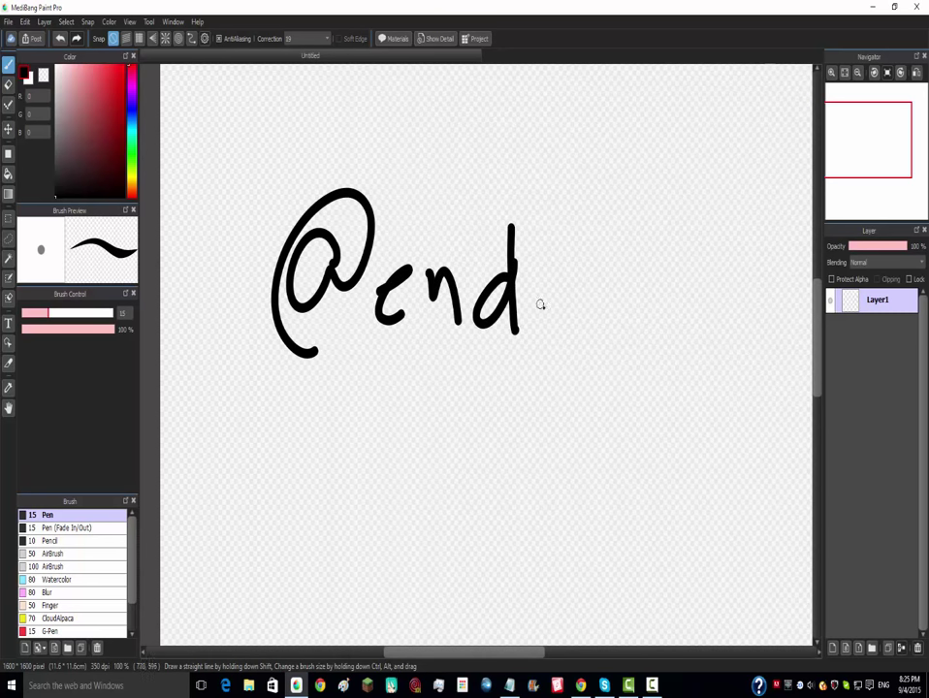
# - Handwrite the rest of the friend's username across two lines with the size 15 black Pen
pyautogui.moveTo(536, 315)
pyautogui.mouseDown()
pyautogui.moveTo(569, 269)
pyautogui.moveTo(576, 325)
pyautogui.mouseUp()
pyautogui.moveTo(588, 283); pyautogui.dragTo(621, 271)
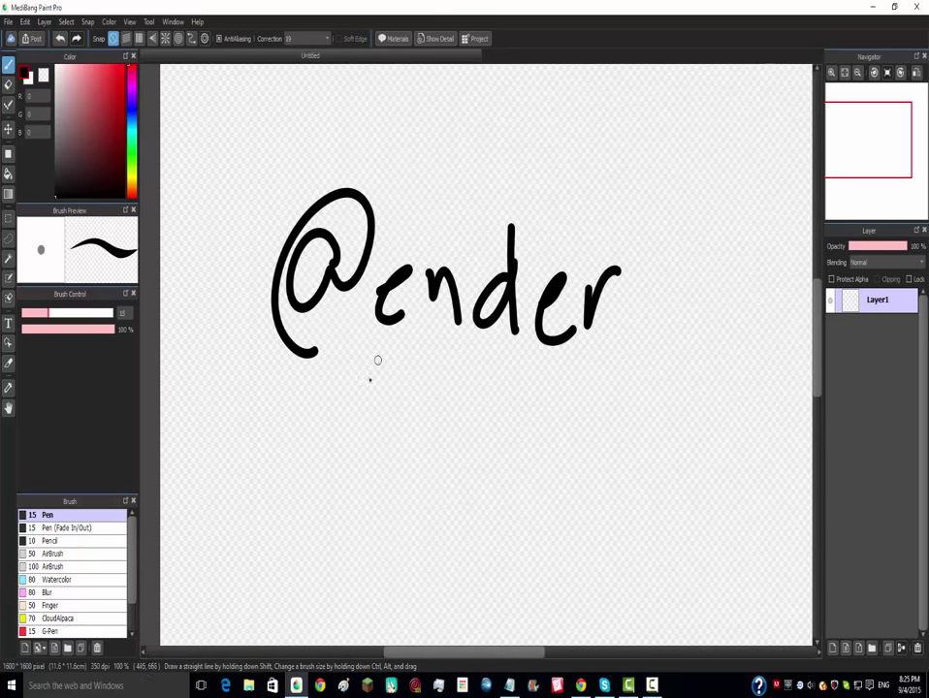
pyautogui.moveTo(379, 360); pyautogui.dragTo(383, 448)
pyautogui.moveTo(412, 367)
pyautogui.mouseDown()
pyautogui.moveTo(442, 399)
pyautogui.moveTo(449, 431)
pyautogui.moveTo(489, 363)
pyautogui.moveTo(498, 422)
pyautogui.moveTo(528, 391)
pyautogui.moveTo(529, 439)
pyautogui.mouseUp()
pyautogui.moveTo(544, 383)
pyautogui.mouseDown()
pyautogui.moveTo(545, 412)
pyautogui.moveTo(580, 427)
pyautogui.mouseUp()
pyautogui.click(608, 381)
pyautogui.moveTo(645, 385)
pyautogui.mouseDown()
pyautogui.moveTo(659, 416)
pyautogui.moveTo(694, 437)
pyautogui.moveTo(710, 425)
pyautogui.mouseUp()
# - Handwrite the @ sign and the first word of the own username below the friend's username
pyautogui.scroll(-6, 699, 415)
pyautogui.scroll(-2, 664, 497)
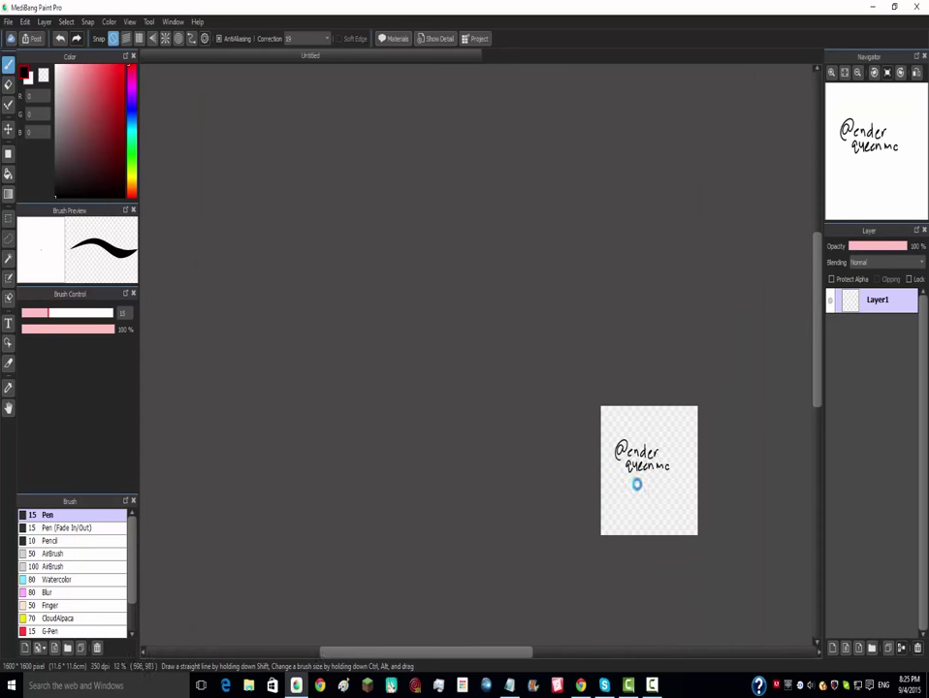
pyautogui.scroll(6, 637, 483)
pyautogui.scroll(-2, 718, 490)
pyautogui.scroll(3, 720, 485)
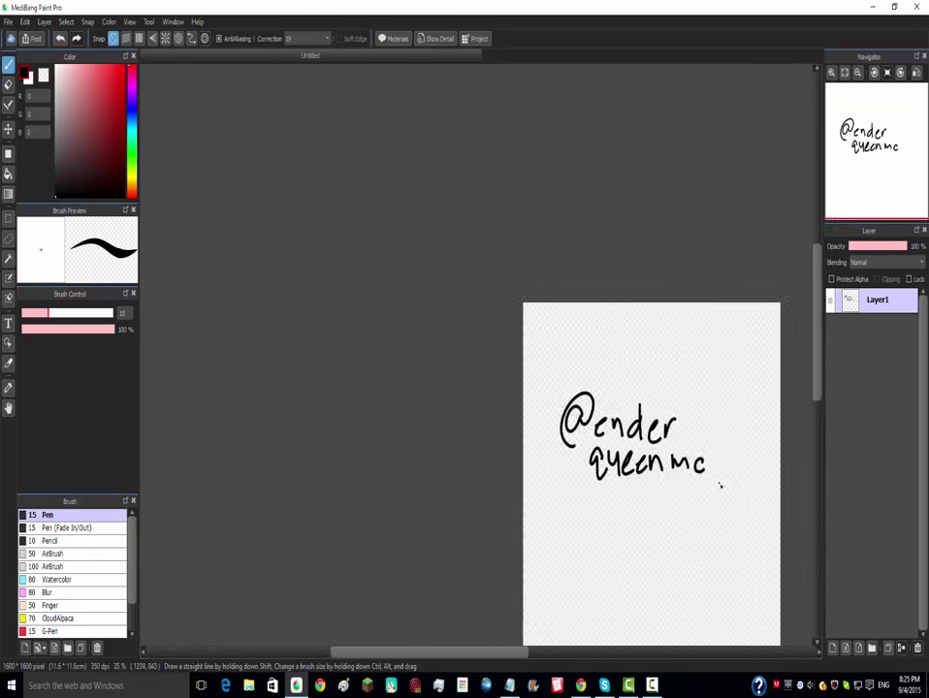
pyautogui.scroll(-3, 719, 494)
pyautogui.scroll(5, 756, 572)
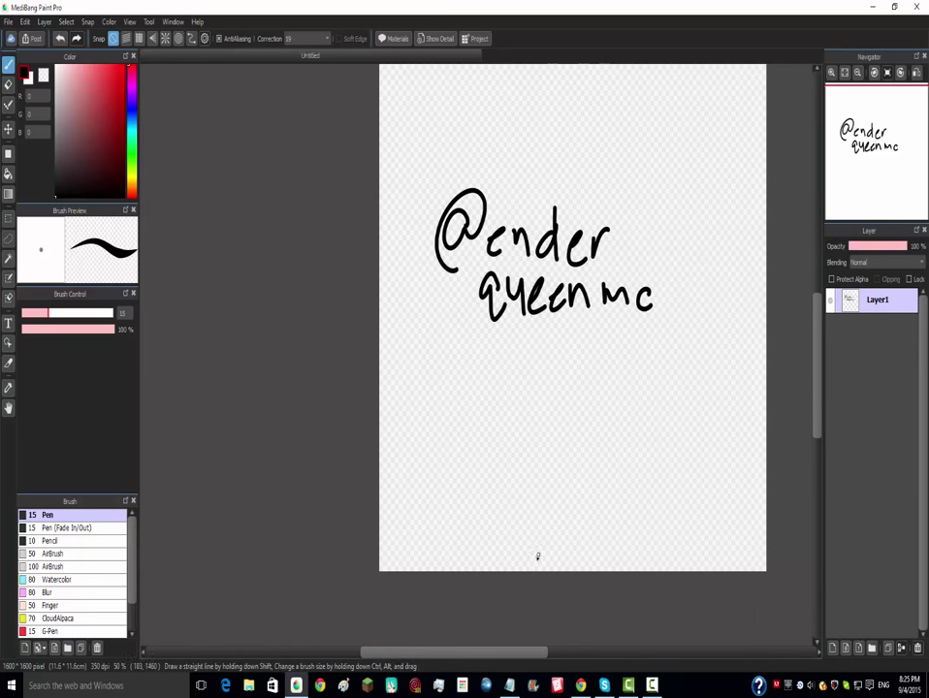
pyautogui.scroll(2, 537, 556)
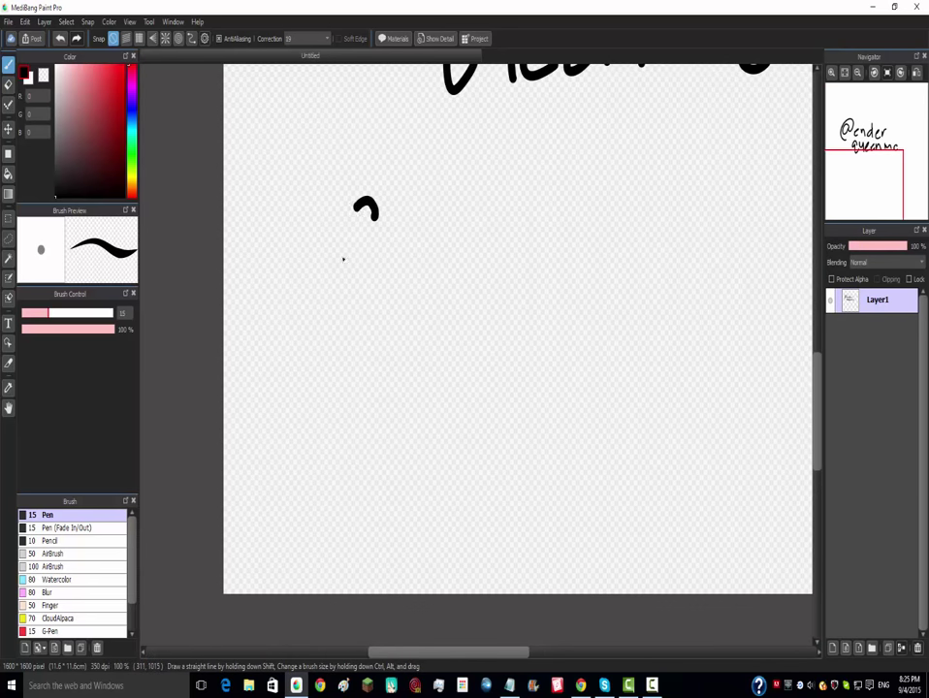
pyautogui.moveTo(343, 259)
pyautogui.mouseDown()
pyautogui.moveTo(378, 234)
pyautogui.moveTo(376, 224)
pyautogui.moveTo(393, 245)
pyautogui.moveTo(375, 115)
pyautogui.moveTo(328, 219)
pyautogui.moveTo(350, 316)
pyautogui.moveTo(388, 276)
pyautogui.mouseUp()
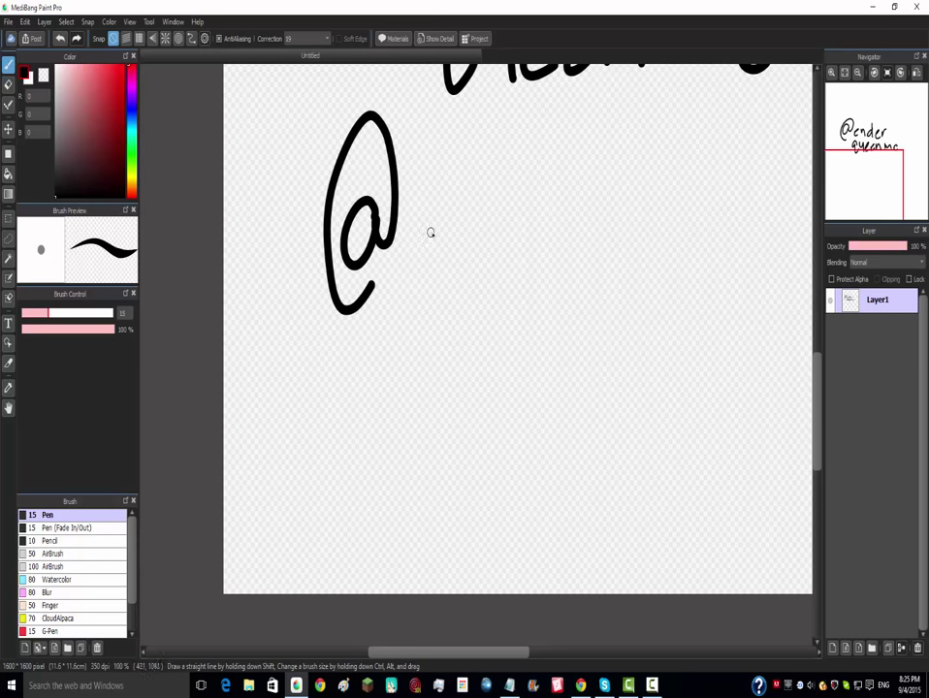
pyautogui.moveTo(442, 210)
pyautogui.mouseDown()
pyautogui.moveTo(415, 235)
pyautogui.moveTo(417, 293)
pyautogui.mouseUp()
pyautogui.moveTo(466, 183); pyautogui.dragTo(470, 276)
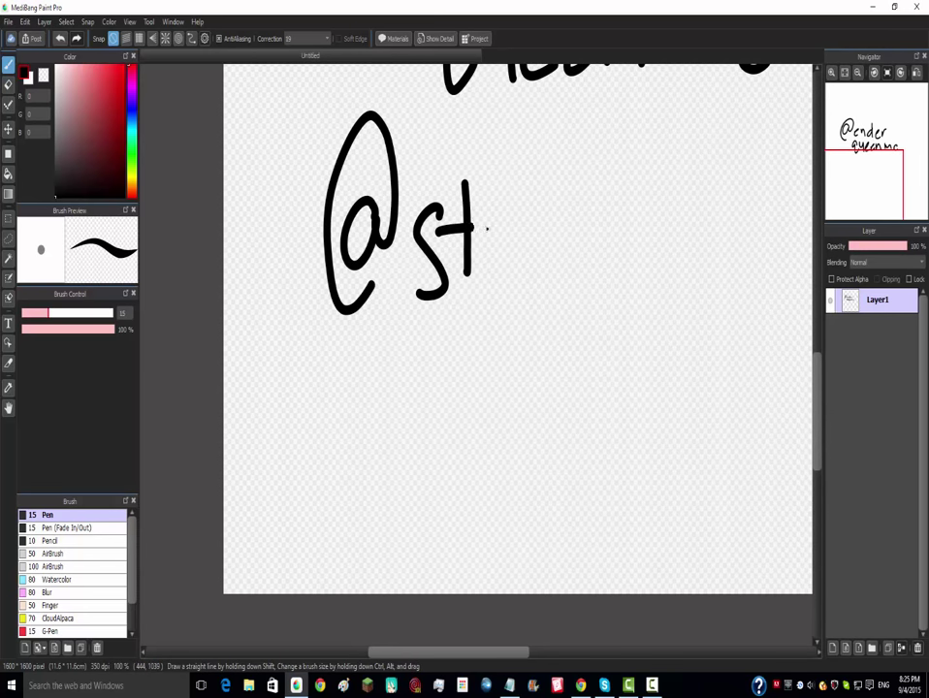
pyautogui.moveTo(528, 256); pyautogui.dragTo(549, 300)
pyautogui.moveTo(558, 254)
pyautogui.mouseDown()
pyautogui.moveTo(557, 298)
pyautogui.moveTo(565, 260)
pyautogui.moveTo(585, 267)
pyautogui.moveTo(621, 255)
pyautogui.moveTo(661, 308)
pyautogui.moveTo(678, 278)
pyautogui.moveTo(659, 332)
pyautogui.mouseUp()
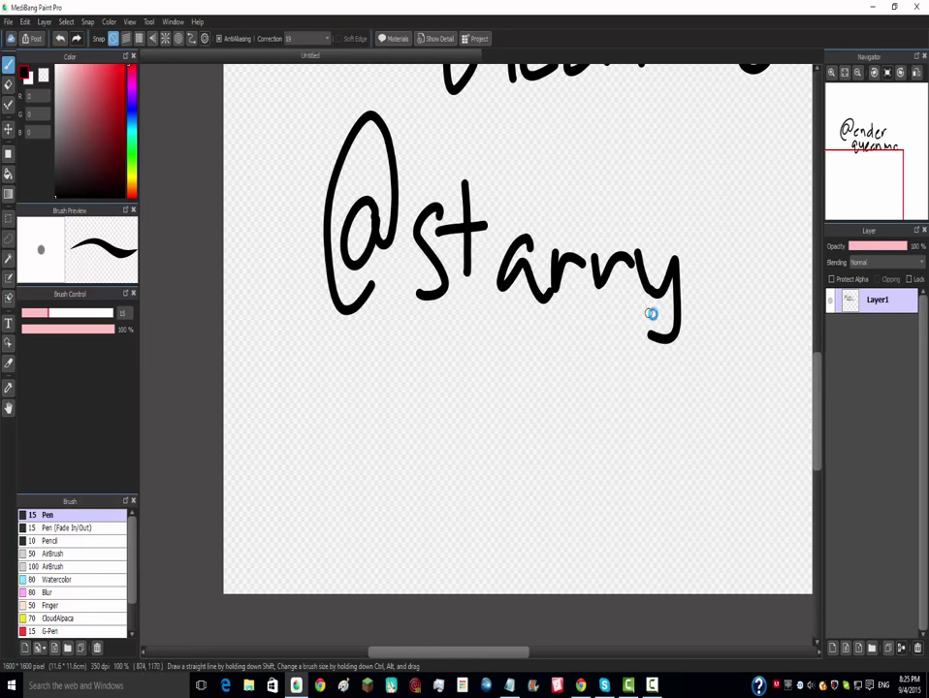
# - Finish handwriting the own username, completing its first line and adding its last word underneath
pyautogui.scroll(-3, 760, 312)
pyautogui.scroll(3, 760, 311)
pyautogui.moveTo(492, 216); pyautogui.dragTo(497, 291)
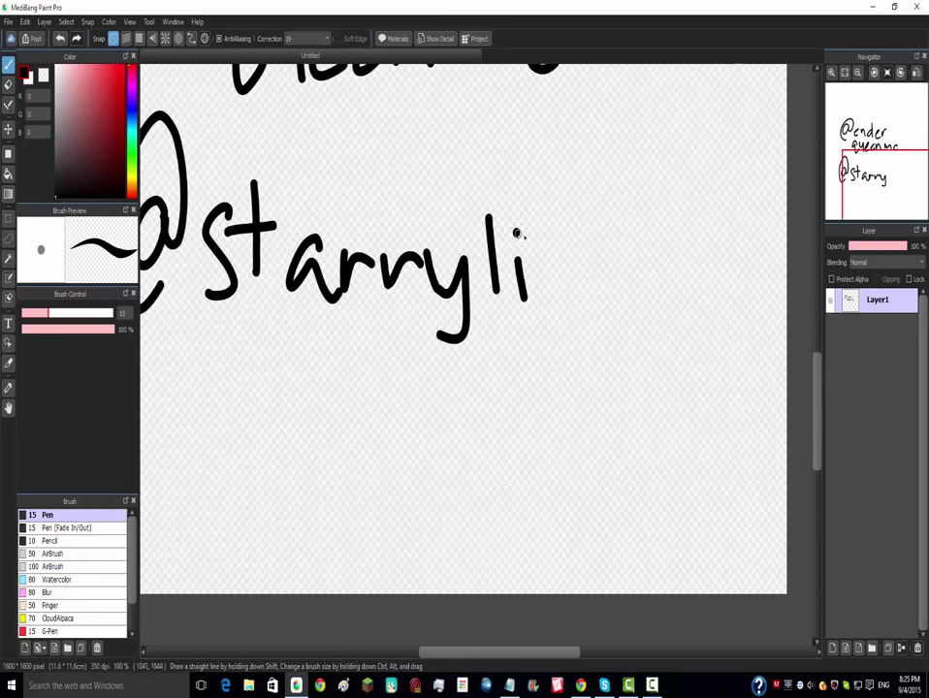
pyautogui.moveTo(544, 229); pyautogui.dragTo(551, 296)
pyautogui.moveTo(610, 260); pyautogui.dragTo(622, 291)
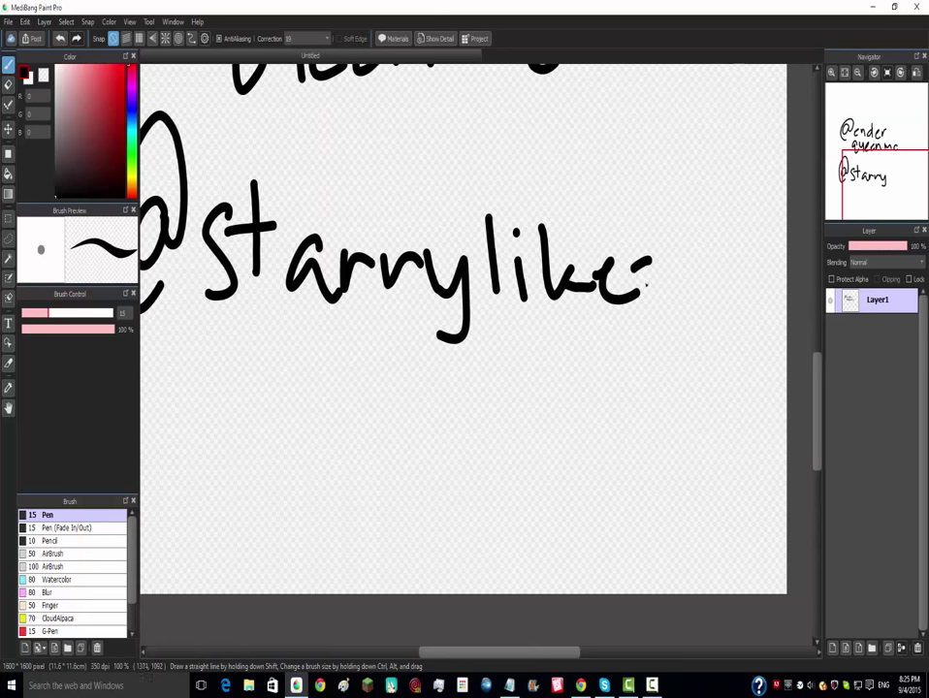
pyautogui.moveTo(656, 254); pyautogui.dragTo(632, 305)
pyautogui.moveTo(257, 342)
pyautogui.mouseDown()
pyautogui.moveTo(290, 352)
pyautogui.moveTo(304, 335)
pyautogui.moveTo(329, 369)
pyautogui.moveTo(340, 356)
pyautogui.moveTo(376, 388)
pyautogui.mouseUp()
pyautogui.moveTo(378, 332); pyautogui.dragTo(415, 339)
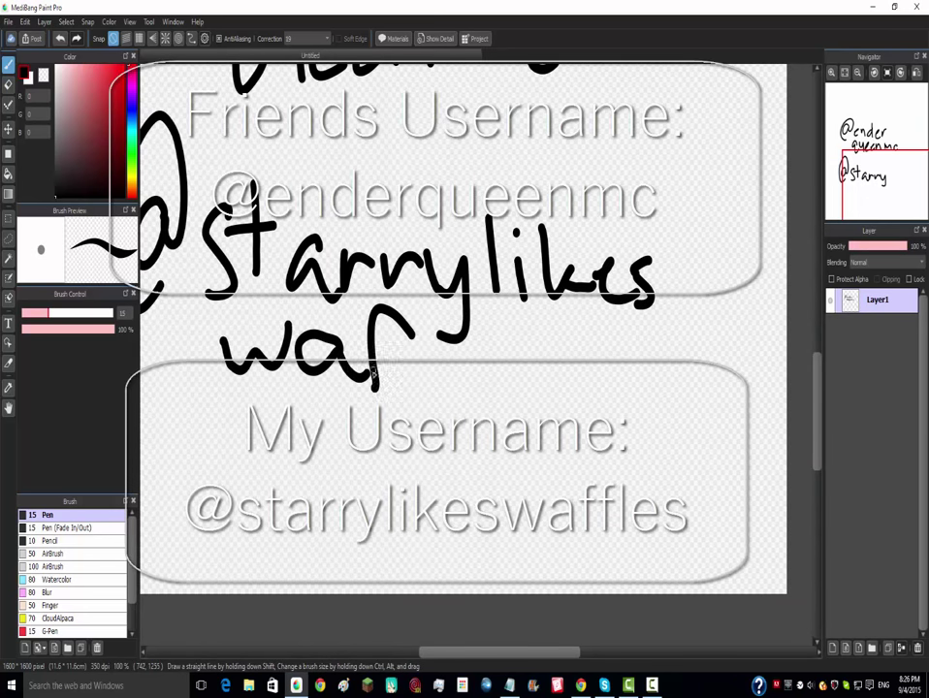
pyautogui.moveTo(427, 385)
pyautogui.mouseDown()
pyautogui.moveTo(437, 326)
pyautogui.moveTo(458, 328)
pyautogui.moveTo(432, 369)
pyautogui.moveTo(484, 327)
pyautogui.moveTo(472, 381)
pyautogui.moveTo(492, 360)
pyautogui.moveTo(533, 390)
pyautogui.mouseUp()
pyautogui.click(542, 354)
pyautogui.click(536, 378)
# - Draw a rounded loop around the lower username and a wavy outline around the upper one
pyautogui.scroll(-4, 512, 384)
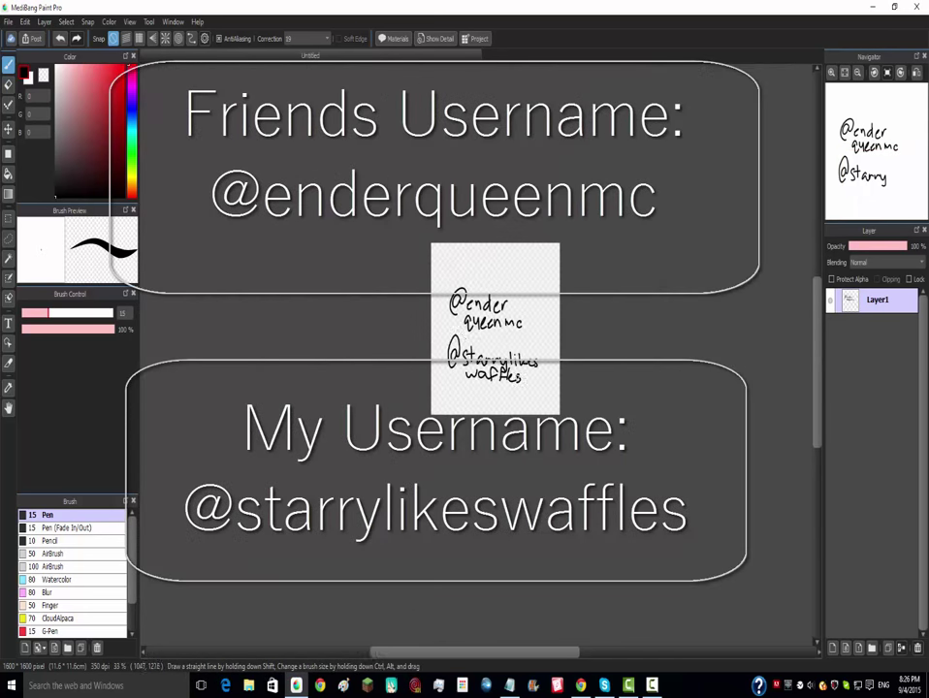
pyautogui.scroll(3, 460, 342)
pyautogui.moveTo(436, 340)
pyautogui.mouseDown()
pyautogui.moveTo(685, 335)
pyautogui.moveTo(611, 484)
pyautogui.moveTo(417, 431)
pyautogui.moveTo(392, 407)
pyautogui.mouseUp()
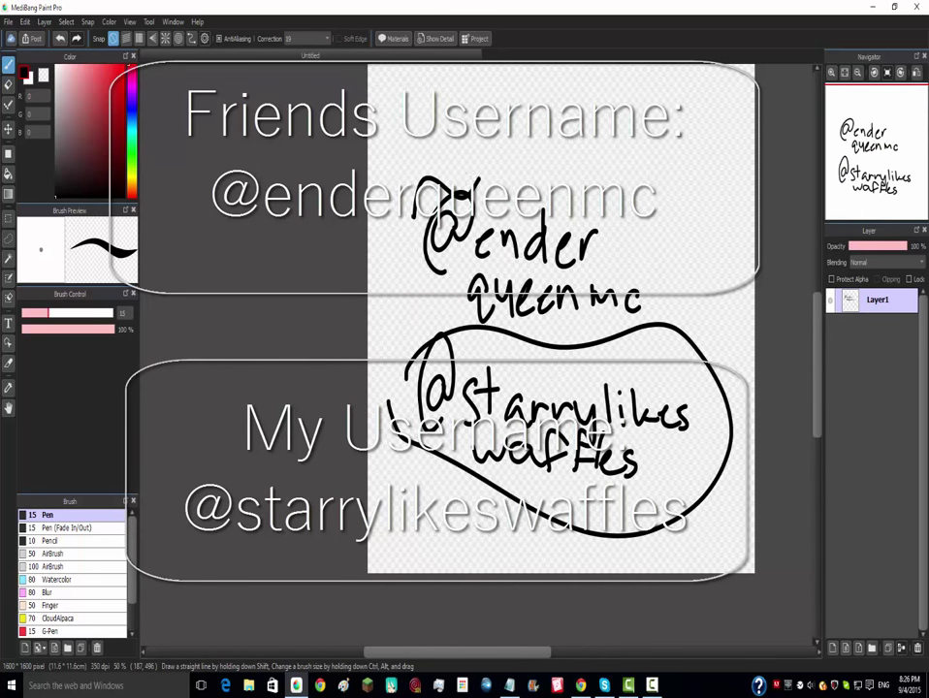
pyautogui.moveTo(453, 186); pyautogui.dragTo(613, 200)
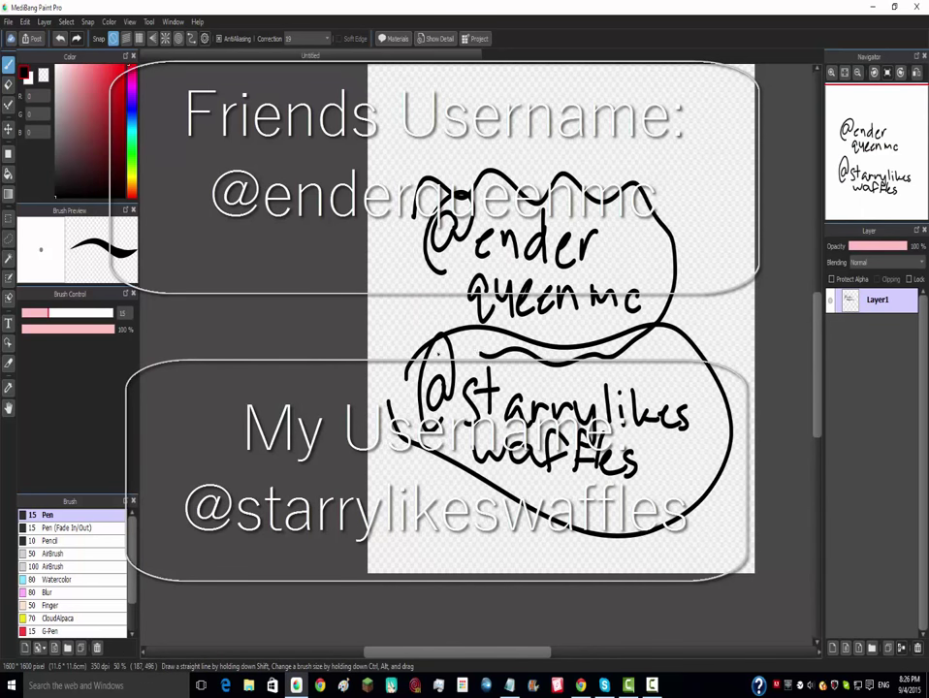
# - Undo all the outline and handwriting strokes until the canvas is blank
pyautogui.scroll(-2, 431, 185)
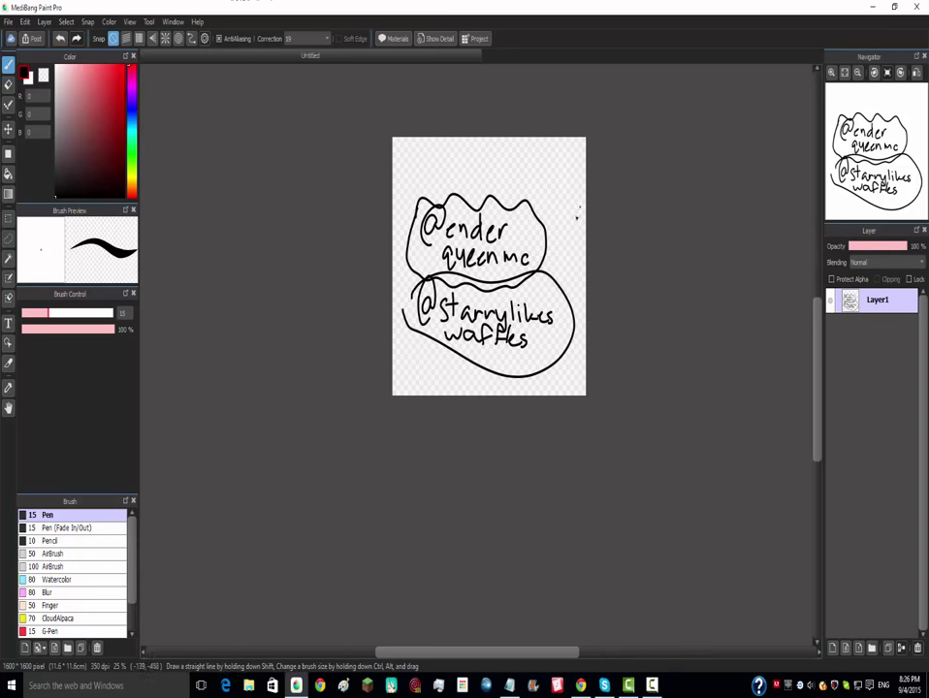
pyautogui.scroll(4, 523, 259)
pyautogui.hotkey('ctrl', 'z')
pyautogui.hotkey('ctrl', 'z')
pyautogui.hotkey('ctrl', 'z')
pyautogui.hotkey('ctrl', 'z')
pyautogui.hotkey('ctrl', 'z')
pyautogui.hotkey('ctrl', 'z')
pyautogui.hotkey('ctrl', 'z')
pyautogui.hotkey('ctrl', 'z')
pyautogui.hotkey('ctrl', 'z')
pyautogui.hotkey('ctrl', 'z')
pyautogui.hotkey('ctrl', 'z')
pyautogui.hotkey('ctrl', 'z')
pyautogui.hotkey('ctrl', 'z')
pyautogui.hotkey('ctrl', 'z')
pyautogui.hotkey('ctrl', 'z')
pyautogui.hotkey('ctrl', 'z')
pyautogui.hotkey('ctrl', 'z')
pyautogui.hotkey('ctrl', 'z')
pyautogui.hotkey('ctrl', 'z')
pyautogui.hotkey('ctrl', 'z')
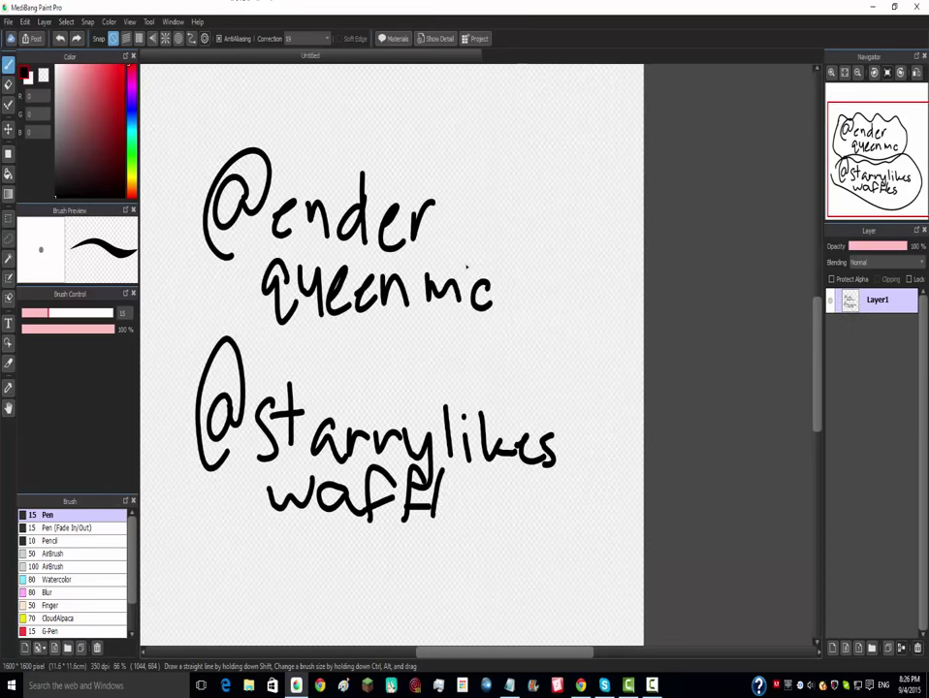
pyautogui.hotkey('ctrl', 'z')
pyautogui.hotkey('ctrl', 'z')
pyautogui.hotkey('ctrl', 'z')
pyautogui.hotkey('ctrl', 'z')
pyautogui.hotkey('ctrl', 'z')
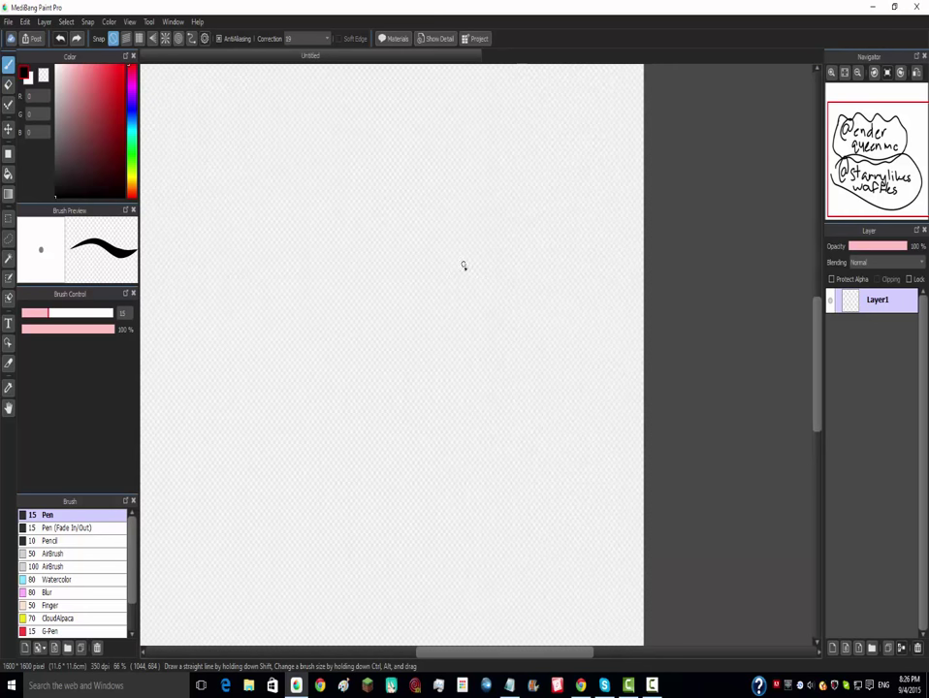
# - Draw a couple of curved test strokes in the upper middle of the canvas and undo them
pyautogui.scroll(-2, 483, 305)
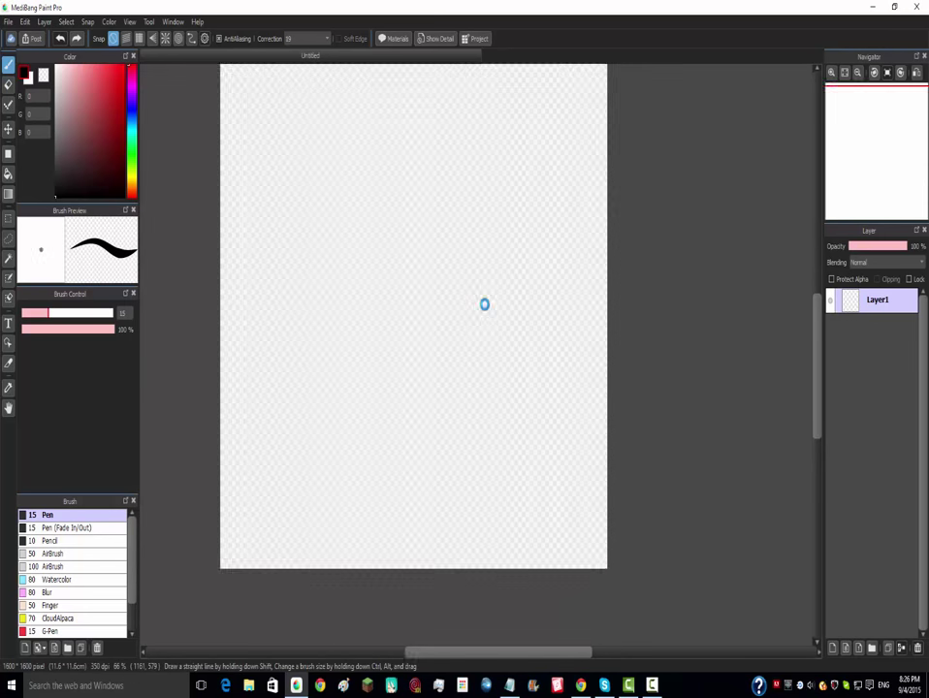
pyautogui.scroll(1, 406, 249)
pyautogui.moveTo(405, 249); pyautogui.dragTo(508, 347)
pyautogui.moveTo(448, 353)
pyautogui.mouseDown()
pyautogui.moveTo(432, 226)
pyautogui.moveTo(444, 175)
pyautogui.moveTo(528, 316)
pyautogui.moveTo(443, 364)
pyautogui.moveTo(411, 205)
pyautogui.moveTo(421, 185)
pyautogui.moveTo(573, 205)
pyautogui.moveTo(493, 382)
pyautogui.moveTo(405, 224)
pyautogui.mouseUp()
pyautogui.hotkey('ctrl', 'z')
pyautogui.hotkey('ctrl', 'z')
pyautogui.hotkey('ctrl', 'z')
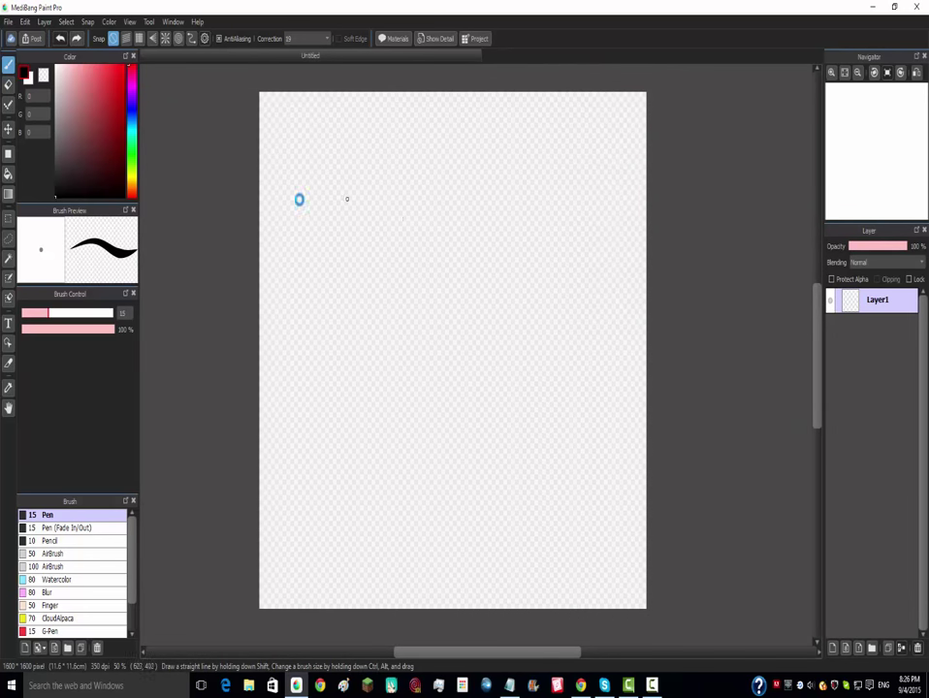
# - Draw a large egg-shaped outline with the size 15 Pen and undo it
pyautogui.scroll(-1, 301, 233)
pyautogui.scroll(2, 309, 238)
pyautogui.moveTo(457, 263)
pyautogui.mouseDown()
pyautogui.moveTo(659, 276)
pyautogui.moveTo(433, 460)
pyautogui.moveTo(597, 254)
pyautogui.moveTo(582, 335)
pyautogui.mouseUp()
pyautogui.hotkey('ctrl', 'z')
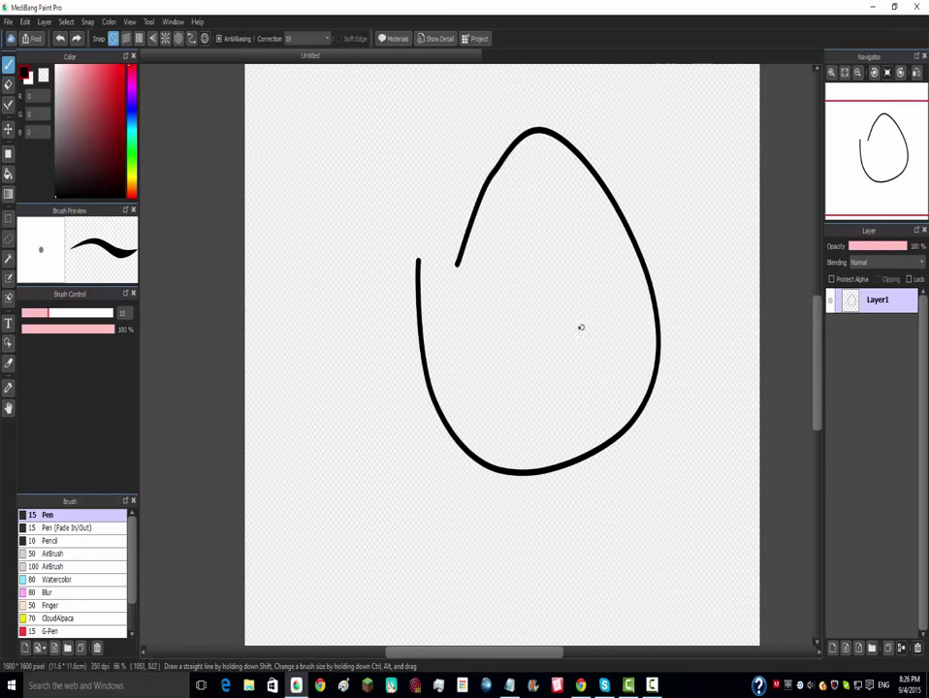
pyautogui.hotkey('ctrl', 'z')
# - Draw several overlapping arcs and loose curves on the canvas and undo them all
pyautogui.moveTo(465, 231)
pyautogui.mouseDown()
pyautogui.moveTo(531, 140)
pyautogui.moveTo(568, 172)
pyautogui.mouseUp()
pyautogui.moveTo(584, 336); pyautogui.dragTo(473, 248)
pyautogui.moveTo(660, 179)
pyautogui.mouseDown()
pyautogui.moveTo(694, 253)
pyautogui.moveTo(456, 231)
pyautogui.mouseUp()
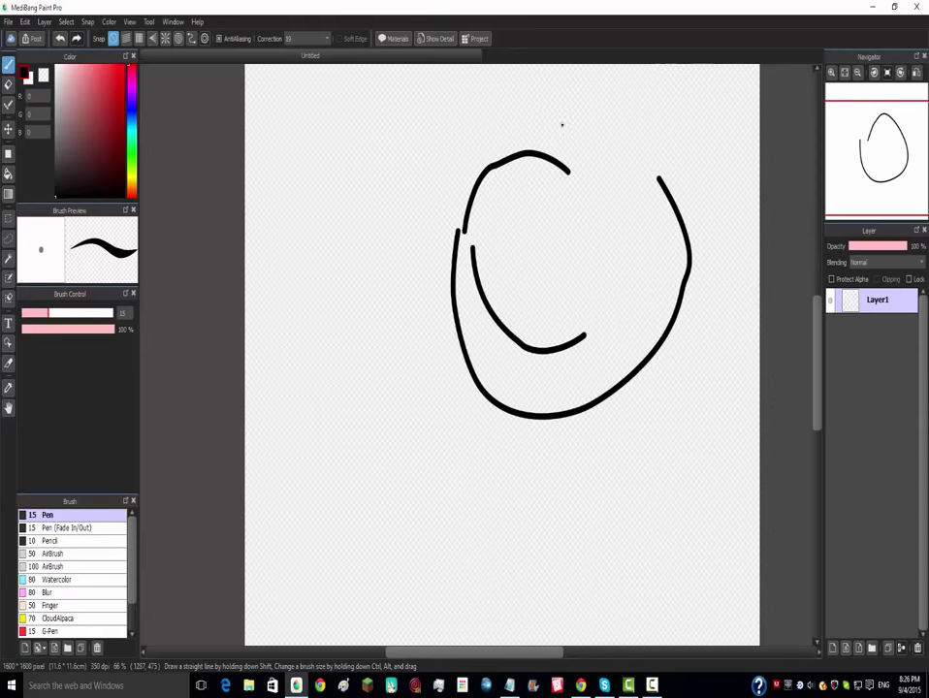
pyautogui.moveTo(559, 118); pyautogui.dragTo(744, 226)
pyautogui.moveTo(672, 126); pyautogui.dragTo(690, 152)
pyautogui.hotkey('ctrl', 'z')
pyautogui.hotkey('ctrl', 'z')
pyautogui.hotkey('ctrl', 'z')
pyautogui.hotkey('ctrl', 'z')
pyautogui.hotkey('ctrl', 'z')
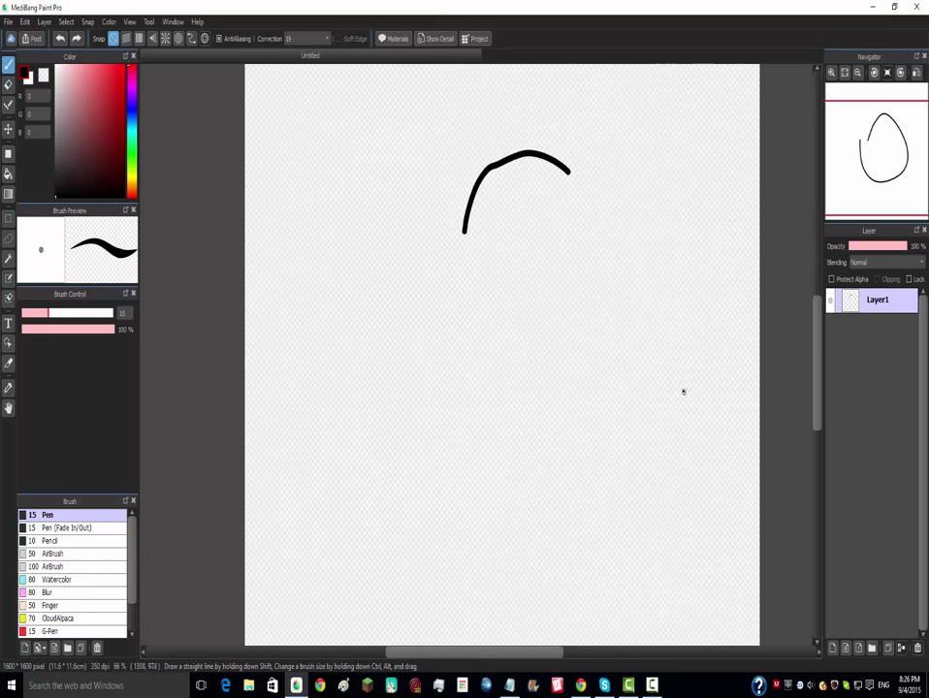
pyautogui.scroll(-5, 678, 380)
pyautogui.scroll(3, 741, 436)
pyautogui.scroll(-1, 772, 410)
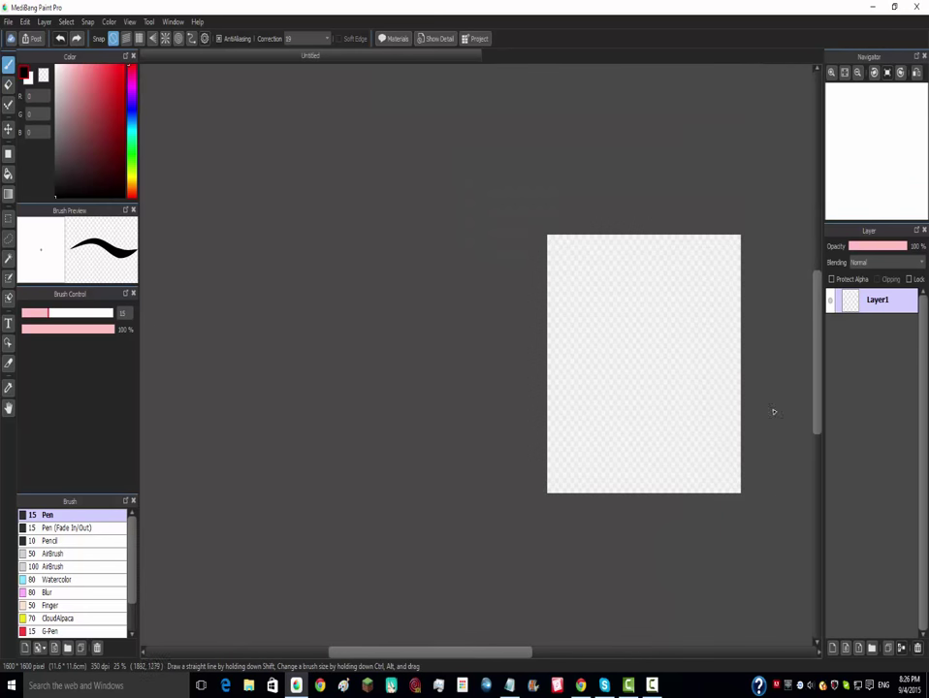
pyautogui.scroll(4, 798, 401)
pyautogui.scroll(-6, 787, 399)
pyautogui.scroll(4, 789, 417)
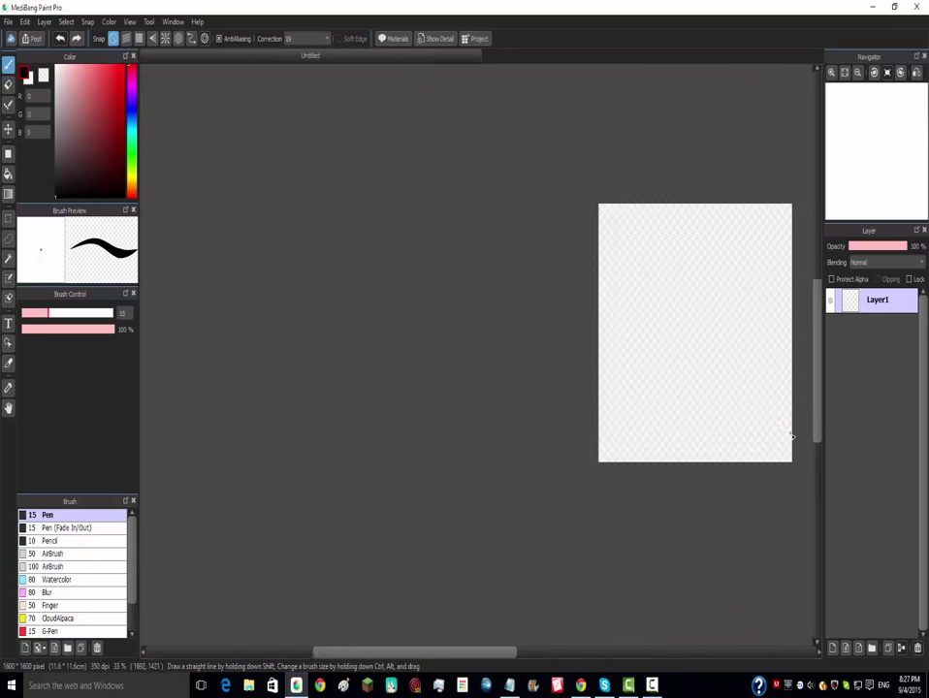
pyautogui.scroll(-5, 766, 436)
pyautogui.scroll(2, 804, 371)
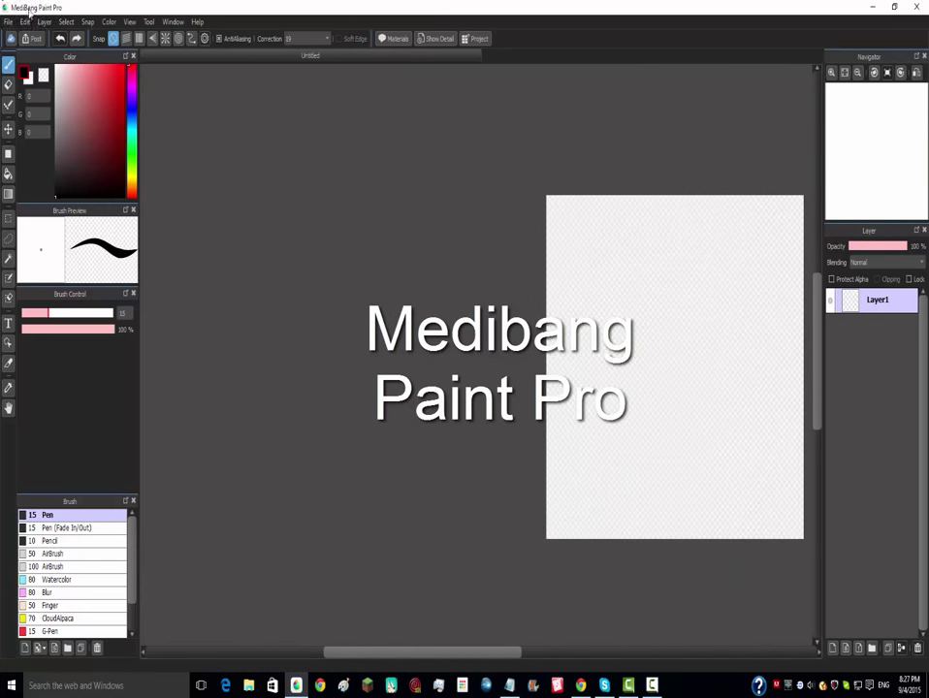
# - Draw a rounded loop with stroke Correction 19 in the upper half of the canvas and undo it
pyautogui.moveTo(453, 654); pyautogui.dragTo(508, 653)
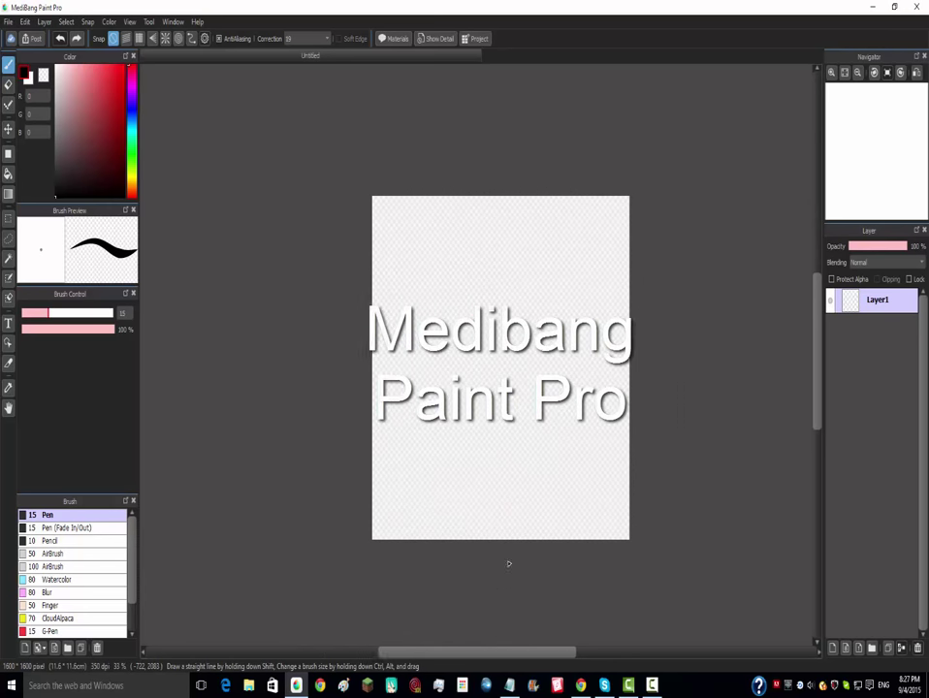
pyautogui.scroll(1, 558, 476)
pyautogui.moveTo(419, 220)
pyautogui.mouseDown()
pyautogui.moveTo(445, 141)
pyautogui.moveTo(529, 176)
pyautogui.mouseUp()
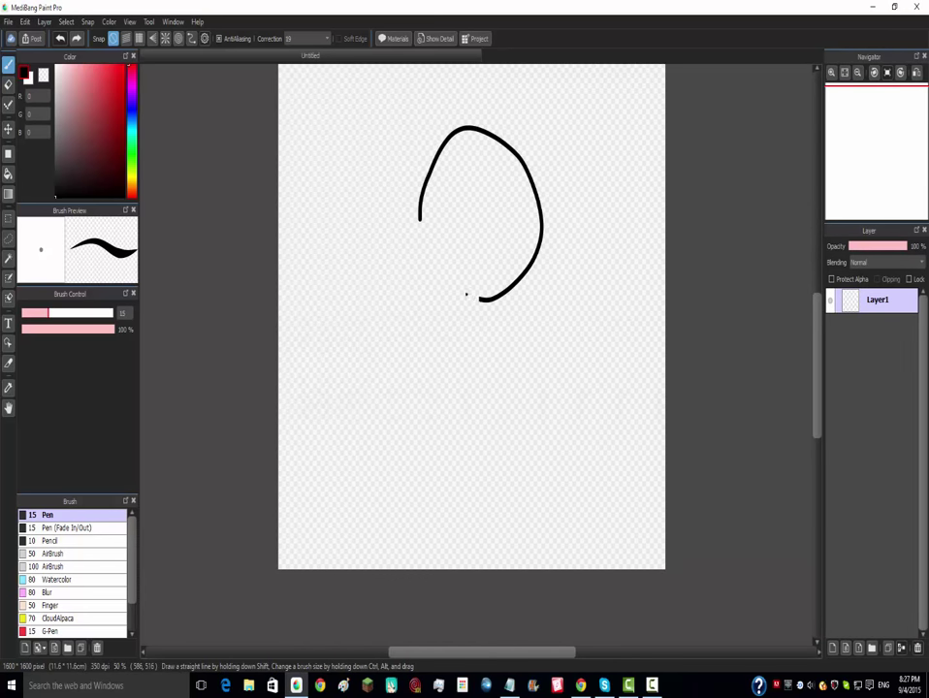
pyautogui.hotkey('ctrl', 'z')
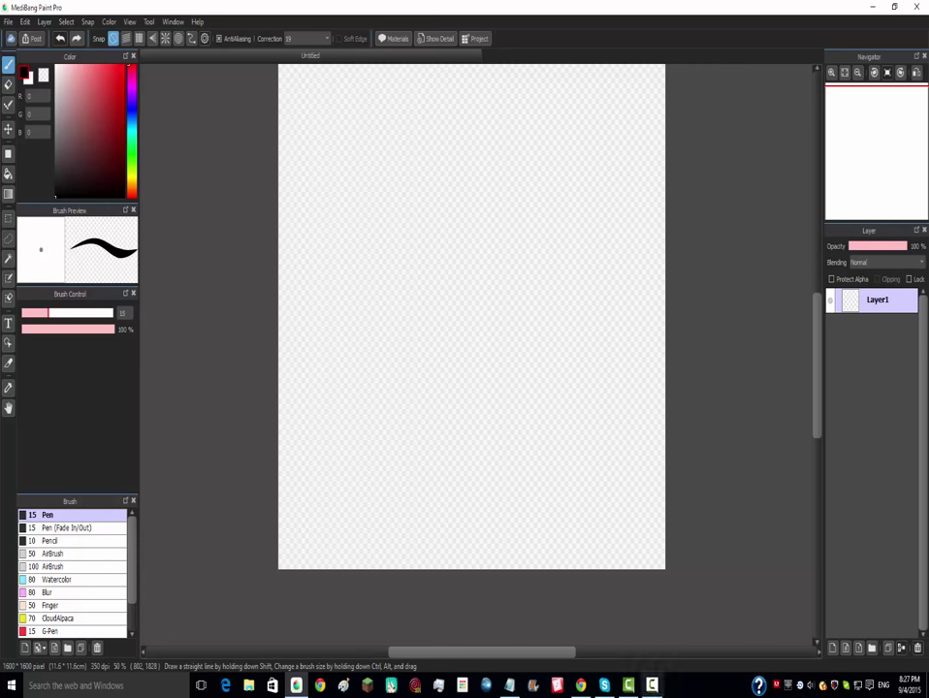
pyautogui.scroll(-2, 732, 246)
pyautogui.scroll(2, 764, 176)
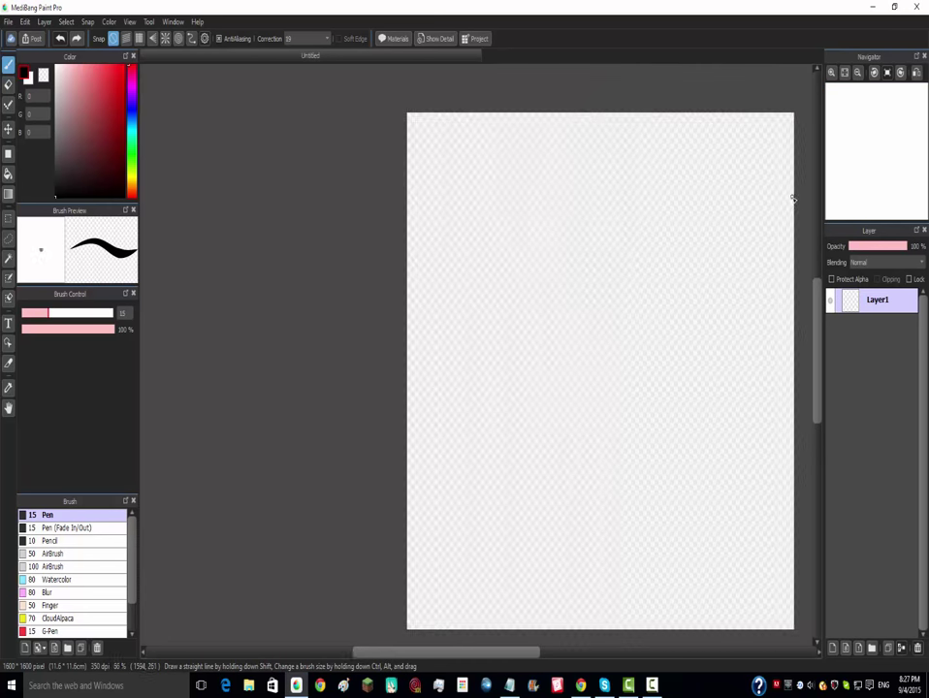
pyautogui.scroll(-4, 749, 234)
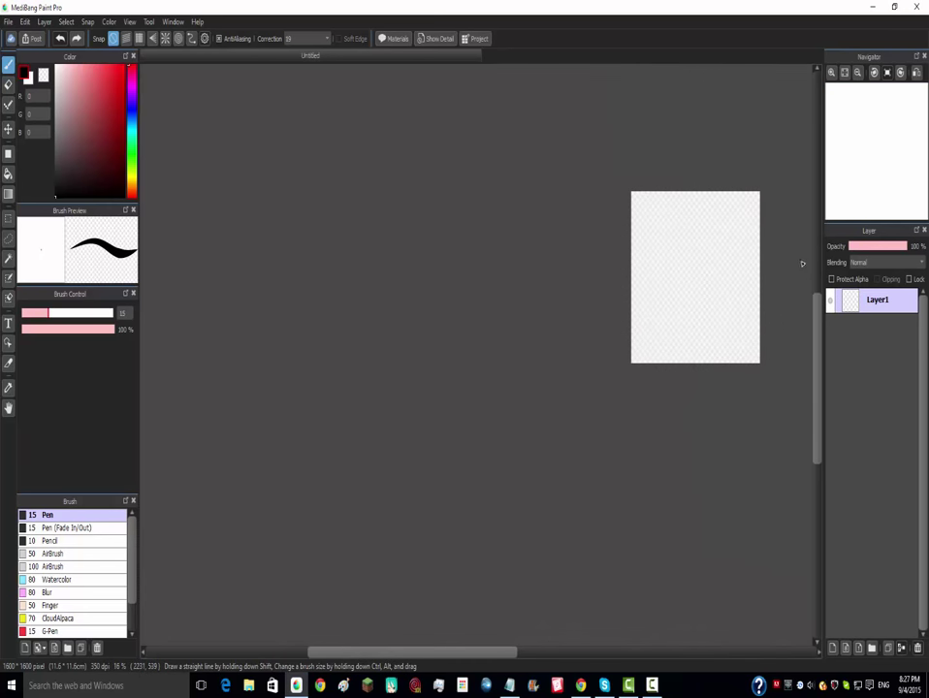
pyautogui.scroll(4, 803, 259)
pyautogui.scroll(-3, 595, 547)
pyautogui.scroll(2, 699, 514)
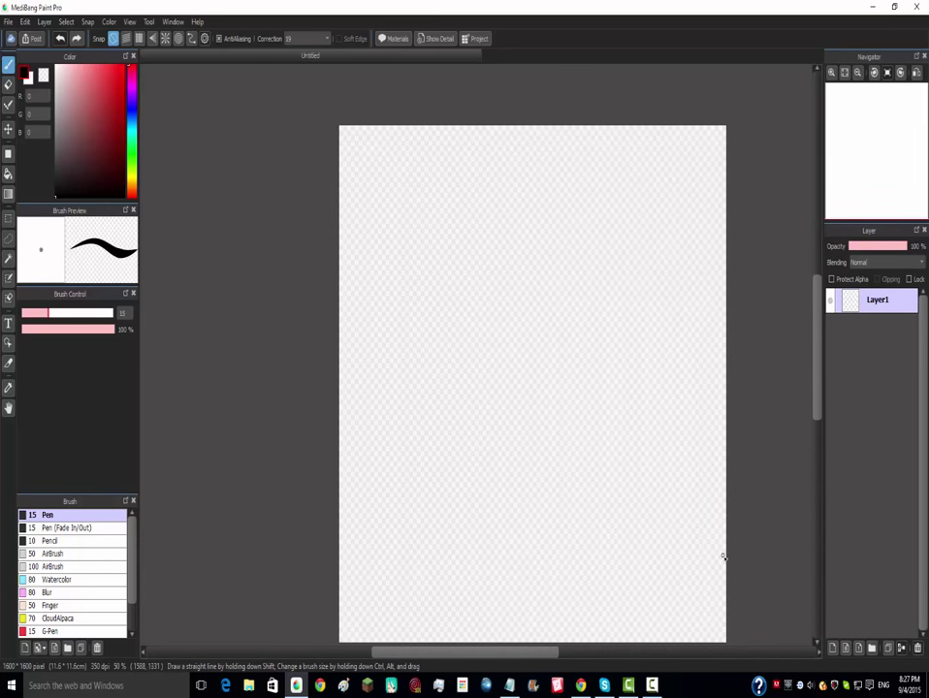
pyautogui.scroll(-3, 767, 583)
pyautogui.scroll(3, 767, 572)
pyautogui.scroll(-2, 802, 545)
pyautogui.scroll(2, 801, 541)
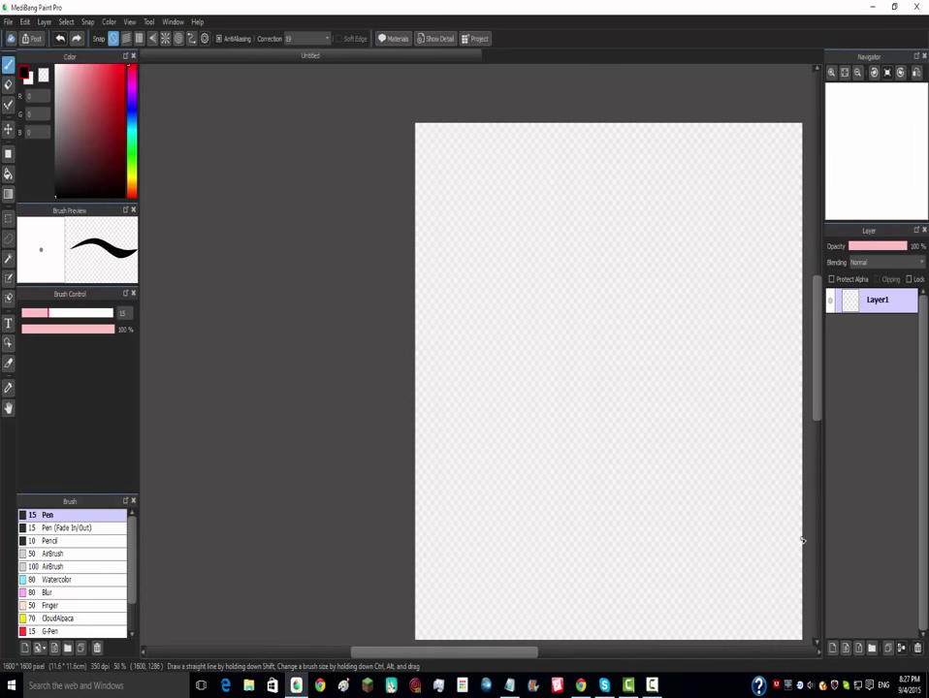
# - Set the stroke Correction to 0 and draw an arched test stroke in the middle of the canvas
pyautogui.moveTo(534, 652); pyautogui.dragTo(543, 650)
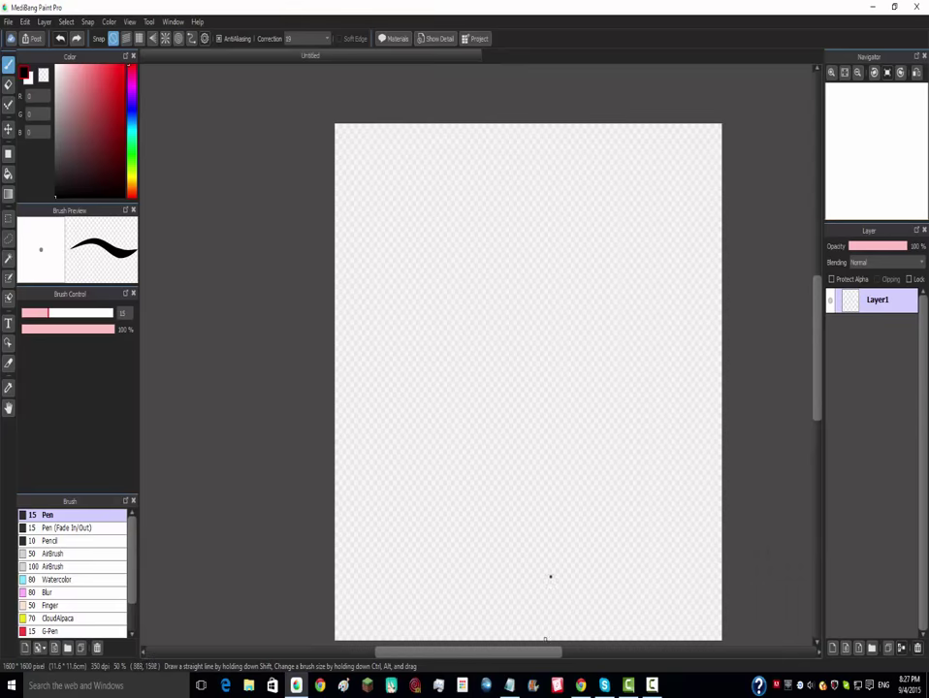
pyautogui.click(309, 39)
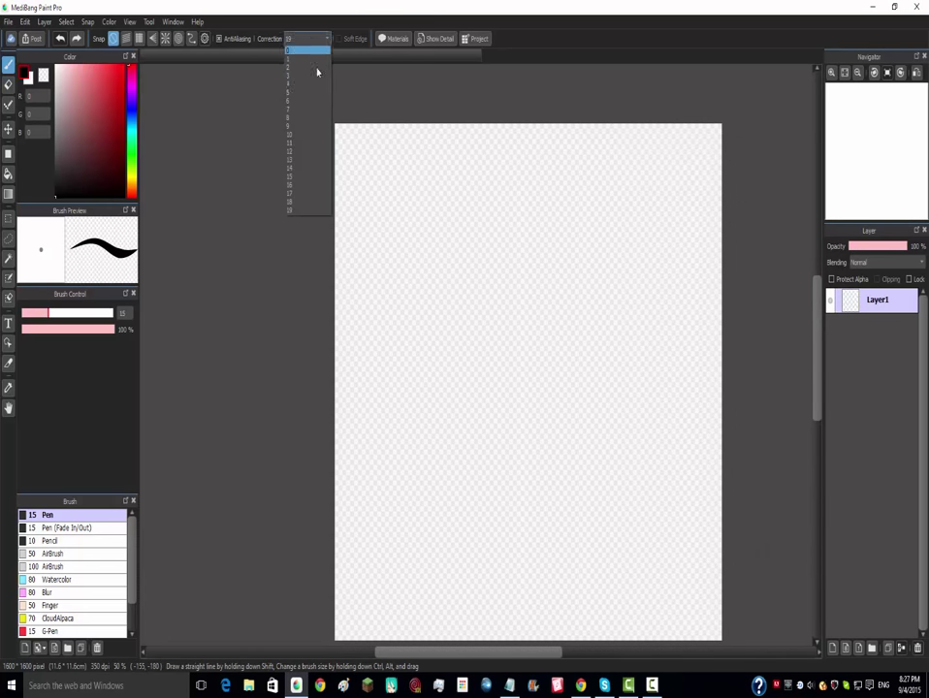
pyautogui.click(313, 50)
pyautogui.moveTo(485, 342)
pyautogui.mouseDown()
pyautogui.moveTo(550, 261)
pyautogui.moveTo(551, 426)
pyautogui.mouseUp()
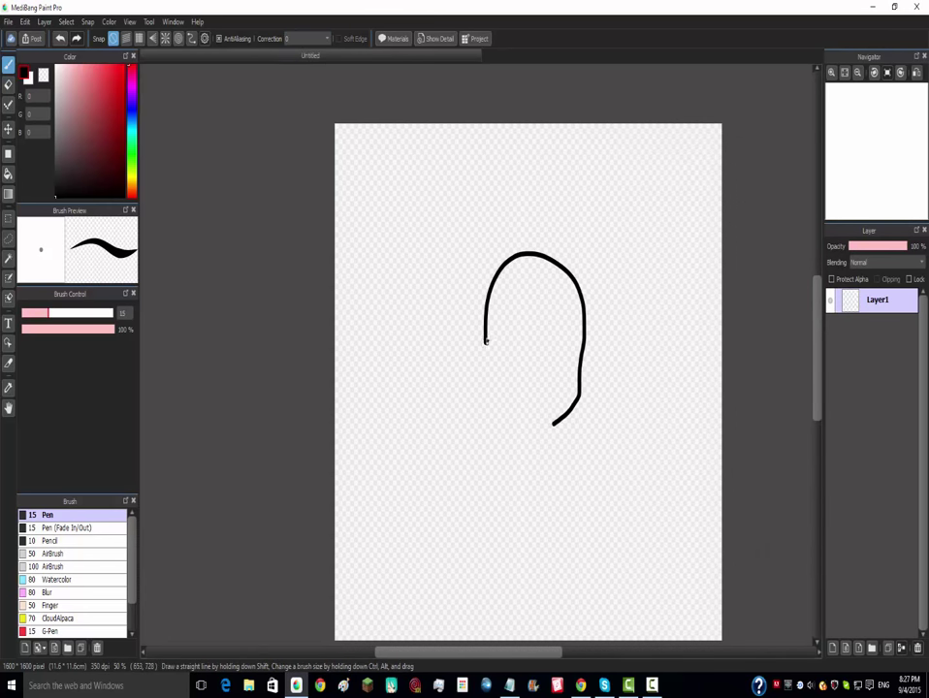
# - Undo the arched stroke, draw a tall oval in the middle of the canvas with Correction 0, and undo it
pyautogui.hotkey('ctrl', 'z')
pyautogui.moveTo(483, 332)
pyautogui.mouseDown()
pyautogui.moveTo(493, 293)
pyautogui.moveTo(577, 264)
pyautogui.mouseUp()
pyautogui.moveTo(567, 438)
pyautogui.mouseDown()
pyautogui.moveTo(502, 408)
pyautogui.moveTo(493, 353)
pyautogui.mouseUp()
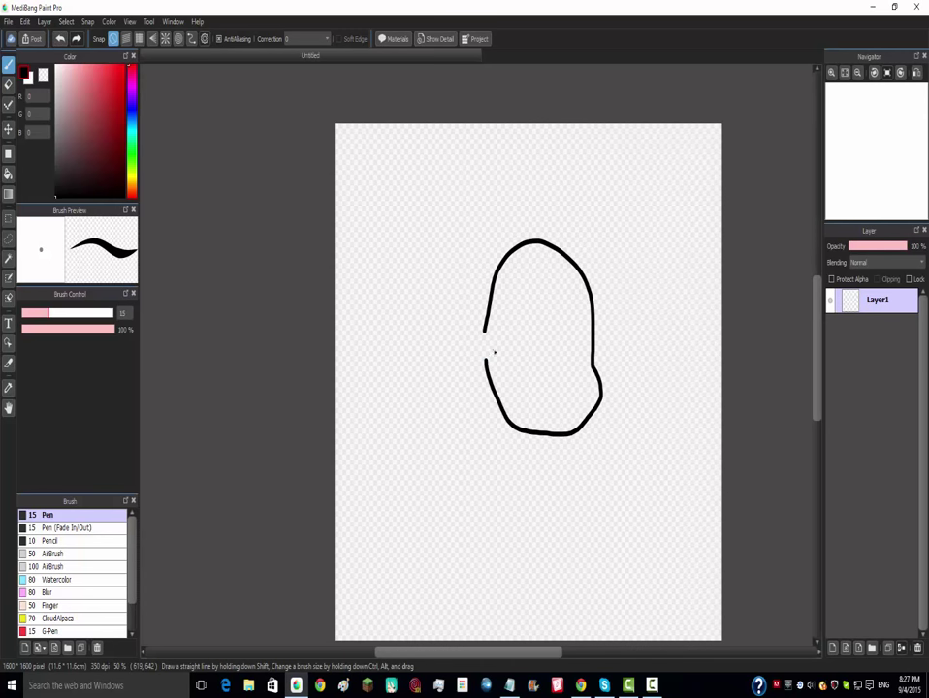
pyautogui.hotkey('ctrl', 'z')
pyautogui.hotkey('ctrl', 'z')
pyautogui.hotkey('ctrl', 'z')
# - Draw more test strokes in the upper half of the canvas with Correction 0 and undo them all
pyautogui.moveTo(497, 238)
pyautogui.mouseDown()
pyautogui.moveTo(518, 384)
pyautogui.moveTo(510, 372)
pyautogui.moveTo(692, 254)
pyautogui.moveTo(491, 249)
pyautogui.moveTo(524, 194)
pyautogui.moveTo(603, 197)
pyautogui.moveTo(509, 189)
pyautogui.mouseUp()
pyautogui.hotkey('ctrl', 'z')
pyautogui.hotkey('ctrl', 'z')
pyautogui.hotkey('ctrl', 'z')
pyautogui.hotkey('ctrl', 'z')
pyautogui.hotkey('ctrl', 'z')
pyautogui.hotkey('ctrl', 'z')
pyautogui.hotkey('ctrl', 'z')
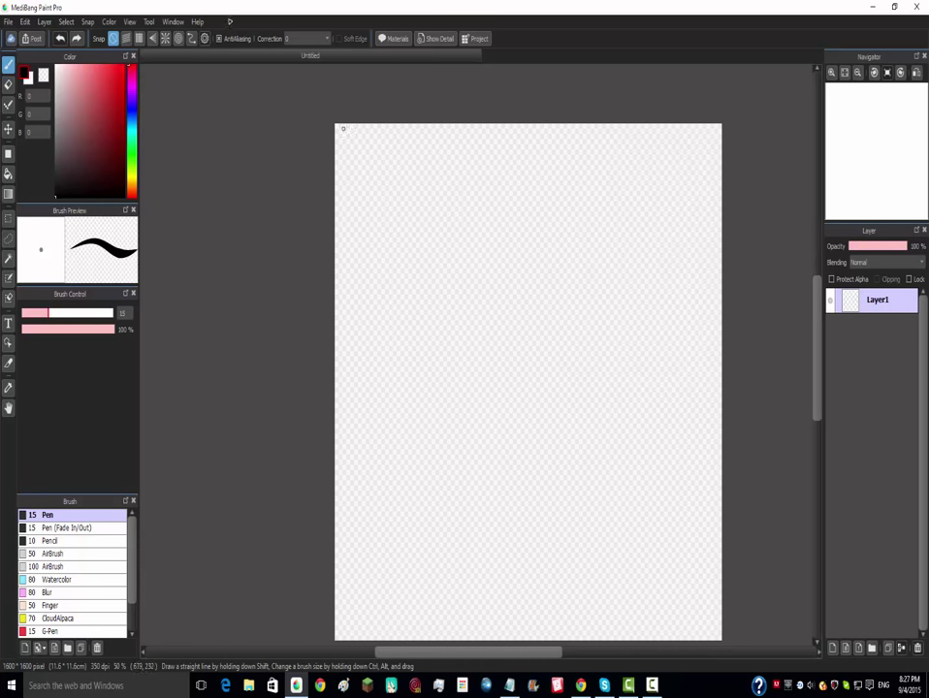
# - Set the stroke Correction to 9, draw curved test strokes on the canvas, and undo them all
pyautogui.click(300, 41)
pyautogui.click(315, 130)
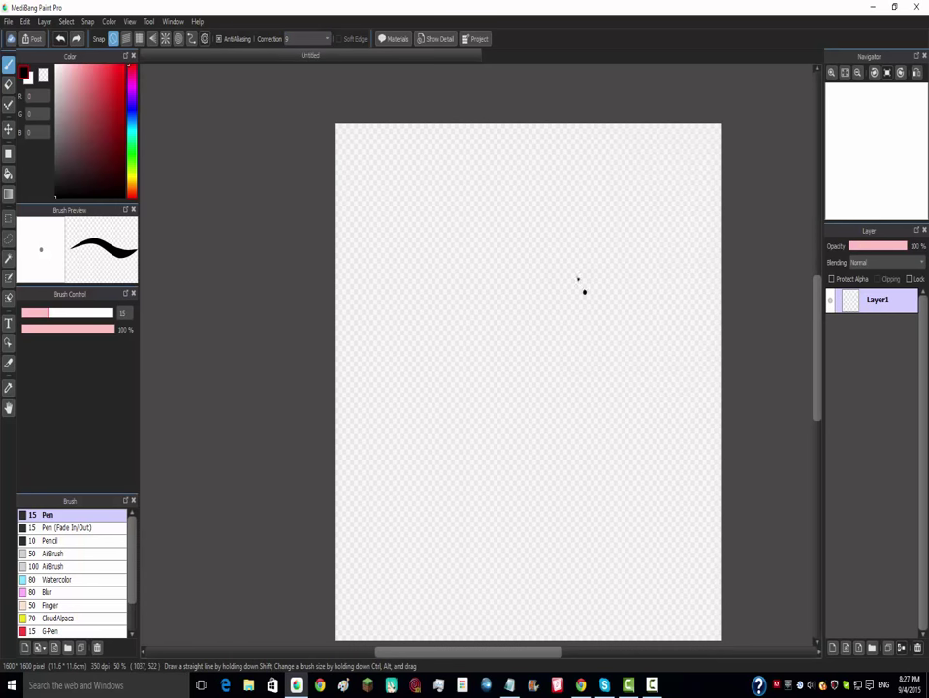
pyautogui.moveTo(579, 283); pyautogui.dragTo(607, 393)
pyautogui.hotkey('ctrl', 'z')
pyautogui.moveTo(483, 269)
pyautogui.mouseDown()
pyautogui.moveTo(522, 213)
pyautogui.moveTo(627, 400)
pyautogui.moveTo(473, 275)
pyautogui.moveTo(547, 226)
pyautogui.moveTo(632, 196)
pyautogui.moveTo(564, 389)
pyautogui.moveTo(480, 217)
pyautogui.moveTo(500, 181)
pyautogui.moveTo(551, 358)
pyautogui.moveTo(470, 342)
pyautogui.moveTo(493, 248)
pyautogui.moveTo(572, 163)
pyautogui.moveTo(616, 308)
pyautogui.moveTo(495, 371)
pyautogui.moveTo(529, 207)
pyautogui.moveTo(672, 274)
pyautogui.moveTo(559, 359)
pyautogui.moveTo(543, 219)
pyautogui.mouseUp()
pyautogui.hotkey('ctrl', 'z')
pyautogui.hotkey('ctrl', 'z')
pyautogui.hotkey('ctrl', 'z')
pyautogui.hotkey('ctrl', 'z')
pyautogui.hotkey('ctrl', 'z')
# - Set the stroke Correction to 15, draw several large curved test strokes, and undo each one
pyautogui.click(307, 39)
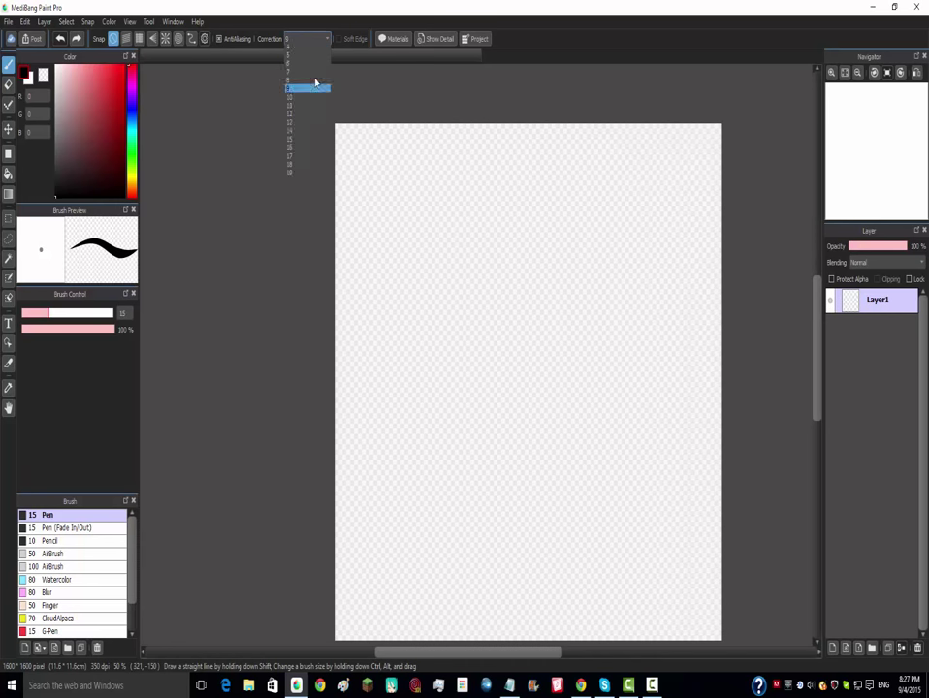
pyautogui.click(306, 170)
pyautogui.click(306, 39)
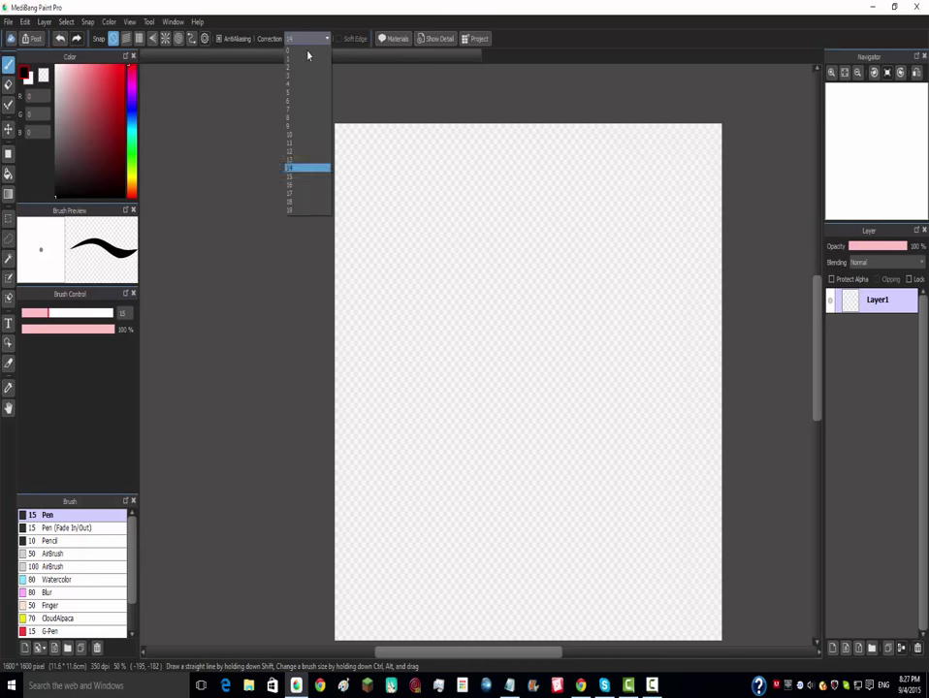
pyautogui.click(310, 177)
pyautogui.moveTo(550, 272)
pyautogui.mouseDown()
pyautogui.moveTo(570, 238)
pyautogui.moveTo(676, 387)
pyautogui.mouseUp()
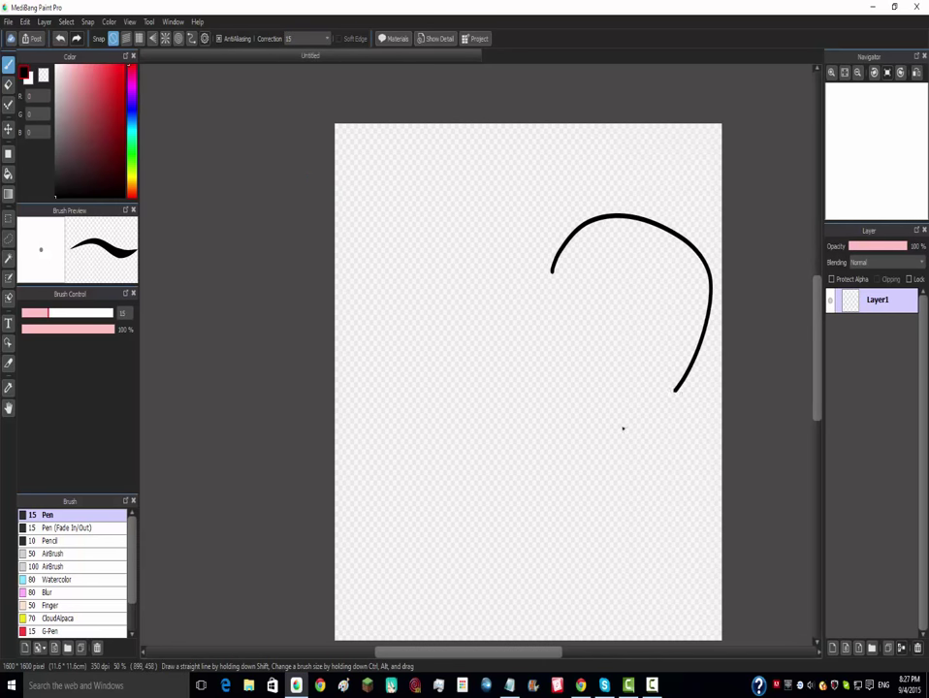
pyautogui.hotkey('ctrl', 'z')
pyautogui.moveTo(501, 252)
pyautogui.mouseDown()
pyautogui.moveTo(740, 380)
pyautogui.moveTo(489, 379)
pyautogui.mouseUp()
pyautogui.hotkey('ctrl', 'z')
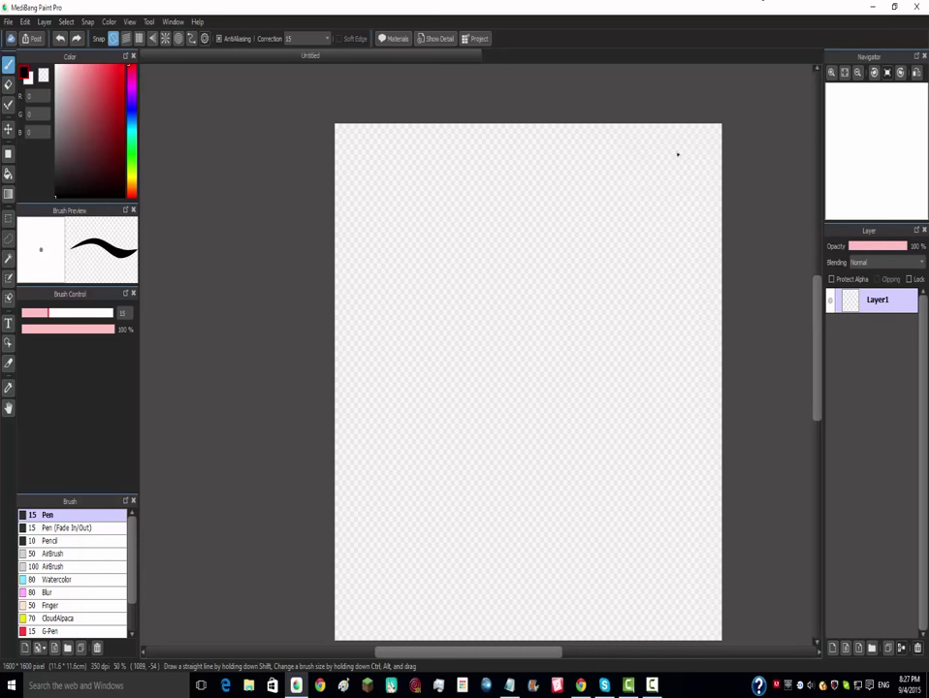
pyautogui.moveTo(533, 274); pyautogui.dragTo(633, 373)
pyautogui.hotkey('ctrl', 'z')
# - Set the stroke Correction to 19
pyautogui.click(317, 39)
pyautogui.click(321, 210)
pyautogui.click(8, 22)
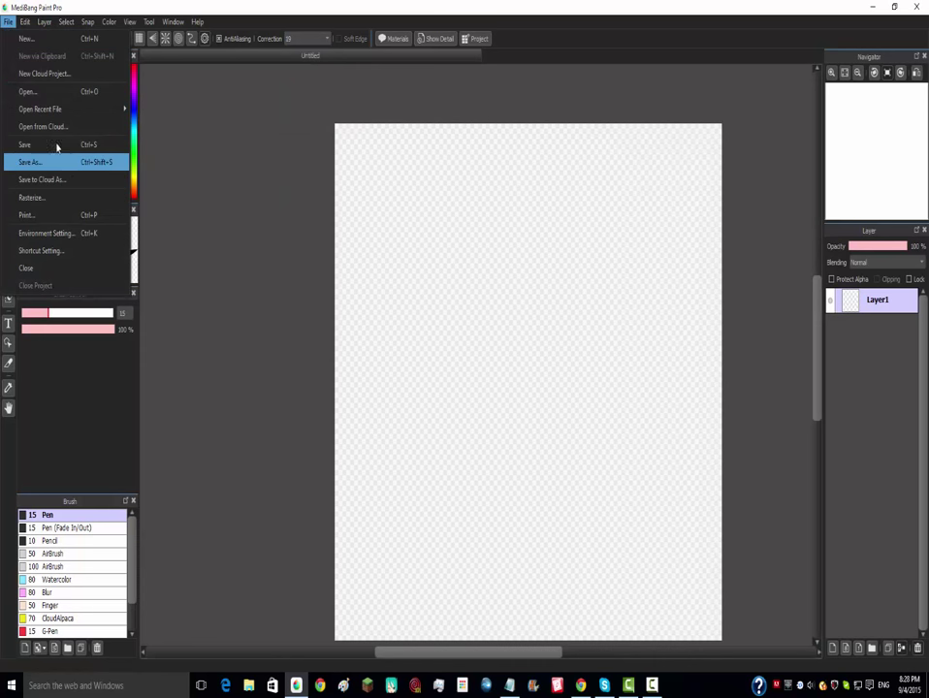
pyautogui.click(172, 4)
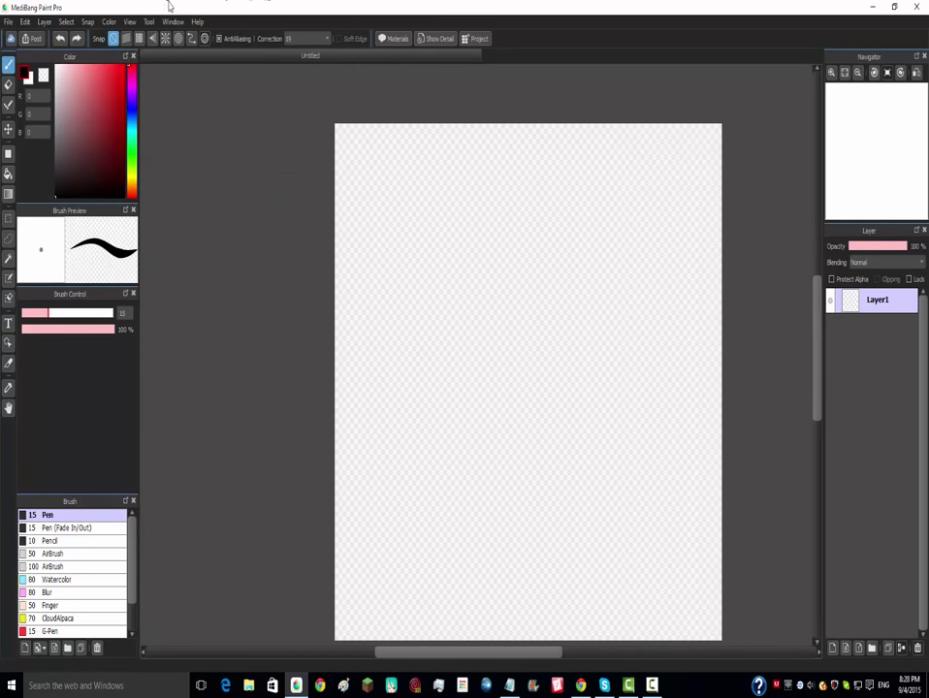
pyautogui.click(7, 22)
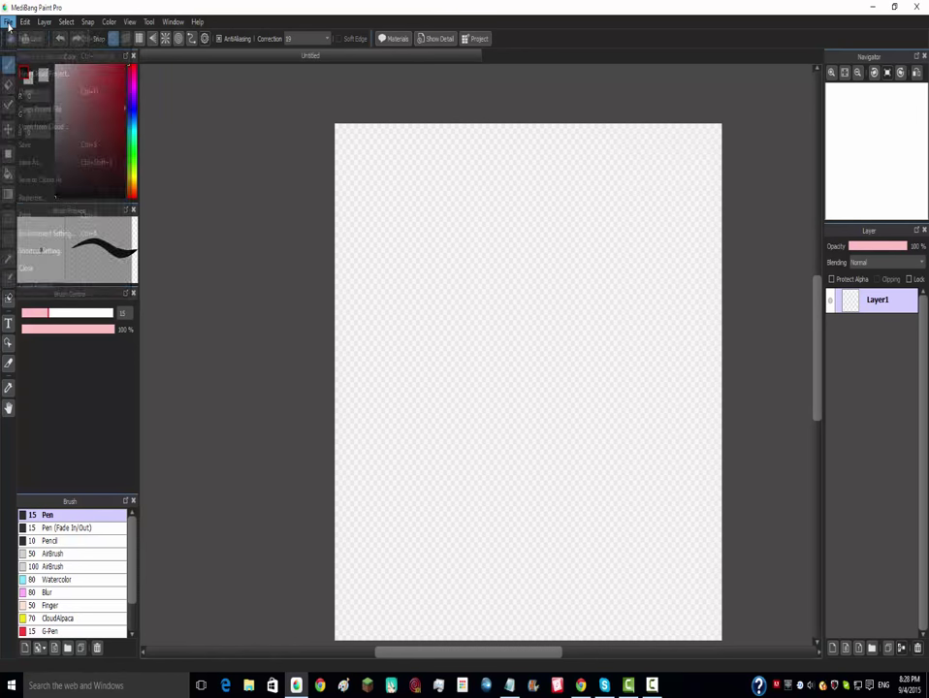
pyautogui.click(447, 251)
# - Draw a rounded loop in the upper part of the canvas and undo it
pyautogui.moveTo(449, 245)
pyautogui.mouseDown()
pyautogui.moveTo(626, 367)
pyautogui.moveTo(491, 254)
pyautogui.moveTo(597, 336)
pyautogui.moveTo(512, 367)
pyautogui.mouseUp()
pyautogui.hotkey('ctrl', 'z')
pyautogui.hotkey('ctrl', 'z')
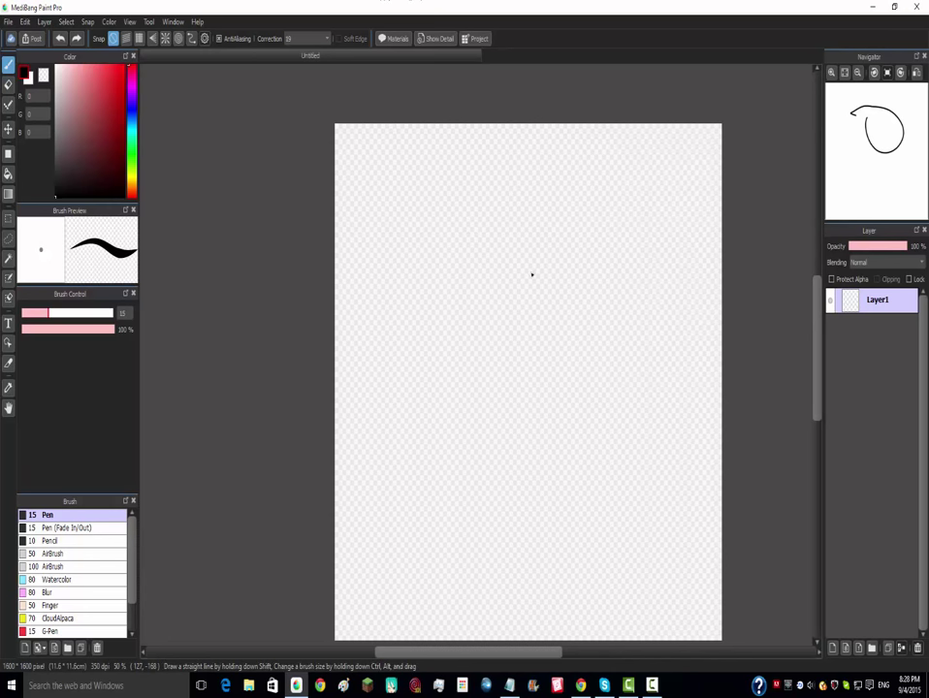
pyautogui.scroll(-4, 532, 274)
pyautogui.scroll(3, 570, 291)
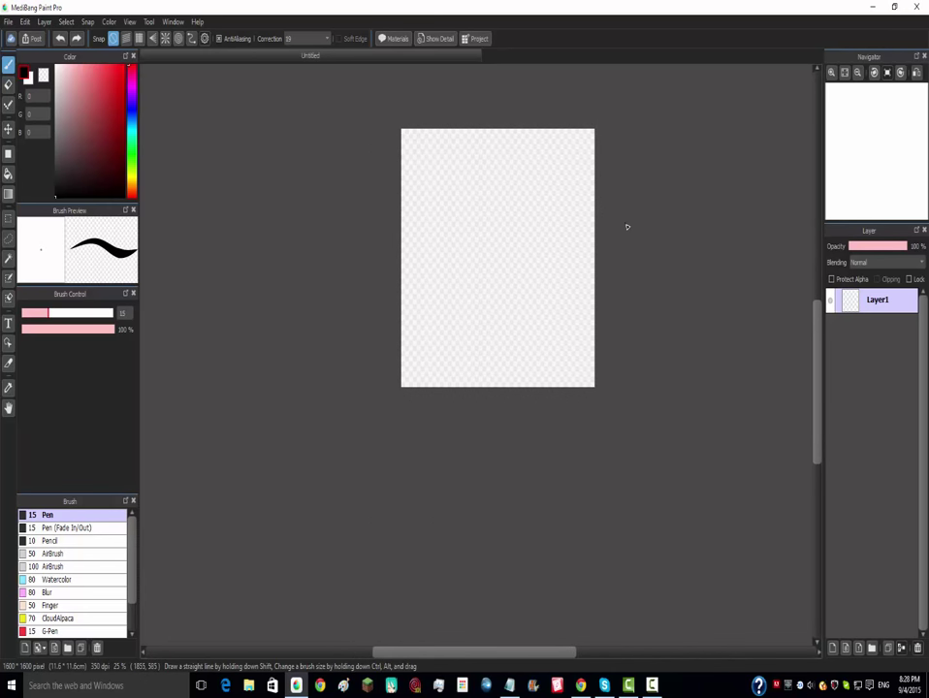
# - Switch to Chrome and look through the Google Images results for cute anime girls as possible drawing references
pyautogui.click(328, 689)
pyautogui.click(922, 23)
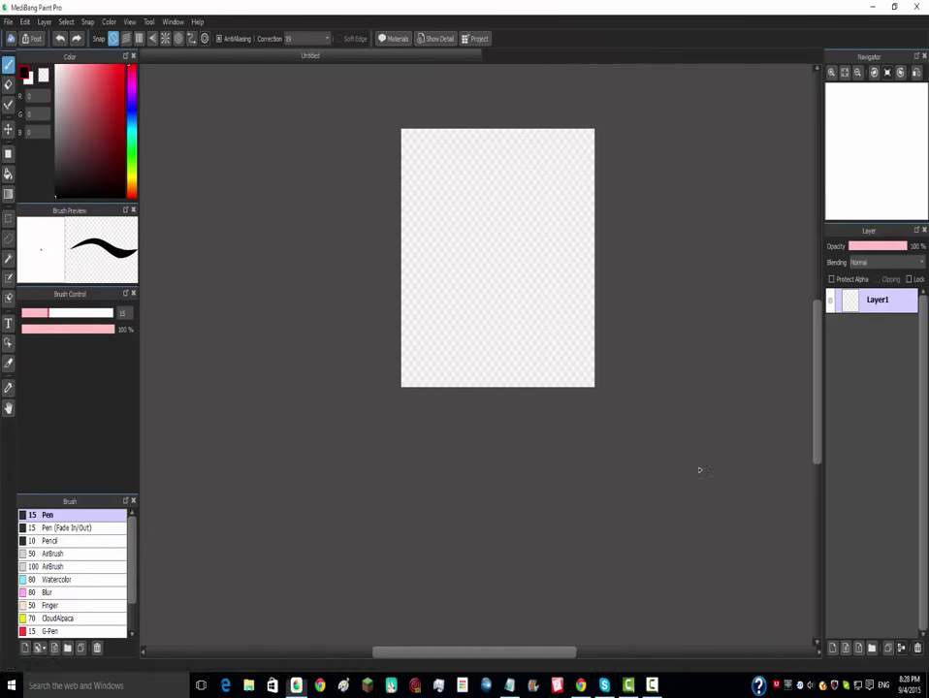
pyautogui.click(583, 687)
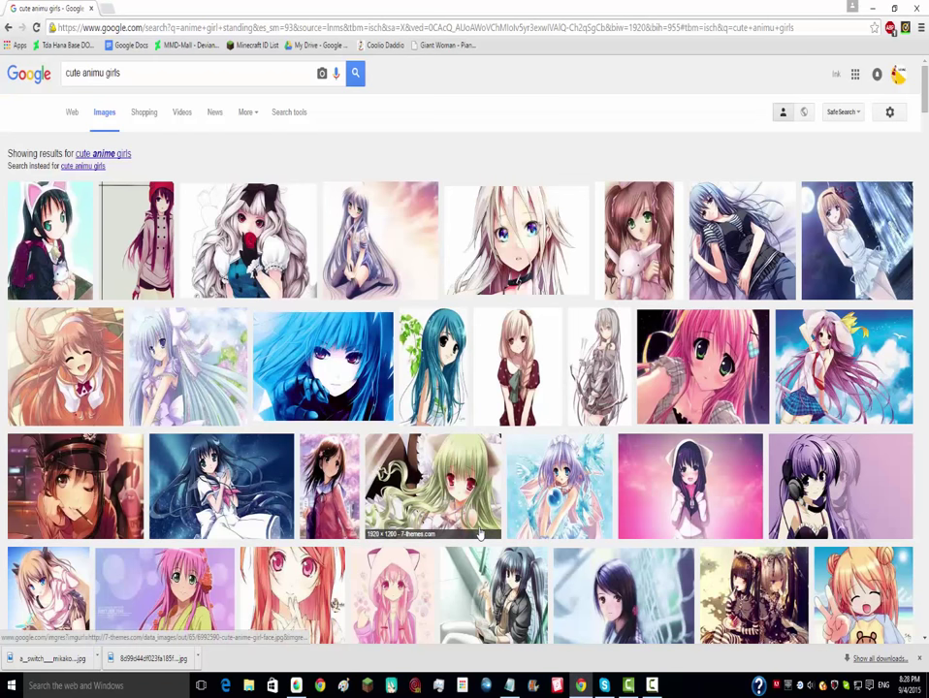
pyautogui.scroll(-8, 479, 531)
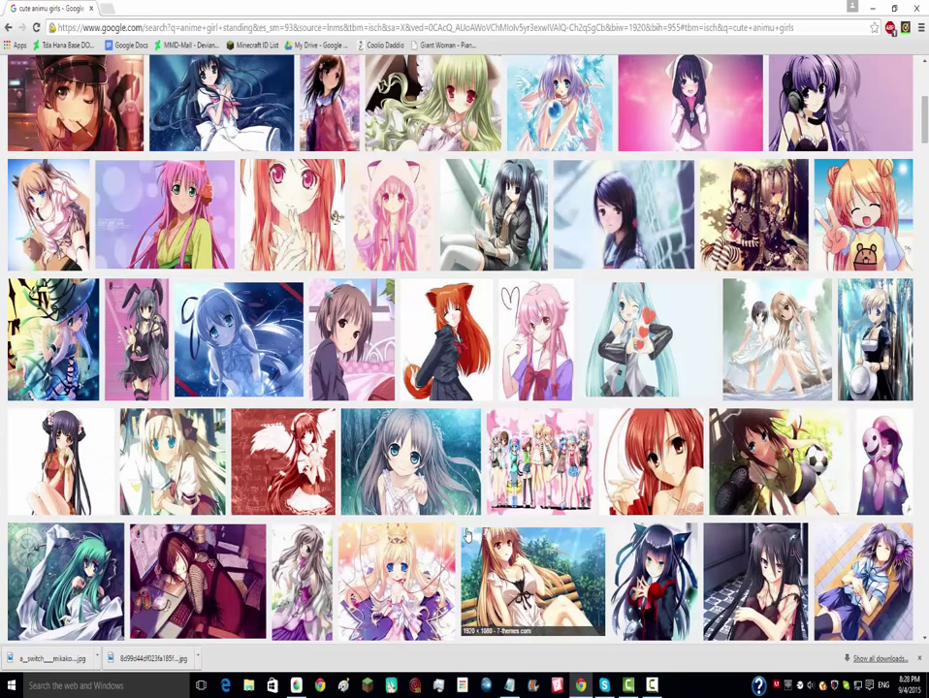
pyautogui.scroll(-4, 466, 534)
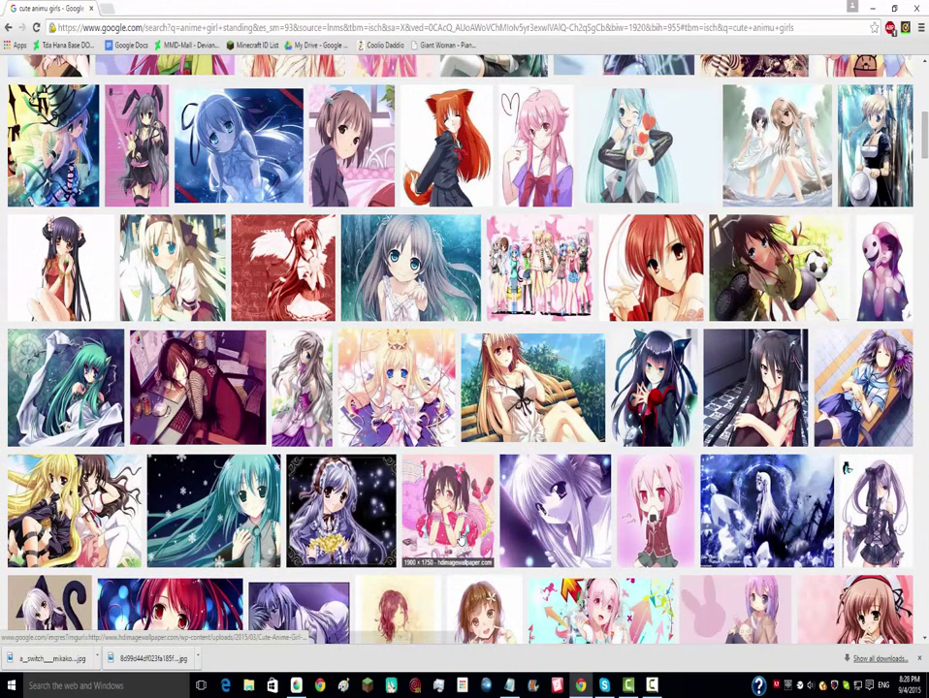
pyautogui.scroll(-7, 504, 455)
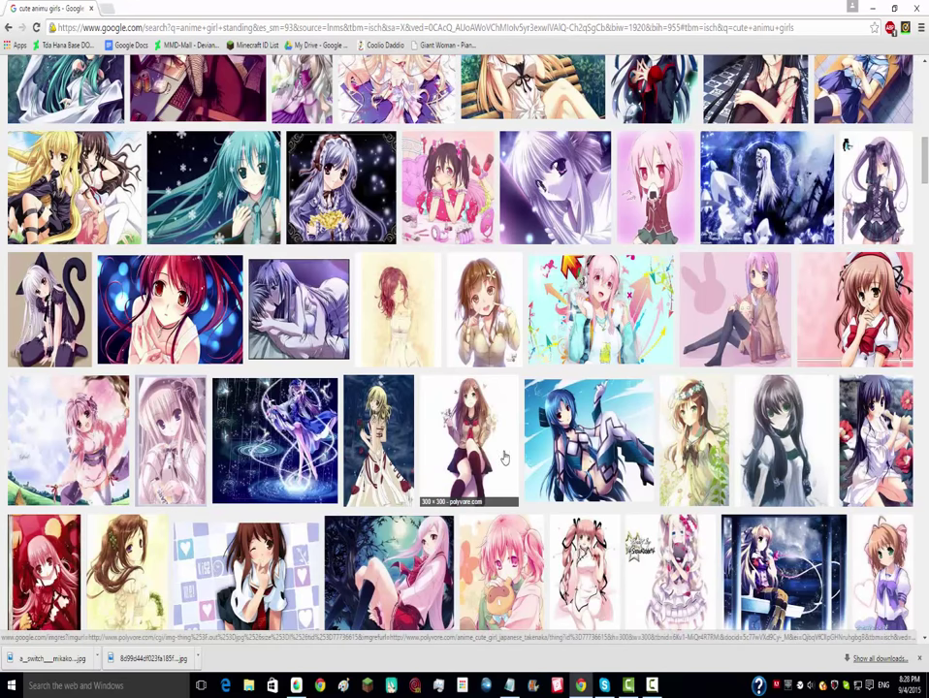
pyautogui.scroll(-5, 504, 456)
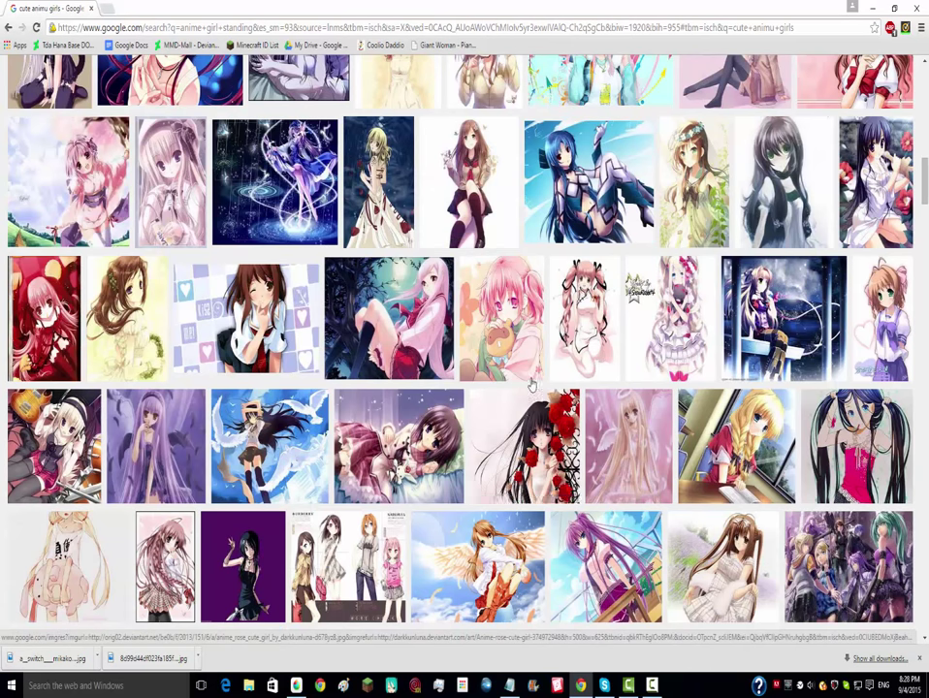
pyautogui.scroll(-5, 533, 384)
pyautogui.scroll(-6, 573, 306)
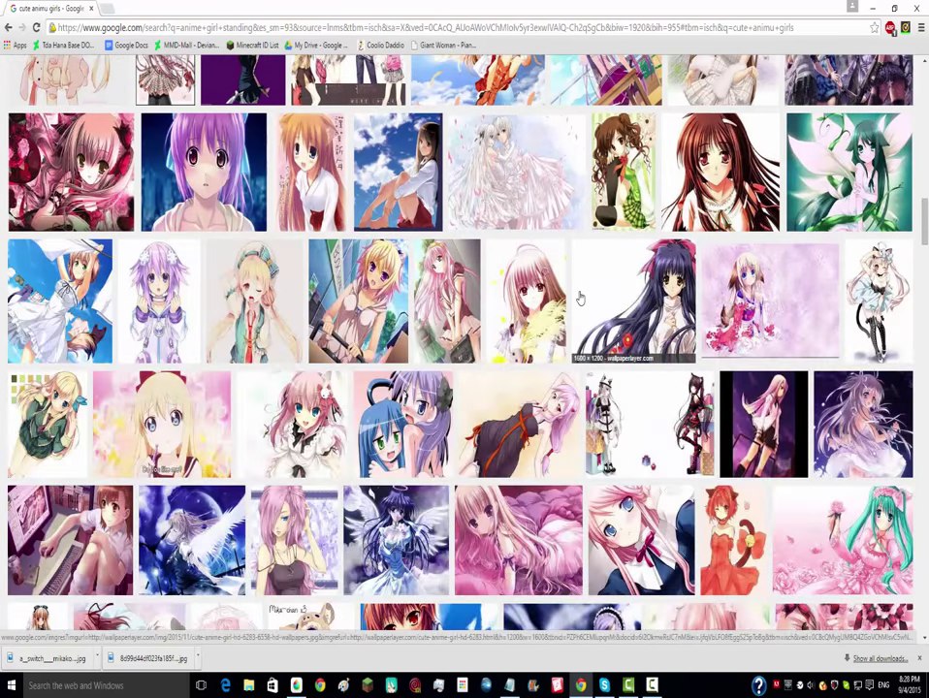
# - Preview several of the anime girl images in turn and return to MediBang Paint Pro
pyautogui.click(580, 297)
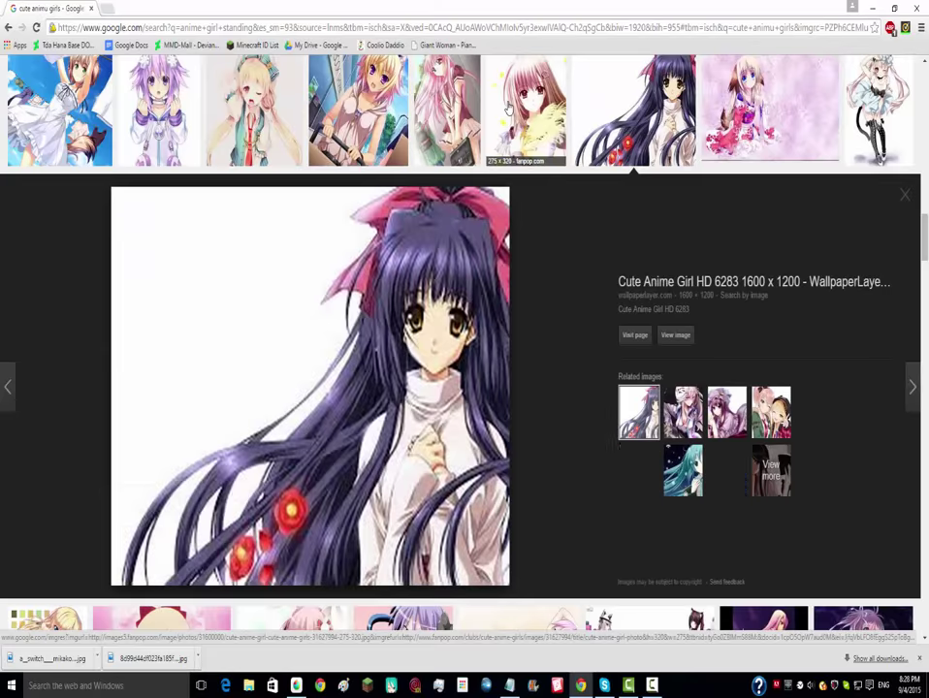
pyautogui.click(507, 107)
pyautogui.press('Left')
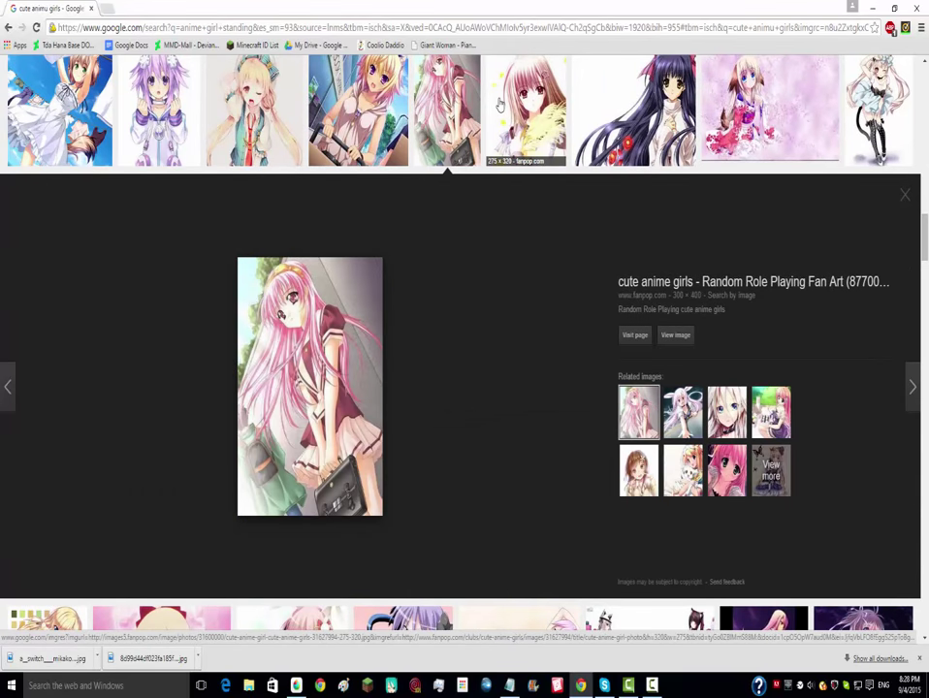
pyautogui.press('Right')
pyautogui.press('Right')
pyautogui.press('Right')
pyautogui.press('Right')
pyautogui.press('Right')
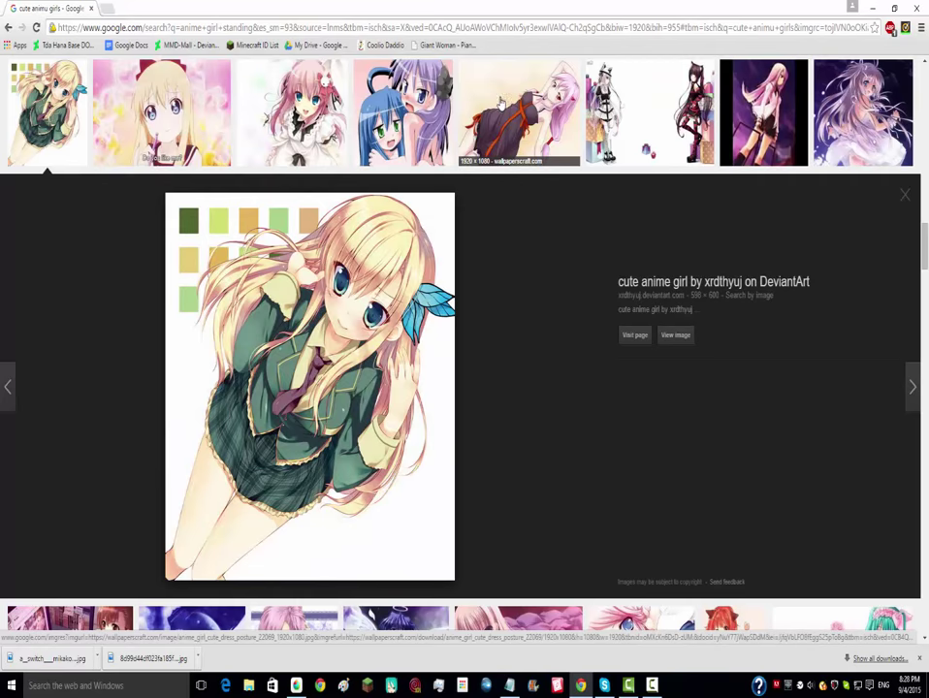
pyautogui.click(873, 8)
# - Draw an angular check-shaped stroke and further test strokes in the lower part of the canvas, and undo them all
pyautogui.scroll(-2, 677, 377)
pyautogui.scroll(2, 612, 304)
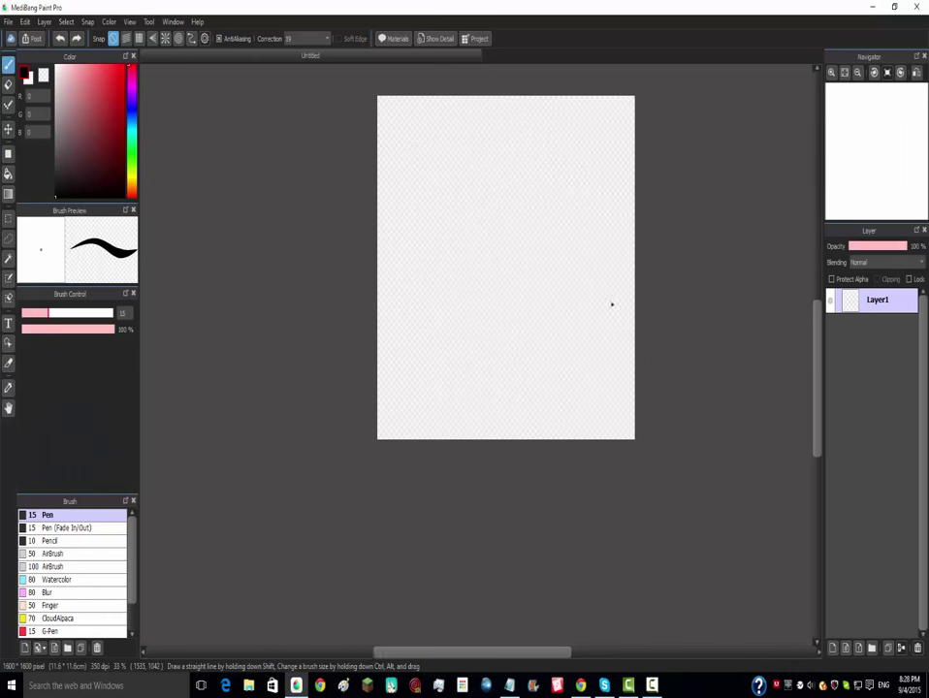
pyautogui.scroll(2, 572, 276)
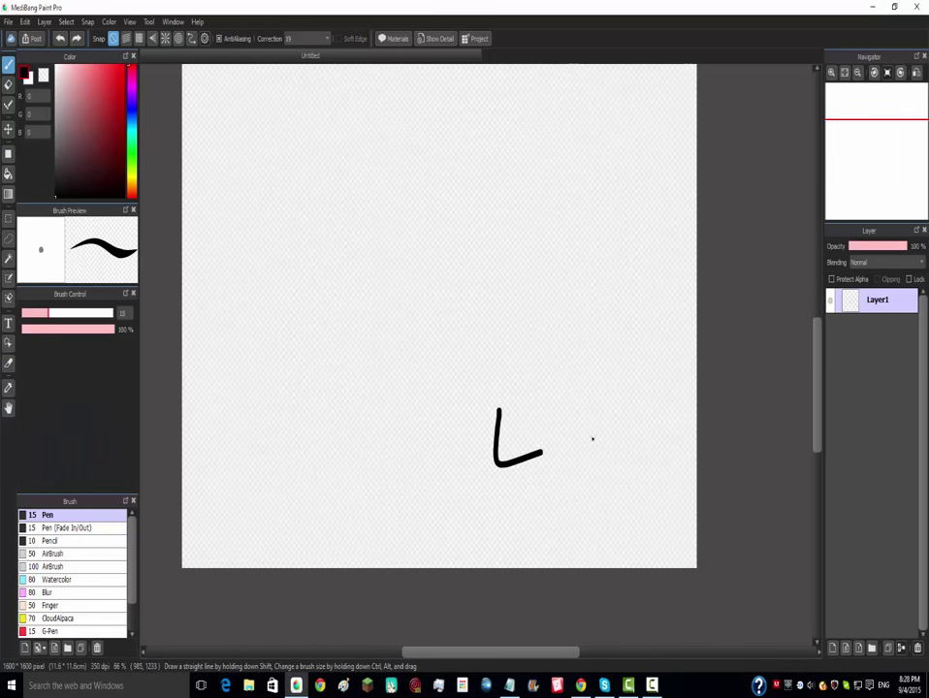
pyautogui.moveTo(593, 439); pyautogui.dragTo(618, 421)
pyautogui.press('super+x')
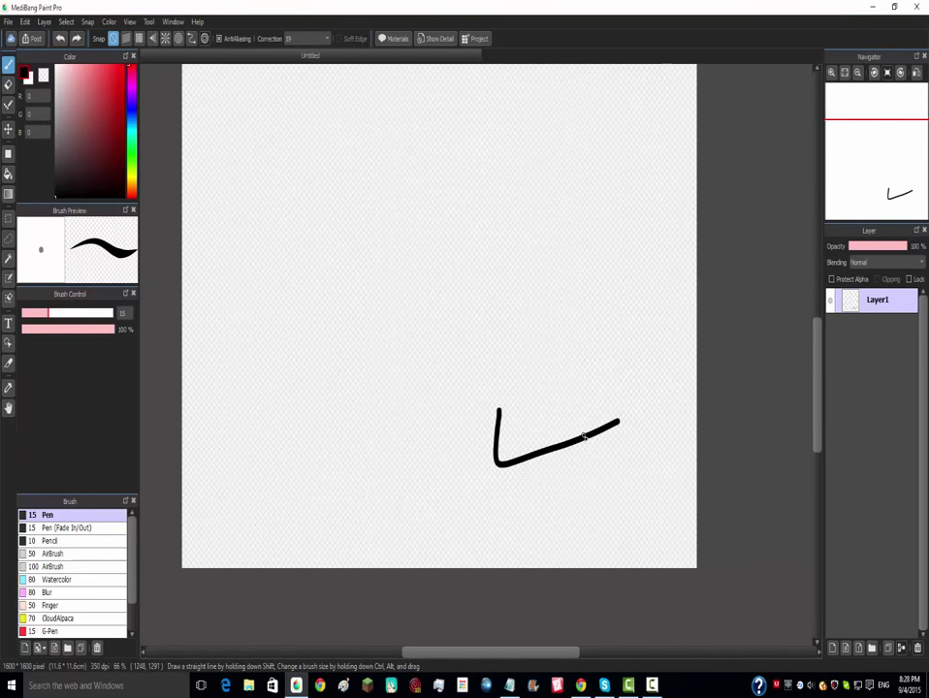
pyautogui.scroll(3, 583, 437)
pyautogui.moveTo(674, 486)
pyautogui.mouseDown()
pyautogui.moveTo(488, 524)
pyautogui.moveTo(436, 471)
pyautogui.moveTo(453, 400)
pyautogui.moveTo(719, 416)
pyautogui.mouseUp()
pyautogui.moveTo(290, 366)
pyautogui.mouseDown()
pyautogui.moveTo(358, 381)
pyautogui.moveTo(429, 424)
pyautogui.moveTo(423, 485)
pyautogui.mouseUp()
pyautogui.hotkey('ctrl', 'z')
pyautogui.scroll(-3, 333, 498)
pyautogui.hotkey('ctrl', 'z')
pyautogui.scroll(-2, 289, 489)
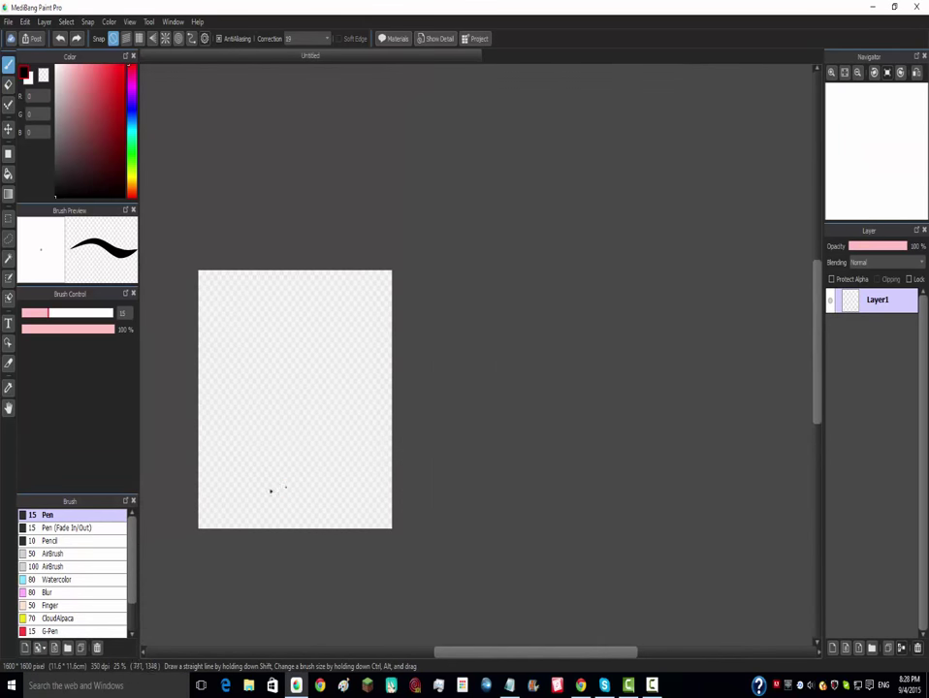
# - Open the PERFECT BASE image from the Desktop folder
pyautogui.scroll(2, 248, 479)
pyautogui.click(8, 22)
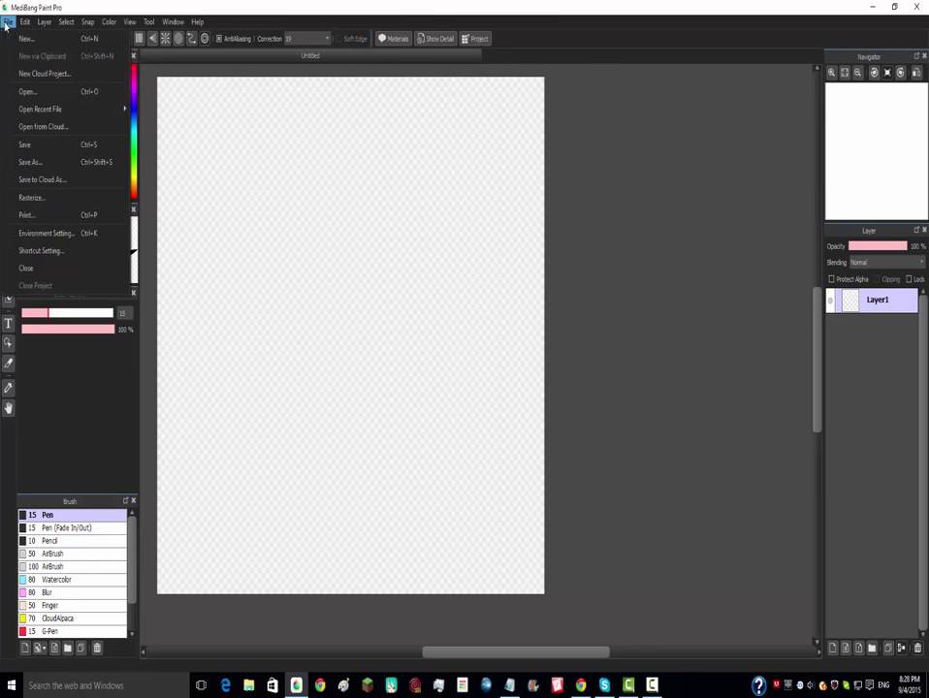
pyautogui.click(29, 92)
pyautogui.scroll(-3, 29, 111)
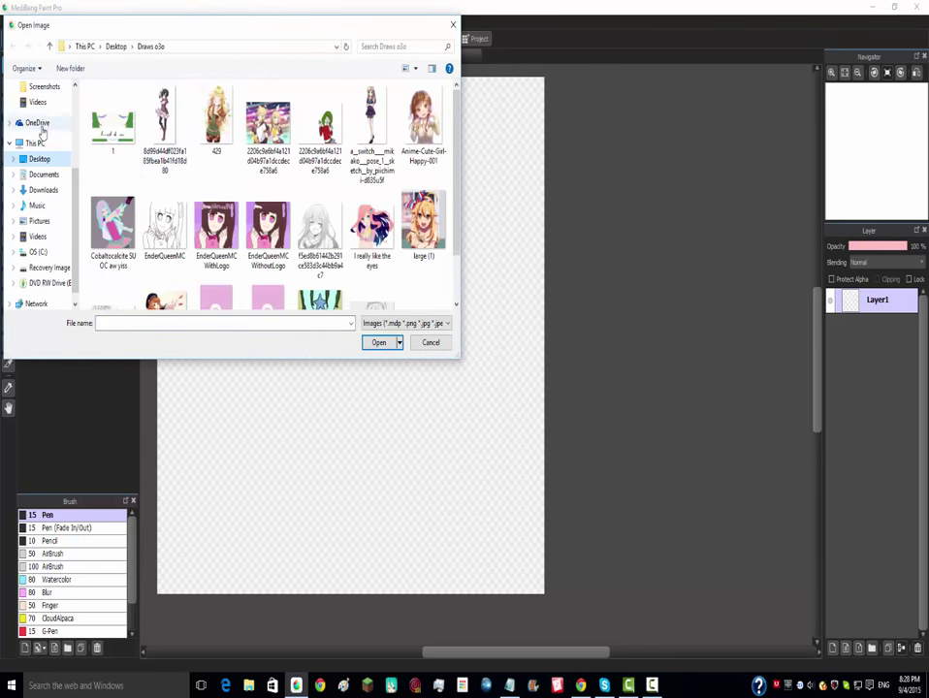
pyautogui.click(44, 87)
pyautogui.scroll(3, 44, 107)
pyautogui.click(47, 108)
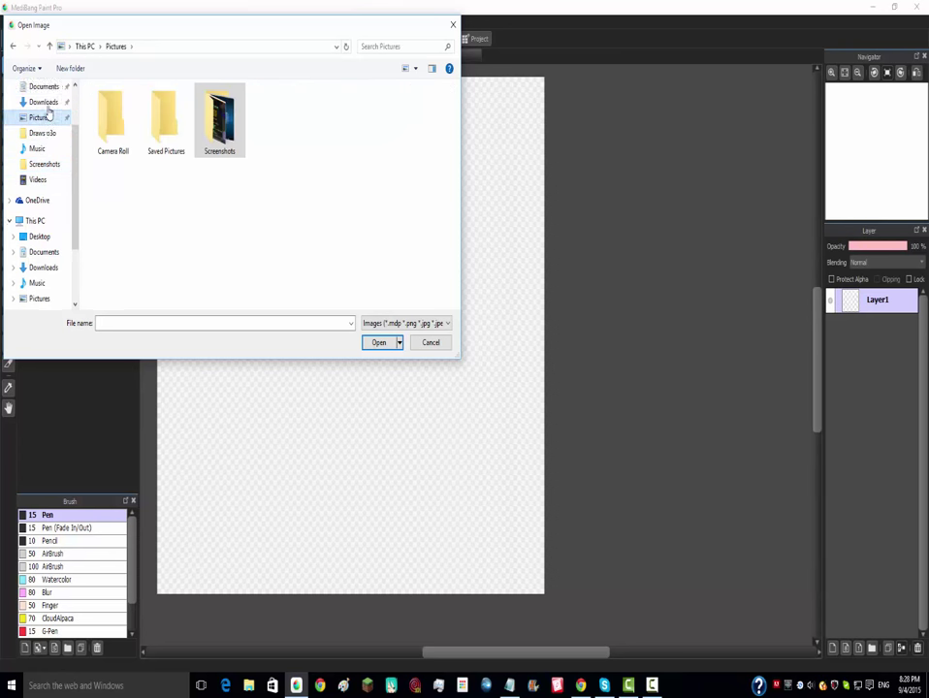
pyautogui.scroll(2, 42, 111)
pyautogui.click(40, 105)
pyautogui.click(40, 118)
pyautogui.scroll(-5, 170, 182)
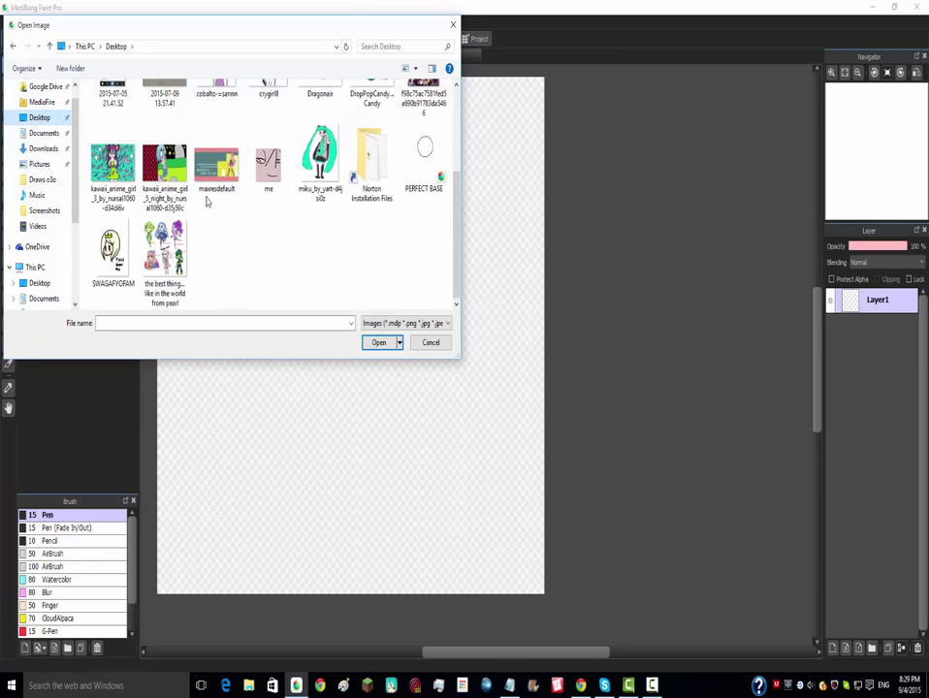
pyautogui.doubleClick(405, 171)
# - Try tracing over the edge of the oval with the size 15 Pen and undo the strokes
pyautogui.scroll(-3, 526, 211)
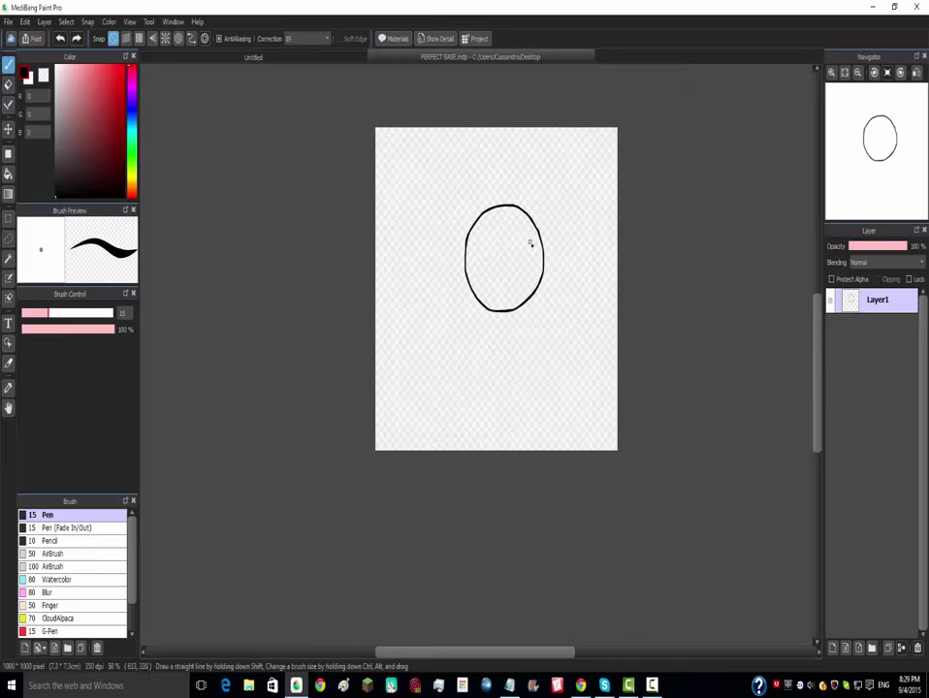
pyautogui.scroll(4, 527, 239)
pyautogui.scroll(1, 521, 205)
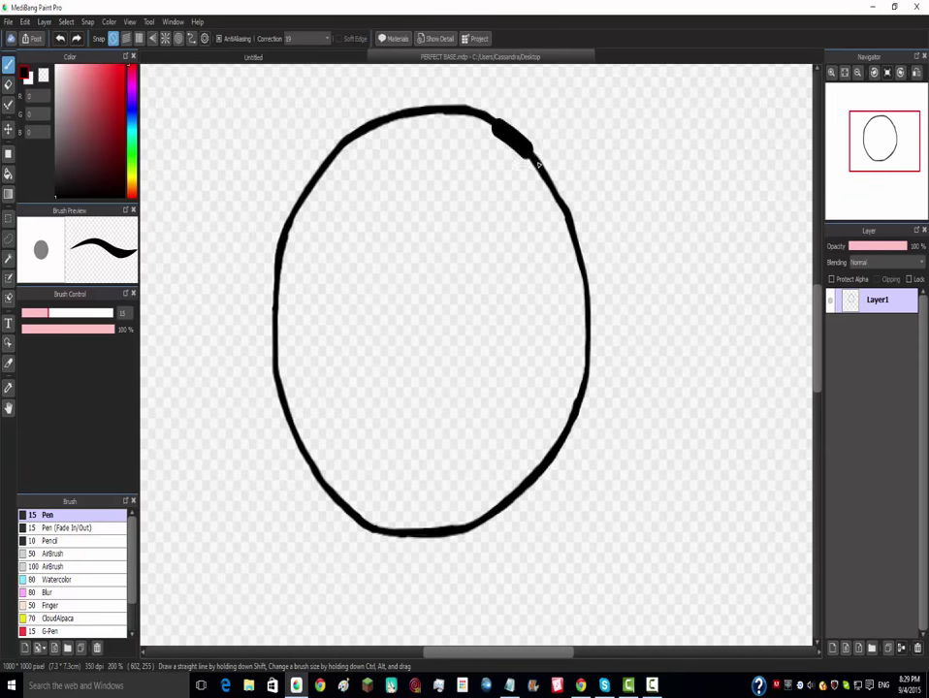
pyautogui.moveTo(572, 231)
pyautogui.mouseDown()
pyautogui.moveTo(583, 291)
pyautogui.moveTo(574, 396)
pyautogui.mouseUp()
pyautogui.hotkey('ctrl', 'z')
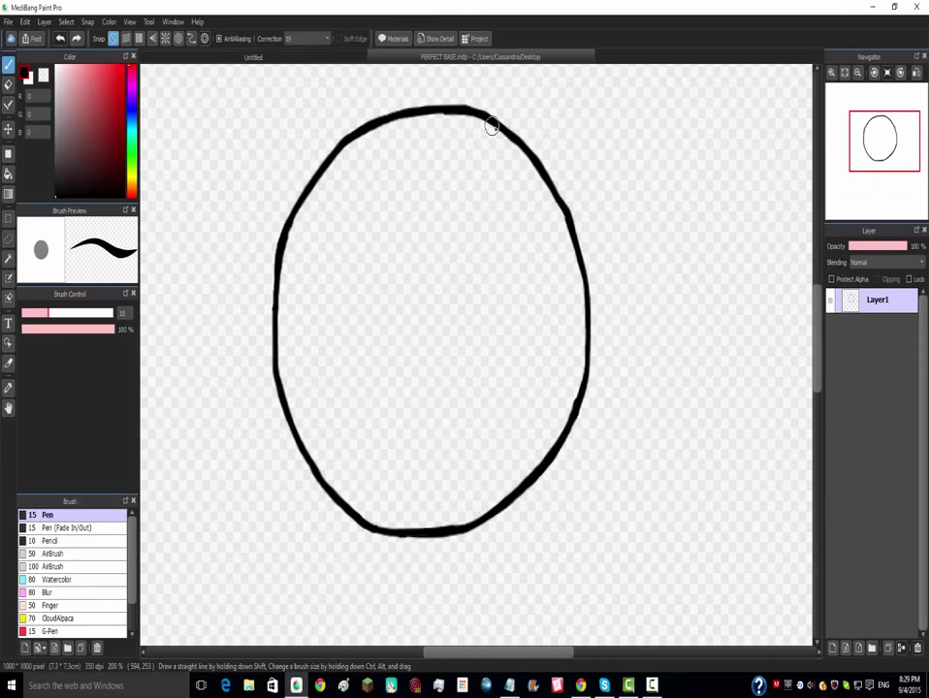
pyautogui.moveTo(565, 231)
pyautogui.mouseDown()
pyautogui.moveTo(582, 324)
pyautogui.moveTo(570, 429)
pyautogui.mouseUp()
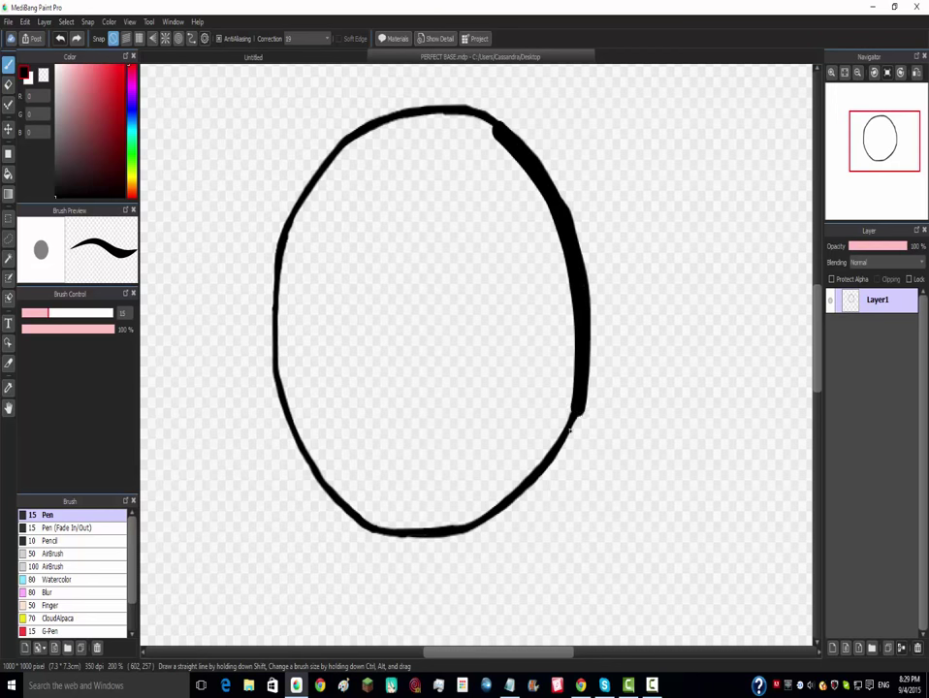
pyautogui.moveTo(518, 509)
pyautogui.mouseDown()
pyautogui.moveTo(477, 535)
pyautogui.moveTo(443, 541)
pyautogui.moveTo(373, 525)
pyautogui.mouseUp()
pyautogui.hotkey('ctrl', 'z')
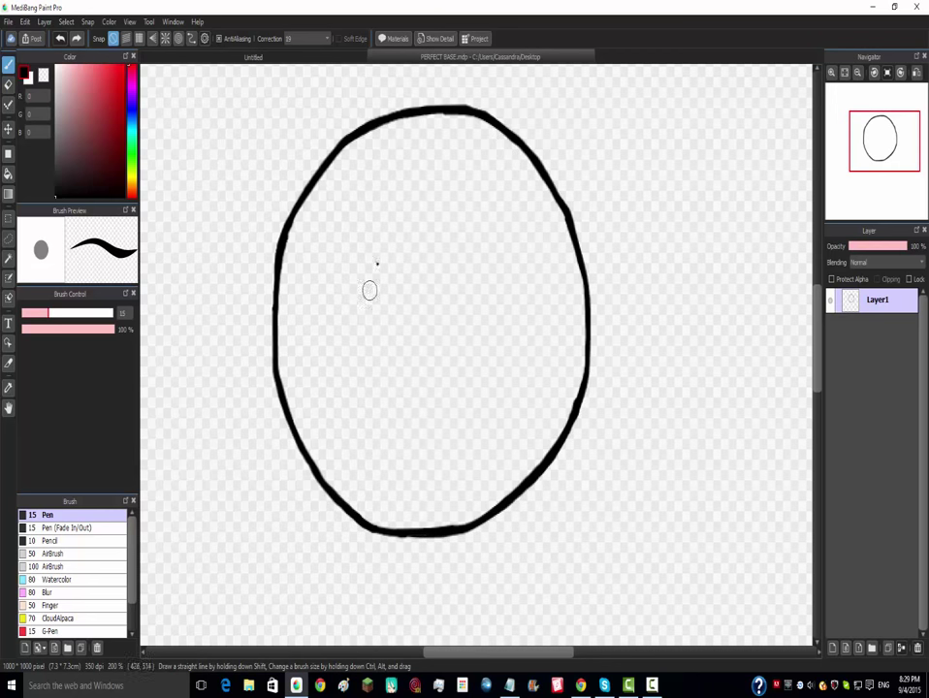
# - Try rotating and moving the oval with Transform, cancel it, and undo the stray pen mark above the oval
pyautogui.scroll(-3, 387, 221)
pyautogui.scroll(-1, 371, 237)
pyautogui.scroll(3, 345, 213)
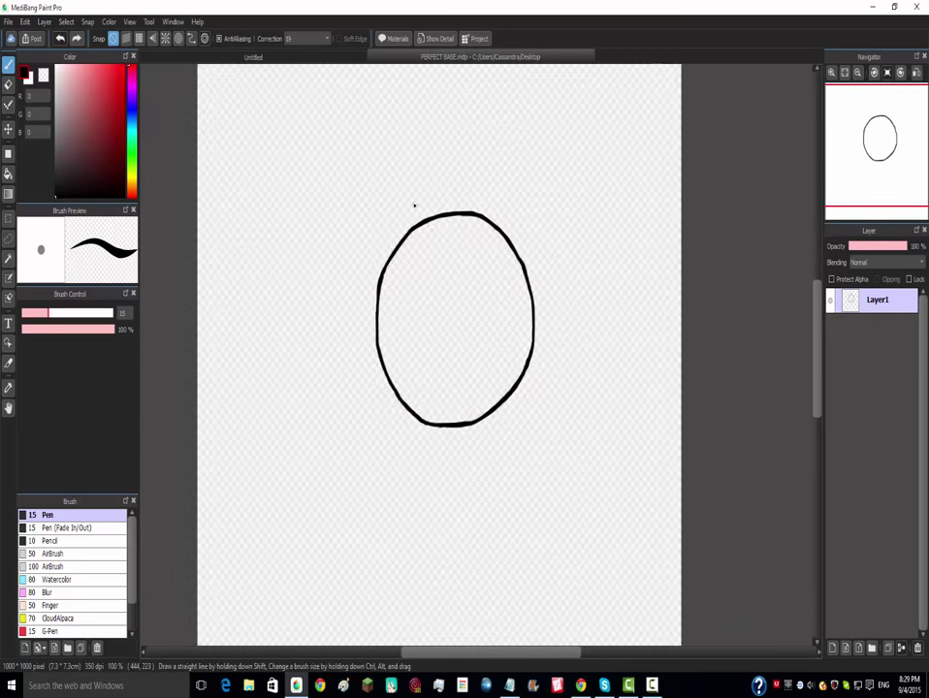
pyautogui.scroll(-2, 414, 205)
pyautogui.hotkey('ctrl', 't')
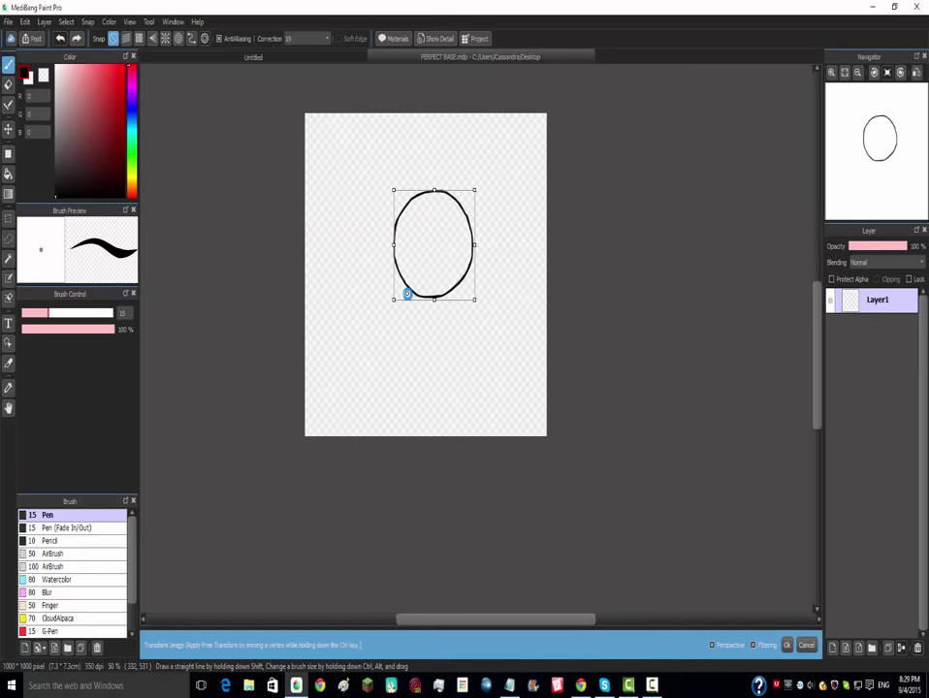
pyautogui.moveTo(451, 243); pyautogui.dragTo(466, 224)
pyautogui.moveTo(476, 162); pyautogui.dragTo(474, 331)
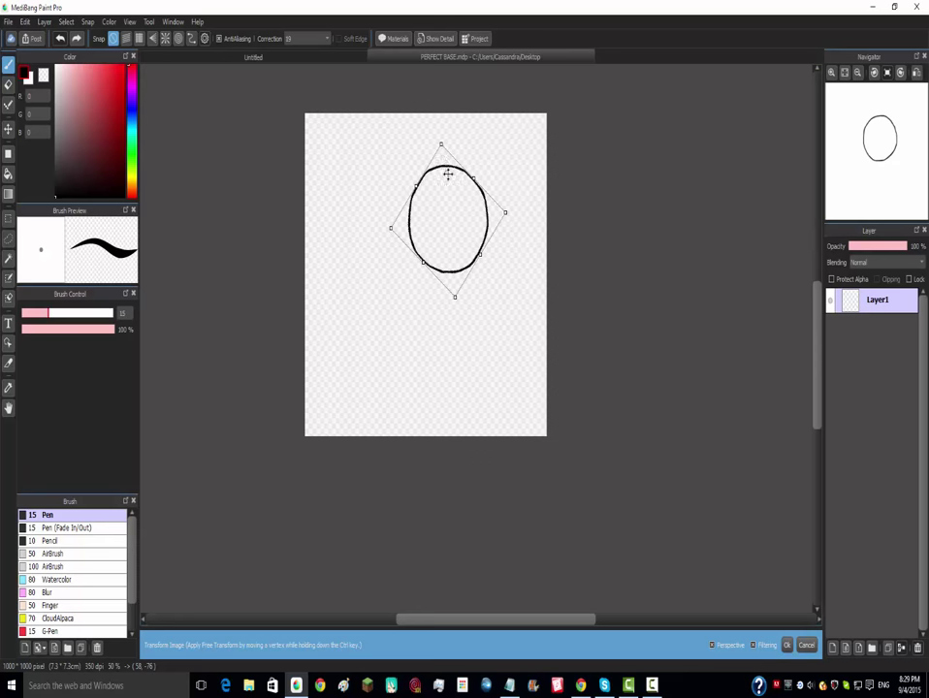
pyautogui.moveTo(448, 173); pyautogui.dragTo(365, 194)
pyautogui.scroll(2, 394, 174)
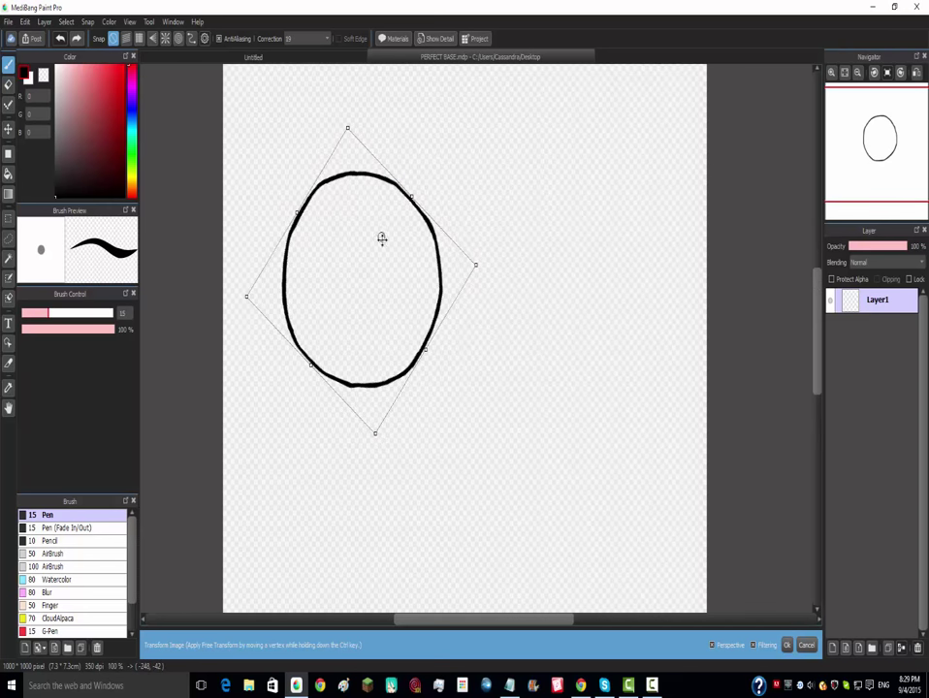
pyautogui.moveTo(382, 238); pyautogui.dragTo(446, 283)
pyautogui.click(805, 645)
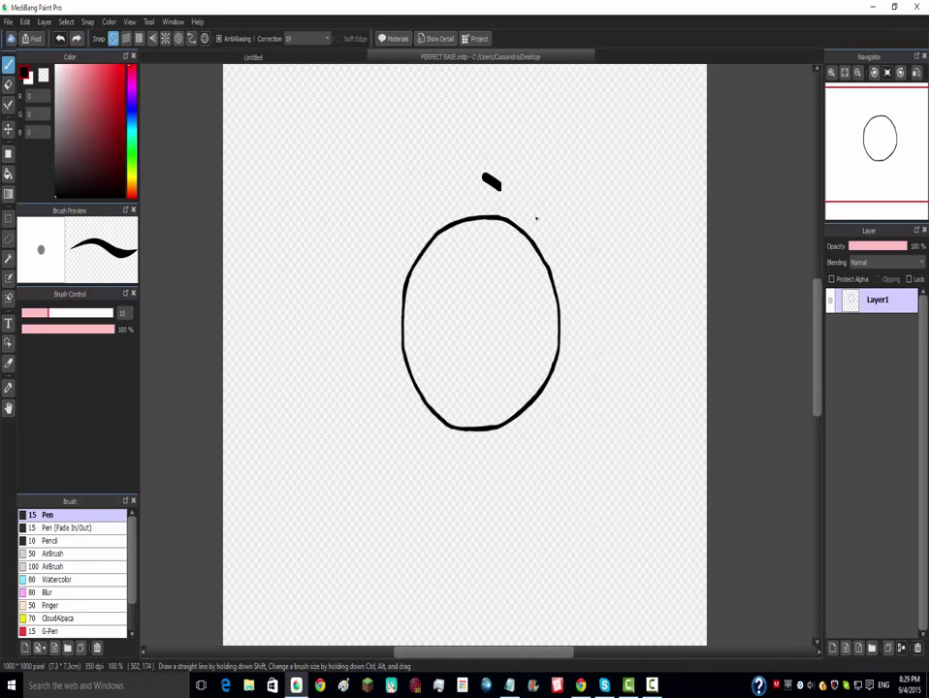
pyautogui.moveTo(536, 218)
pyautogui.mouseDown()
pyautogui.moveTo(411, 319)
pyautogui.moveTo(452, 223)
pyautogui.mouseUp()
pyautogui.click(60, 39)
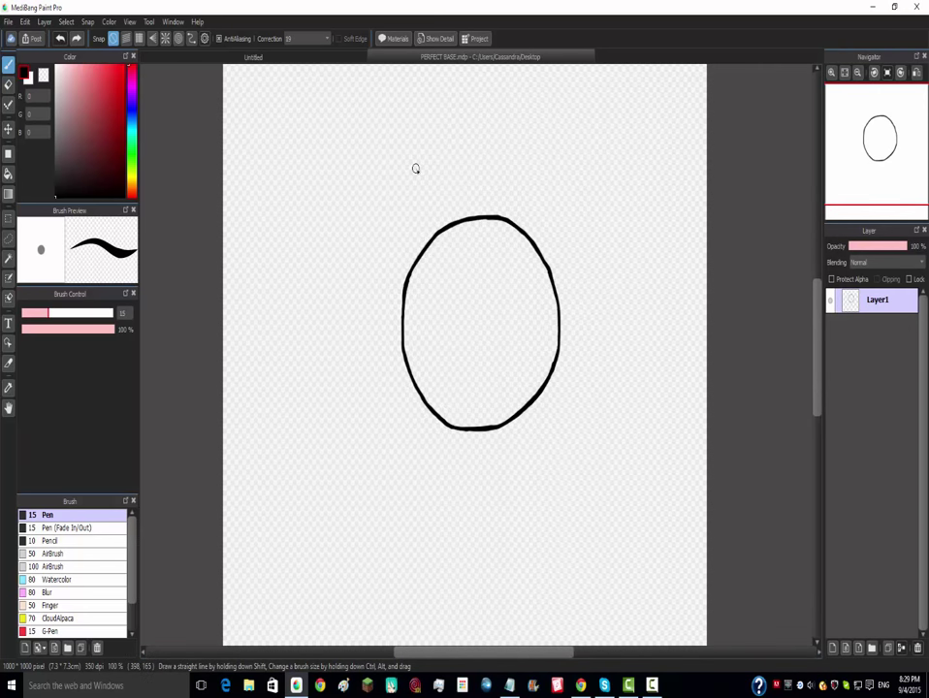
# - Try moving the oval toward the upper left while rotating and enlarging it with Transform, and cancel the changes
pyautogui.hotkey('ctrl', 't')
pyautogui.moveTo(505, 166); pyautogui.dragTo(394, 222)
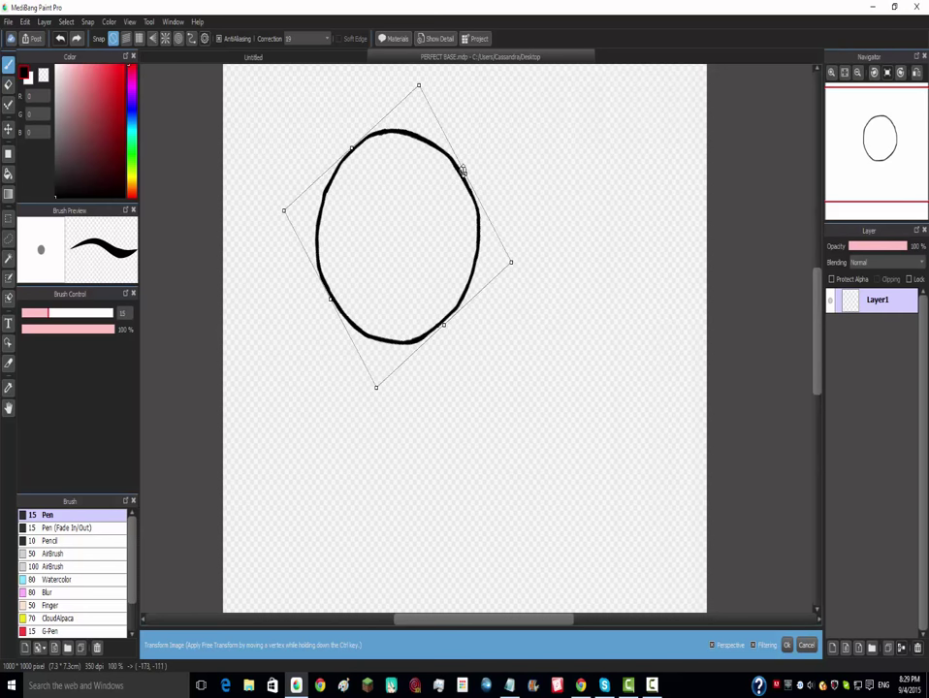
pyautogui.moveTo(462, 170); pyautogui.dragTo(481, 180)
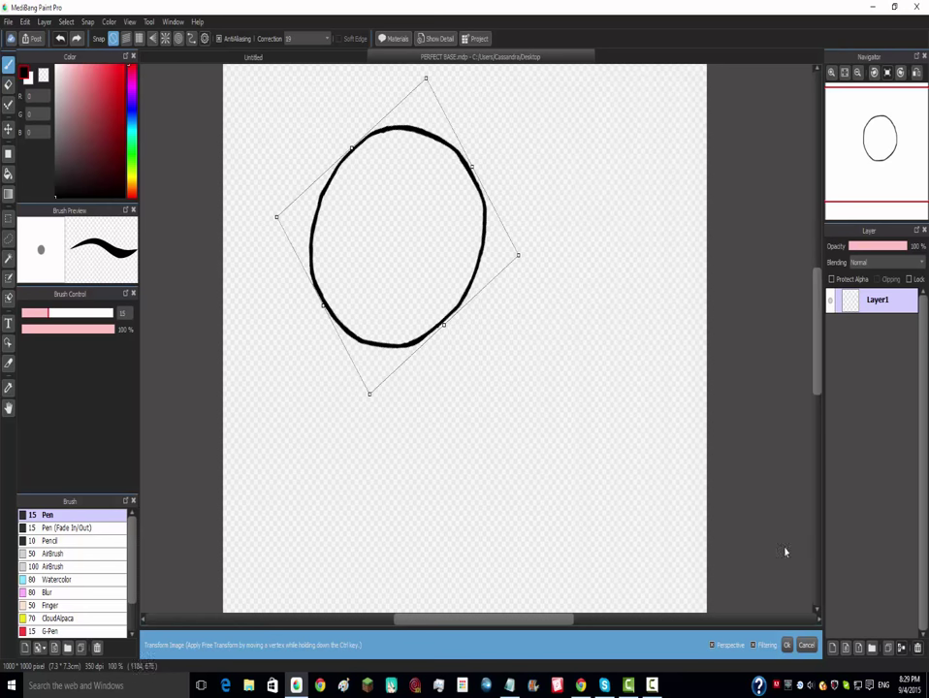
pyautogui.click(806, 645)
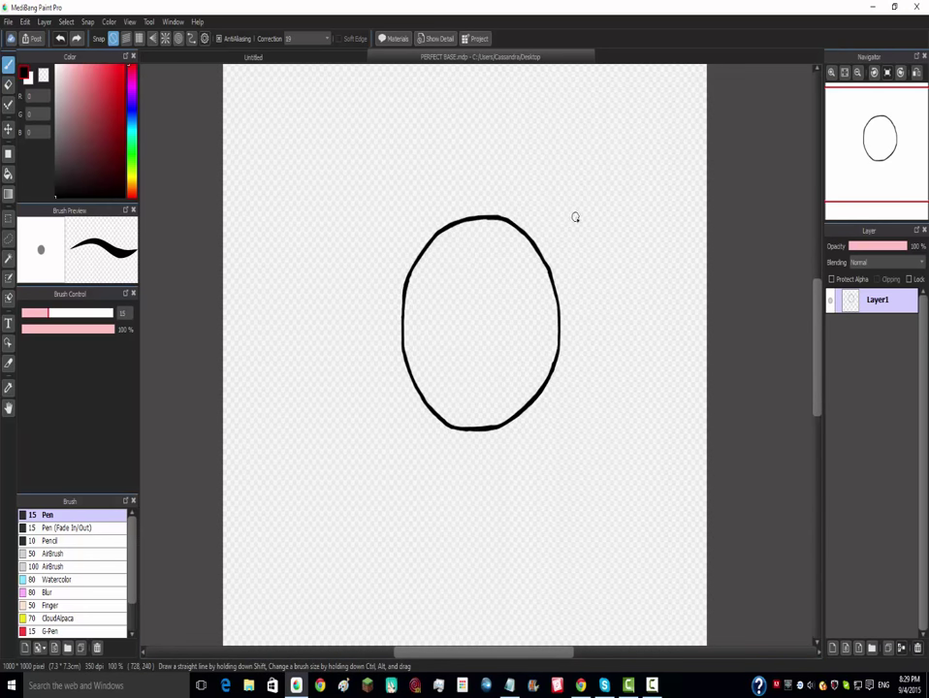
# - Transform the oval by moving it to the upper-right part of the canvas and scaling it down, and apply the change
pyautogui.hotkey('ctrl', 't')
pyautogui.moveTo(561, 197); pyautogui.dragTo(494, 216)
pyautogui.scroll(-2, 494, 217)
pyautogui.scroll(1, 499, 218)
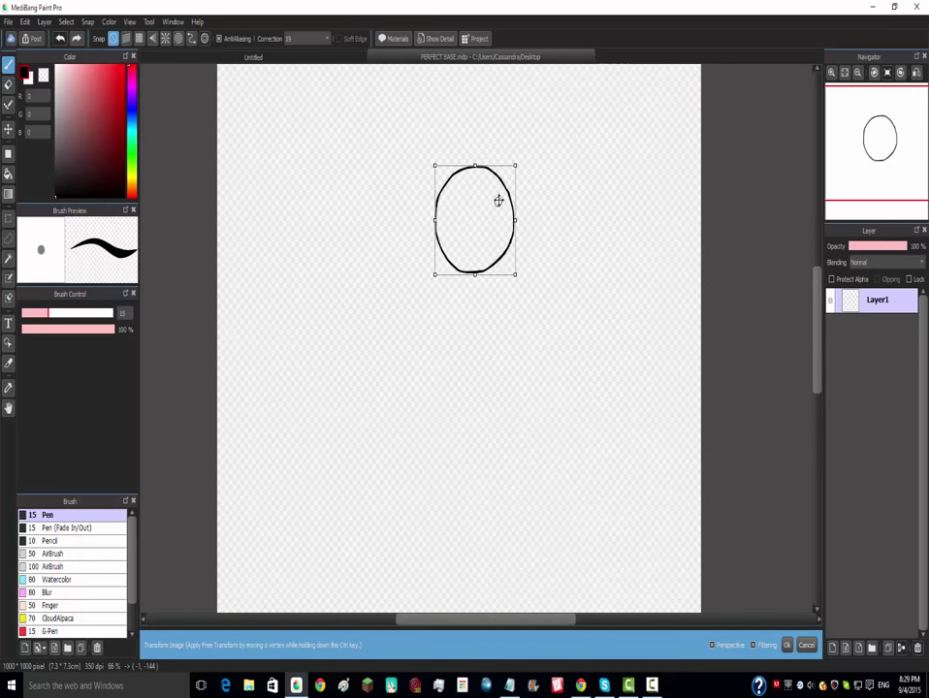
pyautogui.moveTo(515, 163); pyautogui.dragTo(582, 181)
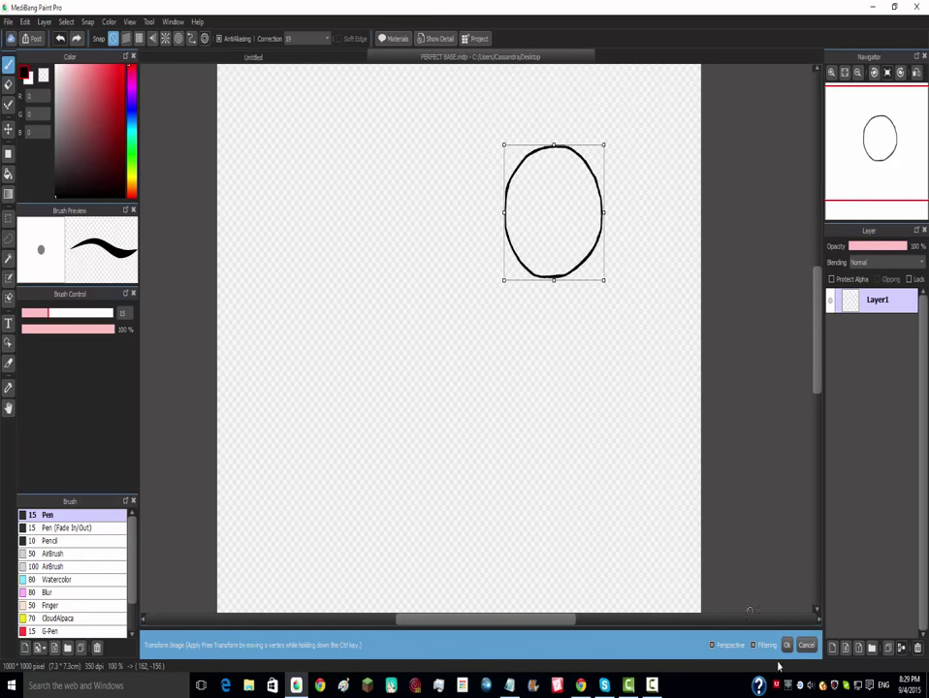
pyautogui.moveTo(607, 280); pyautogui.dragTo(595, 270)
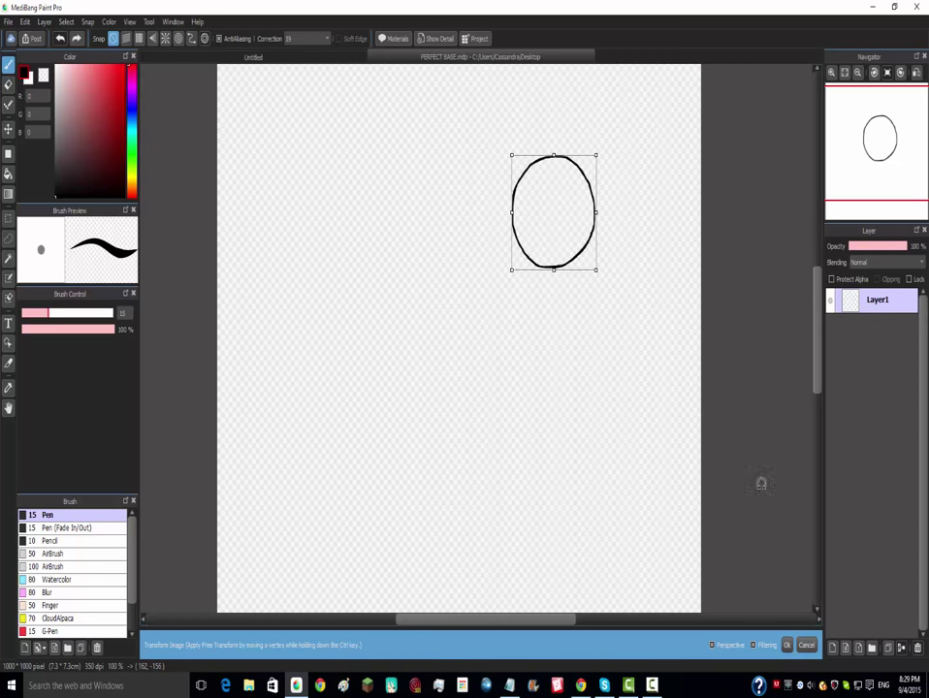
pyautogui.click(790, 645)
# - Set the Pen size to 3.8 and its opacity to 100%
pyautogui.scroll(1, 682, 479)
pyautogui.scroll(-3, 587, 126)
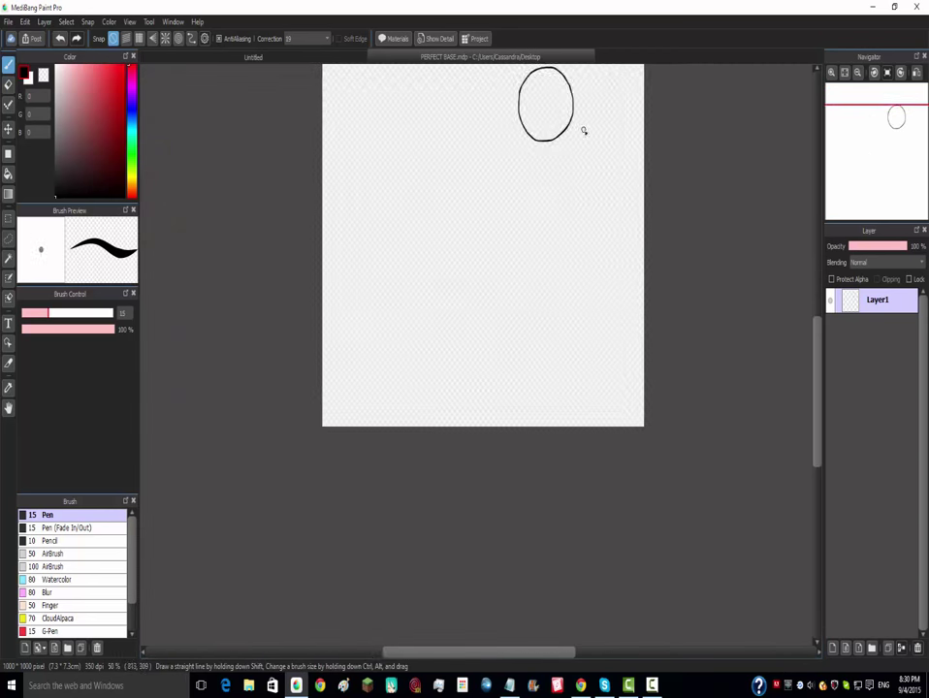
pyautogui.scroll(2, 579, 95)
pyautogui.scroll(2, 578, 93)
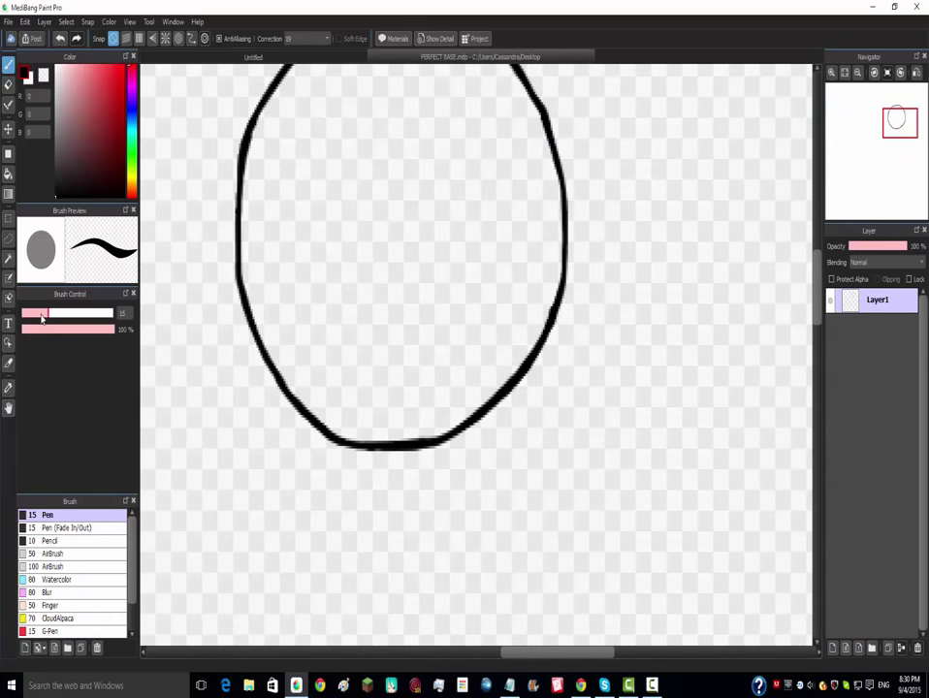
pyautogui.moveTo(42, 317)
pyautogui.mouseDown()
pyautogui.moveTo(31, 316)
pyautogui.moveTo(97, 313)
pyautogui.moveTo(32, 320)
pyautogui.mouseUp()
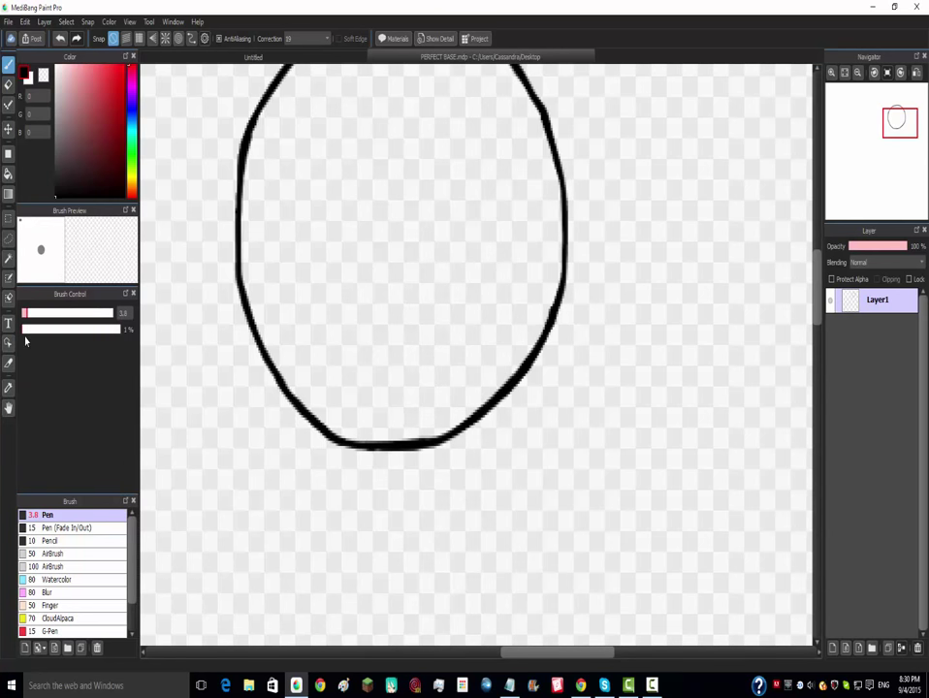
pyautogui.moveTo(57, 329)
pyautogui.mouseDown()
pyautogui.moveTo(98, 331)
pyautogui.moveTo(27, 336)
pyautogui.moveTo(146, 337)
pyautogui.mouseUp()
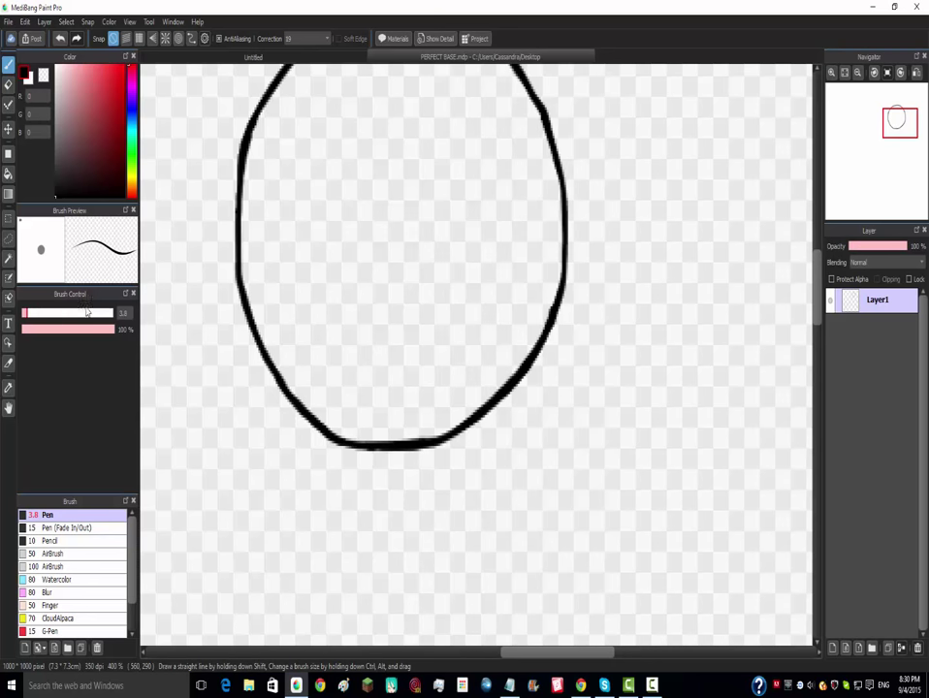
# - Set the Pen size to 129, paint a solid black blob over the oval, and undo it
pyautogui.click(110, 313)
pyautogui.moveTo(394, 316)
pyautogui.mouseDown()
pyautogui.moveTo(405, 278)
pyautogui.moveTo(408, 337)
pyautogui.moveTo(480, 343)
pyautogui.moveTo(495, 271)
pyautogui.moveTo(394, 298)
pyautogui.moveTo(457, 306)
pyautogui.moveTo(433, 230)
pyautogui.moveTo(427, 274)
pyautogui.moveTo(367, 252)
pyautogui.moveTo(451, 260)
pyautogui.moveTo(437, 259)
pyautogui.moveTo(468, 358)
pyautogui.moveTo(449, 262)
pyautogui.moveTo(427, 366)
pyautogui.moveTo(348, 262)
pyautogui.moveTo(403, 263)
pyautogui.moveTo(432, 243)
pyautogui.moveTo(491, 283)
pyautogui.moveTo(448, 219)
pyautogui.mouseUp()
pyautogui.scroll(-2, 451, 300)
pyautogui.scroll(2, 428, 233)
pyautogui.hotkey('ctrl', 'z')
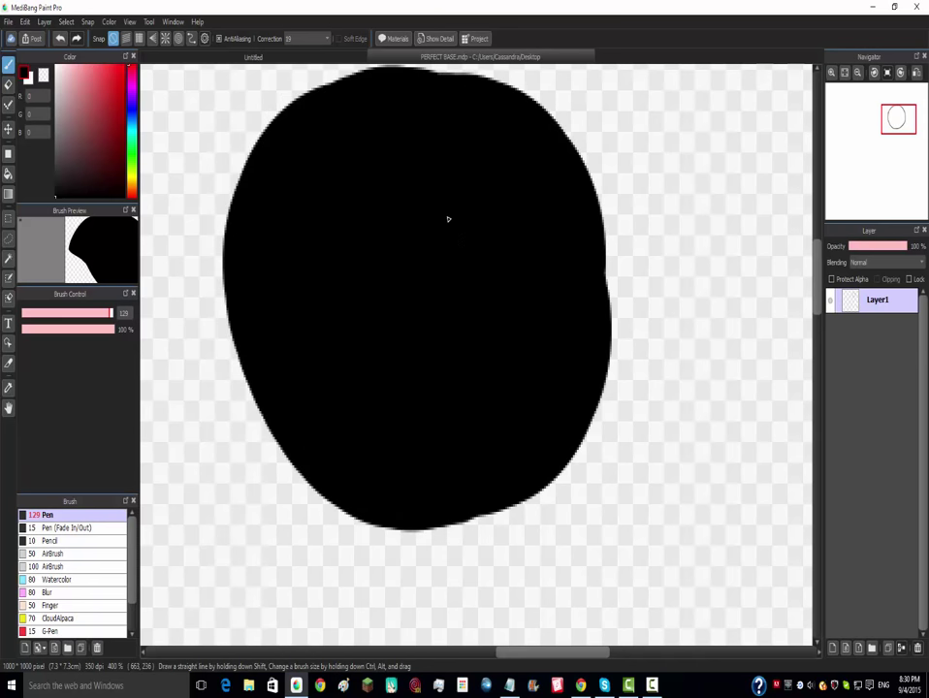
pyautogui.hotkey('ctrl', 'z')
# - Cover the oval and the area around it with thick black test strokes and undo them all
pyautogui.scroll(-1, 399, 271)
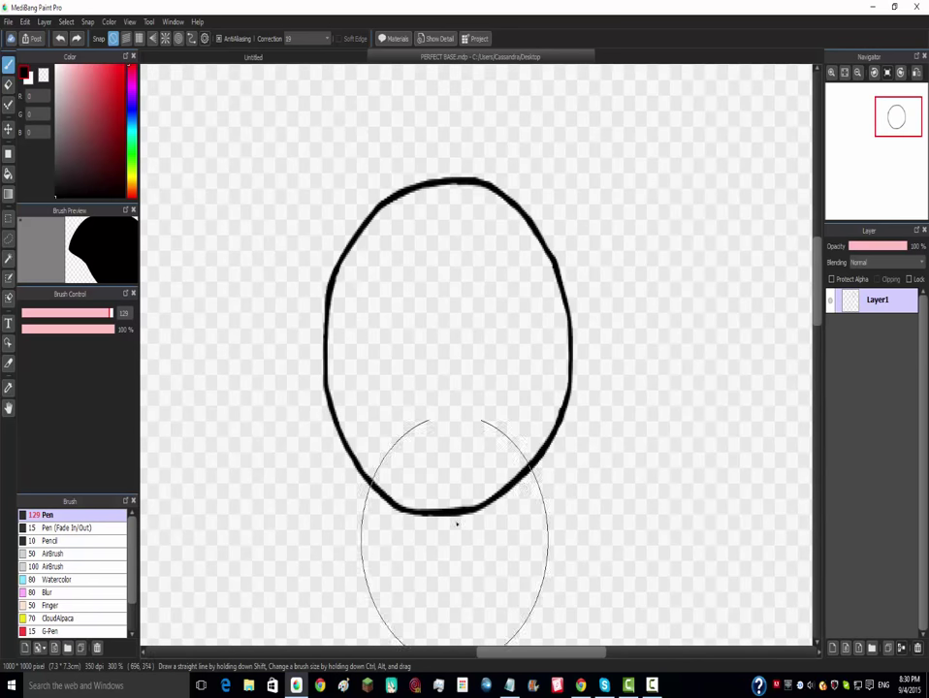
pyautogui.moveTo(359, 388)
pyautogui.mouseDown()
pyautogui.moveTo(353, 298)
pyautogui.moveTo(466, 205)
pyautogui.moveTo(608, 275)
pyautogui.moveTo(604, 495)
pyautogui.moveTo(444, 540)
pyautogui.moveTo(393, 462)
pyautogui.mouseUp()
pyautogui.hotkey('ctrl', 'z')
pyautogui.moveTo(318, 319)
pyautogui.mouseDown()
pyautogui.moveTo(385, 206)
pyautogui.moveTo(350, 266)
pyautogui.moveTo(405, 262)
pyautogui.moveTo(345, 205)
pyautogui.moveTo(505, 157)
pyautogui.moveTo(146, 375)
pyautogui.moveTo(676, 131)
pyautogui.moveTo(704, 415)
pyautogui.moveTo(432, 445)
pyautogui.moveTo(313, 297)
pyautogui.mouseUp()
pyautogui.hotkey('ctrl', 'z')
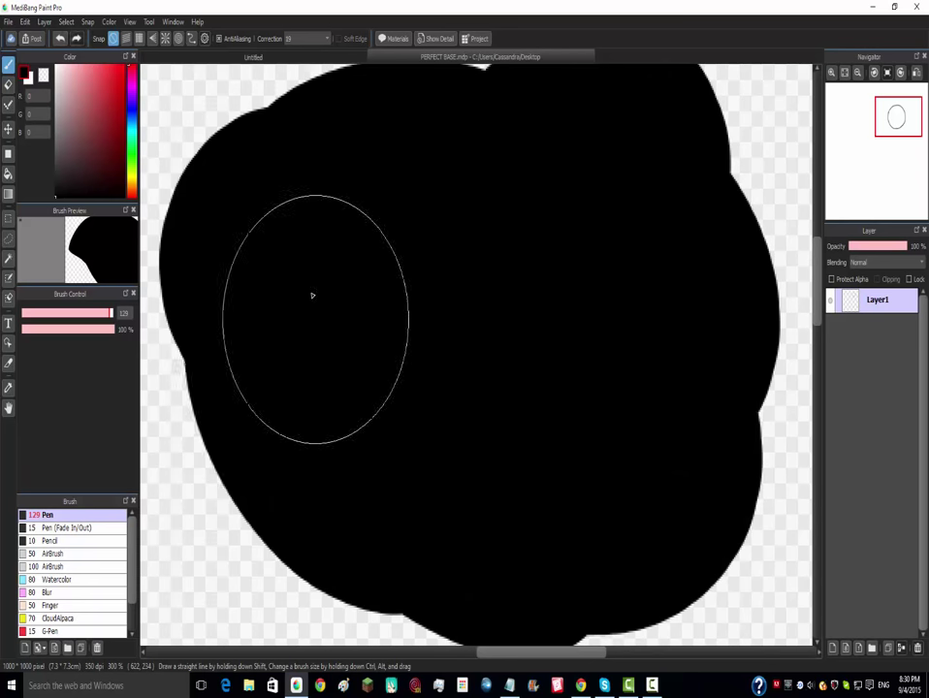
pyautogui.hotkey('ctrl', 'z')
# - Set the Pen size to 4.5
pyautogui.scroll(2, 428, 388)
pyautogui.scroll(-2, 549, 437)
pyautogui.scroll(2, 546, 493)
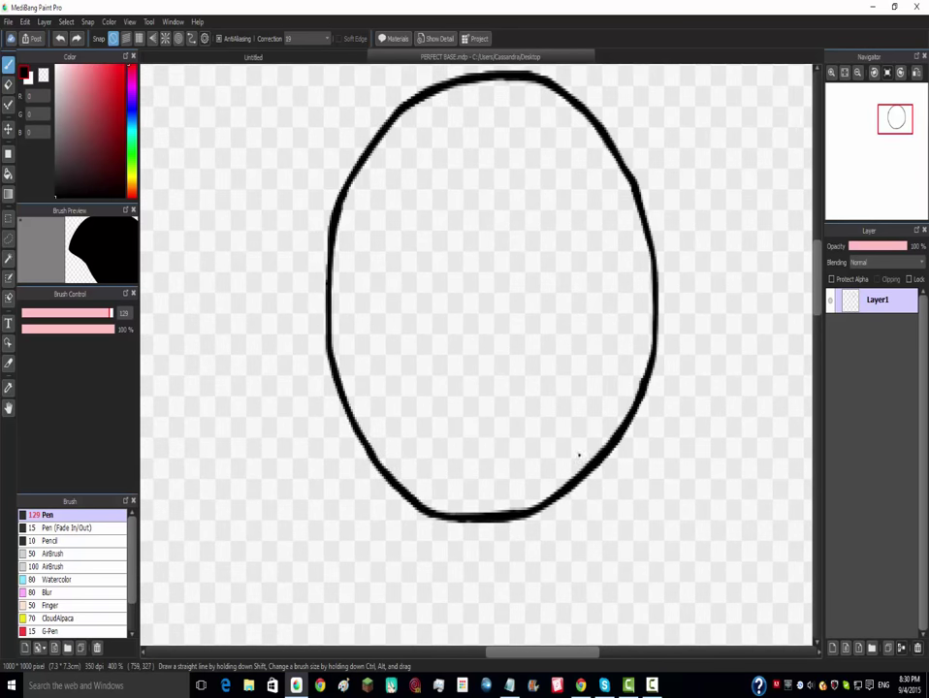
pyautogui.click(29, 313)
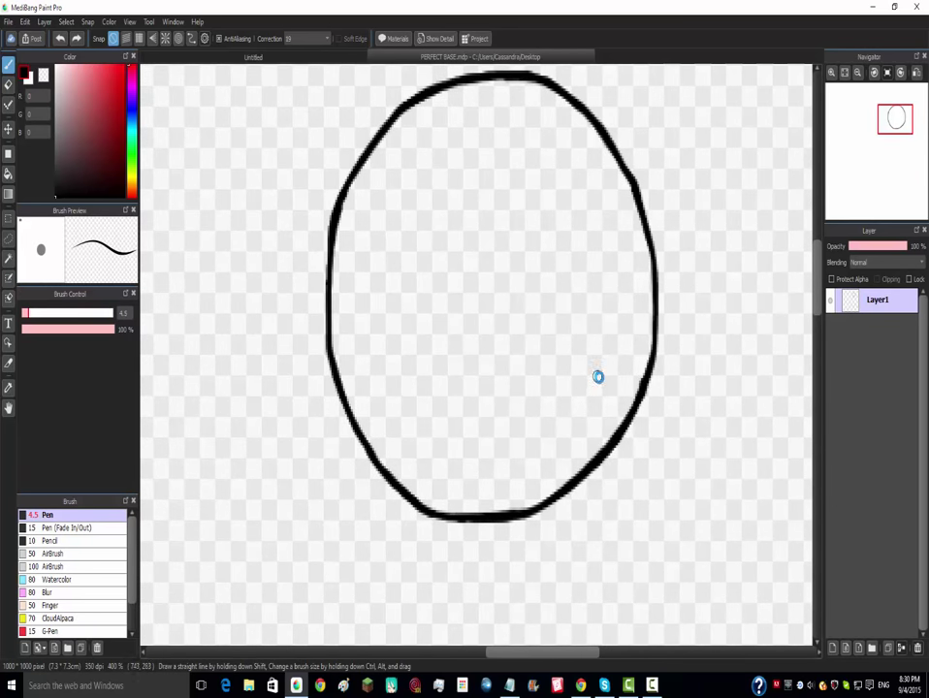
# - Draw a long right jaw line from the oval's right edge to a point below it, undoing the misplaced left stroke
pyautogui.scroll(-1, 597, 376)
pyautogui.scroll(1, 662, 452)
pyautogui.moveTo(635, 343)
pyautogui.mouseDown()
pyautogui.moveTo(615, 430)
pyautogui.moveTo(550, 528)
pyautogui.moveTo(494, 579)
pyautogui.mouseUp()
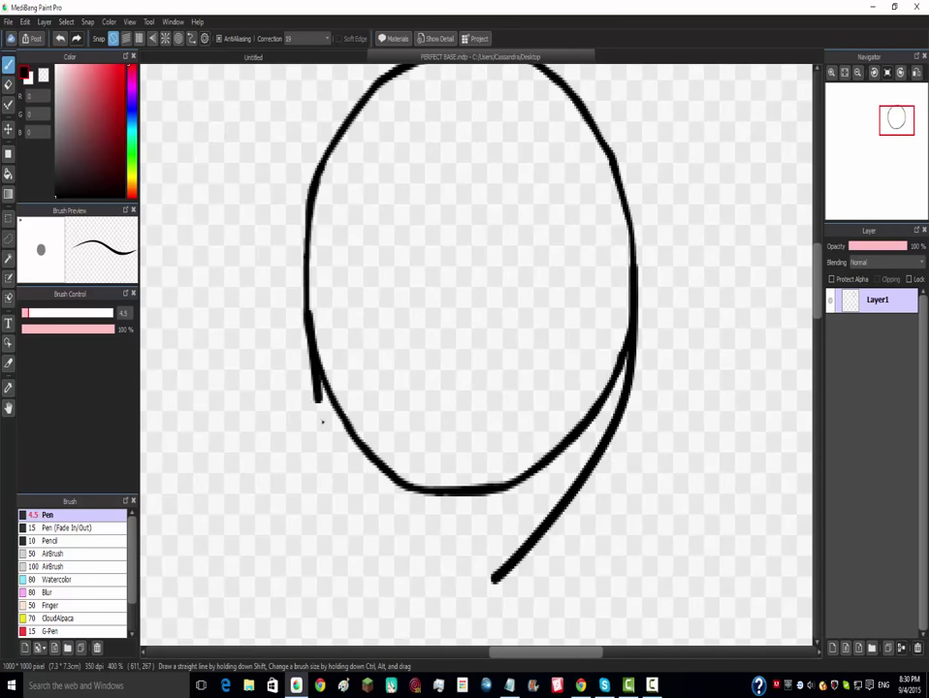
pyautogui.moveTo(322, 421)
pyautogui.mouseDown()
pyautogui.moveTo(396, 514)
pyautogui.moveTo(473, 558)
pyautogui.mouseUp()
pyautogui.hotkey('ctrl', 'z')
pyautogui.scroll(-1, 495, 543)
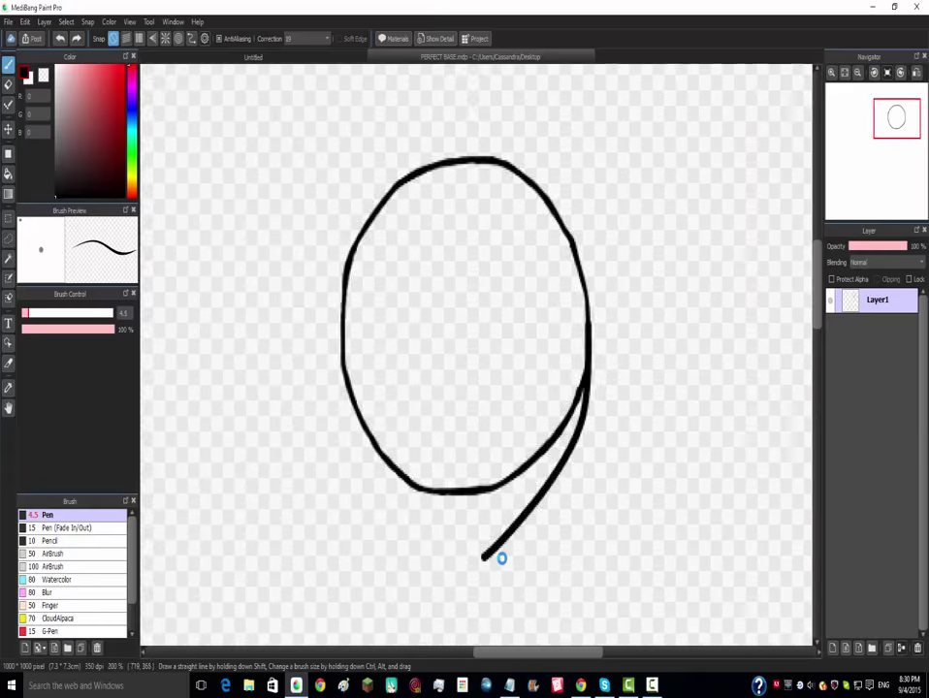
pyautogui.scroll(1, 501, 558)
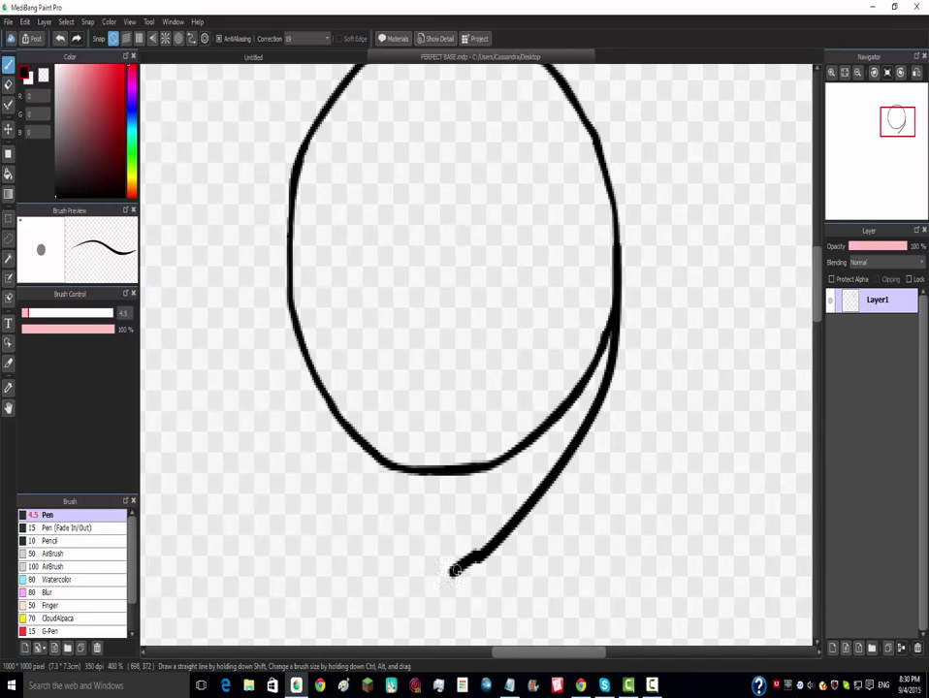
pyautogui.moveTo(477, 560); pyautogui.dragTo(452, 578)
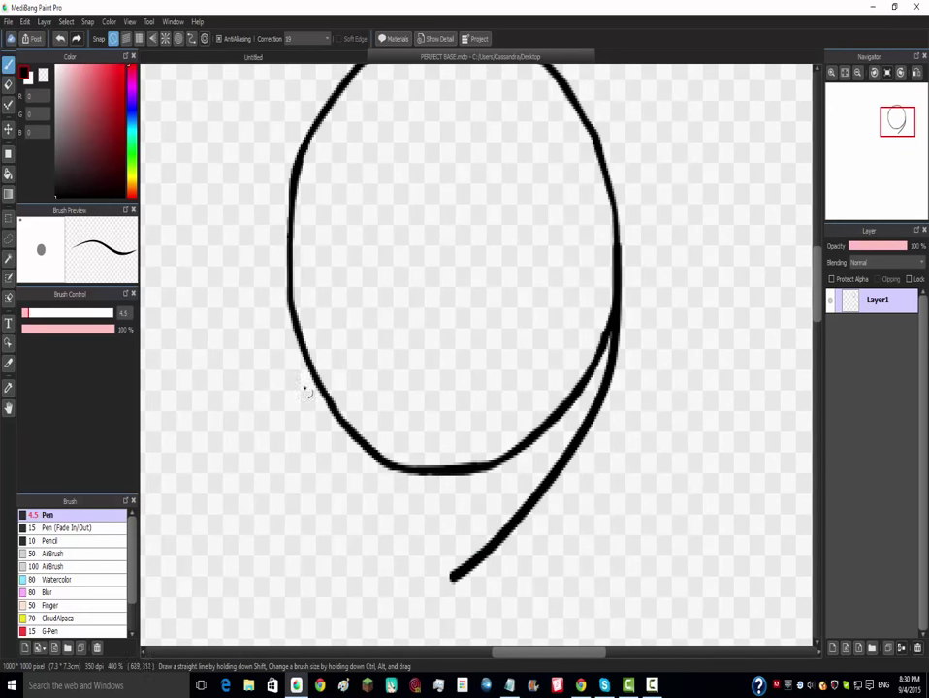
# - Try left jaw lines that meet the right one at a pointed chin, and undo both sides of the jaw
pyautogui.moveTo(291, 329)
pyautogui.mouseDown()
pyautogui.moveTo(299, 388)
pyautogui.moveTo(318, 429)
pyautogui.moveTo(422, 516)
pyautogui.mouseUp()
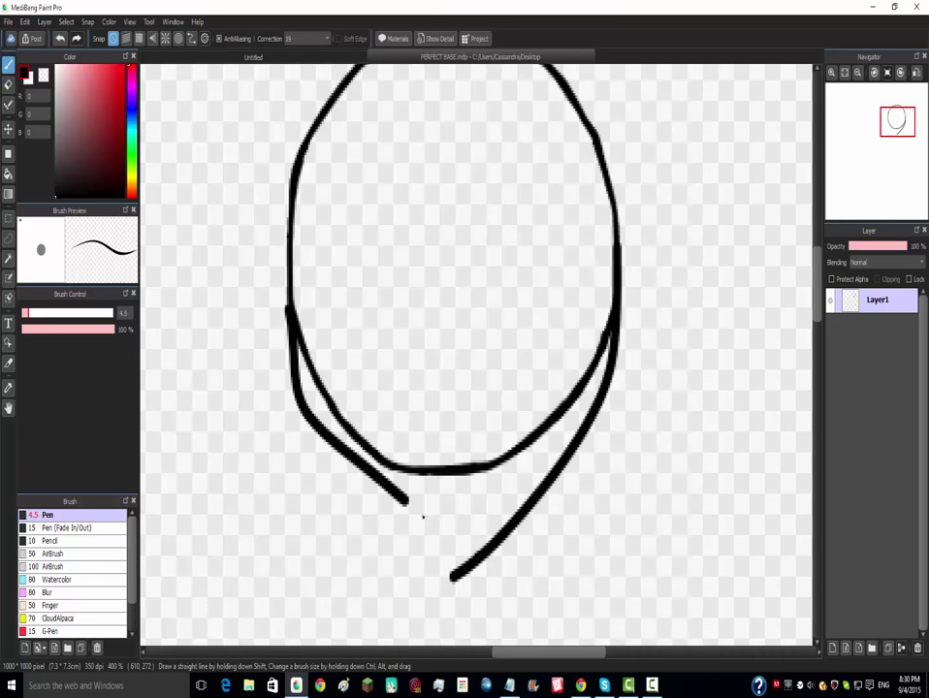
pyautogui.hotkey('ctrl', 'z')
pyautogui.moveTo(451, 579)
pyautogui.mouseDown()
pyautogui.moveTo(365, 516)
pyautogui.moveTo(324, 467)
pyautogui.moveTo(299, 375)
pyautogui.moveTo(292, 298)
pyautogui.moveTo(307, 434)
pyautogui.moveTo(441, 573)
pyautogui.mouseUp()
pyautogui.hotkey('ctrl', 'z')
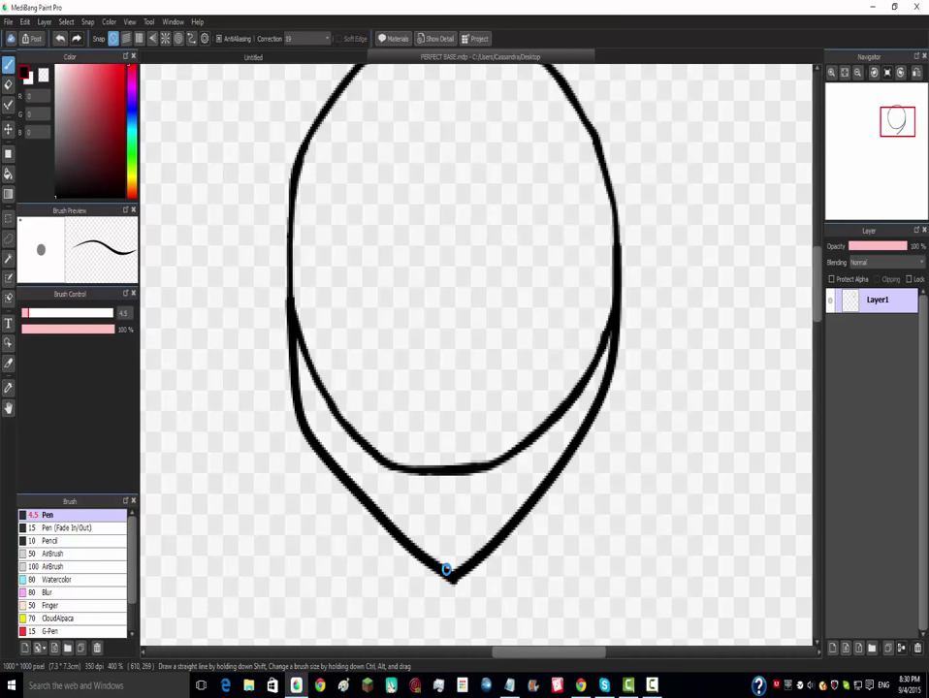
pyautogui.scroll(-5, 446, 569)
pyautogui.scroll(5, 453, 590)
pyautogui.hotkey('ctrl', 'z')
pyautogui.hotkey('ctrl', 'z')
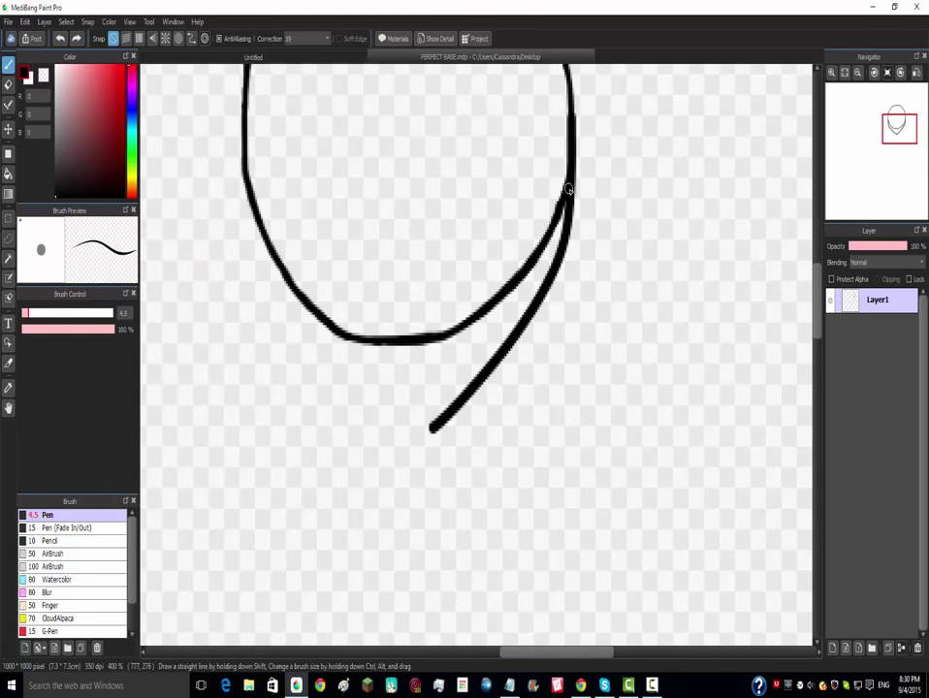
pyautogui.hotkey('ctrl', 'z')
# - Redraw the right jaw line as a shorter, rounder curve ending below the oval, and undo the first short left stroke
pyautogui.moveTo(568, 167)
pyautogui.mouseDown()
pyautogui.moveTo(559, 261)
pyautogui.moveTo(513, 366)
pyautogui.moveTo(428, 430)
pyautogui.mouseUp()
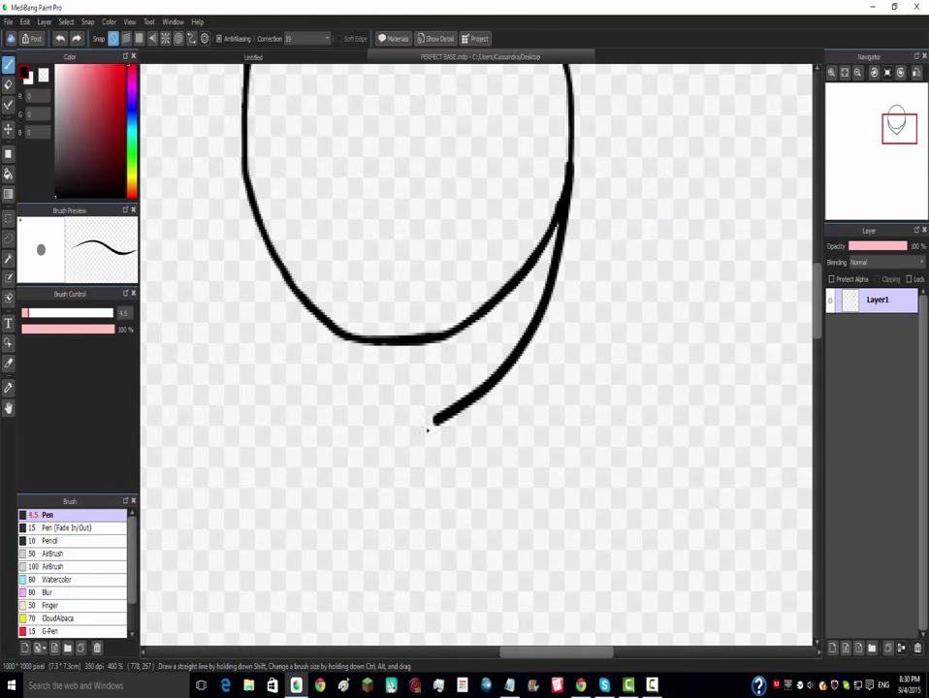
pyautogui.moveTo(245, 157); pyautogui.dragTo(245, 263)
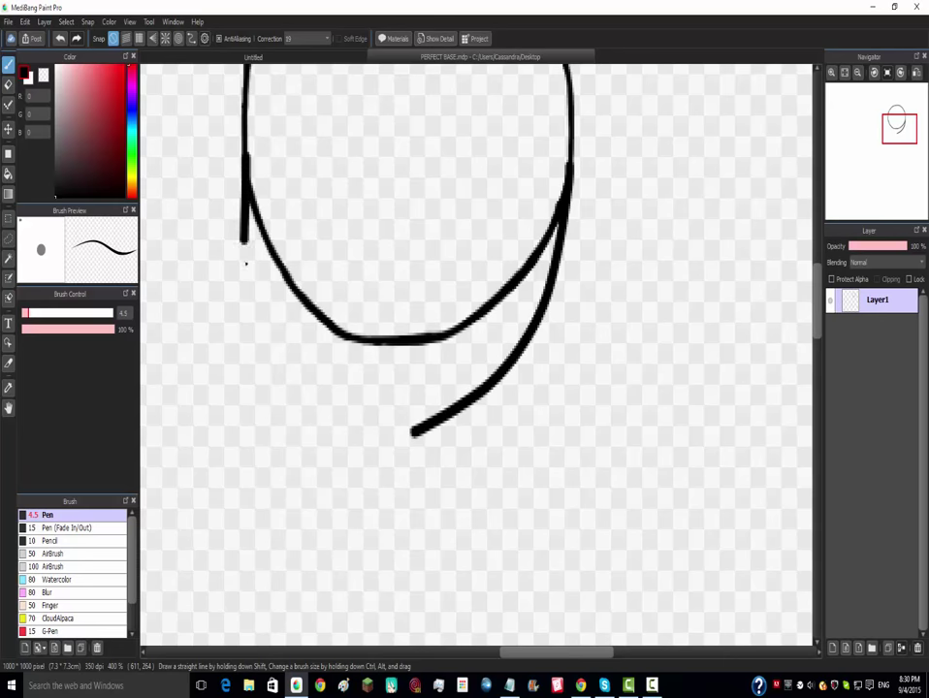
pyautogui.hotkey('ctrl', 'z')
# - Try an angular left jaw line from the oval's left edge to the chin point and undo it
pyautogui.moveTo(251, 204)
pyautogui.mouseDown()
pyautogui.moveTo(258, 310)
pyautogui.moveTo(285, 352)
pyautogui.moveTo(370, 417)
pyautogui.mouseUp()
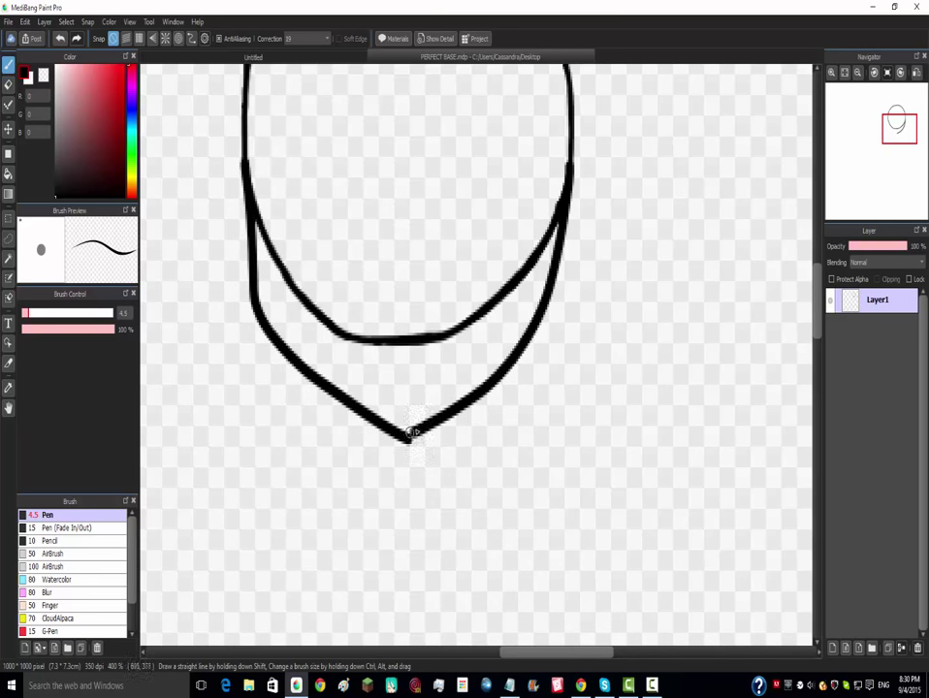
pyautogui.scroll(-4, 420, 424)
pyautogui.scroll(4, 420, 423)
pyautogui.hotkey('ctrl', 'z')
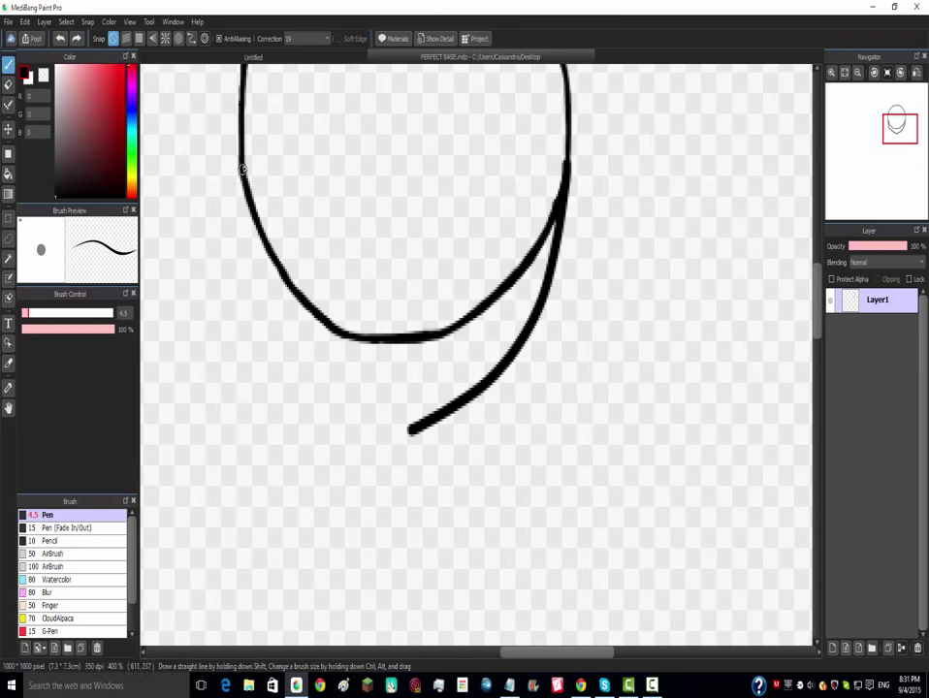
# - Try several left jaw strokes from the oval's left edge toward the chin point, undoing each attempt
pyautogui.moveTo(250, 208)
pyautogui.mouseDown()
pyautogui.moveTo(321, 384)
pyautogui.moveTo(408, 429)
pyautogui.mouseUp()
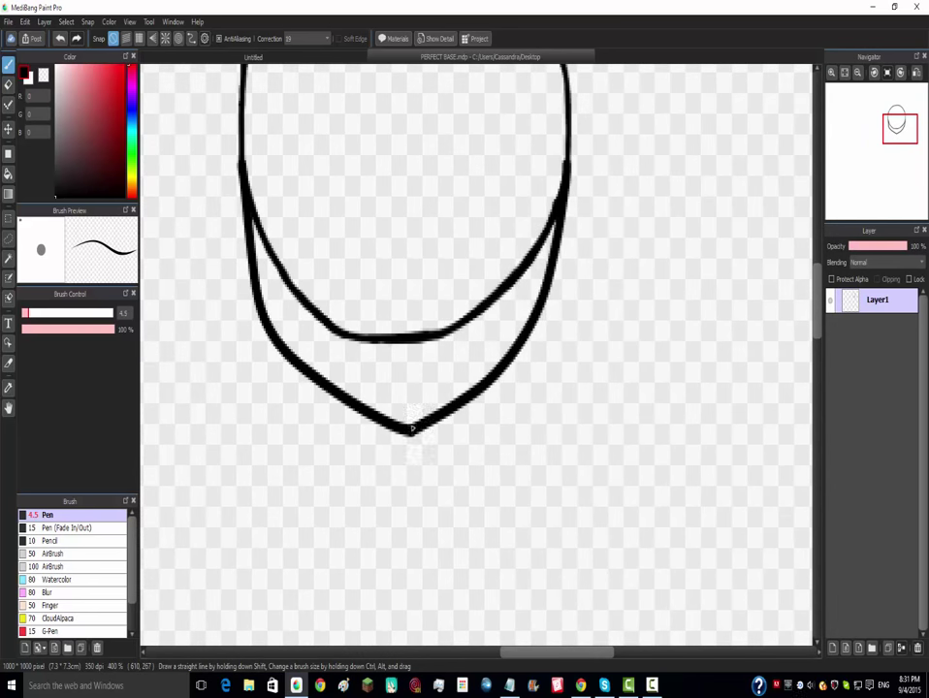
pyautogui.scroll(-3, 411, 424)
pyautogui.scroll(3, 410, 424)
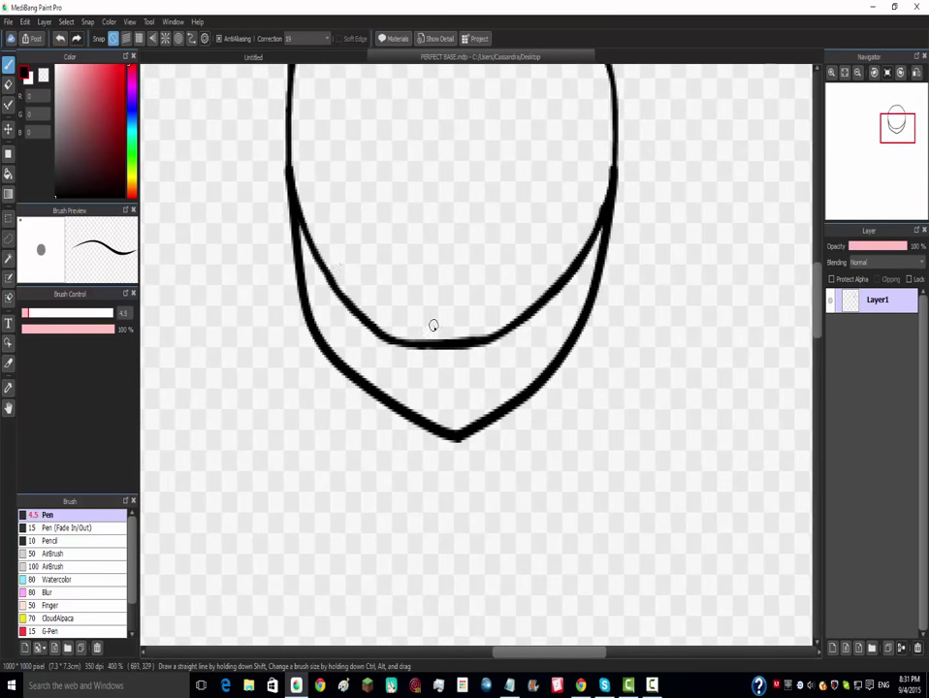
pyautogui.hotkey('ctrl', 'z')
pyautogui.moveTo(287, 155); pyautogui.dragTo(287, 233)
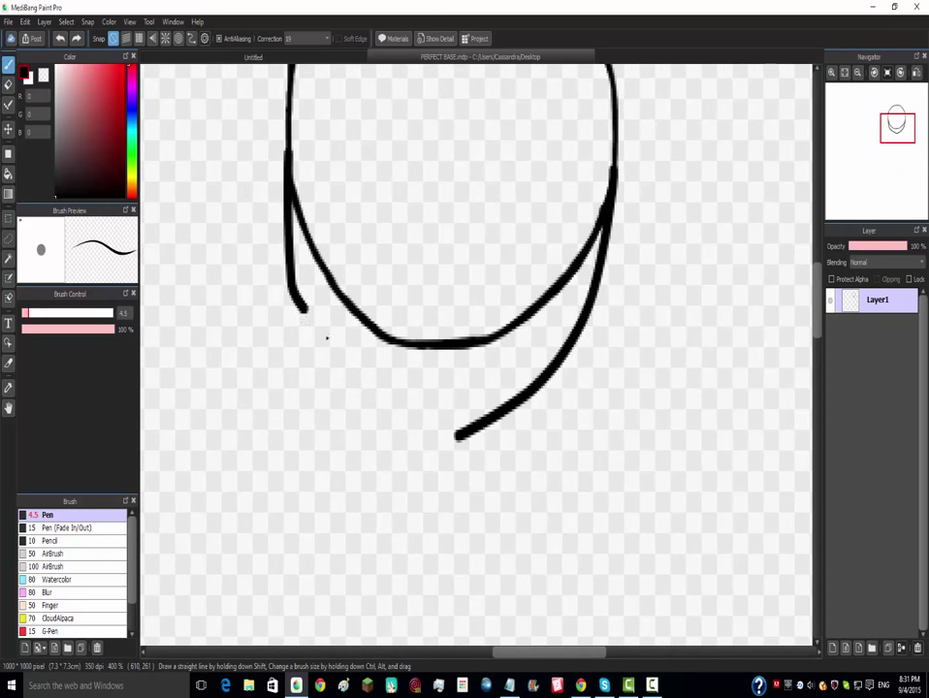
pyautogui.hotkey('ctrl', 'z')
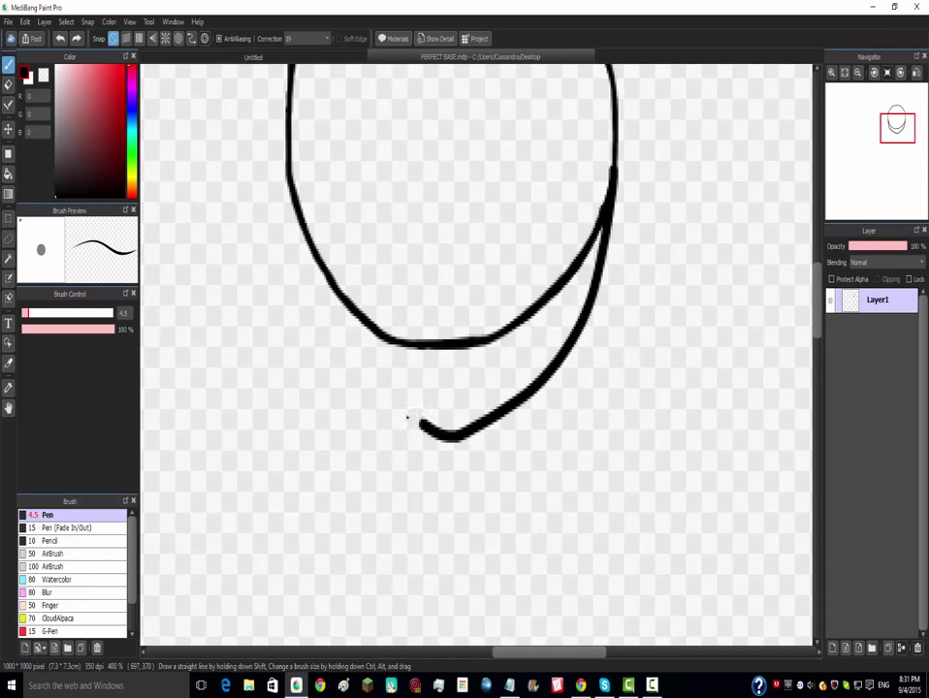
pyautogui.moveTo(407, 418)
pyautogui.mouseDown()
pyautogui.moveTo(321, 362)
pyautogui.moveTo(296, 316)
pyautogui.moveTo(288, 165)
pyautogui.moveTo(288, 313)
pyautogui.moveTo(314, 355)
pyautogui.moveTo(441, 434)
pyautogui.mouseUp()
pyautogui.hotkey('ctrl', 'z')
pyautogui.hotkey('ctrl', 'z')
# - Draw the left jaw as a rounded curve from the oval's left edge to the chin point, undoing the stray touch-up at the tip
pyautogui.moveTo(286, 155)
pyautogui.mouseDown()
pyautogui.moveTo(321, 342)
pyautogui.moveTo(425, 426)
pyautogui.mouseUp()
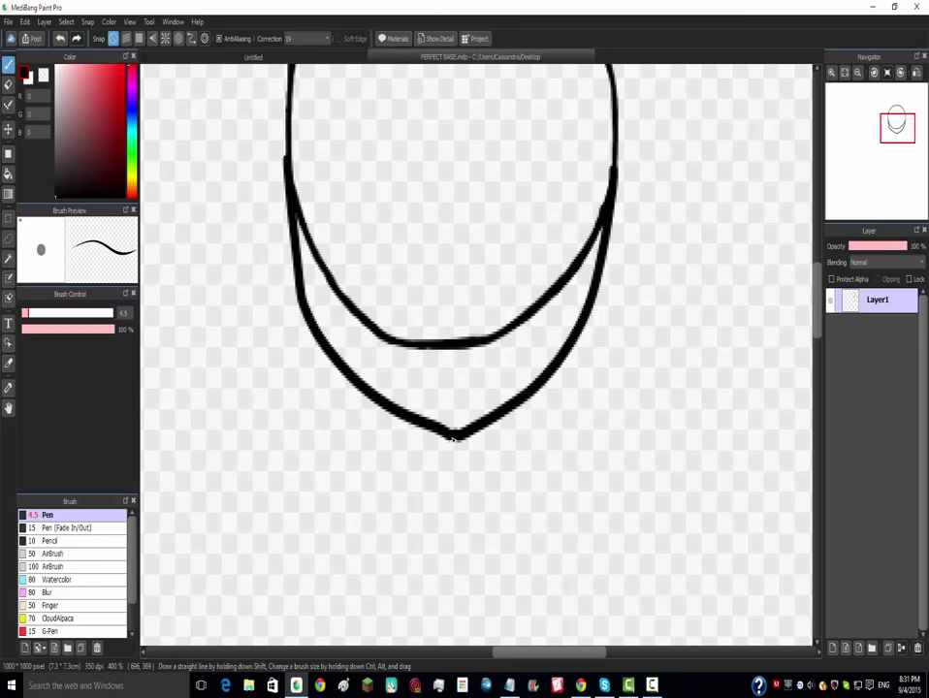
pyautogui.scroll(-5, 439, 406)
pyautogui.scroll(7, 446, 375)
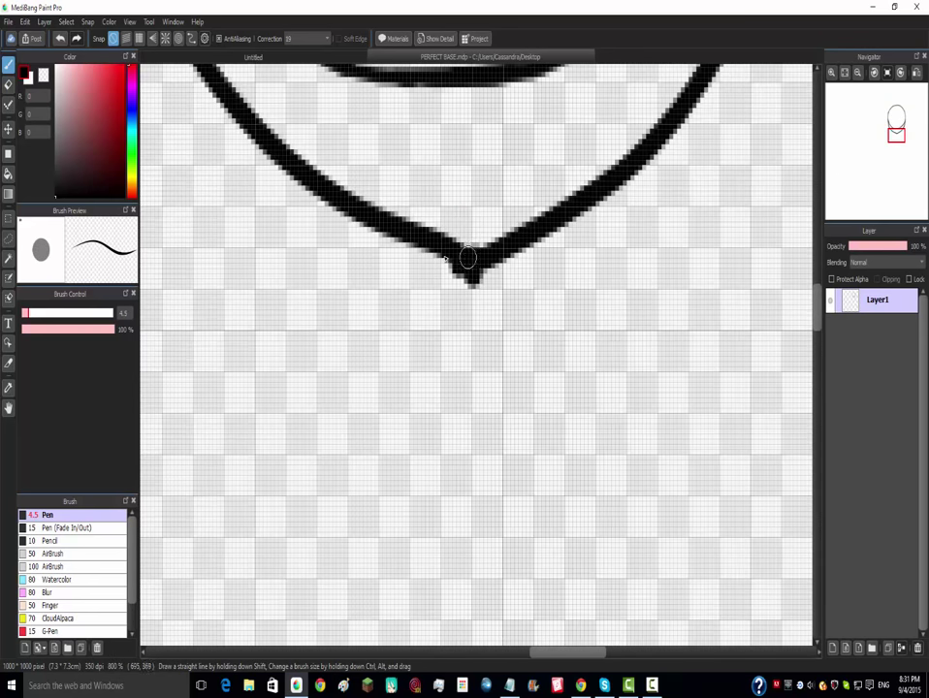
pyautogui.click(60, 38)
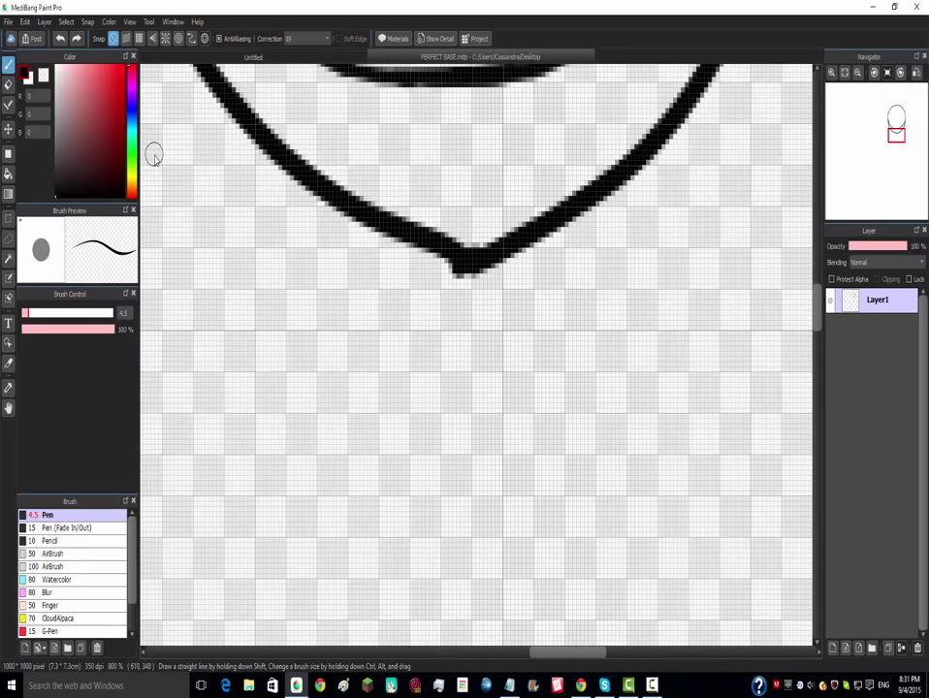
# - Trim the rough edges around the chin tip with the Eraser tool
pyautogui.click(8, 83)
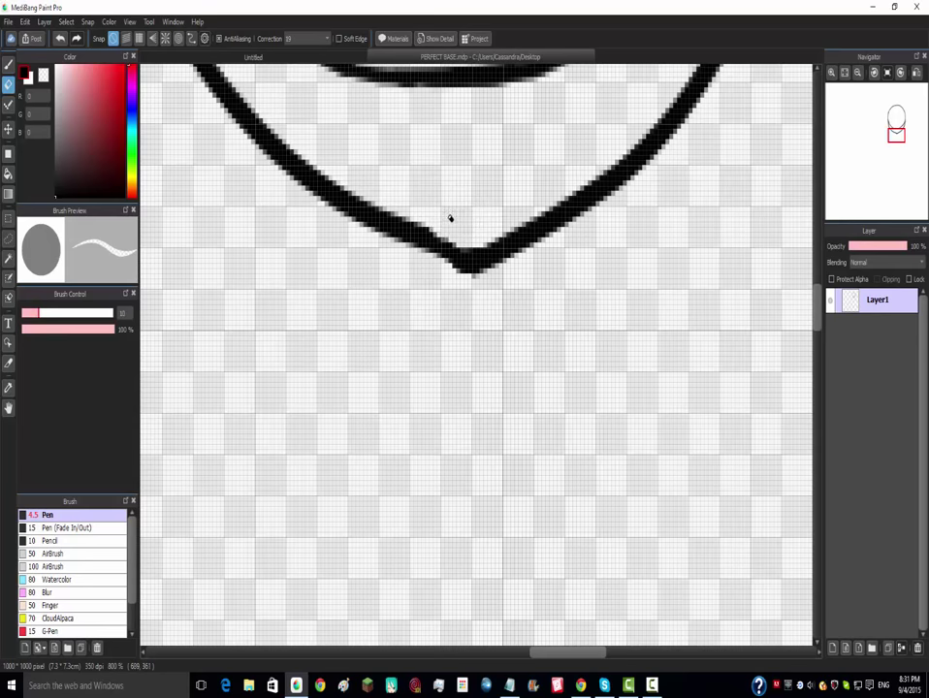
pyautogui.scroll(-5, 422, 155)
pyautogui.scroll(3, 422, 94)
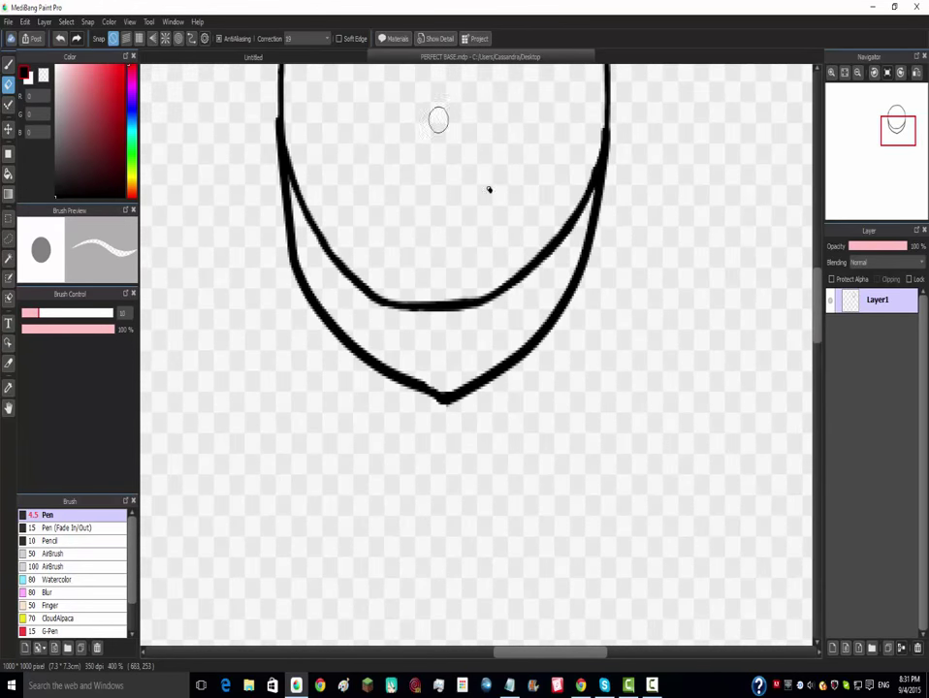
# - Erase the oval's lower arc inside the jaw outline
pyautogui.scroll(1, 476, 267)
pyautogui.click(462, 301)
pyautogui.moveTo(531, 286); pyautogui.dragTo(612, 181)
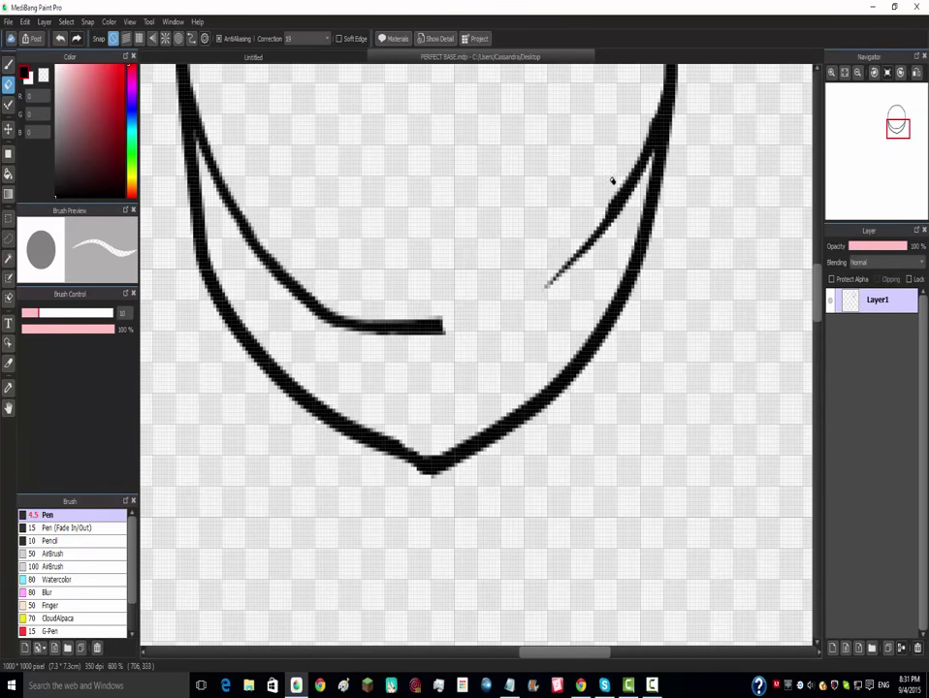
pyautogui.moveTo(643, 143)
pyautogui.mouseDown()
pyautogui.moveTo(636, 177)
pyautogui.moveTo(570, 277)
pyautogui.moveTo(475, 316)
pyautogui.moveTo(397, 321)
pyautogui.moveTo(329, 301)
pyautogui.moveTo(266, 250)
pyautogui.moveTo(244, 167)
pyautogui.moveTo(251, 244)
pyautogui.moveTo(232, 232)
pyautogui.moveTo(203, 118)
pyautogui.moveTo(233, 235)
pyautogui.moveTo(421, 339)
pyautogui.moveTo(301, 268)
pyautogui.moveTo(424, 329)
pyautogui.mouseUp()
pyautogui.hotkey('ctrl', 'z')
pyautogui.hotkey('ctrl', 'z')
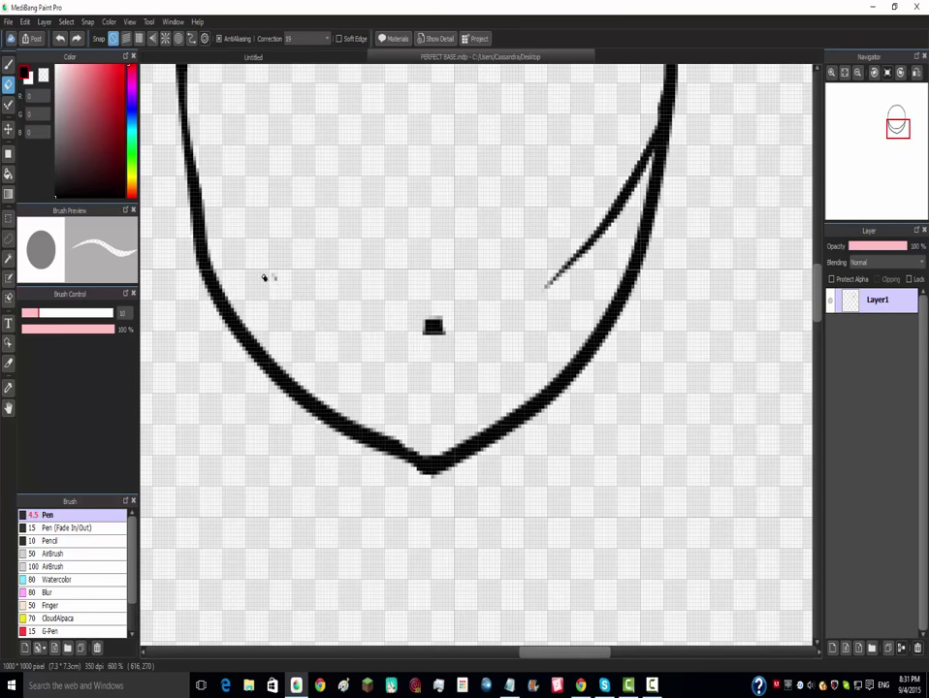
pyautogui.moveTo(581, 251); pyautogui.dragTo(651, 117)
pyautogui.scroll(-3, 630, 170)
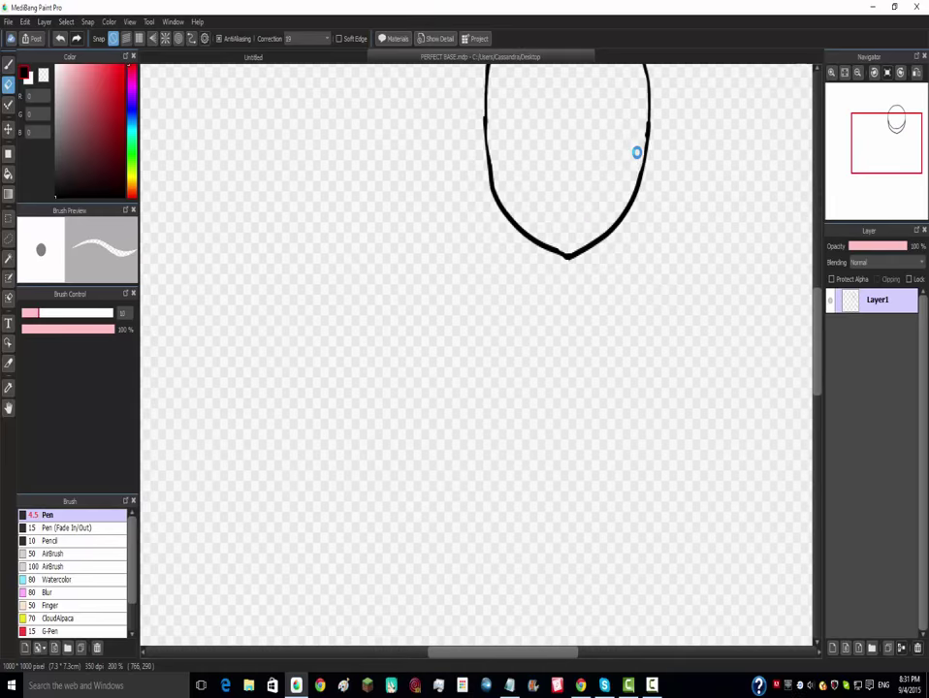
# - Undo the erasing to restore the oval's lower arc inside the jaw
pyautogui.hotkey('ctrl', 'z')
pyautogui.hotkey('ctrl', 'z')
pyautogui.hotkey('ctrl', 'z')
pyautogui.hotkey('ctrl', 'z')
pyautogui.scroll(-2, 636, 152)
pyautogui.scroll(3, 662, 133)
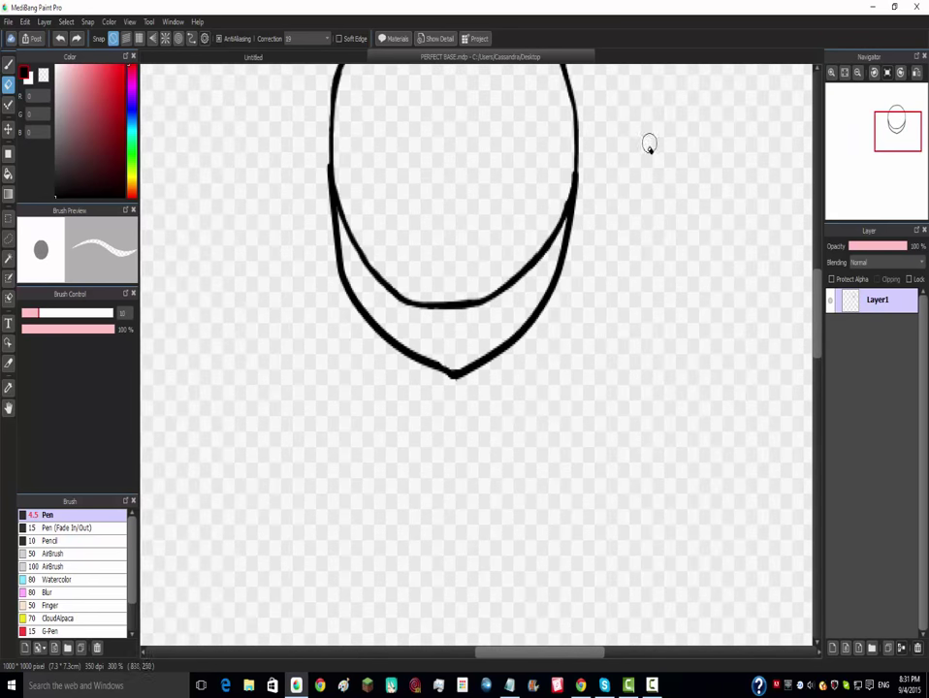
pyautogui.scroll(-4, 650, 143)
pyautogui.scroll(5, 447, 321)
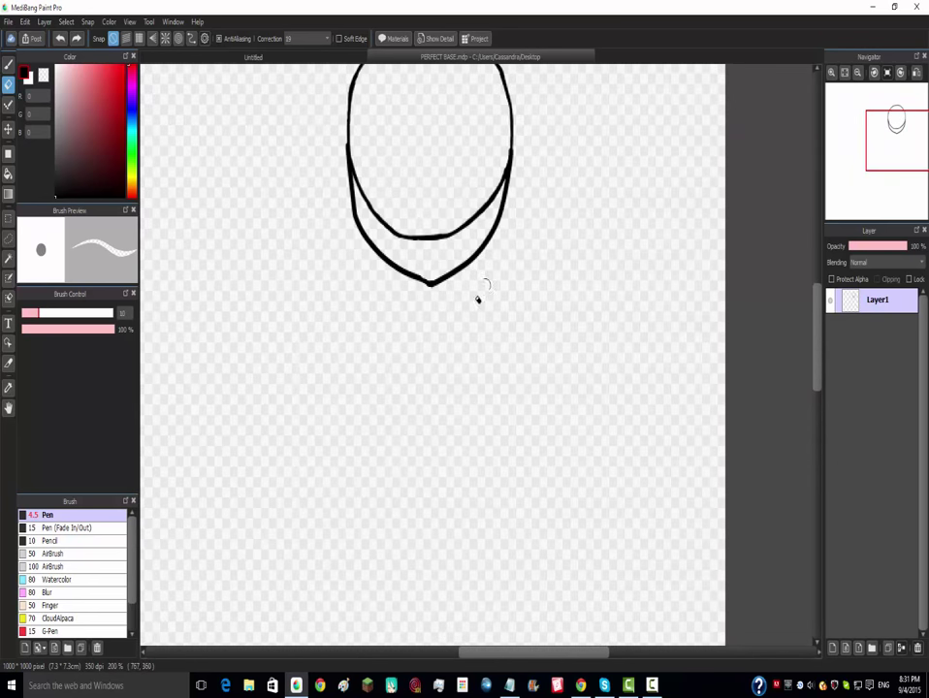
# - Draw two short neck lines with the Pen, starting on either side of the chin and curving outward at their lower ends
pyautogui.press('b')
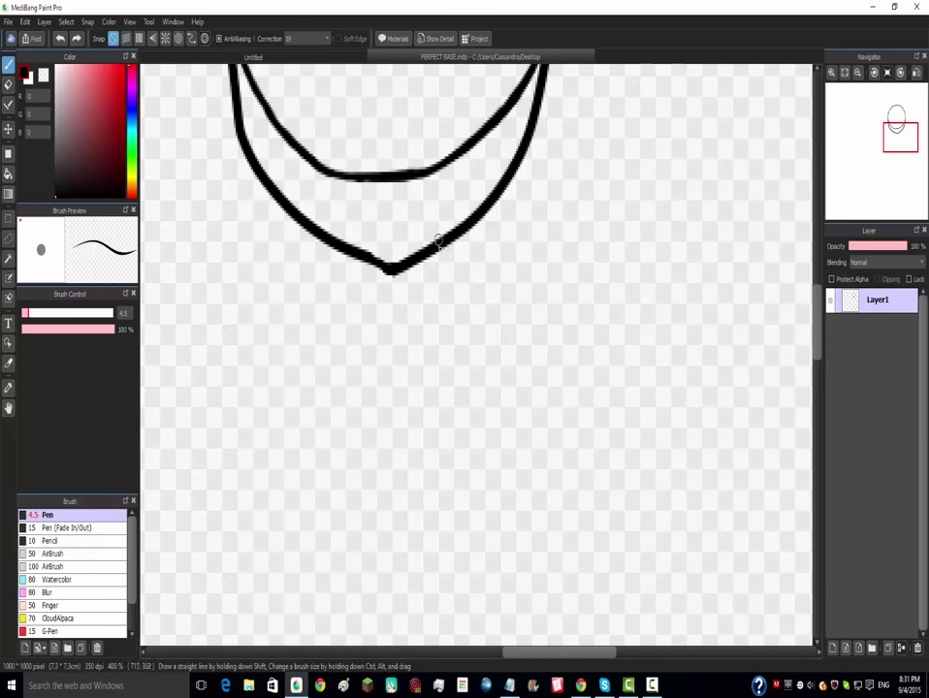
pyautogui.hotkey('ctrl', 'z')
pyautogui.moveTo(362, 260); pyautogui.dragTo(363, 296)
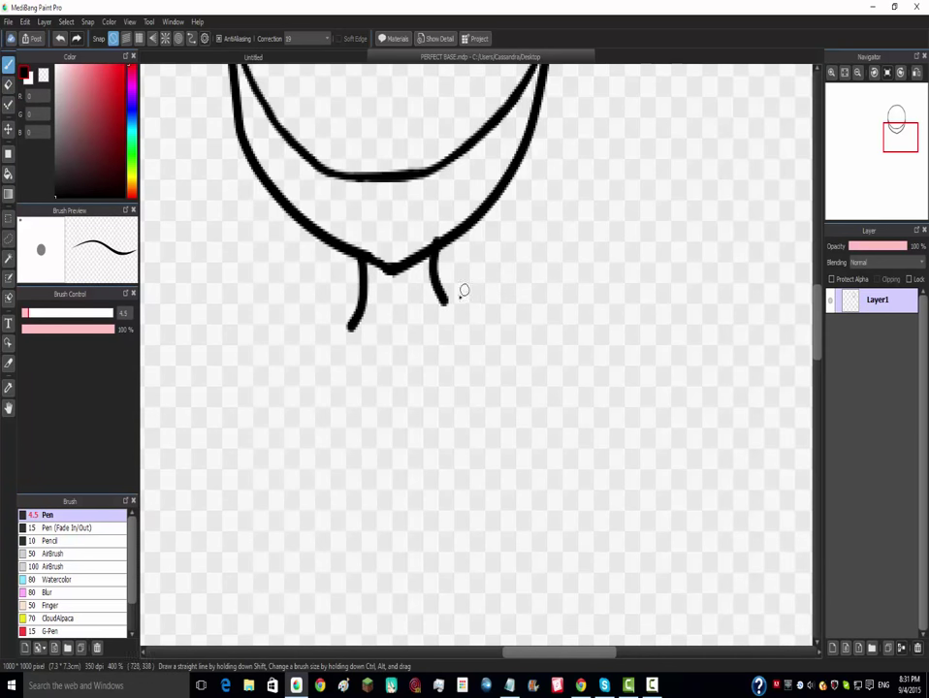
pyautogui.scroll(-1, 447, 324)
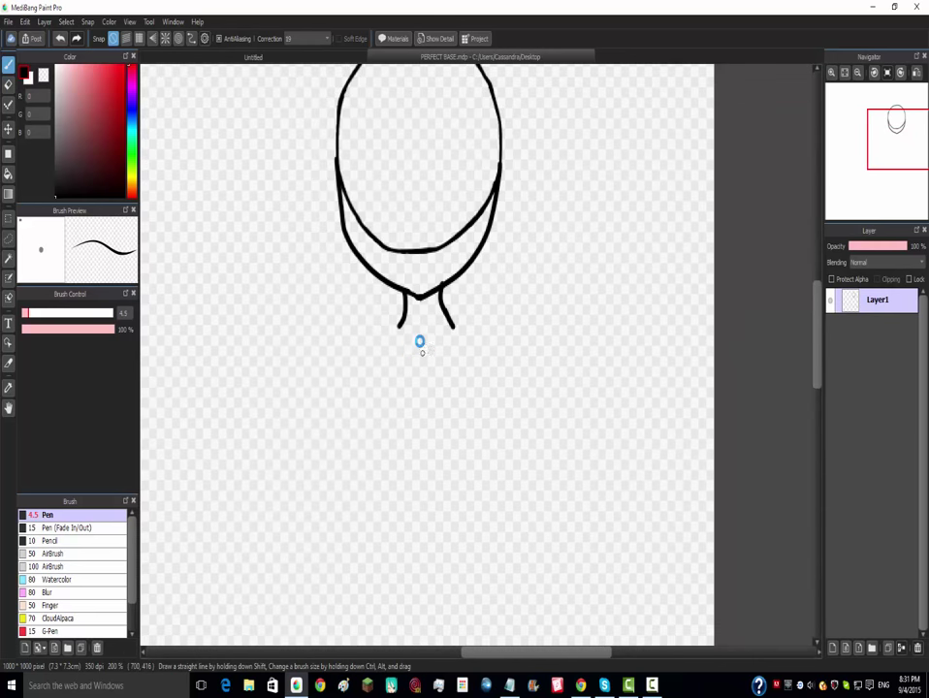
# - Try diagonal lines running inward from the lower ends of both neck lines, and undo them
pyautogui.scroll(2, 418, 340)
pyautogui.moveTo(550, 261); pyautogui.dragTo(433, 369)
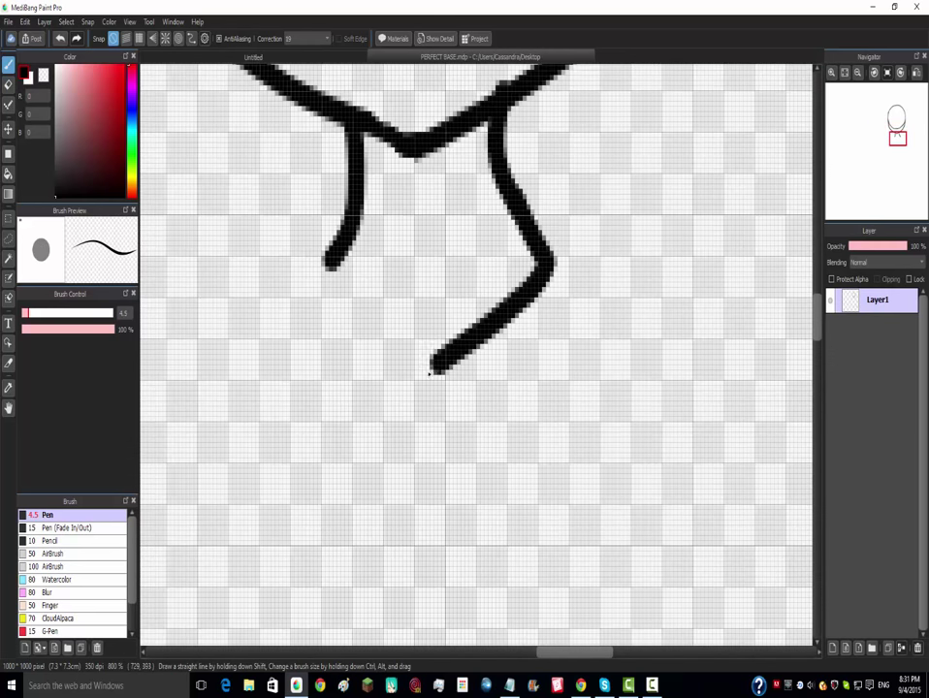
pyautogui.moveTo(332, 264); pyautogui.dragTo(376, 323)
pyautogui.hotkey('ctrl', 'z')
pyautogui.hotkey('ctrl', 'z')
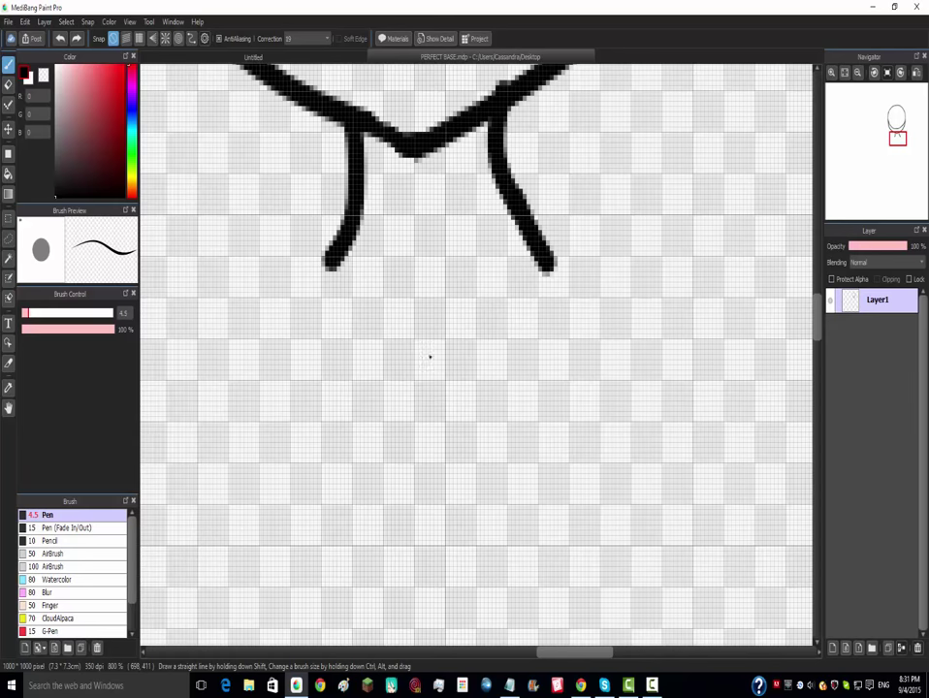
pyautogui.scroll(-3, 430, 357)
pyautogui.scroll(2, 431, 476)
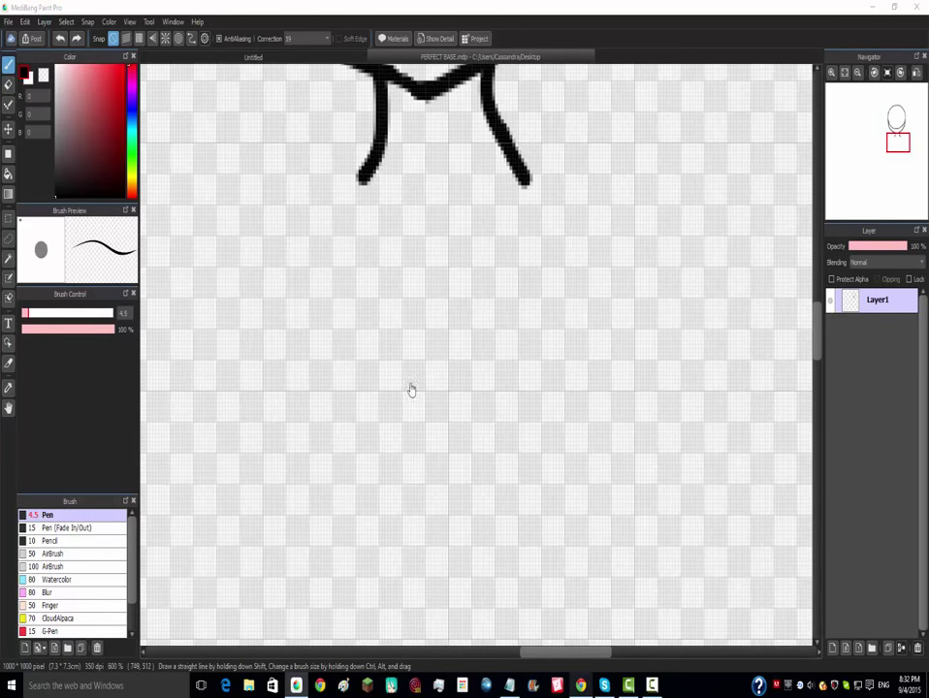
# - Switch to Chrome and browse the "cute animu girls" image results for anime body and pose references
pyautogui.hotkey('alt', 'Tab')
pyautogui.scroll(-3, 363, 328)
pyautogui.scroll(4, 516, 182)
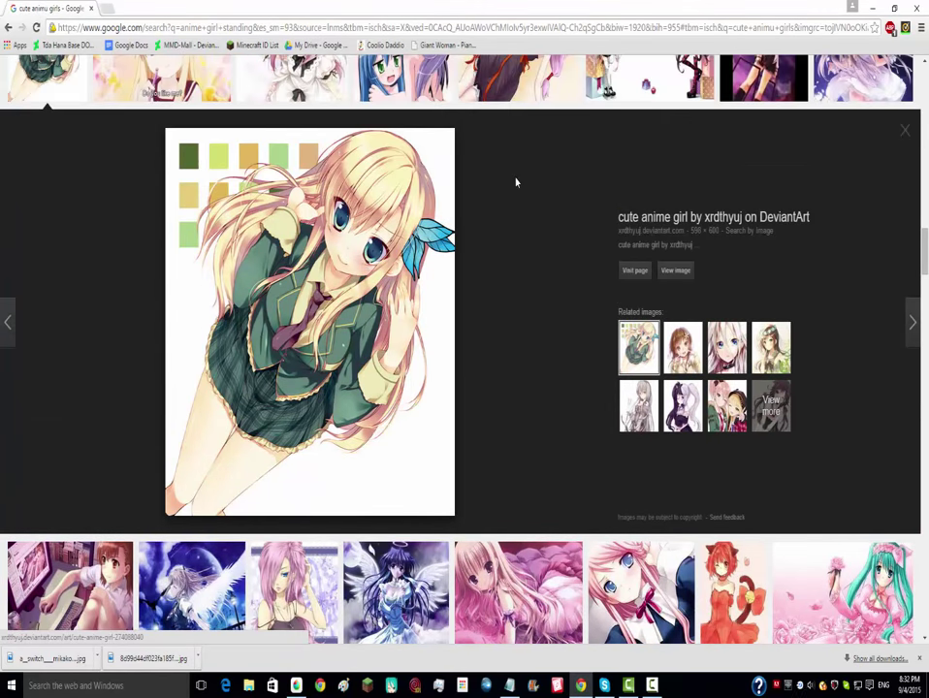
pyautogui.press('Right')
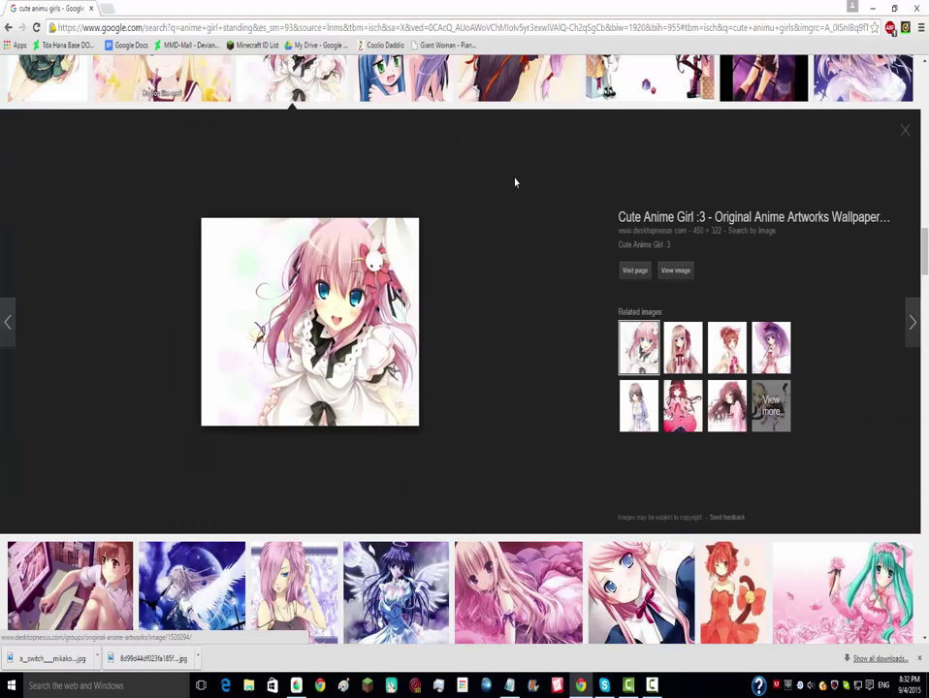
pyautogui.press('Right')
pyautogui.press('Right')
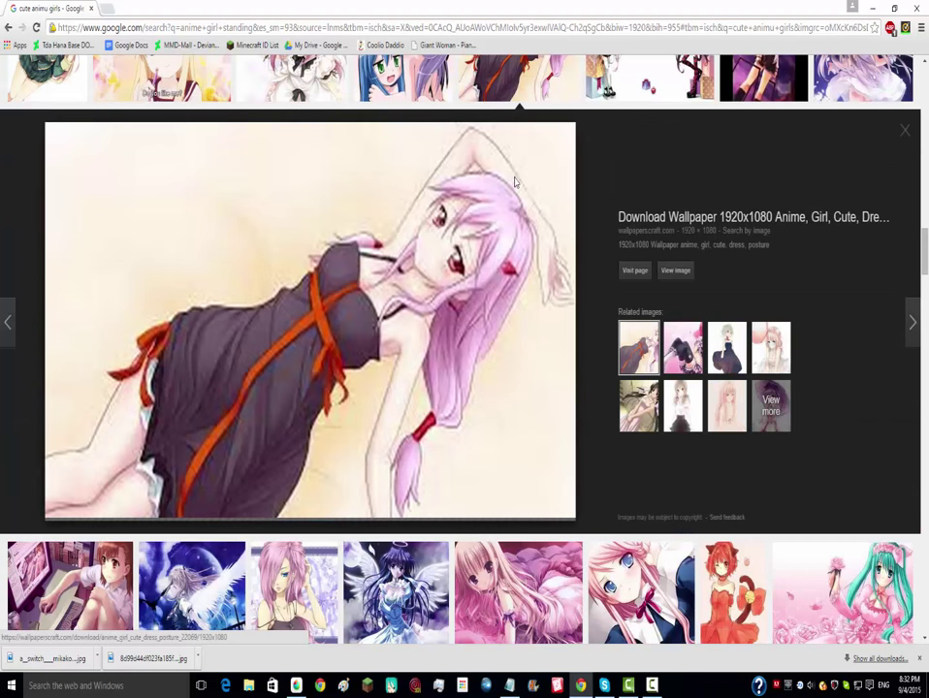
pyautogui.press('Left')
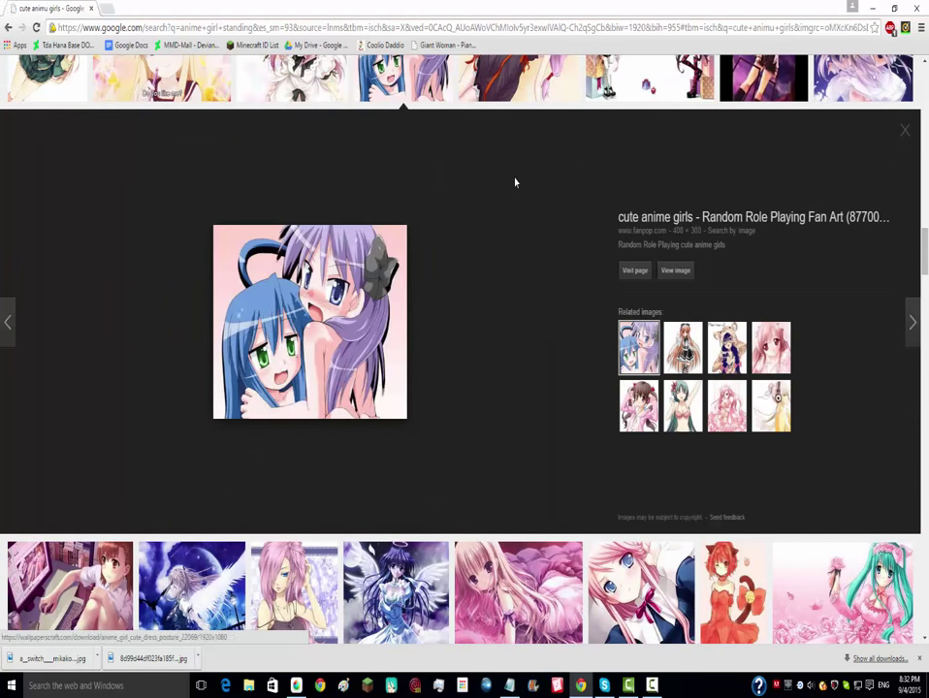
pyautogui.press('Right')
pyautogui.press('Left')
pyautogui.press('Right')
pyautogui.press('Right')
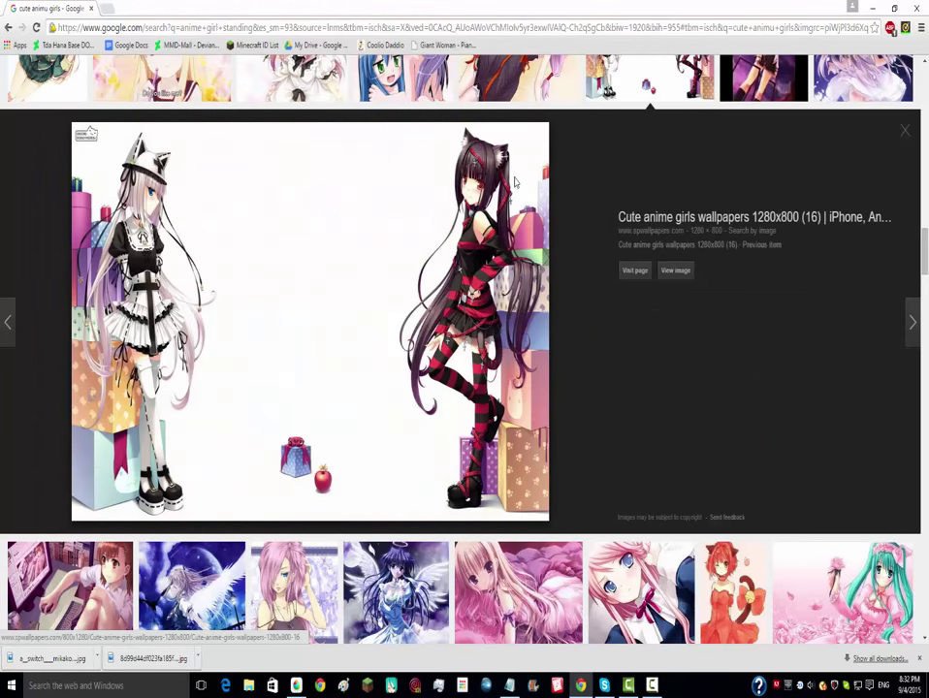
pyautogui.press('Right')
pyautogui.press('Right')
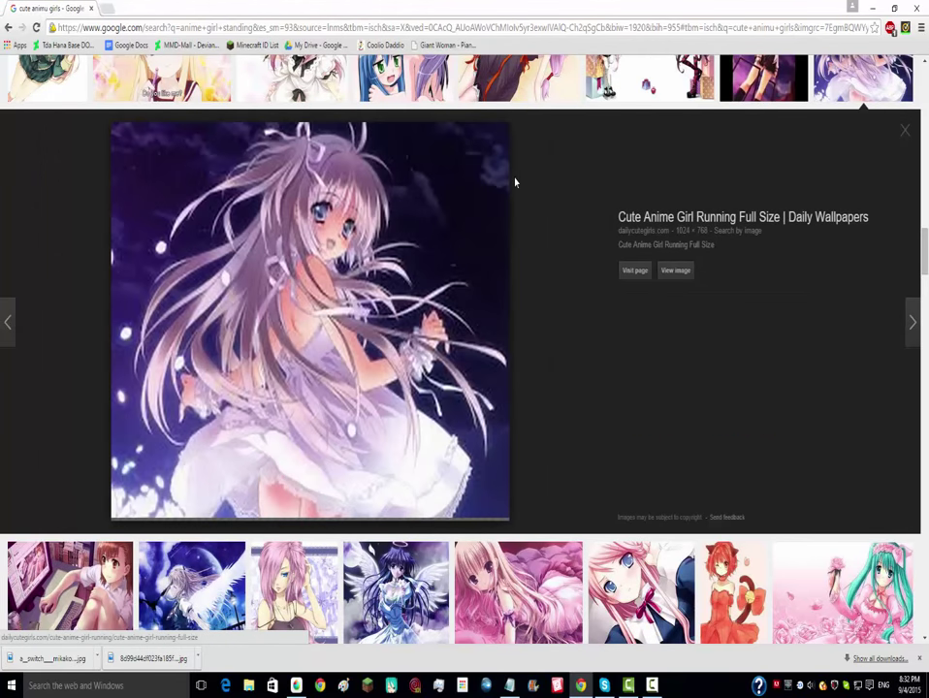
pyautogui.press('Right')
pyautogui.press('Right')
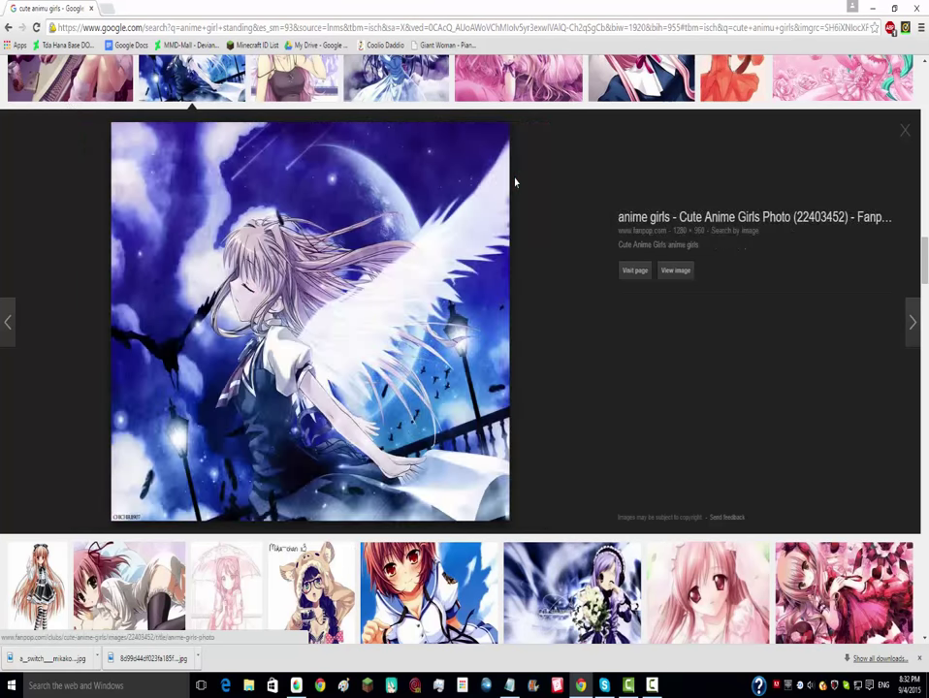
pyautogui.press('Right')
pyautogui.press('Right')
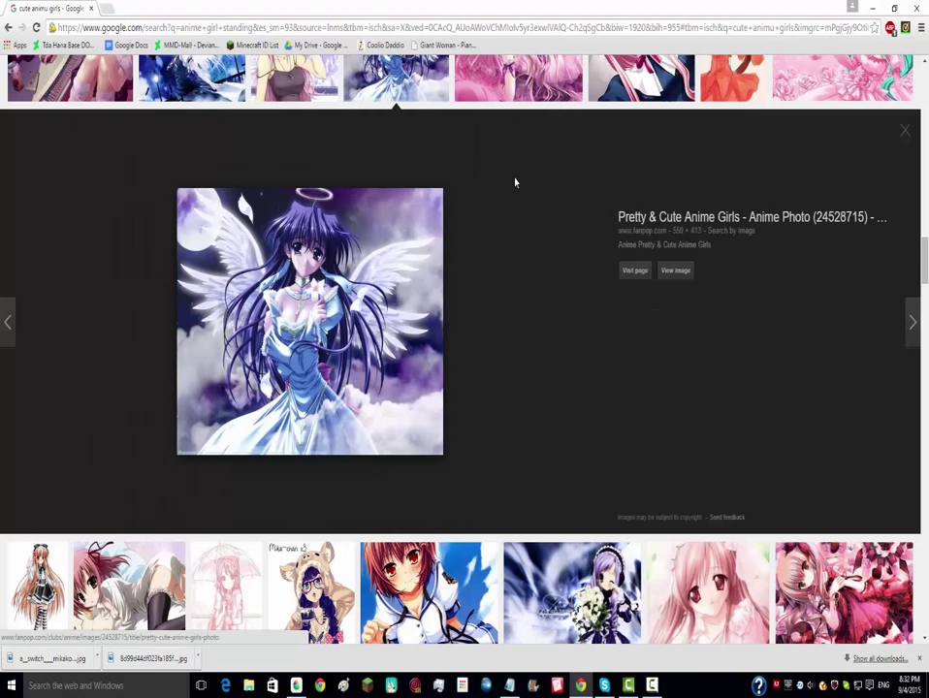
pyautogui.press('Right')
pyautogui.press('Right')
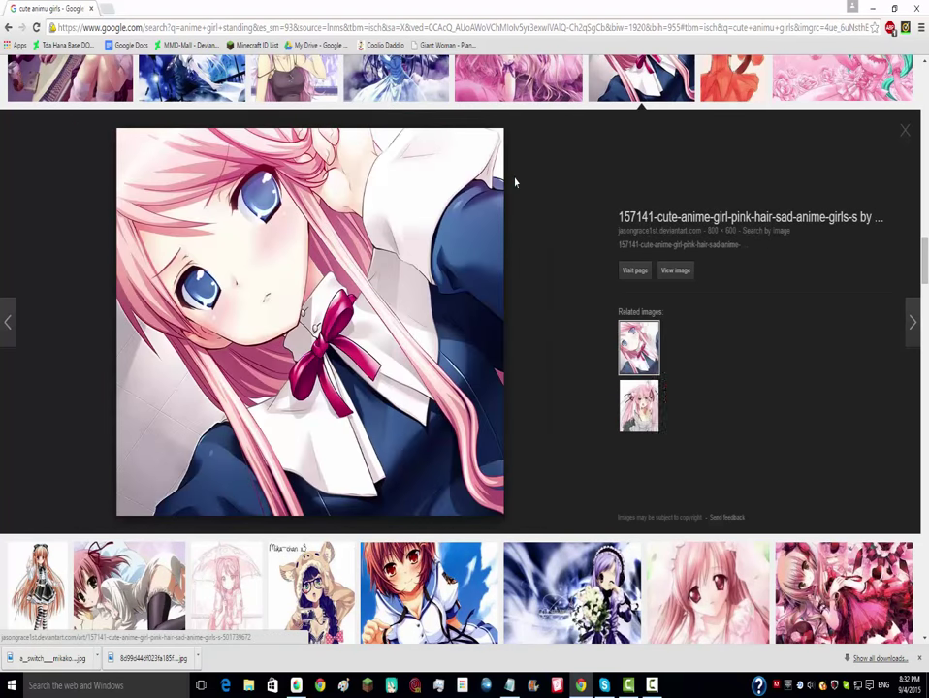
pyautogui.press('Right')
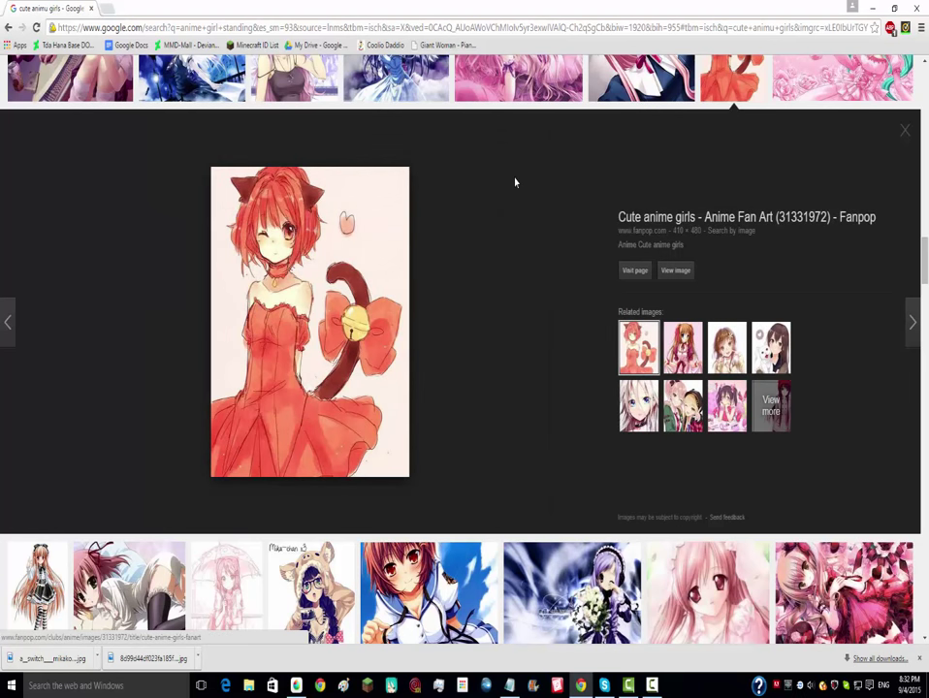
pyautogui.press('Right')
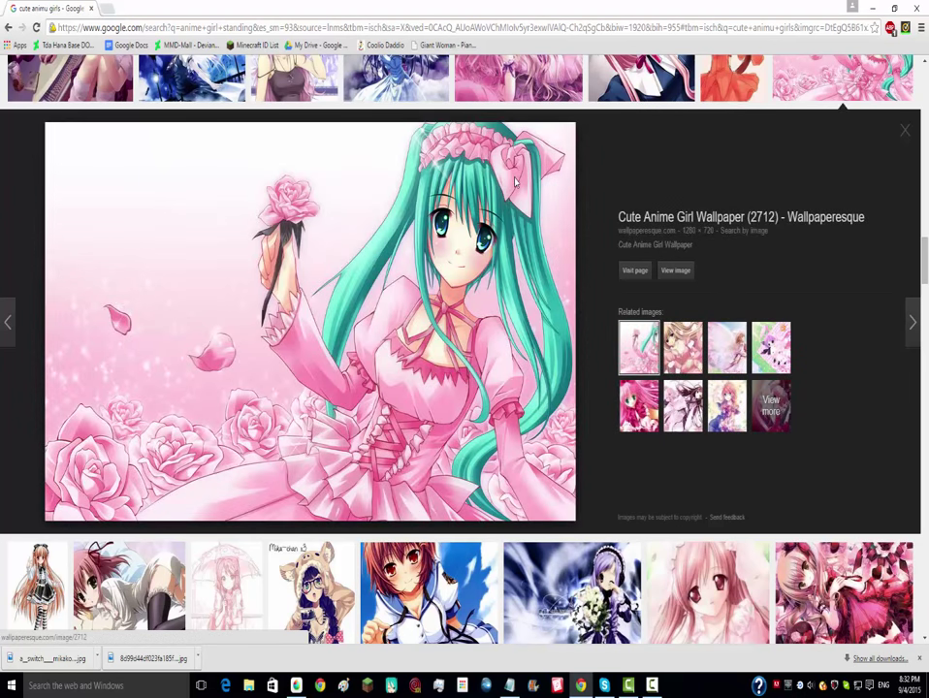
pyautogui.press('Right')
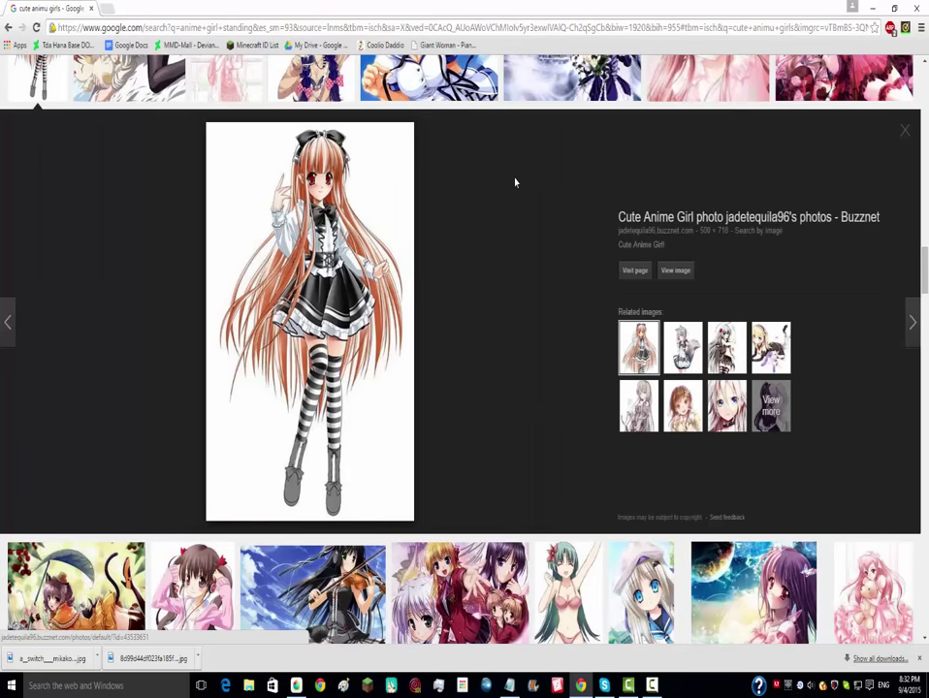
pyautogui.press('Right')
pyautogui.press('Right')
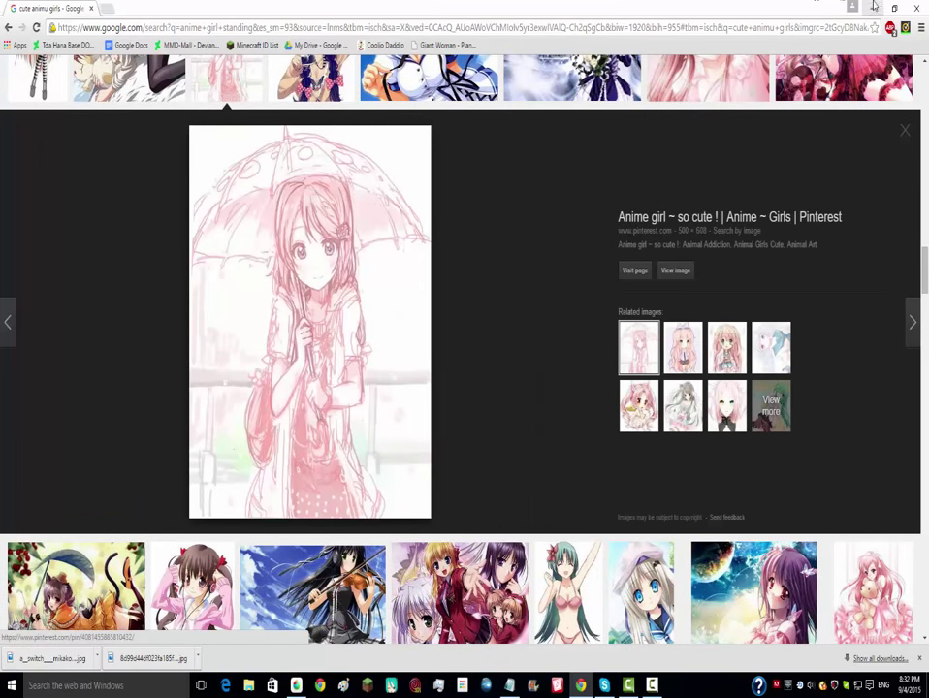
# - Return to MediBang Paint Pro and draw a sideways triangle below the left neck line with a small square at its inner point
pyautogui.click(874, 6)
pyautogui.moveTo(310, 188); pyautogui.dragTo(277, 457)
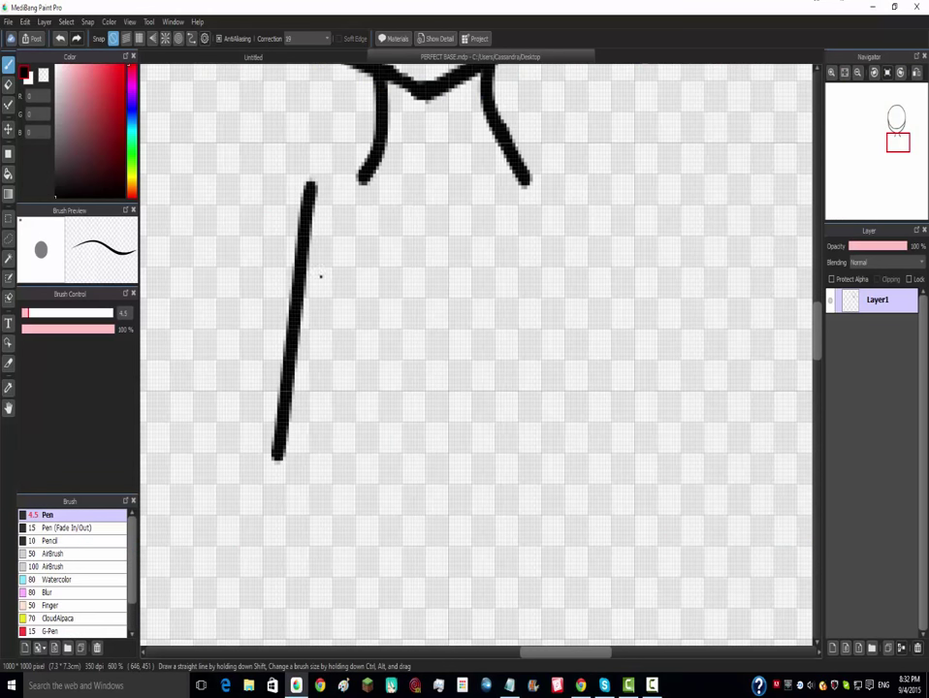
pyautogui.moveTo(312, 189); pyautogui.dragTo(424, 315)
pyautogui.moveTo(279, 458)
pyautogui.mouseDown()
pyautogui.moveTo(421, 327)
pyautogui.moveTo(423, 308)
pyautogui.moveTo(424, 355)
pyautogui.moveTo(486, 351)
pyautogui.moveTo(482, 289)
pyautogui.moveTo(431, 299)
pyautogui.mouseUp()
pyautogui.scroll(-4, 431, 299)
pyautogui.scroll(4, 438, 303)
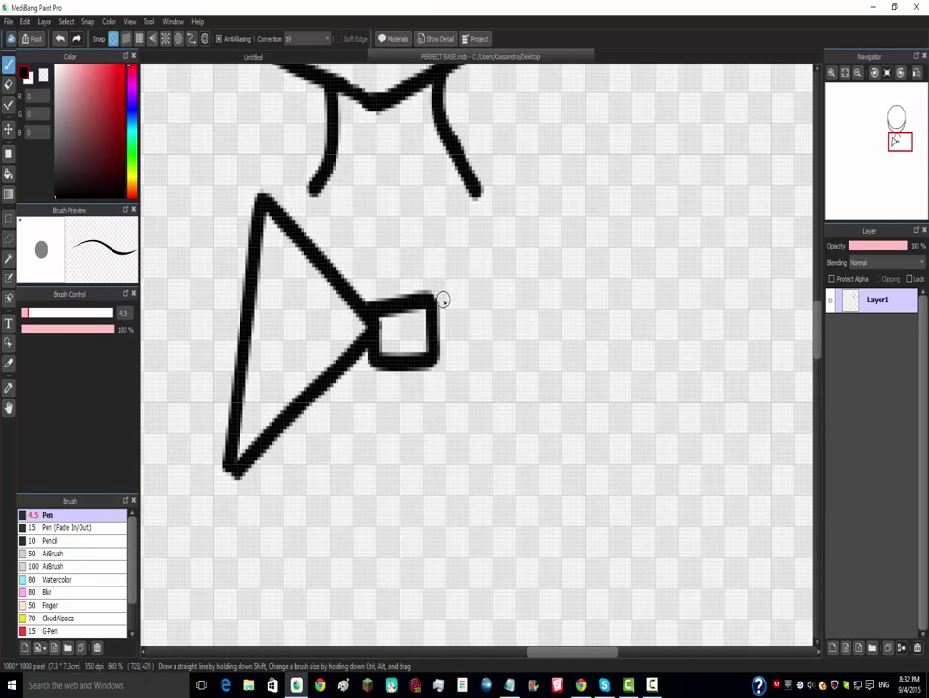
# - Undo the triangle and square strokes, and draw a rounded, notched bow loop with a small square knot below the neck
pyautogui.hotkey('ctrl', 'z')
pyautogui.hotkey('ctrl', 'z')
pyautogui.hotkey('ctrl', 'z')
pyautogui.hotkey('ctrl', 'z')
pyautogui.moveTo(360, 283)
pyautogui.mouseDown()
pyautogui.moveTo(257, 209)
pyautogui.moveTo(217, 203)
pyautogui.moveTo(209, 269)
pyautogui.moveTo(224, 365)
pyautogui.moveTo(204, 425)
pyautogui.moveTo(202, 476)
pyautogui.moveTo(219, 503)
pyautogui.moveTo(327, 439)
pyautogui.moveTo(367, 384)
pyautogui.mouseUp()
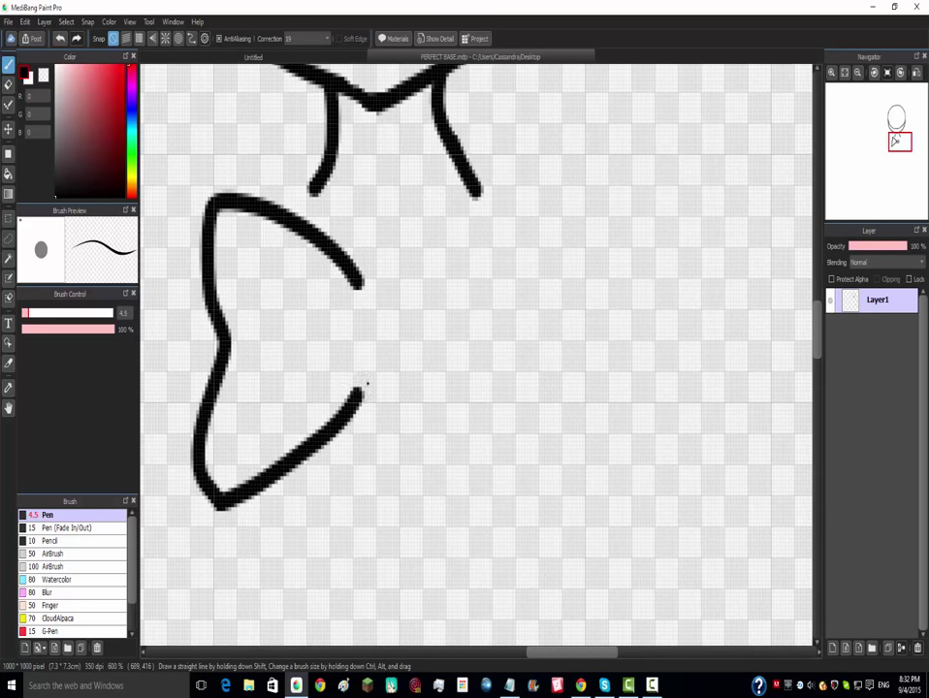
pyautogui.moveTo(365, 274); pyautogui.dragTo(368, 356)
pyautogui.moveTo(359, 273); pyautogui.dragTo(434, 281)
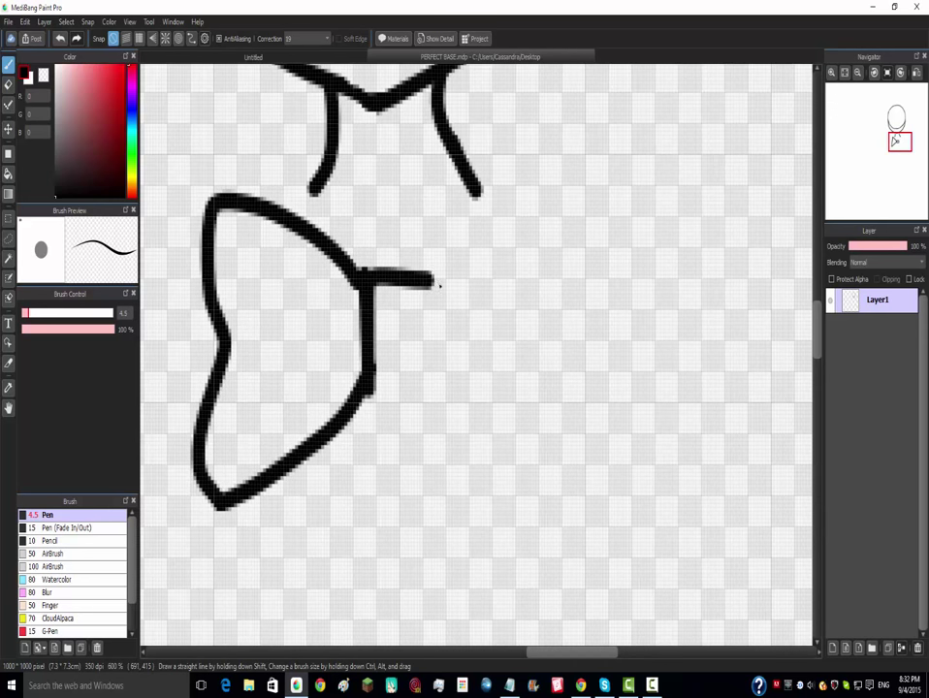
pyautogui.moveTo(450, 341)
pyautogui.mouseDown()
pyautogui.moveTo(449, 392)
pyautogui.moveTo(368, 393)
pyautogui.mouseUp()
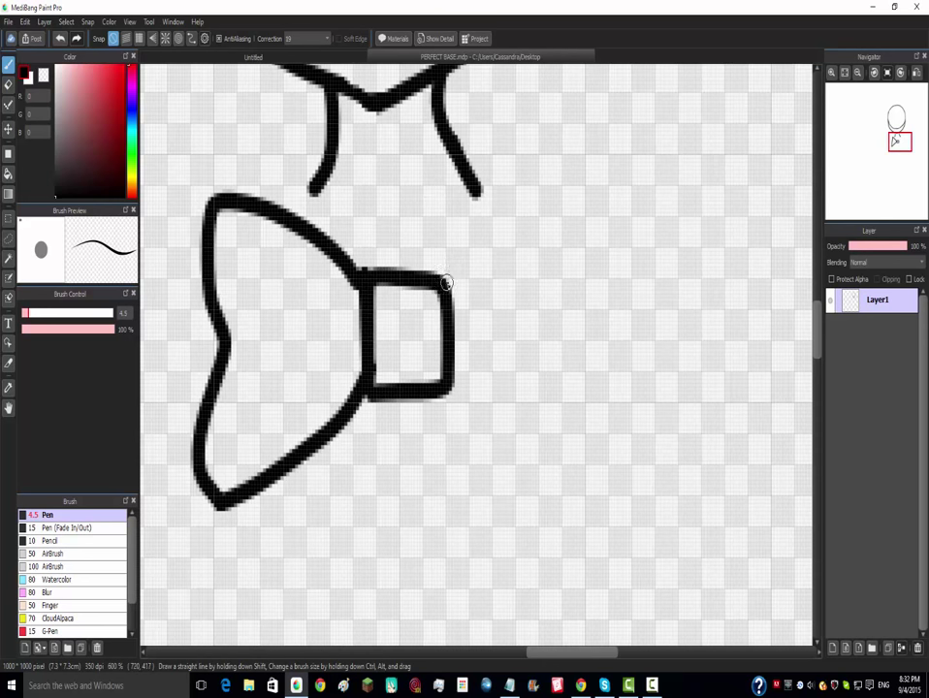
# - Try drawing the bow's right loop freehand from the square knot, and undo it
pyautogui.moveTo(445, 282); pyautogui.dragTo(576, 182)
pyautogui.hotkey('ctrl', 'z')
pyautogui.scroll(-4, 441, 258)
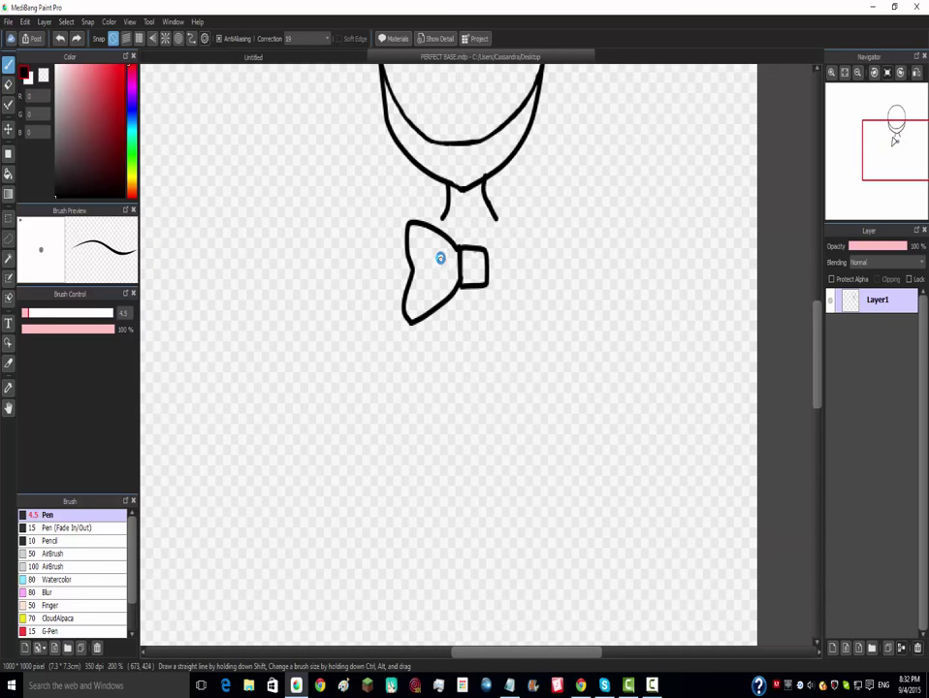
pyautogui.scroll(3, 440, 258)
pyautogui.scroll(-3, 692, 334)
pyautogui.scroll(3, 703, 296)
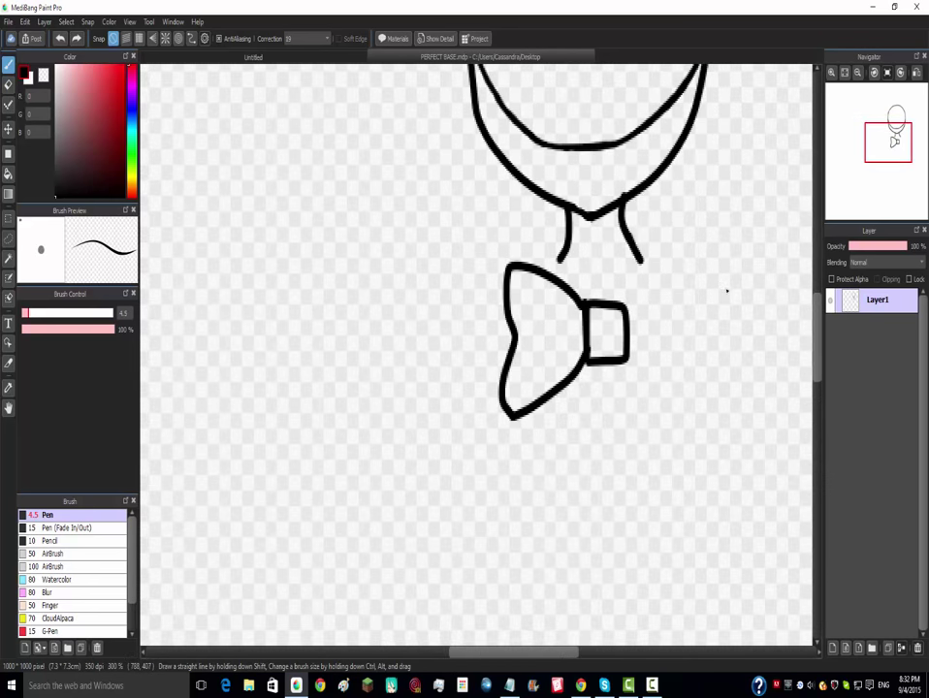
pyautogui.scroll(-1, 659, 292)
pyautogui.scroll(2, 643, 450)
pyautogui.scroll(-2, 680, 245)
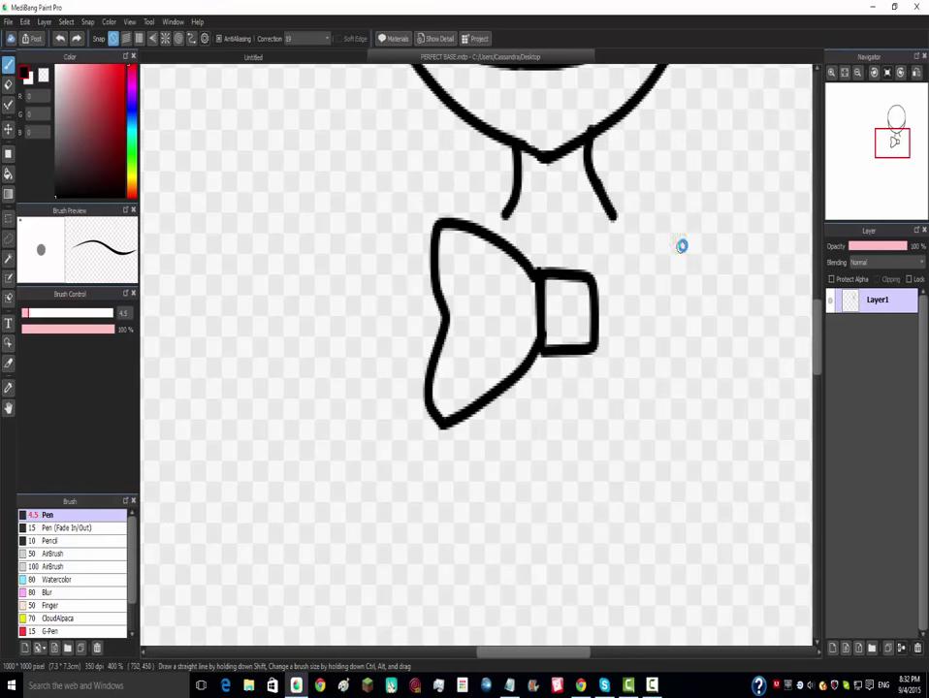
pyautogui.scroll(1, 680, 244)
pyautogui.moveTo(538, 291)
pyautogui.mouseDown()
pyautogui.moveTo(629, 249)
pyautogui.moveTo(710, 228)
pyautogui.moveTo(718, 281)
pyautogui.moveTo(704, 367)
pyautogui.moveTo(721, 421)
pyautogui.moveTo(719, 525)
pyautogui.moveTo(659, 549)
pyautogui.mouseUp()
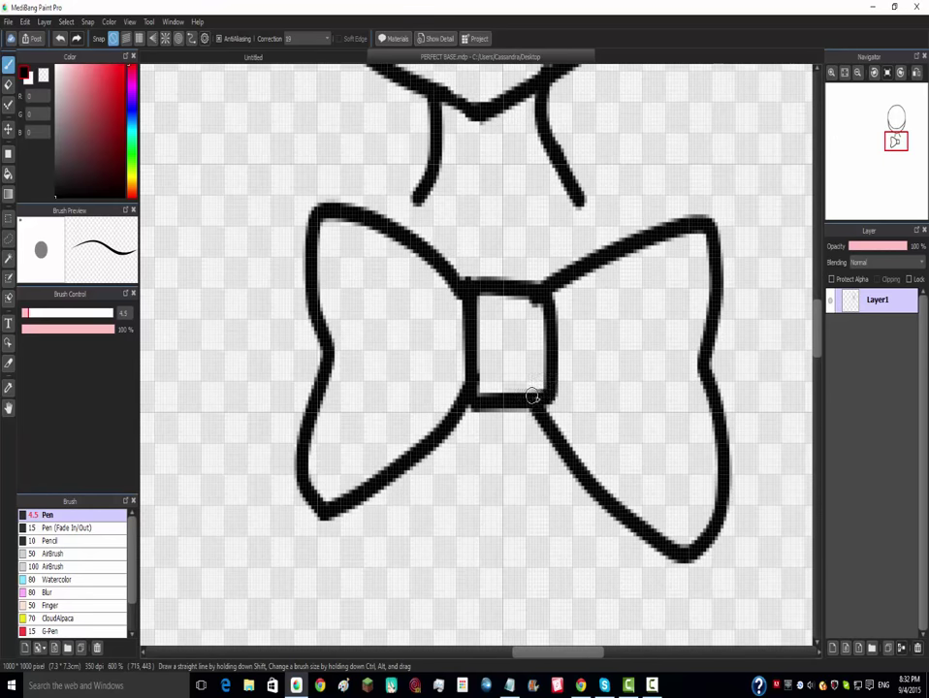
pyautogui.hotkey('ctrl', 'z')
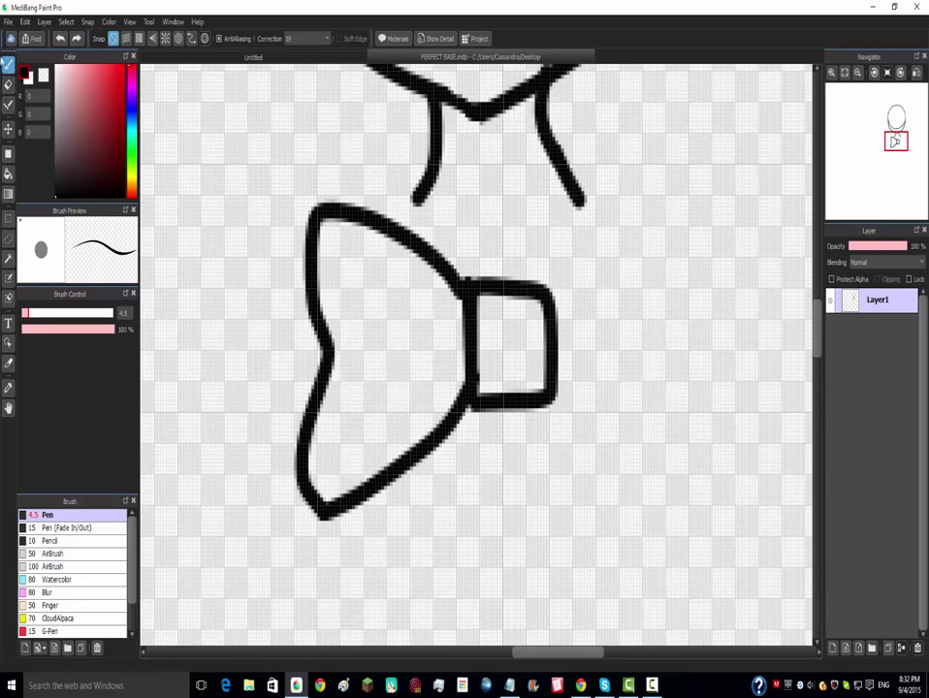
# - Lasso the bow's left loop up to the knot, and copy and paste it onto a new layer
pyautogui.click(8, 237)
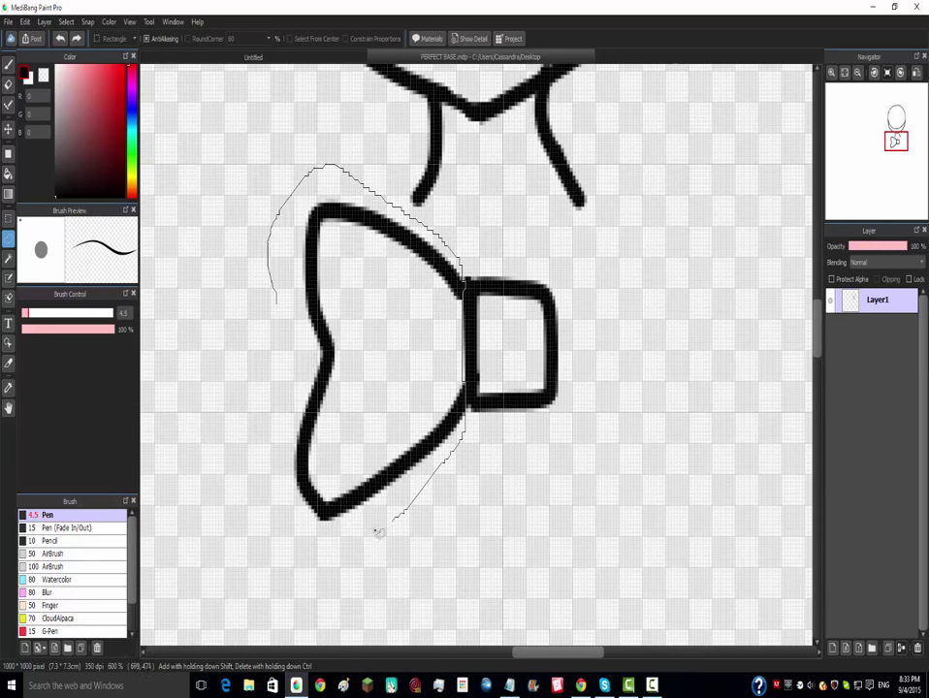
pyautogui.moveTo(378, 532)
pyautogui.mouseDown()
pyautogui.moveTo(319, 543)
pyautogui.moveTo(275, 449)
pyautogui.moveTo(276, 296)
pyautogui.mouseUp()
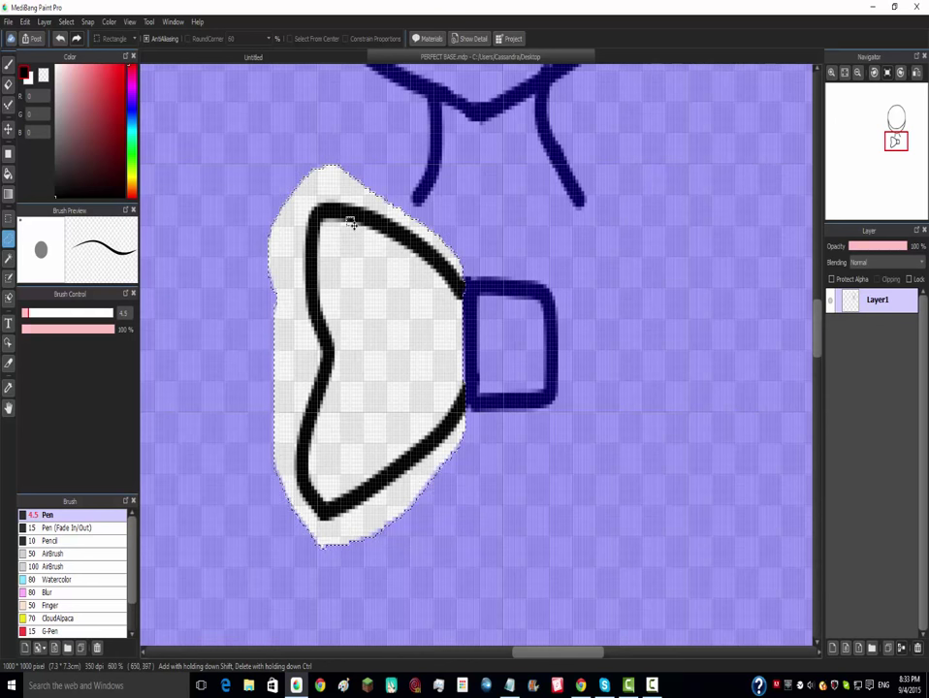
pyautogui.hotkey('ctrl', 'c')
pyautogui.hotkey('ctrl', 'v')
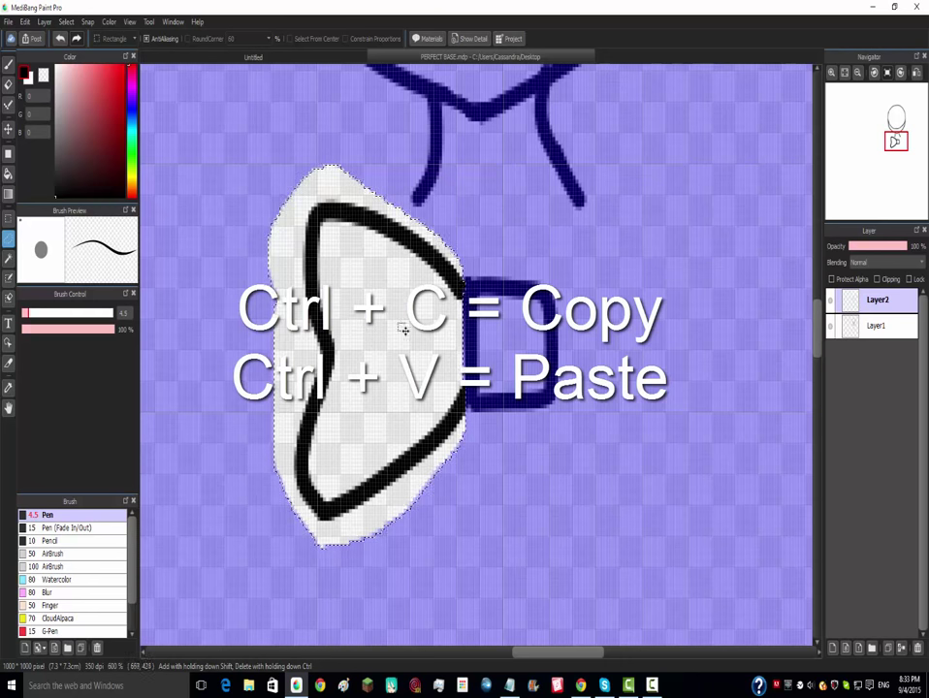
# - Move the pasted loop to the empty area below the bow's knot, apply the transform and clear the selection
pyautogui.hotkey('ctrl', 't')
pyautogui.moveTo(311, 309); pyautogui.dragTo(599, 453)
pyautogui.scroll(3, 591, 391)
pyautogui.scroll(-7, 591, 389)
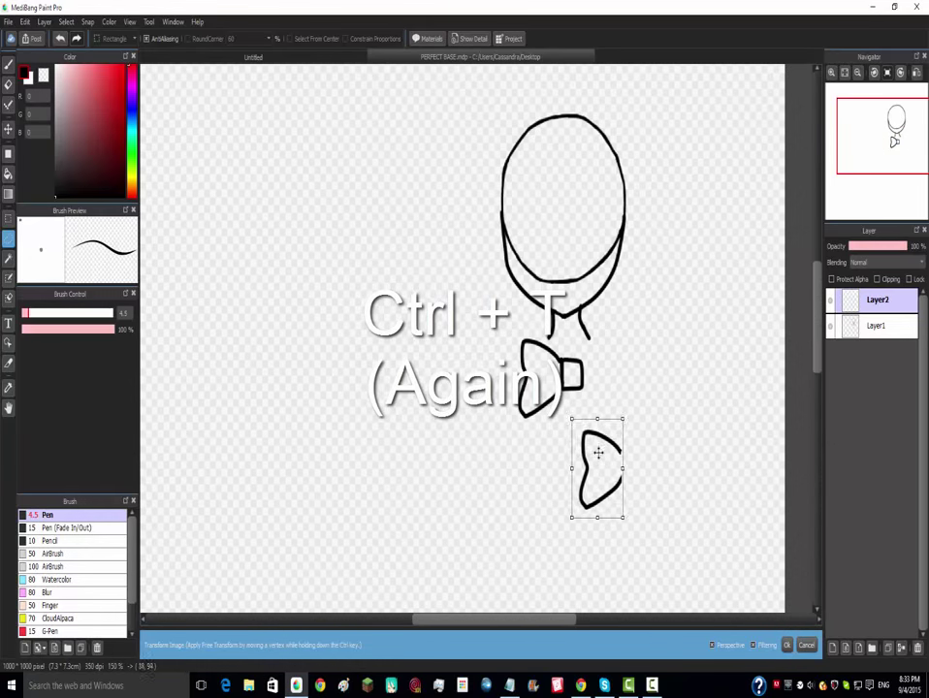
pyautogui.scroll(2, 621, 444)
pyautogui.scroll(-3, 650, 490)
pyautogui.scroll(4, 644, 510)
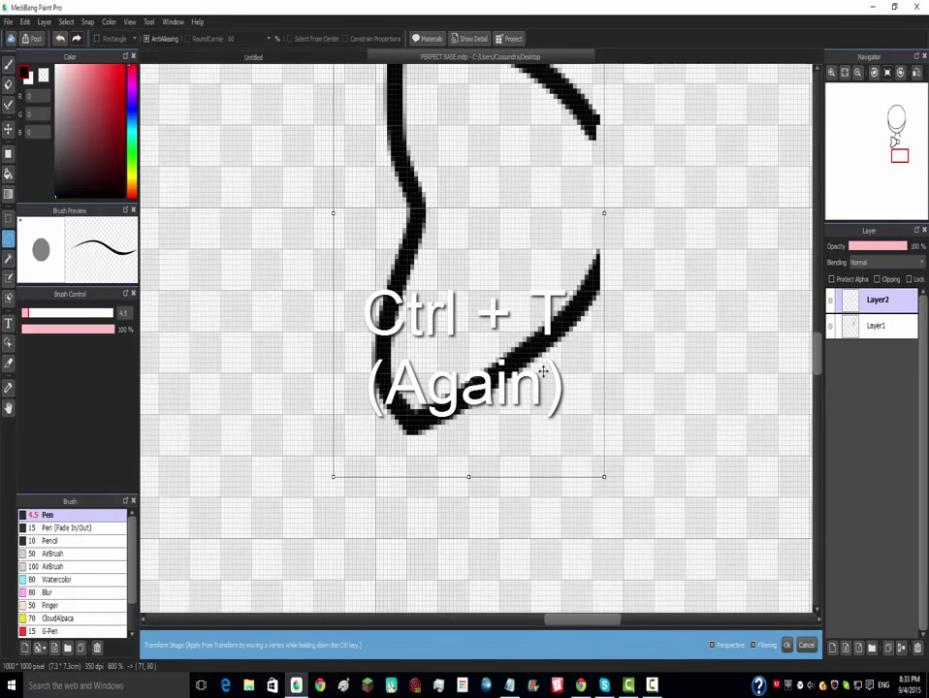
pyautogui.scroll(-2, 543, 371)
pyautogui.scroll(2, 545, 91)
pyautogui.scroll(-2, 461, 432)
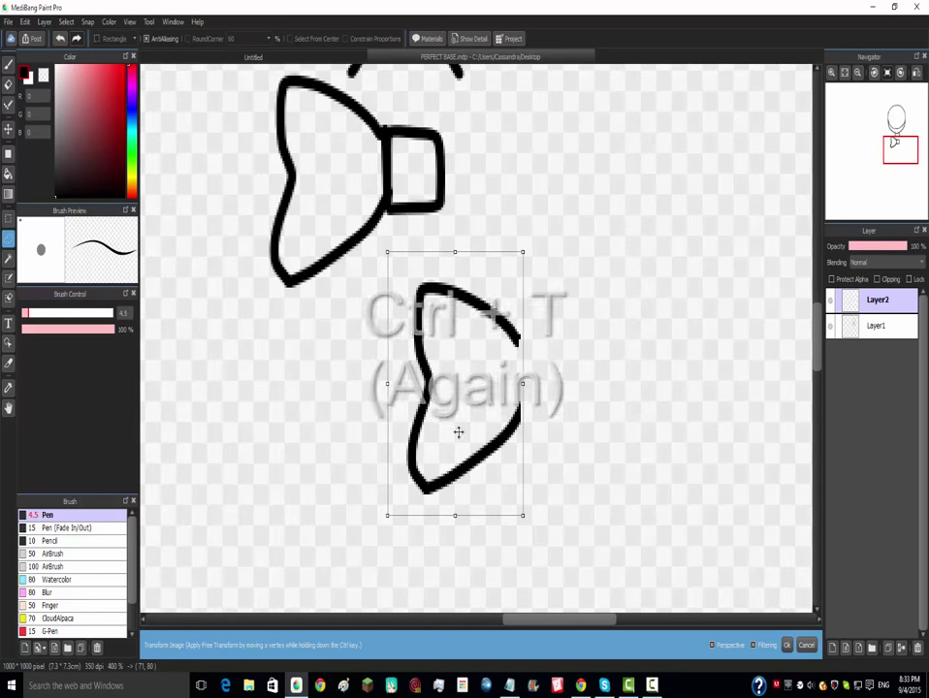
pyautogui.scroll(3, 443, 422)
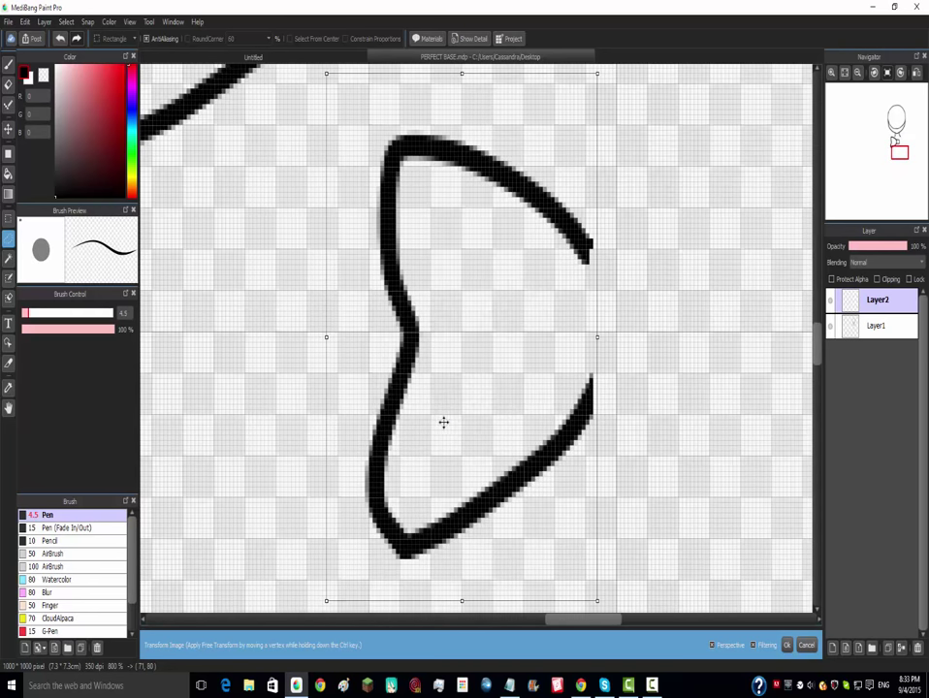
pyautogui.click(787, 645)
pyautogui.scroll(-1, 562, 366)
pyautogui.scroll(1, 562, 367)
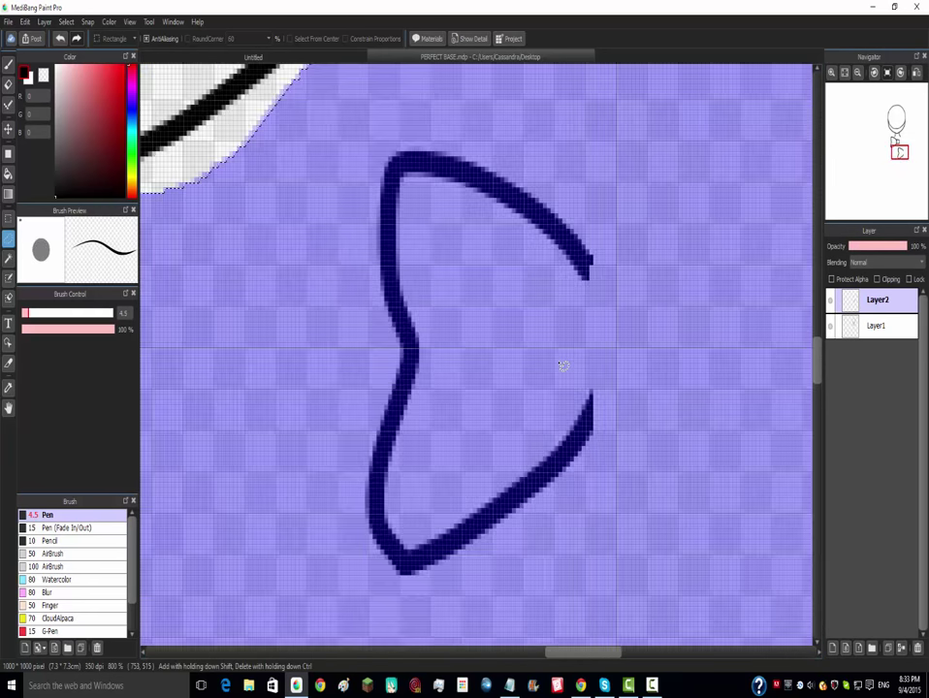
pyautogui.scroll(-1, 418, 325)
pyautogui.scroll(-1, 418, 325)
pyautogui.hotkey('ctrl', 'd')
pyautogui.scroll(2, 452, 340)
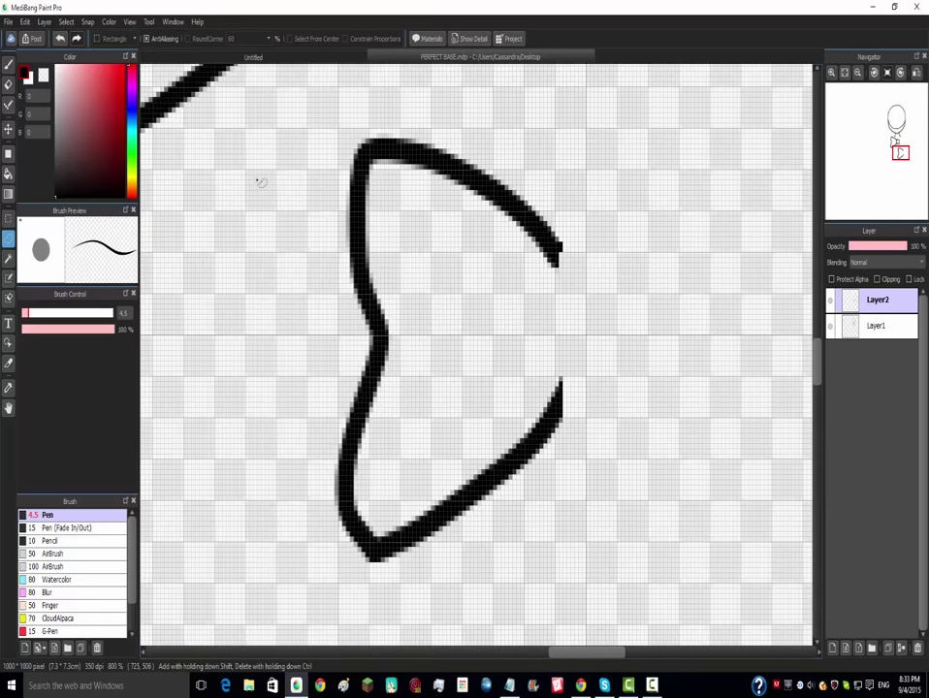
# - Set the Select Pen size to about 23 and paint over the pasted loop's outline to select it
pyautogui.click(8, 279)
pyautogui.moveTo(358, 199)
pyautogui.mouseDown()
pyautogui.moveTo(359, 228)
pyautogui.moveTo(352, 208)
pyautogui.mouseUp()
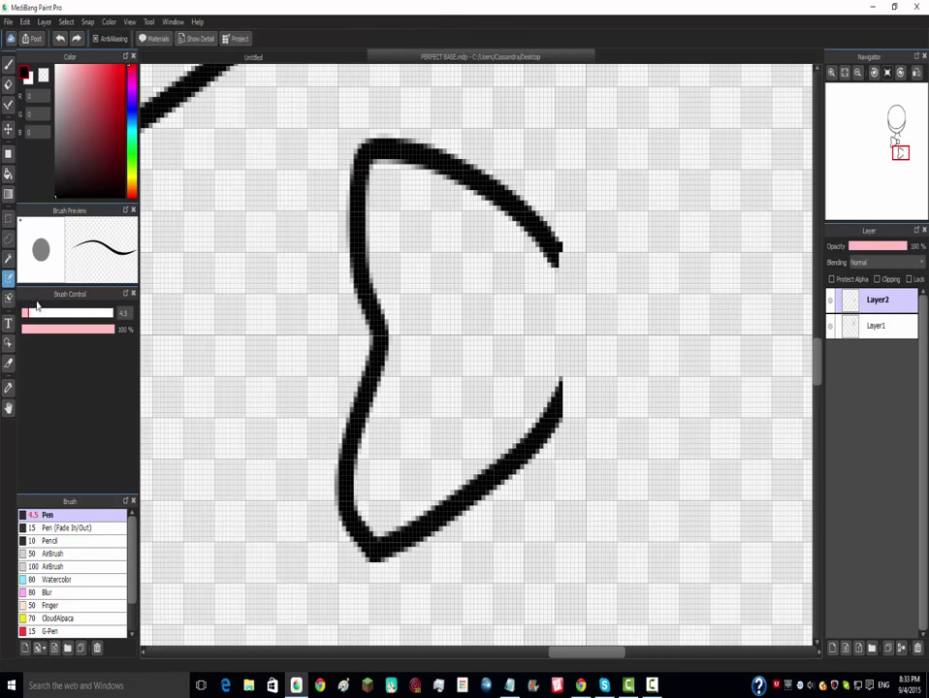
pyautogui.moveTo(37, 312); pyautogui.dragTo(64, 312)
pyautogui.moveTo(384, 398); pyautogui.dragTo(366, 434)
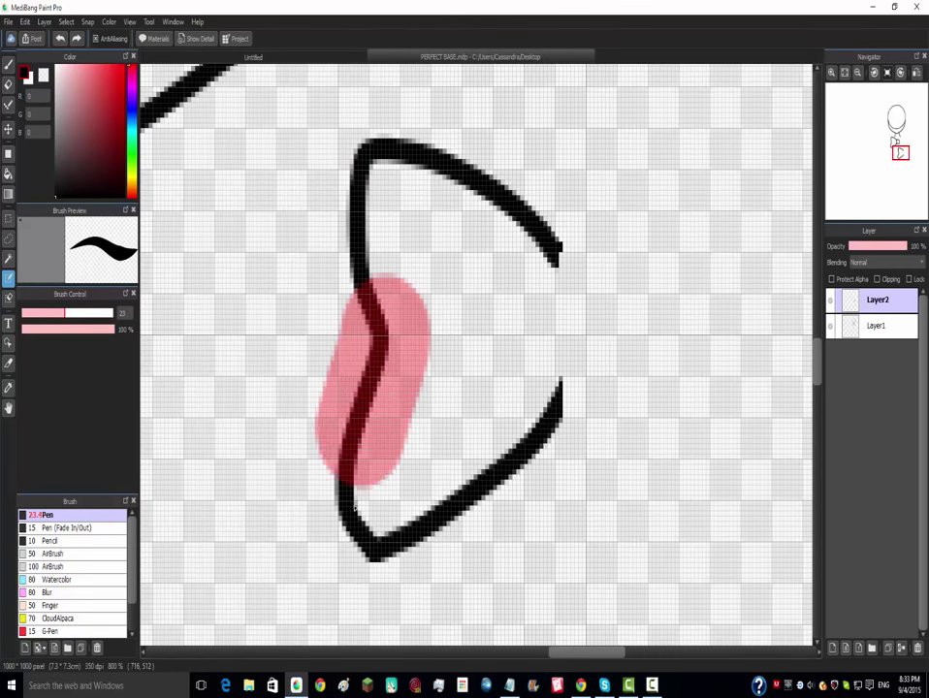
pyautogui.moveTo(354, 507)
pyautogui.mouseDown()
pyautogui.moveTo(554, 411)
pyautogui.moveTo(567, 307)
pyautogui.moveTo(482, 203)
pyautogui.moveTo(386, 152)
pyautogui.moveTo(369, 201)
pyautogui.moveTo(386, 349)
pyautogui.moveTo(415, 169)
pyautogui.mouseUp()
# - Try moving the unflipped loop copy up against the right side of the bow's knot
pyautogui.scroll(-3, 385, 323)
pyautogui.hotkey('ctrl', 't')
pyautogui.scroll(-2, 415, 169)
pyautogui.scroll(1, 410, 185)
pyautogui.scroll(-2, 424, 146)
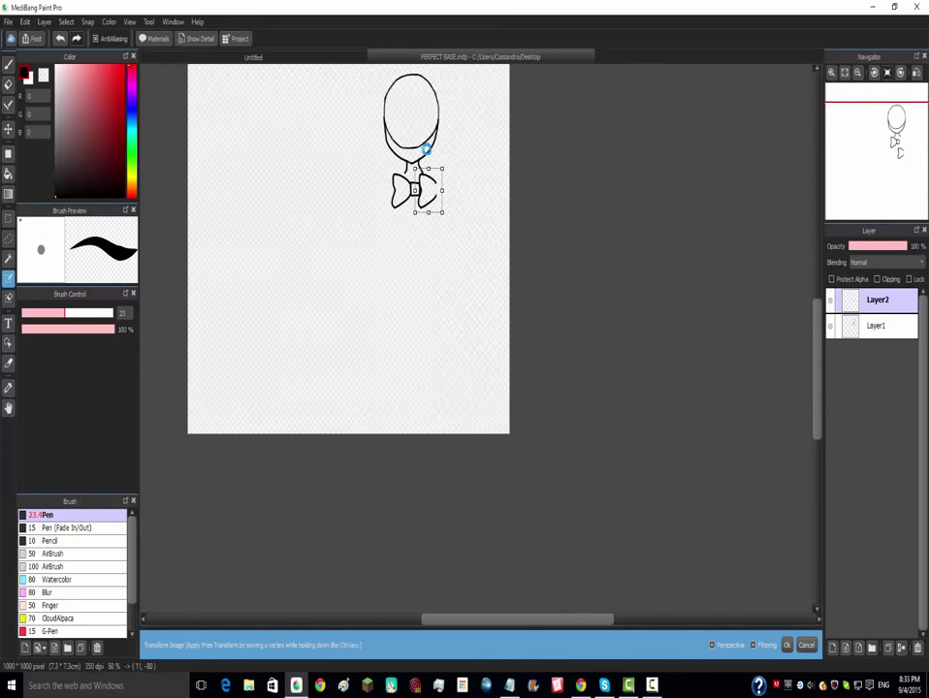
pyautogui.scroll(3, 425, 146)
# - Flip the loop copy horizontally, and move it against the knot's right side to complete the bow
pyautogui.click(45, 21)
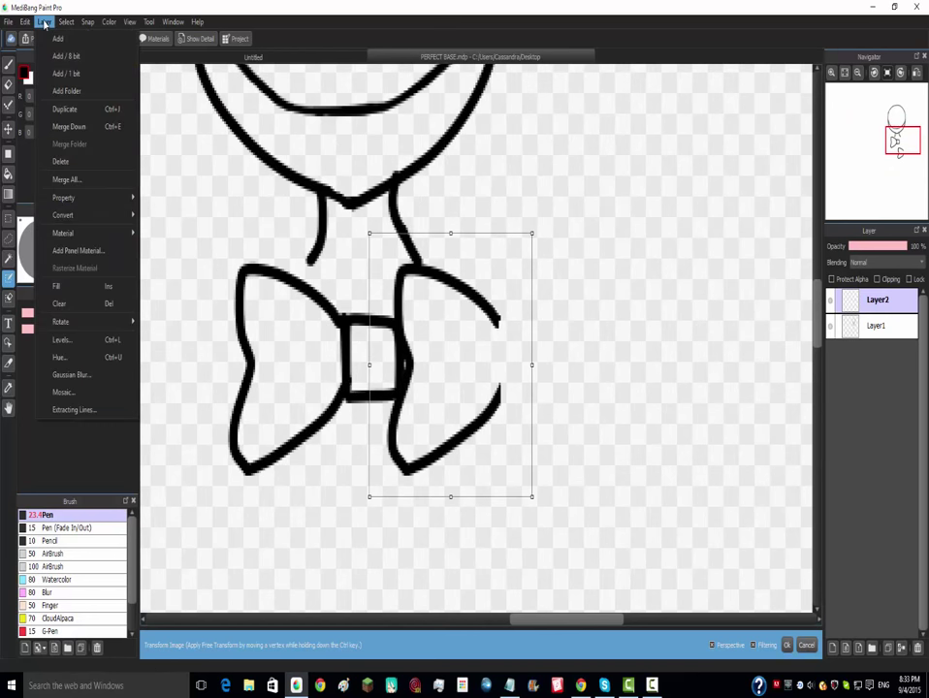
pyautogui.moveTo(94, 320)
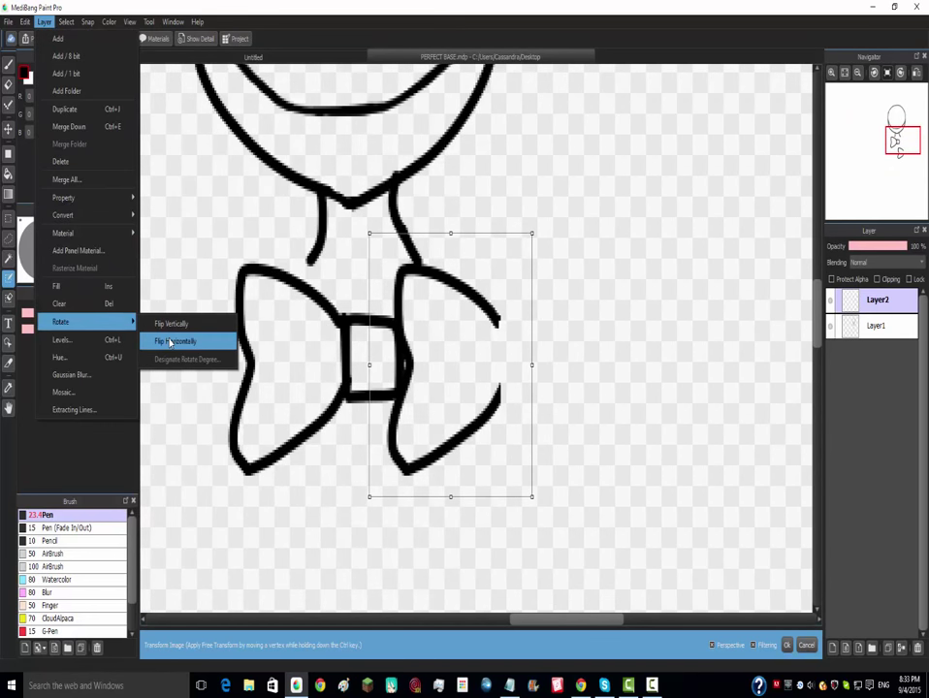
pyautogui.click(165, 338)
pyautogui.hotkey('ctrl', 't')
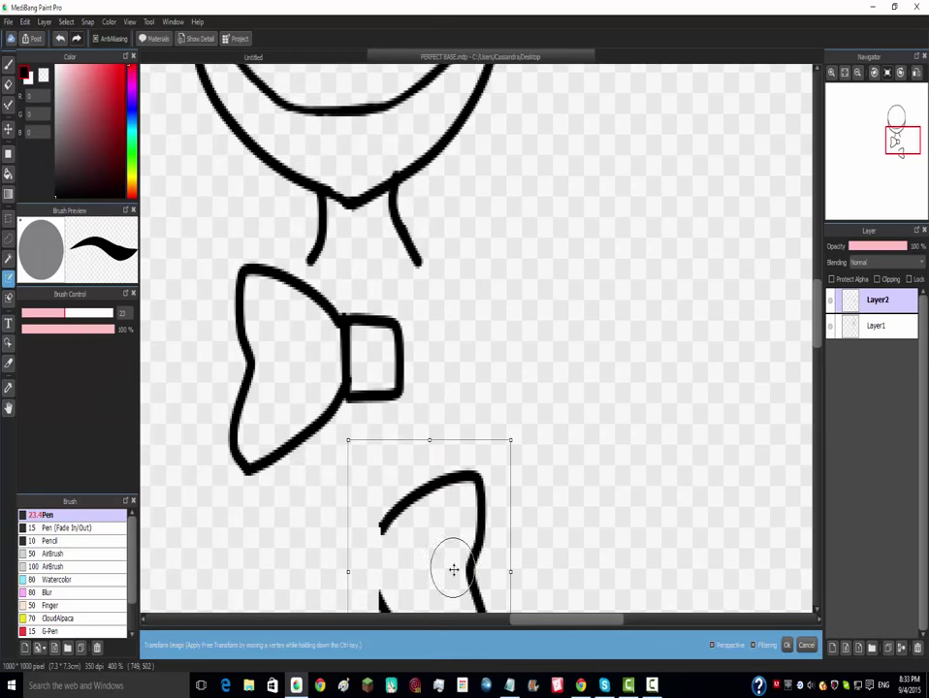
pyautogui.moveTo(452, 562); pyautogui.dragTo(468, 362)
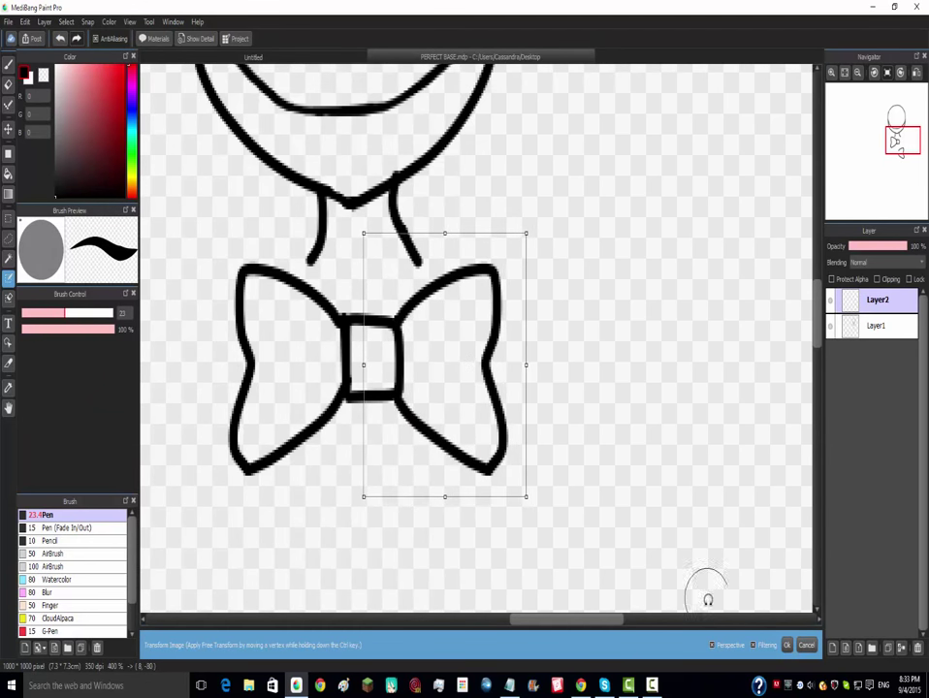
pyautogui.click(786, 646)
# - Switch back to the Brush with the Pen size reduced to 5.3, and undo a short test stroke at the knot's upper edge
pyautogui.scroll(-3, 456, 436)
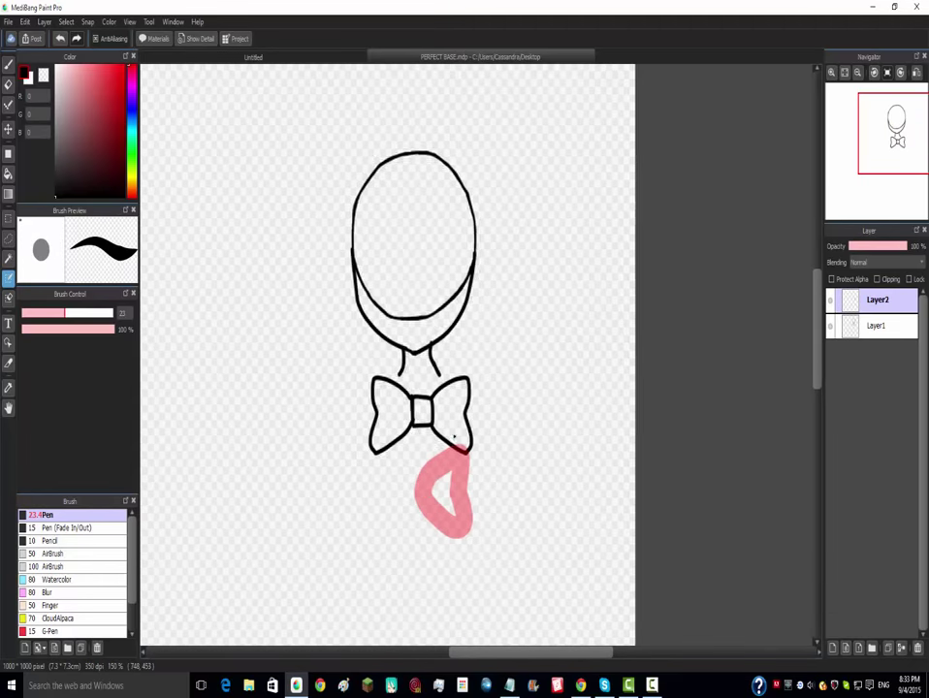
pyautogui.scroll(4, 425, 489)
pyautogui.scroll(-4, 417, 465)
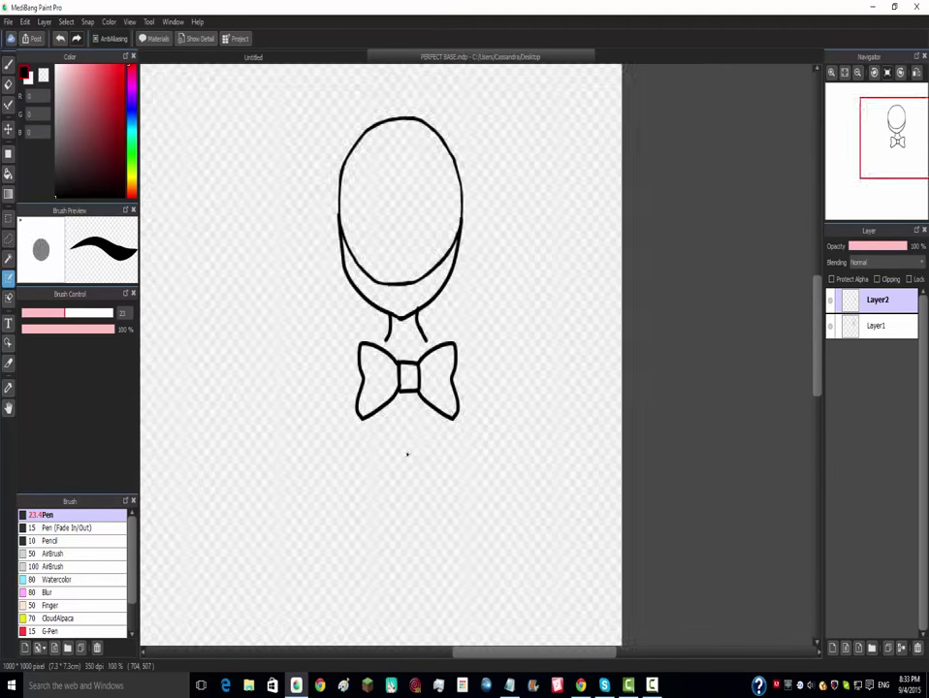
pyautogui.scroll(2, 388, 387)
pyautogui.scroll(-3, 375, 334)
pyautogui.scroll(2, 374, 338)
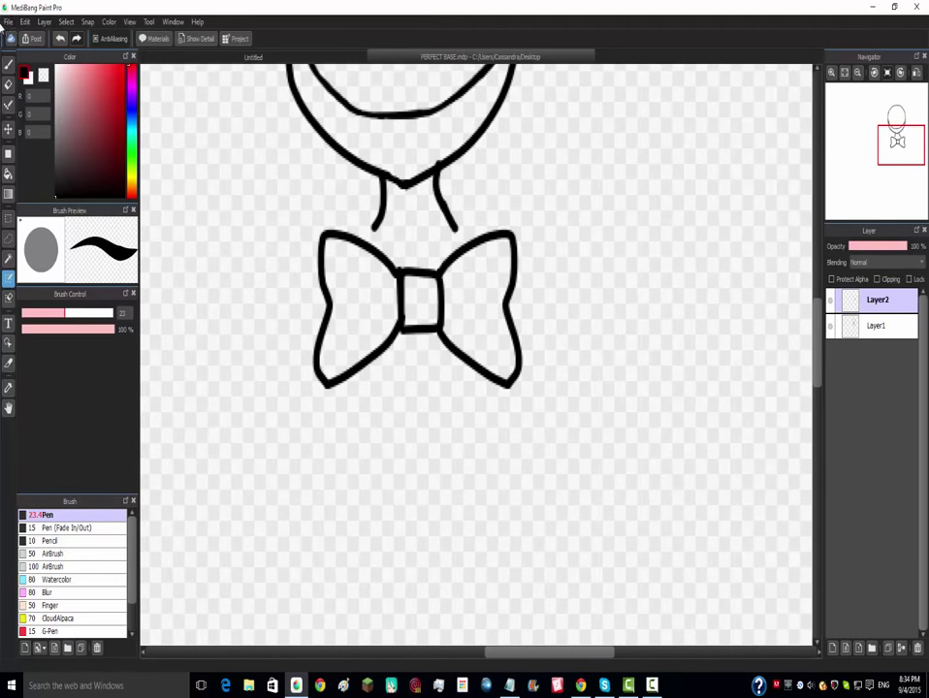
pyautogui.click(9, 64)
pyautogui.scroll(3, 452, 290)
pyautogui.scroll(-2, 528, 321)
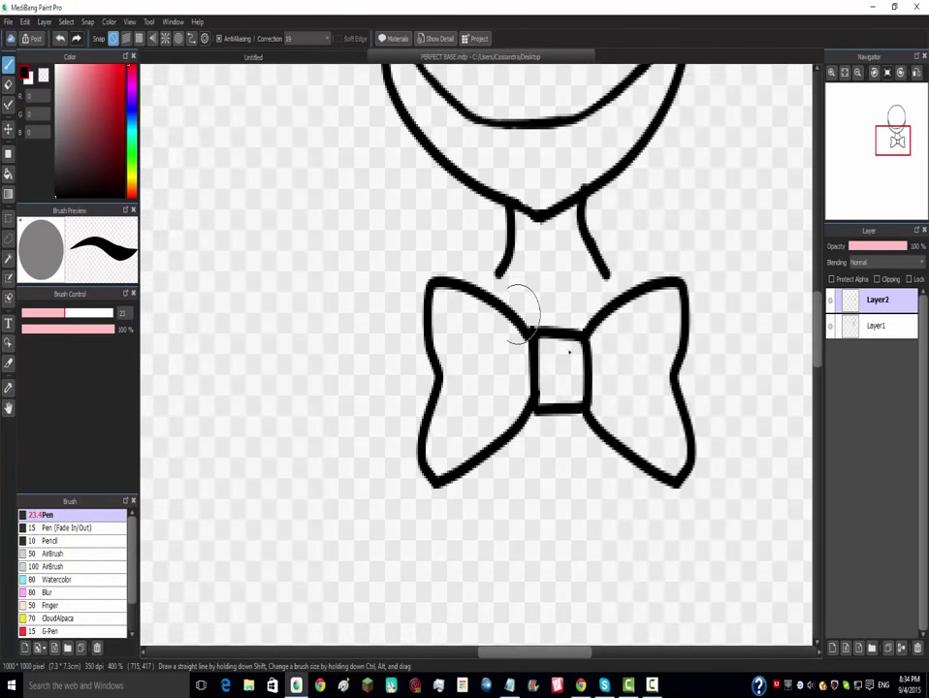
pyautogui.moveTo(65, 312); pyautogui.dragTo(27, 312)
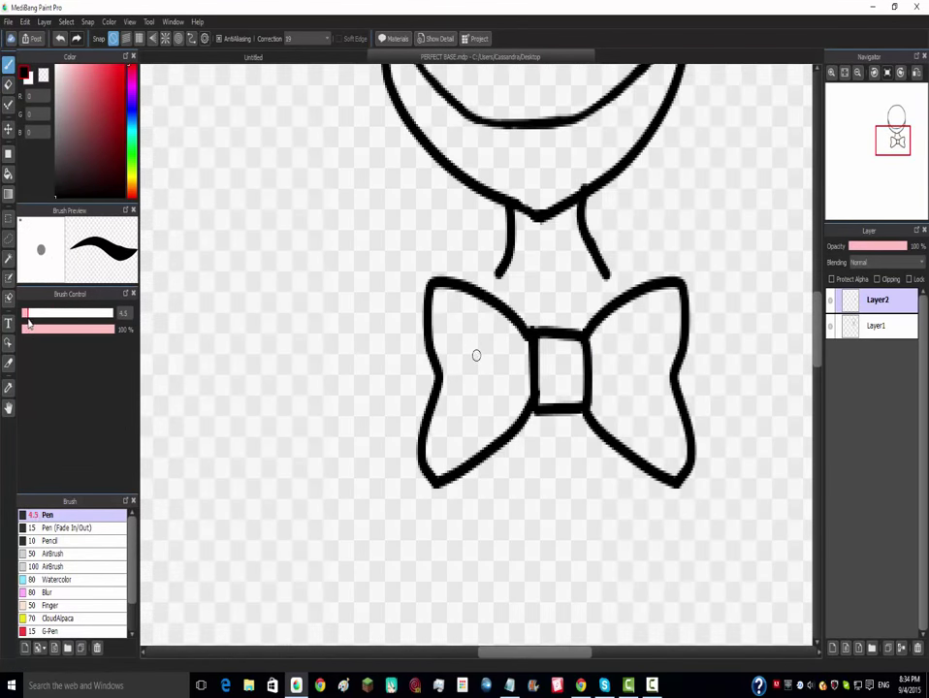
pyautogui.moveTo(527, 328)
pyautogui.mouseDown()
pyautogui.moveTo(530, 402)
pyautogui.moveTo(557, 321)
pyautogui.mouseUp()
pyautogui.hotkey('ctrl', 'z')
pyautogui.scroll(-3, 572, 336)
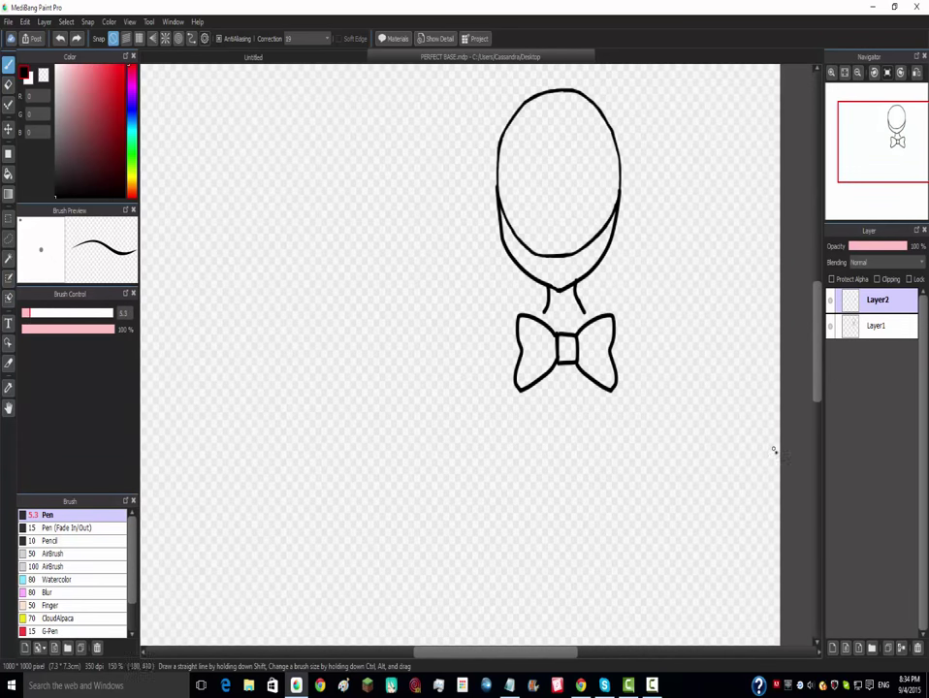
# - Extend both neck lines down to the bow's loops and draw a horizontal choker line across the neck
pyautogui.scroll(-2, 668, 305)
pyautogui.scroll(5, 705, 390)
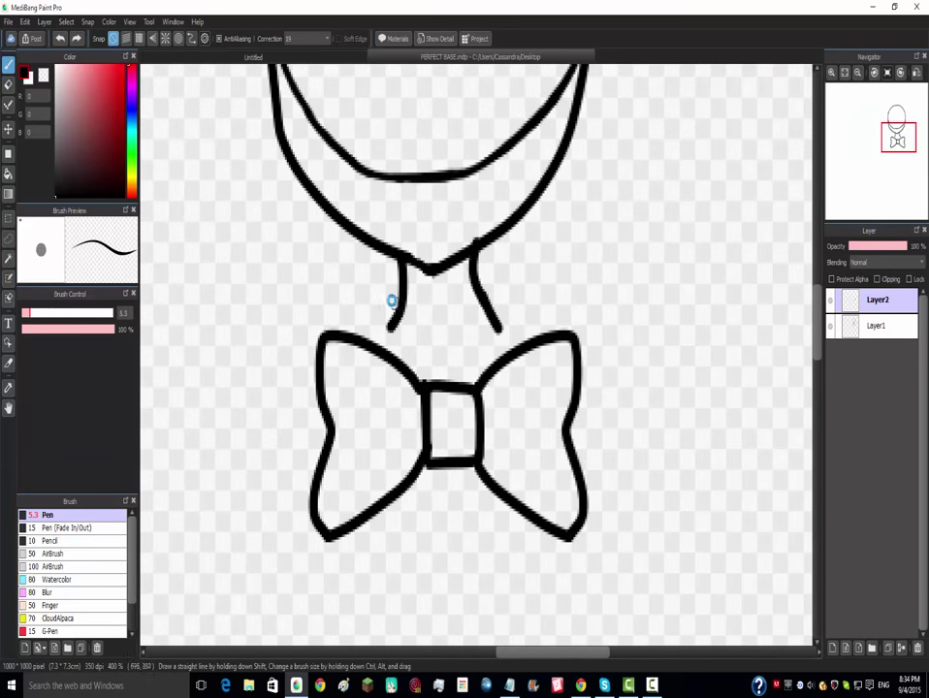
pyautogui.scroll(2, 391, 301)
pyautogui.moveTo(363, 355)
pyautogui.mouseDown()
pyautogui.moveTo(557, 344)
pyautogui.moveTo(585, 374)
pyautogui.moveTo(493, 288)
pyautogui.mouseUp()
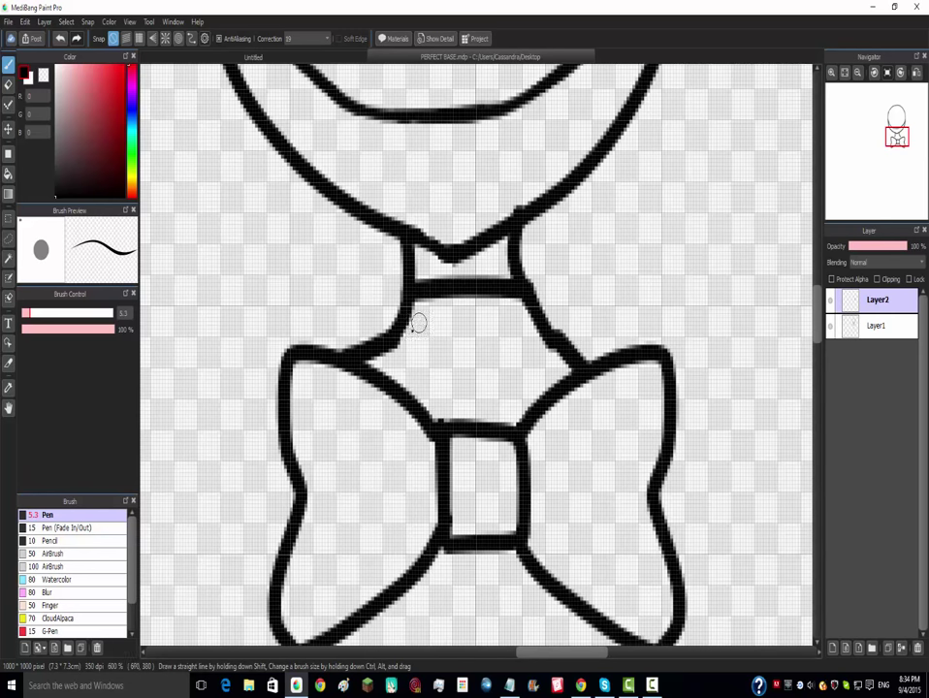
# - Draw an oval pendant above the bow's knot with short lines joining it to both neck lines, undoing unwanted strokes
pyautogui.moveTo(401, 333)
pyautogui.mouseDown()
pyautogui.moveTo(491, 334)
pyautogui.moveTo(522, 394)
pyautogui.moveTo(487, 381)
pyautogui.moveTo(487, 340)
pyautogui.moveTo(456, 336)
pyautogui.moveTo(498, 324)
pyautogui.moveTo(499, 384)
pyautogui.moveTo(457, 375)
pyautogui.moveTo(454, 357)
pyautogui.moveTo(491, 327)
pyautogui.moveTo(492, 381)
pyautogui.moveTo(444, 370)
pyautogui.moveTo(438, 355)
pyautogui.moveTo(484, 318)
pyautogui.moveTo(503, 369)
pyautogui.moveTo(461, 393)
pyautogui.moveTo(447, 338)
pyautogui.moveTo(408, 327)
pyautogui.mouseUp()
pyautogui.hotkey('ctrl', 'z')
pyautogui.hotkey('ctrl', 'z')
pyautogui.hotkey('ctrl', 'z')
pyautogui.hotkey('ctrl', 'z')
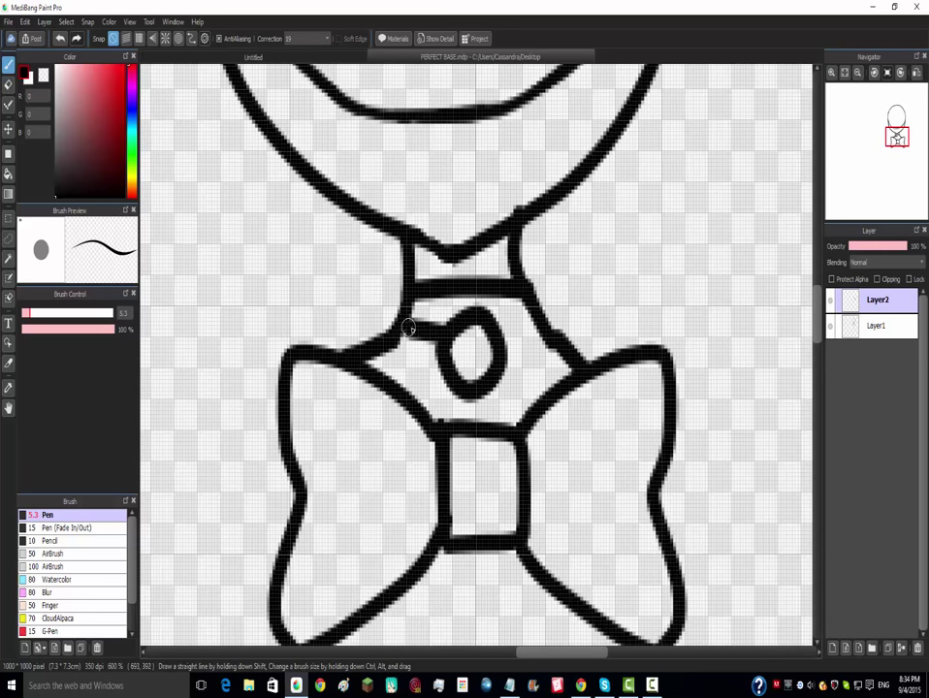
pyautogui.scroll(-4, 524, 320)
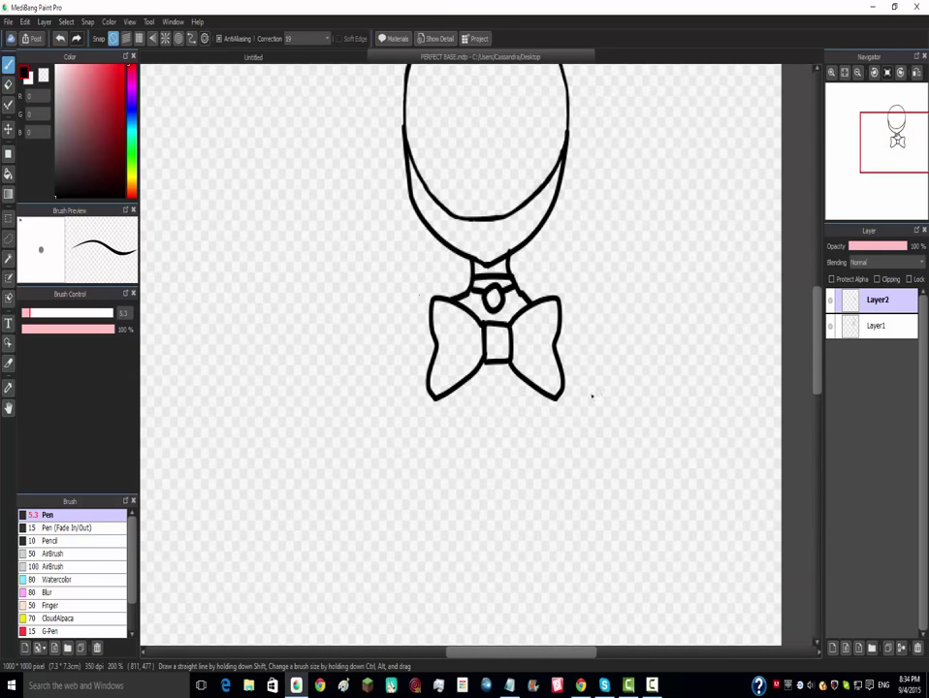
pyautogui.scroll(4, 431, 306)
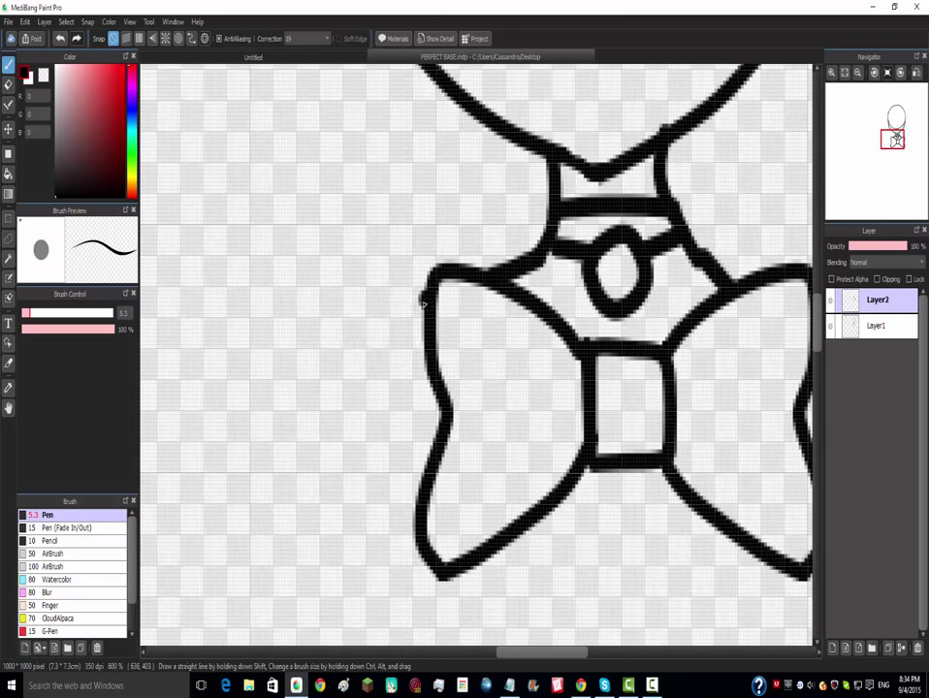
# - Draw short sloping shoulder lines outward from both bow loops and reinforce the right neck line where it meets the loop
pyautogui.moveTo(425, 300); pyautogui.dragTo(350, 356)
pyautogui.hotkey('ctrl', 'z')
pyautogui.moveTo(424, 308); pyautogui.dragTo(374, 348)
pyautogui.scroll(-4, 482, 329)
pyautogui.scroll(4, 640, 323)
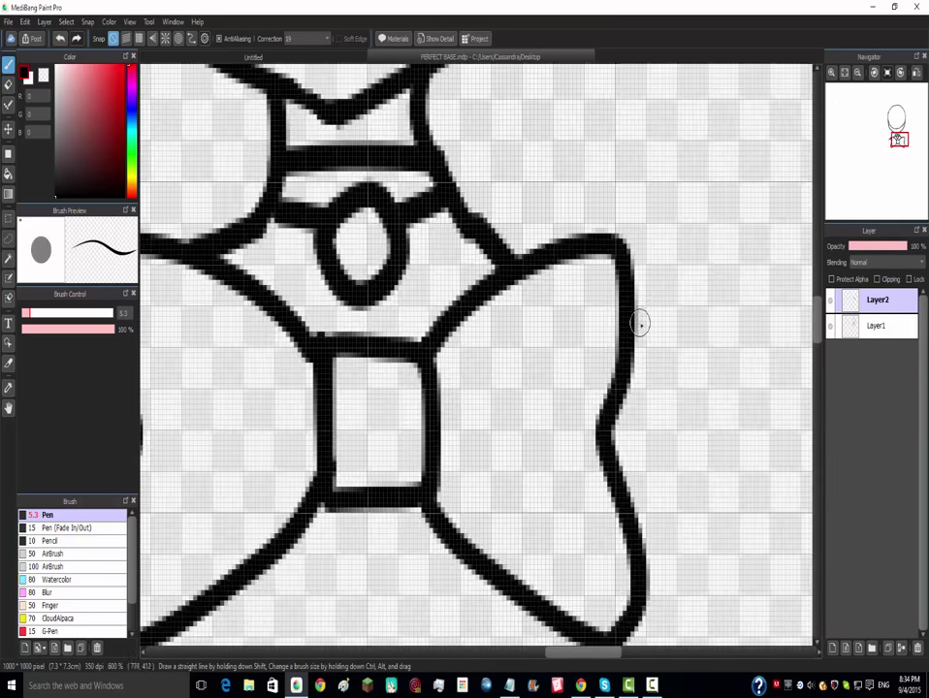
pyautogui.moveTo(632, 306); pyautogui.dragTo(729, 380)
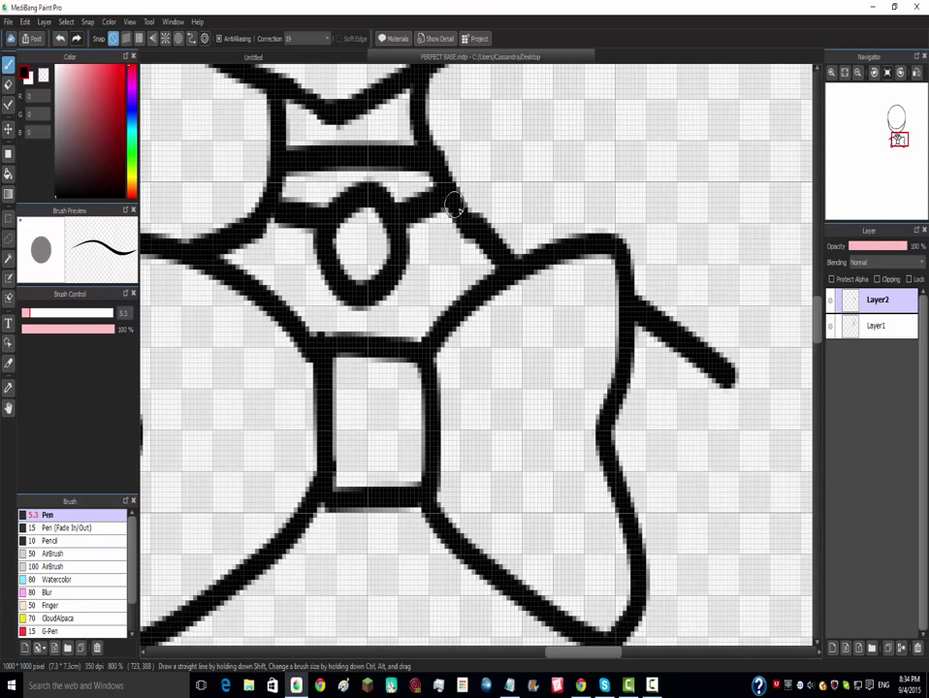
pyautogui.moveTo(452, 206)
pyautogui.mouseDown()
pyautogui.moveTo(493, 244)
pyautogui.moveTo(537, 262)
pyautogui.mouseUp()
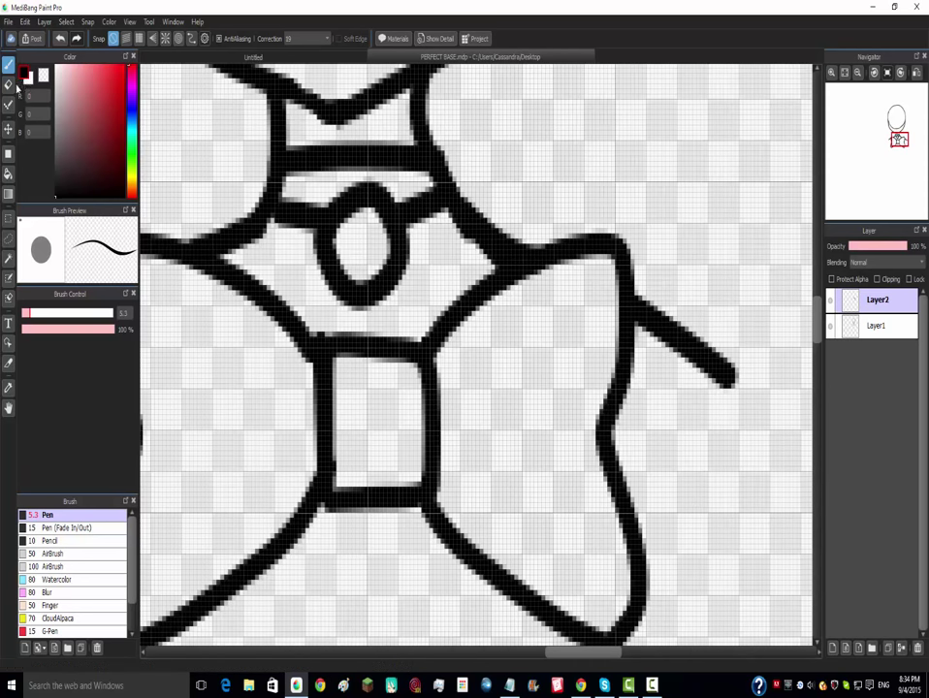
pyautogui.press('e')
pyautogui.moveTo(480, 263)
pyautogui.mouseDown()
pyautogui.moveTo(459, 247)
pyautogui.moveTo(463, 230)
pyautogui.mouseUp()
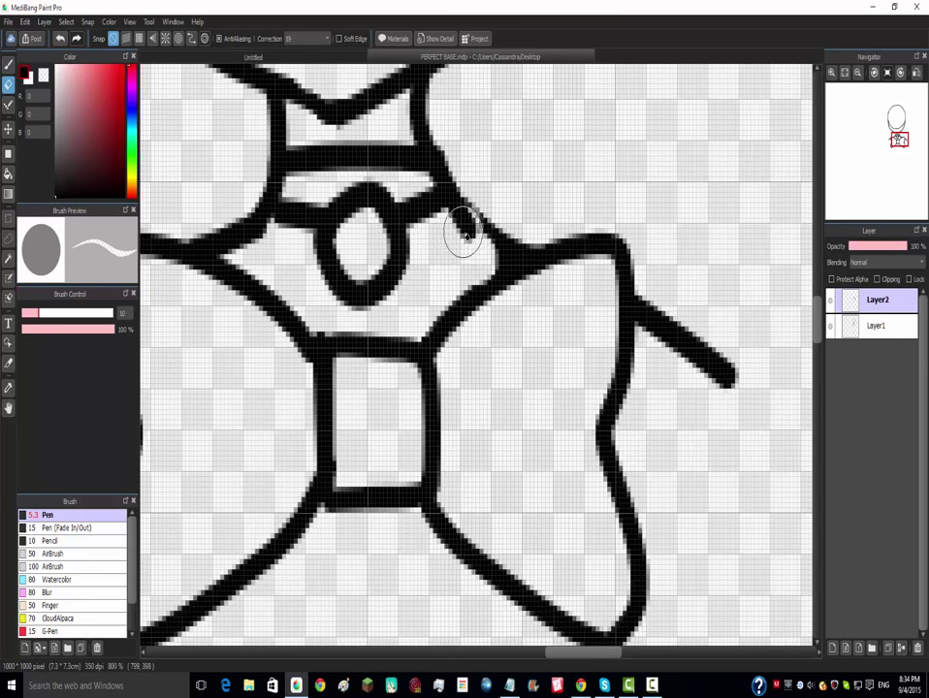
pyautogui.hotkey('ctrl', 'z')
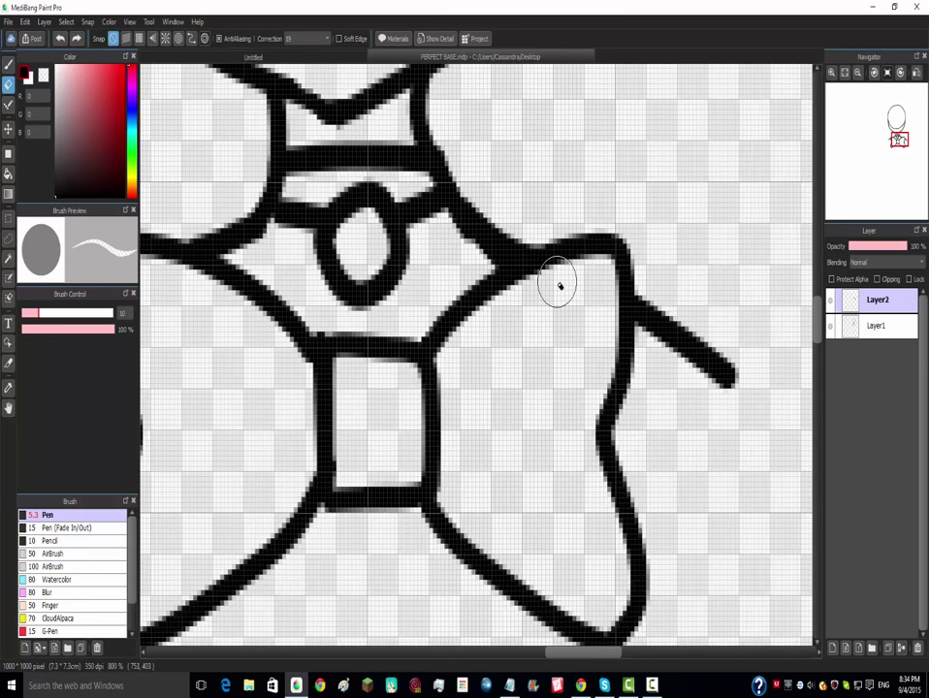
# - Merge all layers into a single layer
pyautogui.scroll(-5, 554, 276)
pyautogui.click(44, 20)
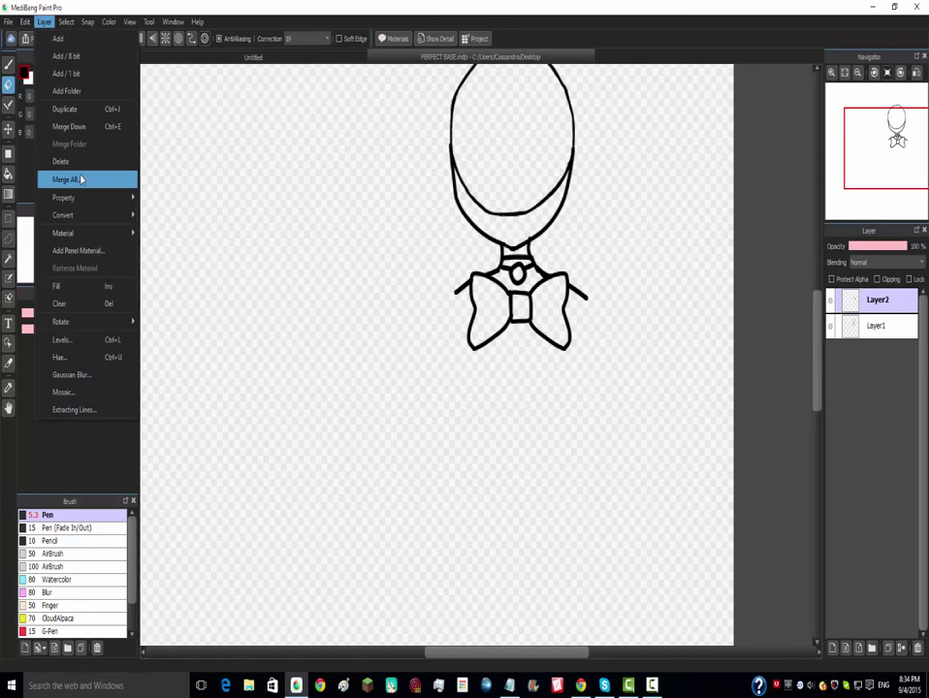
pyautogui.click(82, 180)
pyautogui.click(528, 412)
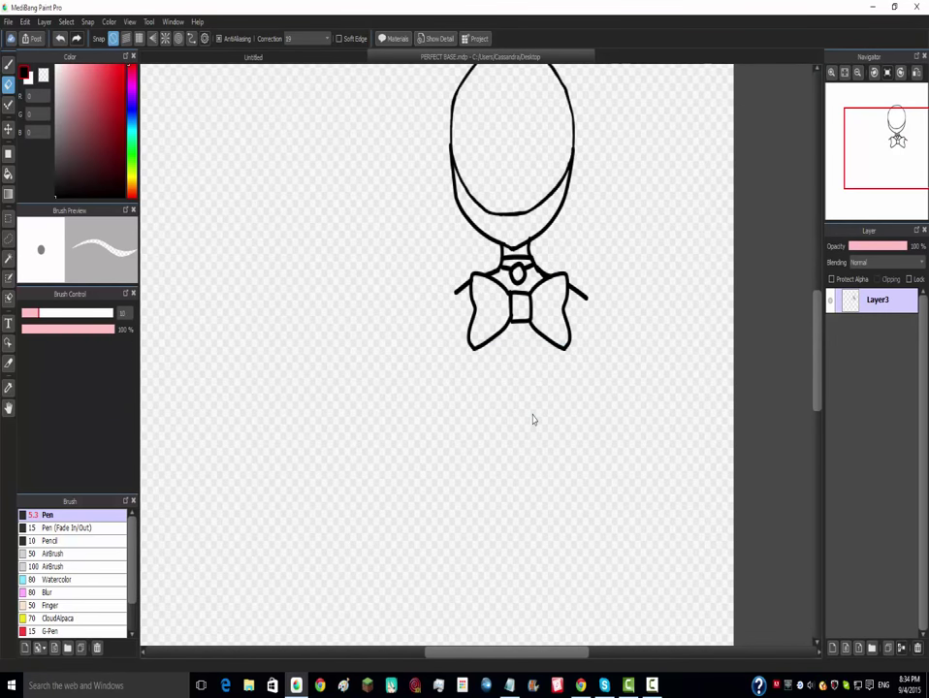
pyautogui.scroll(3, 529, 398)
pyautogui.scroll(-6, 757, 422)
pyautogui.scroll(4, 756, 421)
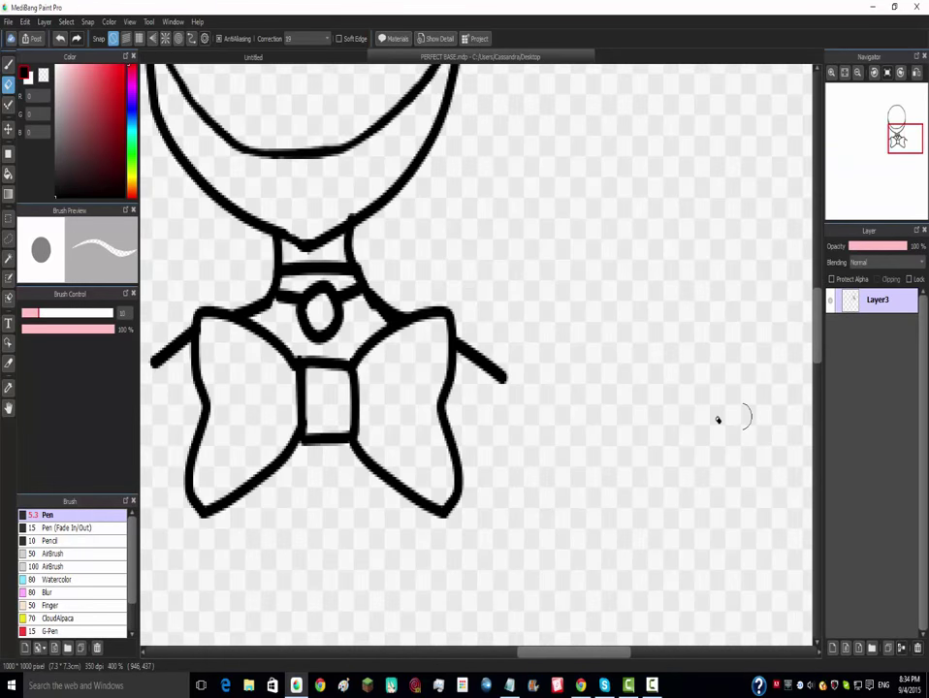
pyautogui.scroll(-2, 328, 483)
pyautogui.scroll(2, 189, 145)
pyautogui.click(45, 23)
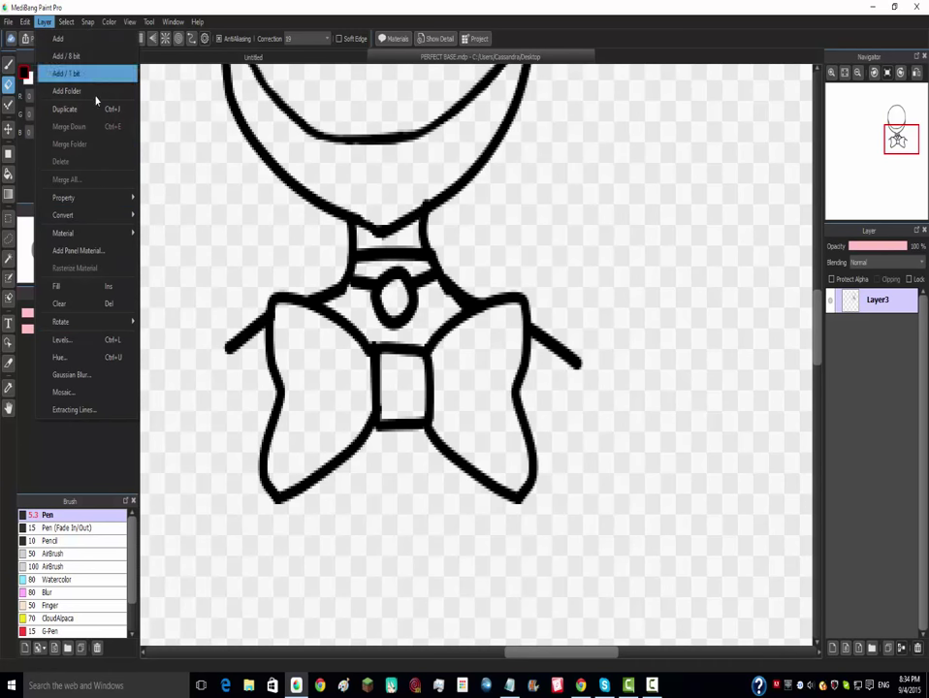
pyautogui.click(908, 367)
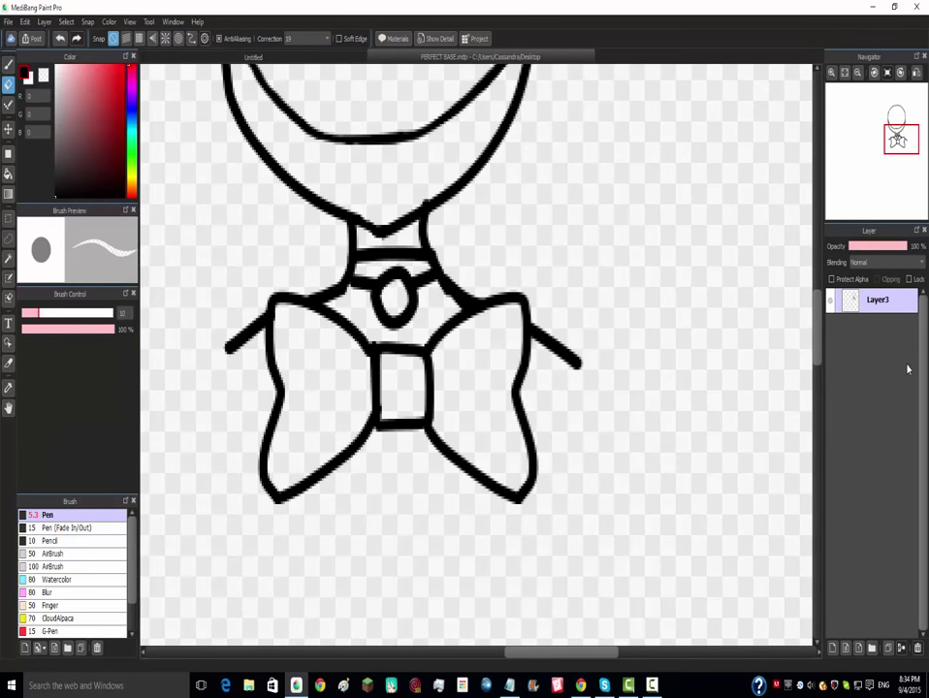
pyautogui.scroll(-4, 554, 414)
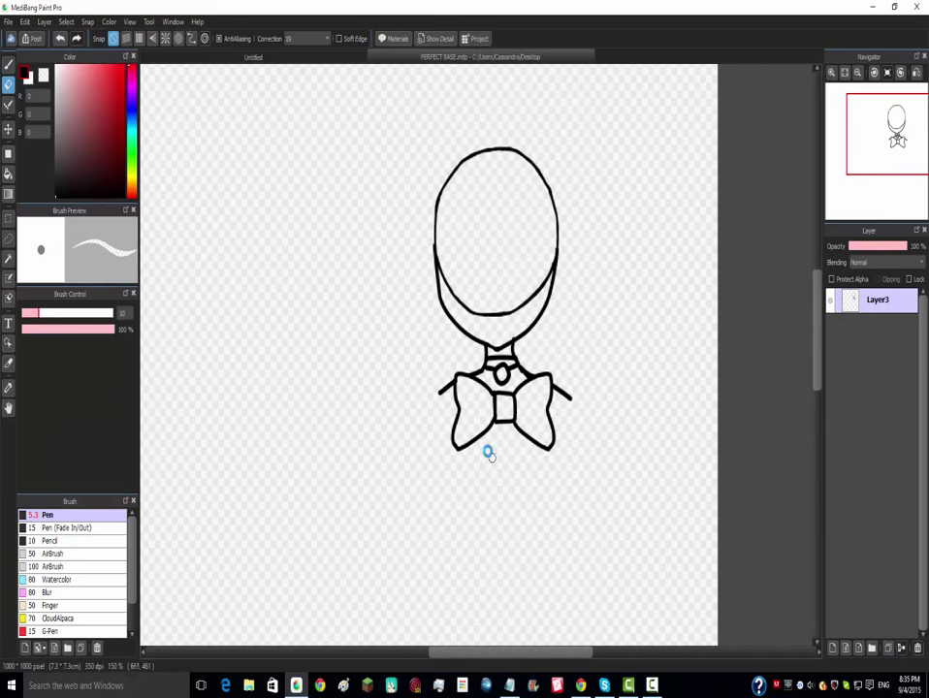
# - Switch back to the Brush and retrace the left shoulder line to thicken it and extend its outer end
pyautogui.scroll(4, 498, 313)
pyautogui.press('p')
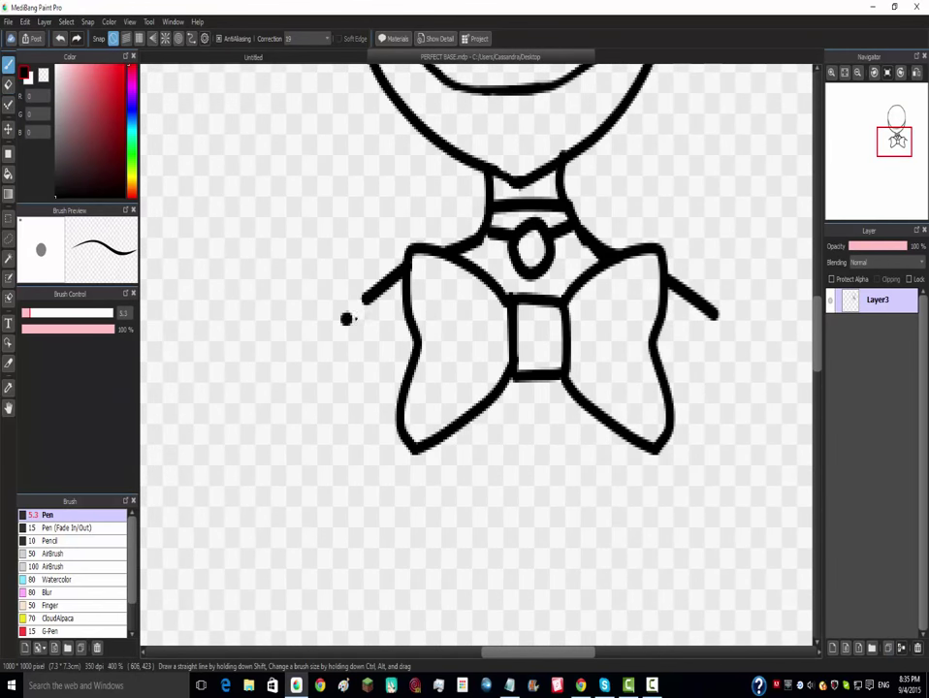
pyautogui.scroll(-1, 668, 286)
pyautogui.scroll(1, 710, 303)
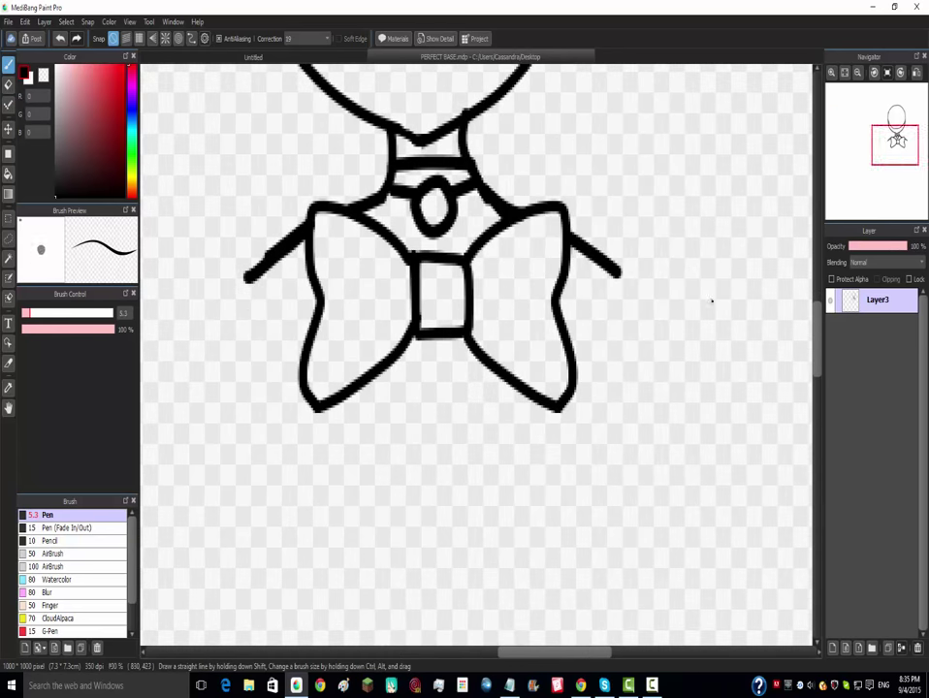
pyautogui.scroll(-1, 622, 433)
pyautogui.scroll(-2, 581, 348)
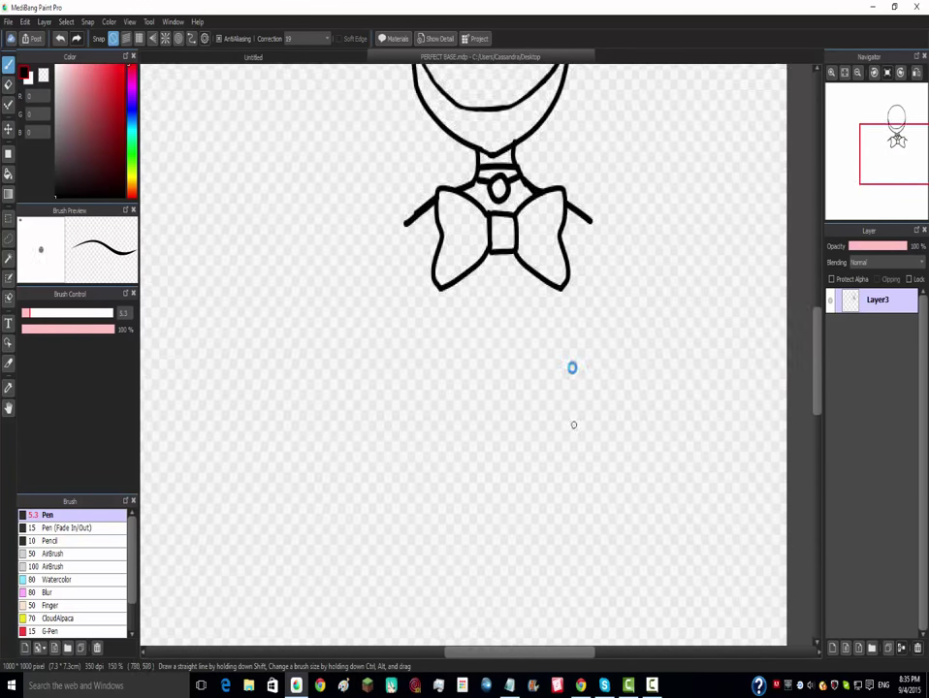
pyautogui.scroll(2, 572, 367)
pyautogui.scroll(-2, 593, 189)
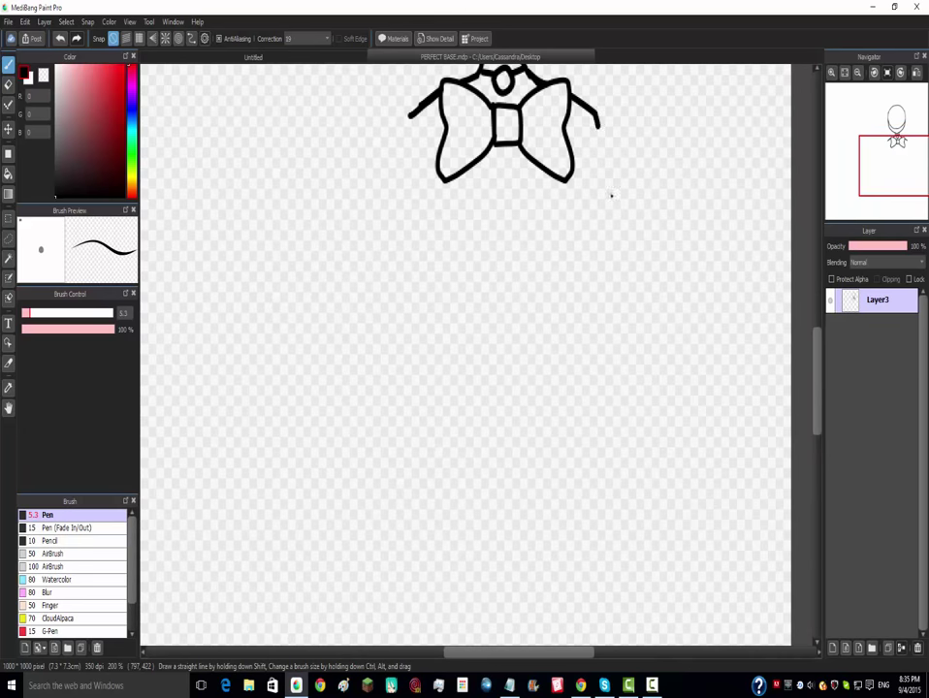
pyautogui.moveTo(596, 114); pyautogui.dragTo(645, 332)
pyautogui.scroll(-4, 539, 225)
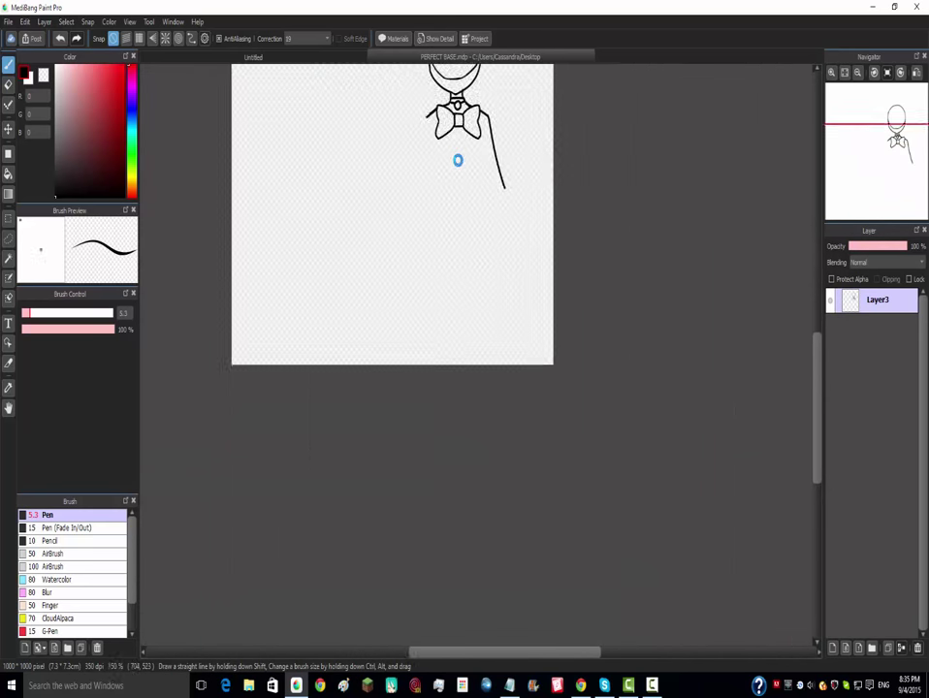
pyautogui.scroll(2, 454, 151)
pyautogui.hotkey('ctrl', 'z')
# - Draw outer arm lines straight down from both shoulders, bending the left one inward at the elbow to form the forearm
pyautogui.scroll(2, 529, 129)
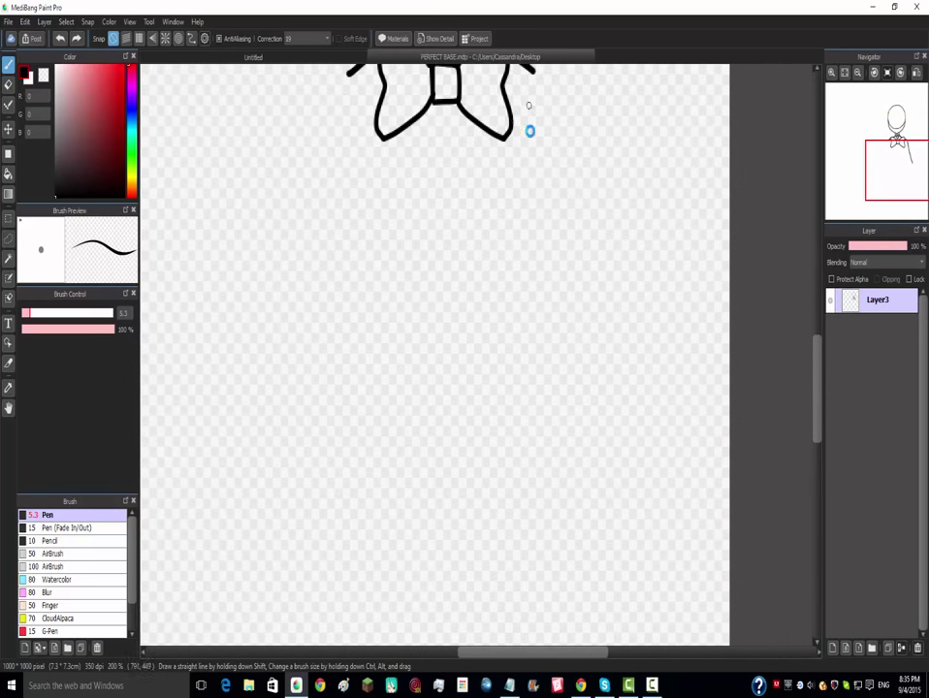
pyautogui.scroll(-1, 531, 93)
pyautogui.scroll(2, 528, 150)
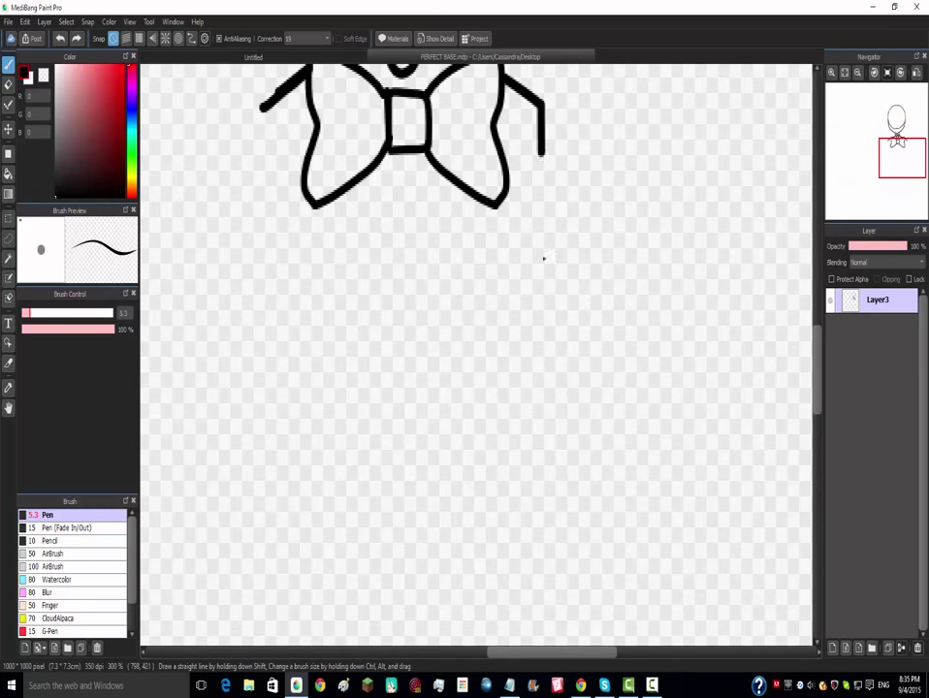
pyautogui.keyDown('shift'); pyautogui.click(541, 308); pyautogui.keyUp('shift')
pyautogui.moveTo(260, 107); pyautogui.dragTo(250, 284)
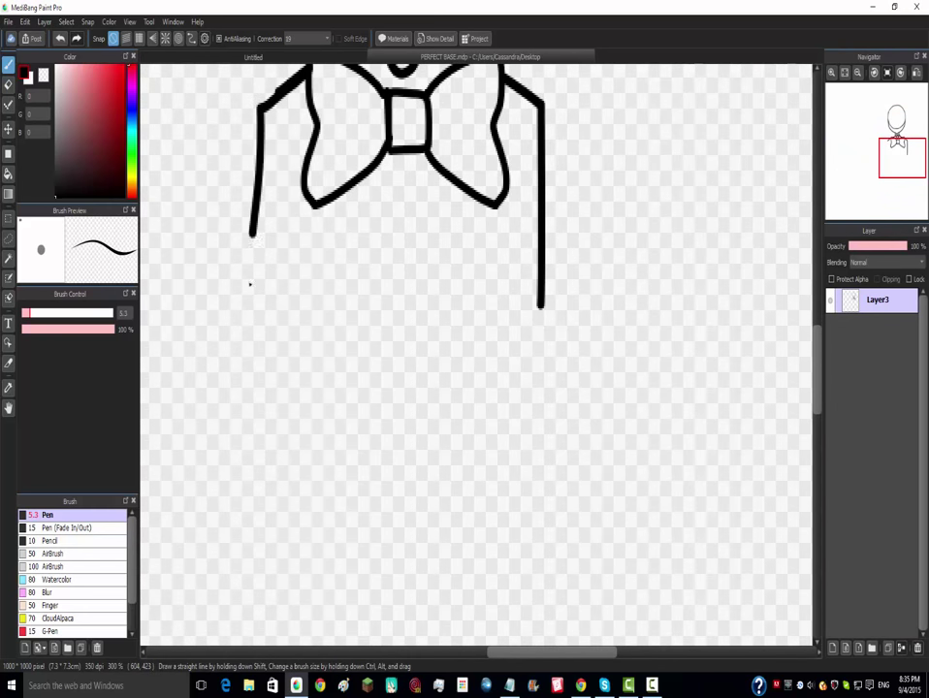
pyautogui.hotkey('ctrl', 'z')
pyautogui.moveTo(267, 161)
pyautogui.mouseDown()
pyautogui.moveTo(266, 312)
pyautogui.moveTo(356, 407)
pyautogui.mouseUp()
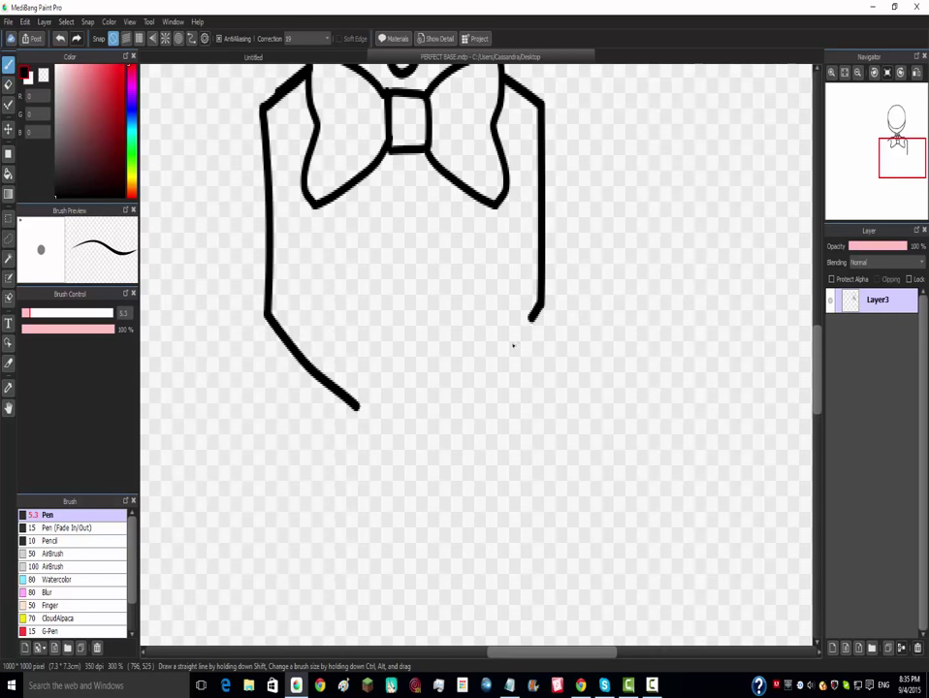
# - Draw the right arm's outer forearm line slanting inward from the elbow, undoing the first attempt
pyautogui.moveTo(513, 345); pyautogui.dragTo(441, 397)
pyautogui.hotkey('ctrl', 'z')
pyautogui.moveTo(484, 373); pyautogui.dragTo(542, 308)
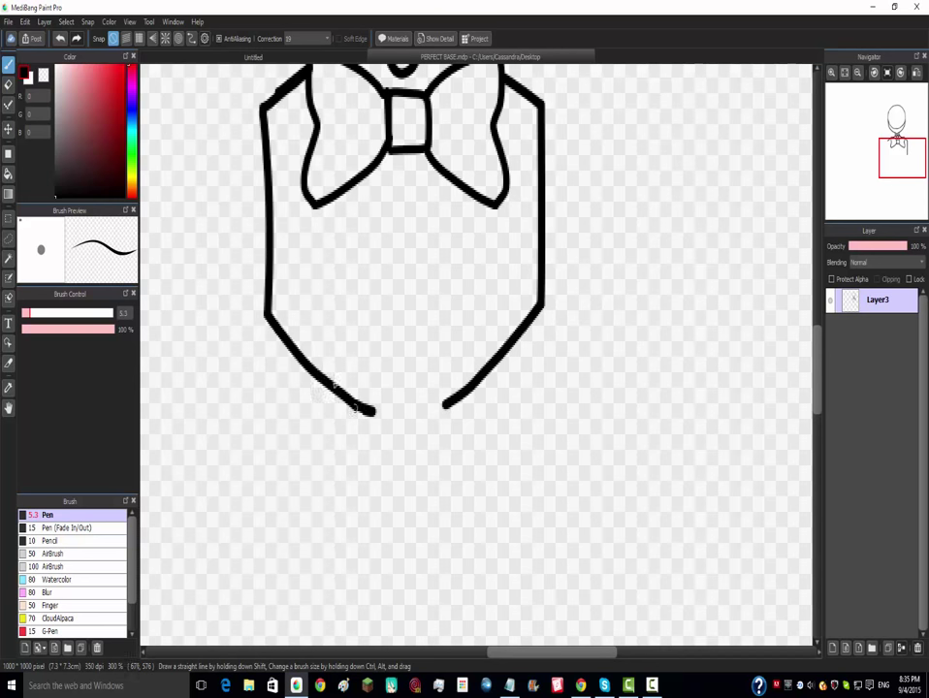
pyautogui.scroll(-3, 331, 370)
pyautogui.scroll(5, 335, 362)
pyautogui.scroll(-3, 378, 318)
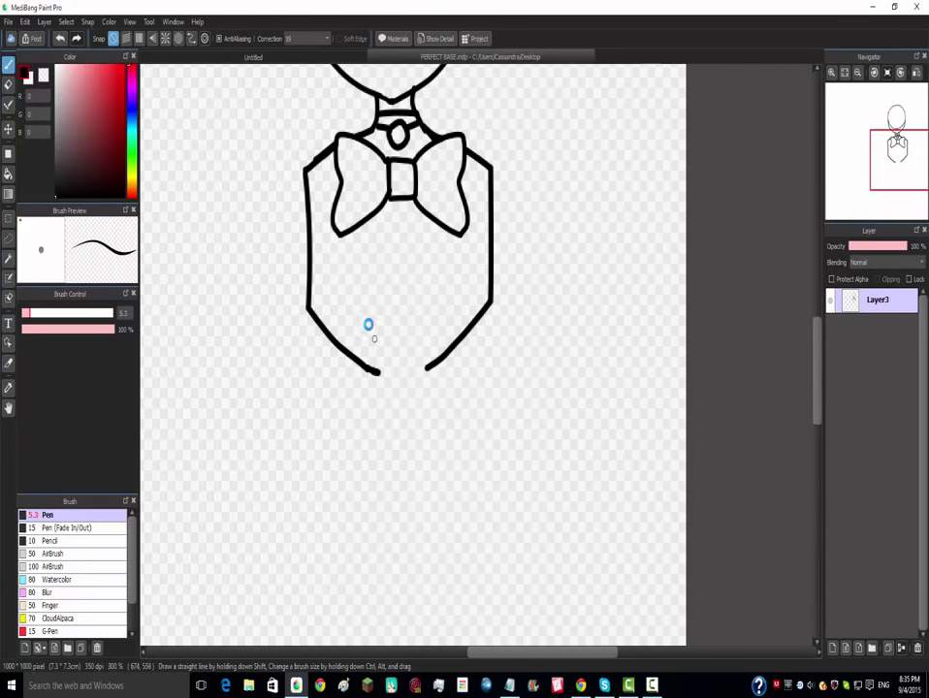
pyautogui.scroll(1, 368, 325)
pyautogui.moveTo(317, 165)
pyautogui.mouseDown()
pyautogui.moveTo(305, 287)
pyautogui.moveTo(295, 287)
pyautogui.moveTo(349, 284)
pyautogui.mouseUp()
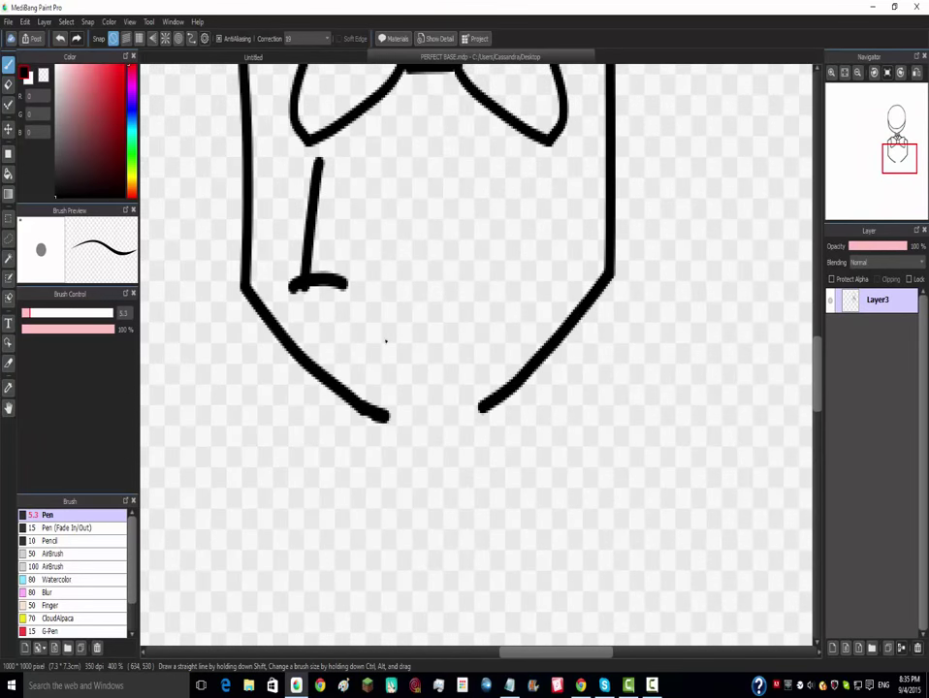
pyautogui.hotkey('ctrl', 'z')
pyautogui.hotkey('ctrl', 'z')
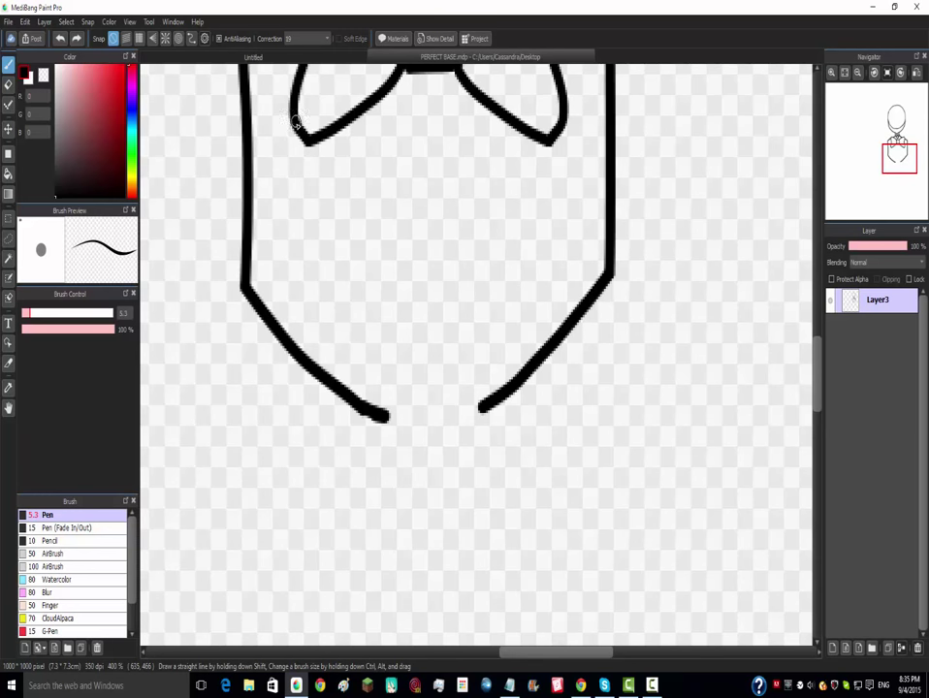
# - Draw the left arm's inner line down from the bow loop and a curved inner forearm line, redoing the first forearm stroke
pyautogui.moveTo(296, 125)
pyautogui.mouseDown()
pyautogui.moveTo(291, 243)
pyautogui.moveTo(374, 371)
pyautogui.mouseUp()
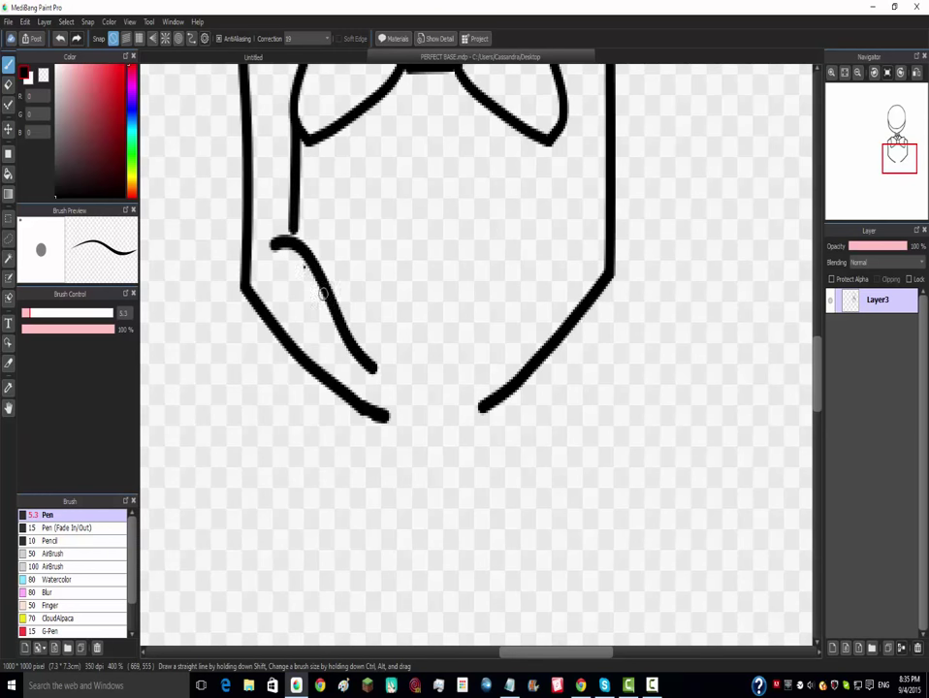
pyautogui.hotkey('ctrl', 'z')
pyautogui.moveTo(282, 255)
pyautogui.mouseDown()
pyautogui.moveTo(330, 283)
pyautogui.moveTo(395, 380)
pyautogui.mouseUp()
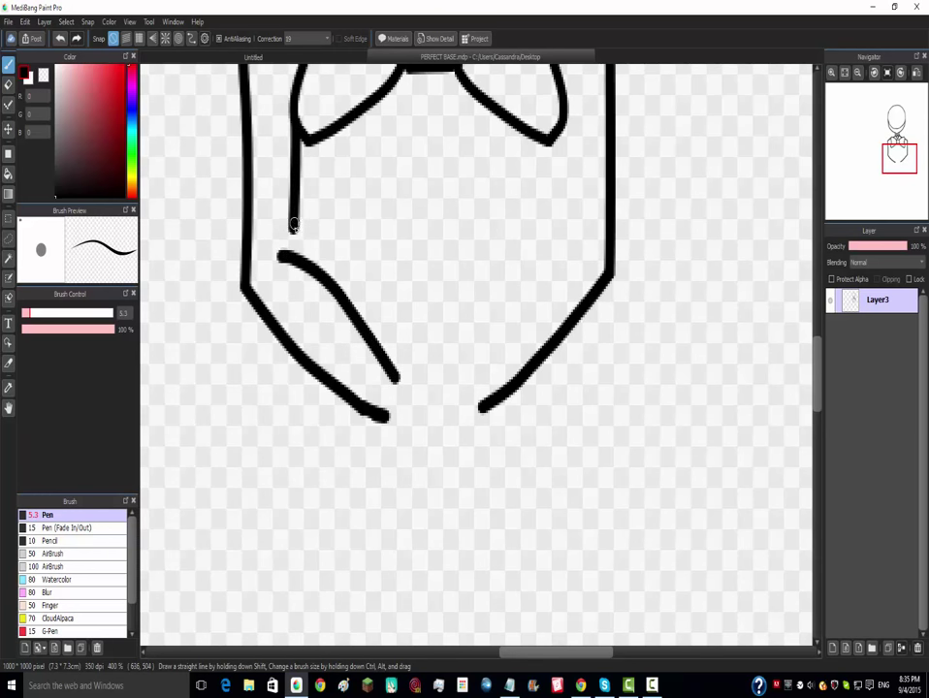
pyautogui.moveTo(293, 229); pyautogui.dragTo(291, 253)
# - Draw the right arm's curved inner forearm line and join it to the bow loop's lower tip
pyautogui.moveTo(472, 371)
pyautogui.mouseDown()
pyautogui.moveTo(494, 322)
pyautogui.moveTo(570, 255)
pyautogui.mouseUp()
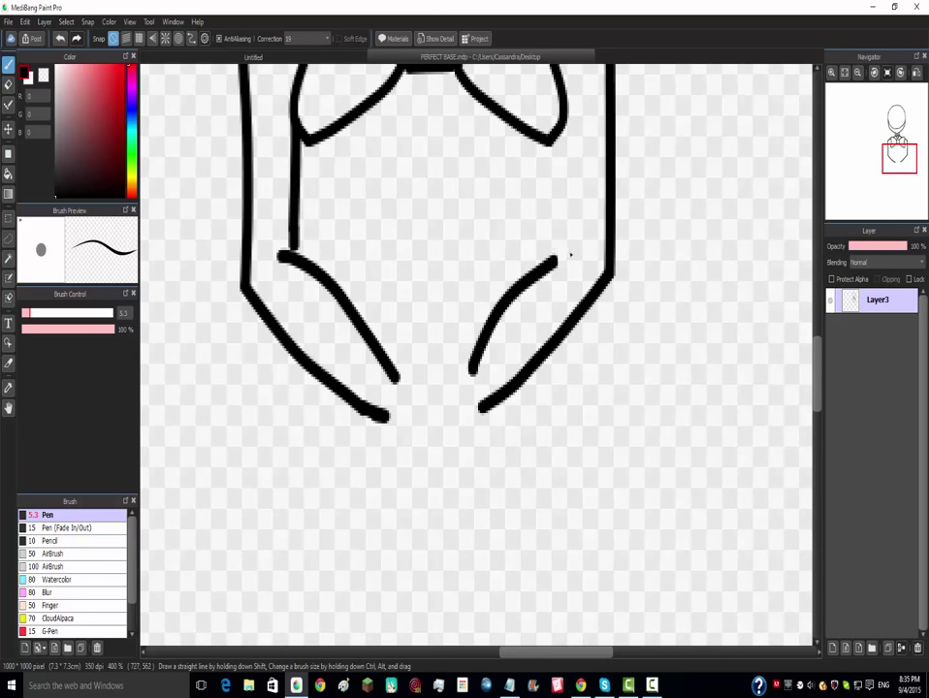
pyautogui.scroll(-1, 570, 255)
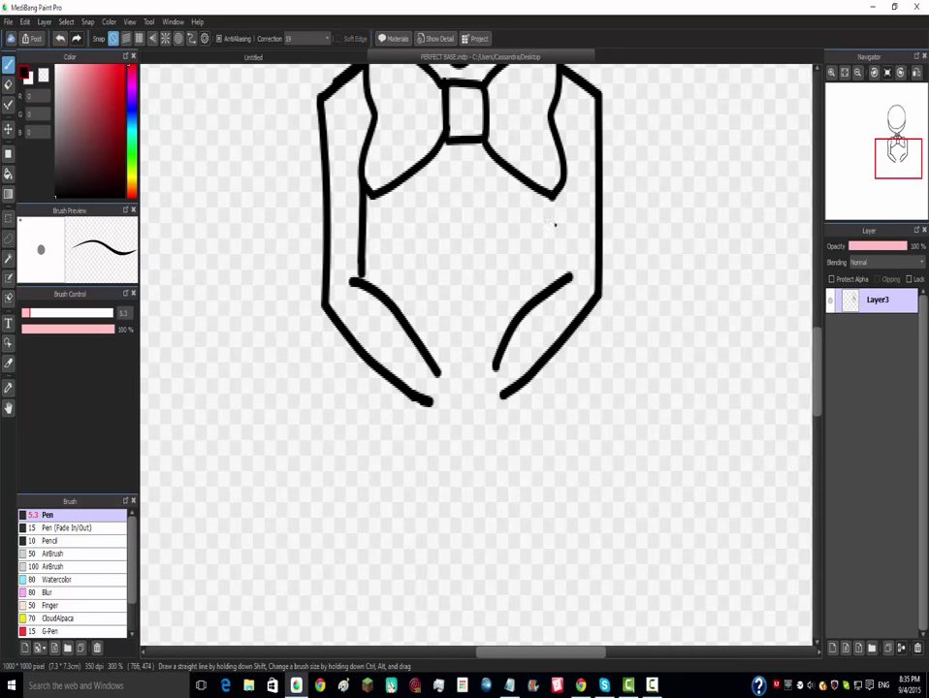
pyautogui.moveTo(552, 198); pyautogui.dragTo(559, 280)
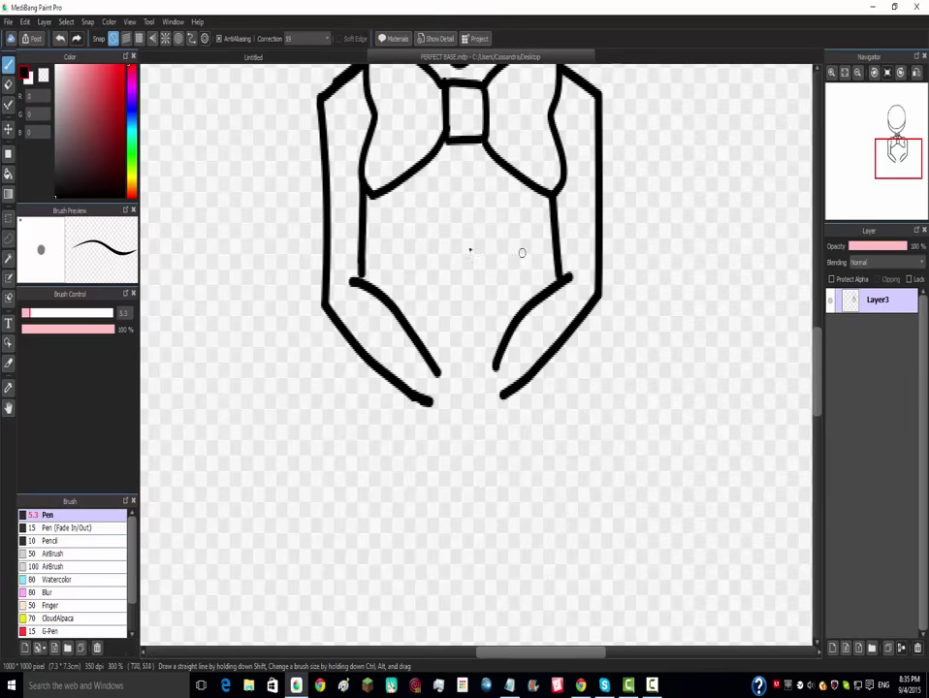
# - Redraw the left inner upper-arm line from the bow loop's tip, erase the old line beside it, and repair the elbow stub
pyautogui.scroll(3, 372, 242)
pyautogui.moveTo(362, 146); pyautogui.dragTo(361, 330)
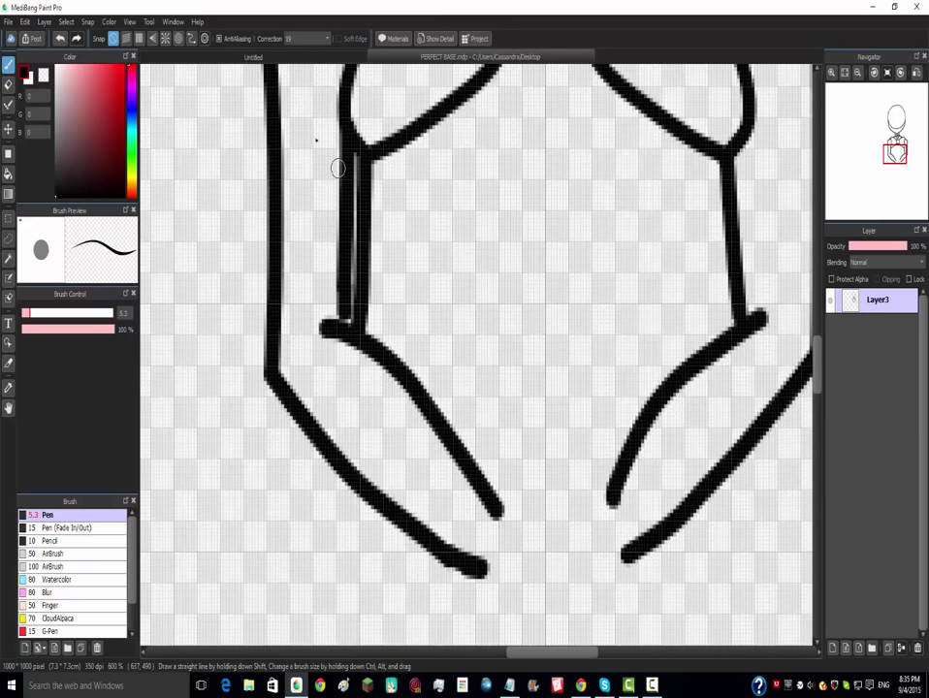
pyautogui.press('e')
pyautogui.moveTo(341, 158)
pyautogui.mouseDown()
pyautogui.moveTo(342, 315)
pyautogui.moveTo(326, 269)
pyautogui.mouseUp()
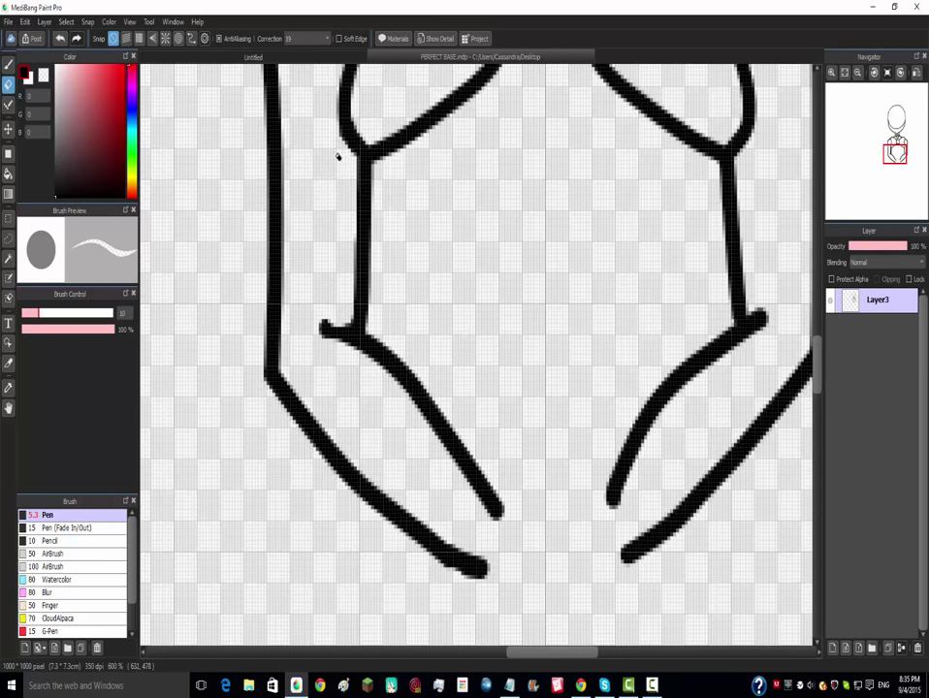
pyautogui.click(8, 63)
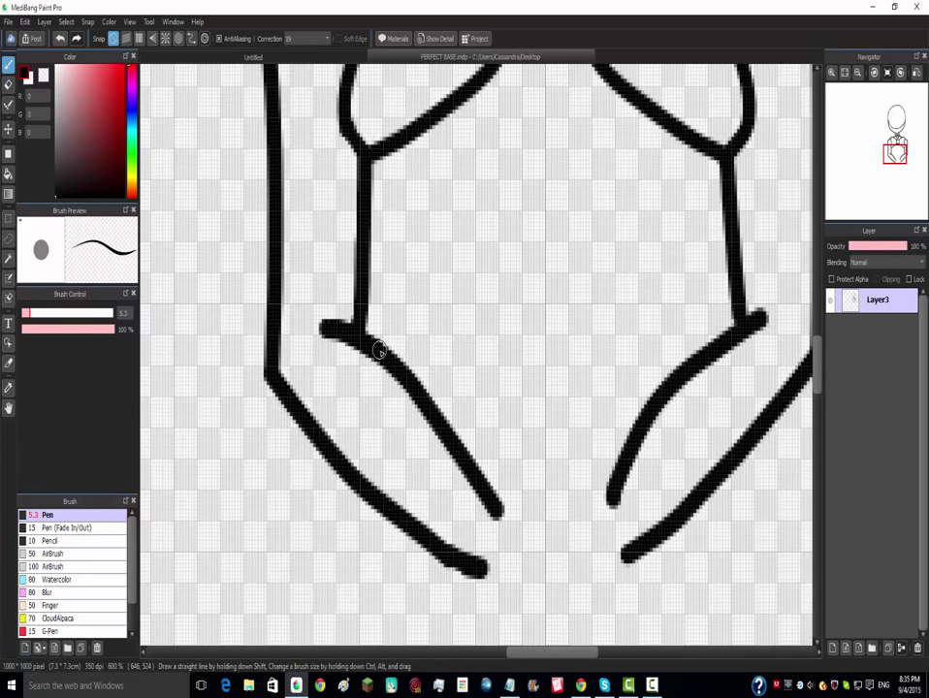
# - Draw curved chest lines inward from the undersides of both bow loops and extend them downward as the torso's sides
pyautogui.scroll(-3, 468, 366)
pyautogui.scroll(4, 546, 357)
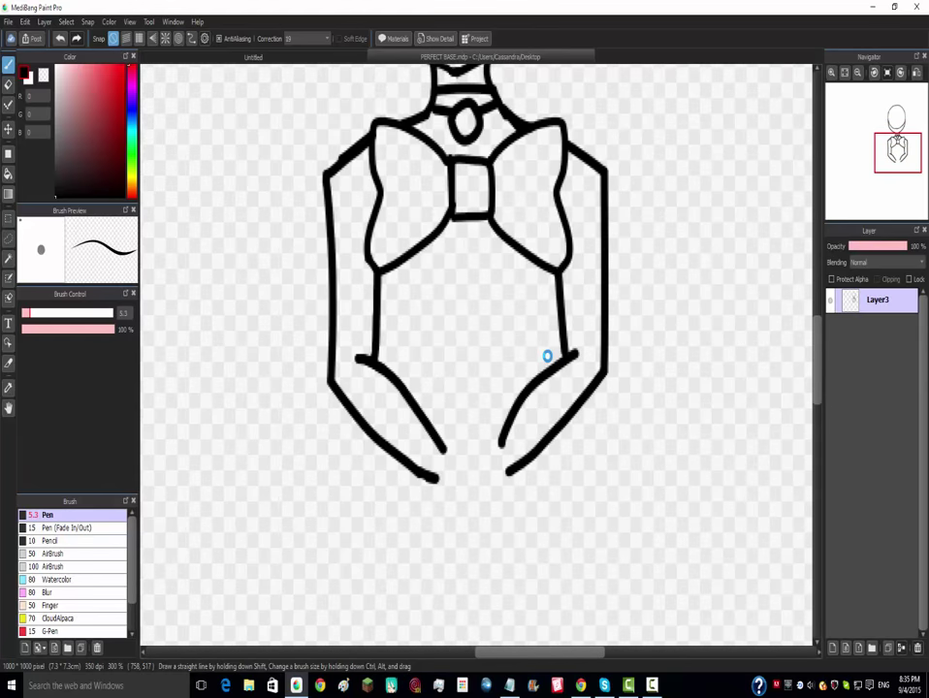
pyautogui.scroll(-3, 470, 271)
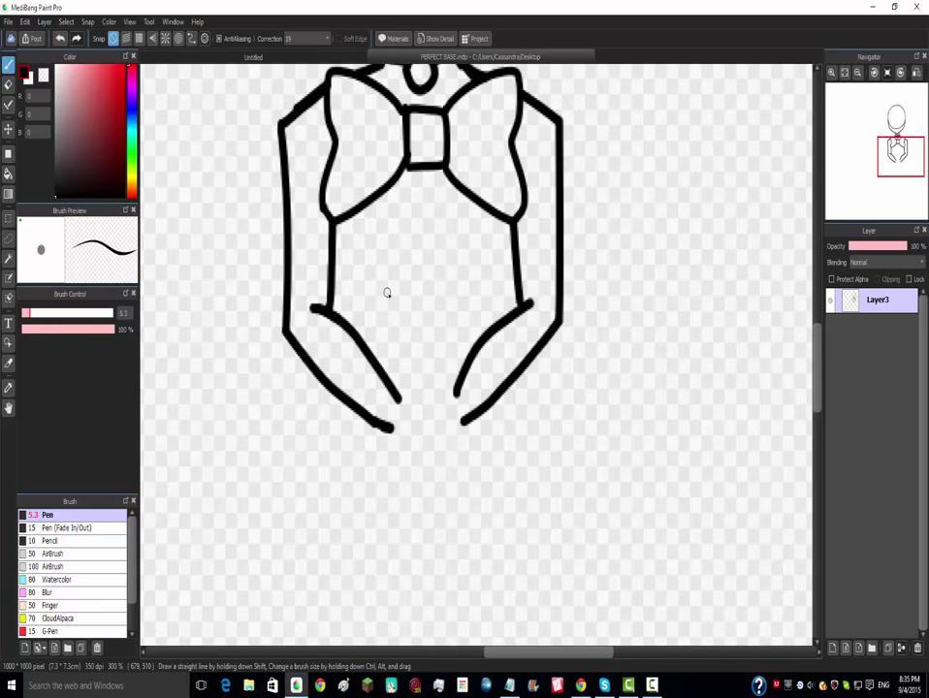
pyautogui.scroll(4, 393, 252)
pyautogui.moveTo(606, 199); pyautogui.dragTo(583, 263)
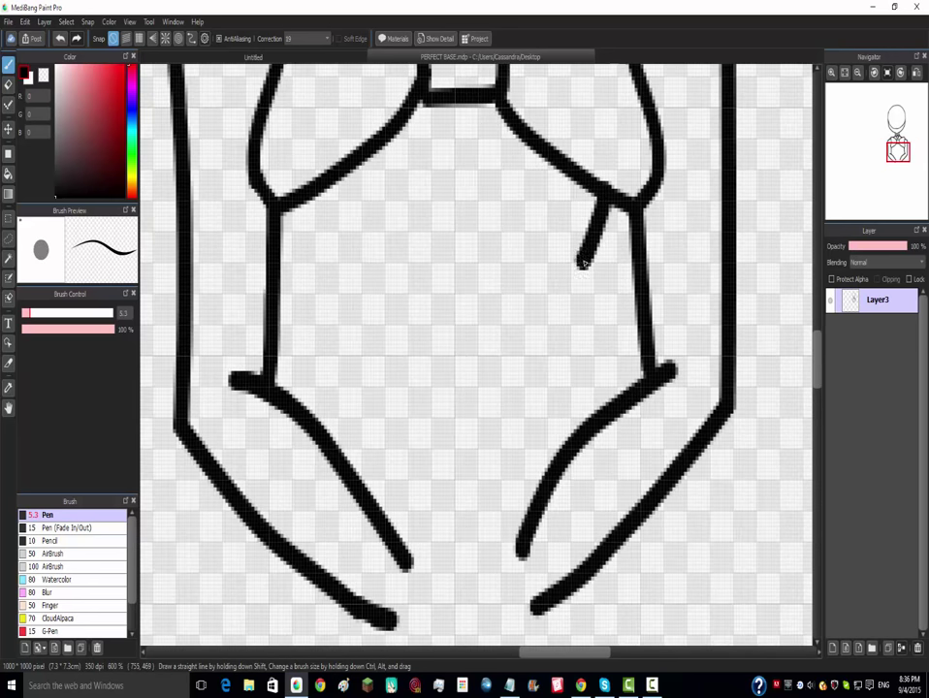
pyautogui.moveTo(315, 194)
pyautogui.mouseDown()
pyautogui.moveTo(324, 228)
pyautogui.moveTo(356, 274)
pyautogui.mouseUp()
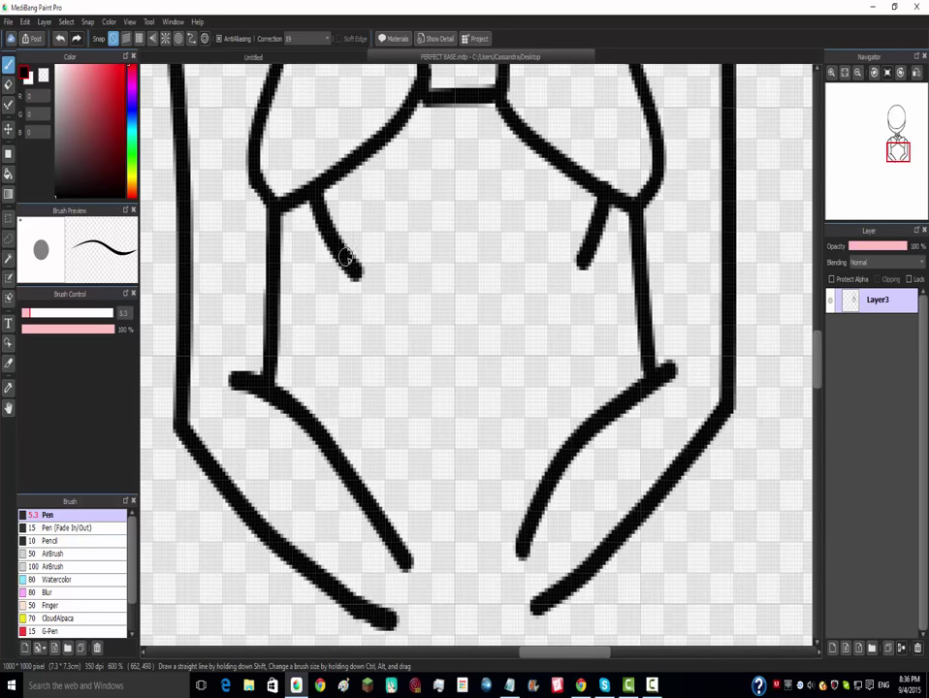
pyautogui.moveTo(583, 269)
pyautogui.mouseDown()
pyautogui.moveTo(567, 280)
pyautogui.moveTo(589, 256)
pyautogui.moveTo(567, 280)
pyautogui.mouseUp()
pyautogui.hotkey('ctrl', 'z')
pyautogui.hotkey('ctrl', 'z')
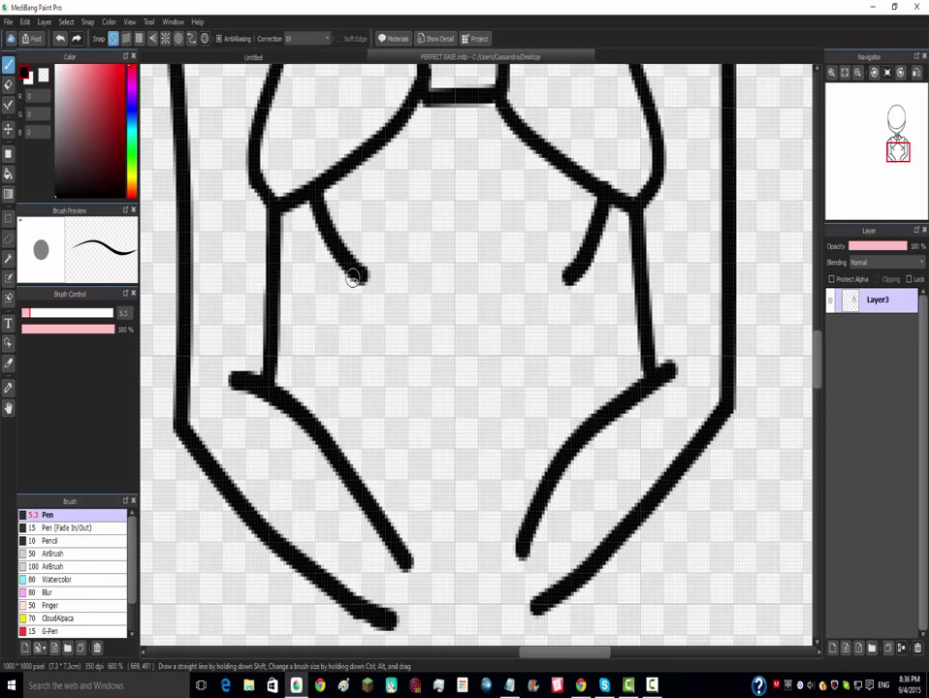
pyautogui.moveTo(354, 278)
pyautogui.mouseDown()
pyautogui.moveTo(360, 309)
pyautogui.moveTo(343, 435)
pyautogui.mouseUp()
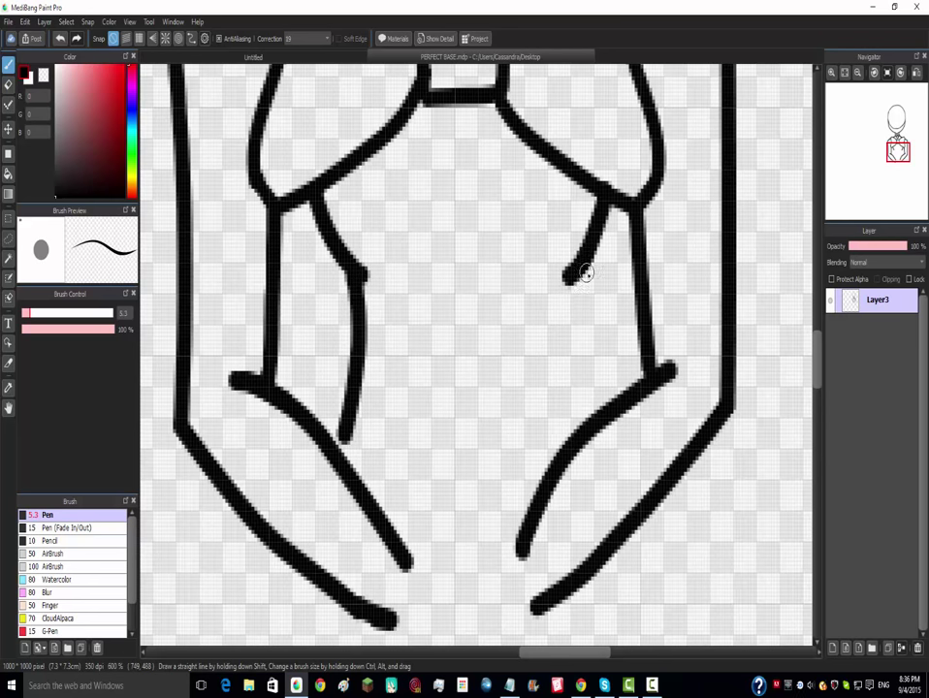
pyautogui.moveTo(586, 273); pyautogui.dragTo(598, 411)
# - Examine the arm and torso lines of the figure at several zoom levels
pyautogui.scroll(-6, 573, 348)
pyautogui.scroll(4, 576, 345)
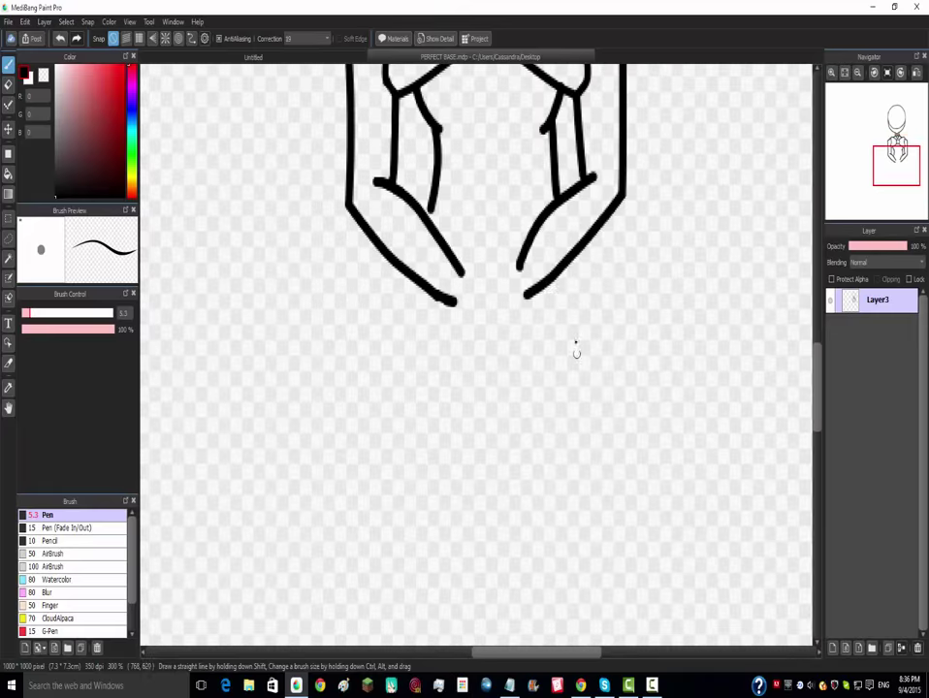
pyautogui.scroll(1, 514, 244)
pyautogui.scroll(-2, 464, 244)
pyautogui.scroll(2, 466, 244)
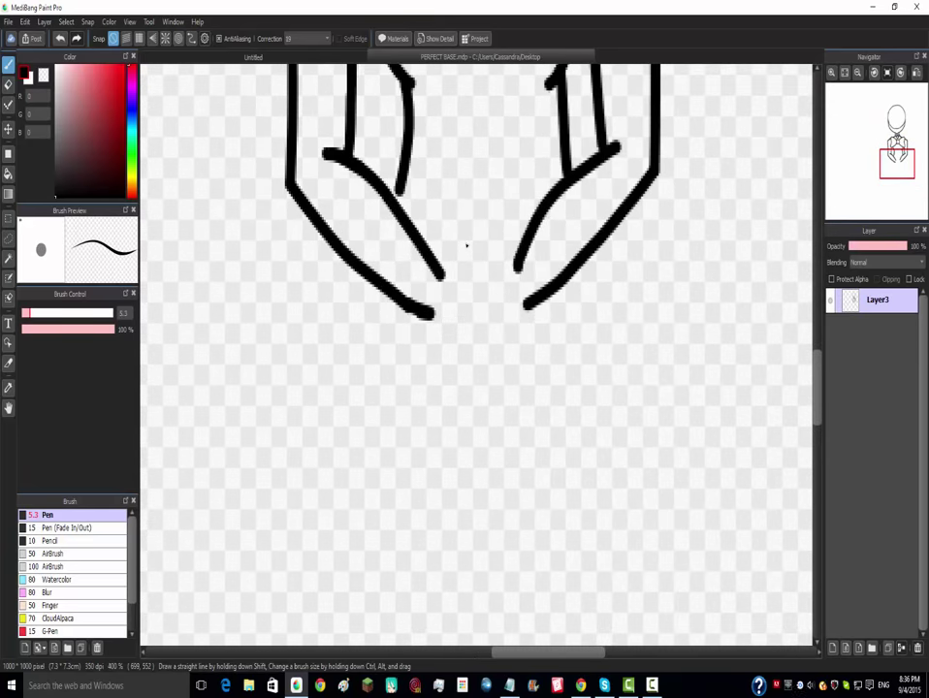
pyautogui.scroll(1, 470, 240)
pyautogui.scroll(-3, 477, 223)
pyautogui.scroll(3, 435, 203)
pyautogui.scroll(-3, 364, 208)
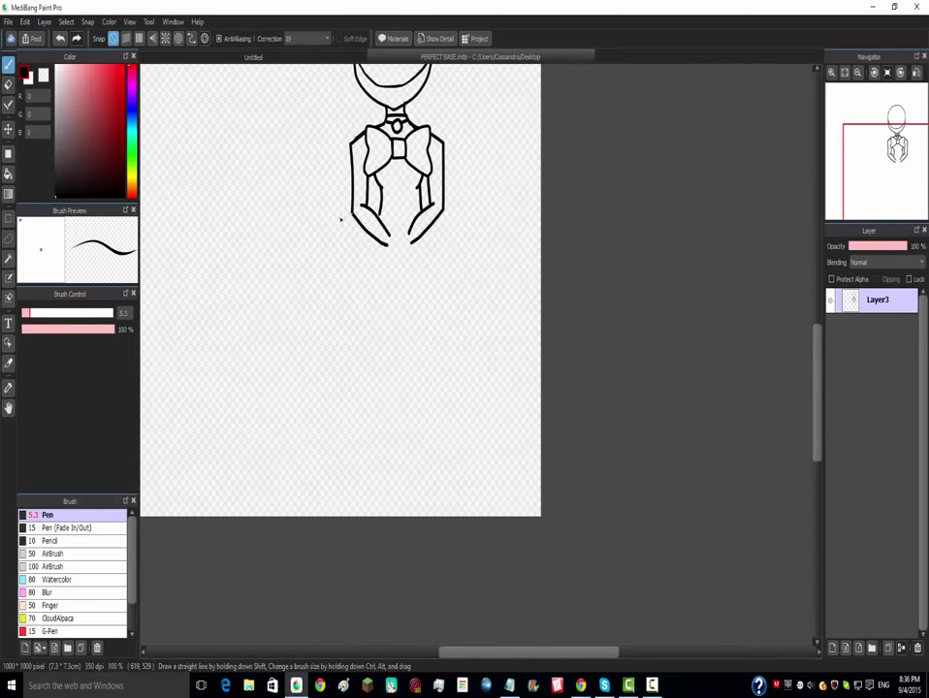
pyautogui.scroll(3, 342, 204)
pyautogui.scroll(-4, 348, 161)
pyautogui.scroll(4, 204, 253)
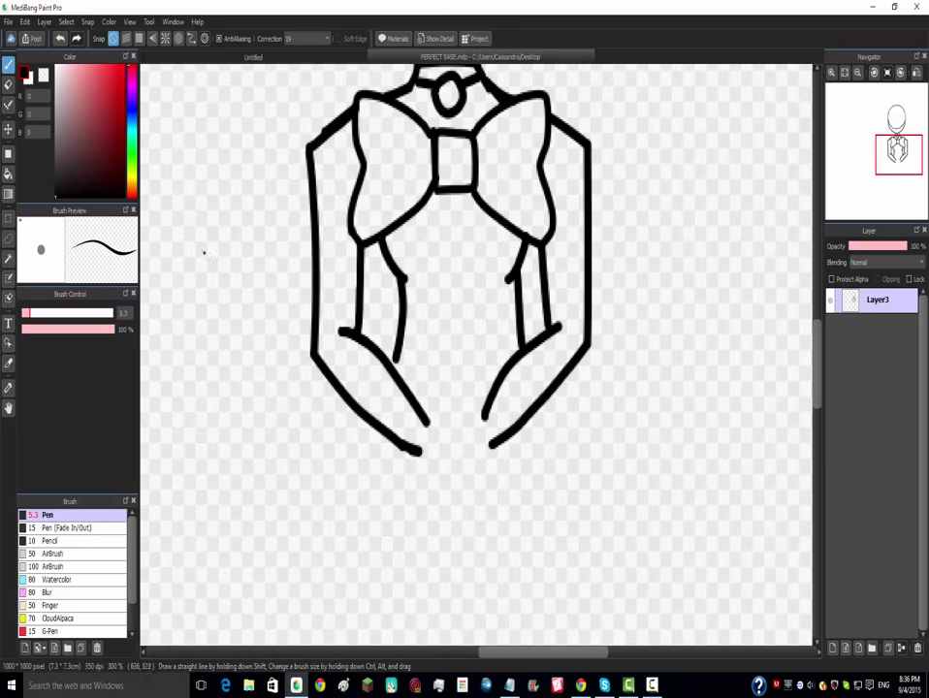
# - Erase both inward-slanting forearms below the elbows
pyautogui.press('e')
pyautogui.moveTo(346, 332)
pyautogui.mouseDown()
pyautogui.moveTo(419, 411)
pyautogui.moveTo(442, 458)
pyautogui.moveTo(424, 418)
pyautogui.moveTo(425, 463)
pyautogui.moveTo(319, 392)
pyautogui.moveTo(293, 358)
pyautogui.moveTo(368, 438)
pyautogui.moveTo(387, 451)
pyautogui.moveTo(296, 344)
pyautogui.moveTo(384, 427)
pyautogui.mouseUp()
pyautogui.moveTo(453, 441)
pyautogui.mouseDown()
pyautogui.moveTo(569, 329)
pyautogui.moveTo(555, 328)
pyautogui.moveTo(512, 361)
pyautogui.moveTo(479, 450)
pyautogui.moveTo(505, 401)
pyautogui.moveTo(489, 455)
pyautogui.moveTo(597, 333)
pyautogui.moveTo(559, 390)
pyautogui.moveTo(589, 354)
pyautogui.mouseUp()
pyautogui.scroll(-1, 410, 357)
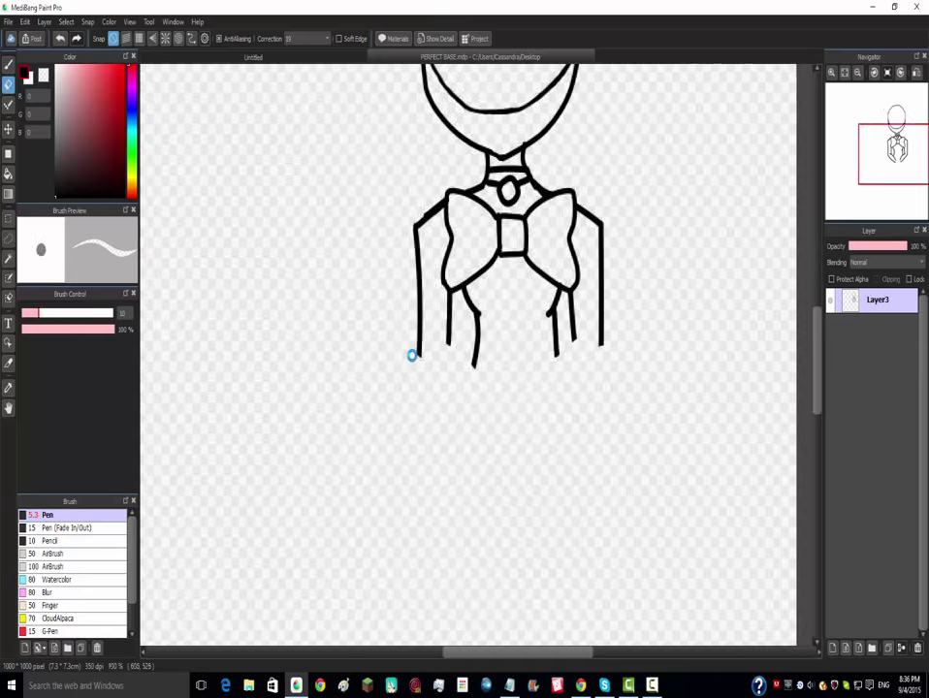
# - Draw the left forearm's outer and inner lines slanting outward from the elbow, redoing the inner line once
pyautogui.scroll(2, 504, 310)
pyautogui.click(9, 62)
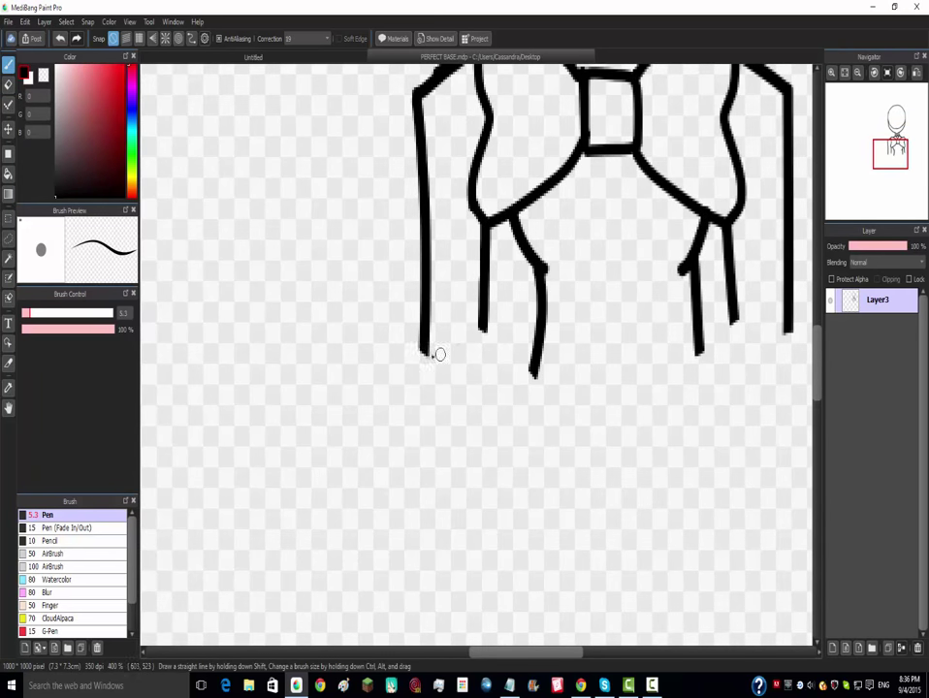
pyautogui.moveTo(421, 351); pyautogui.dragTo(341, 519)
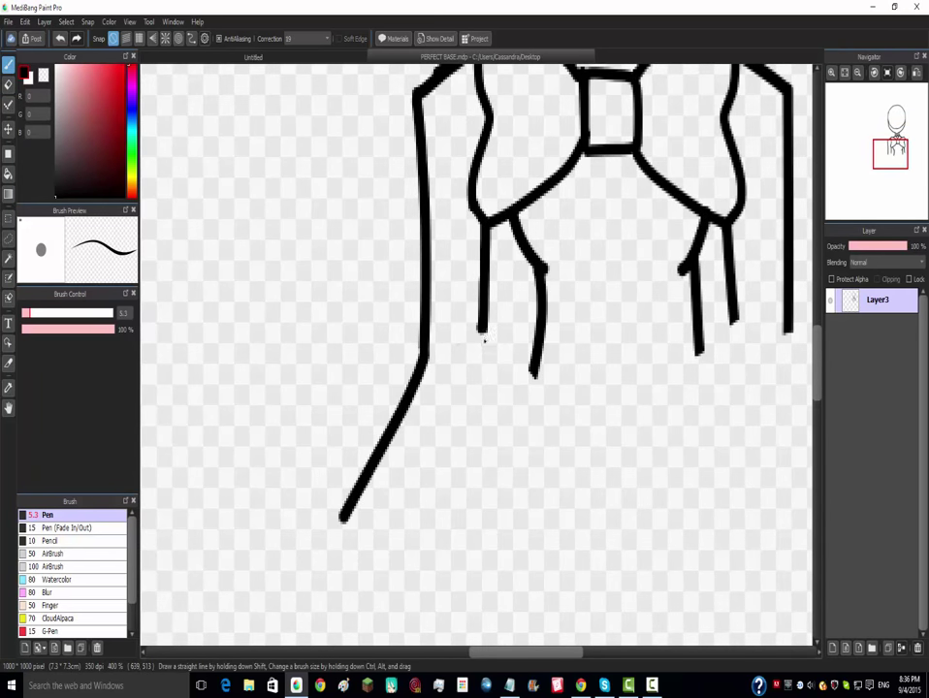
pyautogui.moveTo(482, 335)
pyautogui.mouseDown()
pyautogui.moveTo(485, 424)
pyautogui.moveTo(473, 463)
pyautogui.moveTo(399, 557)
pyautogui.mouseUp()
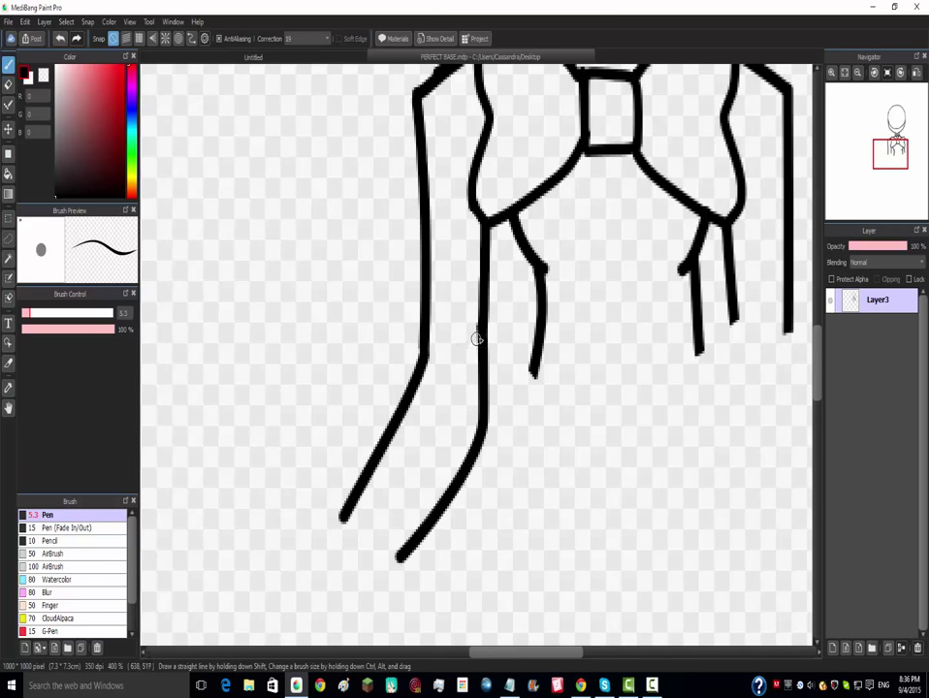
pyautogui.hotkey('ctrl', 'z')
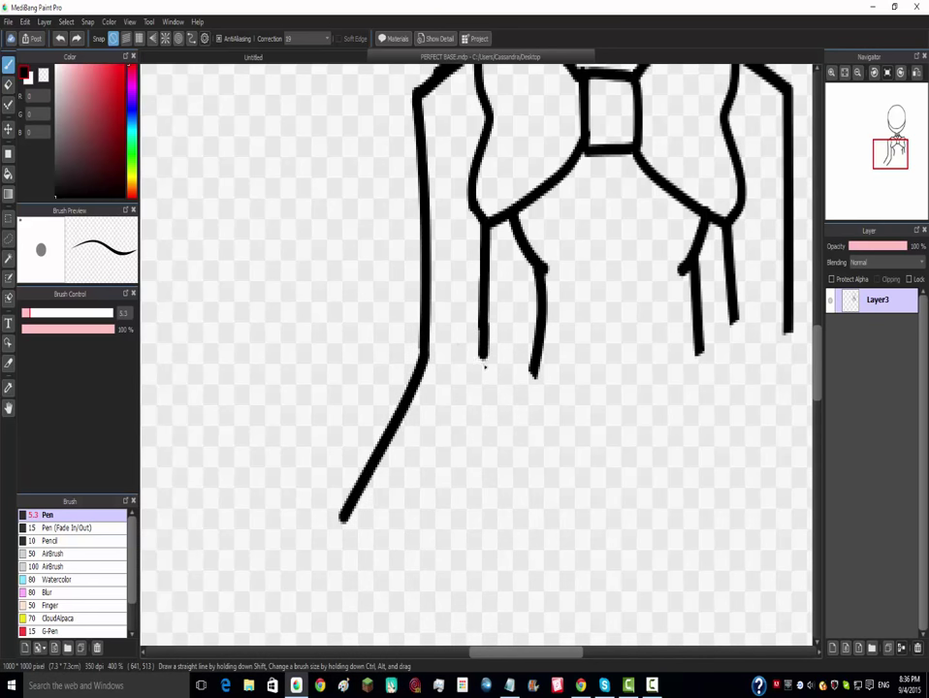
pyautogui.moveTo(485, 367)
pyautogui.mouseDown()
pyautogui.moveTo(469, 410)
pyautogui.moveTo(380, 544)
pyautogui.mouseUp()
# - Draw the right forearm's outer and inner lines slanting outward from the ends of the upper-arm lines
pyautogui.scroll(-4, 452, 449)
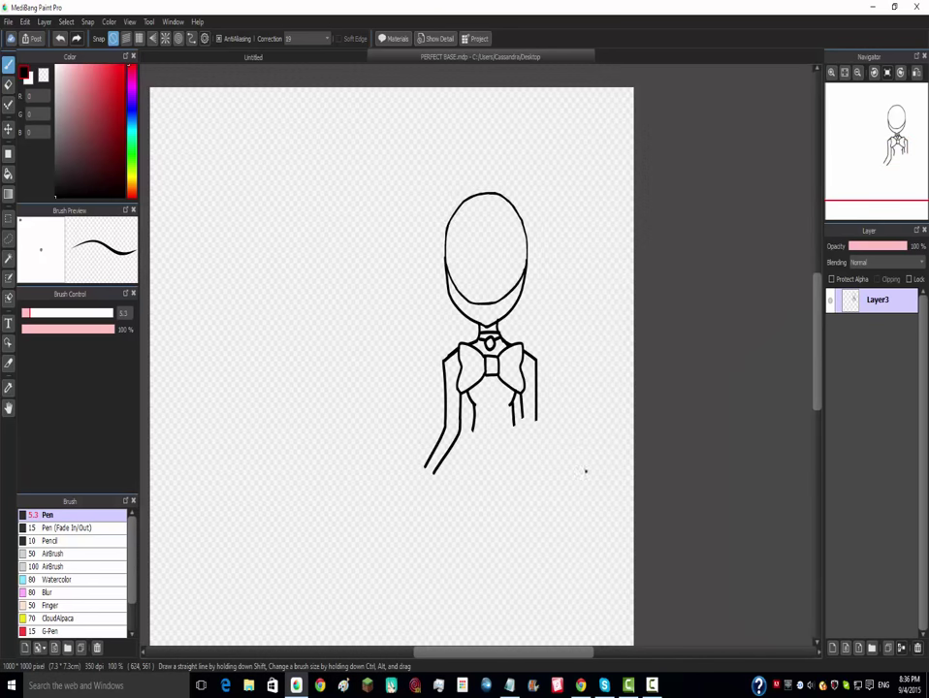
pyautogui.scroll(4, 585, 473)
pyautogui.scroll(-3, 403, 345)
pyautogui.scroll(2, 355, 345)
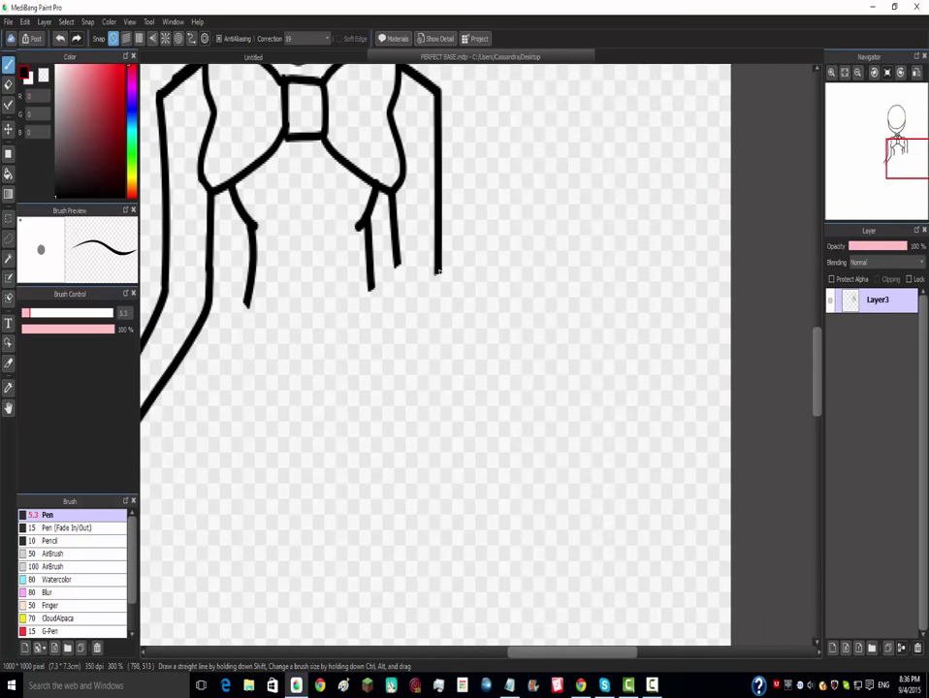
pyautogui.moveTo(438, 272)
pyautogui.mouseDown()
pyautogui.moveTo(442, 306)
pyautogui.moveTo(512, 399)
pyautogui.mouseUp()
pyautogui.moveTo(398, 263)
pyautogui.mouseDown()
pyautogui.moveTo(404, 334)
pyautogui.moveTo(422, 365)
pyautogui.moveTo(489, 424)
pyautogui.mouseUp()
pyautogui.scroll(-3, 469, 423)
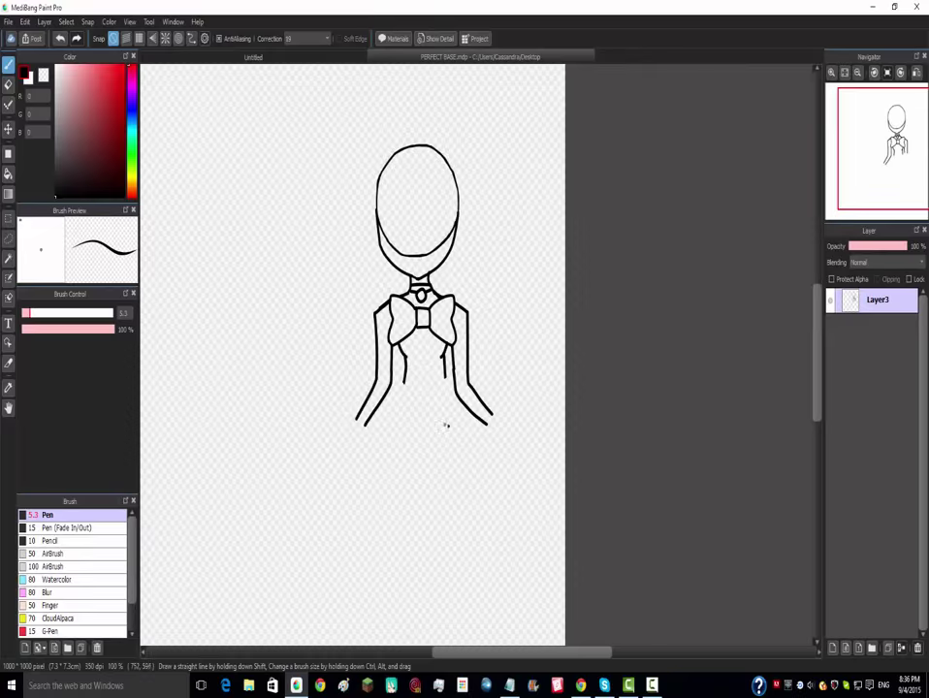
pyautogui.scroll(2, 446, 424)
pyautogui.scroll(-2, 450, 393)
# - Undo the arm and torso strokes back to the bow tie and short shoulder lines
pyautogui.hotkey('ctrl', 'z')
pyautogui.hotkey('ctrl', 'z')
pyautogui.hotkey('ctrl', 'z')
pyautogui.hotkey('ctrl', 'z')
pyautogui.hotkey('ctrl', 'z')
pyautogui.hotkey('ctrl', 'z')
pyautogui.hotkey('ctrl', 'z')
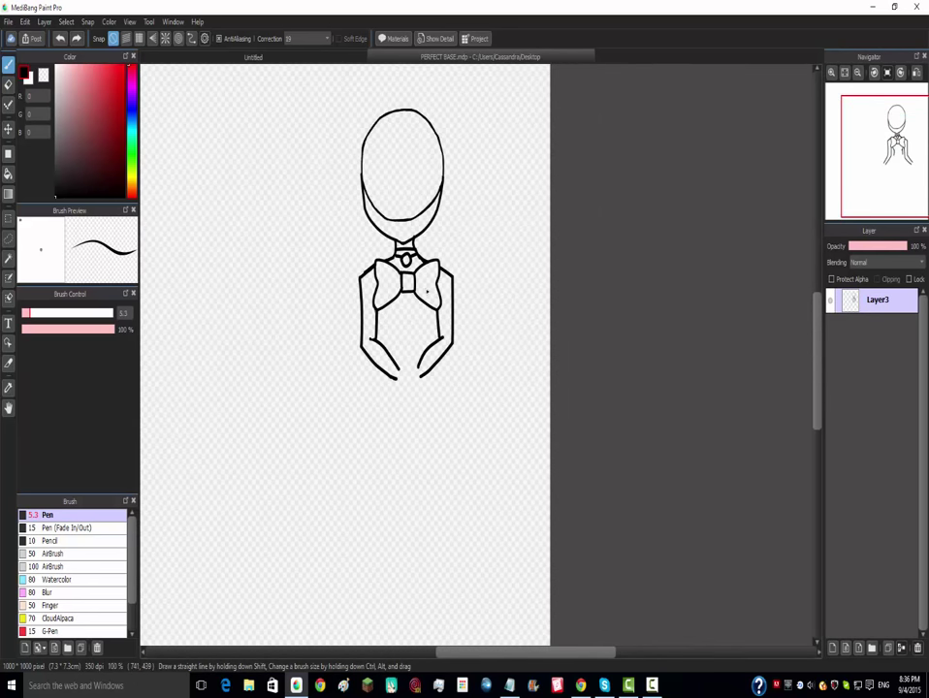
pyautogui.hotkey('ctrl', 'z')
pyautogui.hotkey('ctrl', 'z')
pyautogui.hotkey('ctrl', 'z')
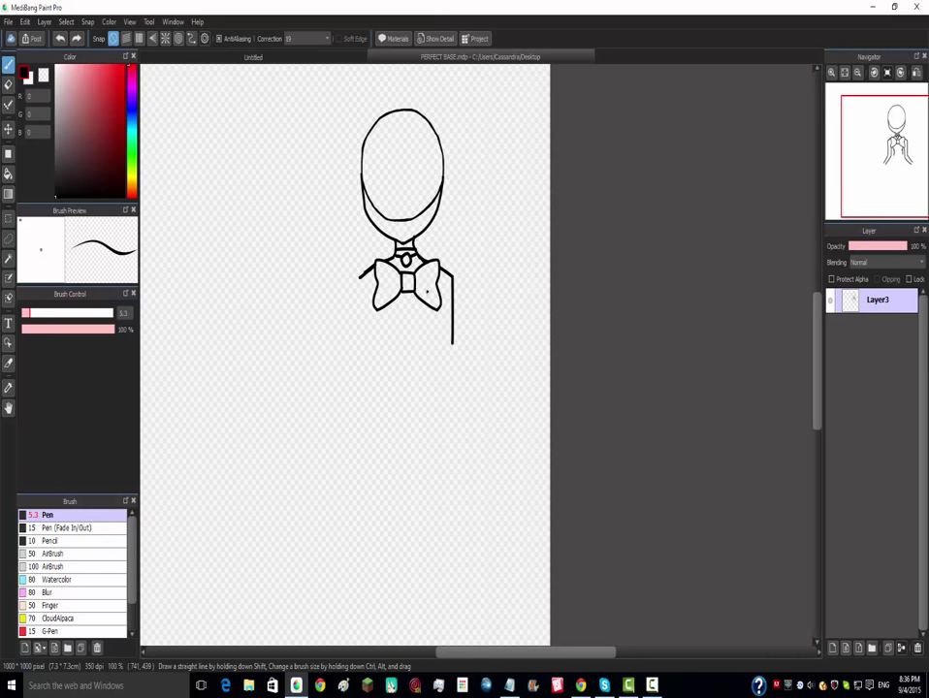
pyautogui.hotkey('ctrl', 'z')
pyautogui.scroll(2, 442, 262)
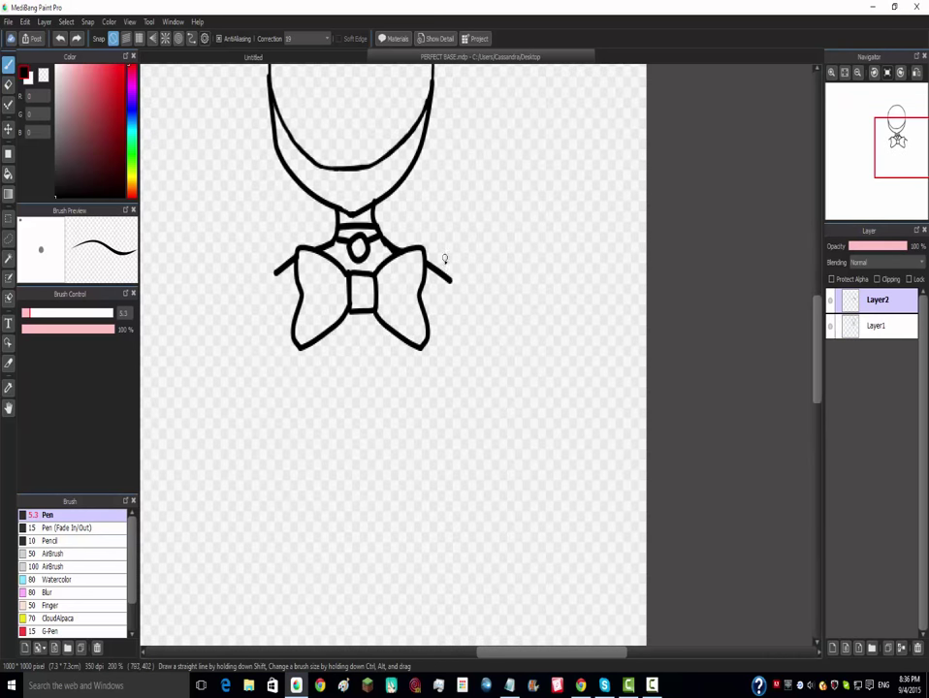
# - Cancel a transform of the bow tie layer and redo the merge into a single layer
pyautogui.hotkey('ctrl', 't')
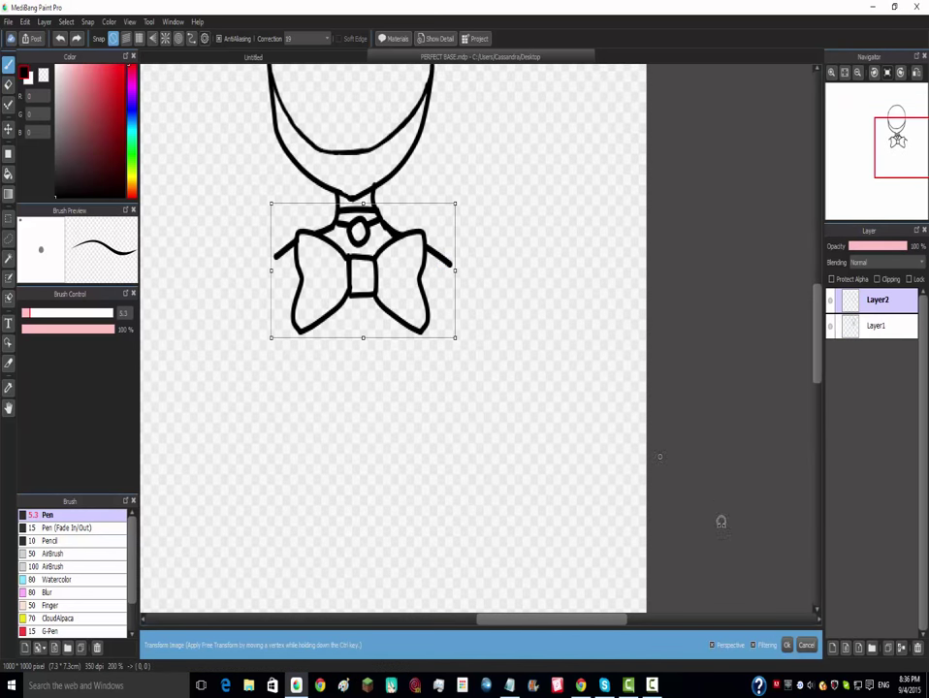
pyautogui.click(806, 647)
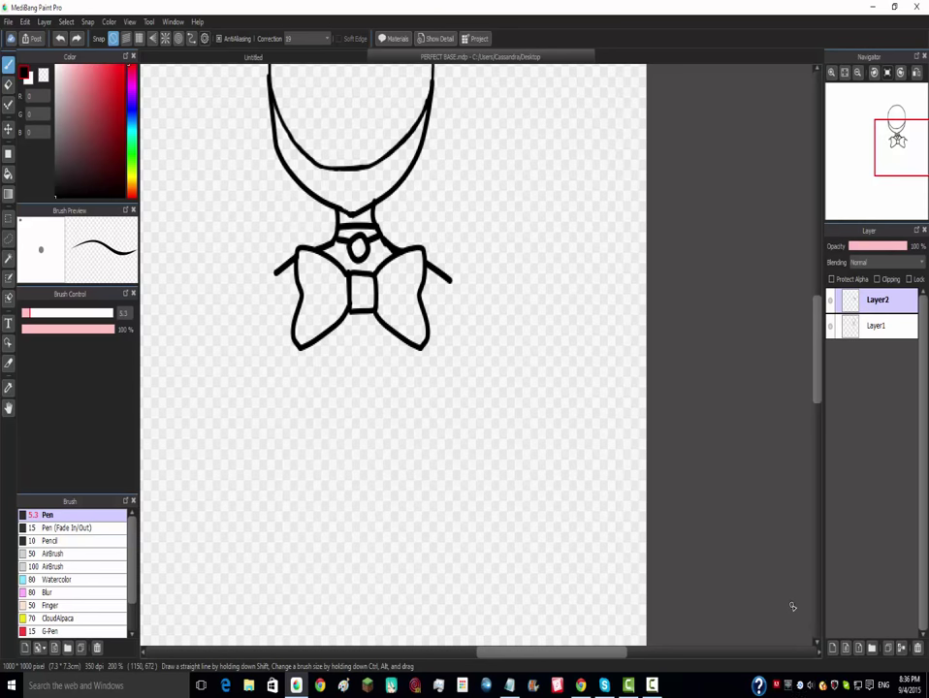
pyautogui.click(75, 40)
# - Shorten the right shoulder line by erasing its outer end
pyautogui.scroll(2, 303, 247)
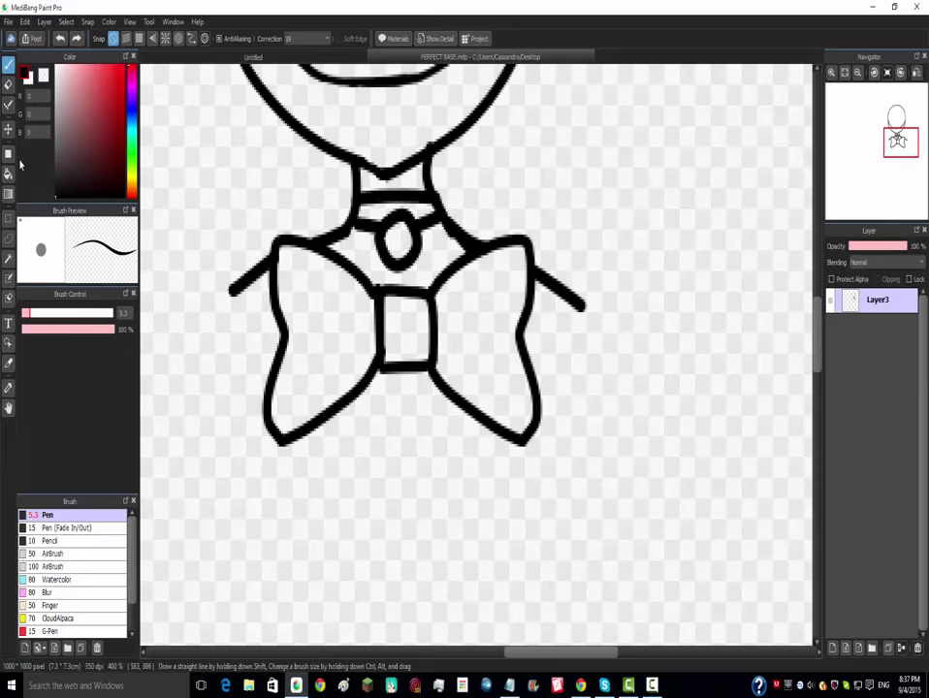
pyautogui.click(9, 84)
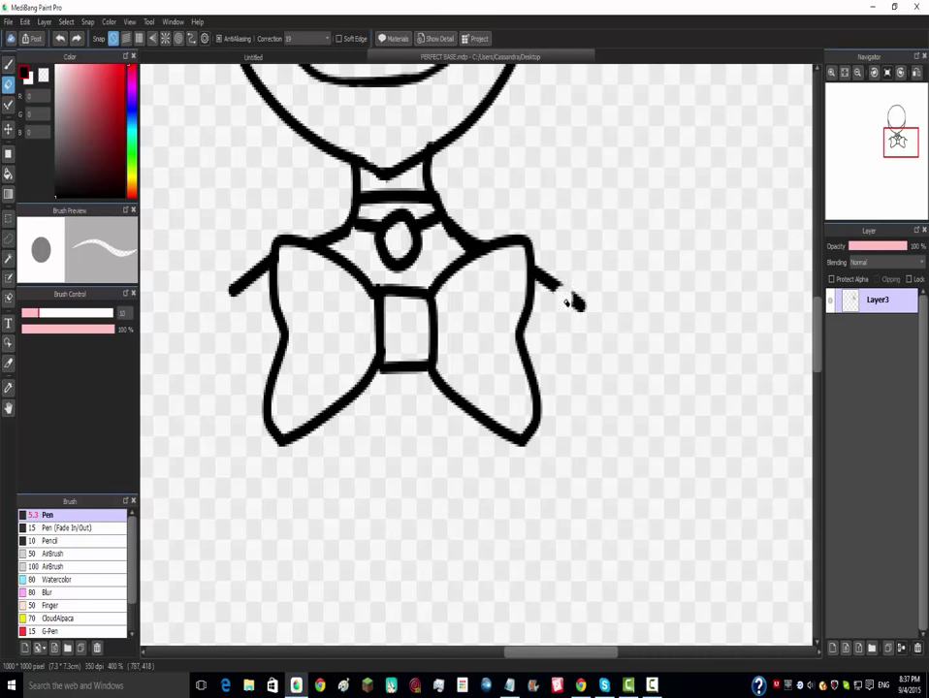
pyautogui.moveTo(568, 302)
pyautogui.mouseDown()
pyautogui.moveTo(639, 301)
pyautogui.moveTo(616, 313)
pyautogui.mouseUp()
pyautogui.scroll(-3, 587, 315)
pyautogui.scroll(2, 574, 313)
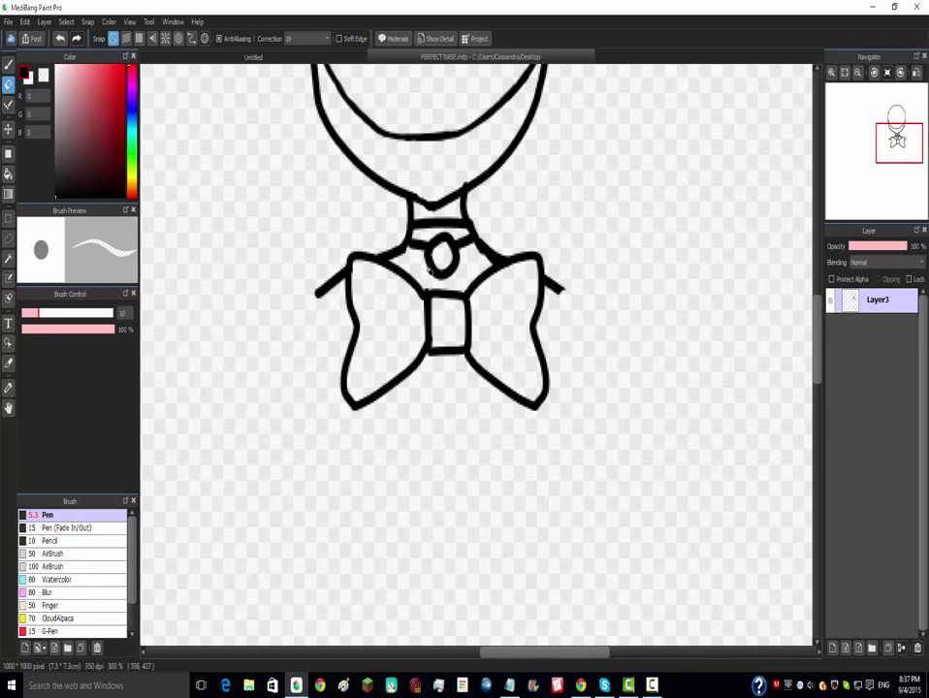
# - Draw the left arm's long outer line down from the end of the shoulder with the Pen brush
pyautogui.click(8, 65)
pyautogui.scroll(1, 369, 367)
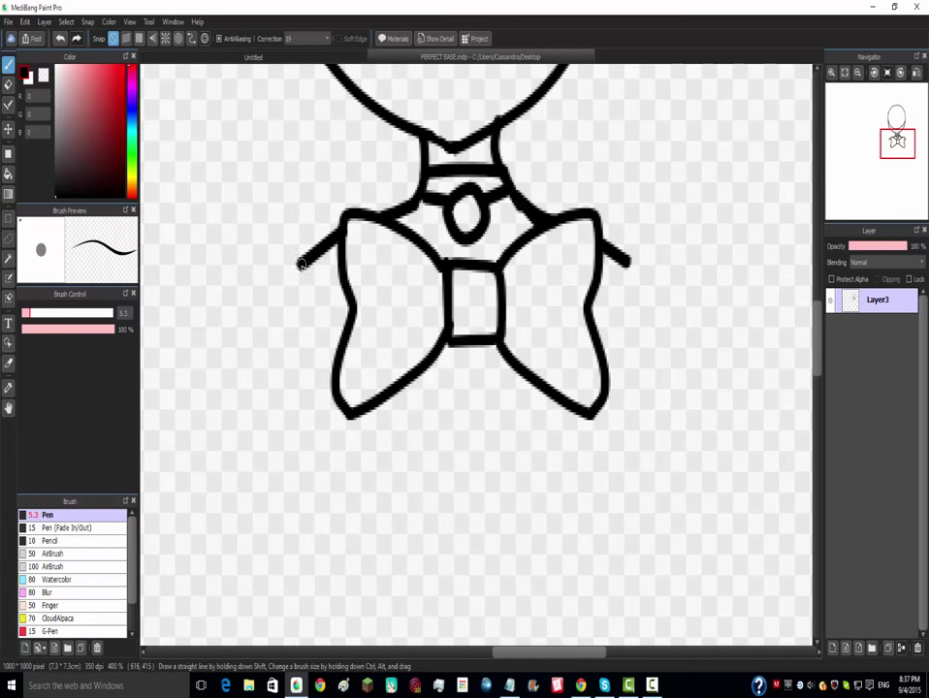
pyautogui.moveTo(294, 312); pyautogui.dragTo(312, 559)
pyautogui.scroll(-3, 320, 543)
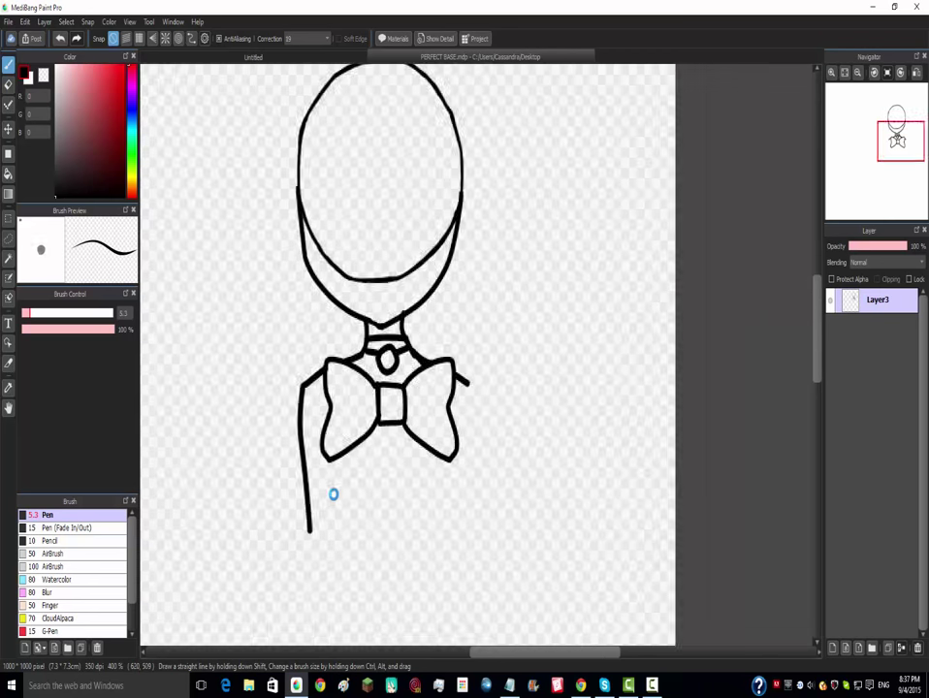
pyautogui.scroll(-2, 365, 548)
pyautogui.scroll(4, 352, 601)
pyautogui.scroll(-2, 388, 490)
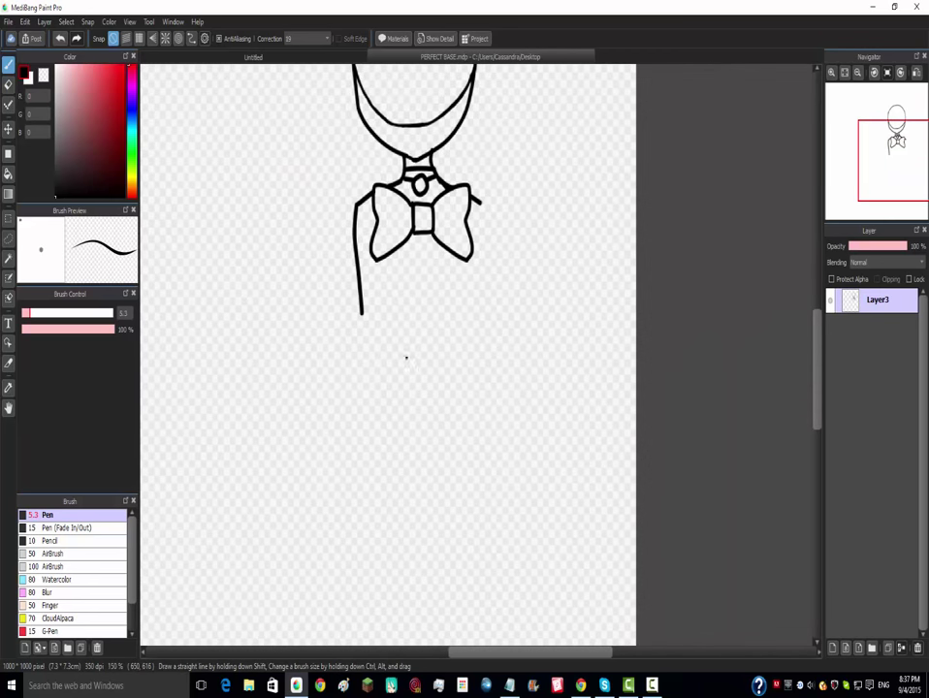
# - Draw the right arm's outer line curving inward from the shoulder, and try extending the left arm's line further down
pyautogui.scroll(1, 406, 357)
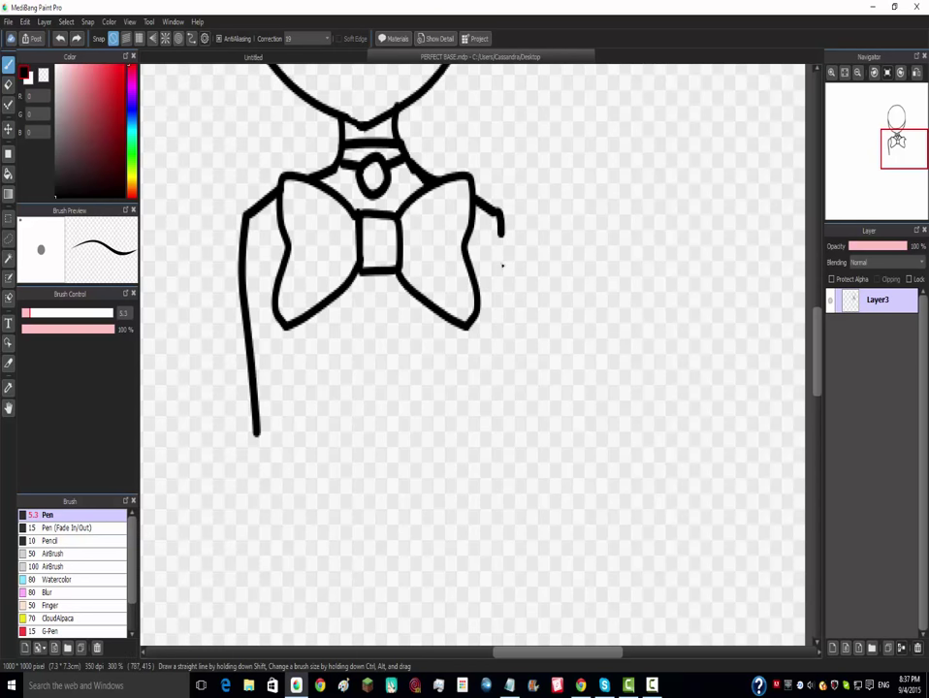
pyautogui.moveTo(502, 264); pyautogui.dragTo(470, 448)
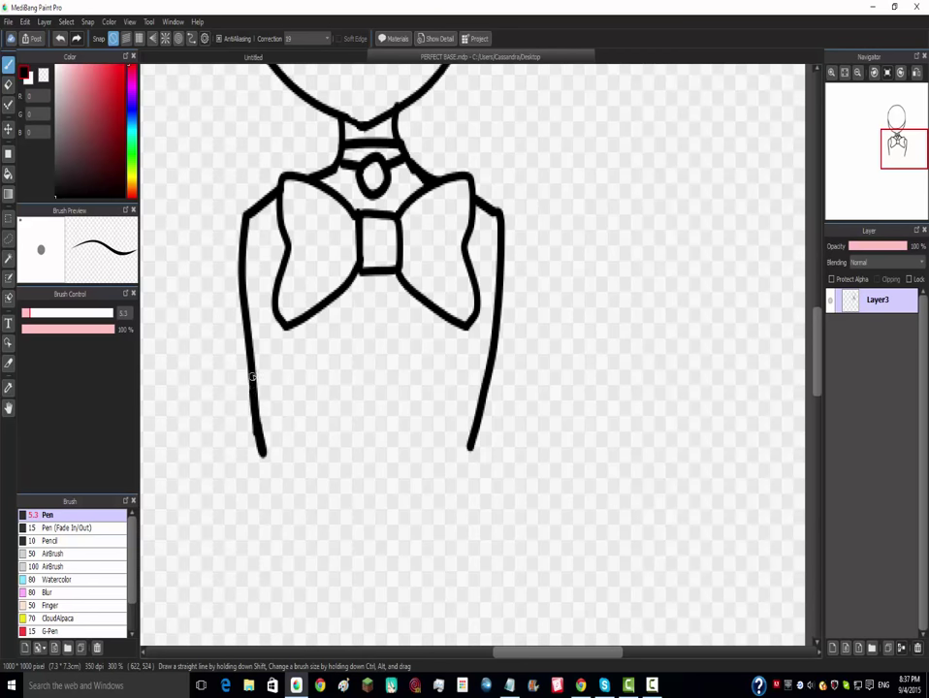
pyautogui.hotkey('ctrl', 'z')
pyautogui.hotkey('ctrl', 'z')
# - Erase the doubled lower end of the left arm's outer line and redraw it as one clean stroke
pyautogui.scroll(3, 242, 359)
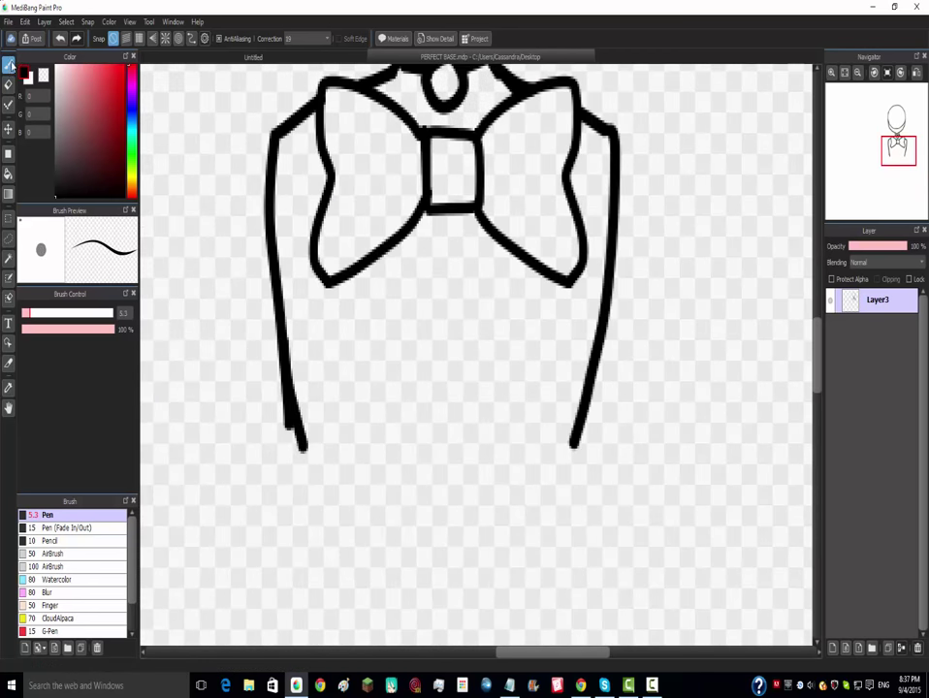
pyautogui.click(9, 85)
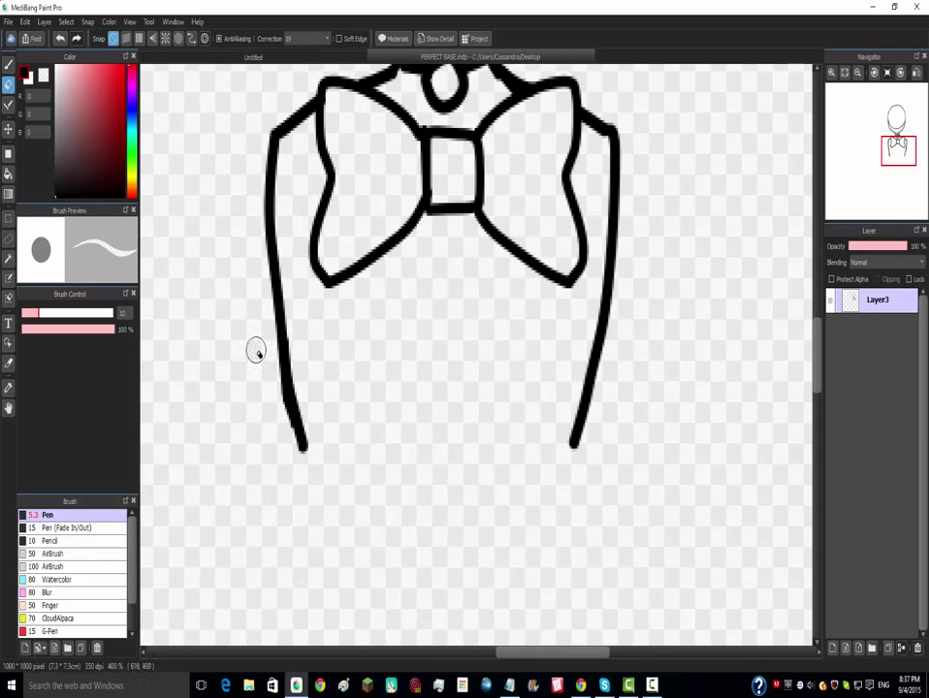
pyautogui.moveTo(275, 368); pyautogui.dragTo(313, 527)
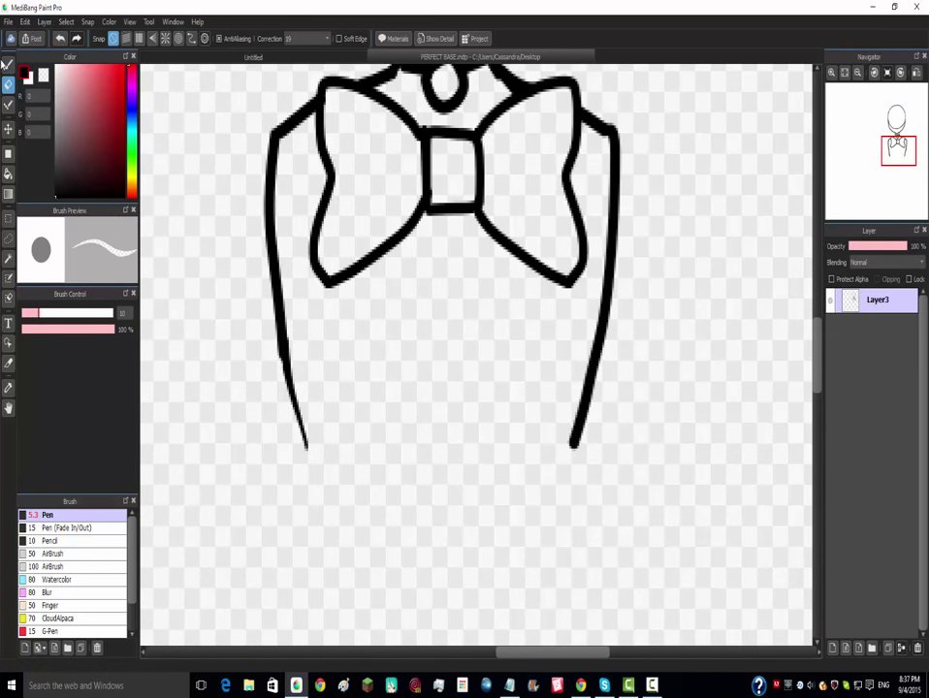
pyautogui.click(8, 64)
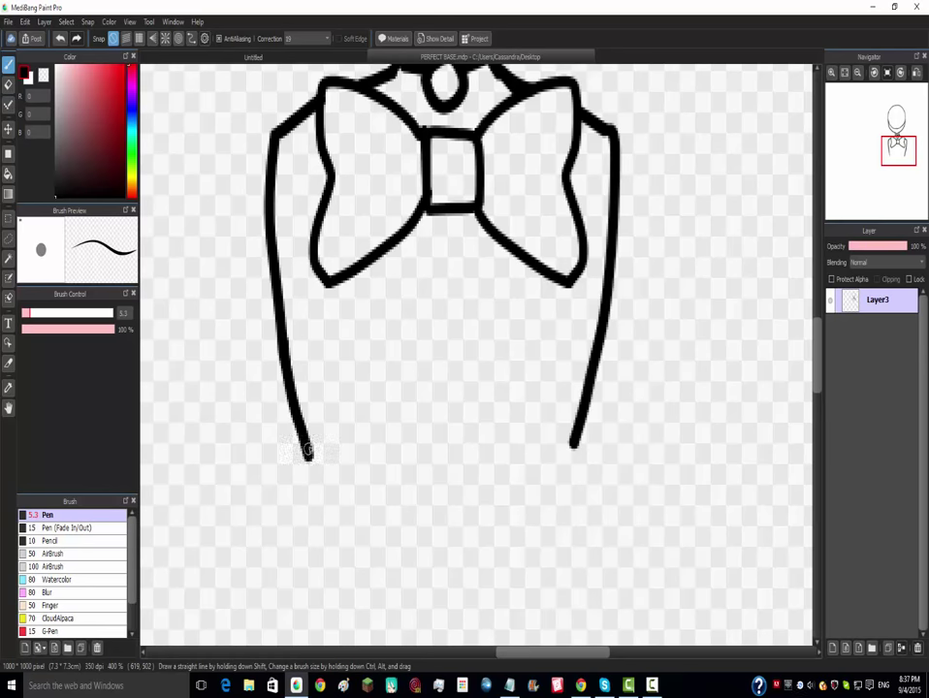
# - Draw a longer outer line for the right arm from below the shoulder, curving inward at its lower end
pyautogui.scroll(-3, 308, 449)
pyautogui.scroll(2, 354, 527)
pyautogui.scroll(-3, 421, 466)
pyautogui.scroll(1, 428, 501)
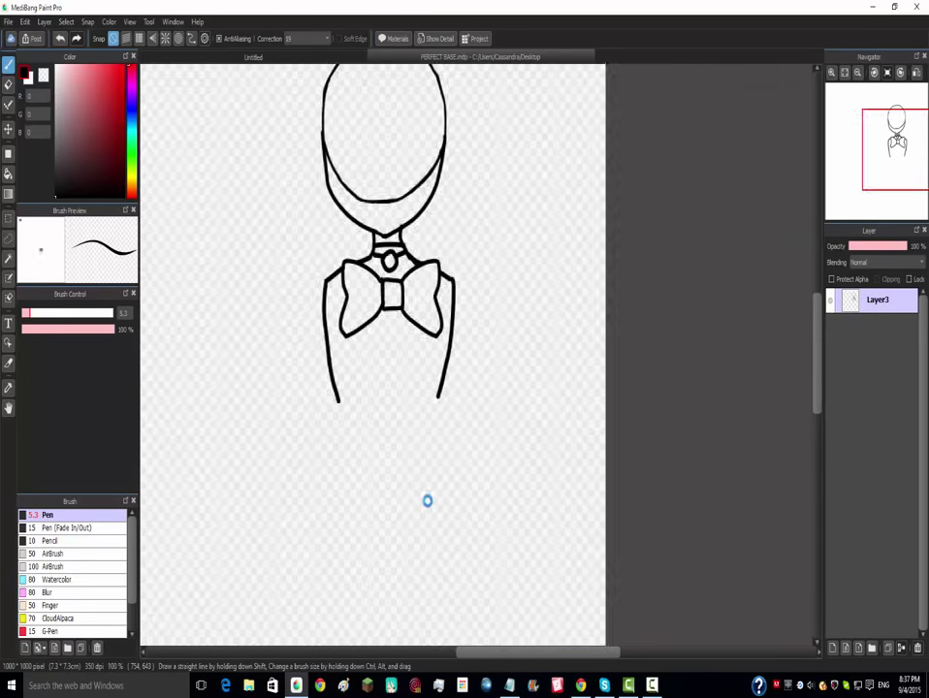
pyautogui.scroll(3, 427, 500)
pyautogui.moveTo(481, 64); pyautogui.dragTo(477, 358)
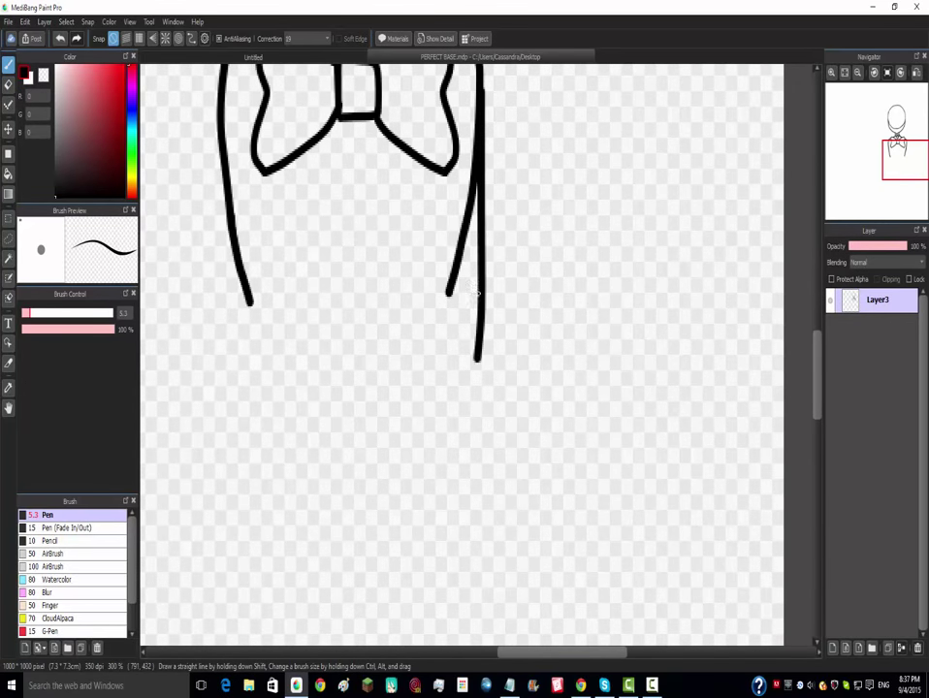
pyautogui.hotkey('ctrl', 'z')
pyautogui.moveTo(477, 68); pyautogui.dragTo(475, 291)
pyautogui.scroll(-4, 452, 332)
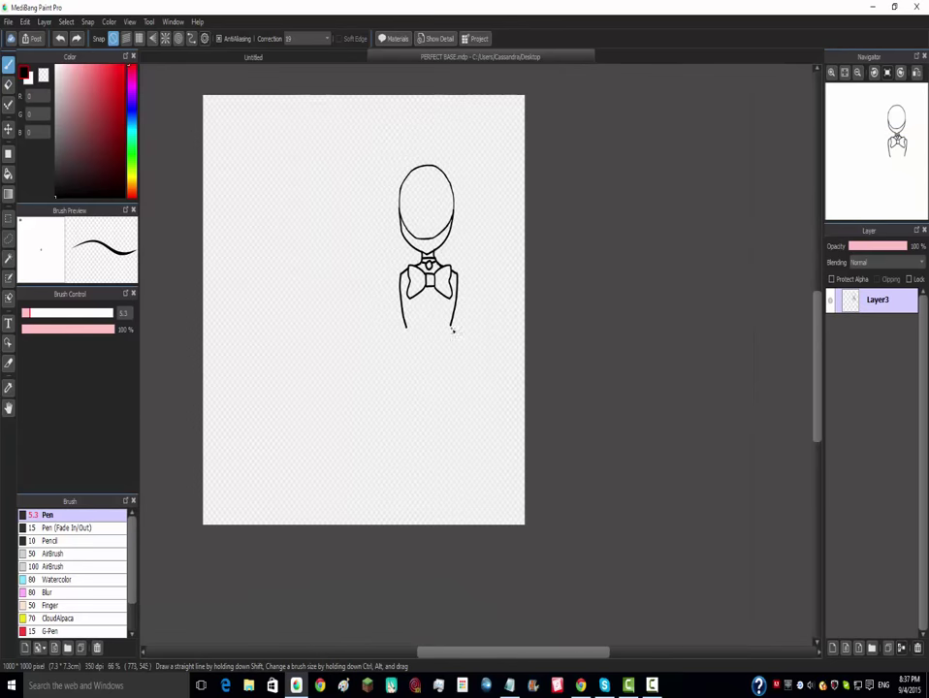
pyautogui.scroll(3, 451, 332)
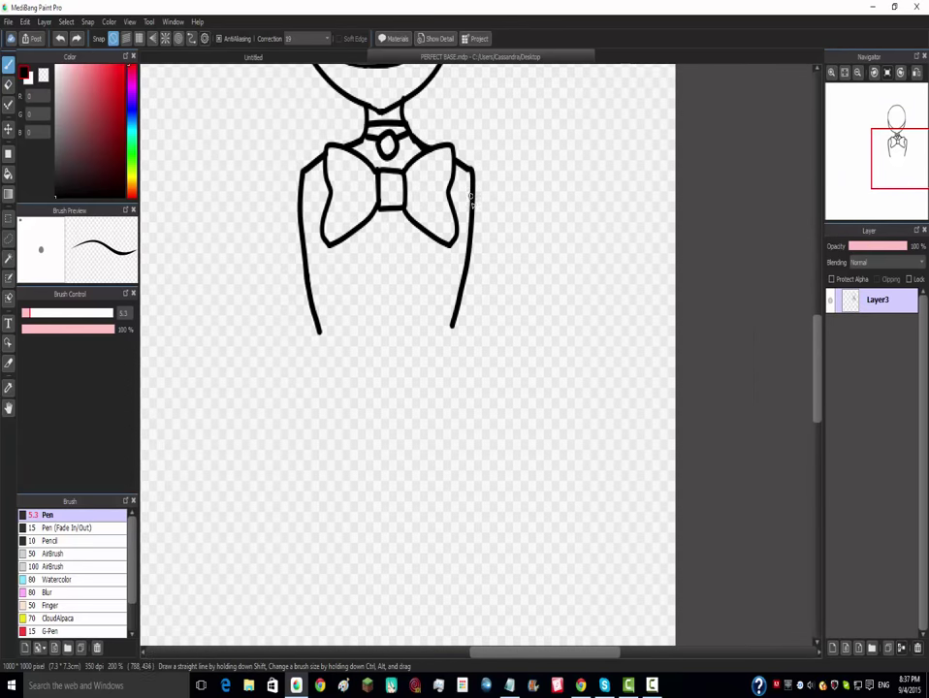
pyautogui.moveTo(470, 199)
pyautogui.mouseDown()
pyautogui.moveTo(472, 334)
pyautogui.moveTo(451, 409)
pyautogui.mouseUp()
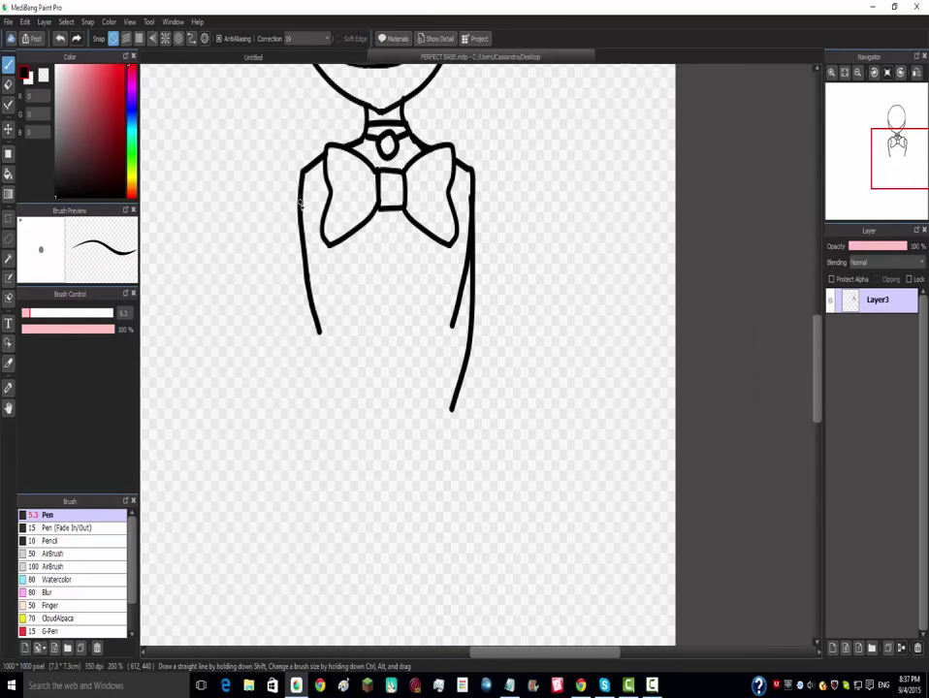
# - Draw a matching longer outer line for the left arm, curving inward to end level with the right one
pyautogui.moveTo(301, 202); pyautogui.dragTo(299, 294)
pyautogui.hotkey('ctrl', 'z')
pyautogui.moveTo(299, 250)
pyautogui.mouseDown()
pyautogui.moveTo(308, 356)
pyautogui.moveTo(327, 407)
pyautogui.mouseUp()
pyautogui.hotkey('ctrl', 'z')
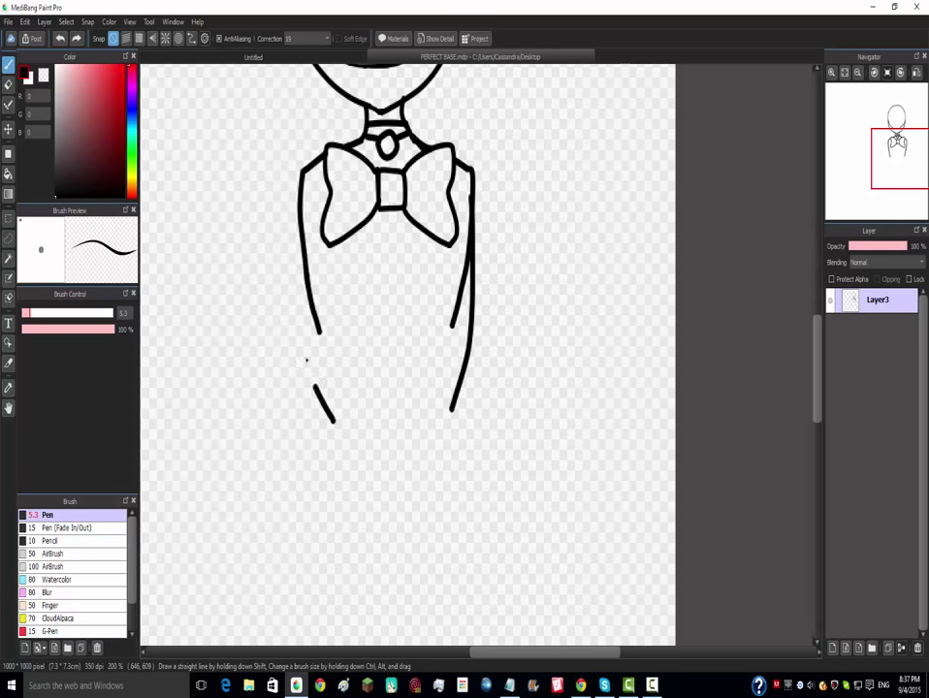
pyautogui.hotkey('ctrl', 'z')
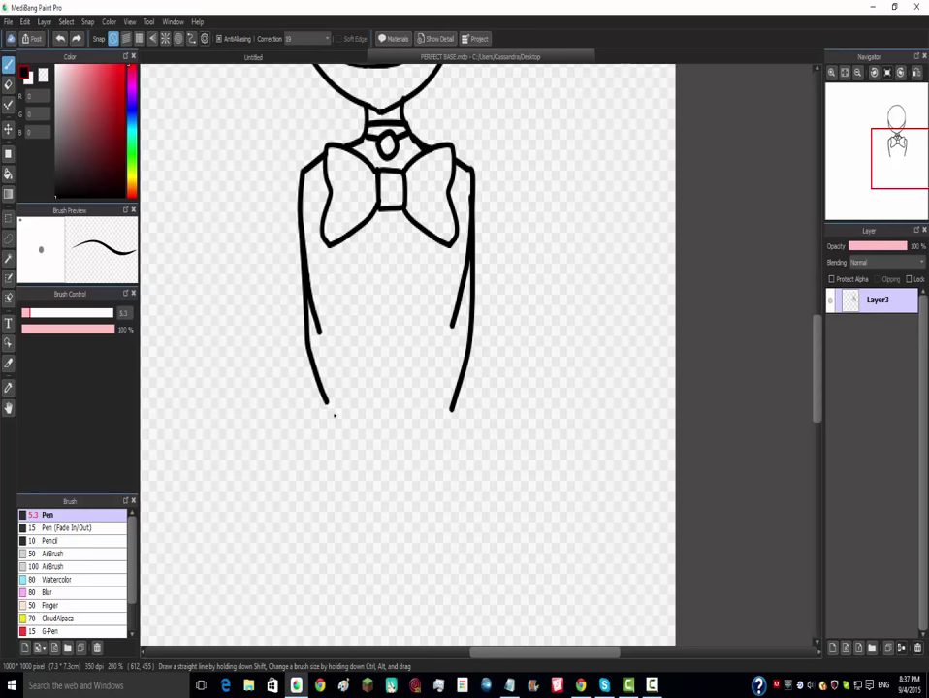
pyautogui.scroll(-2, 338, 423)
pyautogui.scroll(5, 460, 388)
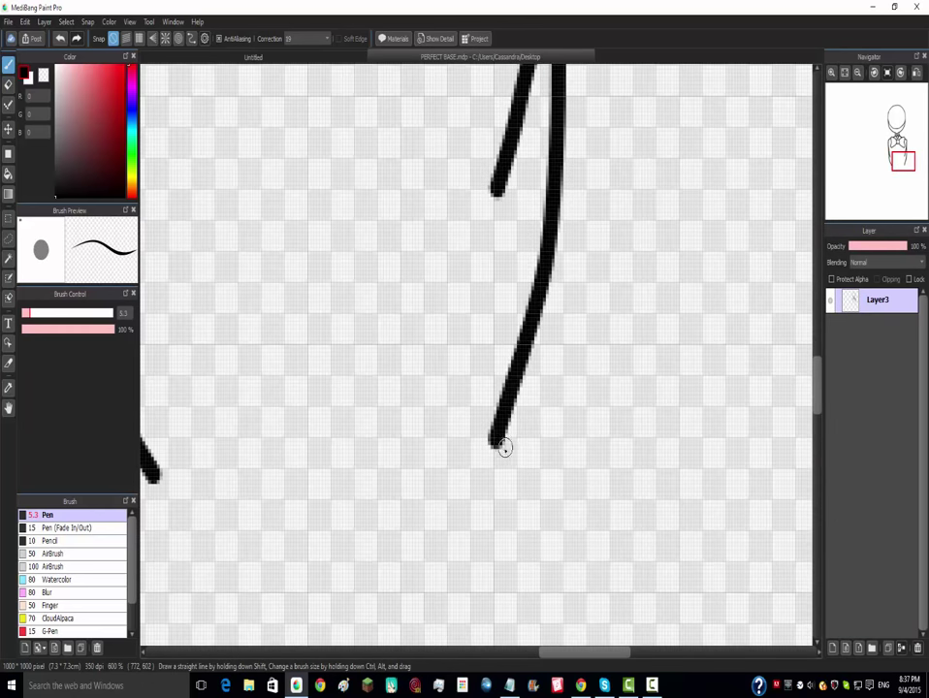
pyautogui.scroll(-3, 466, 359)
pyautogui.scroll(2, 261, 160)
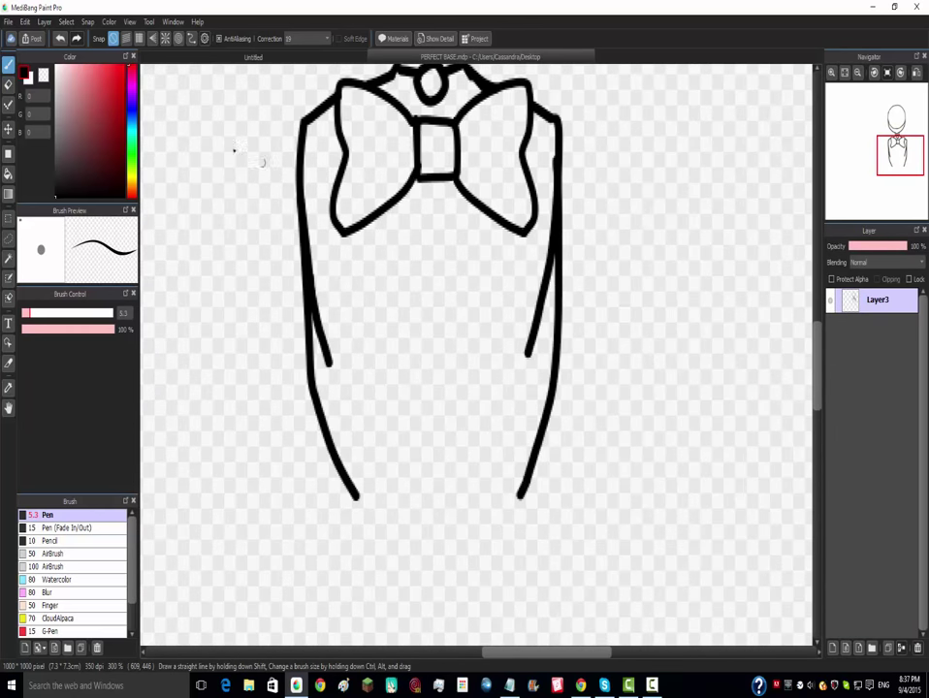
# - Erase the old shorter lines inside the new outer lines of both arms
pyautogui.click(8, 84)
pyautogui.moveTo(332, 373)
pyautogui.mouseDown()
pyautogui.moveTo(316, 315)
pyautogui.moveTo(316, 238)
pyautogui.mouseUp()
pyautogui.moveTo(526, 357); pyautogui.dragTo(546, 275)
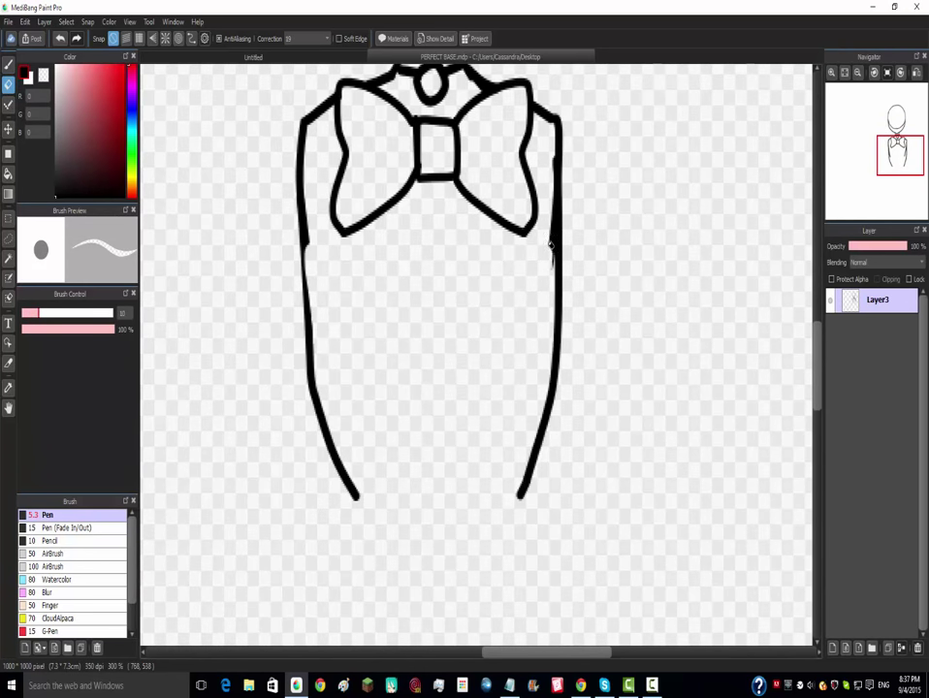
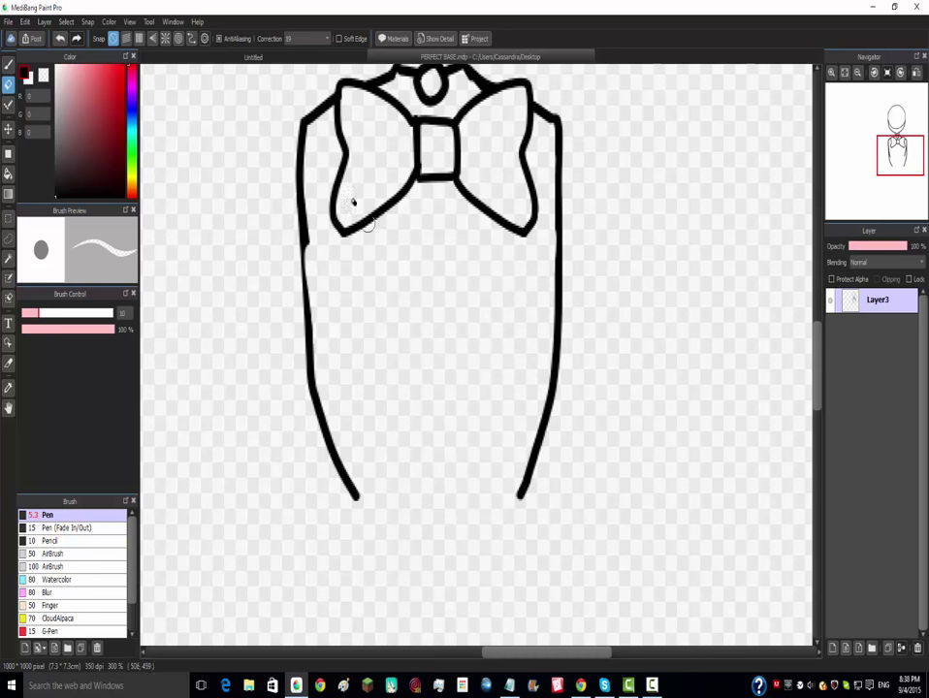
# - Retrace the left arm's outer line with the Pen brush and erase the bump on its inner edge
pyautogui.scroll(1, 286, 146)
pyautogui.click(7, 66)
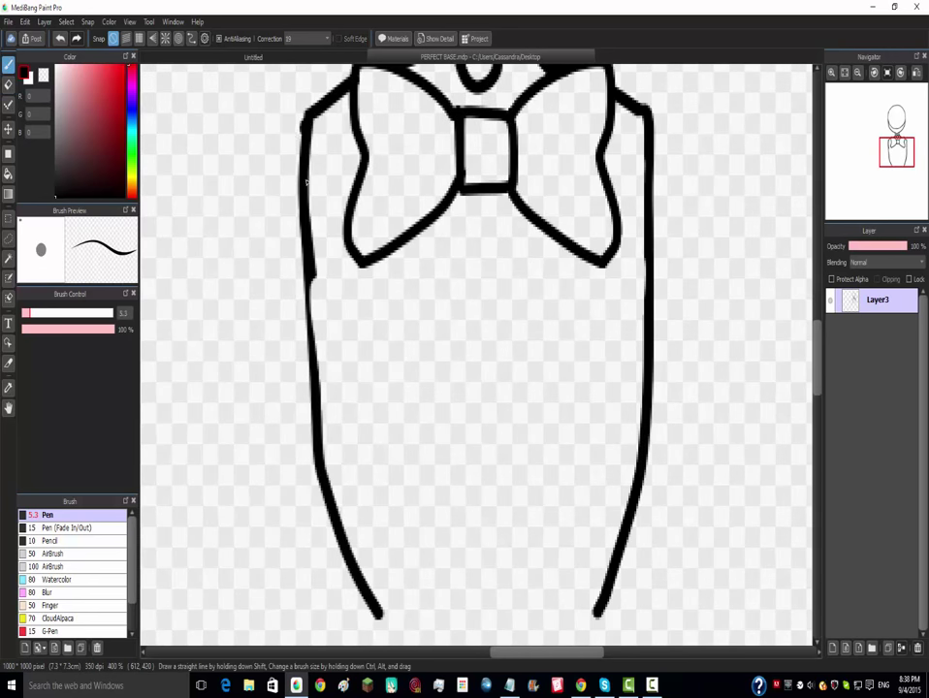
pyautogui.moveTo(307, 181); pyautogui.dragTo(319, 468)
pyautogui.scroll(2, 327, 331)
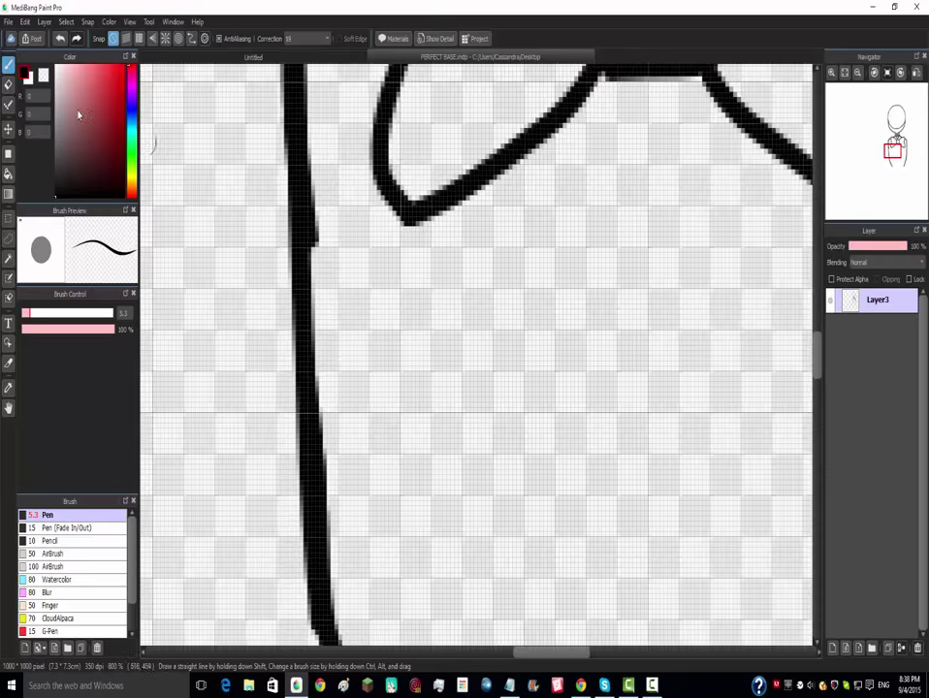
pyautogui.press('e')
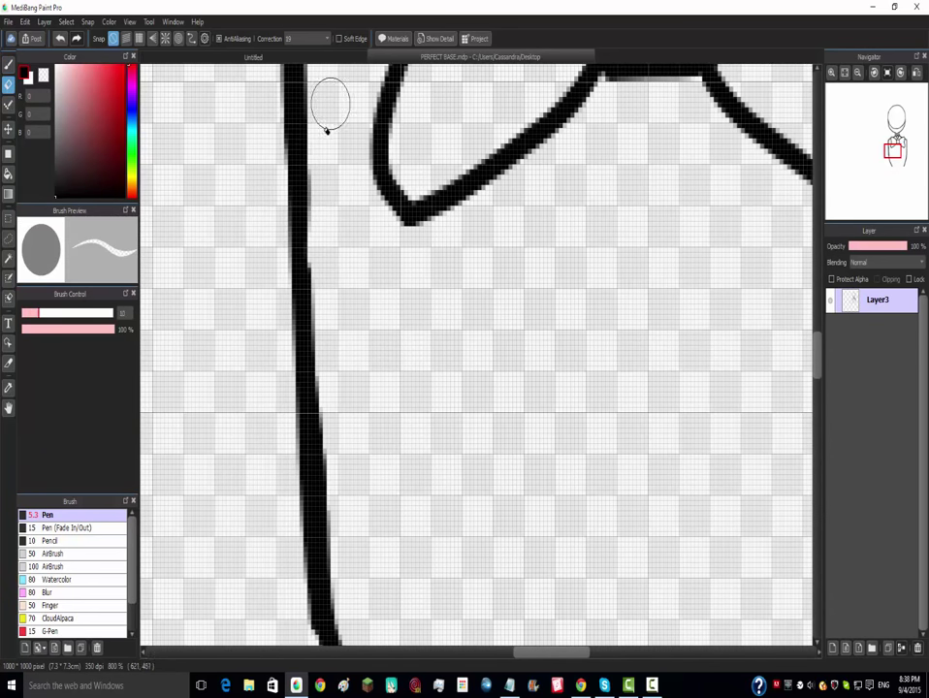
pyautogui.scroll(-4, 446, 282)
pyautogui.scroll(4, 446, 295)
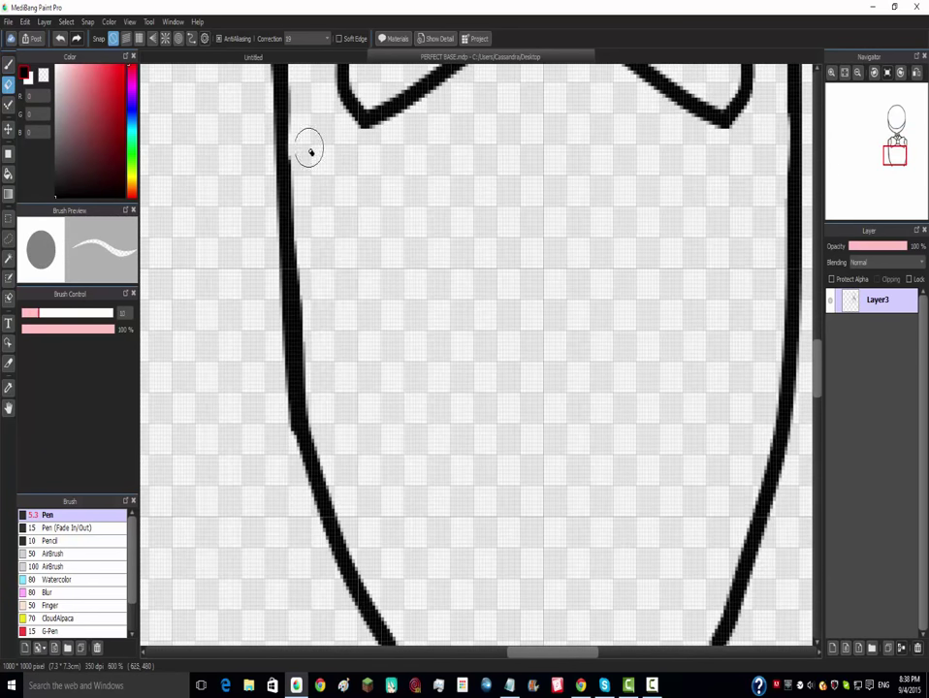
# - Erase the excess thickness inside the left arm's outer line and retrace it with the Pen down to the bend
pyautogui.moveTo(320, 341); pyautogui.dragTo(324, 394)
pyautogui.moveTo(316, 248)
pyautogui.mouseDown()
pyautogui.moveTo(307, 290)
pyautogui.moveTo(321, 408)
pyautogui.mouseUp()
pyautogui.click(8, 65)
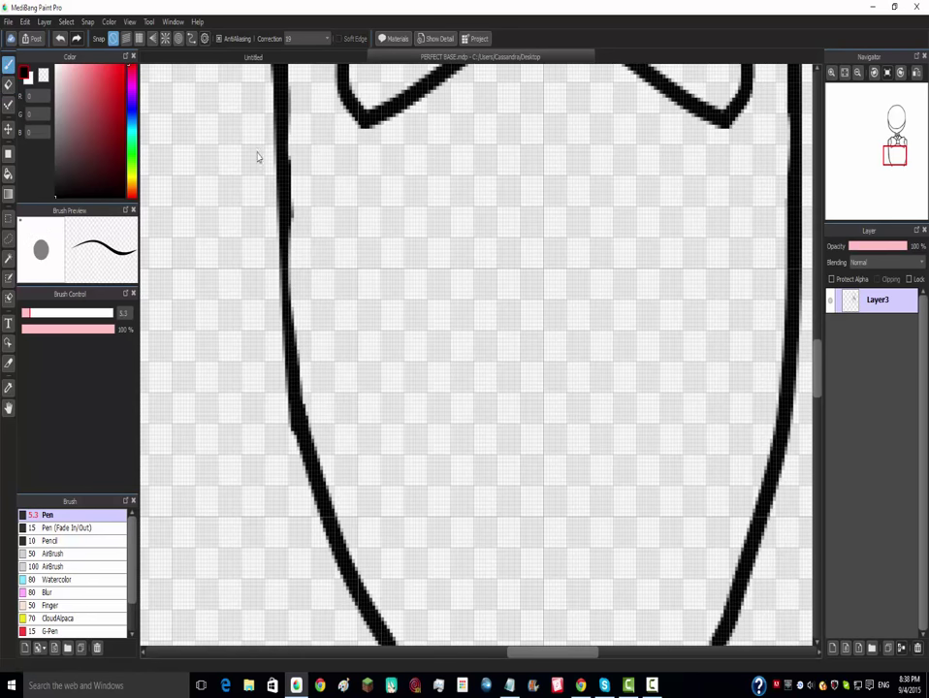
pyautogui.moveTo(281, 176); pyautogui.dragTo(299, 434)
pyautogui.scroll(-3, 314, 386)
pyautogui.scroll(1, 407, 468)
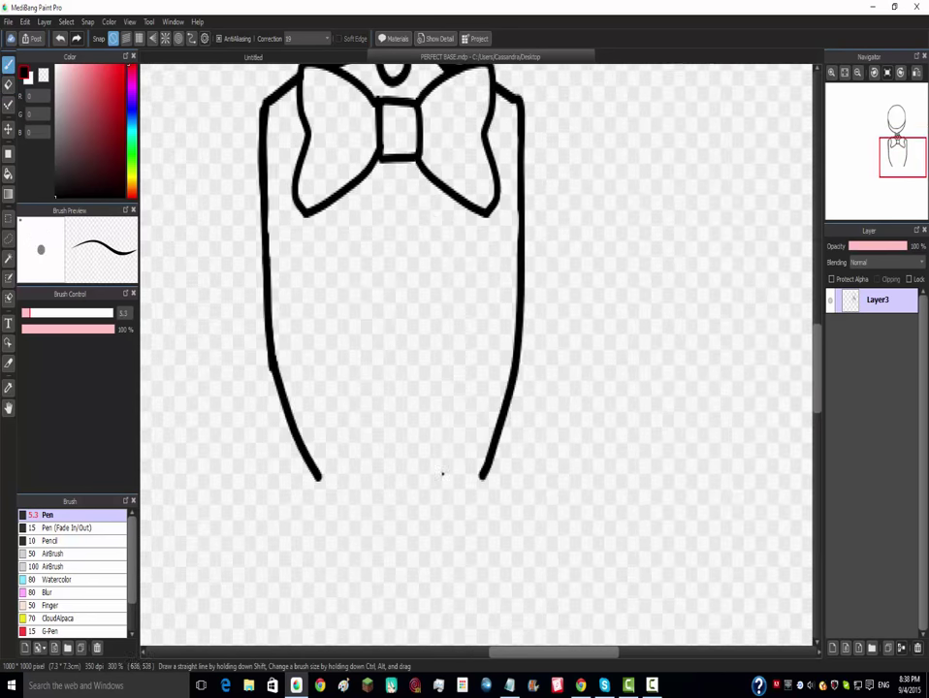
# - Try drawing short torso side lines down from the lower corners of the bow tie
pyautogui.scroll(1, 437, 203)
pyautogui.moveTo(497, 217); pyautogui.dragTo(485, 287)
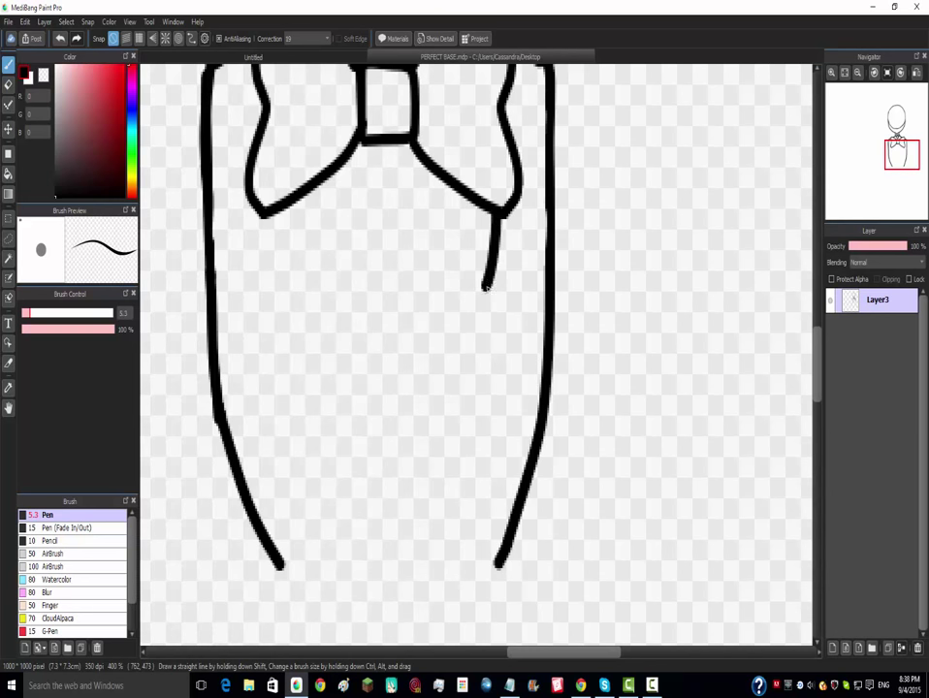
pyautogui.moveTo(280, 210); pyautogui.dragTo(297, 279)
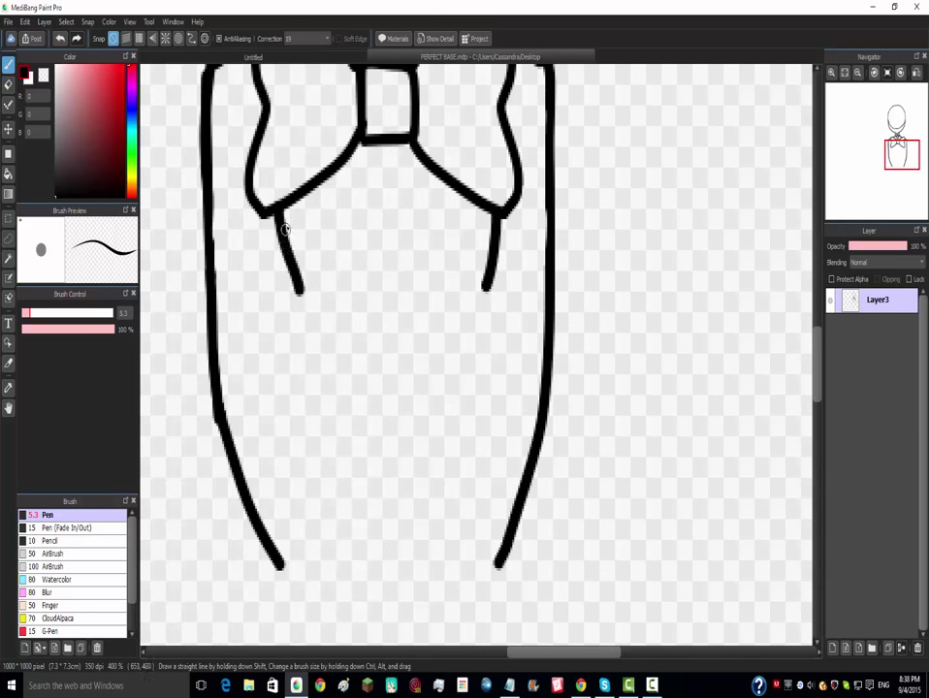
pyautogui.hotkey('ctrl', 'z')
pyautogui.moveTo(282, 209); pyautogui.dragTo(297, 289)
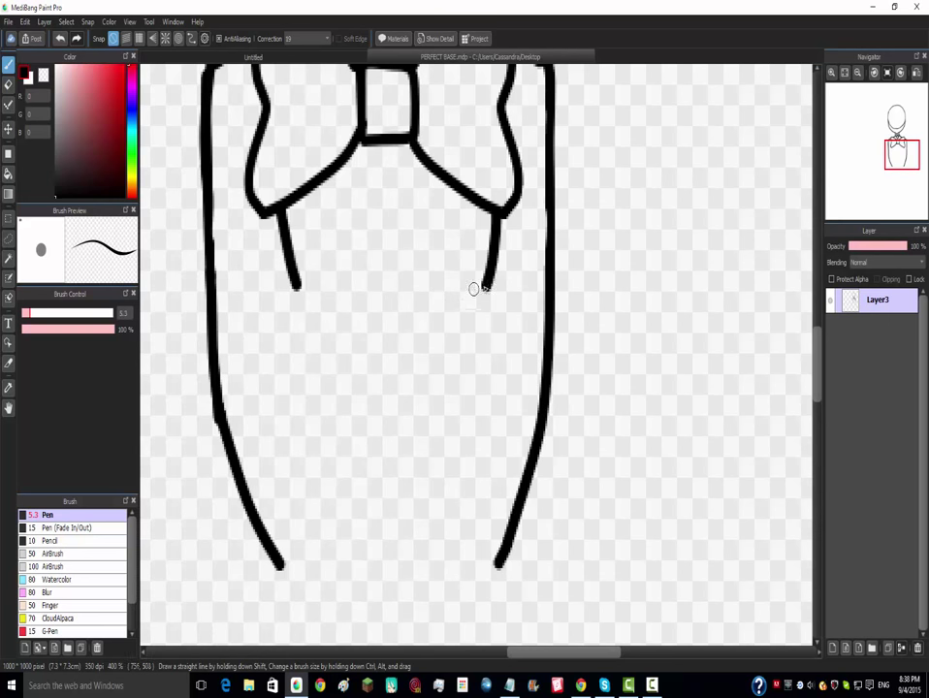
# - Try extending the short torso lines on both sides slightly further down and inward
pyautogui.moveTo(482, 297); pyautogui.dragTo(484, 394)
pyautogui.hotkey('ctrl', 'z')
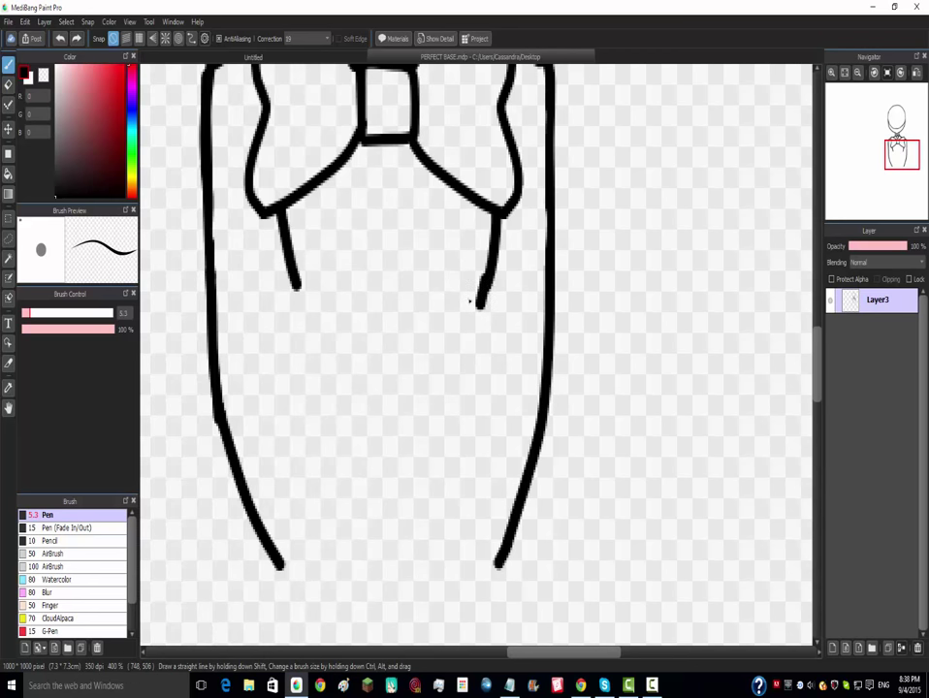
pyautogui.scroll(-3, 466, 296)
pyautogui.scroll(3, 439, 373)
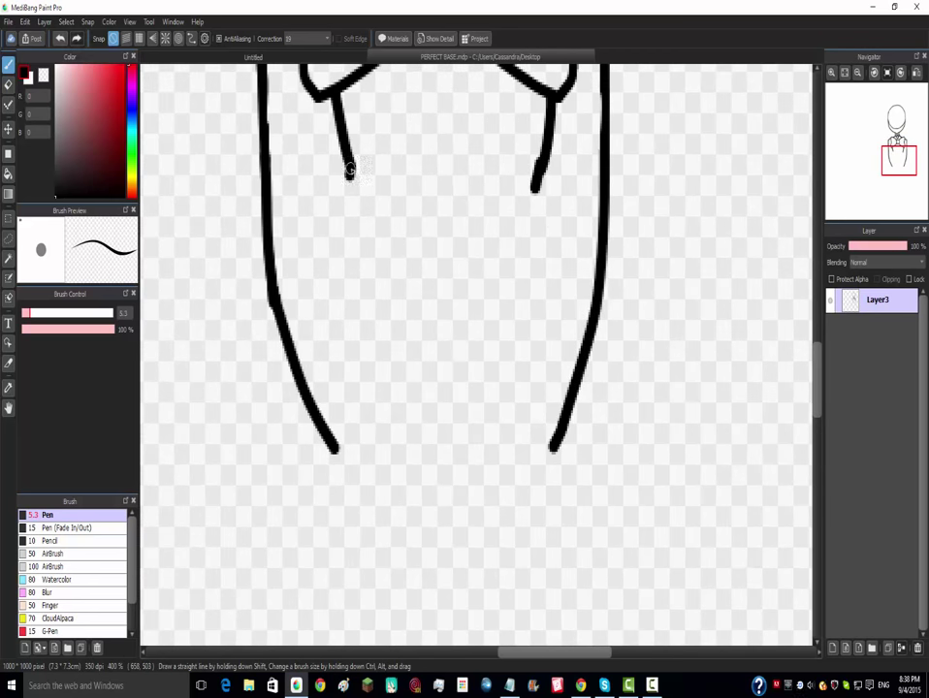
pyautogui.hotkey('ctrl', 'z')
pyautogui.moveTo(349, 167); pyautogui.dragTo(368, 269)
pyautogui.hotkey('ctrl', 'z')
pyautogui.hotkey('ctrl', 'z')
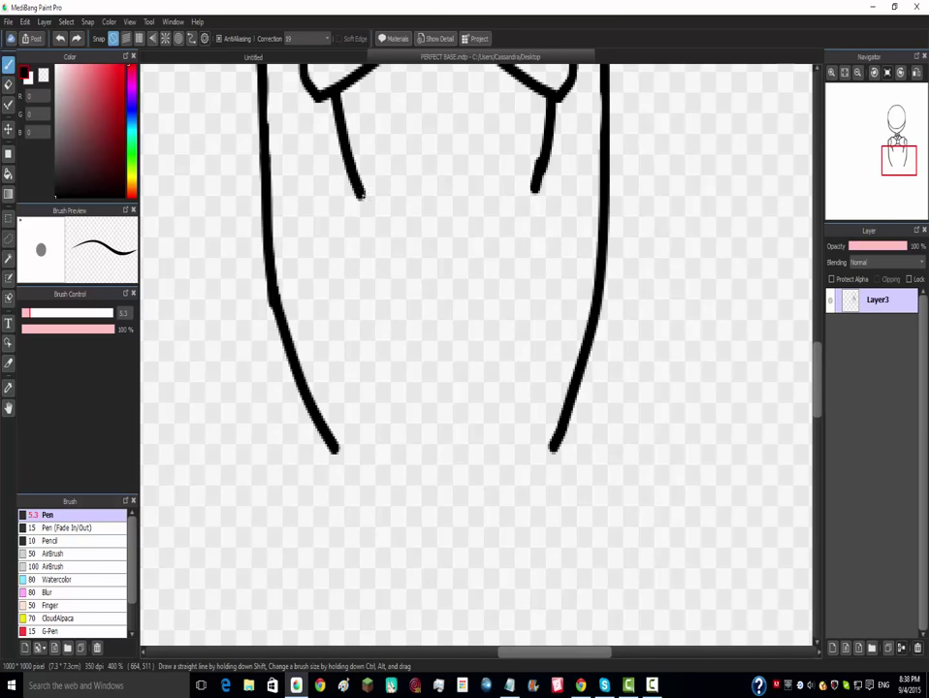
# - Try continuing the torso's left side line down past the end of the left arm's outer line
pyautogui.moveTo(358, 194)
pyautogui.mouseDown()
pyautogui.moveTo(375, 288)
pyautogui.moveTo(369, 394)
pyautogui.moveTo(369, 371)
pyautogui.mouseUp()
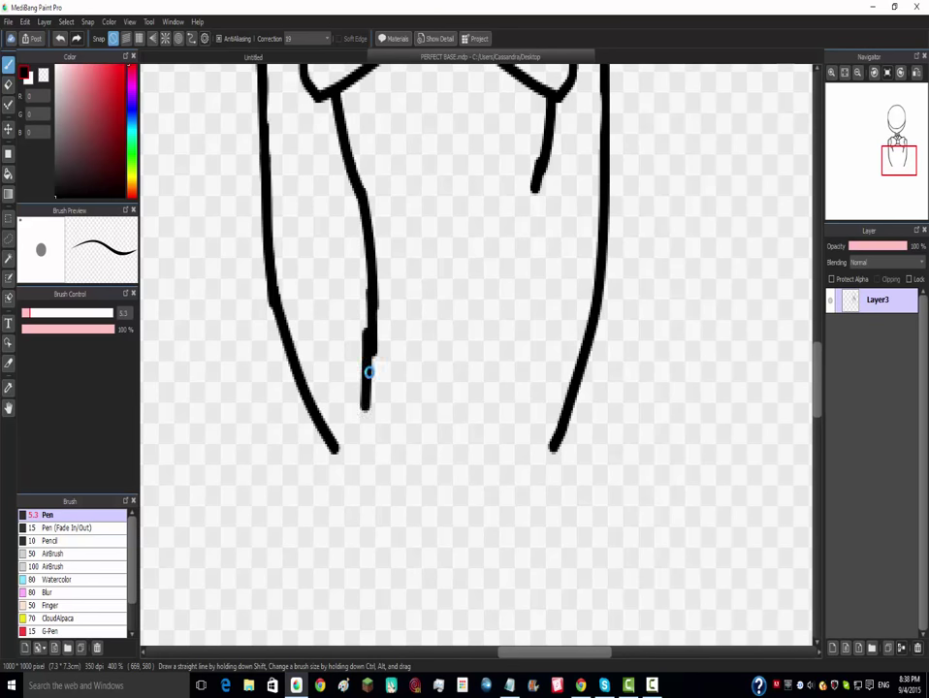
pyautogui.hotkey('ctrl', 'z')
pyautogui.scroll(1, 375, 375)
pyautogui.moveTo(374, 317); pyautogui.dragTo(364, 427)
pyautogui.moveTo(370, 382); pyautogui.dragTo(349, 513)
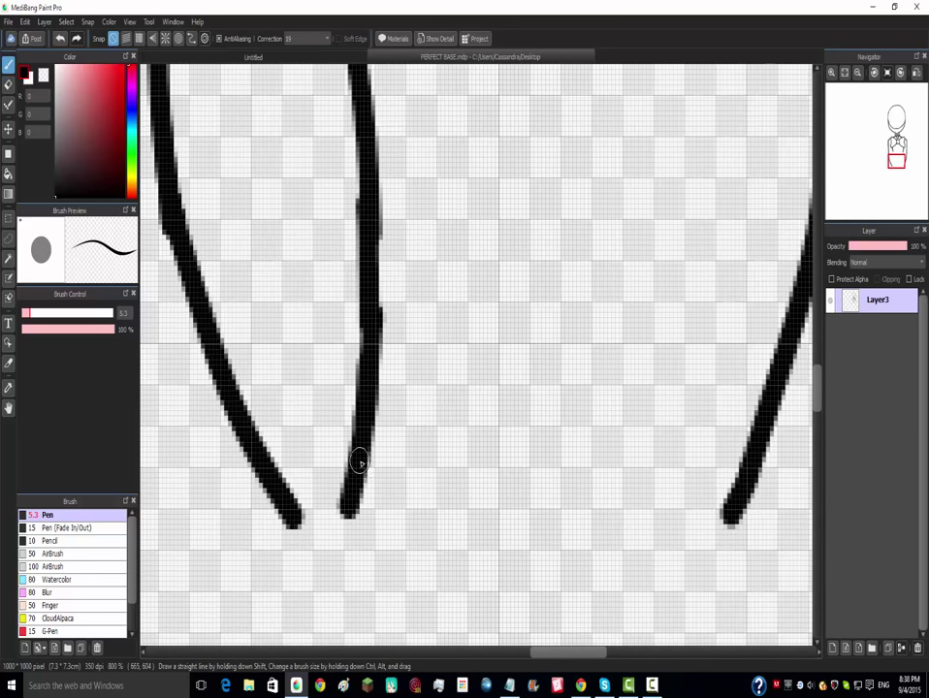
pyautogui.moveTo(358, 463); pyautogui.dragTo(338, 543)
pyautogui.scroll(-4, 450, 400)
pyautogui.scroll(1, 461, 329)
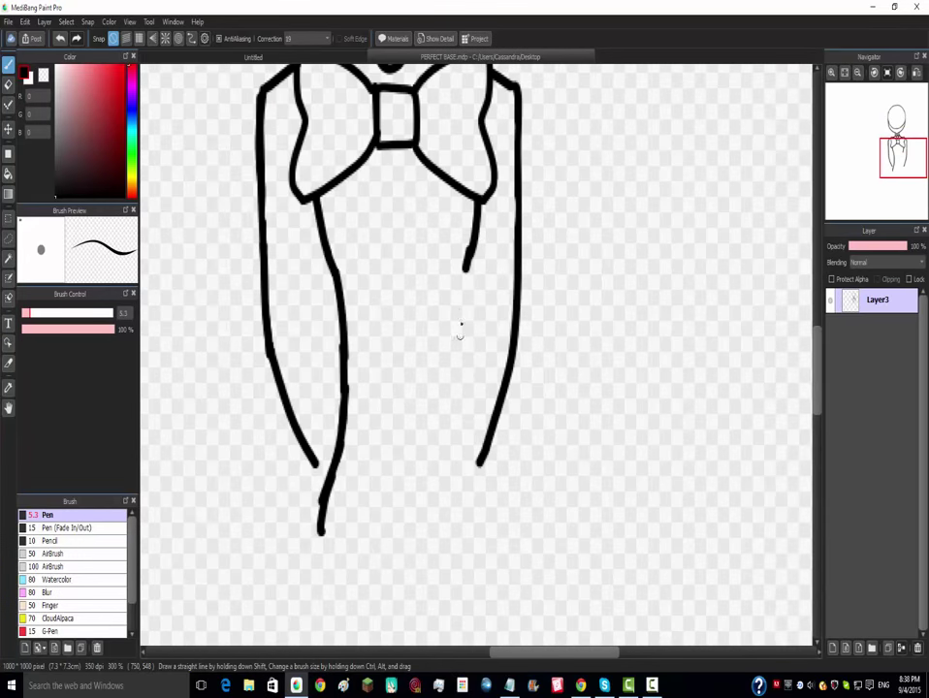
# - Try continuing the torso's right side line down past the arm, and undo the extensions on both sides
pyautogui.moveTo(464, 286); pyautogui.dragTo(481, 581)
pyautogui.scroll(-3, 479, 497)
pyautogui.scroll(3, 458, 465)
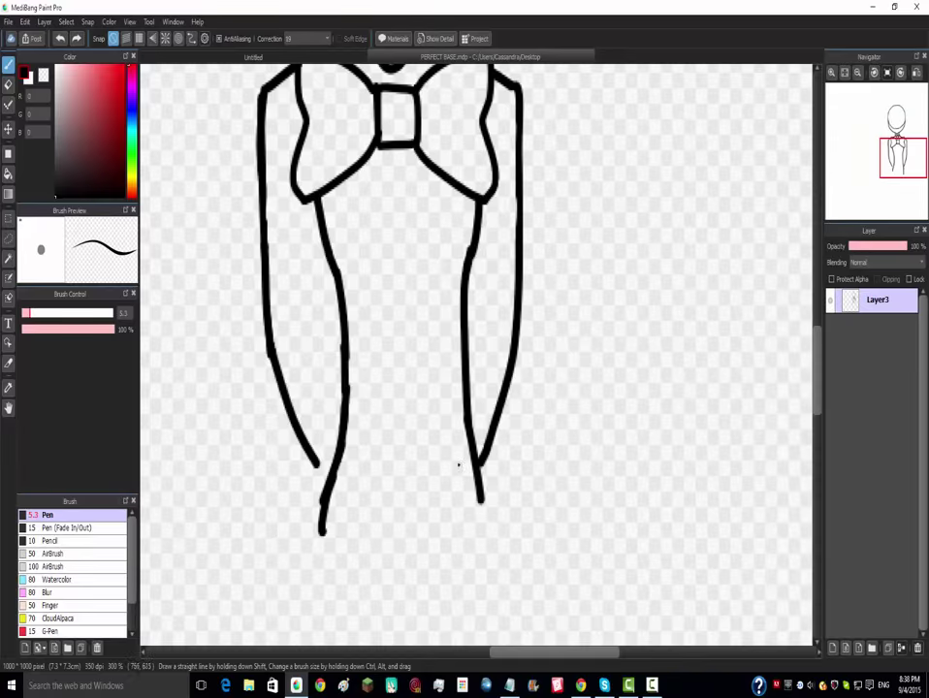
pyautogui.hotkey('ctrl', 'z')
pyautogui.hotkey('ctrl', 'z')
pyautogui.hotkey('ctrl', 'z')
pyautogui.hotkey('ctrl', 'z')
pyautogui.hotkey('ctrl', 'z')
pyautogui.hotkey('ctrl', 'z')
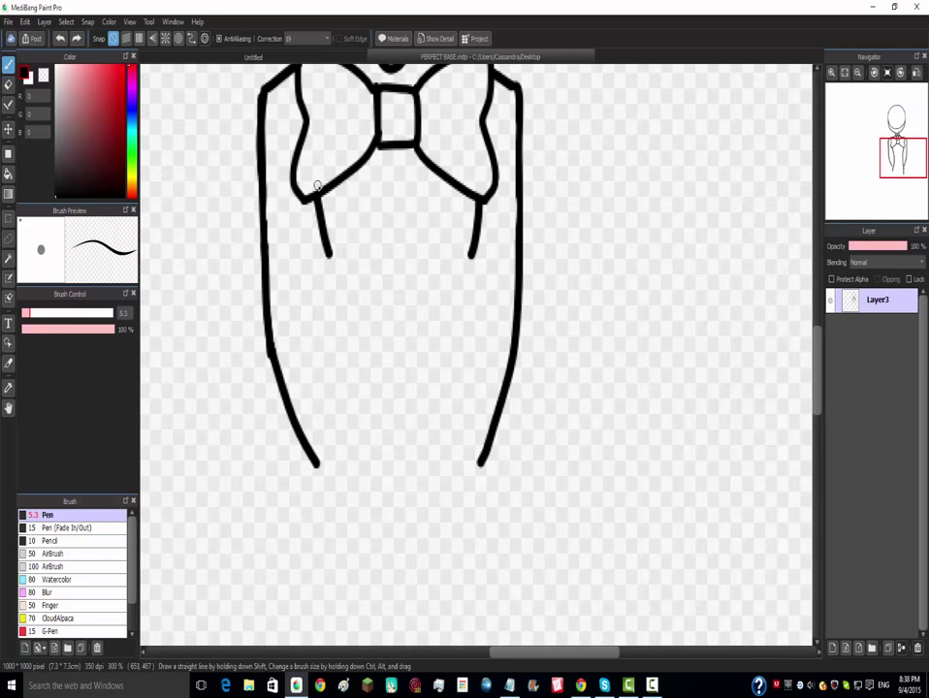
# - Redraw both torso side lines from the bow tie's lower tips, curving inward and down past the arm ends
pyautogui.moveTo(309, 201); pyautogui.dragTo(315, 259)
pyautogui.hotkey('ctrl', 'z')
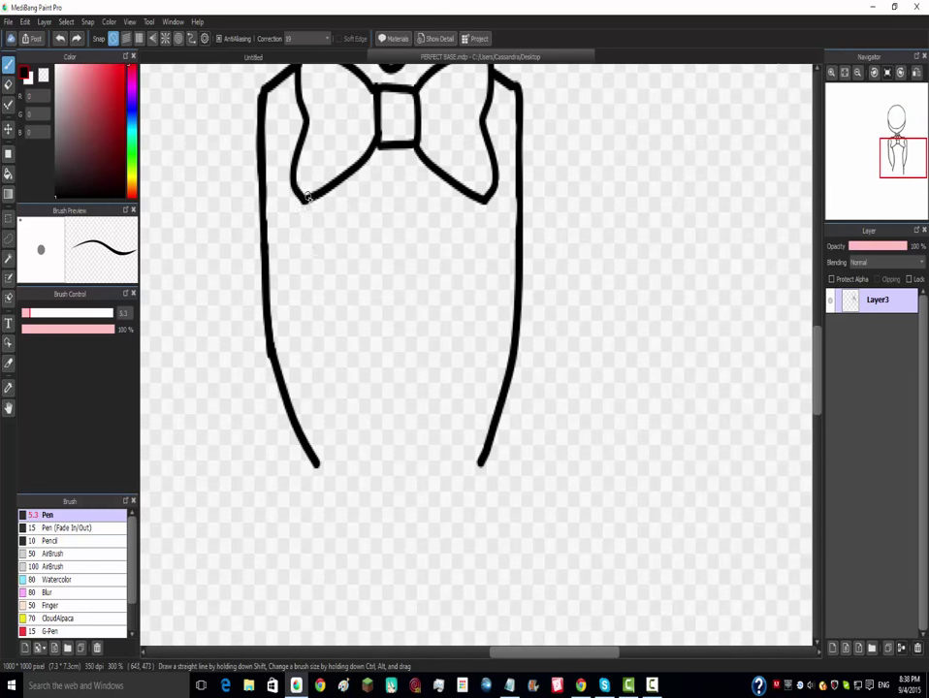
pyautogui.moveTo(305, 202); pyautogui.dragTo(317, 258)
pyautogui.moveTo(488, 206)
pyautogui.mouseDown()
pyautogui.moveTo(473, 242)
pyautogui.moveTo(471, 289)
pyautogui.mouseUp()
pyautogui.moveTo(473, 258); pyautogui.dragTo(471, 290)
pyautogui.hotkey('ctrl', 'z')
pyautogui.hotkey('ctrl', 'z')
pyautogui.moveTo(473, 244)
pyautogui.mouseDown()
pyautogui.moveTo(469, 374)
pyautogui.moveTo(484, 522)
pyautogui.moveTo(473, 504)
pyautogui.mouseUp()
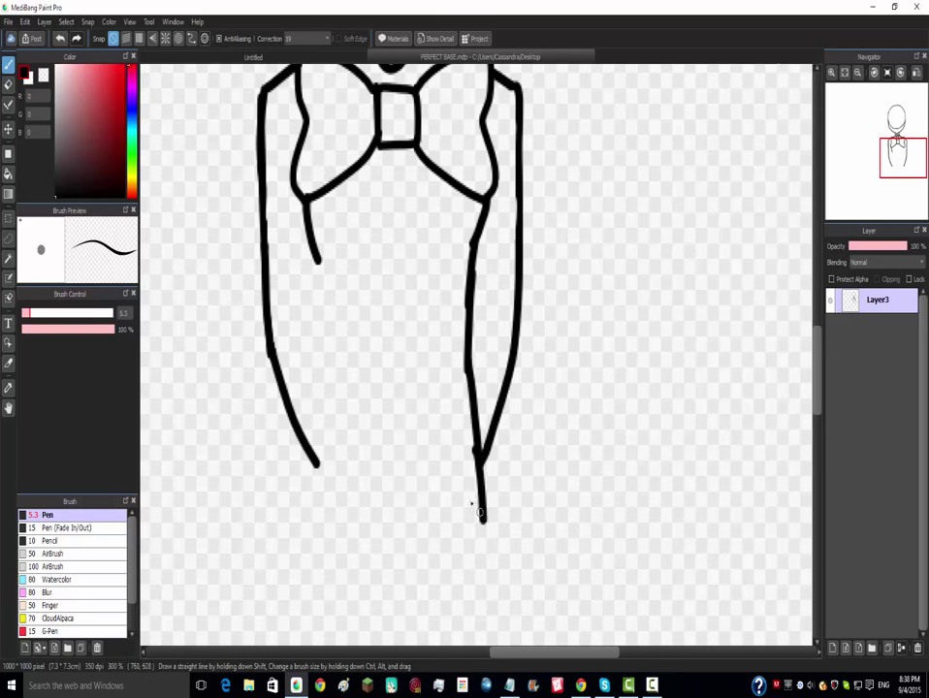
pyautogui.moveTo(315, 258)
pyautogui.mouseDown()
pyautogui.moveTo(332, 345)
pyautogui.moveTo(315, 511)
pyautogui.mouseUp()
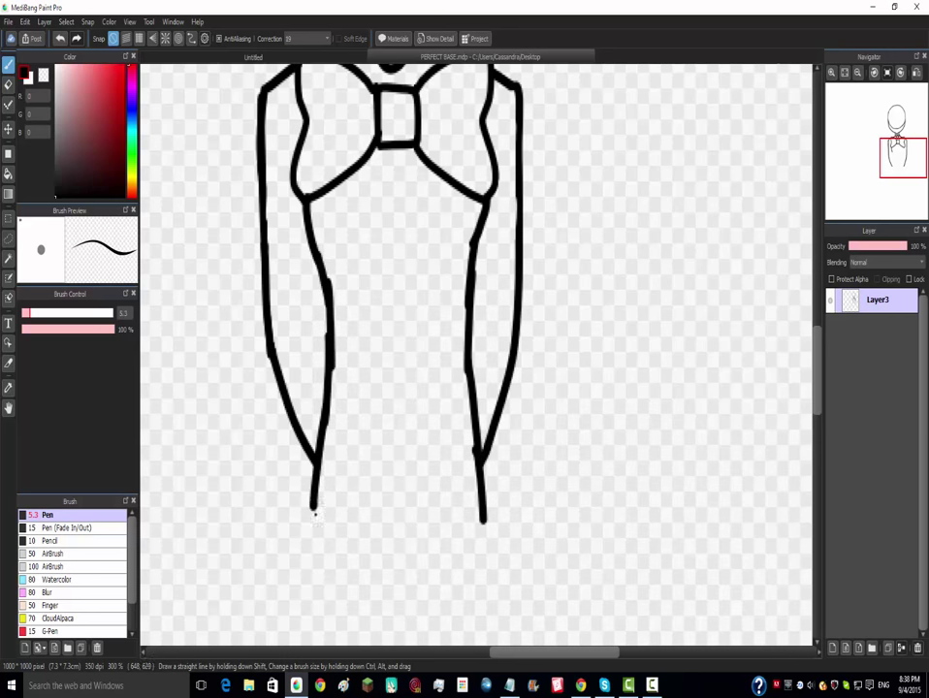
# - Examine the proportions of the whole figure and the lower ends of the torso lines
pyautogui.scroll(-4, 482, 460)
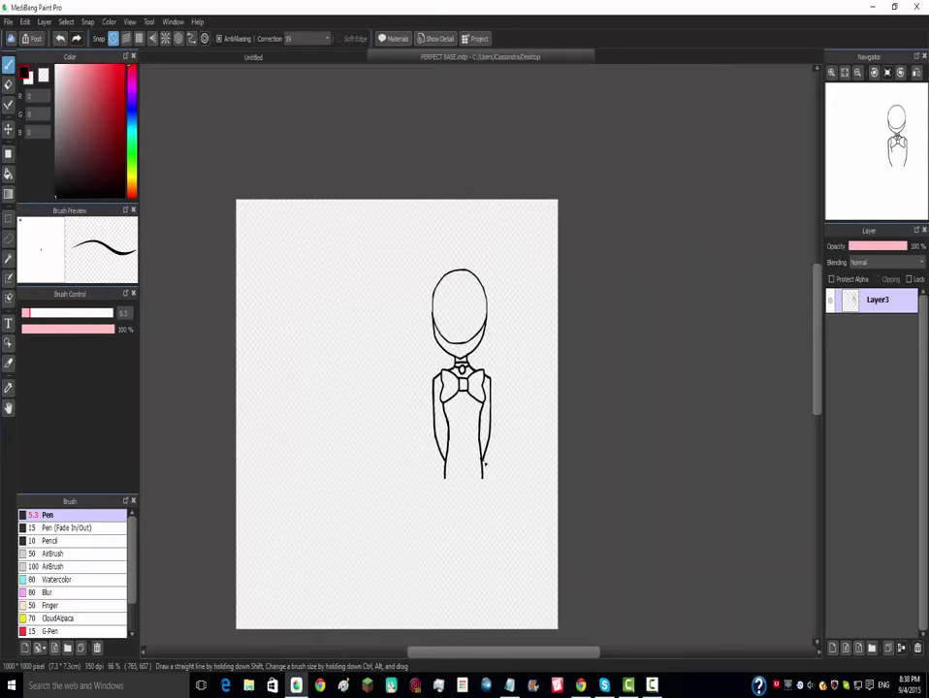
pyautogui.scroll(3, 555, 307)
pyautogui.scroll(-2, 490, 376)
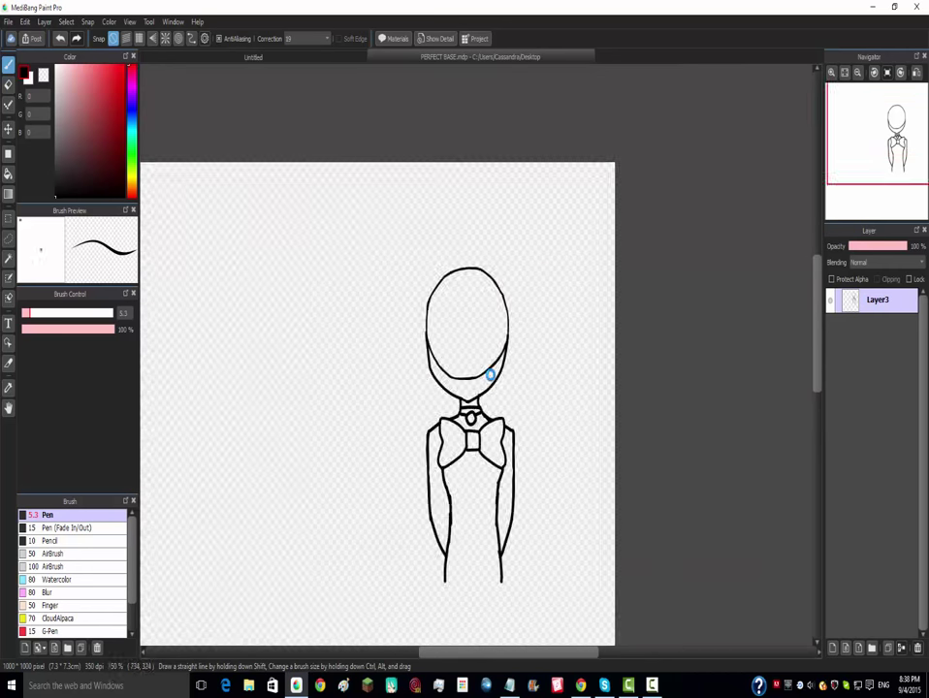
pyautogui.scroll(2, 431, 552)
pyautogui.scroll(2, 475, 538)
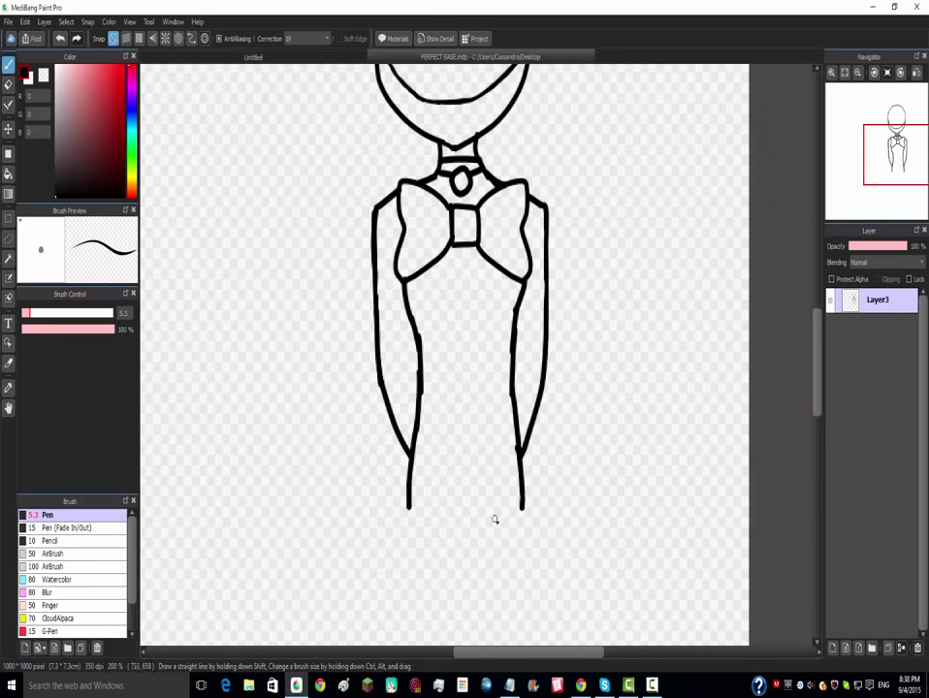
pyautogui.scroll(-2, 514, 538)
pyautogui.scroll(2, 499, 560)
pyautogui.scroll(1, 468, 535)
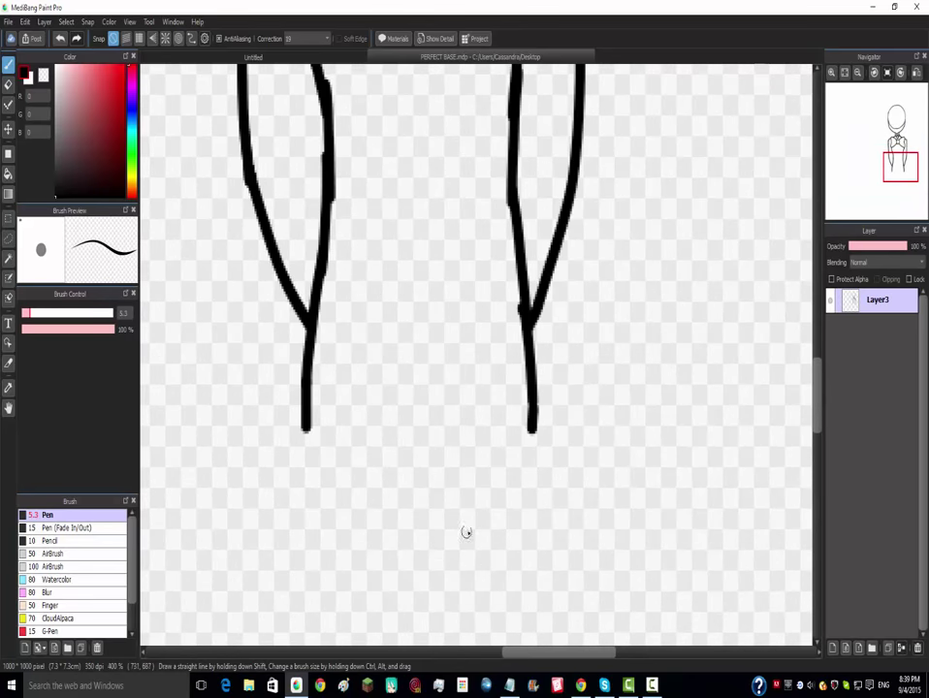
# - Draw the left leg's outer line nearly straight down from the lower end of the left torso line
pyautogui.scroll(-2, 473, 577)
pyautogui.scroll(2, 456, 528)
pyautogui.scroll(-4, 456, 541)
pyautogui.scroll(2, 456, 541)
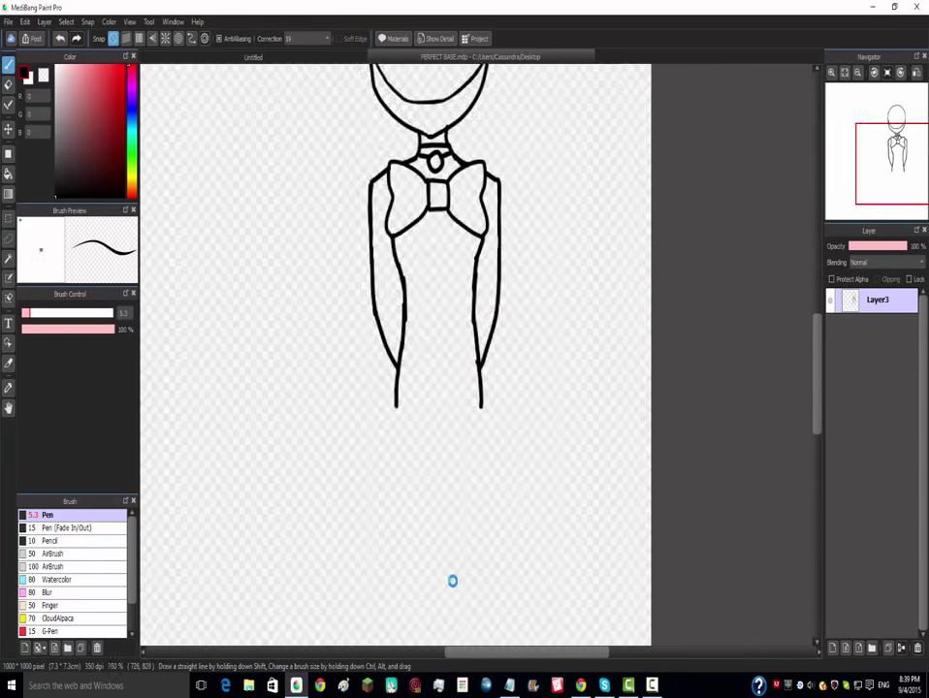
pyautogui.moveTo(340, 230); pyautogui.dragTo(344, 531)
pyautogui.hotkey('ctrl', 'z')
pyautogui.moveTo(339, 245); pyautogui.dragTo(355, 574)
# - Draw a vertical dividing line between the legs and the right leg's outer line curving inward from the right torso line's lower end
pyautogui.moveTo(429, 206); pyautogui.dragTo(431, 551)
pyautogui.hotkey('ctrl', 'z')
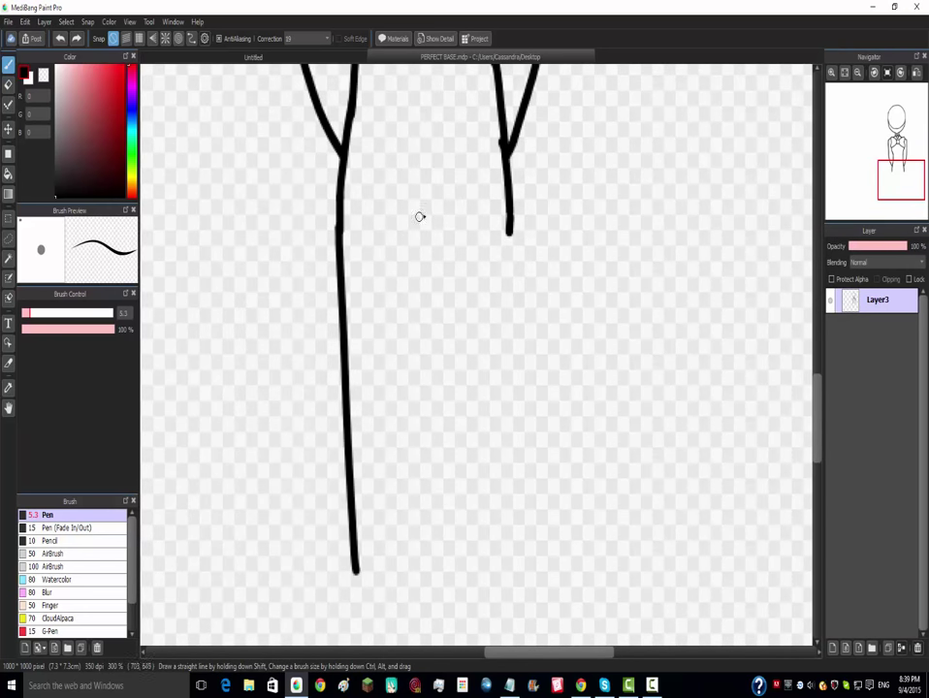
pyautogui.moveTo(425, 204); pyautogui.dragTo(426, 493)
pyautogui.moveTo(509, 231)
pyautogui.mouseDown()
pyautogui.moveTo(495, 408)
pyautogui.moveTo(458, 572)
pyautogui.mouseUp()
# - Draw a second outer line for the left leg, curving inward toward the ankle to mirror the right leg
pyautogui.moveTo(342, 214)
pyautogui.mouseDown()
pyautogui.moveTo(355, 458)
pyautogui.moveTo(390, 601)
pyautogui.mouseUp()
pyautogui.hotkey('ctrl', 'z')
pyautogui.moveTo(365, 472)
pyautogui.mouseDown()
pyautogui.moveTo(402, 582)
pyautogui.moveTo(348, 345)
pyautogui.moveTo(334, 178)
pyautogui.moveTo(357, 398)
pyautogui.moveTo(401, 584)
pyautogui.mouseUp()
pyautogui.hotkey('ctrl', 'z')
pyautogui.hotkey('ctrl', 'z')
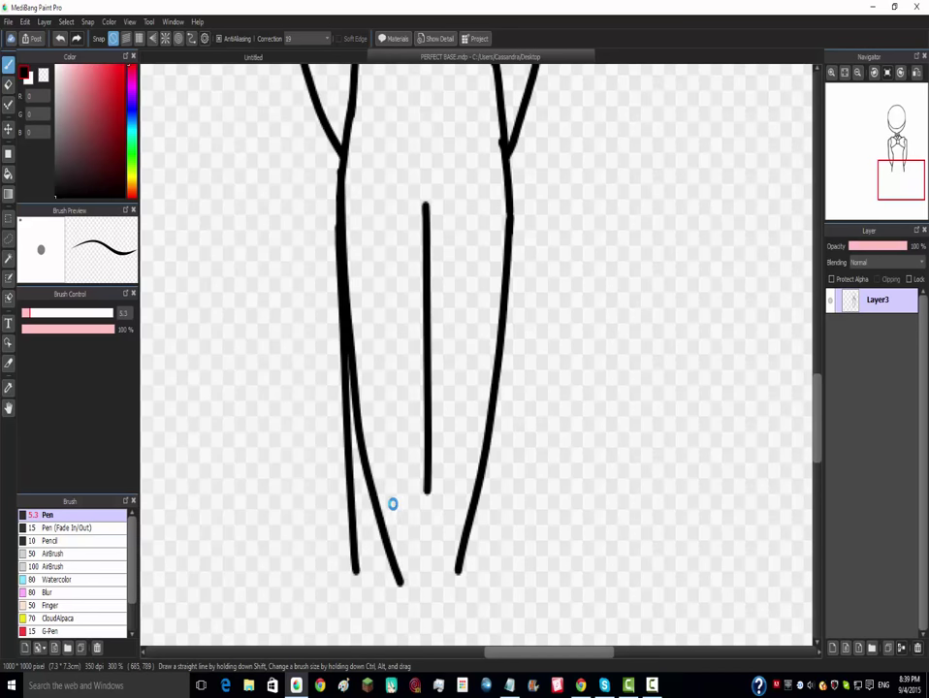
# - Extend the dividing line between the legs straight down to just past the ends of the outer leg lines
pyautogui.scroll(-5, 393, 503)
pyautogui.scroll(8, 393, 514)
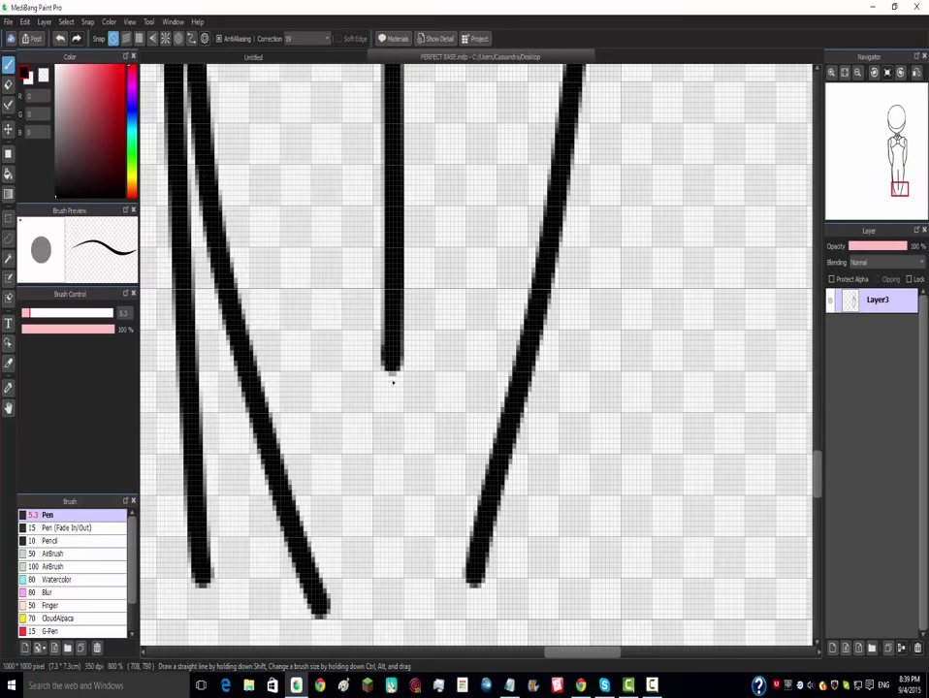
pyautogui.moveTo(393, 383); pyautogui.dragTo(395, 632)
pyautogui.scroll(-4, 399, 562)
pyautogui.scroll(2, 404, 558)
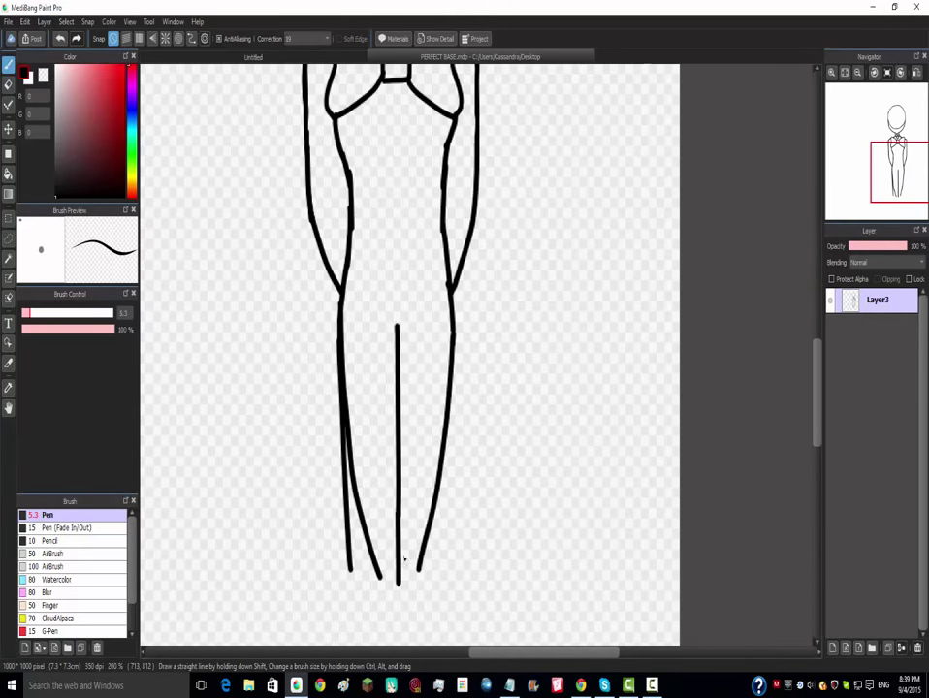
pyautogui.scroll(1, 404, 558)
pyautogui.scroll(1, 358, 594)
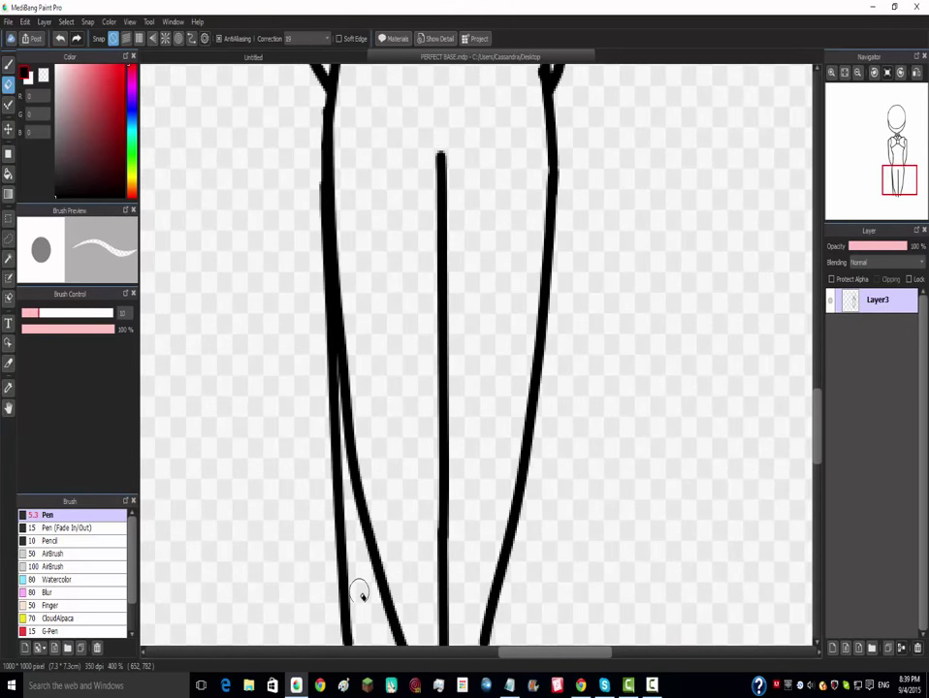
# - Erase the stray second line running along the outside of the figure's lower left leg
pyautogui.scroll(-2, 358, 593)
pyautogui.scroll(3, 357, 594)
pyautogui.moveTo(357, 593)
pyautogui.mouseDown()
pyautogui.moveTo(358, 398)
pyautogui.moveTo(327, 224)
pyautogui.mouseUp()
pyautogui.click(7, 21)
pyautogui.moveTo(24, 21)
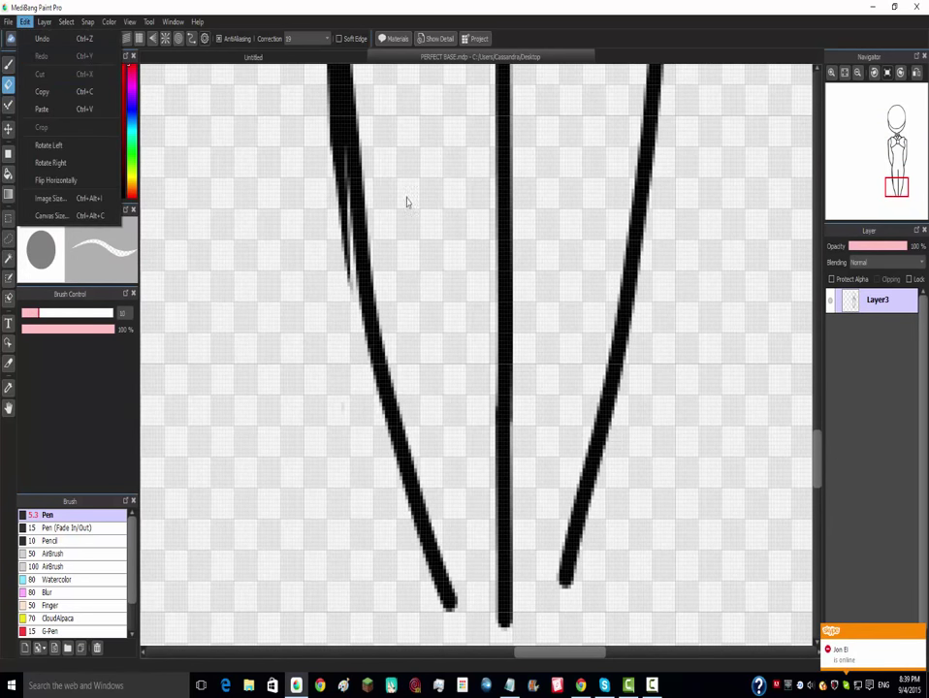
pyautogui.click(449, 6)
pyautogui.click(921, 631)
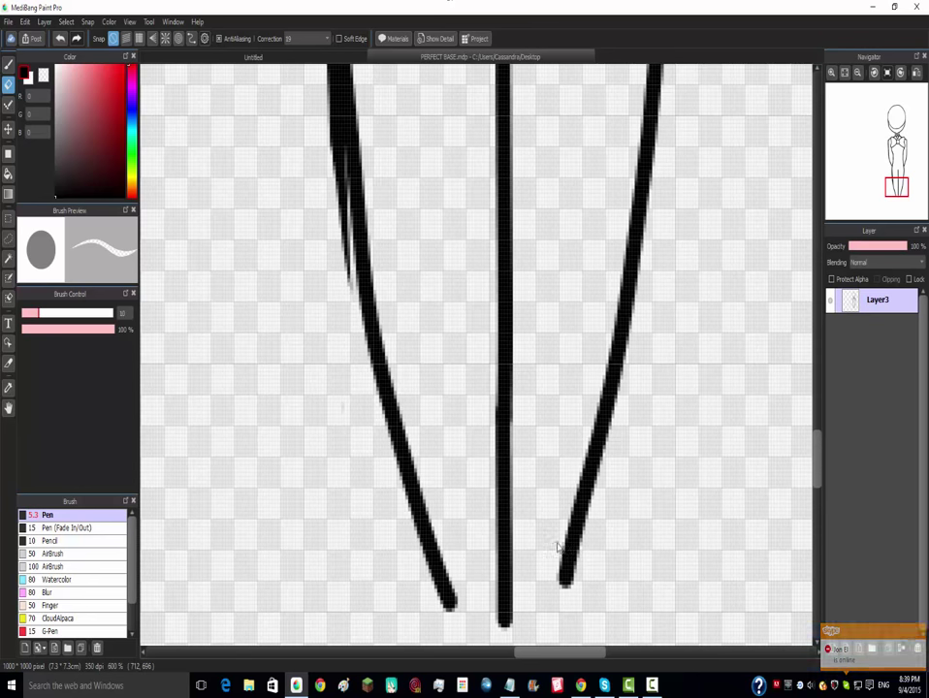
pyautogui.moveTo(343, 291)
pyautogui.mouseDown()
pyautogui.moveTo(337, 156)
pyautogui.moveTo(321, 77)
pyautogui.mouseUp()
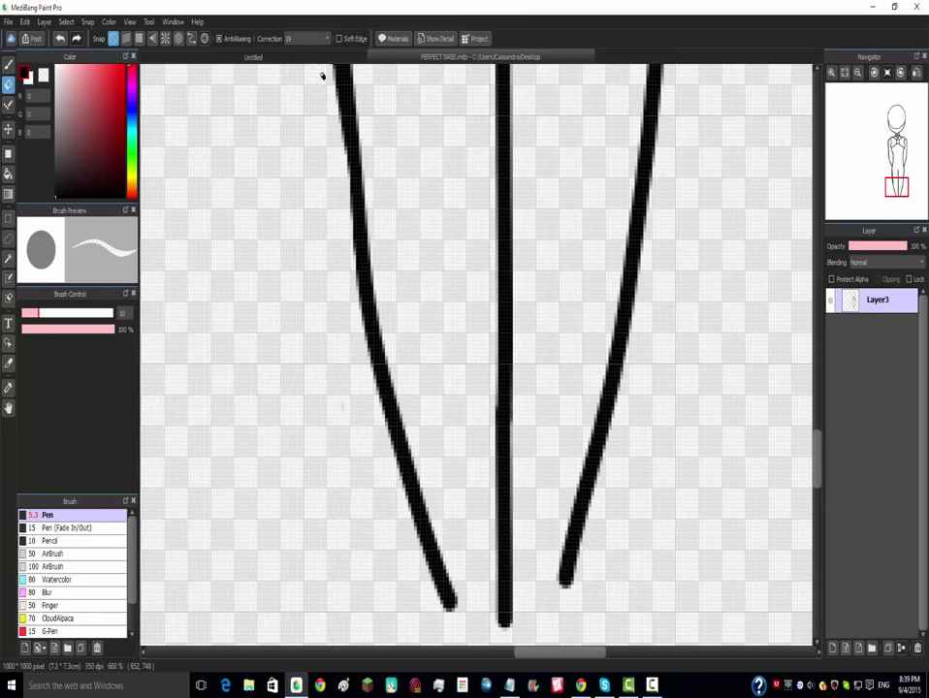
# - Erase the excess thickness from the outer edge of the left thigh line up to the hip
pyautogui.scroll(-2, 319, 119)
pyautogui.scroll(2, 319, 123)
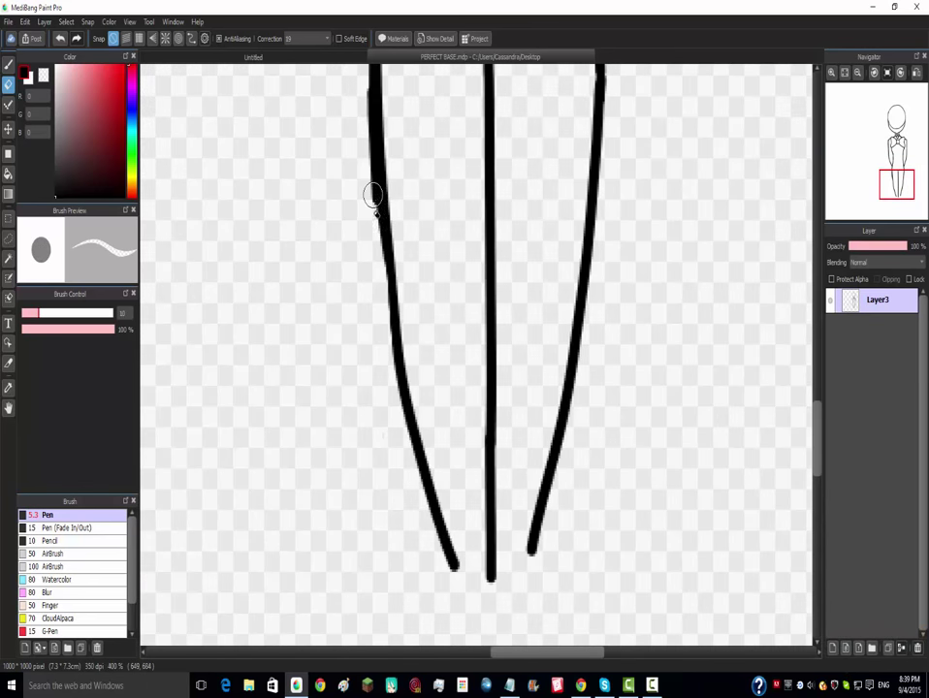
pyautogui.scroll(-2, 377, 226)
pyautogui.scroll(2, 383, 199)
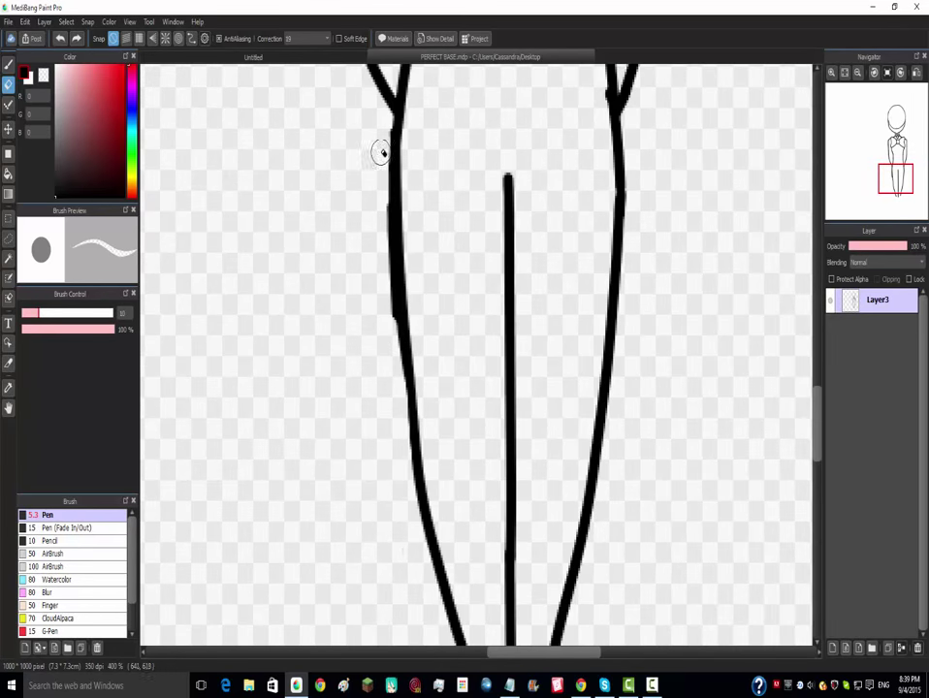
pyautogui.moveTo(385, 161); pyautogui.dragTo(394, 415)
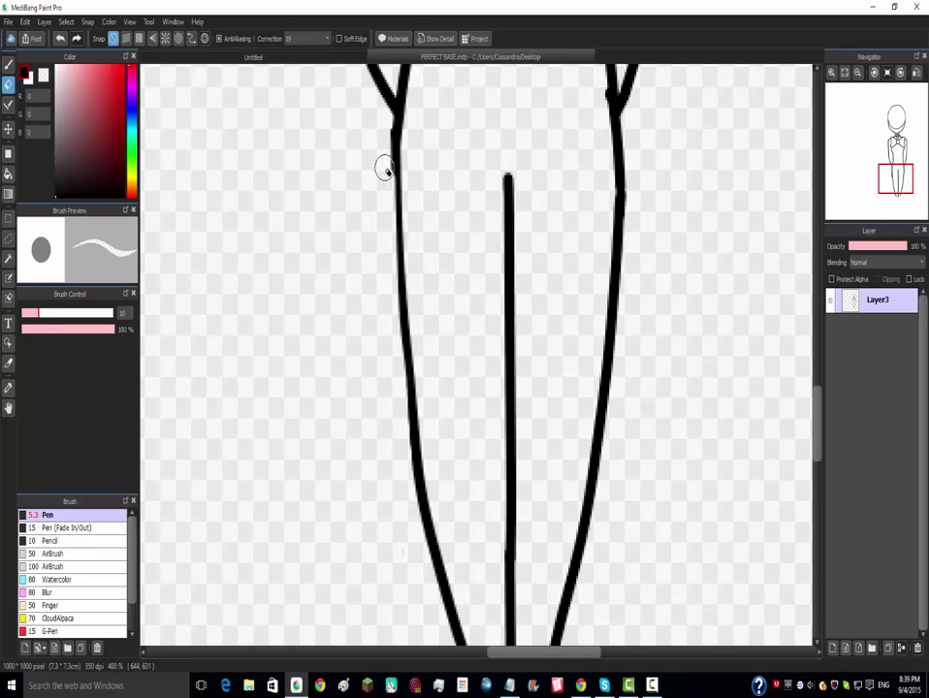
pyautogui.scroll(-5, 381, 206)
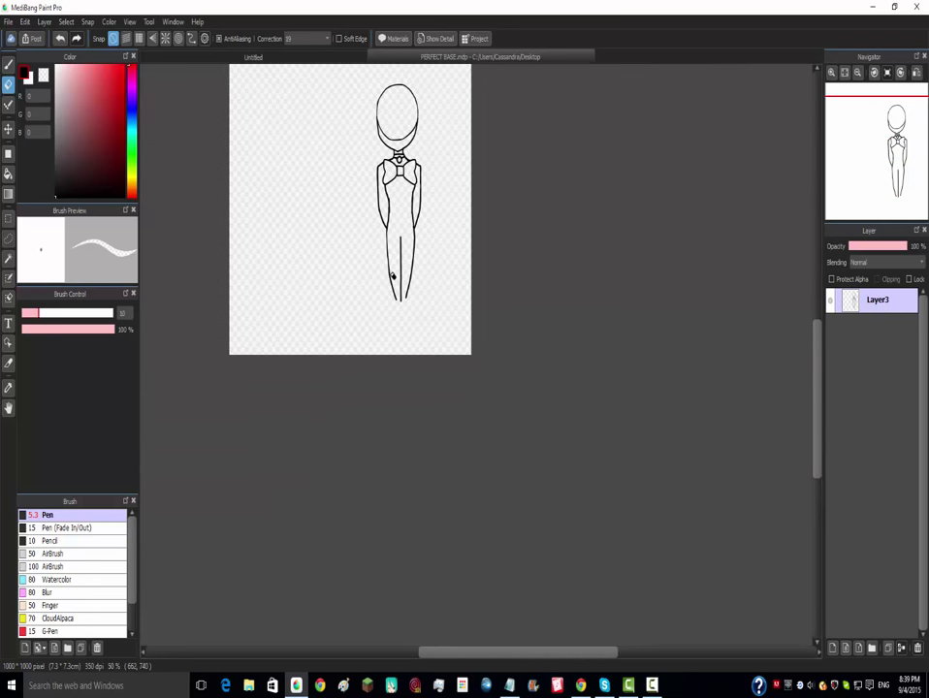
pyautogui.scroll(1, 388, 243)
pyautogui.scroll(-1, 391, 232)
pyautogui.scroll(5, 392, 215)
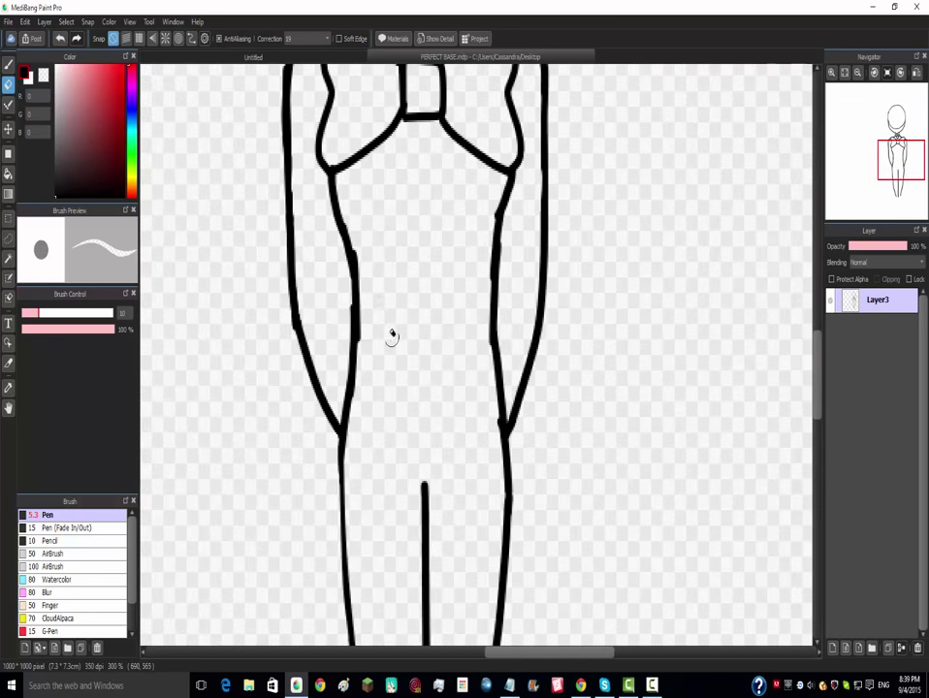
pyautogui.click(9, 64)
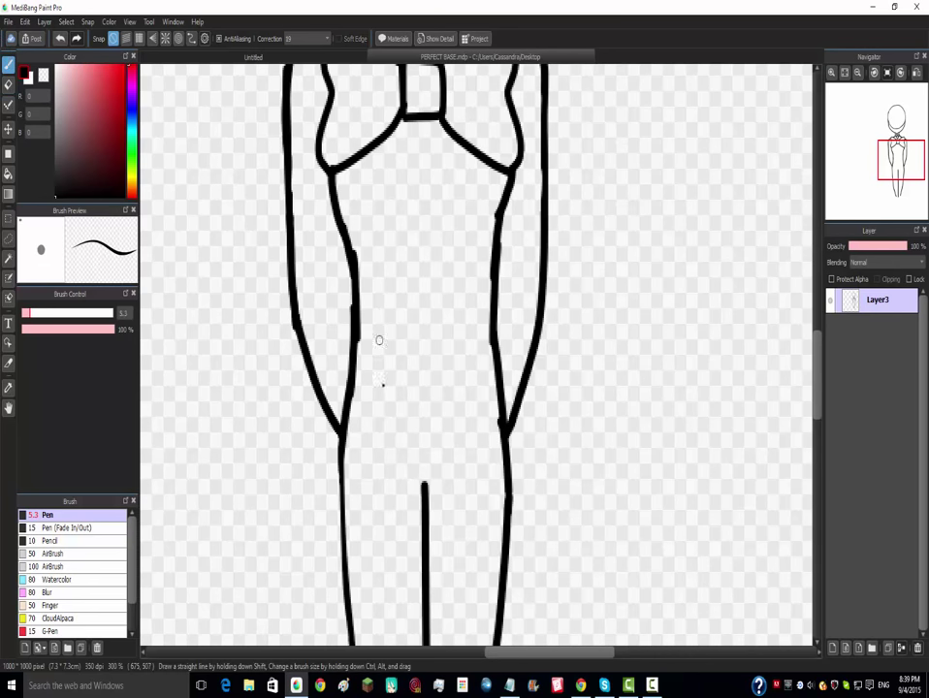
pyautogui.scroll(1, 373, 339)
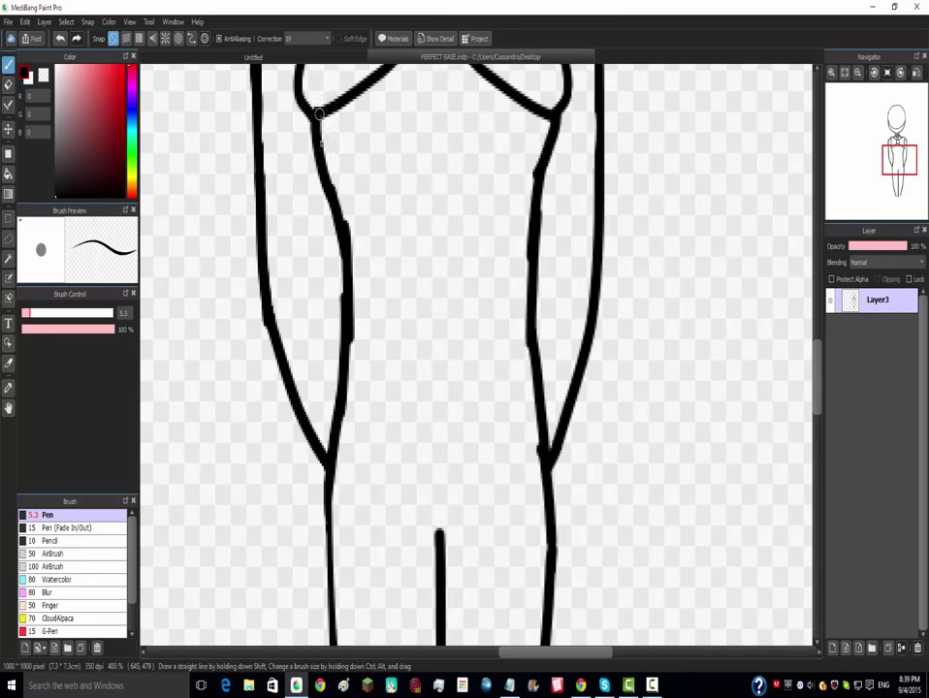
pyautogui.moveTo(319, 113)
pyautogui.mouseDown()
pyautogui.moveTo(321, 326)
pyautogui.moveTo(299, 464)
pyautogui.moveTo(346, 498)
pyautogui.moveTo(455, 502)
pyautogui.moveTo(516, 492)
pyautogui.mouseUp()
pyautogui.scroll(-1, 519, 475)
pyautogui.hotkey('ctrl', 'z')
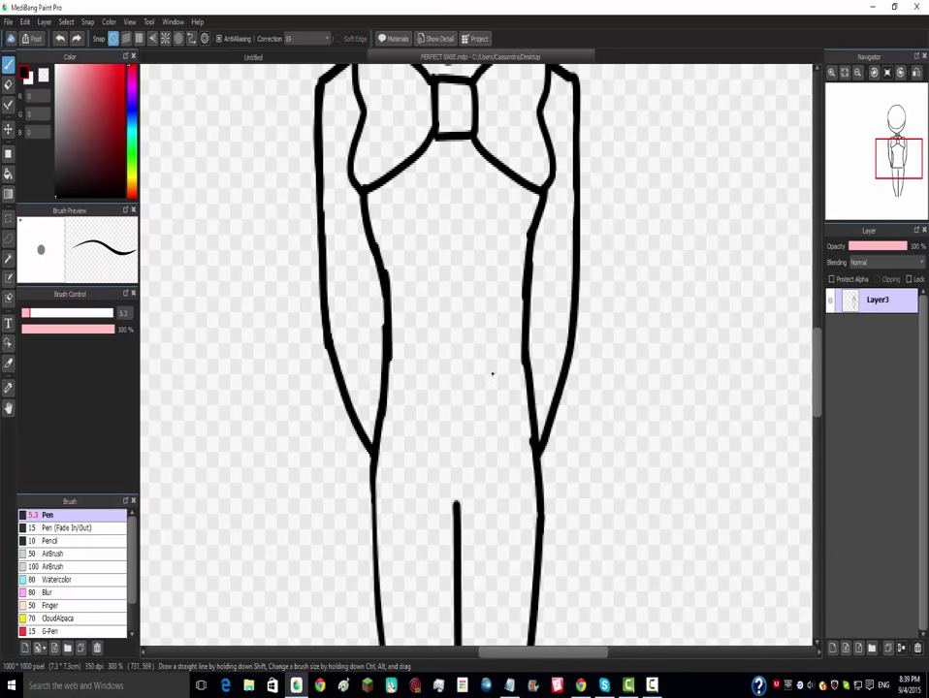
pyautogui.scroll(-1, 492, 373)
pyautogui.scroll(1, 462, 201)
pyautogui.scroll(-1, 460, 135)
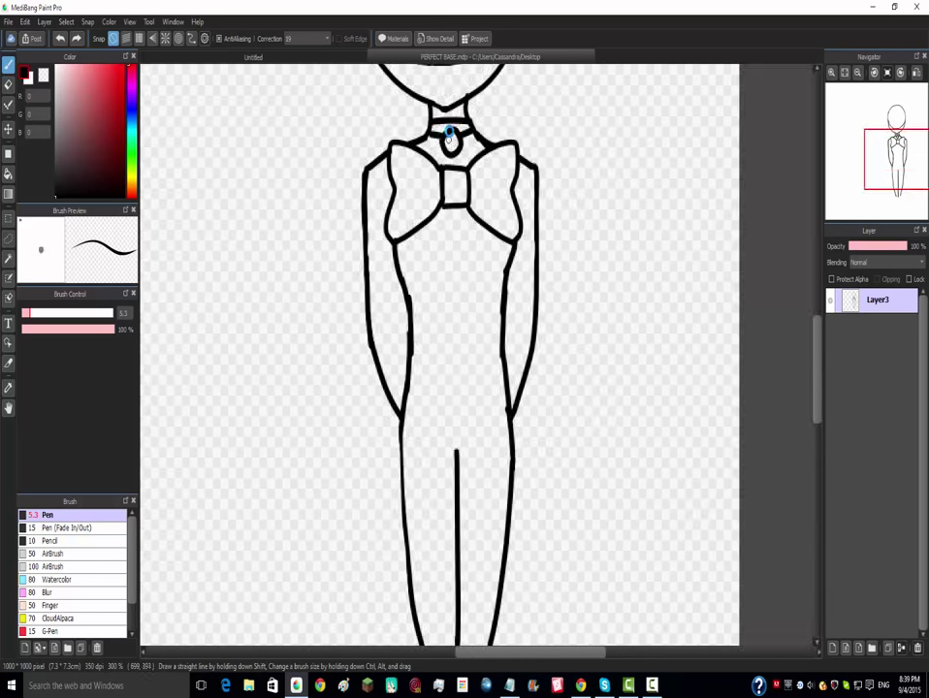
# - Erase the whole bow from the chest, including its outline bumps on both shoulders
pyautogui.scroll(2, 452, 137)
pyautogui.click(8, 86)
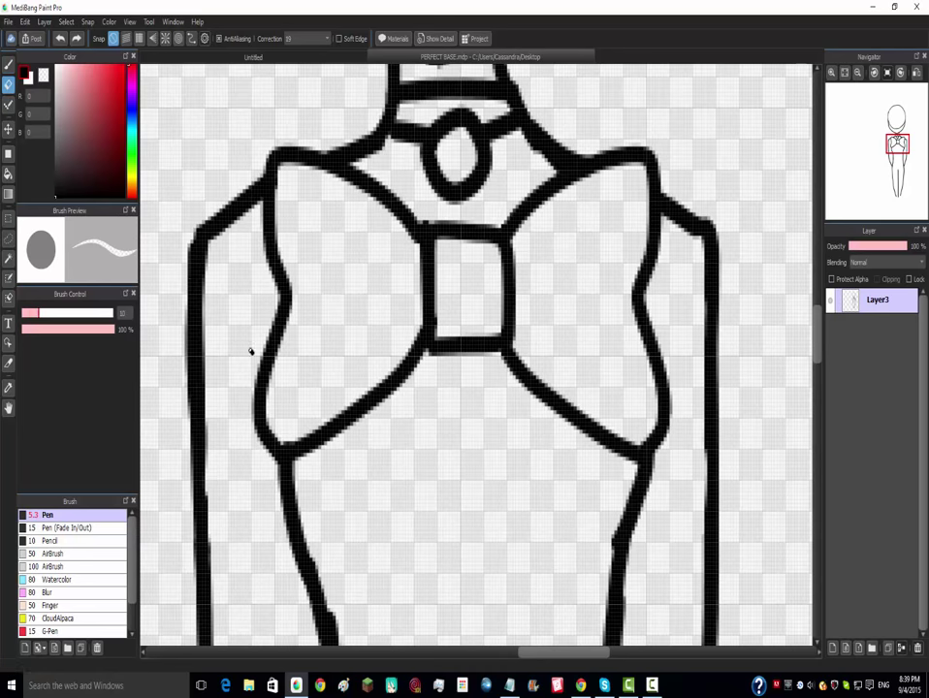
pyautogui.moveTo(280, 305)
pyautogui.mouseDown()
pyautogui.moveTo(262, 393)
pyautogui.moveTo(272, 441)
pyautogui.moveTo(356, 415)
pyautogui.moveTo(417, 357)
pyautogui.mouseUp()
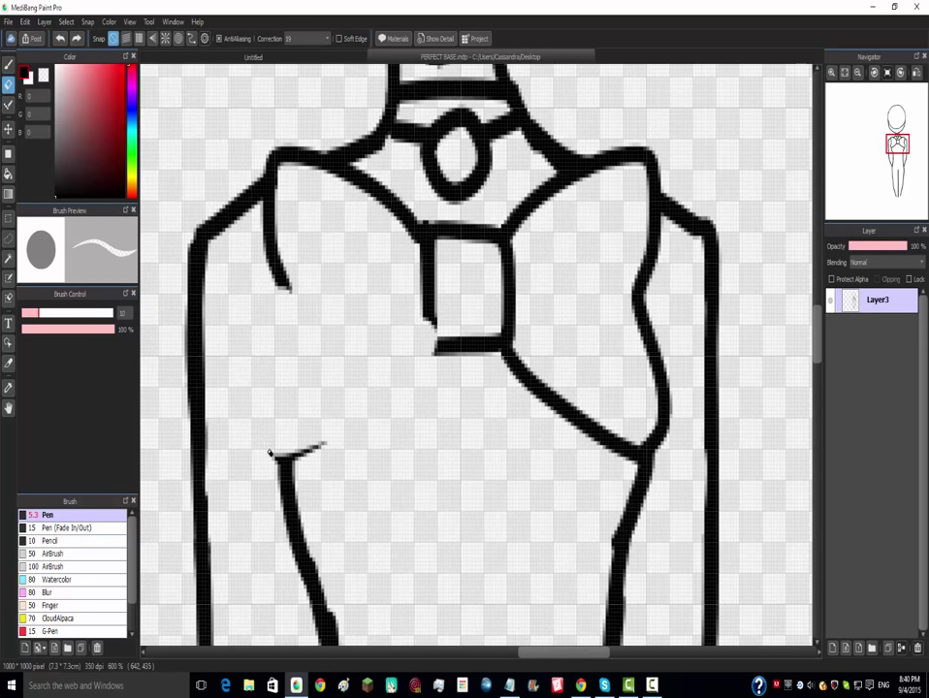
pyautogui.moveTo(274, 454); pyautogui.dragTo(322, 447)
pyautogui.moveTo(268, 302)
pyautogui.mouseDown()
pyautogui.moveTo(277, 253)
pyautogui.moveTo(277, 219)
pyautogui.moveTo(268, 217)
pyautogui.mouseUp()
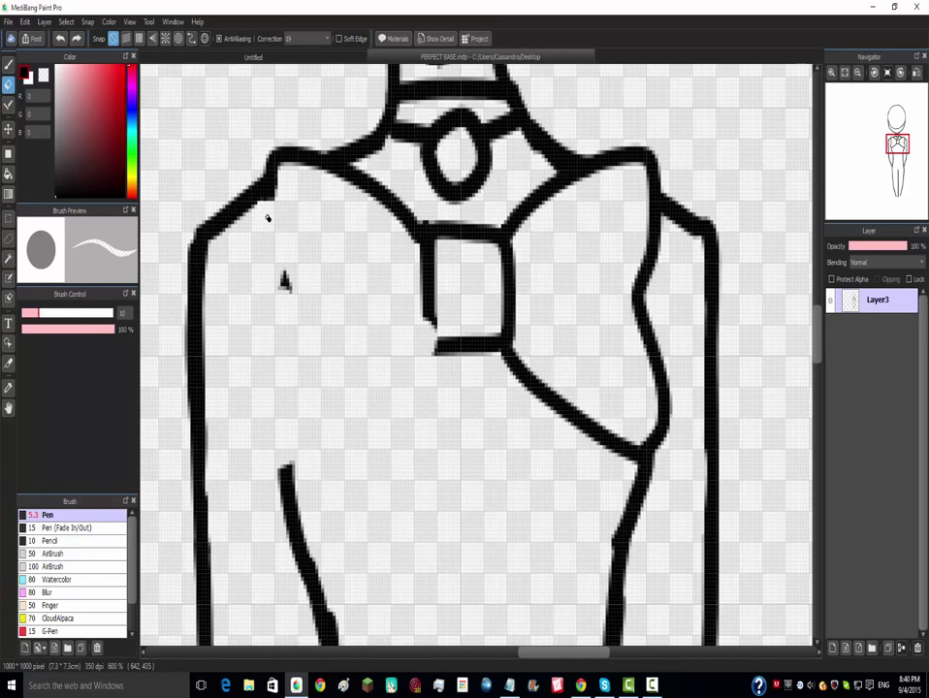
pyautogui.moveTo(347, 173)
pyautogui.mouseDown()
pyautogui.moveTo(412, 183)
pyautogui.moveTo(367, 199)
pyautogui.moveTo(460, 257)
pyautogui.mouseUp()
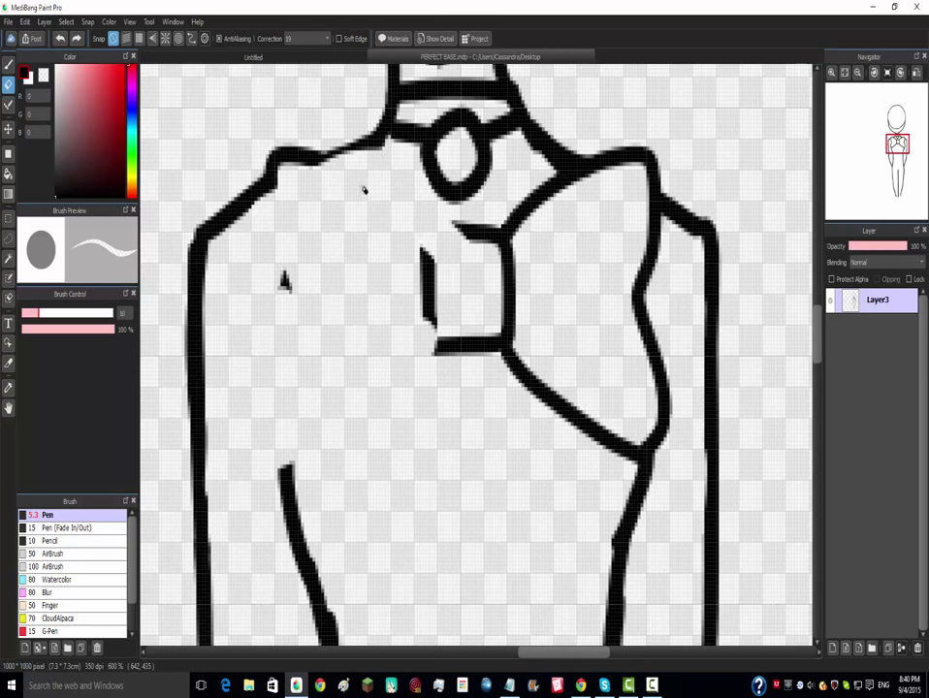
pyautogui.moveTo(364, 190)
pyautogui.mouseDown()
pyautogui.moveTo(447, 345)
pyautogui.moveTo(425, 258)
pyautogui.moveTo(439, 354)
pyautogui.moveTo(433, 251)
pyautogui.moveTo(356, 283)
pyautogui.moveTo(268, 289)
pyautogui.moveTo(467, 232)
pyautogui.moveTo(563, 232)
pyautogui.moveTo(507, 257)
pyautogui.moveTo(527, 206)
pyautogui.moveTo(559, 187)
pyautogui.mouseUp()
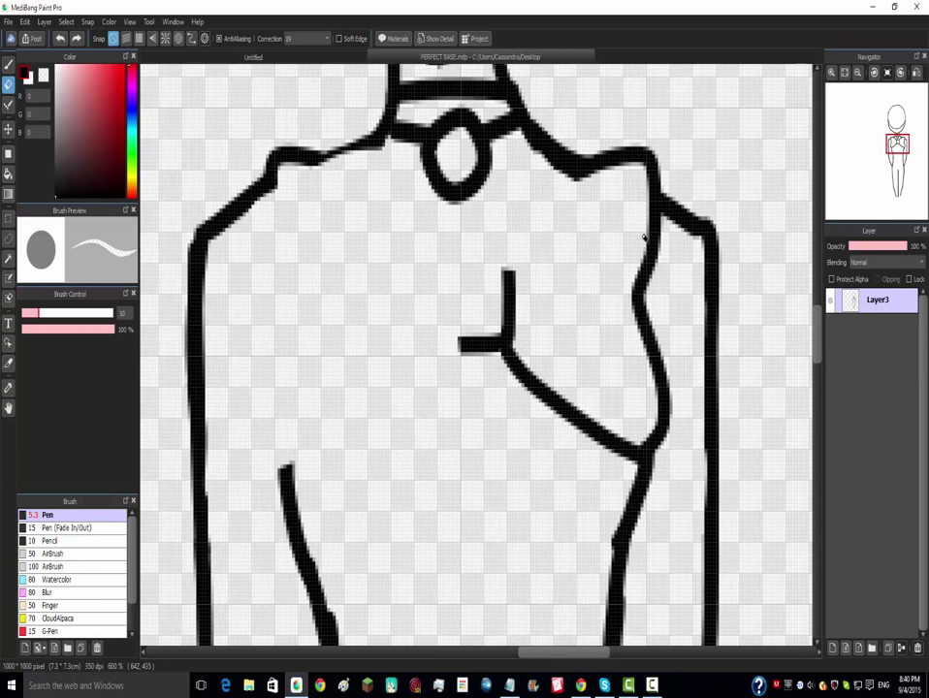
pyautogui.moveTo(644, 237)
pyautogui.mouseDown()
pyautogui.moveTo(640, 310)
pyautogui.moveTo(668, 413)
pyautogui.moveTo(644, 451)
pyautogui.moveTo(610, 449)
pyautogui.moveTo(544, 407)
pyautogui.moveTo(445, 311)
pyautogui.moveTo(498, 293)
pyautogui.moveTo(518, 326)
pyautogui.moveTo(497, 272)
pyautogui.moveTo(501, 352)
pyautogui.moveTo(470, 359)
pyautogui.mouseUp()
pyautogui.moveTo(262, 150); pyautogui.dragTo(308, 128)
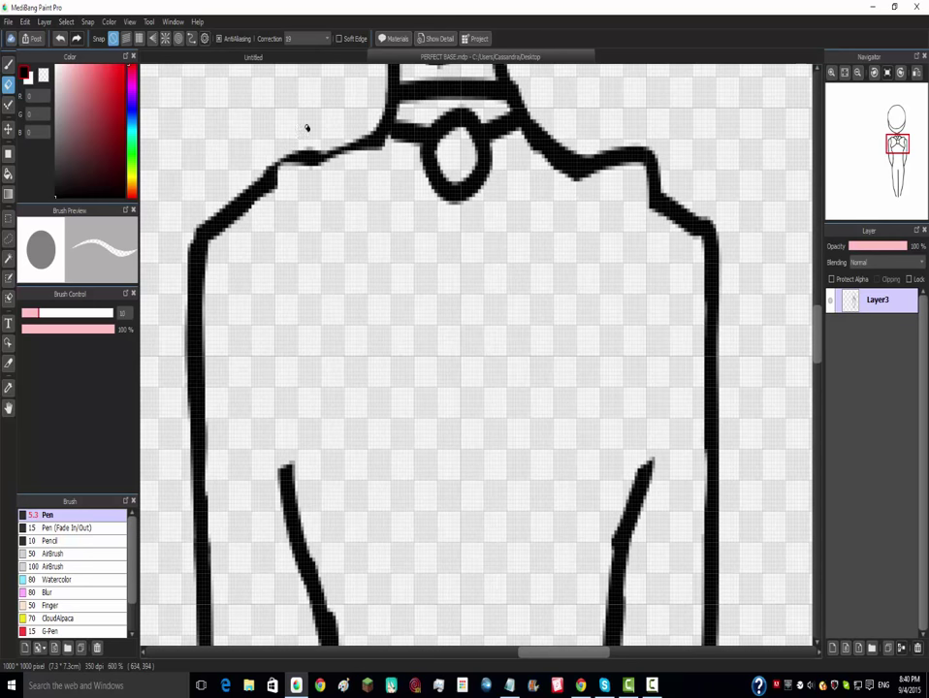
pyautogui.moveTo(628, 139)
pyautogui.mouseDown()
pyautogui.moveTo(596, 144)
pyautogui.moveTo(693, 190)
pyautogui.mouseUp()
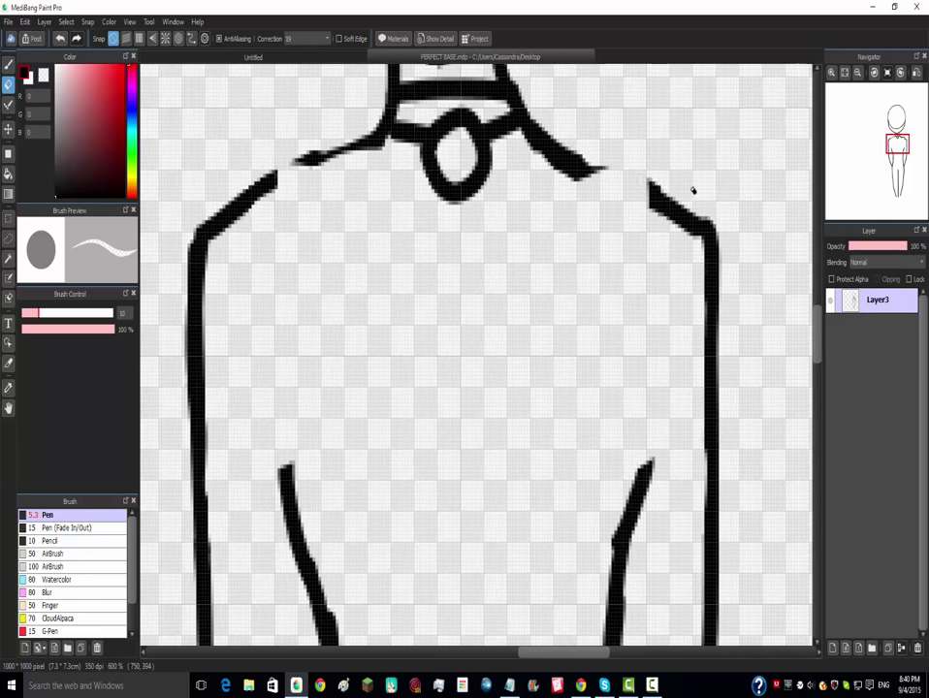
# - Redraw the missing parts of both shoulder lines with the pen and extend the left torso line up toward the armpit
pyautogui.click(9, 64)
pyautogui.moveTo(264, 193); pyautogui.dragTo(385, 132)
pyautogui.moveTo(587, 173); pyautogui.dragTo(651, 188)
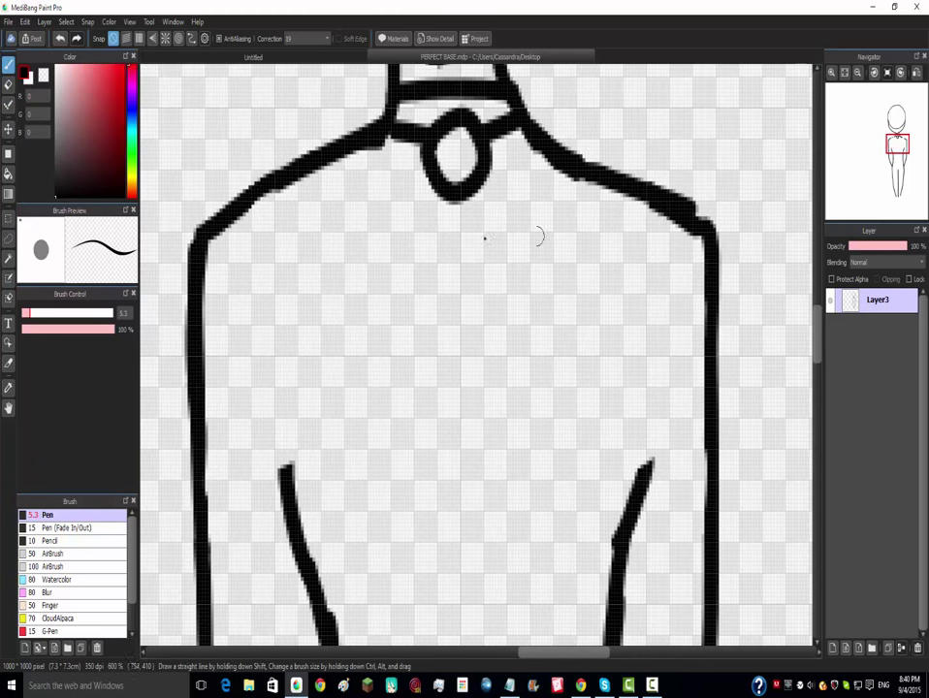
pyautogui.moveTo(290, 483)
pyautogui.mouseDown()
pyautogui.moveTo(284, 377)
pyautogui.moveTo(314, 264)
pyautogui.mouseUp()
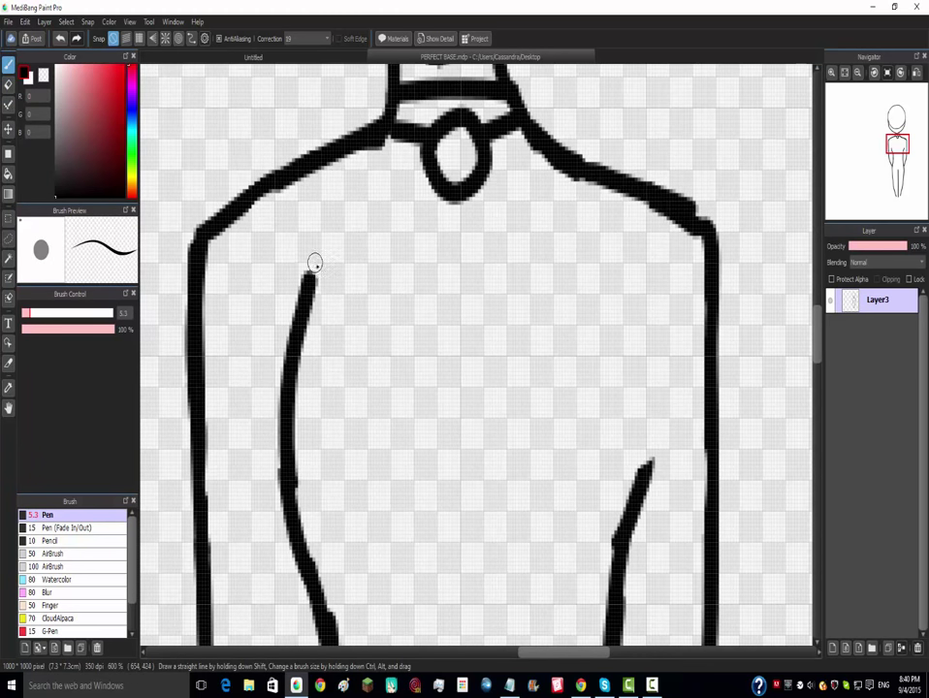
pyautogui.moveTo(613, 281)
pyautogui.mouseDown()
pyautogui.moveTo(628, 329)
pyautogui.moveTo(632, 545)
pyautogui.mouseUp()
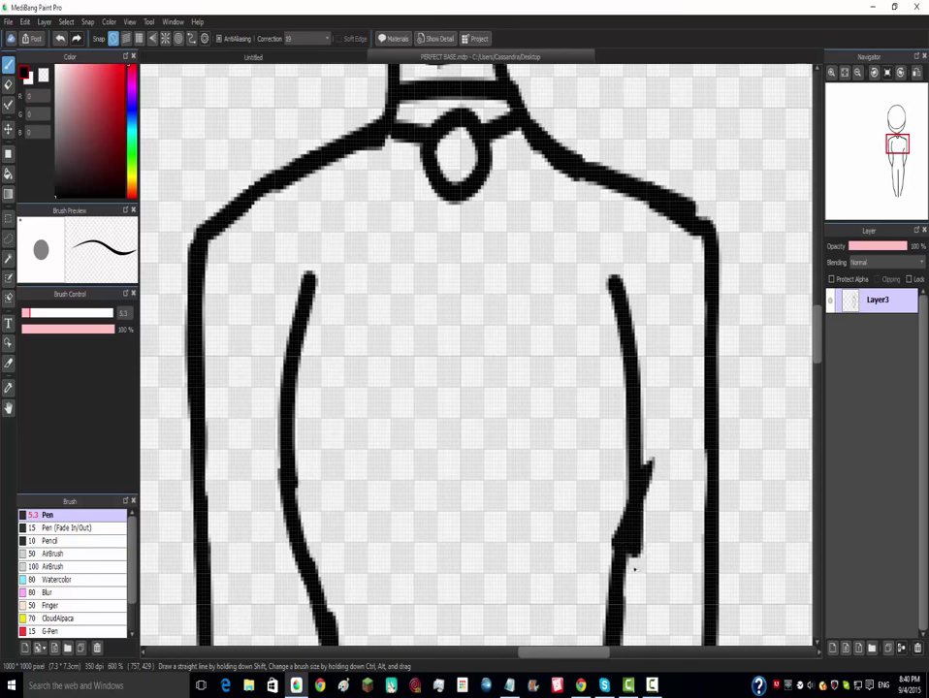
pyautogui.scroll(1, 630, 511)
pyautogui.hotkey('ctrl', 'z')
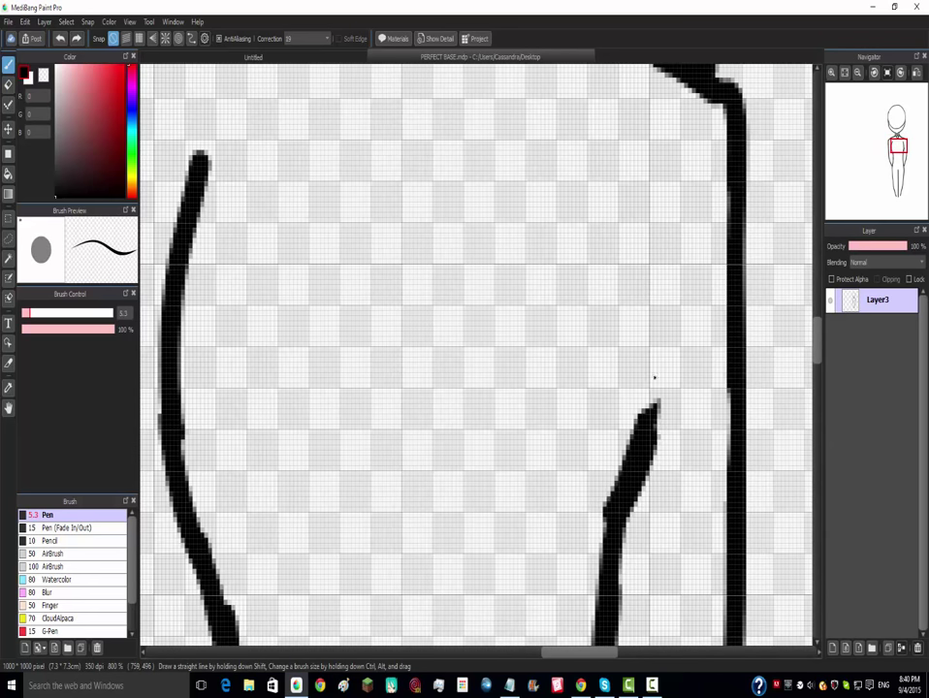
pyautogui.moveTo(653, 378)
pyautogui.mouseDown()
pyautogui.moveTo(621, 170)
pyautogui.moveTo(635, 299)
pyautogui.moveTo(632, 473)
pyautogui.moveTo(623, 529)
pyautogui.mouseUp()
pyautogui.hotkey('ctrl', 'z')
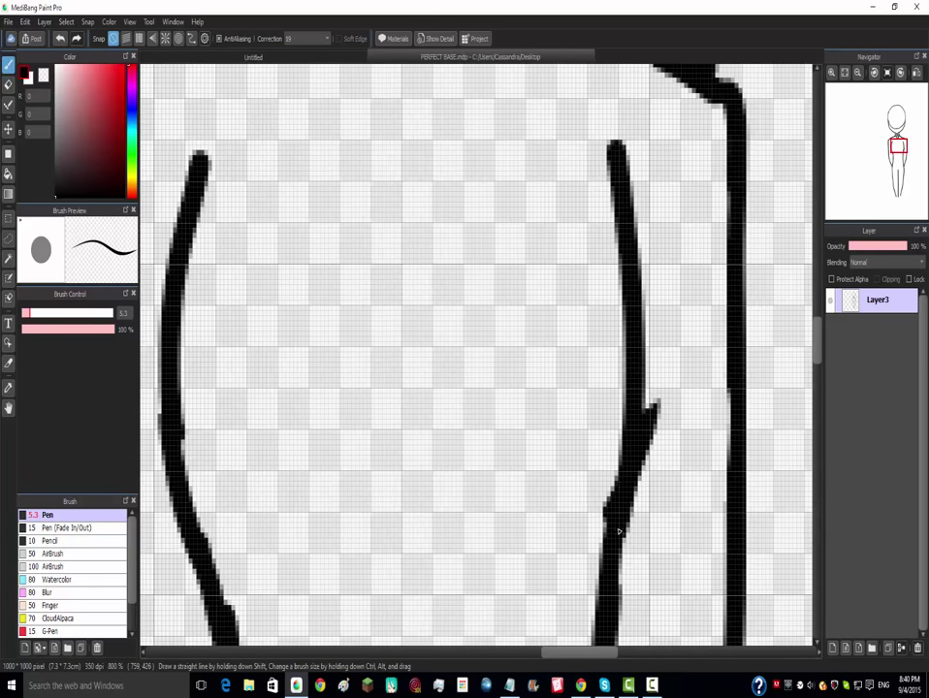
pyautogui.hotkey('ctrl', 'z')
pyautogui.moveTo(655, 402); pyautogui.dragTo(646, 283)
pyautogui.hotkey('ctrl', 'z')
pyautogui.moveTo(616, 143)
pyautogui.mouseDown()
pyautogui.moveTo(635, 386)
pyautogui.moveTo(606, 549)
pyautogui.mouseUp()
pyautogui.scroll(-2, 611, 543)
pyautogui.scroll(-2, 614, 509)
pyautogui.scroll(3, 617, 338)
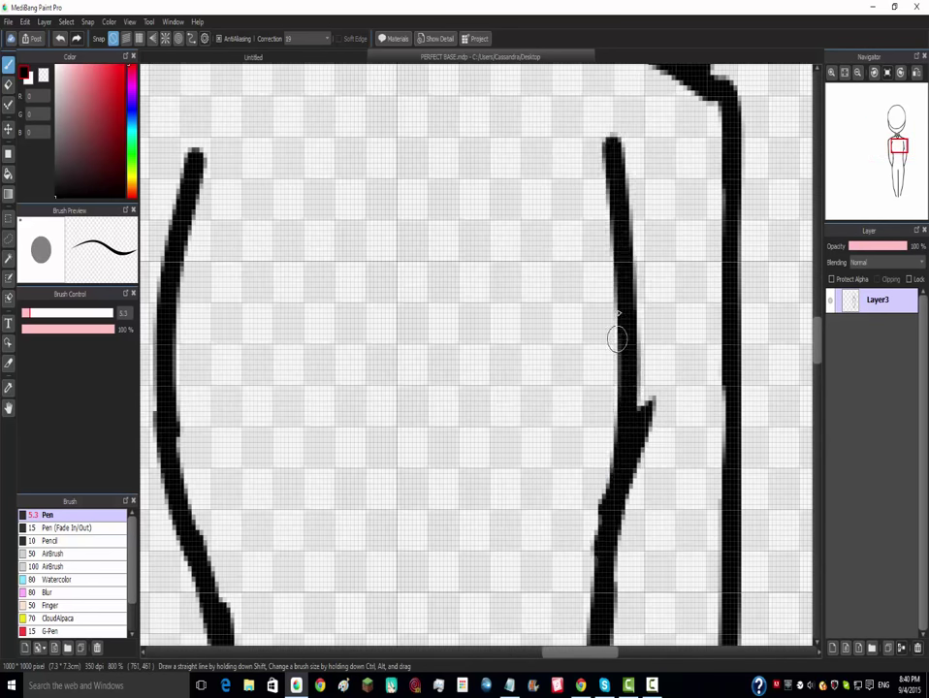
pyautogui.hotkey('ctrl', 'z')
pyautogui.moveTo(613, 160); pyautogui.dragTo(614, 562)
pyautogui.hotkey('ctrl', 'z')
pyautogui.hotkey('ctrl', 'z')
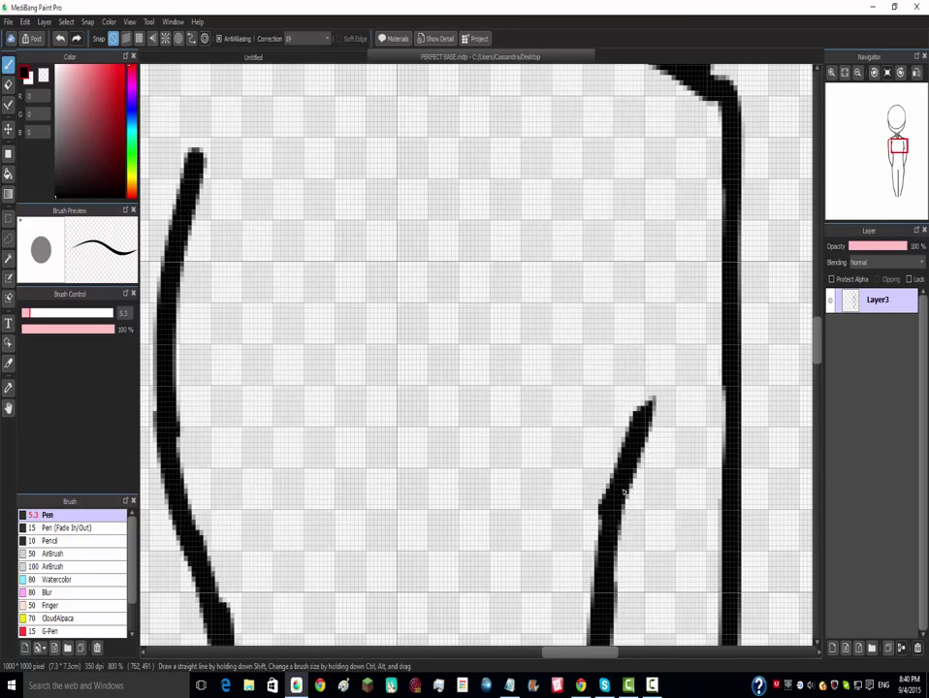
pyautogui.moveTo(649, 363); pyautogui.dragTo(623, 163)
pyautogui.scroll(-4, 623, 170)
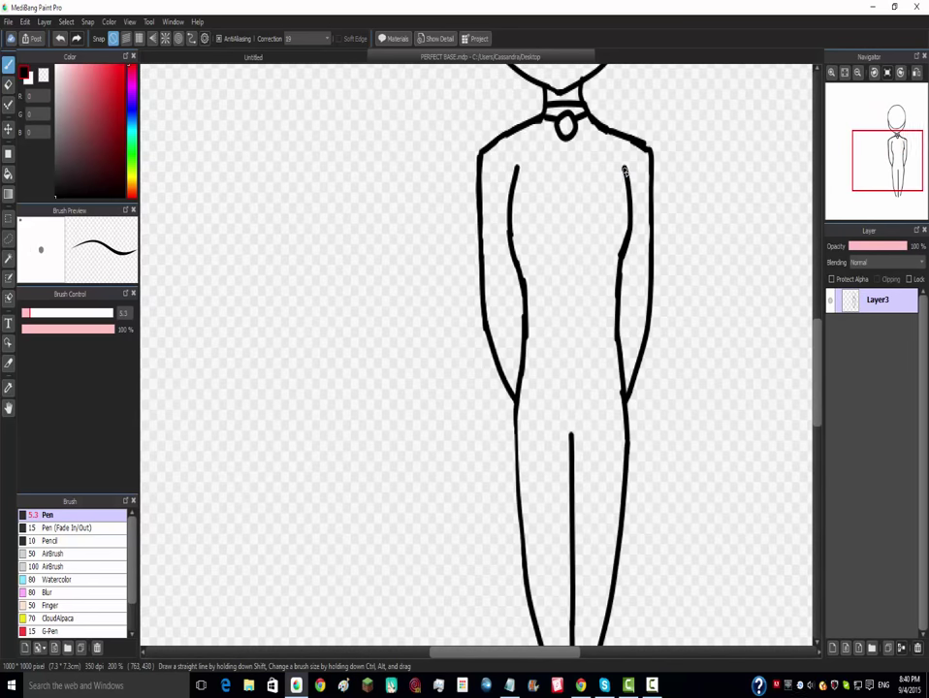
pyautogui.scroll(2, 617, 175)
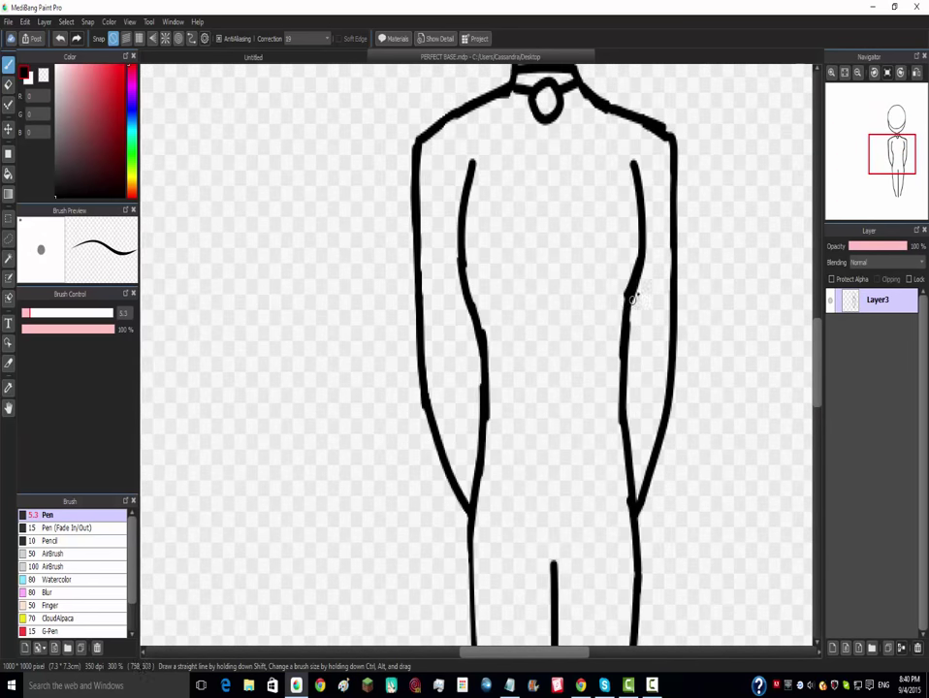
pyautogui.hotkey('ctrl', 'z')
pyautogui.moveTo(628, 160); pyautogui.dragTo(638, 272)
pyautogui.hotkey('ctrl', 'z')
# - Erase the slanted upper end of the right torso line down to the waist
pyautogui.scroll(2, 578, 251)
pyautogui.press('e')
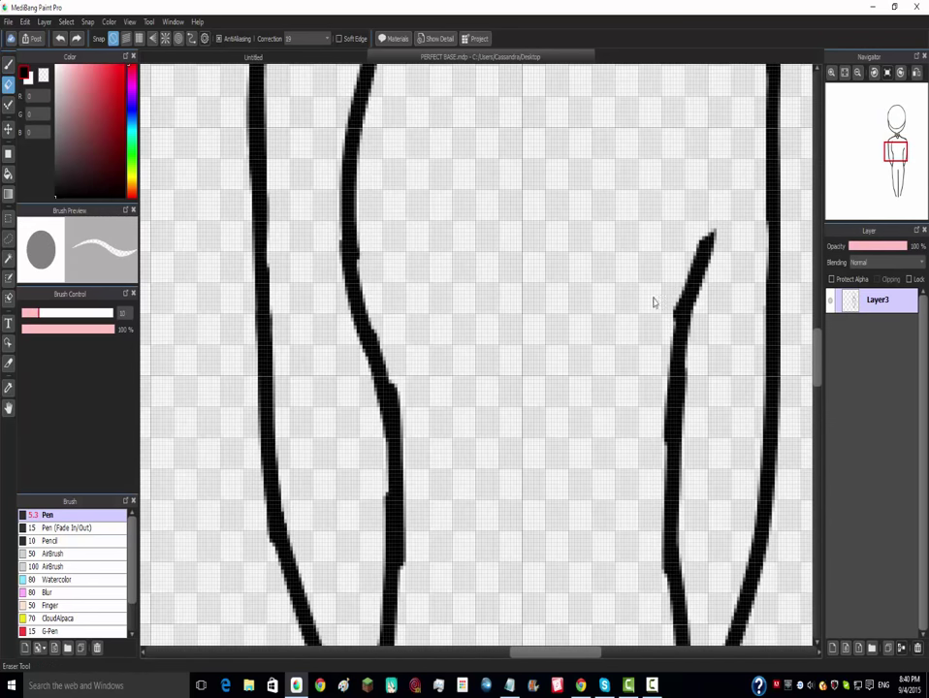
pyautogui.moveTo(688, 323); pyautogui.dragTo(678, 351)
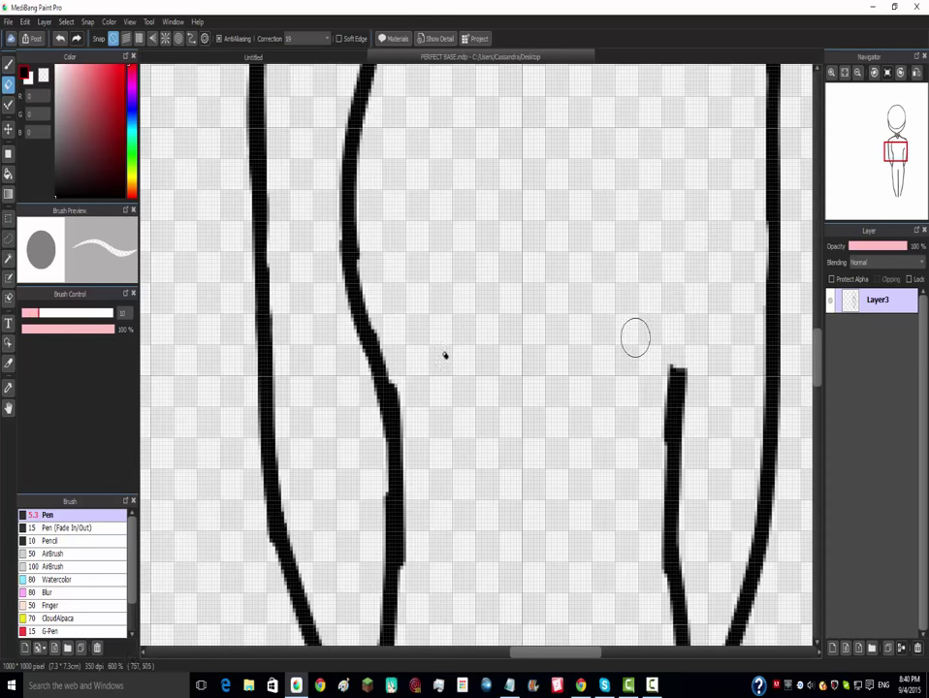
# - Paint a Select Pen selection over the left torso line from armpit to waist, using brush size 12.3
pyautogui.scroll(-2, 593, 319)
pyautogui.scroll(-2, 592, 319)
pyautogui.scroll(2, 569, 236)
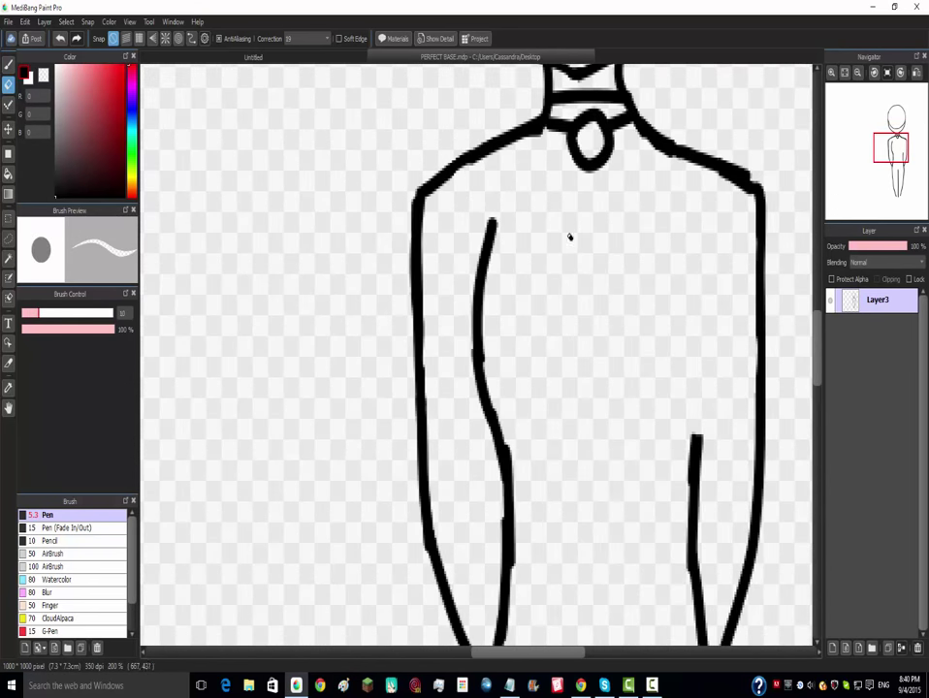
pyautogui.click(9, 277)
pyautogui.click(8, 238)
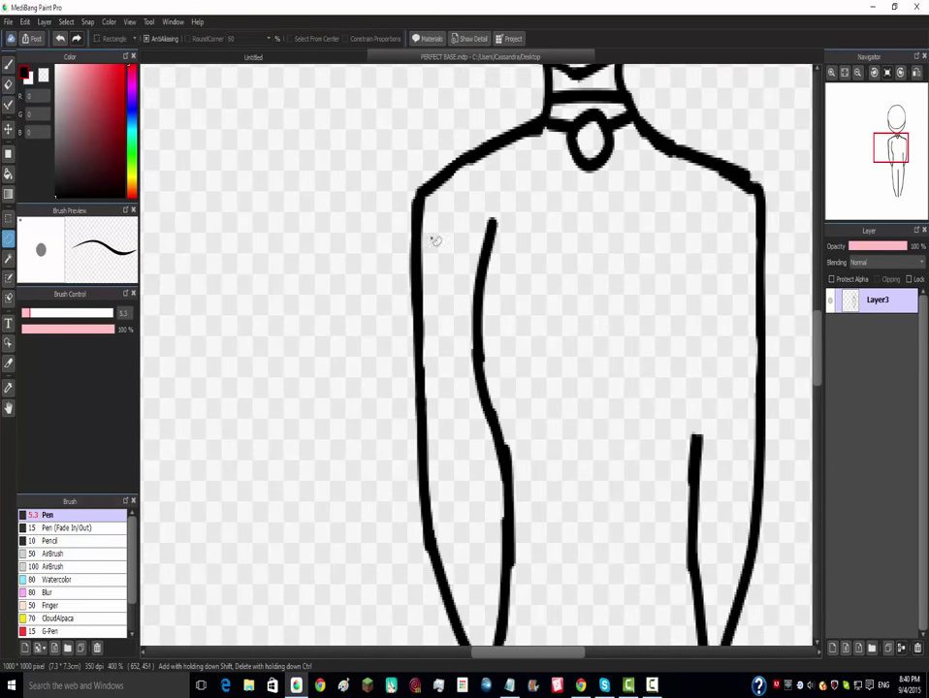
pyautogui.click(8, 277)
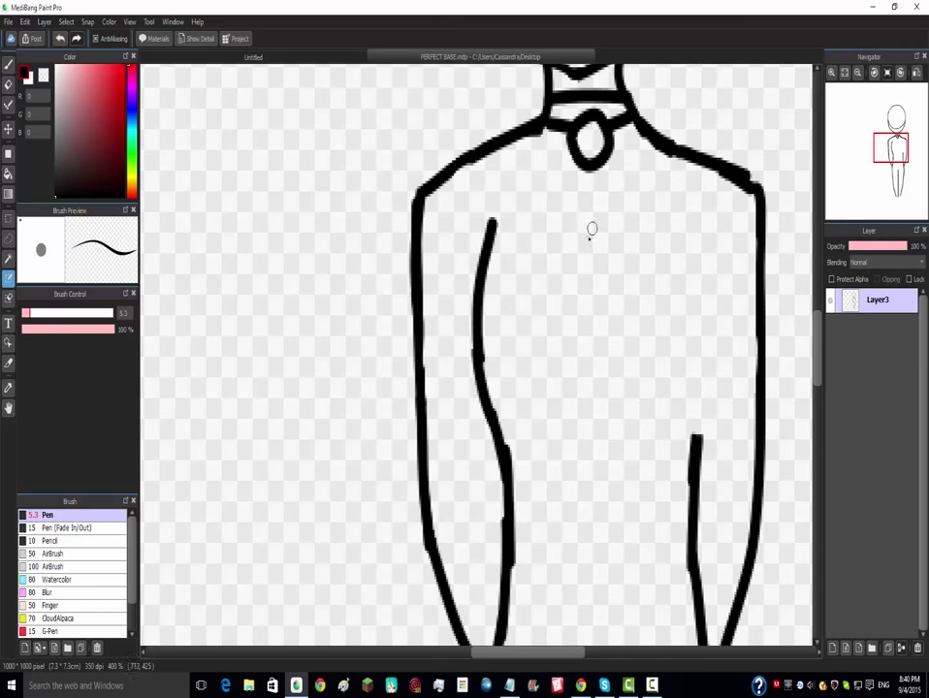
pyautogui.scroll(2, 498, 252)
pyautogui.moveTo(441, 226); pyautogui.dragTo(468, 236)
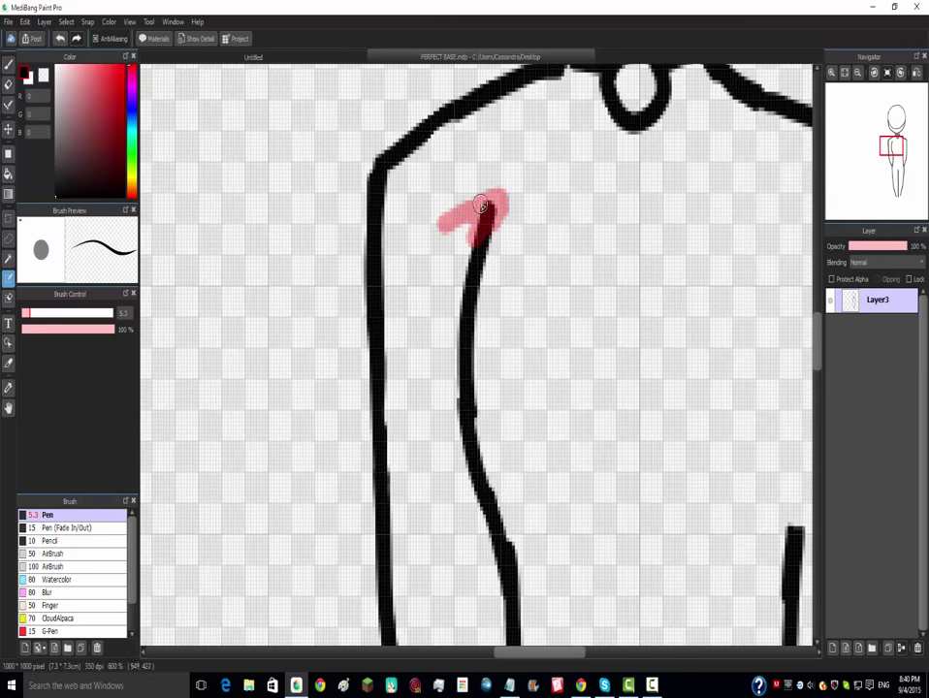
pyautogui.click(44, 313)
pyautogui.moveTo(489, 207)
pyautogui.mouseDown()
pyautogui.moveTo(468, 389)
pyautogui.moveTo(495, 529)
pyautogui.moveTo(468, 437)
pyautogui.moveTo(468, 287)
pyautogui.moveTo(482, 175)
pyautogui.mouseUp()
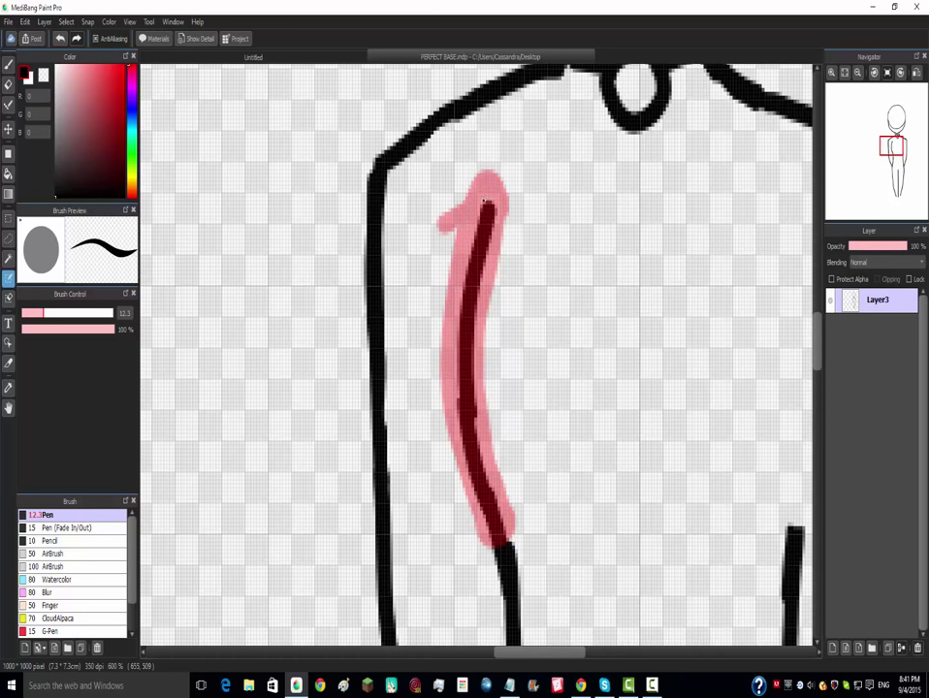
# - Set the brush size to 6.5
pyautogui.moveTo(34, 317); pyautogui.dragTo(33, 320)
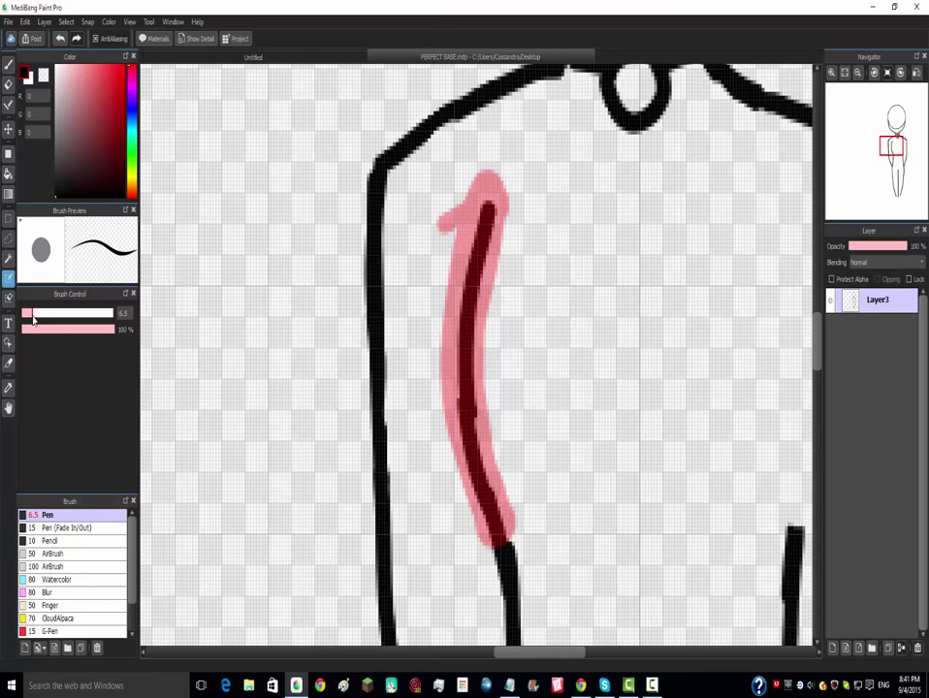
pyautogui.hotkey('ctrl', 't')
pyautogui.scroll(-4, 484, 276)
pyautogui.scroll(3, 555, 335)
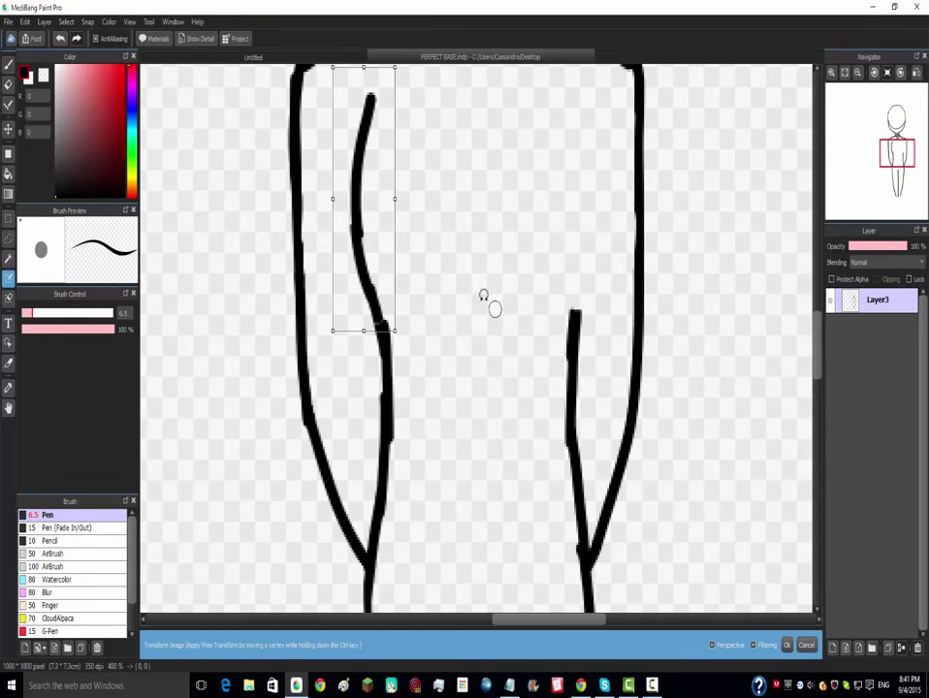
pyautogui.scroll(-2, 495, 308)
pyautogui.scroll(1, 473, 243)
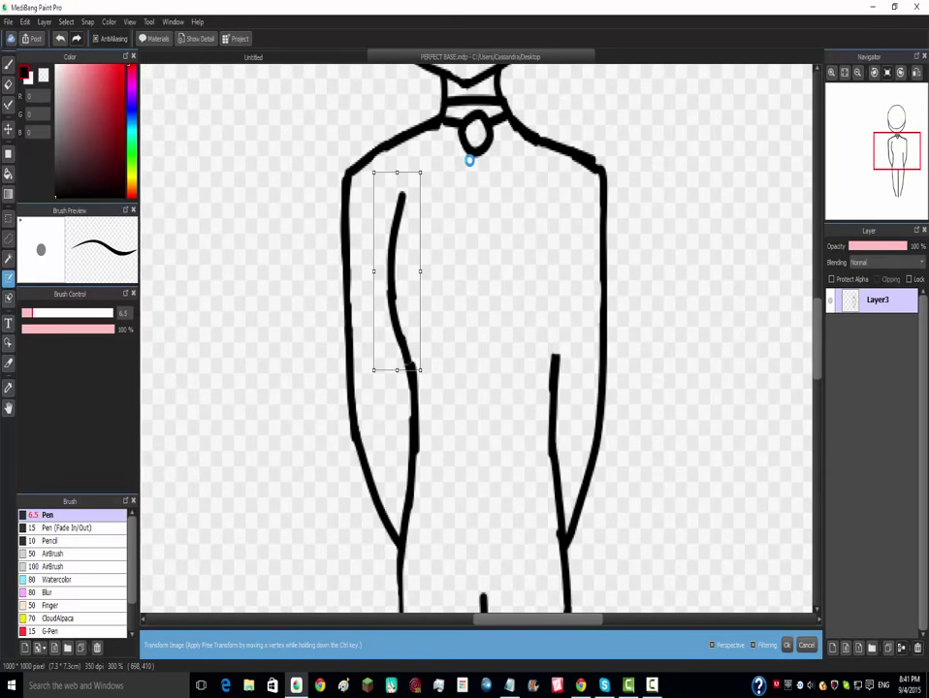
pyautogui.press('Return')
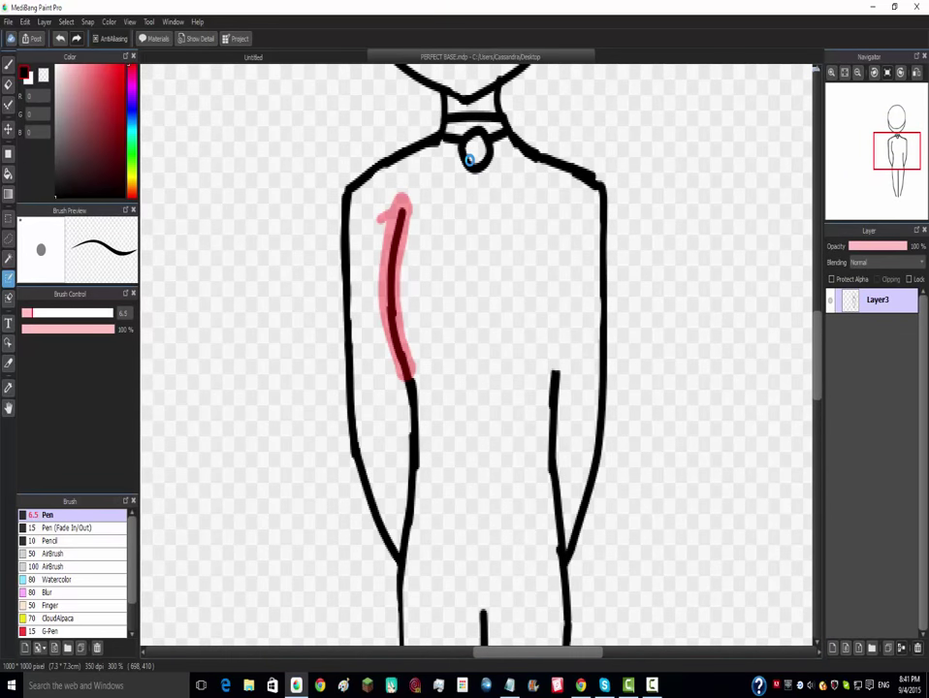
# - Copy the selected left torso line onto a new layer and flip the copy horizontally
pyautogui.hotkey('ctrl', 'shift', 'n')
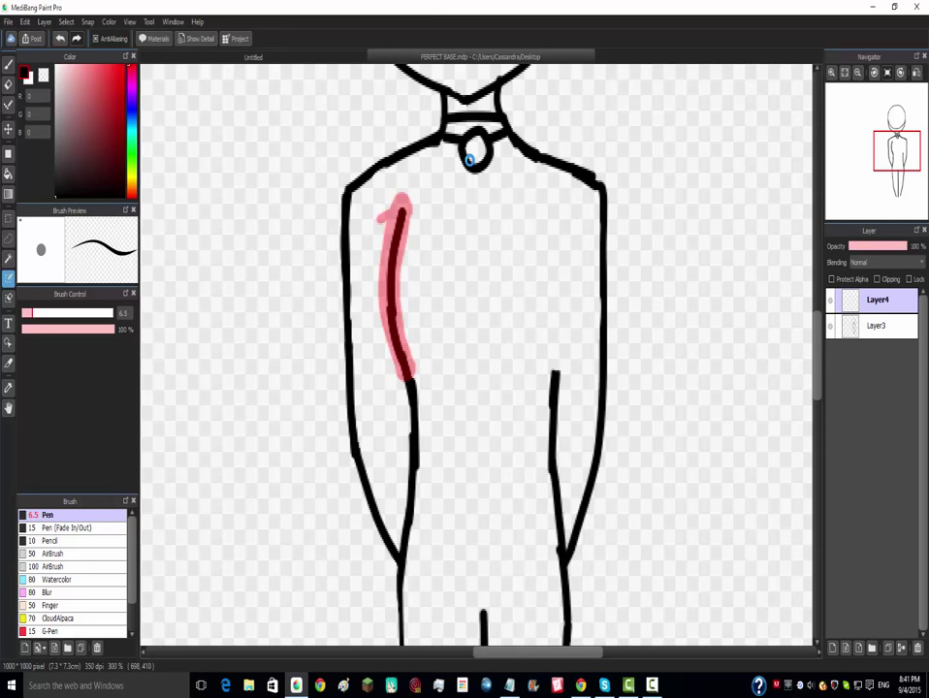
pyautogui.click(44, 21)
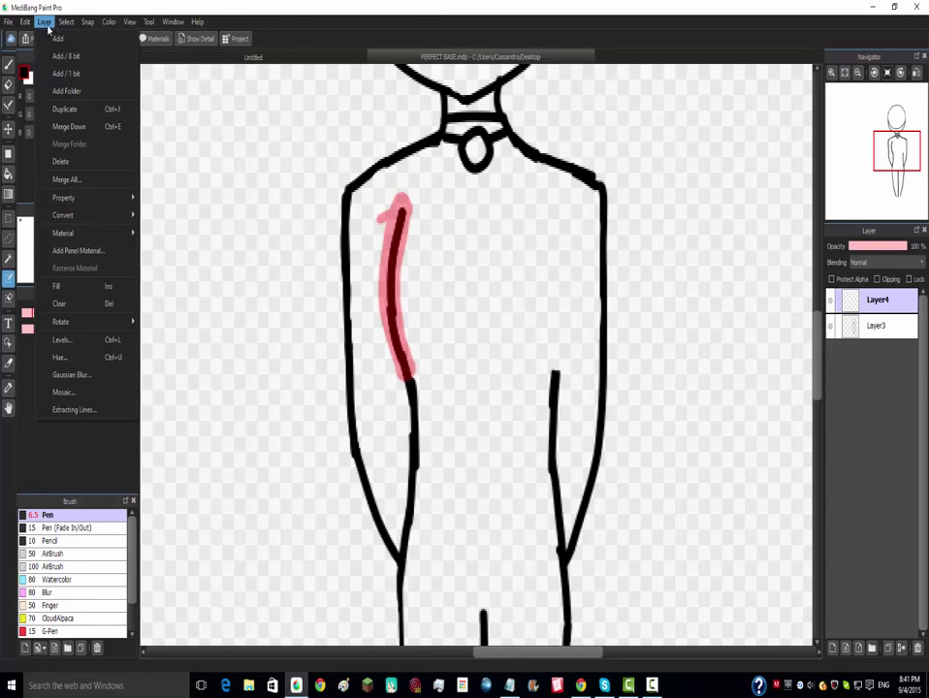
pyautogui.click(47, 27)
pyautogui.click(46, 27)
pyautogui.click(45, 23)
pyautogui.click(45, 23)
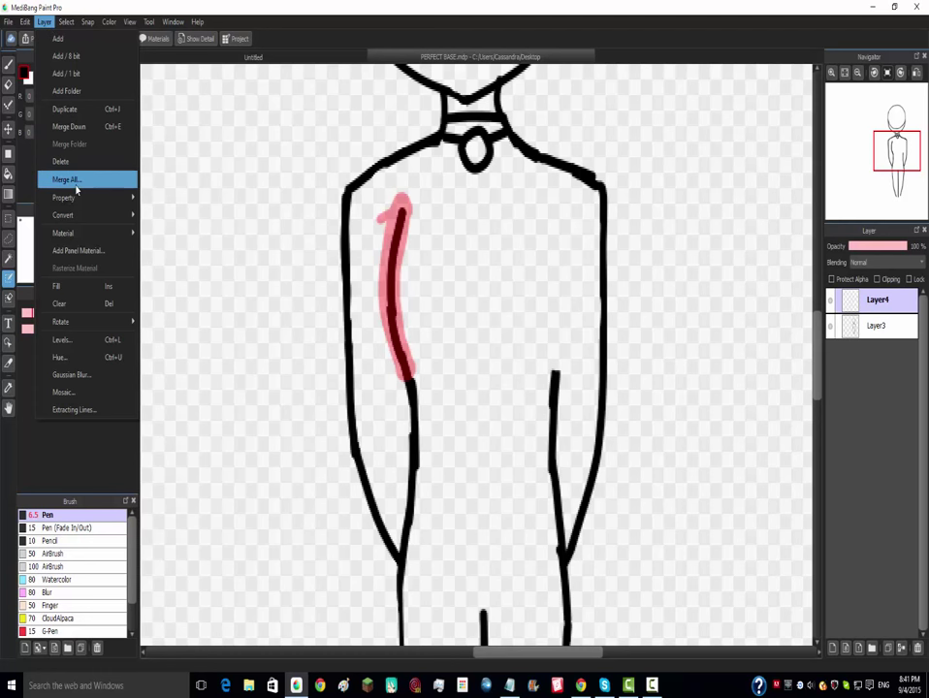
pyautogui.moveTo(77, 215)
pyautogui.moveTo(94, 332)
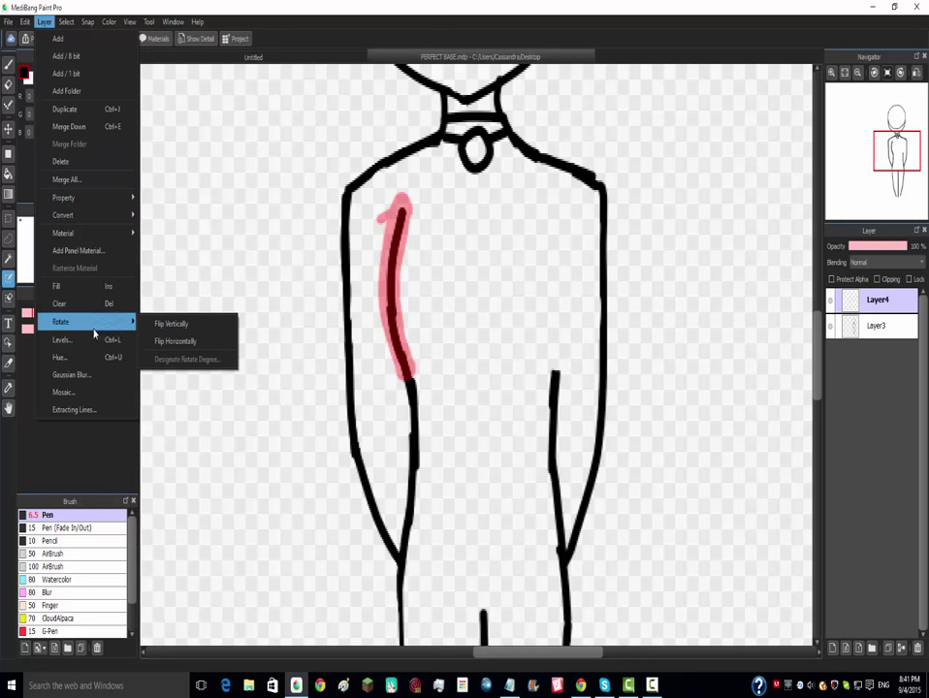
pyautogui.click(173, 347)
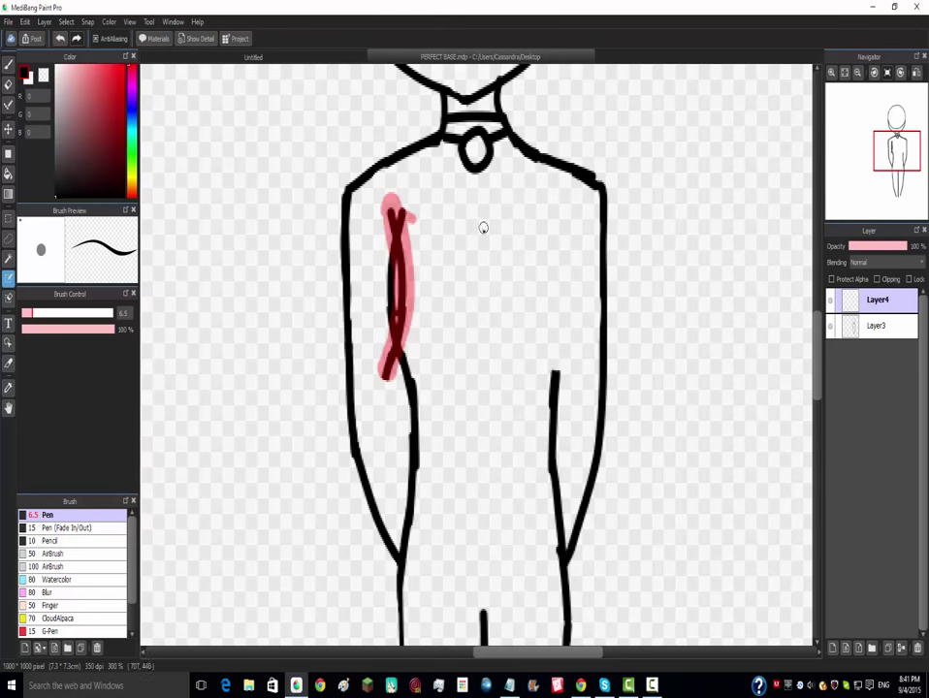
# - Move the flipped line across the torso so it joins the right torso line at the waist, and clear the selection
pyautogui.hotkey('ctrl', 't')
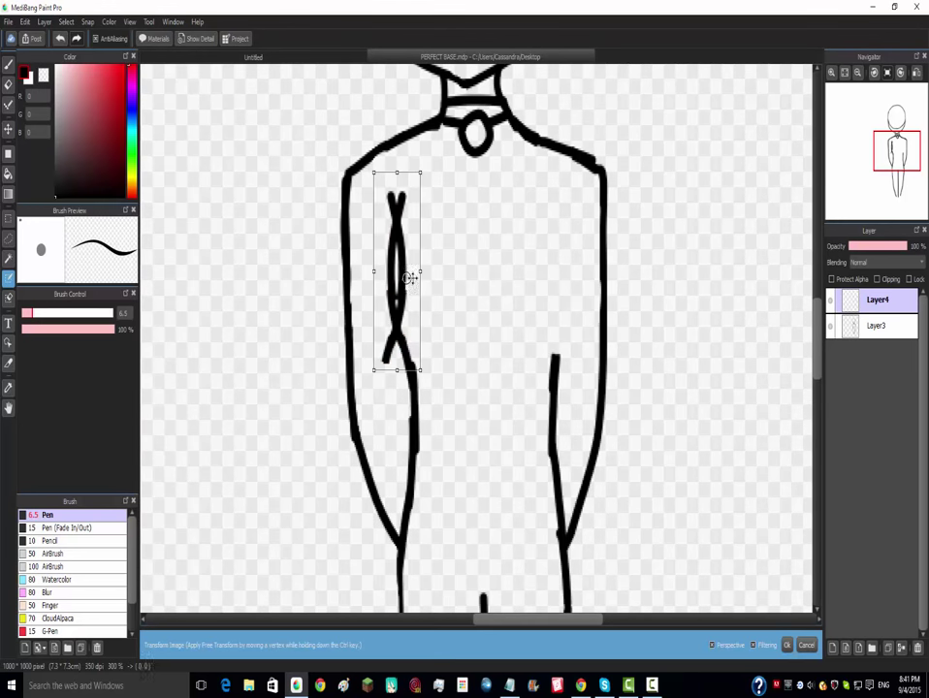
pyautogui.moveTo(410, 279); pyautogui.dragTo(574, 275)
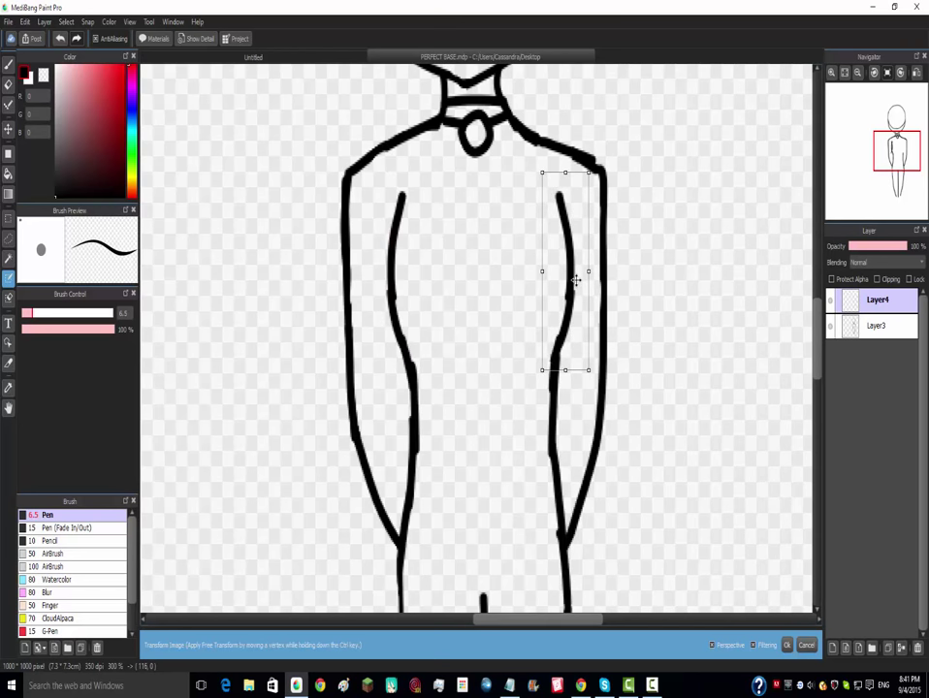
pyautogui.click(788, 644)
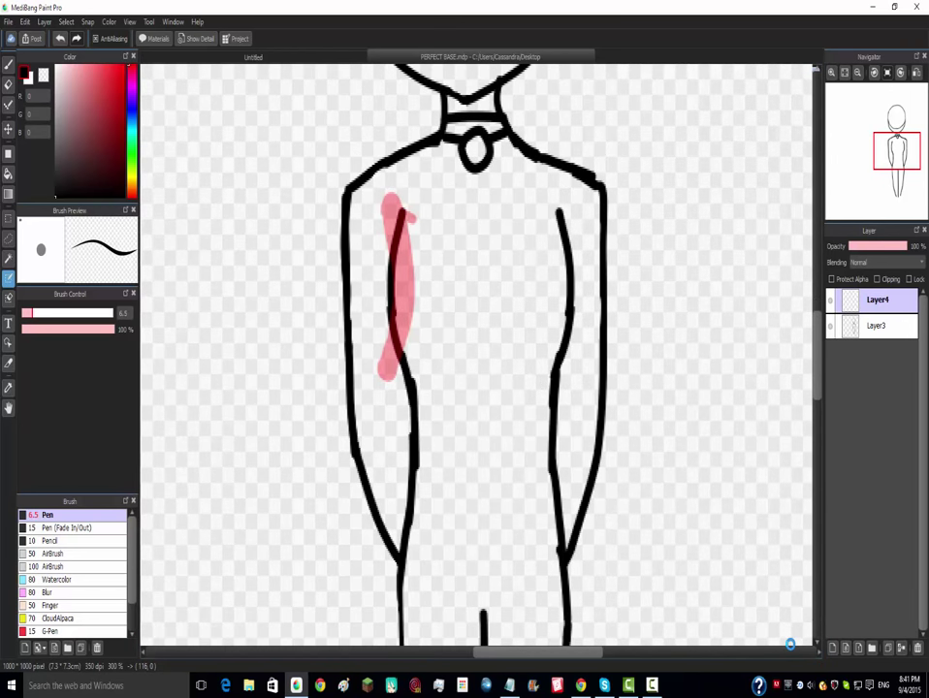
pyautogui.scroll(2, 393, 327)
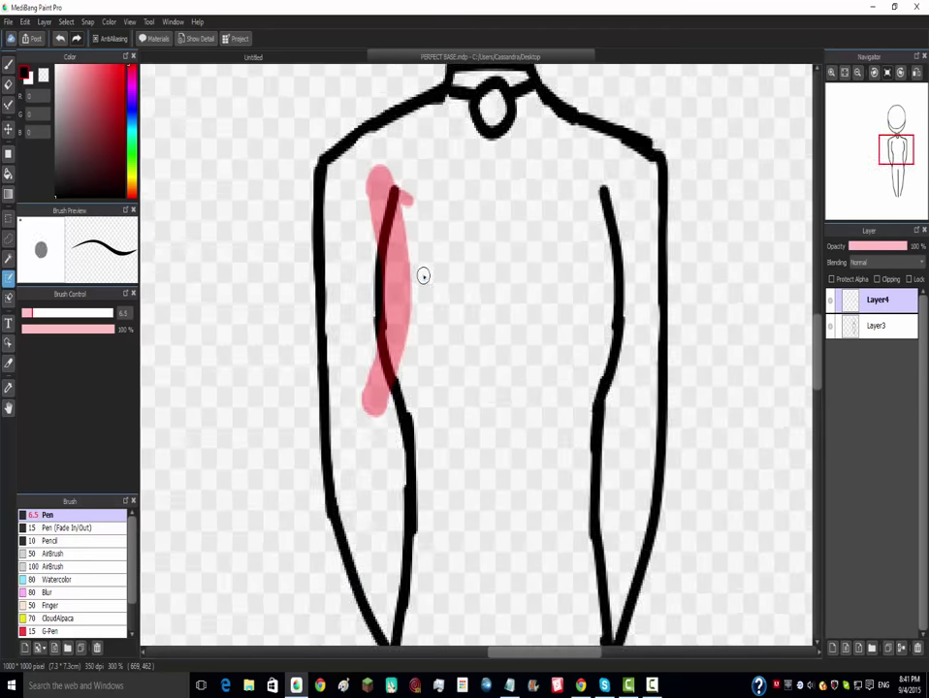
pyautogui.click(8, 85)
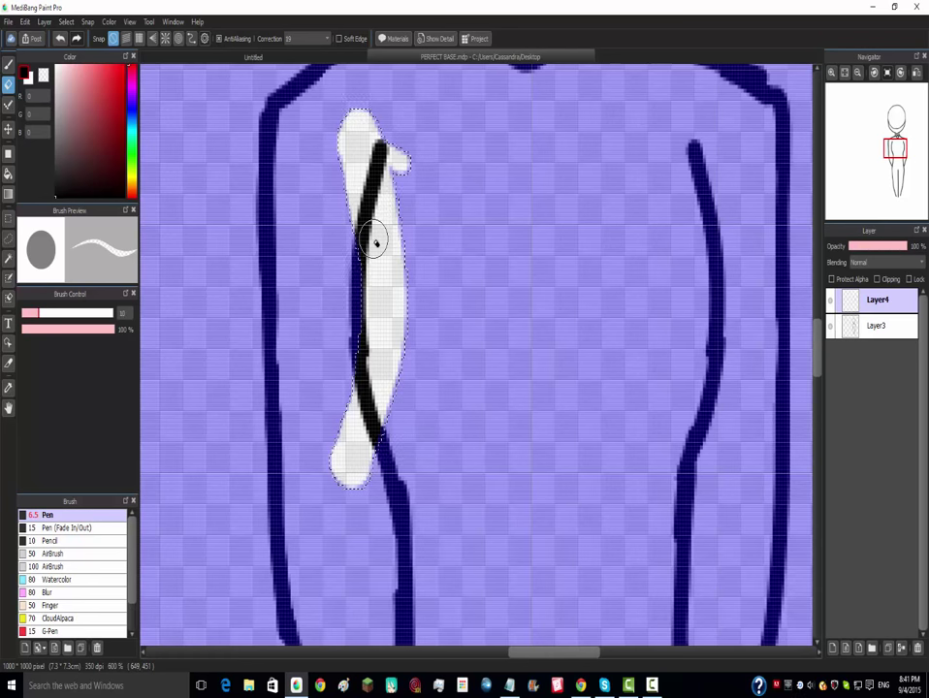
pyautogui.hotkey('ctrl', 'd')
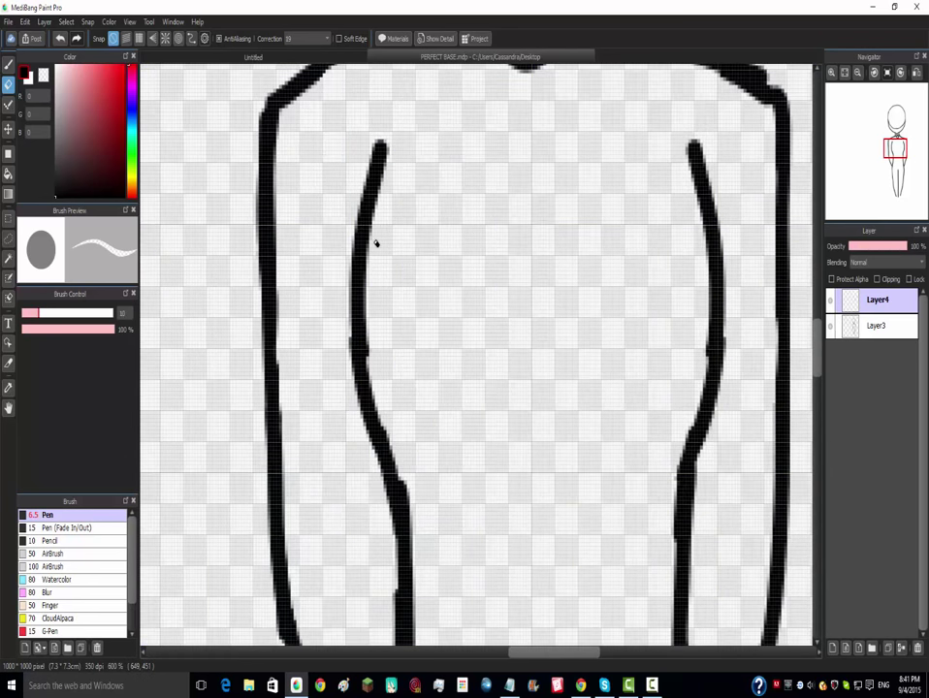
# - Merge all layers into a single layer
pyautogui.scroll(-3, 376, 243)
pyautogui.scroll(1, 427, 242)
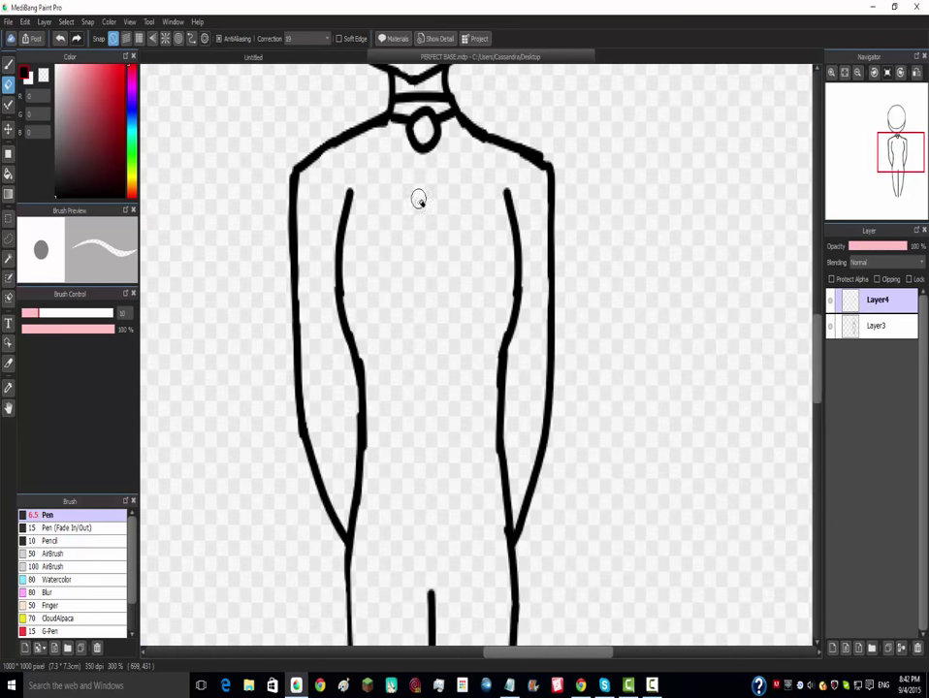
pyautogui.scroll(3, 366, 172)
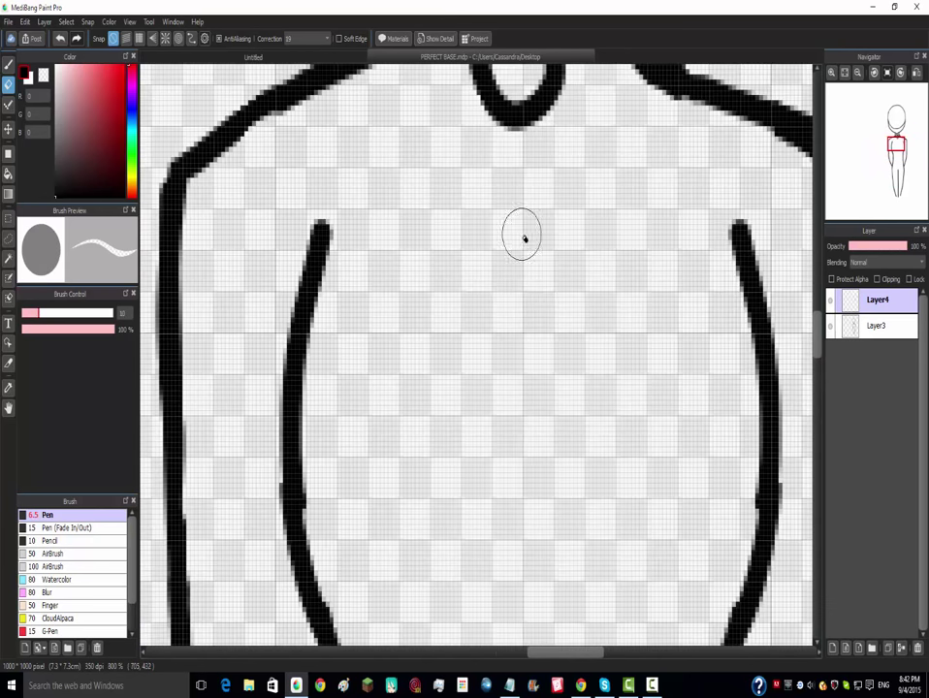
pyautogui.click(25, 21)
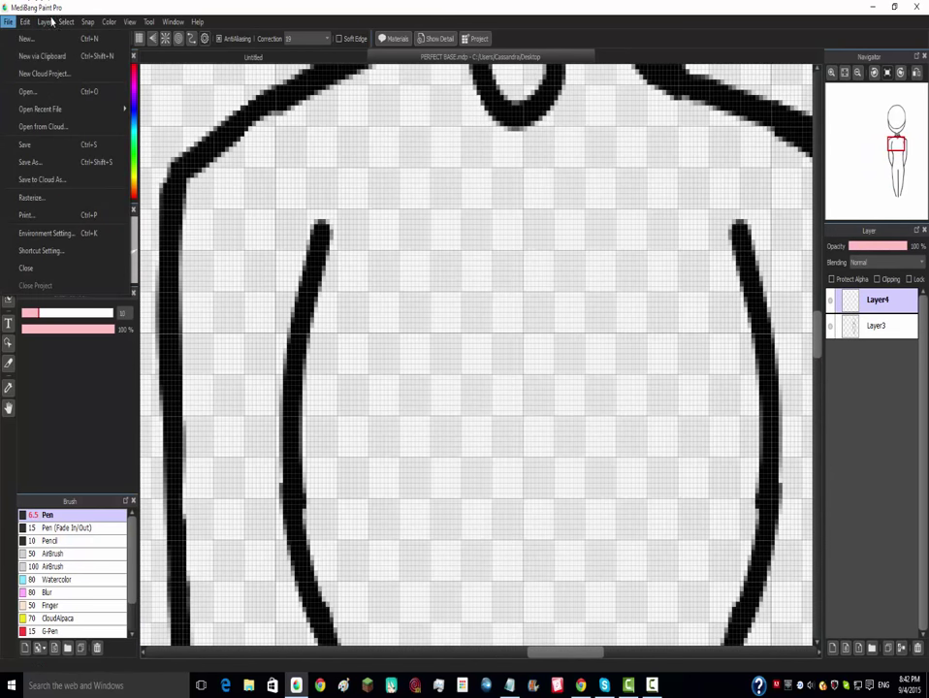
pyautogui.moveTo(43, 21)
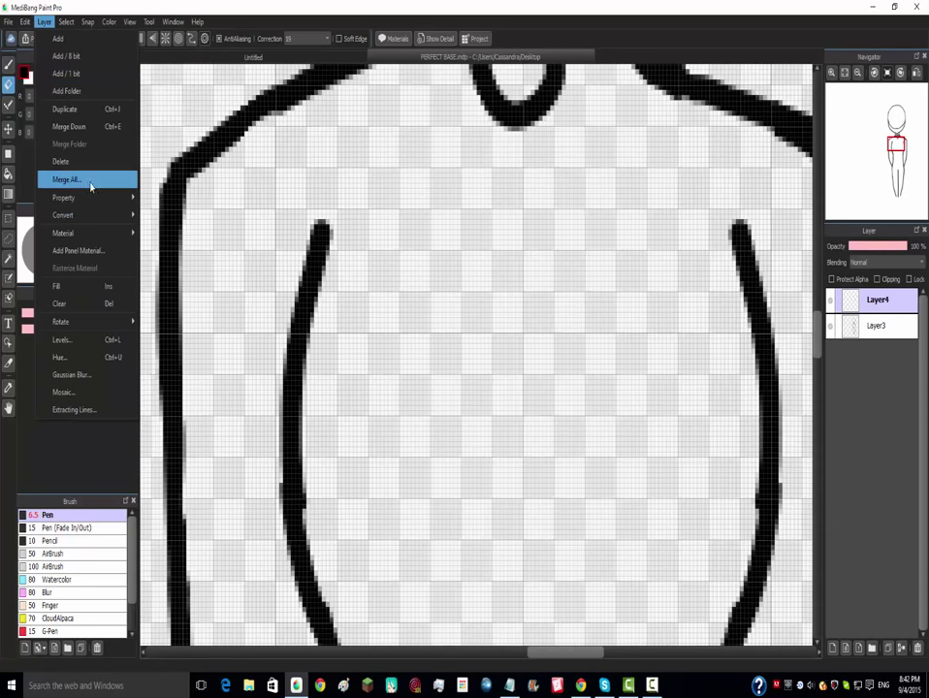
pyautogui.click(91, 179)
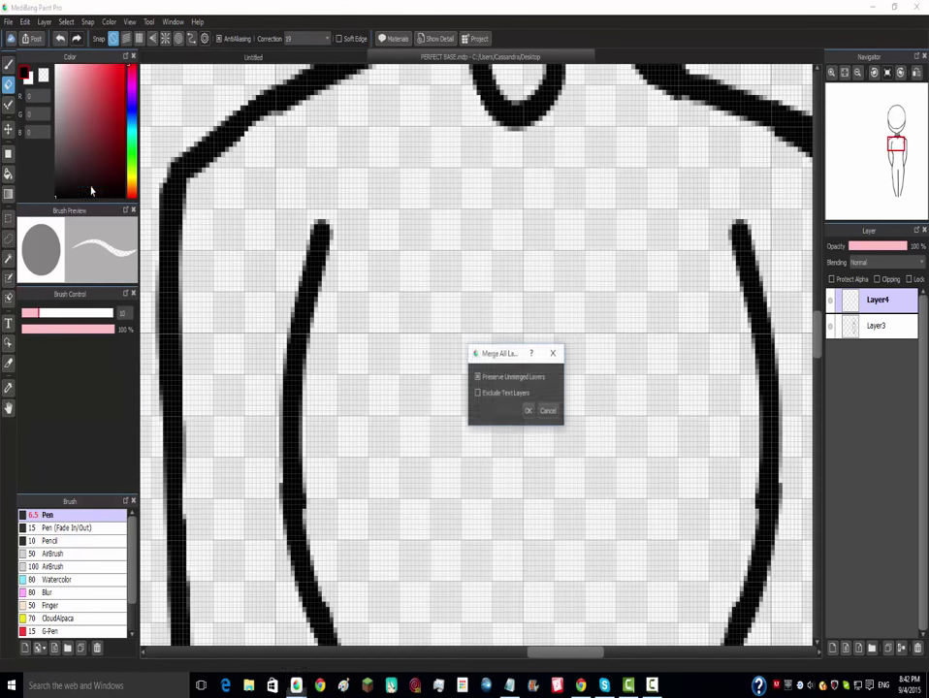
pyautogui.click(525, 412)
pyautogui.scroll(-3, 533, 395)
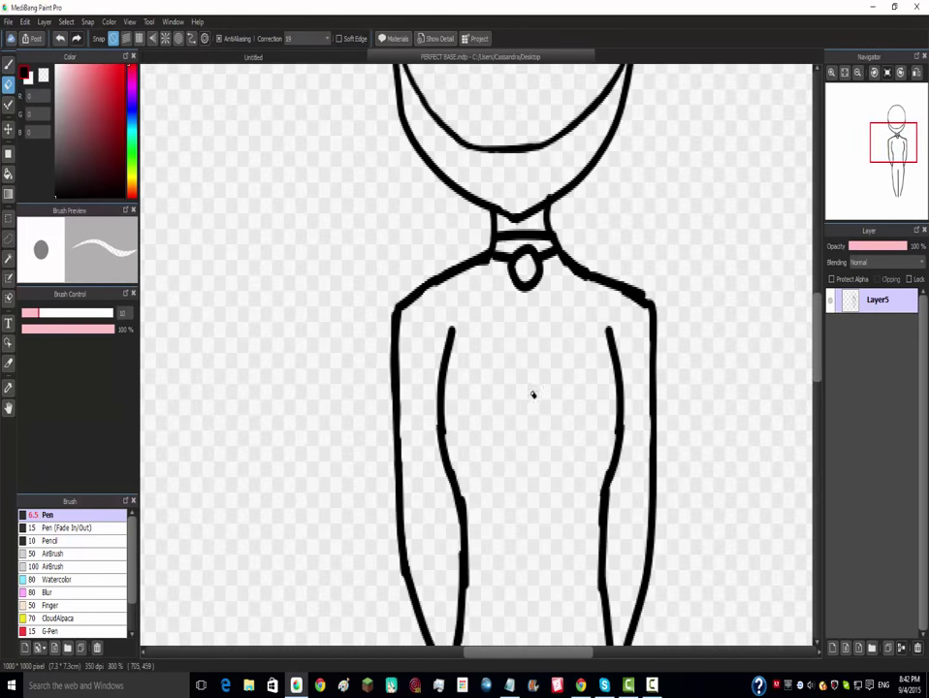
pyautogui.scroll(3, 593, 412)
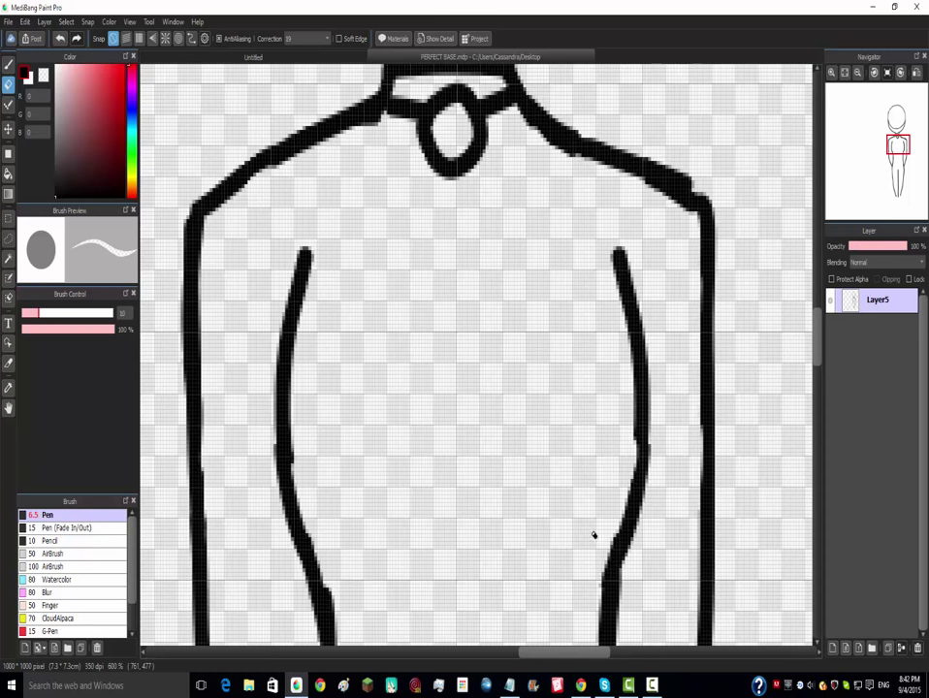
# - Test the size 15 G-Pen with freehand strokes across the torso, undo them, and return to the regular Pen
pyautogui.scroll(-2, 97, 582)
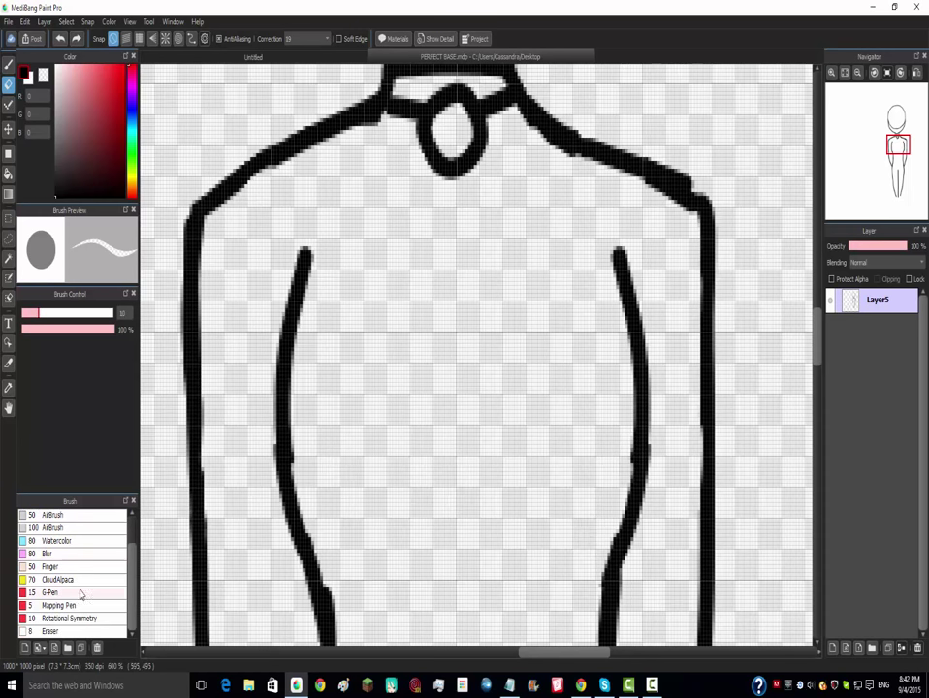
pyautogui.click(80, 593)
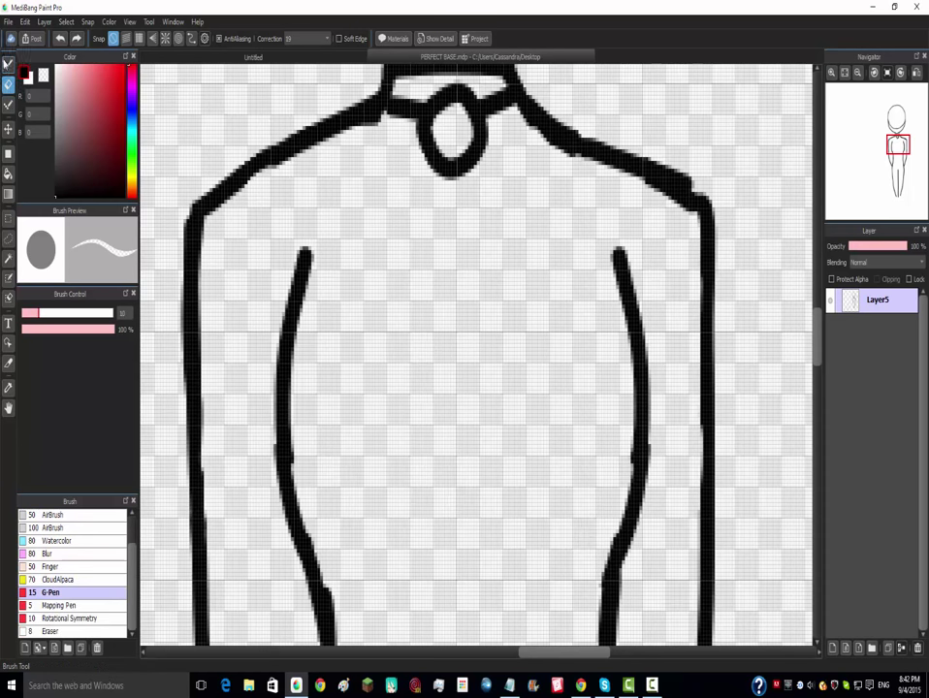
pyautogui.click(7, 63)
pyautogui.moveTo(373, 436)
pyautogui.mouseDown()
pyautogui.moveTo(566, 124)
pyautogui.moveTo(543, 126)
pyautogui.moveTo(468, 320)
pyautogui.moveTo(367, 516)
pyautogui.mouseUp()
pyautogui.hotkey('ctrl', 'z')
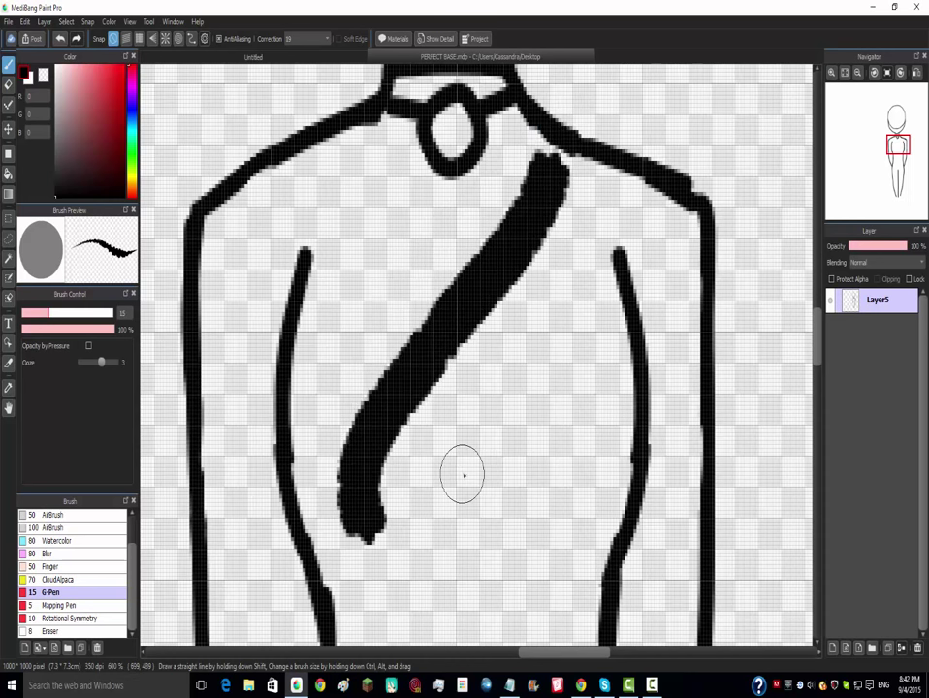
pyautogui.hotkey('ctrl', 'z')
pyautogui.moveTo(469, 524)
pyautogui.mouseDown()
pyautogui.moveTo(523, 243)
pyautogui.moveTo(628, 148)
pyautogui.mouseUp()
pyautogui.hotkey('ctrl', 'z')
pyautogui.moveTo(666, 83)
pyautogui.mouseDown()
pyautogui.moveTo(482, 362)
pyautogui.moveTo(161, 436)
pyautogui.moveTo(155, 490)
pyautogui.moveTo(491, 539)
pyautogui.moveTo(747, 73)
pyautogui.mouseUp()
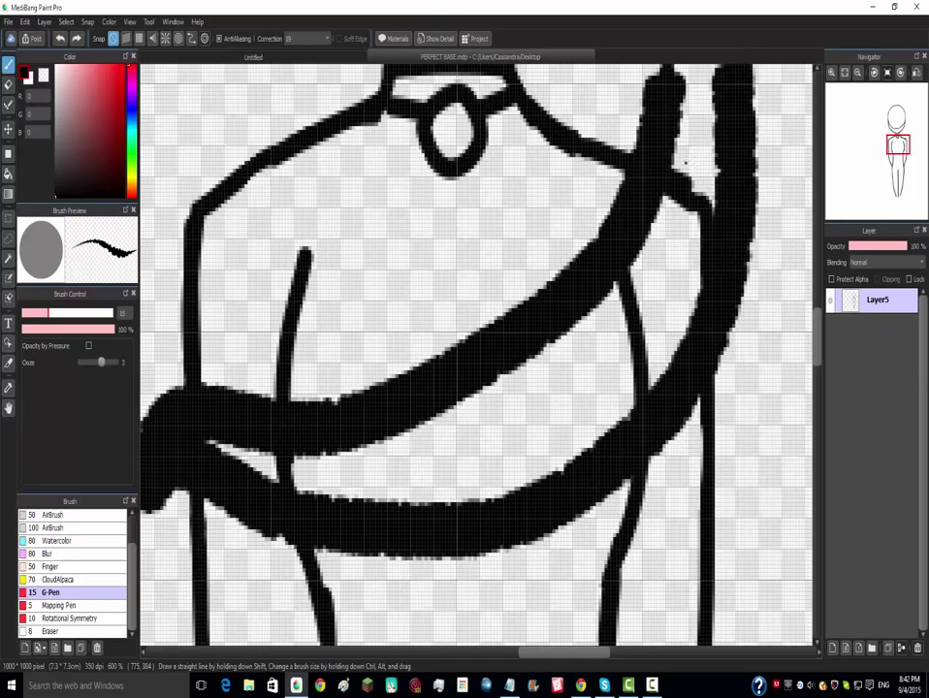
pyautogui.hotkey('ctrl', 'z')
pyautogui.hotkey('ctrl', 'z')
pyautogui.scroll(-5, 657, 254)
pyautogui.scroll(2, 628, 263)
pyautogui.scroll(2, 74, 579)
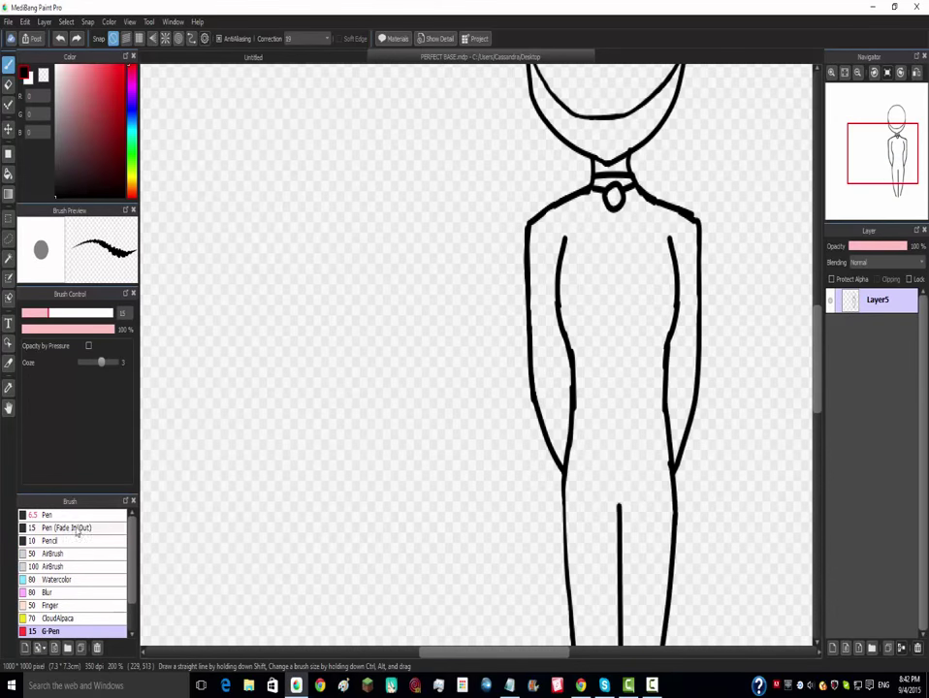
pyautogui.click(46, 513)
# - Examine the whole figure's proportions, as well as the neck and shoulder lines up close
pyautogui.scroll(-3, 564, 288)
pyautogui.scroll(4, 456, 436)
pyautogui.scroll(-4, 457, 470)
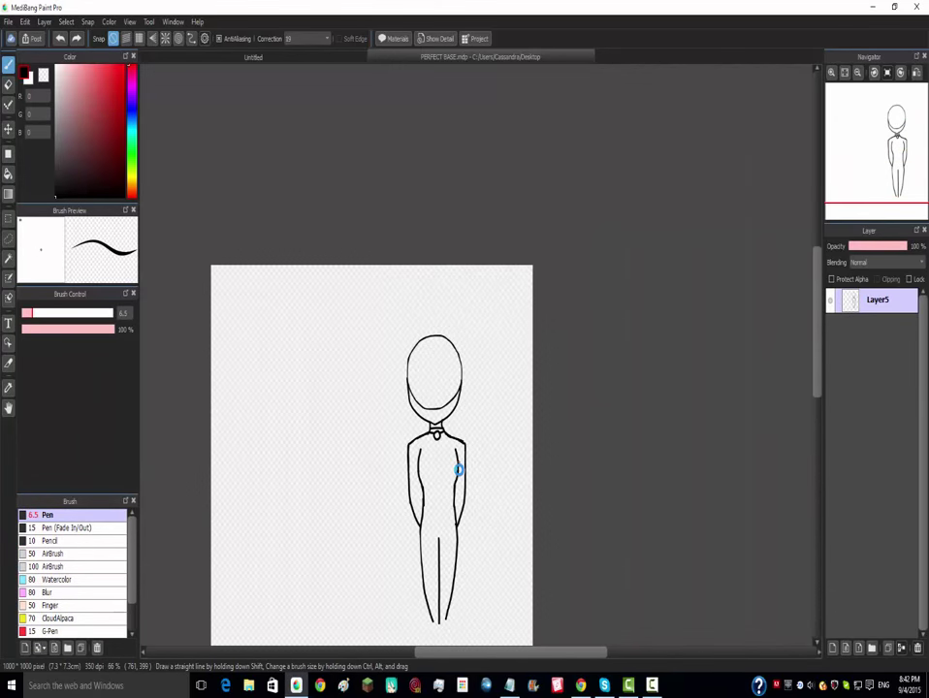
pyautogui.scroll(5, 458, 470)
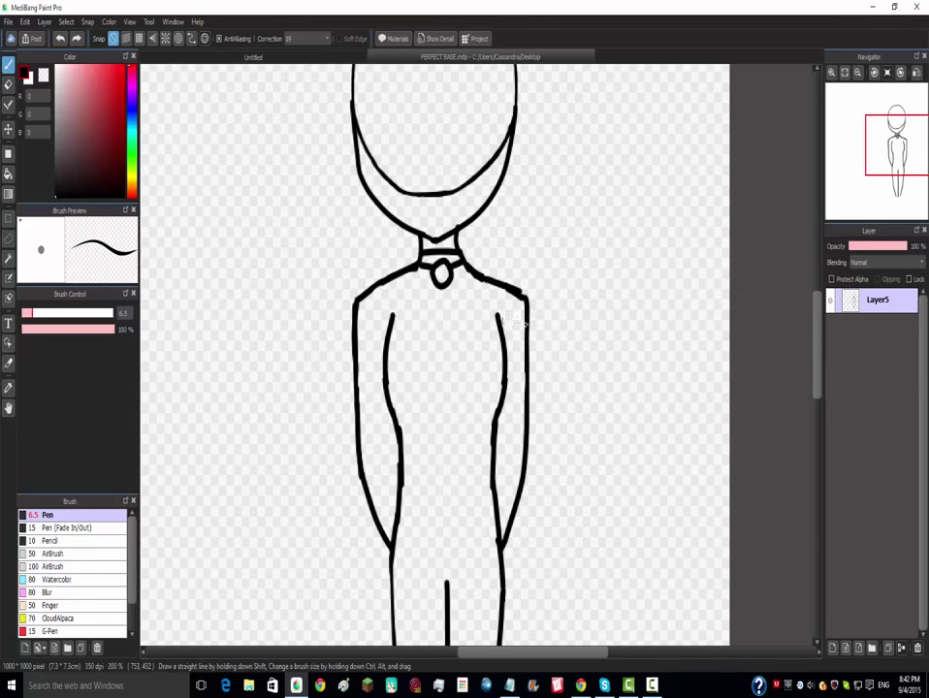
pyautogui.scroll(1, 524, 310)
pyautogui.scroll(-4, 528, 291)
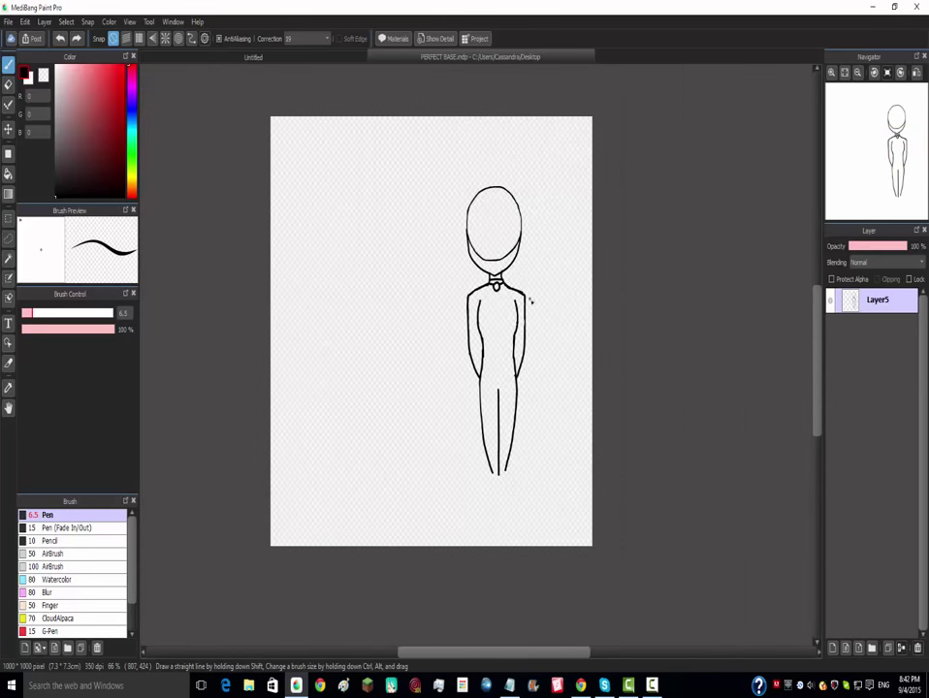
pyautogui.scroll(1, 531, 301)
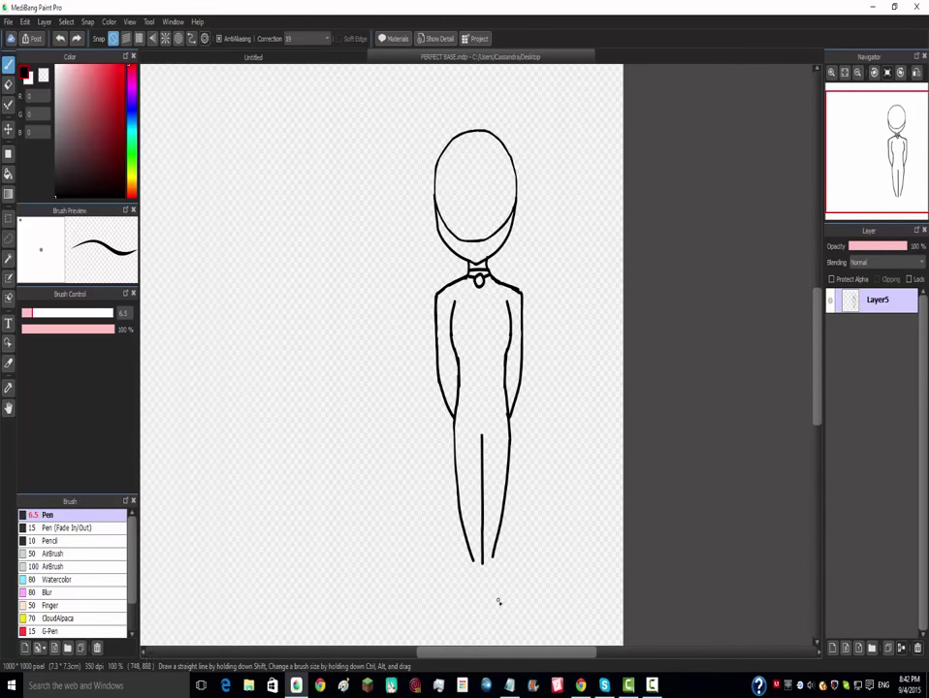
pyautogui.scroll(3, 494, 592)
pyautogui.scroll(-5, 477, 551)
pyautogui.scroll(5, 460, 358)
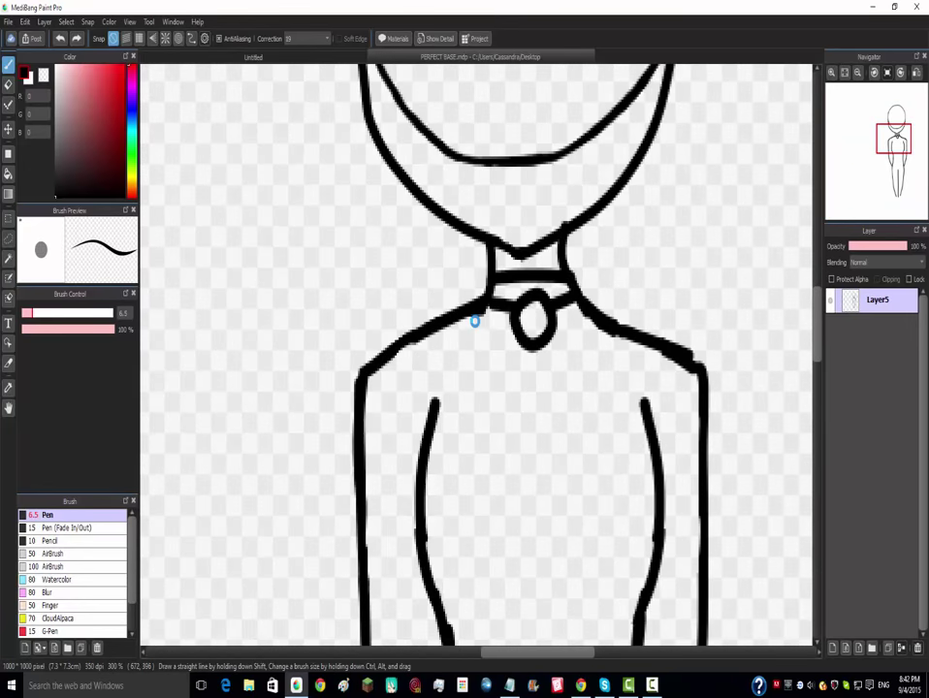
pyautogui.scroll(2, 474, 320)
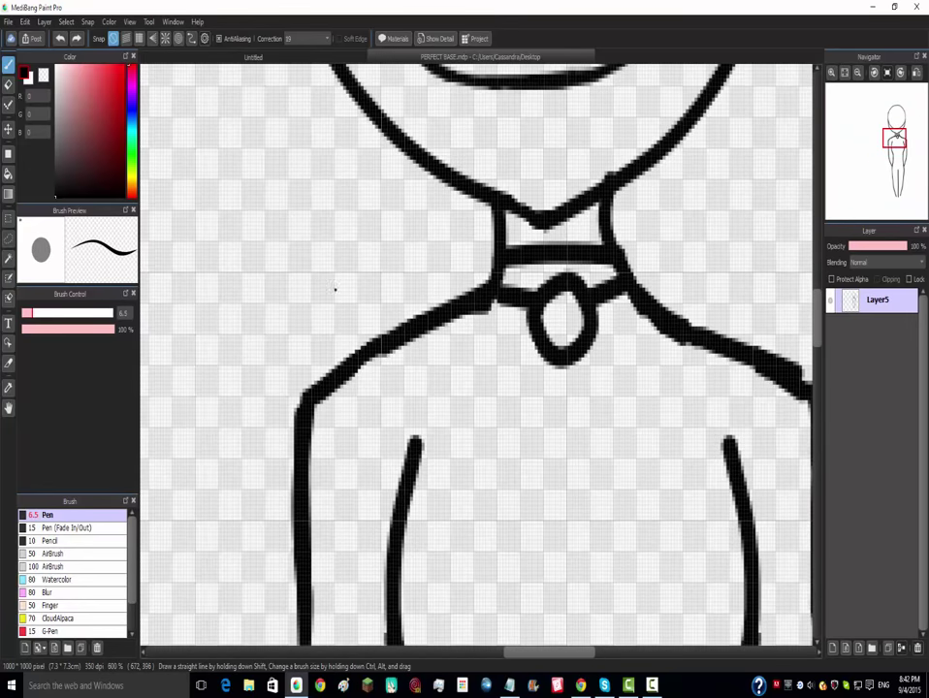
pyautogui.click(653, 686)
pyautogui.moveTo(861, 594); pyautogui.dragTo(732, 572)
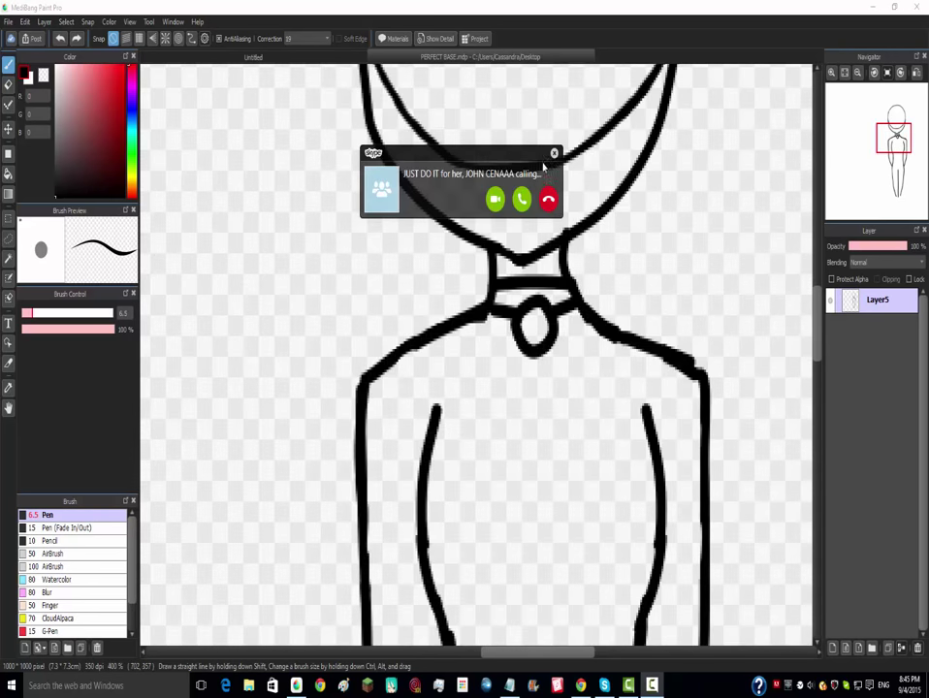
pyautogui.moveTo(544, 168); pyautogui.dragTo(663, 308)
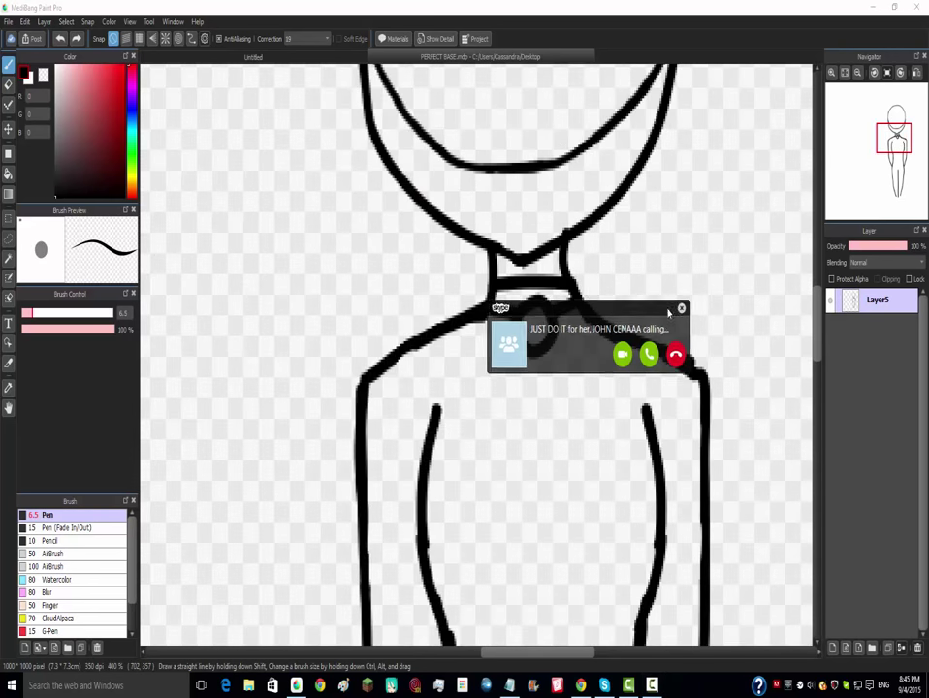
# - Dismiss the incoming call pop-up and draw a size 6.5 Pen stroke along the underside of the left shoulder line
pyautogui.click(682, 308)
pyautogui.scroll(1, 456, 330)
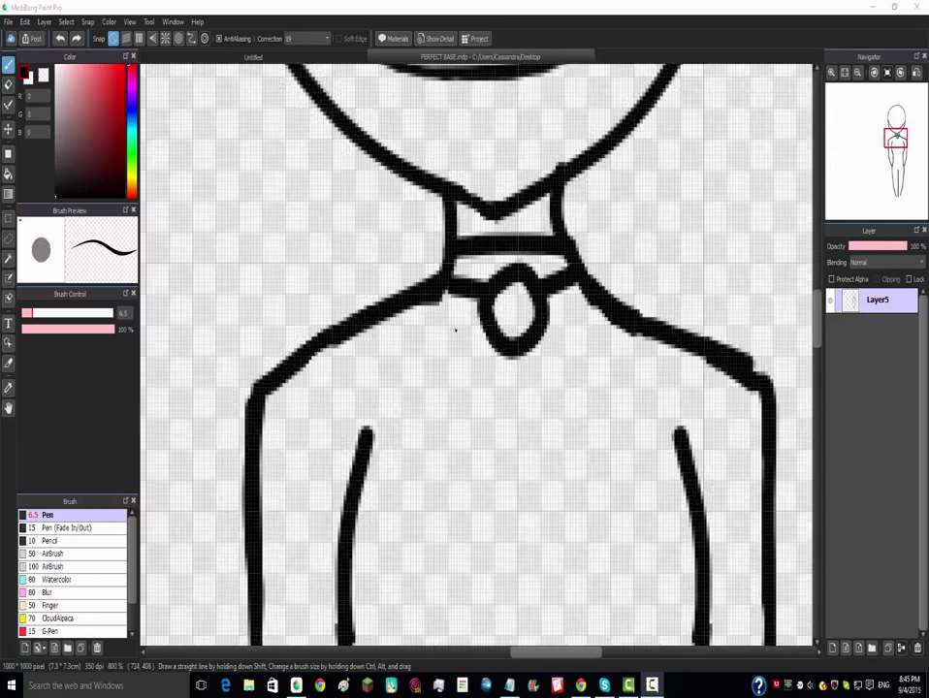
pyautogui.scroll(-2, 466, 349)
pyautogui.scroll(4, 388, 325)
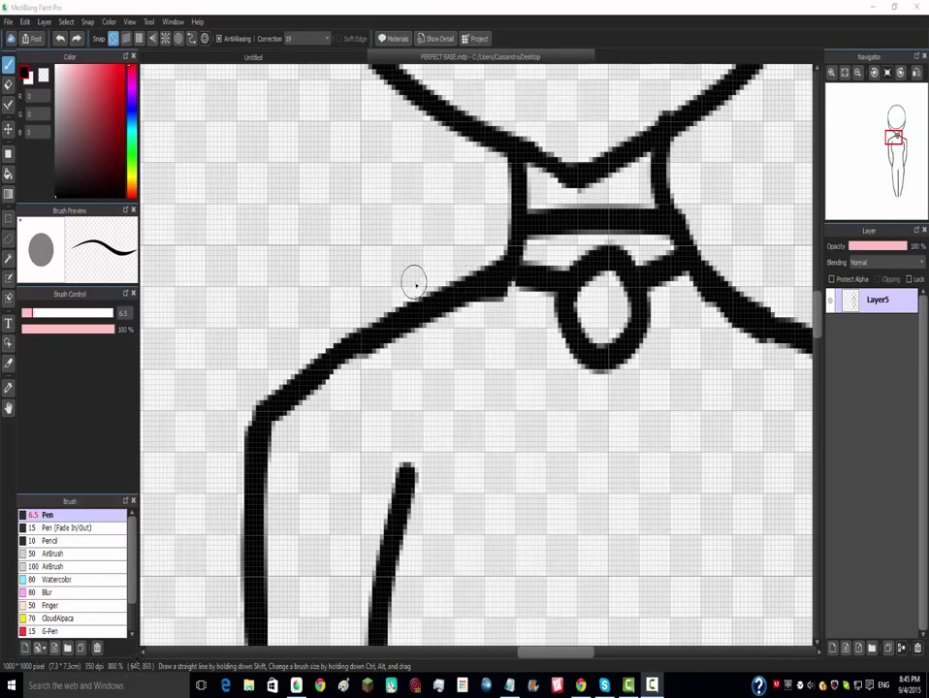
pyautogui.moveTo(505, 275)
pyautogui.mouseDown()
pyautogui.moveTo(352, 388)
pyautogui.moveTo(266, 421)
pyautogui.moveTo(351, 382)
pyautogui.moveTo(491, 287)
pyautogui.mouseUp()
pyautogui.hotkey('ctrl', 'z')
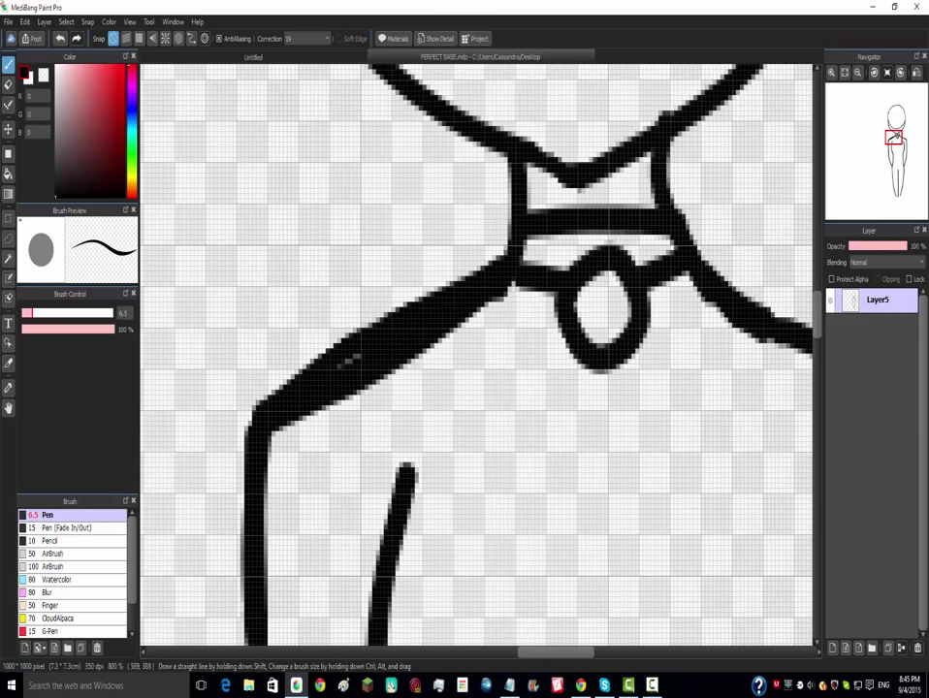
# - Erase the upper edge of the thickened left shoulder line to leave a smooth slope from neck to arm
pyautogui.click(9, 84)
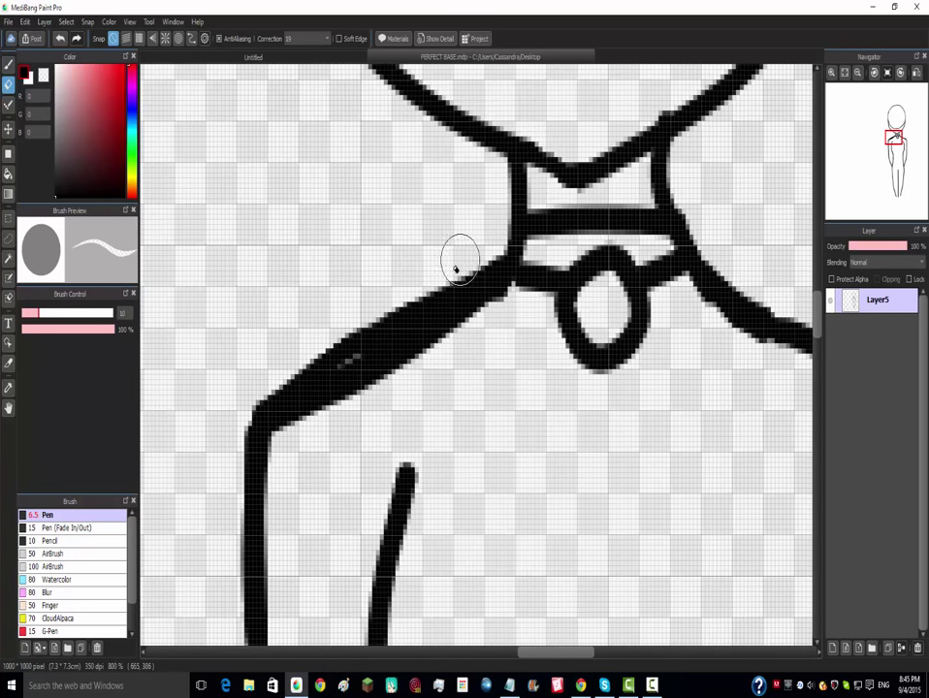
pyautogui.moveTo(458, 259)
pyautogui.mouseDown()
pyautogui.moveTo(377, 325)
pyautogui.moveTo(257, 371)
pyautogui.mouseUp()
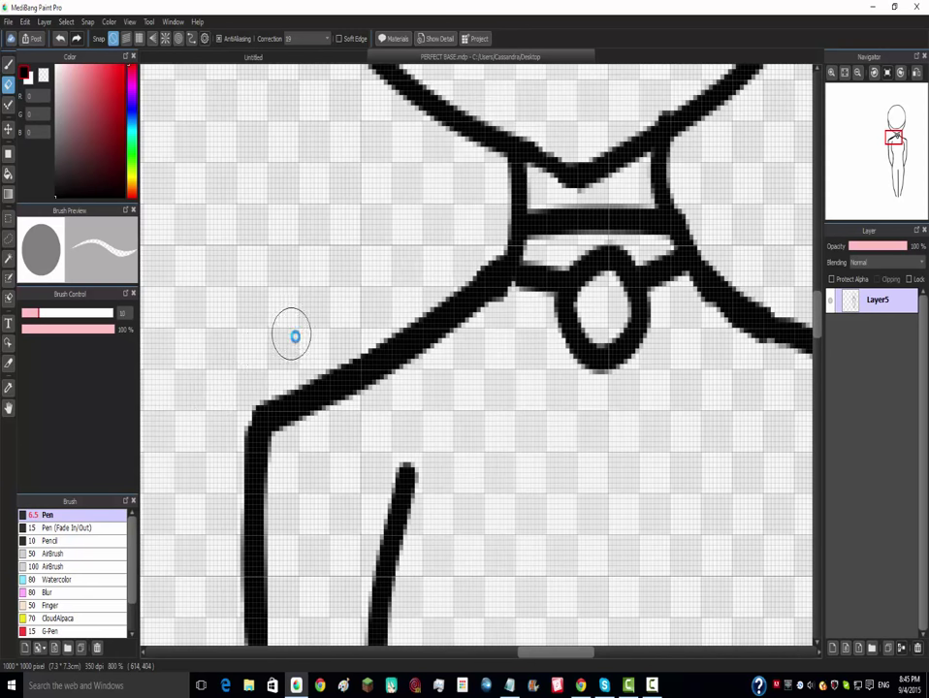
pyautogui.scroll(-8, 340, 351)
pyautogui.scroll(8, 340, 351)
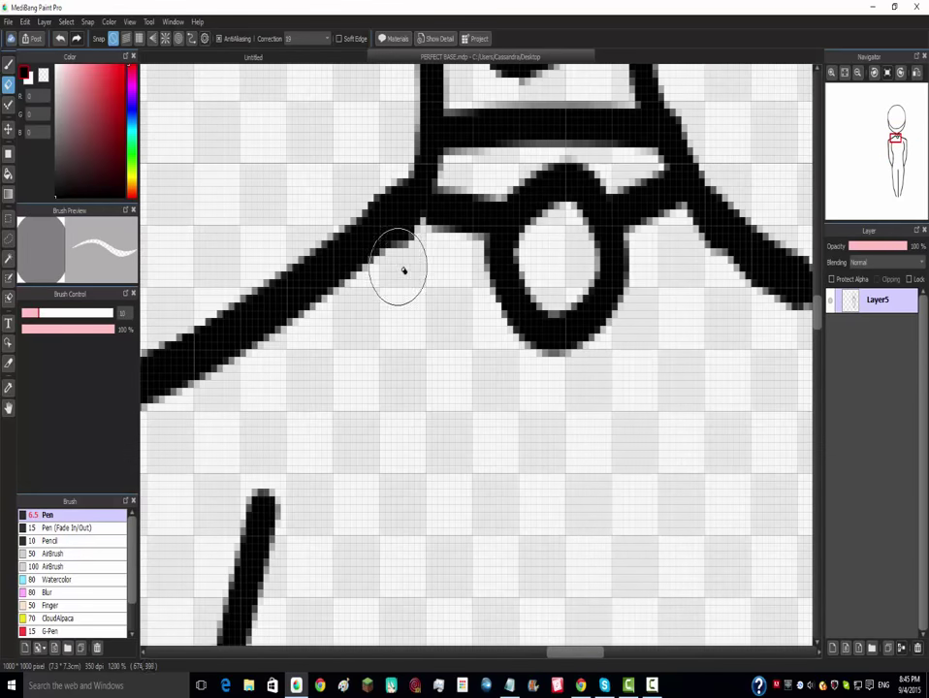
pyautogui.scroll(-7, 291, 378)
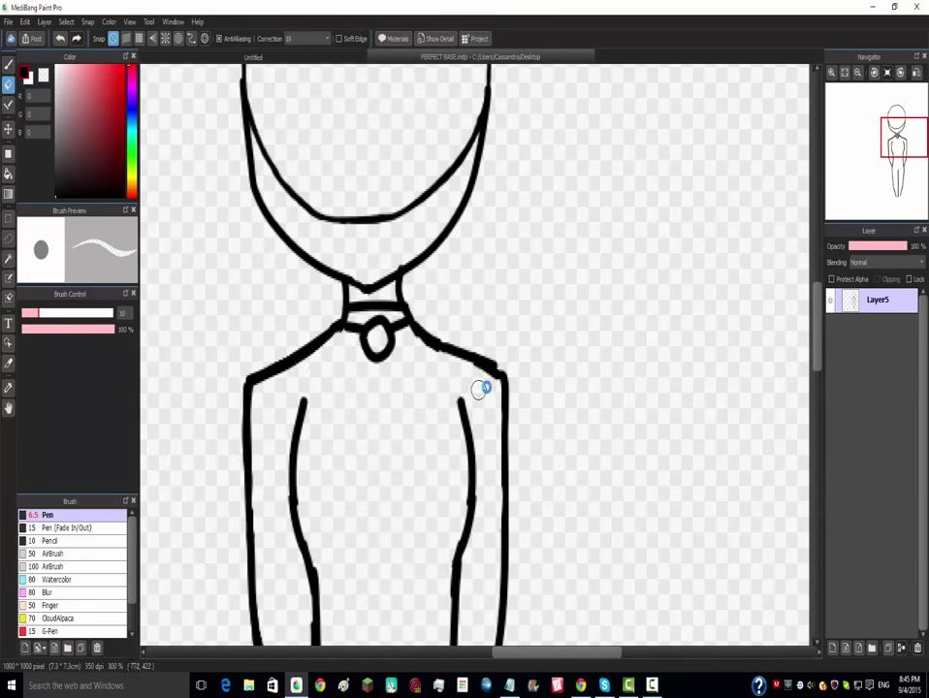
# - Smooth the bumpy right shoulder line into an even slope from the neck to the top of the arm
pyautogui.scroll(5, 519, 306)
pyautogui.moveTo(350, 234)
pyautogui.mouseDown()
pyautogui.moveTo(331, 285)
pyautogui.moveTo(408, 330)
pyautogui.moveTo(416, 304)
pyautogui.moveTo(529, 366)
pyautogui.mouseUp()
pyautogui.hotkey('ctrl', 'z')
pyautogui.click(9, 65)
pyautogui.scroll(-5, 498, 364)
pyautogui.scroll(5, 291, 373)
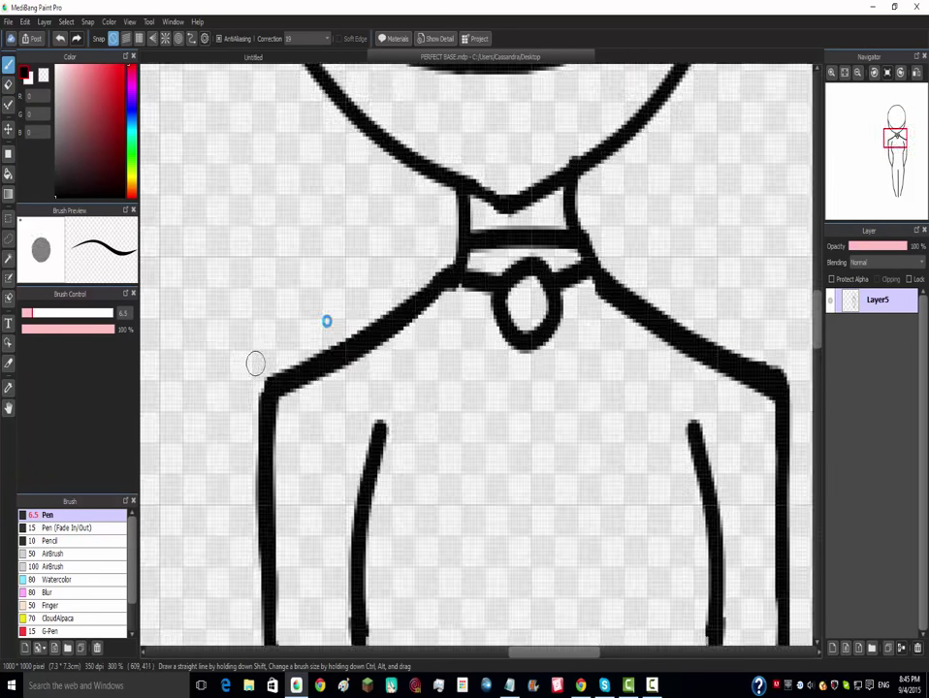
pyautogui.scroll(-4, 516, 266)
pyautogui.scroll(-4, 528, 265)
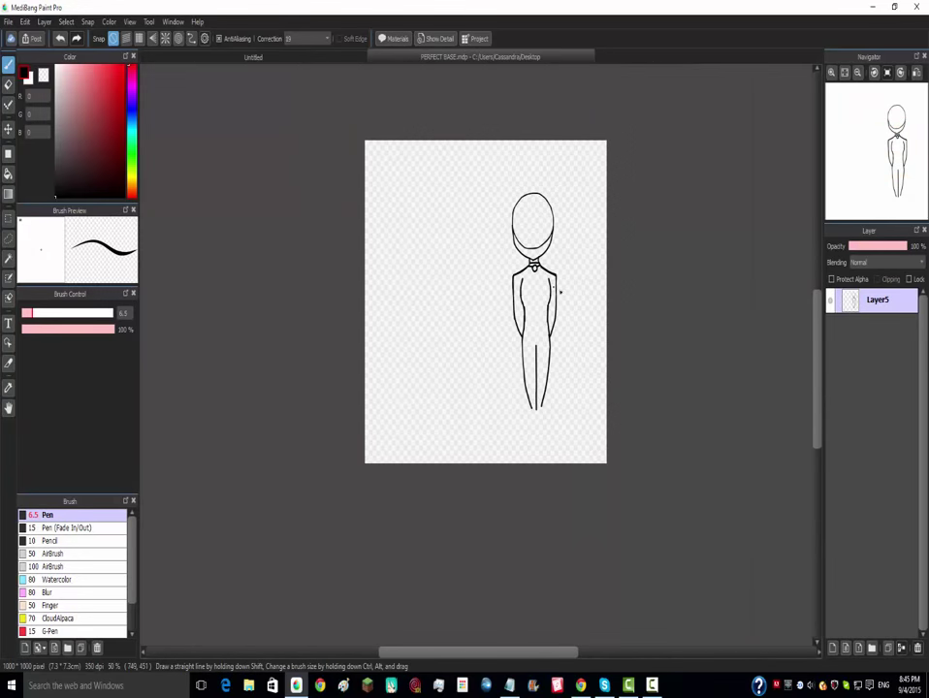
pyautogui.scroll(4, 562, 286)
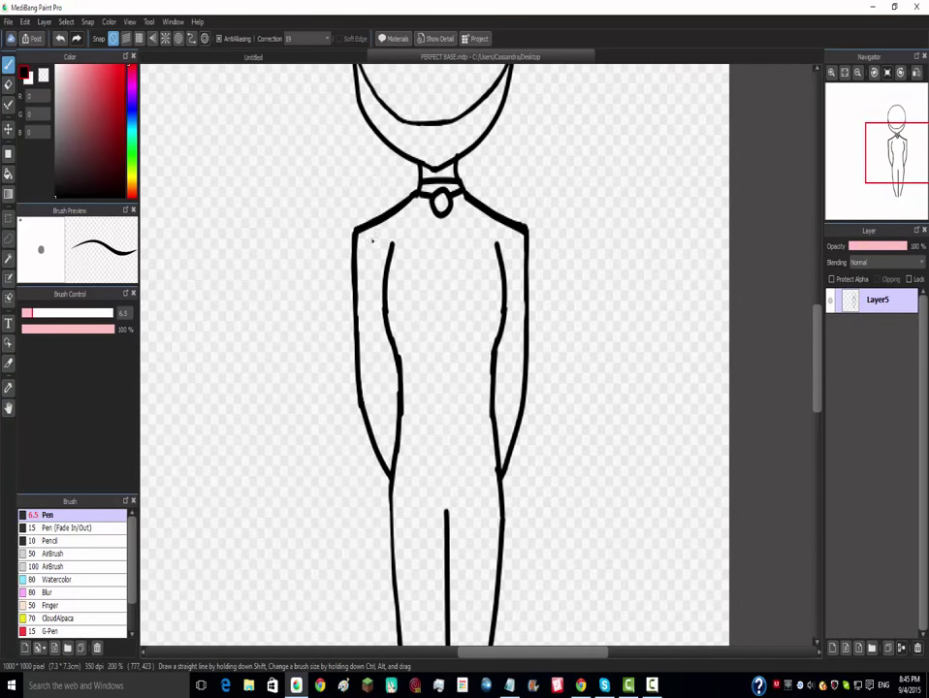
# - Draw a rounded inner curve at the left shoulder corner and continue it down the inside of the arm line
pyautogui.scroll(6, 366, 239)
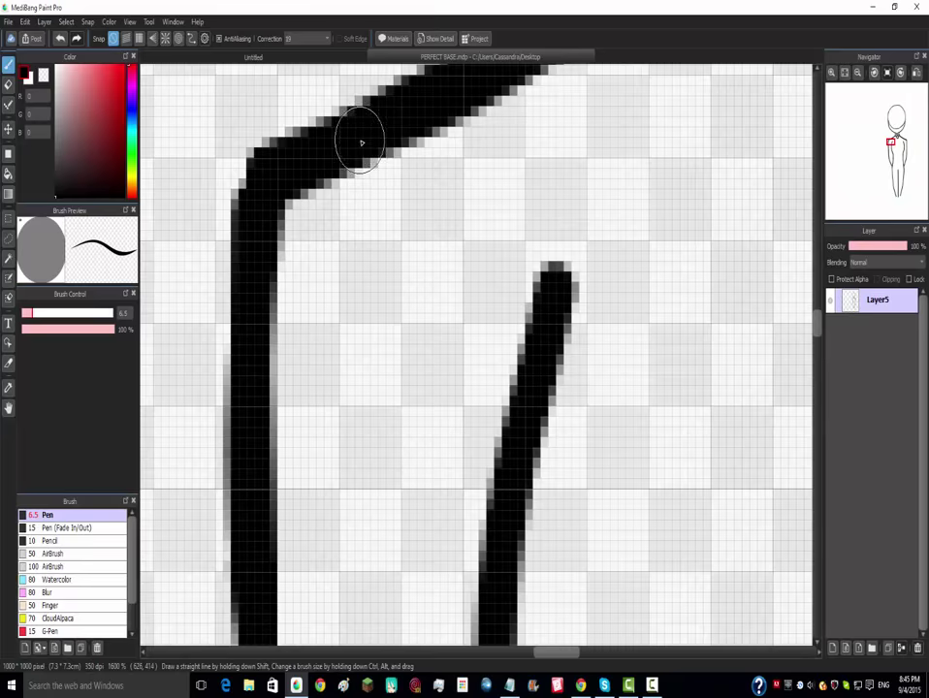
pyautogui.moveTo(357, 129)
pyautogui.mouseDown()
pyautogui.moveTo(316, 205)
pyautogui.moveTo(282, 310)
pyautogui.moveTo(286, 618)
pyautogui.mouseUp()
pyautogui.scroll(-5, 297, 452)
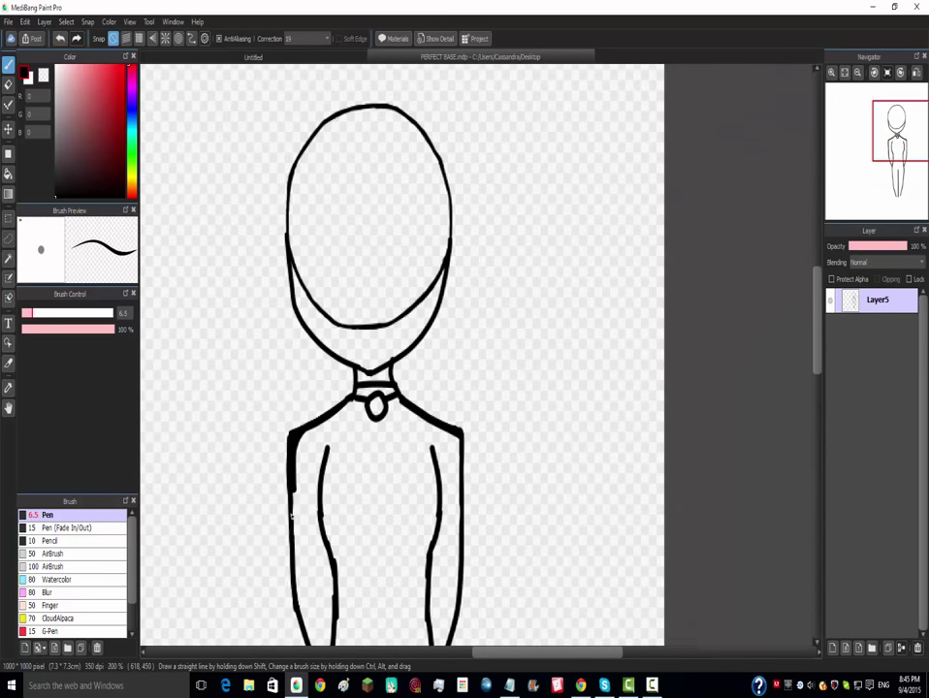
pyautogui.scroll(2, 296, 452)
pyautogui.moveTo(306, 430); pyautogui.dragTo(306, 552)
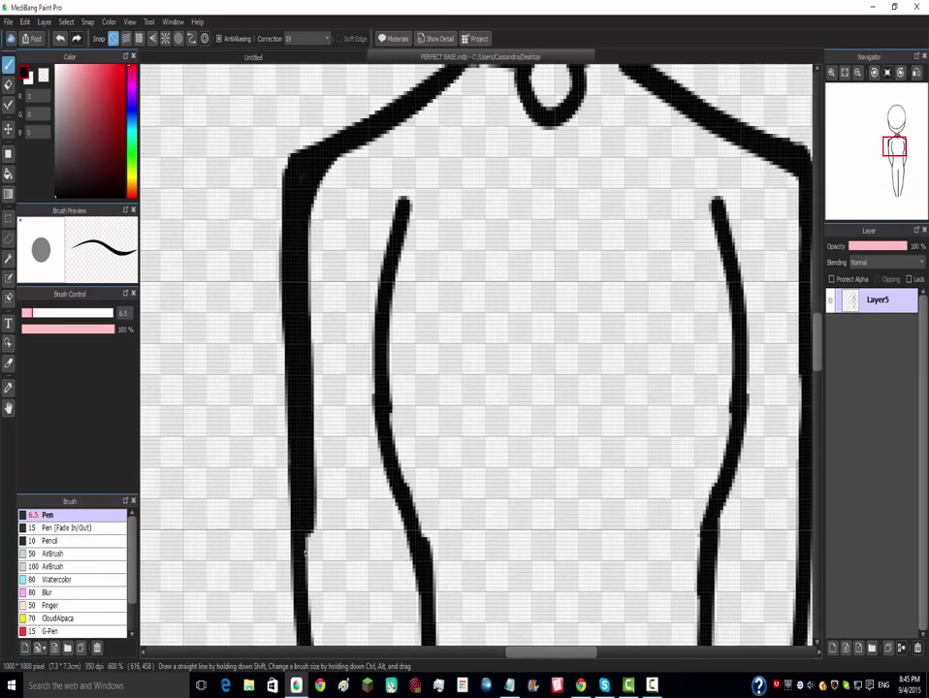
pyautogui.scroll(-3, 269, 266)
pyautogui.scroll(4, 299, 199)
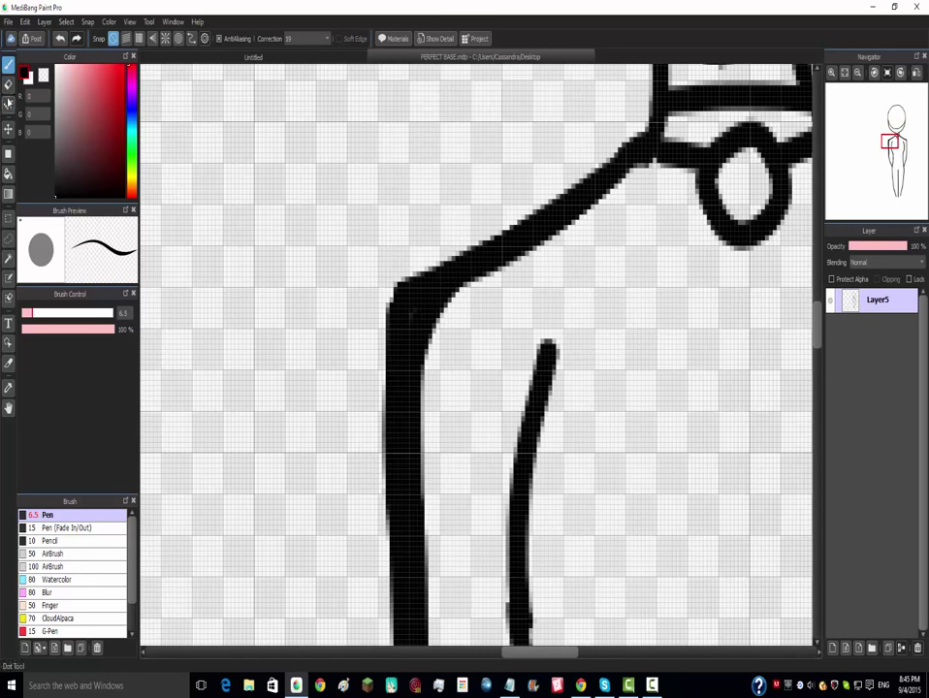
# - Erase the sharp outer corner of the left shoulder and the excess thickness along the arm's outer edge
pyautogui.press('e')
pyautogui.moveTo(445, 242)
pyautogui.mouseDown()
pyautogui.moveTo(393, 309)
pyautogui.moveTo(372, 442)
pyautogui.mouseUp()
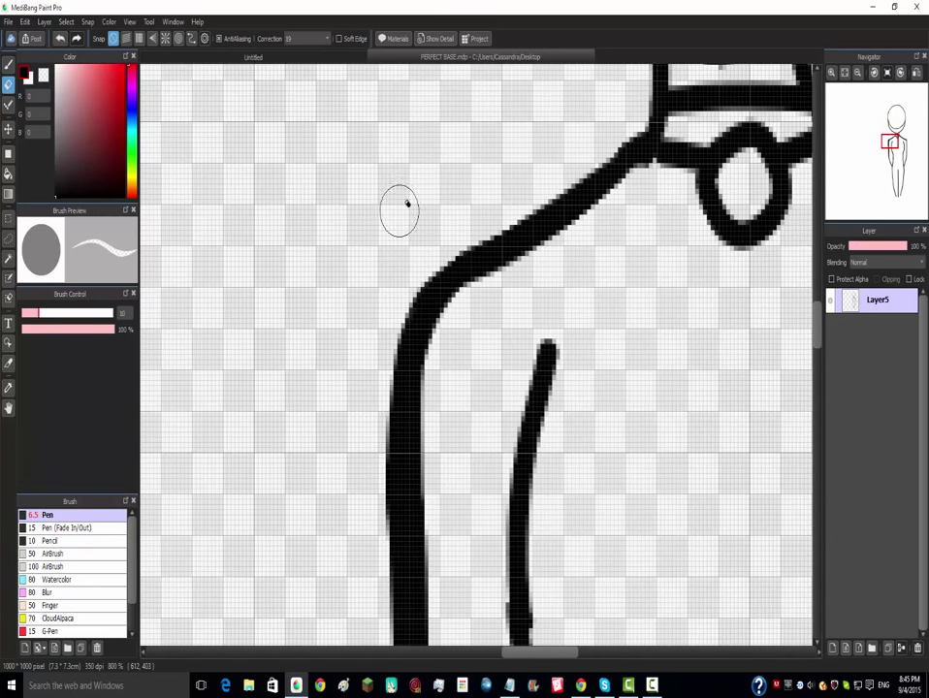
pyautogui.moveTo(433, 237)
pyautogui.mouseDown()
pyautogui.moveTo(390, 350)
pyautogui.moveTo(370, 501)
pyautogui.mouseUp()
pyautogui.moveTo(386, 357); pyautogui.dragTo(384, 622)
pyautogui.scroll(-4, 405, 383)
pyautogui.scroll(4, 400, 392)
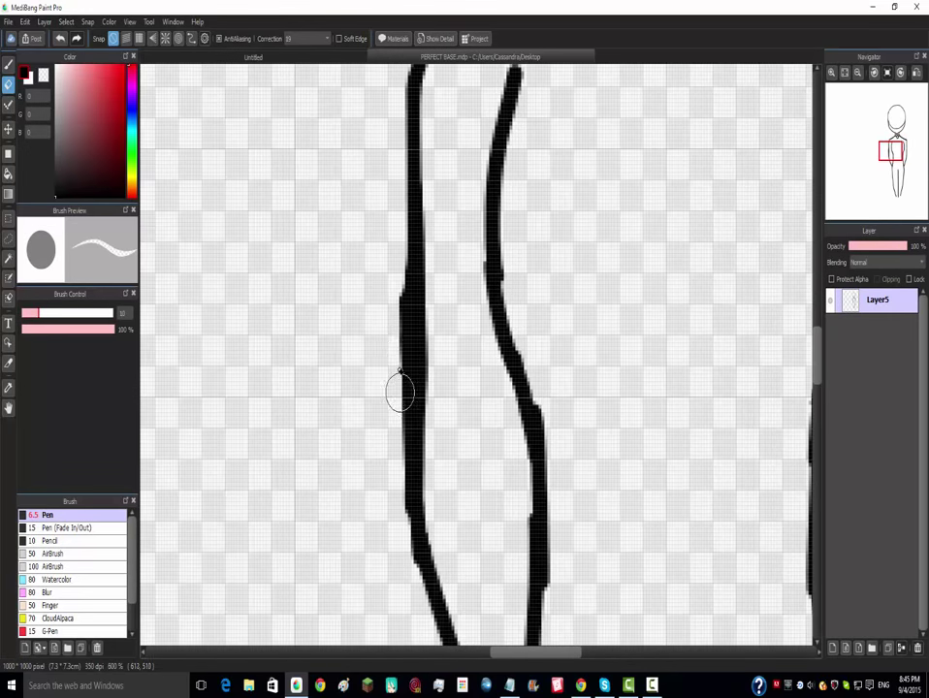
pyautogui.moveTo(397, 269); pyautogui.dragTo(392, 534)
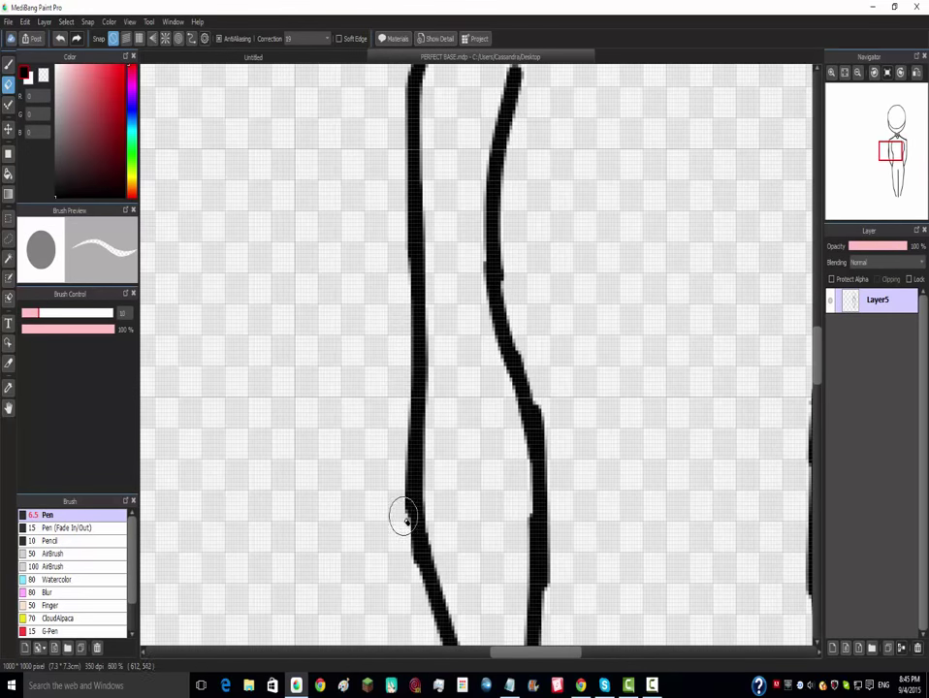
pyautogui.scroll(-5, 391, 253)
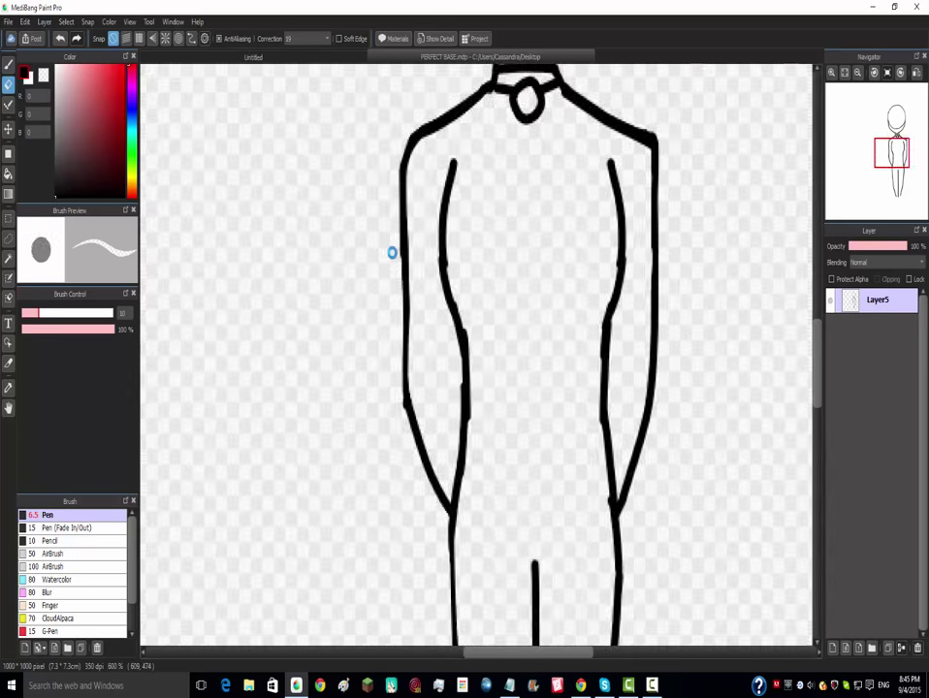
# - Draw a rounded inner curve at the right shoulder corner with the Pen, extending it down the upper arm line
pyautogui.scroll(8, 514, 290)
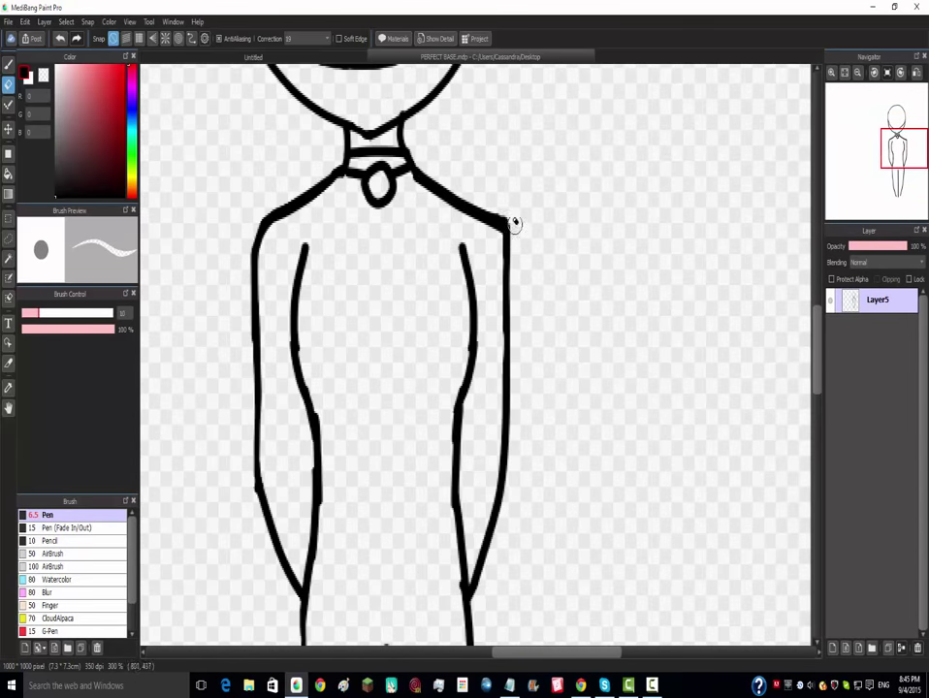
pyautogui.press('b')
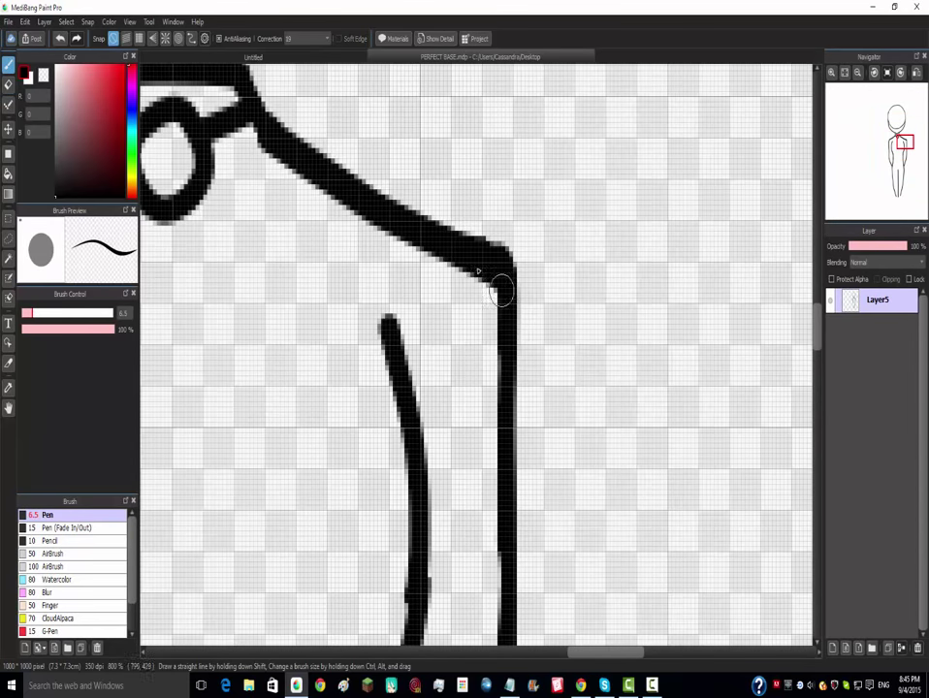
pyautogui.moveTo(486, 262)
pyautogui.mouseDown()
pyautogui.moveTo(509, 303)
pyautogui.moveTo(506, 381)
pyautogui.mouseUp()
pyautogui.moveTo(504, 324)
pyautogui.mouseDown()
pyautogui.moveTo(438, 225)
pyautogui.moveTo(407, 203)
pyautogui.mouseUp()
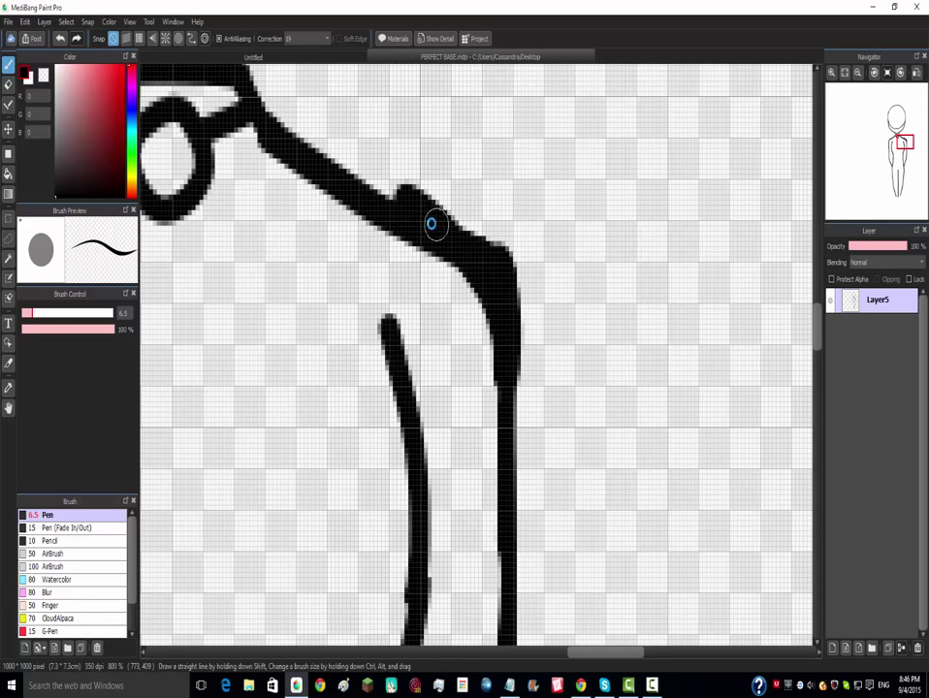
pyautogui.hotkey('ctrl', 'z')
pyautogui.moveTo(508, 387); pyautogui.dragTo(505, 456)
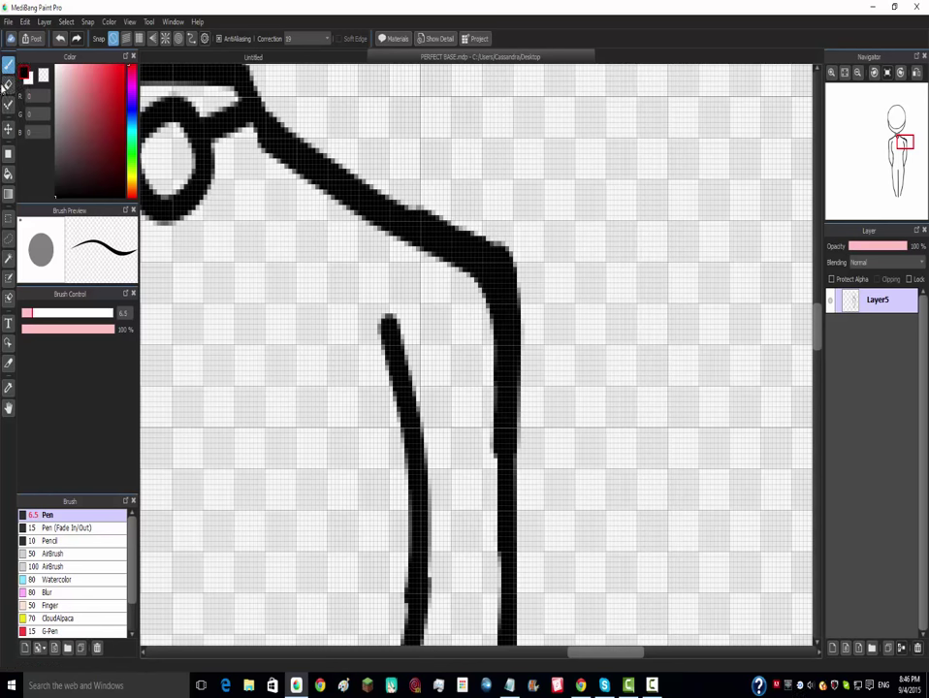
# - Erase the sharp outer corner of the right shoulder and trim the outer edge of the upper arm
pyautogui.press('e')
pyautogui.moveTo(482, 222); pyautogui.dragTo(510, 349)
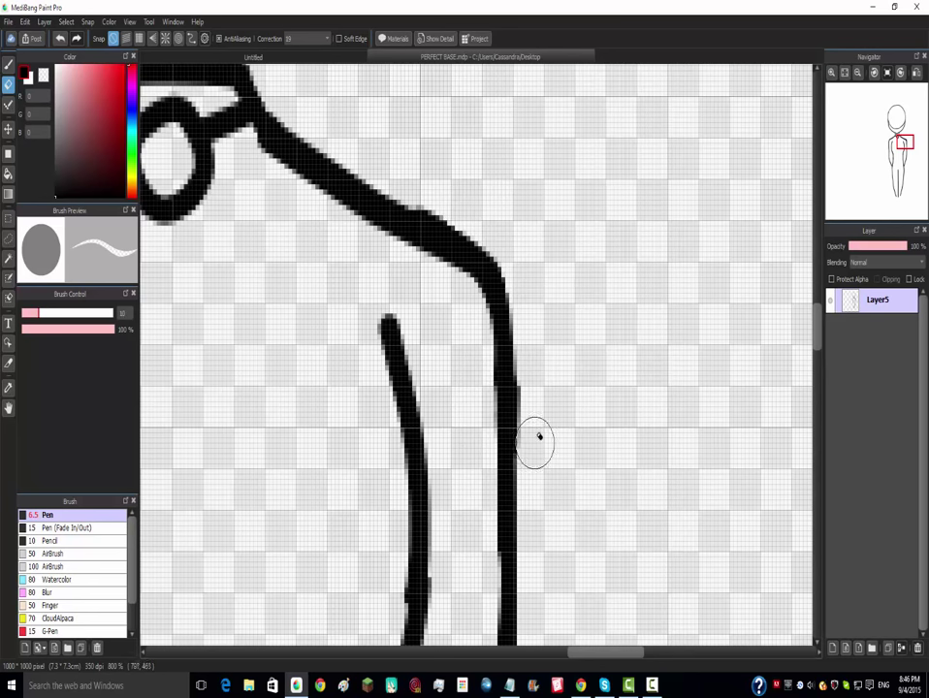
pyautogui.moveTo(539, 436); pyautogui.dragTo(528, 305)
pyautogui.scroll(-5, 504, 218)
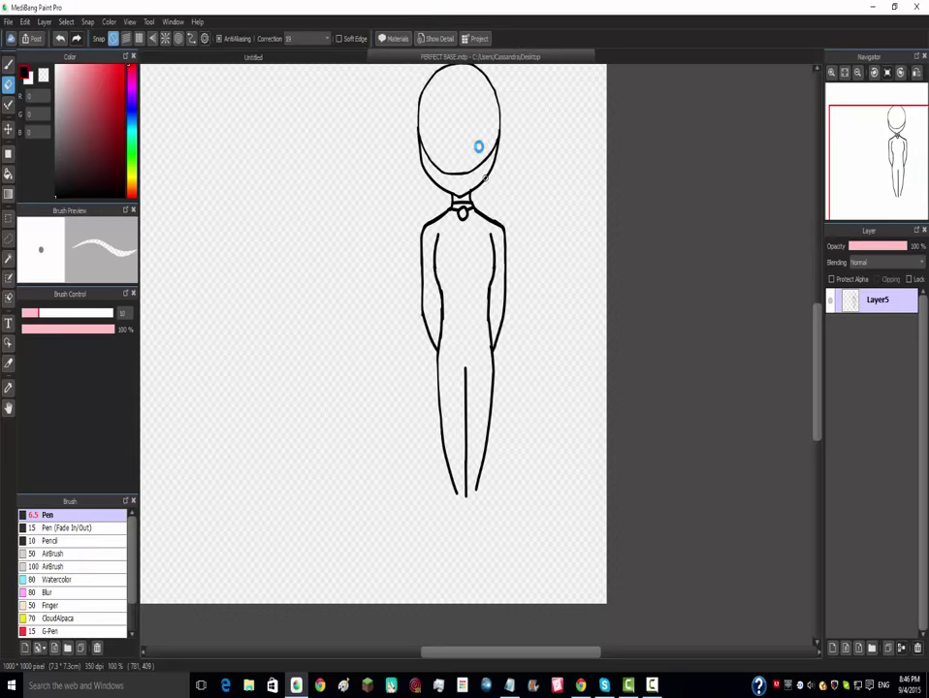
pyautogui.scroll(2, 479, 146)
pyautogui.scroll(-3, 483, 264)
# - Draw two small rounded feet with the Pen, closing the open ends of both legs
pyautogui.scroll(6, 499, 461)
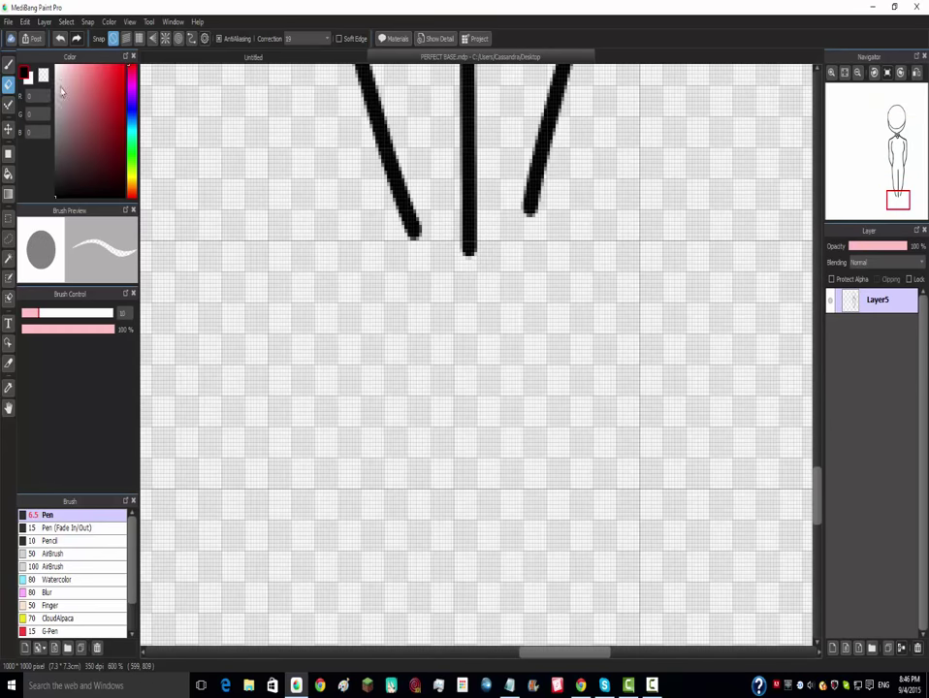
pyautogui.click(9, 63)
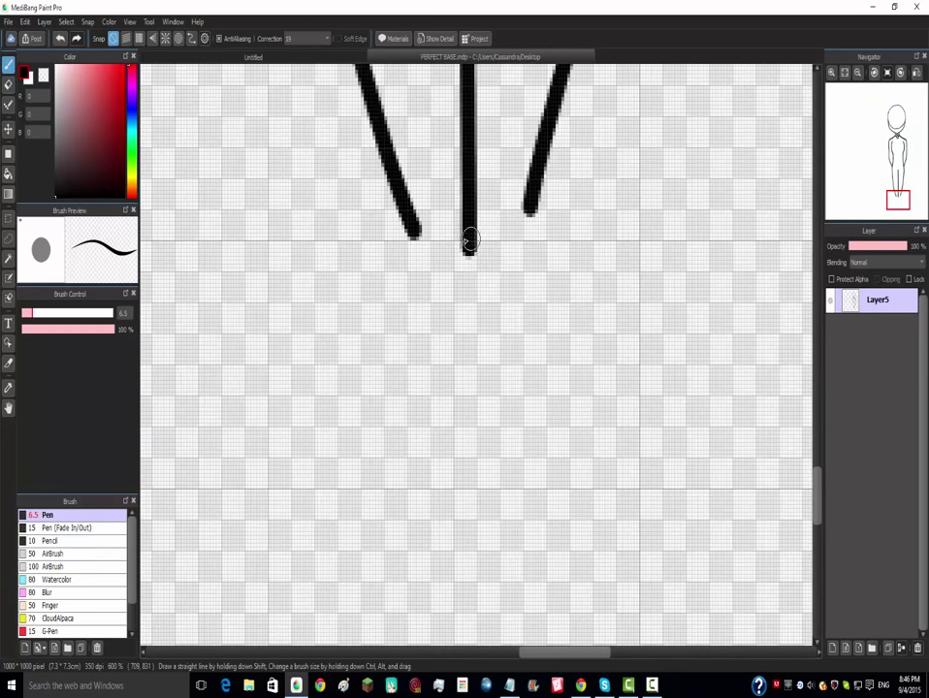
pyautogui.moveTo(417, 231)
pyautogui.mouseDown()
pyautogui.moveTo(388, 323)
pyautogui.moveTo(425, 339)
pyautogui.moveTo(469, 342)
pyautogui.moveTo(474, 227)
pyautogui.moveTo(494, 336)
pyautogui.moveTo(539, 335)
pyautogui.mouseUp()
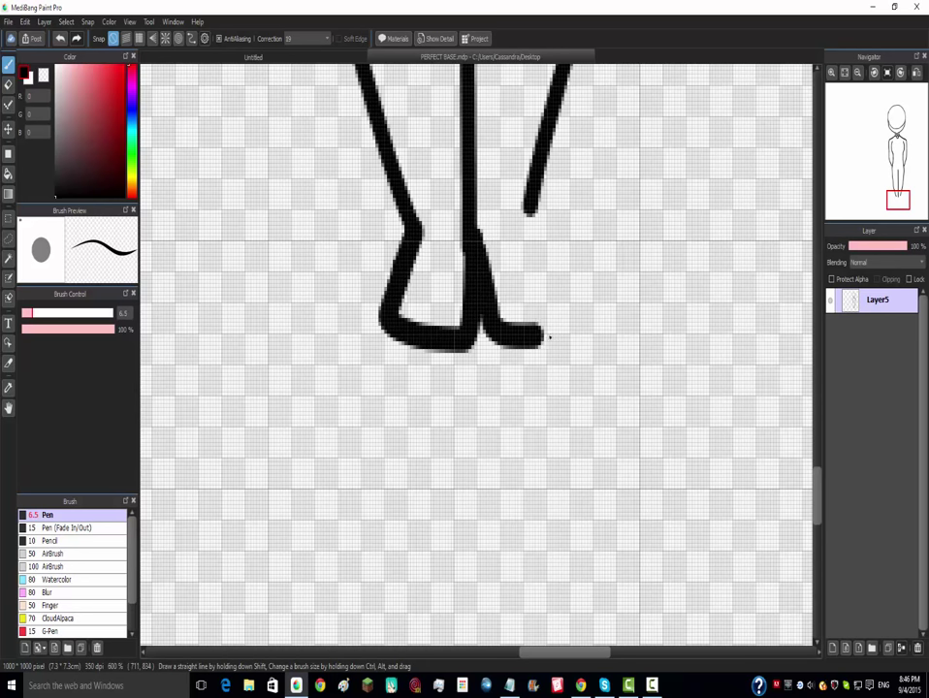
pyautogui.moveTo(531, 206)
pyautogui.mouseDown()
pyautogui.moveTo(578, 318)
pyautogui.moveTo(550, 340)
pyautogui.mouseUp()
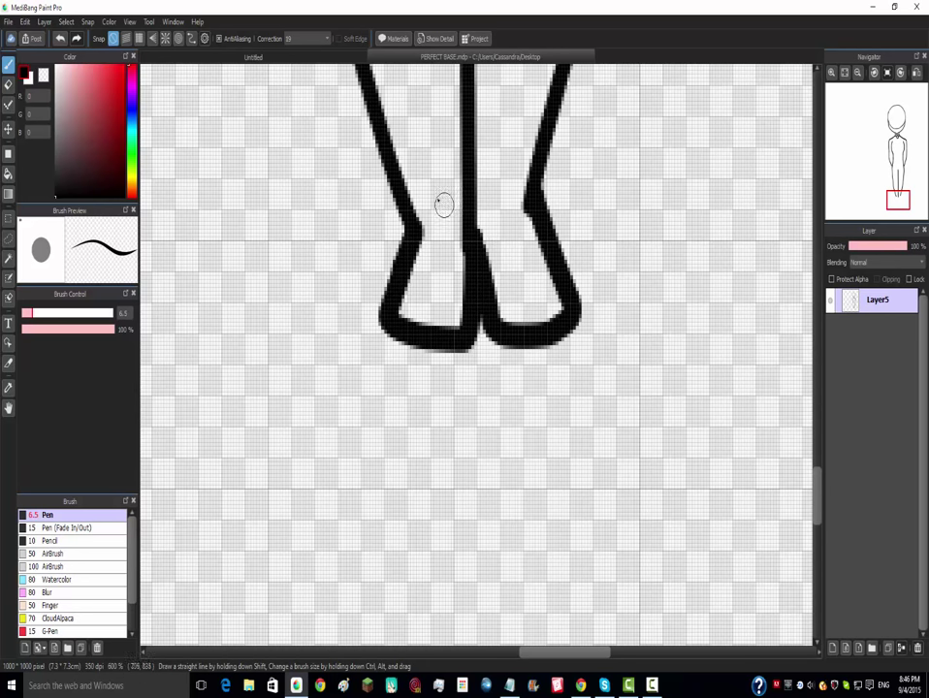
# - Try redrawing the outer side lines of both feet, and undo the strokes
pyautogui.moveTo(402, 243); pyautogui.dragTo(384, 327)
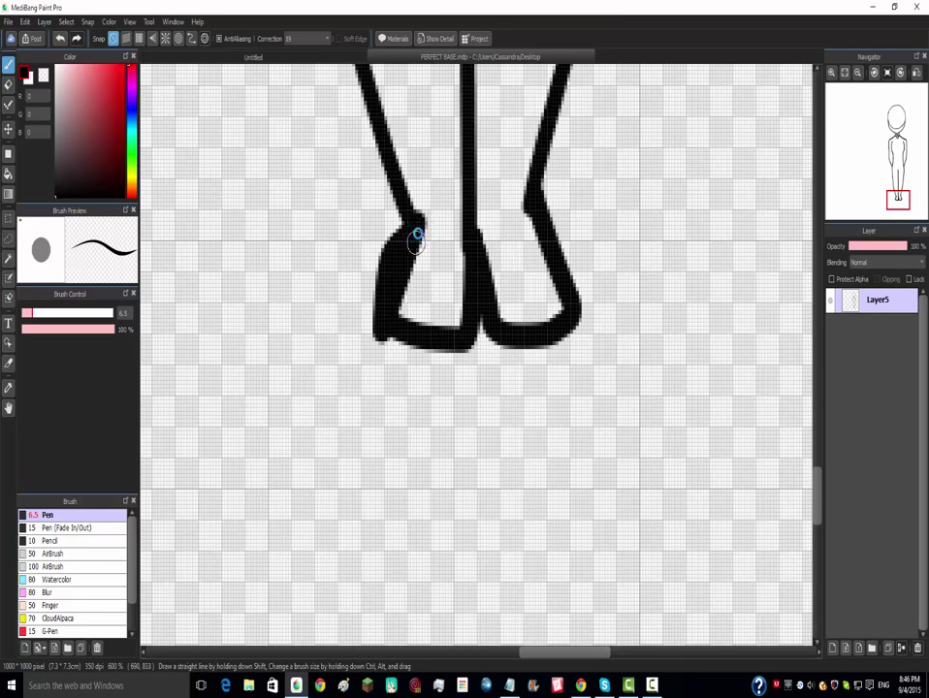
pyautogui.hotkey('ctrl', 'z')
pyautogui.moveTo(415, 227)
pyautogui.mouseDown()
pyautogui.moveTo(387, 255)
pyautogui.moveTo(390, 327)
pyautogui.mouseUp()
pyautogui.moveTo(534, 202)
pyautogui.mouseDown()
pyautogui.moveTo(587, 232)
pyautogui.moveTo(579, 321)
pyautogui.mouseUp()
pyautogui.hotkey('ctrl', 'z')
pyautogui.hotkey('ctrl', 'z')
# - Draw a slightly curved line across both lower legs above the feet, from one outer leg line to the other
pyautogui.scroll(-3, 590, 283)
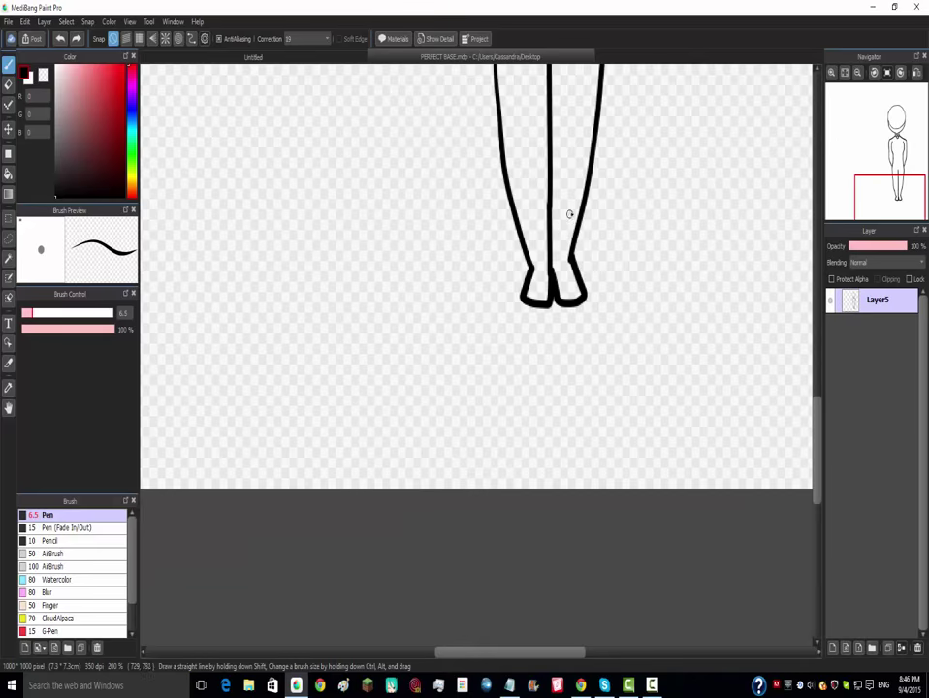
pyautogui.scroll(4, 570, 213)
pyautogui.moveTo(502, 121); pyautogui.dragTo(634, 92)
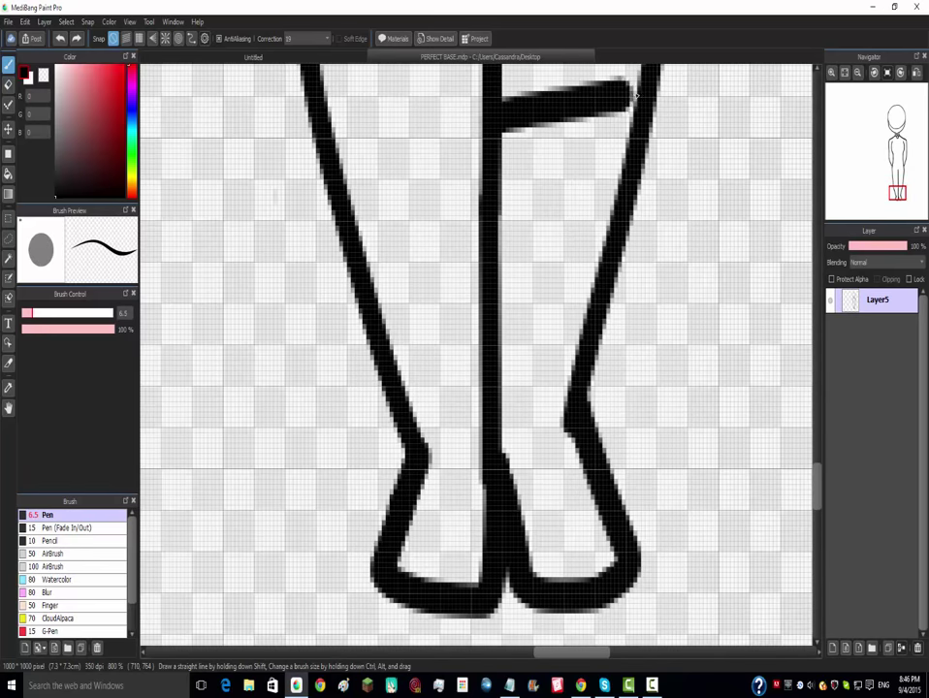
pyautogui.moveTo(491, 118); pyautogui.dragTo(326, 149)
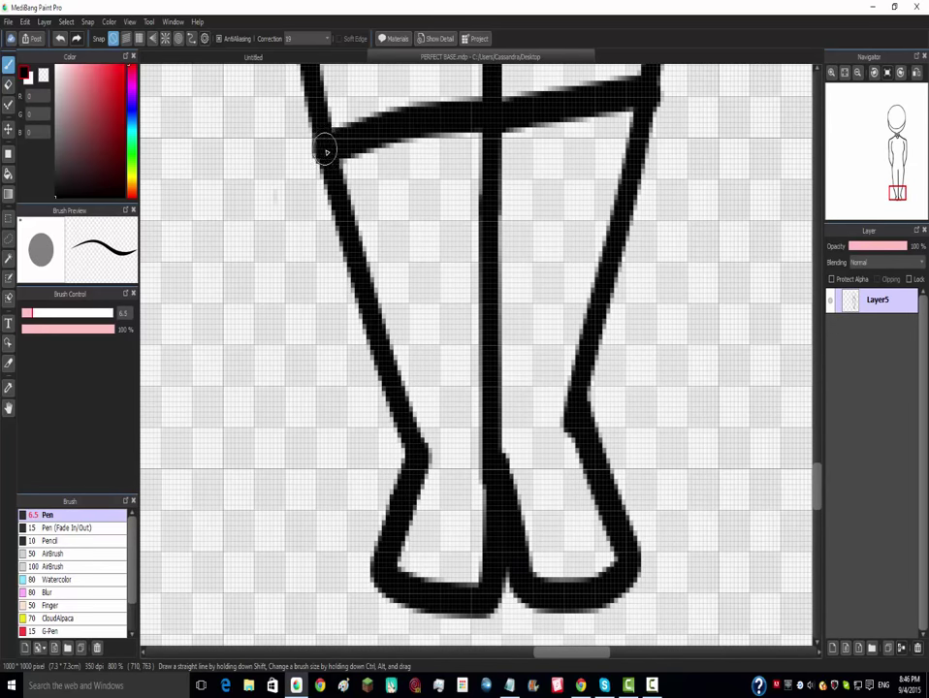
pyautogui.scroll(-2, 363, 158)
pyautogui.scroll(1, 365, 159)
pyautogui.scroll(-6, 372, 165)
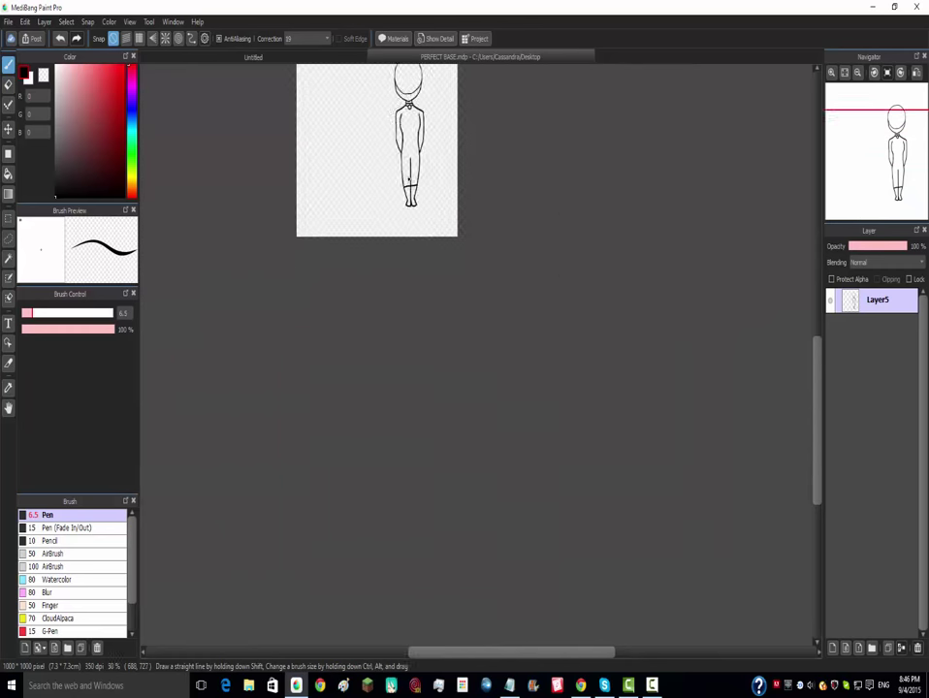
# - Draw the skirt's flared right side from the waistline with the Pen, and undo the steep hem stroke
pyautogui.scroll(4, 406, 146)
pyautogui.scroll(2, 351, 135)
pyautogui.moveTo(386, 167)
pyautogui.mouseDown()
pyautogui.moveTo(583, 172)
pyautogui.moveTo(733, 158)
pyautogui.moveTo(772, 354)
pyautogui.moveTo(677, 395)
pyautogui.moveTo(674, 411)
pyautogui.moveTo(632, 436)
pyautogui.moveTo(646, 423)
pyautogui.moveTo(547, 477)
pyautogui.moveTo(571, 466)
pyautogui.moveTo(496, 481)
pyautogui.mouseUp()
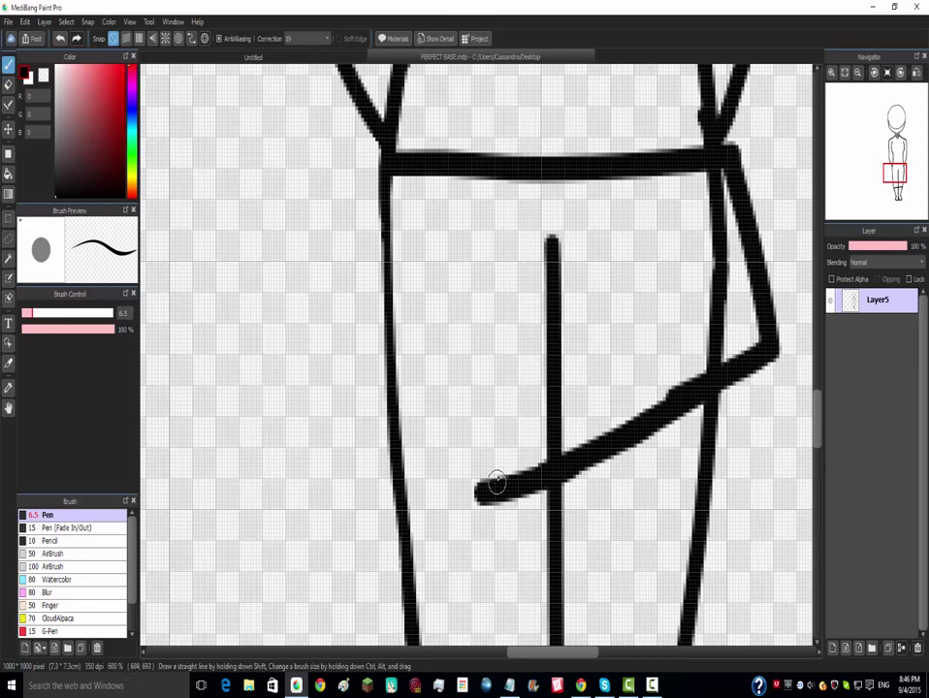
pyautogui.hotkey('ctrl', 'z')
pyautogui.hotkey('ctrl', 'z')
pyautogui.hotkey('ctrl', 'z')
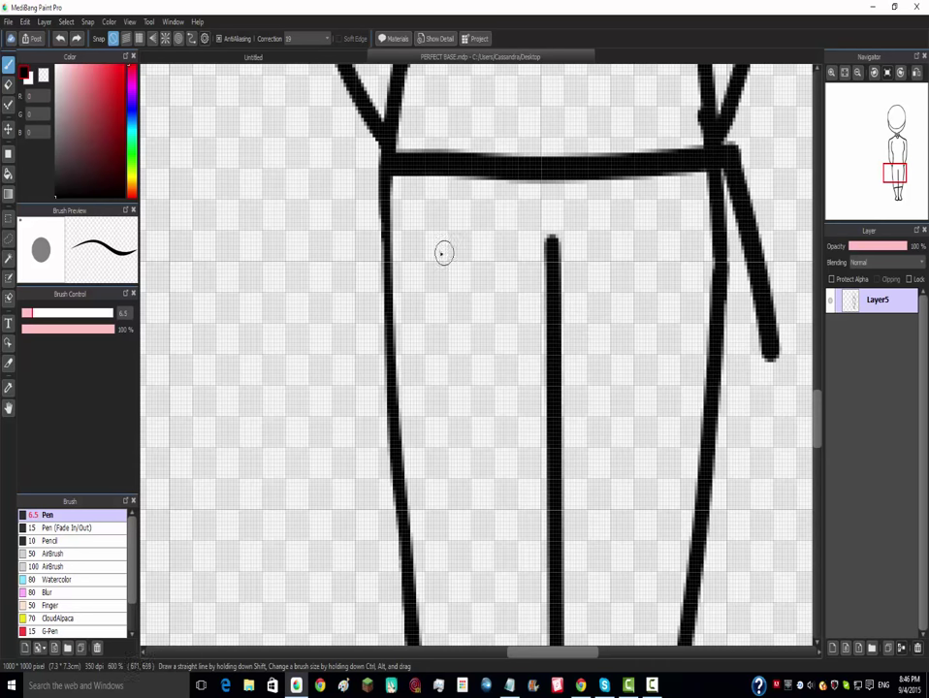
# - Draw the skirt's flared left side and a curved hem across both thighs, joining the two lower corners
pyautogui.moveTo(384, 174); pyautogui.dragTo(350, 306)
pyautogui.moveTo(338, 351)
pyautogui.mouseDown()
pyautogui.moveTo(490, 413)
pyautogui.moveTo(543, 419)
pyautogui.mouseUp()
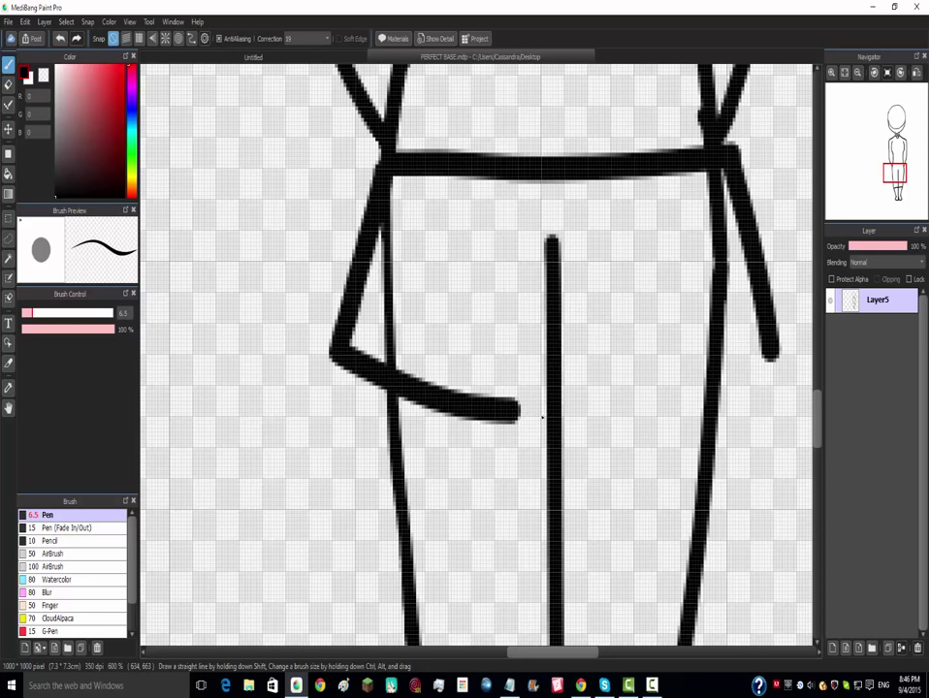
pyautogui.moveTo(771, 344)
pyautogui.mouseDown()
pyautogui.moveTo(649, 426)
pyautogui.moveTo(555, 447)
pyautogui.moveTo(766, 368)
pyautogui.mouseUp()
pyautogui.hotkey('ctrl', 'z')
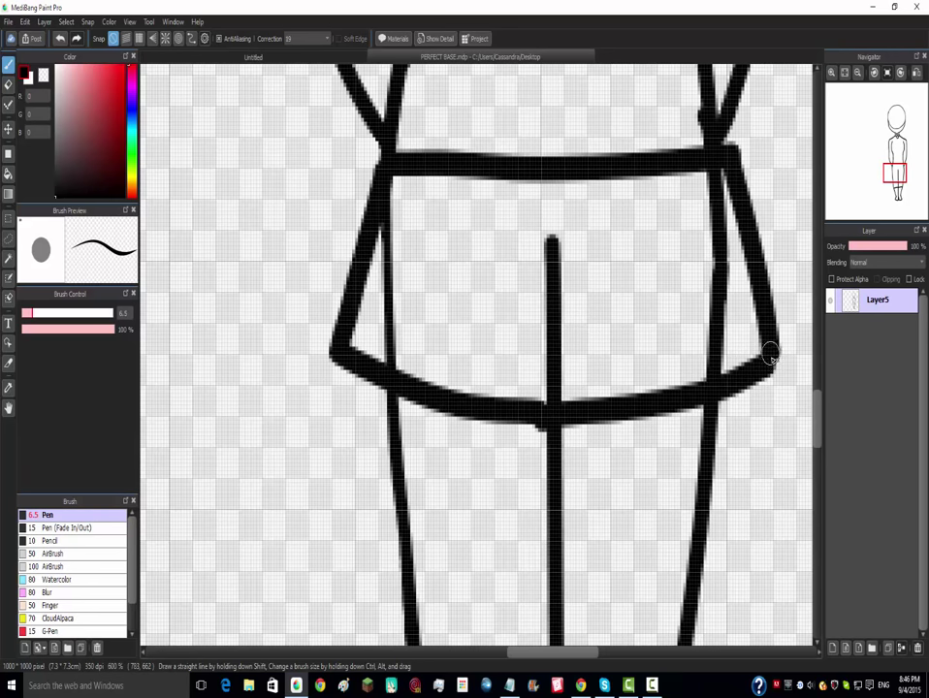
# - Try drawing a new hand outline from the waist across the right forearm, and undo the stroke
pyautogui.scroll(-8, 769, 355)
pyautogui.scroll(6, 779, 307)
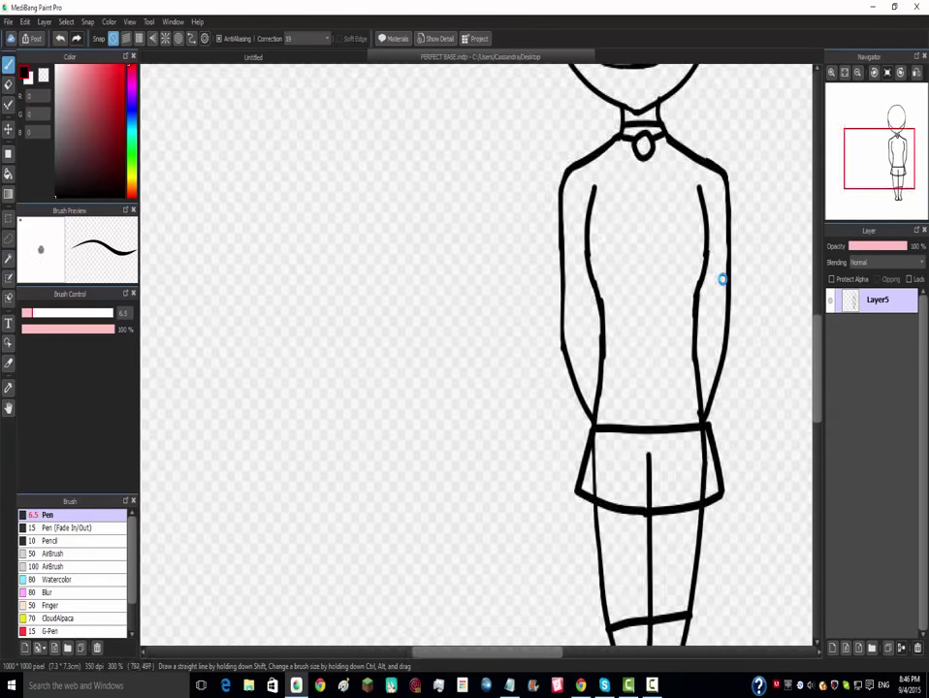
pyautogui.scroll(4, 717, 272)
pyautogui.scroll(-4, 707, 319)
pyautogui.scroll(3, 715, 344)
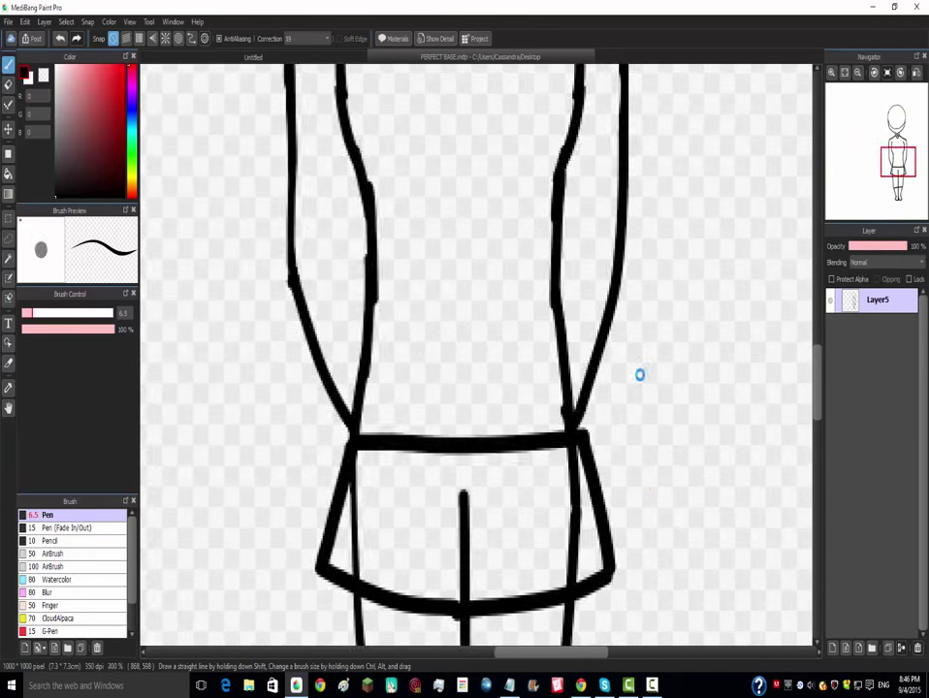
pyautogui.scroll(2, 639, 374)
pyautogui.moveTo(468, 266)
pyautogui.mouseDown()
pyautogui.moveTo(516, 409)
pyautogui.moveTo(540, 387)
pyautogui.moveTo(566, 254)
pyautogui.mouseUp()
pyautogui.scroll(-4, 529, 228)
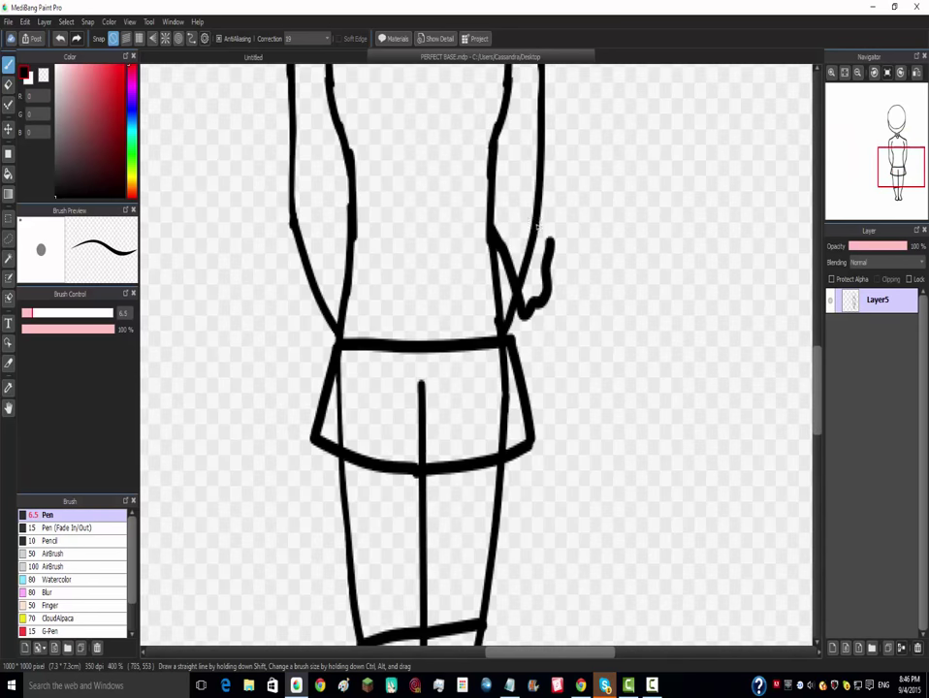
pyautogui.scroll(5, 509, 252)
pyautogui.hotkey('ctrl', 'z')
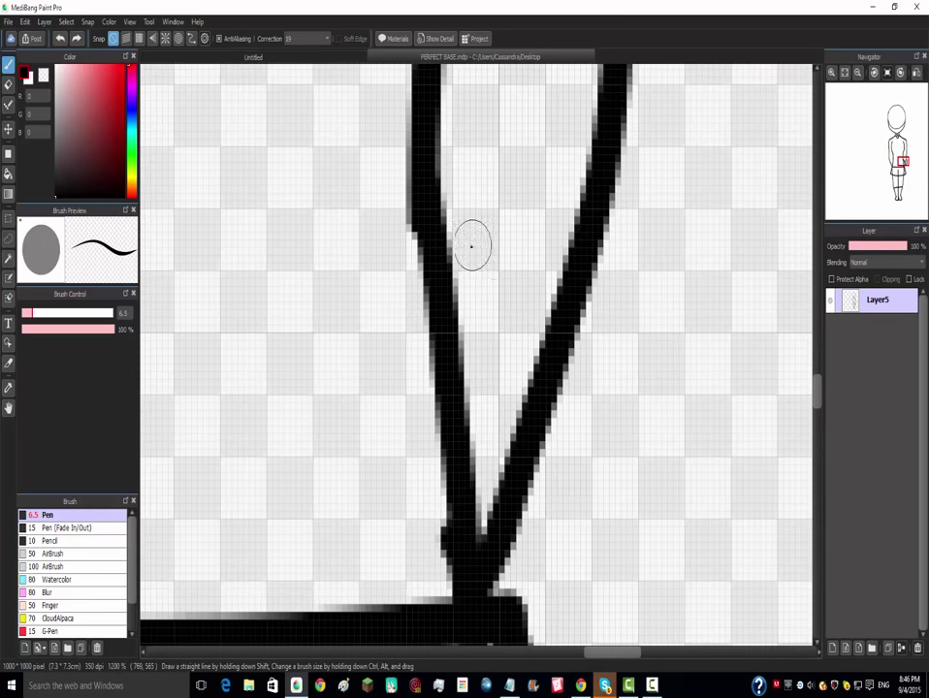
# - Draw a pointed hand outline from the waist across the right forearm and continue it up outside the old arm line
pyautogui.moveTo(441, 199)
pyautogui.mouseDown()
pyautogui.moveTo(580, 438)
pyautogui.moveTo(626, 334)
pyautogui.moveTo(669, 118)
pyautogui.mouseUp()
pyautogui.scroll(-5, 671, 155)
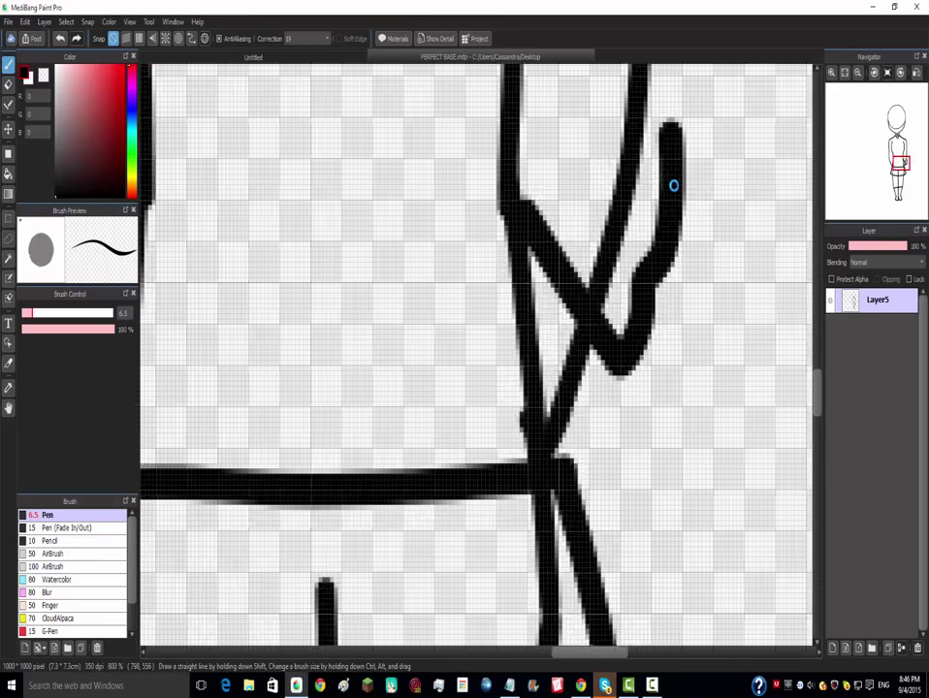
pyautogui.scroll(4, 684, 135)
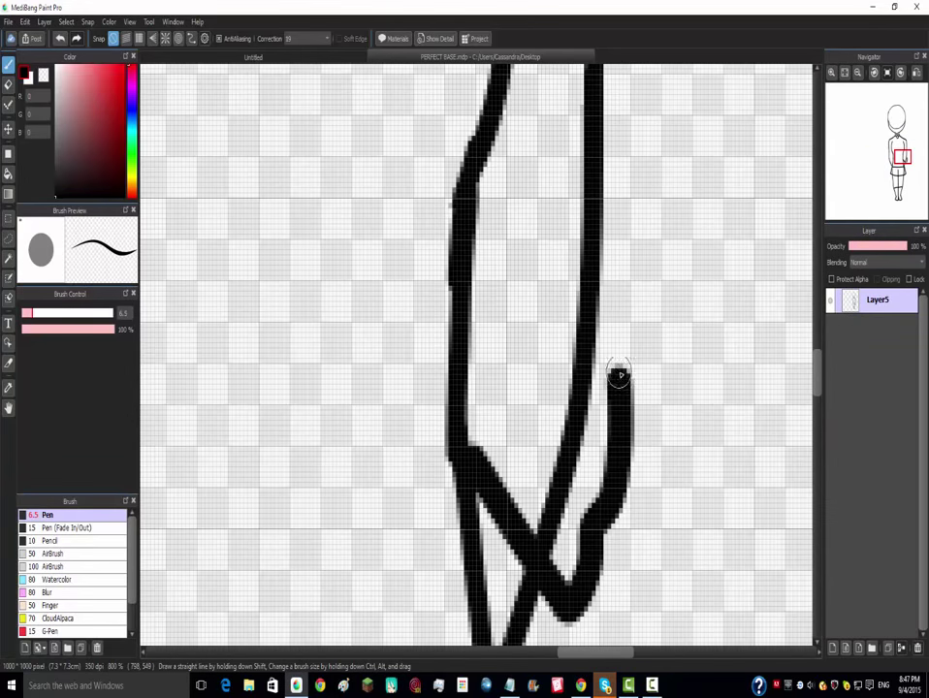
pyautogui.moveTo(617, 375); pyautogui.dragTo(632, 67)
pyautogui.scroll(-2, 637, 270)
pyautogui.scroll(-4, 637, 269)
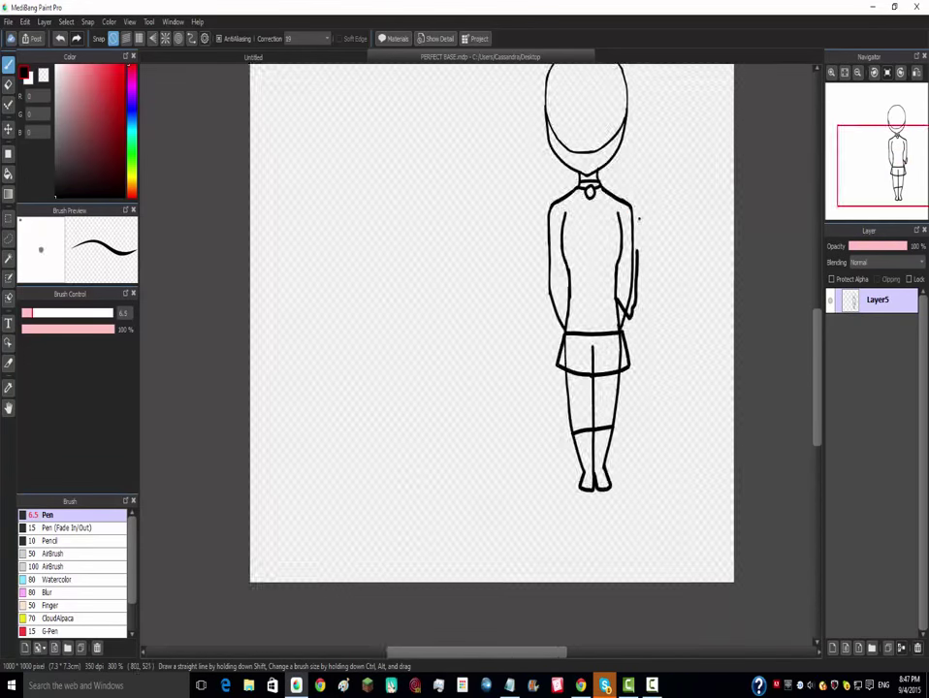
# - Connect the new outer line of the right arm to the shoulder with a smooth curve
pyautogui.scroll(3, 636, 215)
pyautogui.scroll(-4, 642, 379)
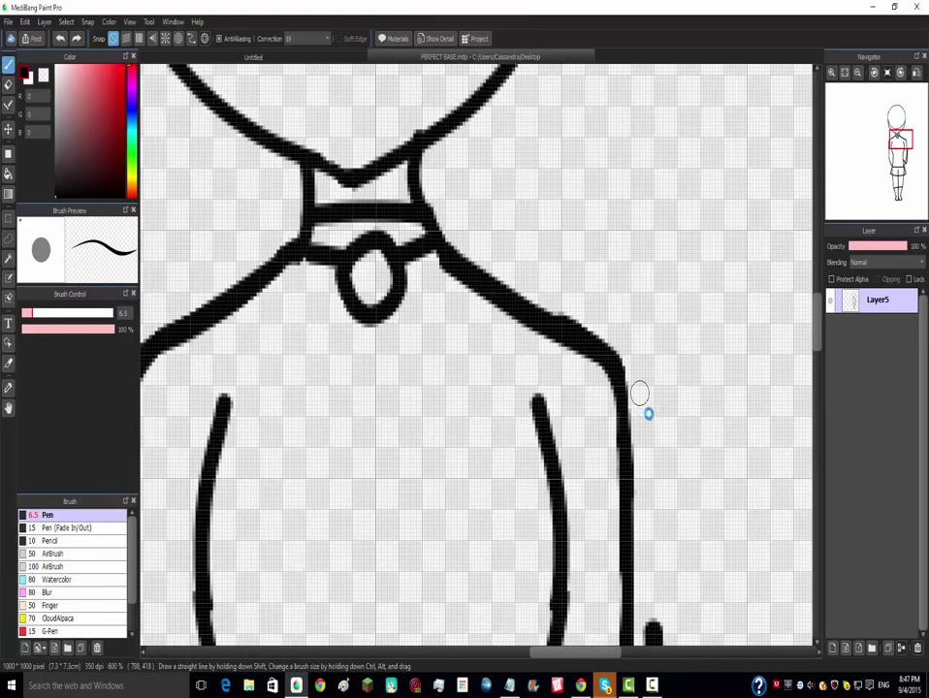
pyautogui.scroll(4, 690, 494)
pyautogui.moveTo(472, 111)
pyautogui.mouseDown()
pyautogui.moveTo(512, 169)
pyautogui.moveTo(536, 483)
pyautogui.moveTo(523, 289)
pyautogui.moveTo(487, 80)
pyautogui.moveTo(467, 78)
pyautogui.moveTo(486, 113)
pyautogui.moveTo(528, 365)
pyautogui.mouseUp()
pyautogui.hotkey('ctrl', 'z')
pyautogui.hotkey('ctrl', 'z')
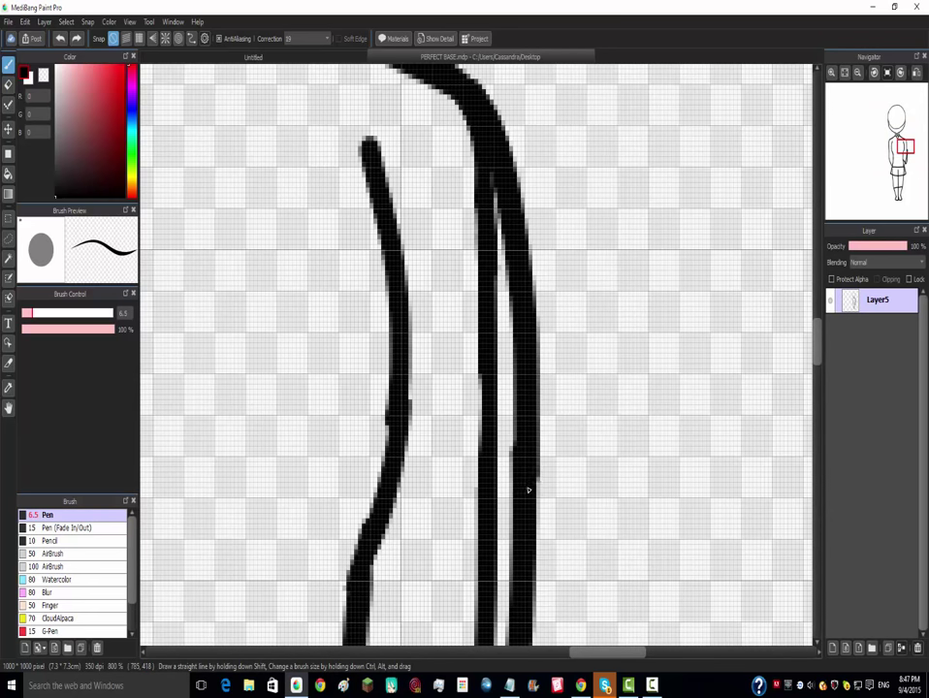
# - Draw a matching hand outline on the left arm and continue it up outside the old arm line
pyautogui.scroll(-4, 529, 484)
pyautogui.scroll(2, 466, 499)
pyautogui.scroll(-1, 368, 352)
pyautogui.scroll(2, 271, 355)
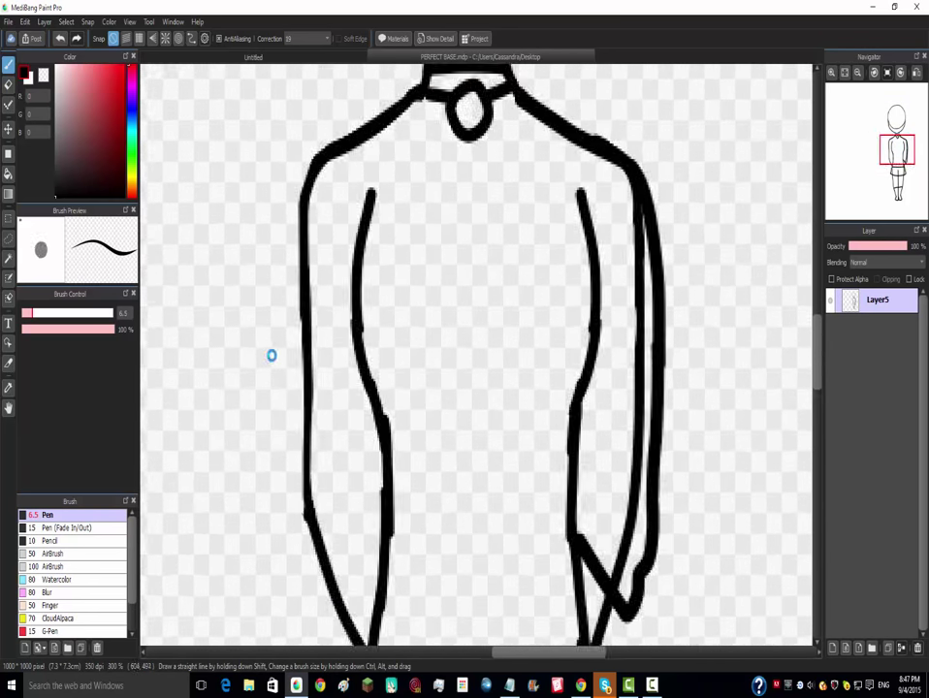
pyautogui.scroll(-2, 344, 121)
pyautogui.scroll(1, 326, 378)
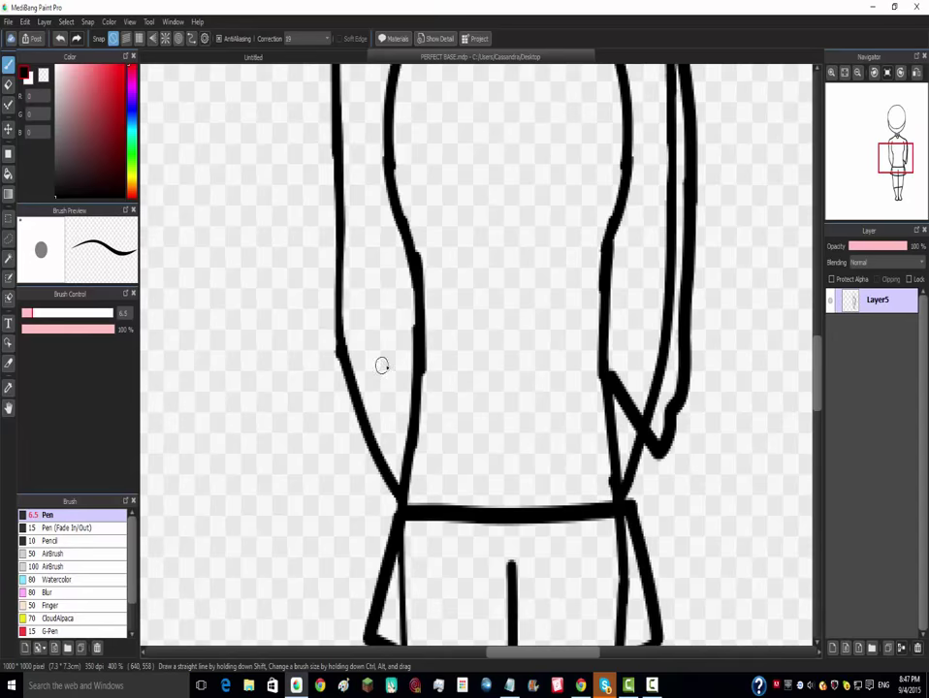
pyautogui.moveTo(415, 371); pyautogui.dragTo(377, 432)
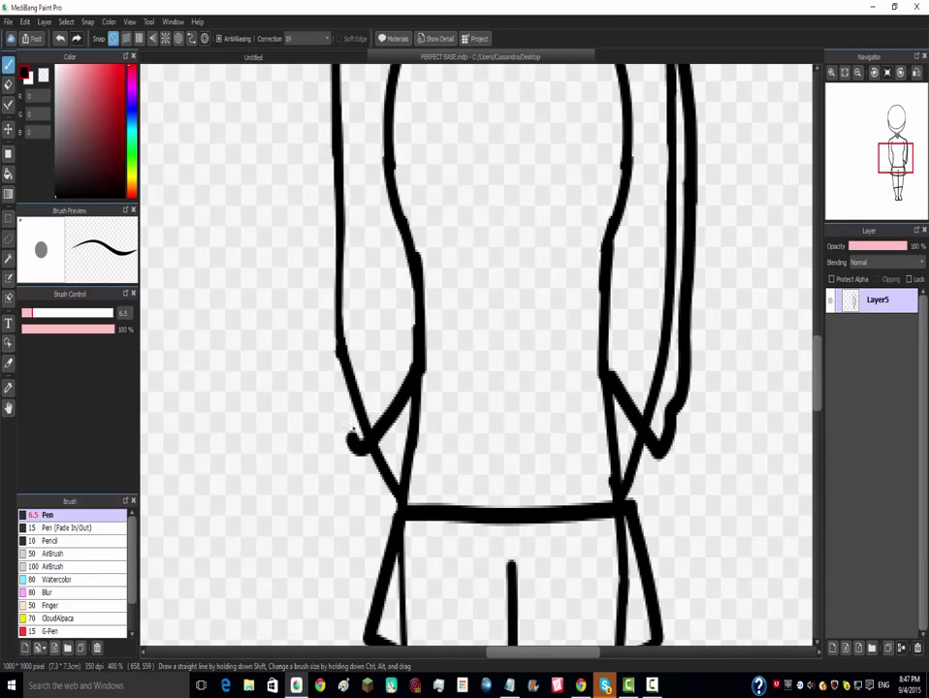
pyautogui.moveTo(326, 316); pyautogui.dragTo(330, 210)
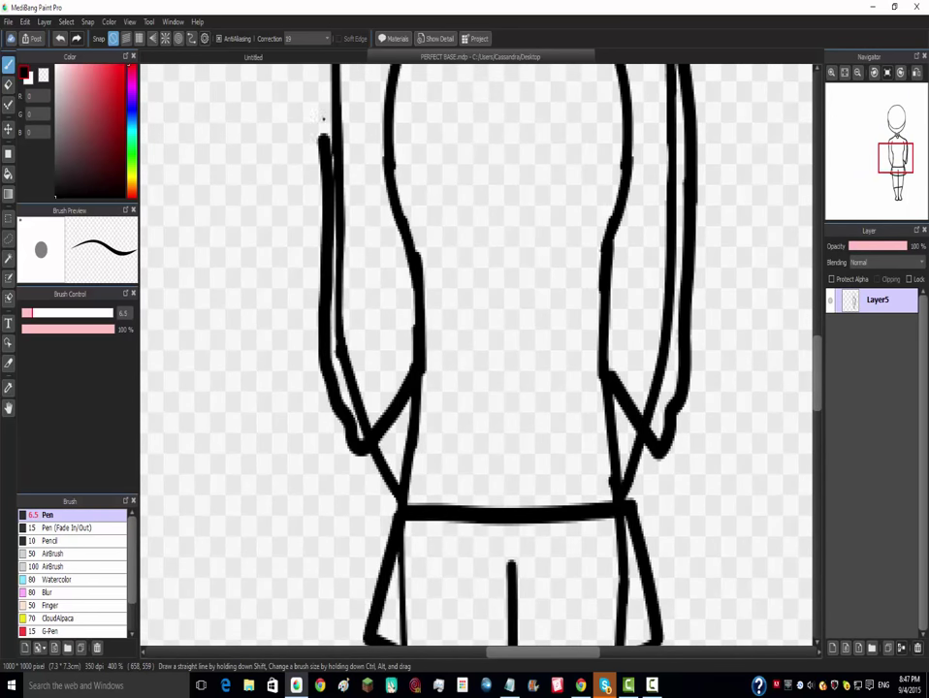
# - Extend the new outer line of the left arm up and round it into the shoulder
pyautogui.scroll(-3, 352, 150)
pyautogui.scroll(5, 374, 183)
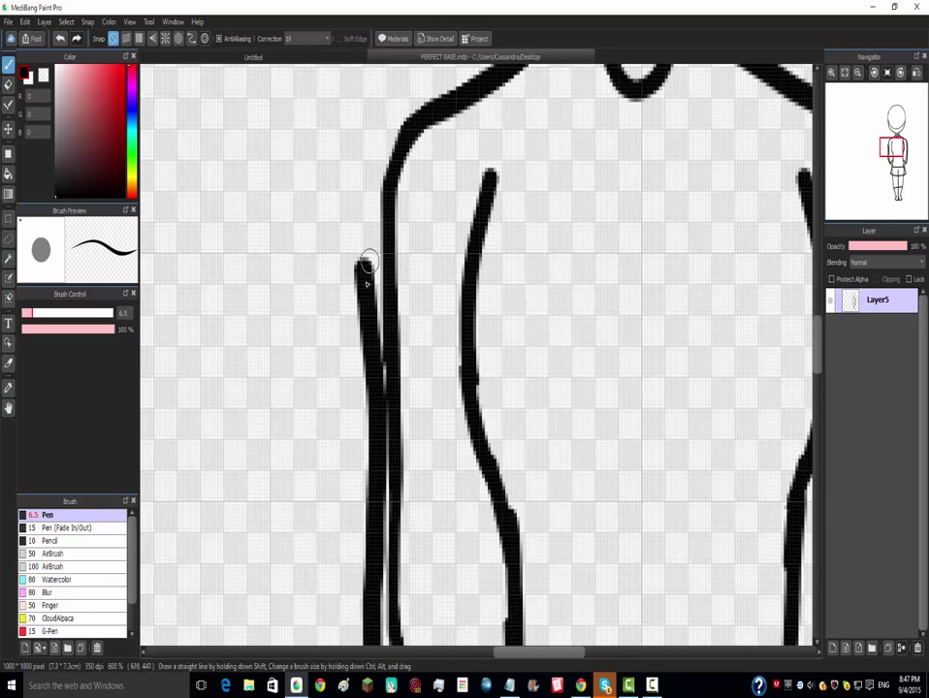
pyautogui.moveTo(367, 224)
pyautogui.mouseDown()
pyautogui.moveTo(371, 180)
pyautogui.moveTo(434, 110)
pyautogui.mouseUp()
# - Erase the old outer line of the left arm between the shoulder and the hand
pyautogui.click(8, 84)
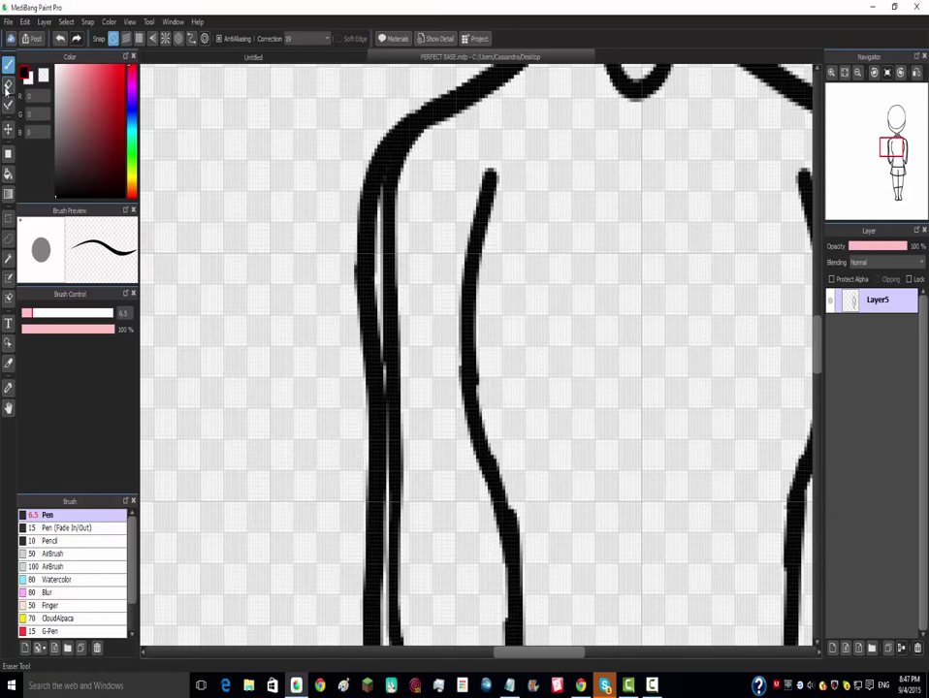
pyautogui.moveTo(408, 178)
pyautogui.mouseDown()
pyautogui.moveTo(392, 208)
pyautogui.moveTo(392, 257)
pyautogui.moveTo(401, 621)
pyautogui.mouseUp()
pyautogui.scroll(-2, 409, 536)
pyautogui.scroll(-2, 409, 536)
pyautogui.scroll(3, 419, 572)
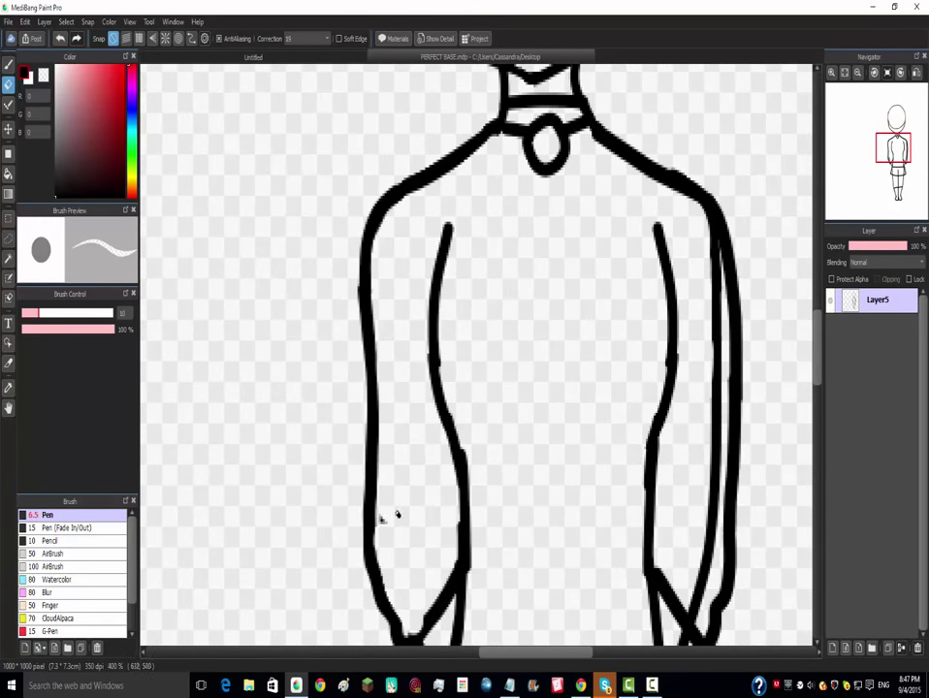
# - Erase the old outer line of the right arm from the shoulder down towards the hand
pyautogui.moveTo(718, 284); pyautogui.dragTo(716, 475)
pyautogui.scroll(1, 716, 476)
pyautogui.moveTo(716, 473)
pyautogui.mouseDown()
pyautogui.moveTo(710, 572)
pyautogui.moveTo(687, 627)
pyautogui.mouseUp()
pyautogui.scroll(-4, 710, 587)
pyautogui.scroll(3, 700, 599)
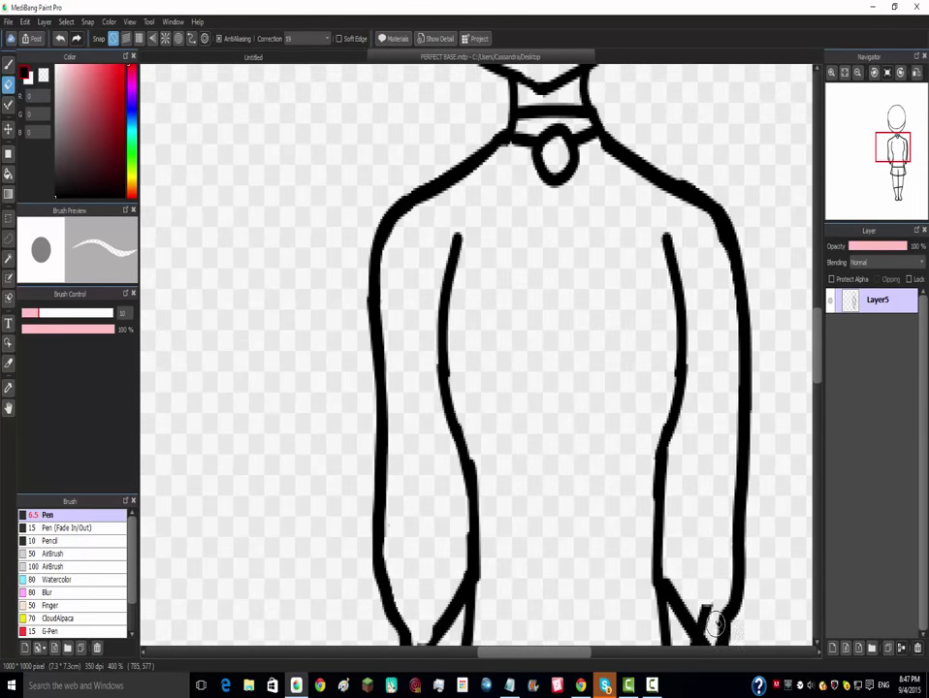
# - Draw a curved neckline with the Pen across the upper chest below the choker, from one shoulder line to the other
pyautogui.scroll(-4, 673, 495)
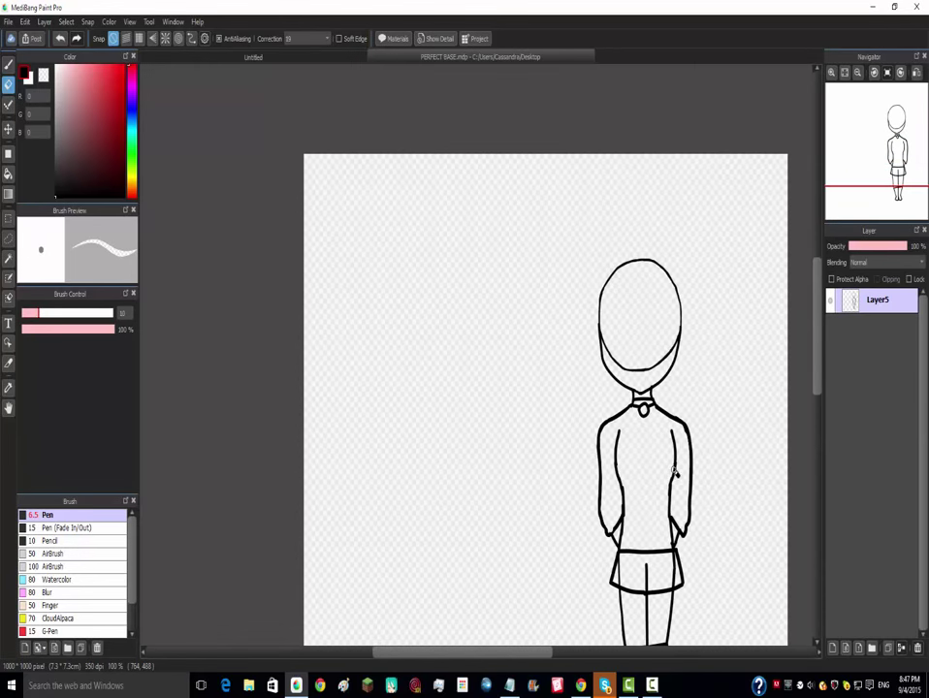
pyautogui.scroll(2, 673, 472)
pyautogui.scroll(-2, 673, 472)
pyautogui.scroll(2, 673, 473)
pyautogui.scroll(1, 650, 419)
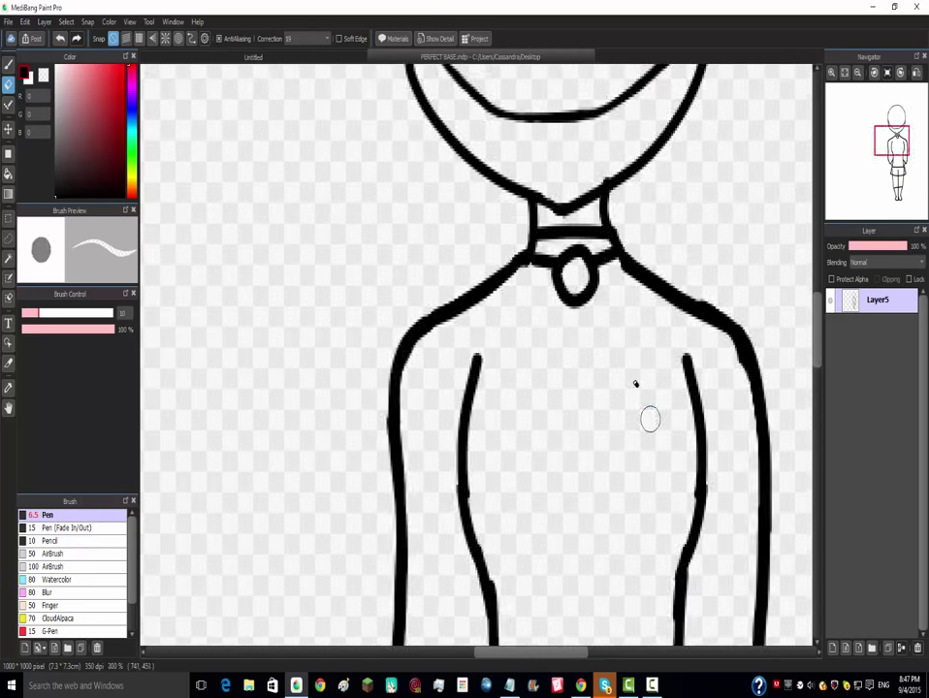
pyautogui.scroll(2, 650, 419)
pyautogui.click(8, 64)
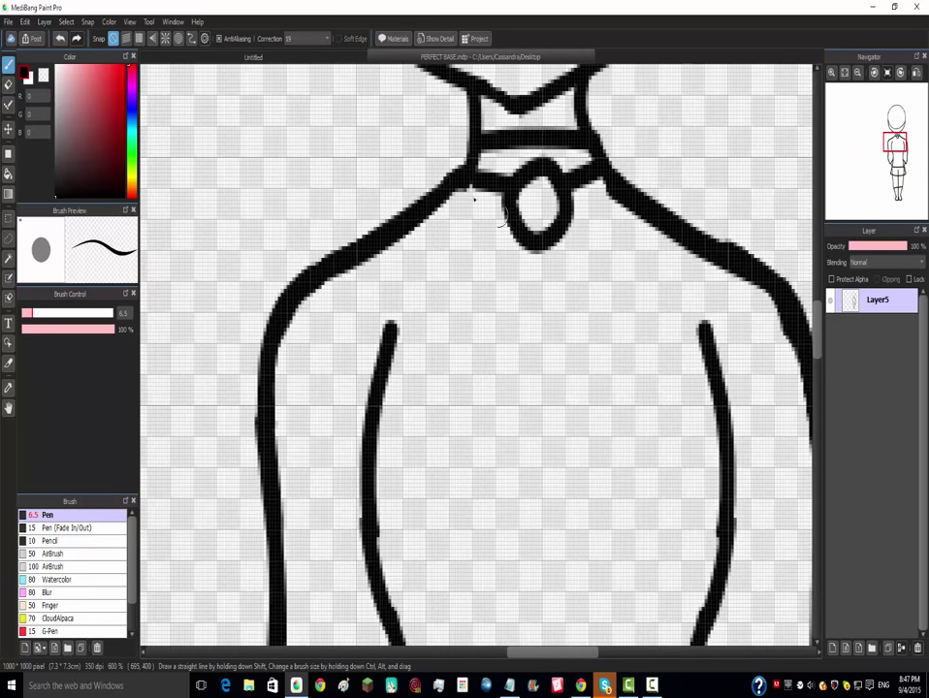
pyautogui.moveTo(383, 228)
pyautogui.mouseDown()
pyautogui.moveTo(443, 283)
pyautogui.moveTo(389, 237)
pyautogui.moveTo(503, 315)
pyautogui.mouseUp()
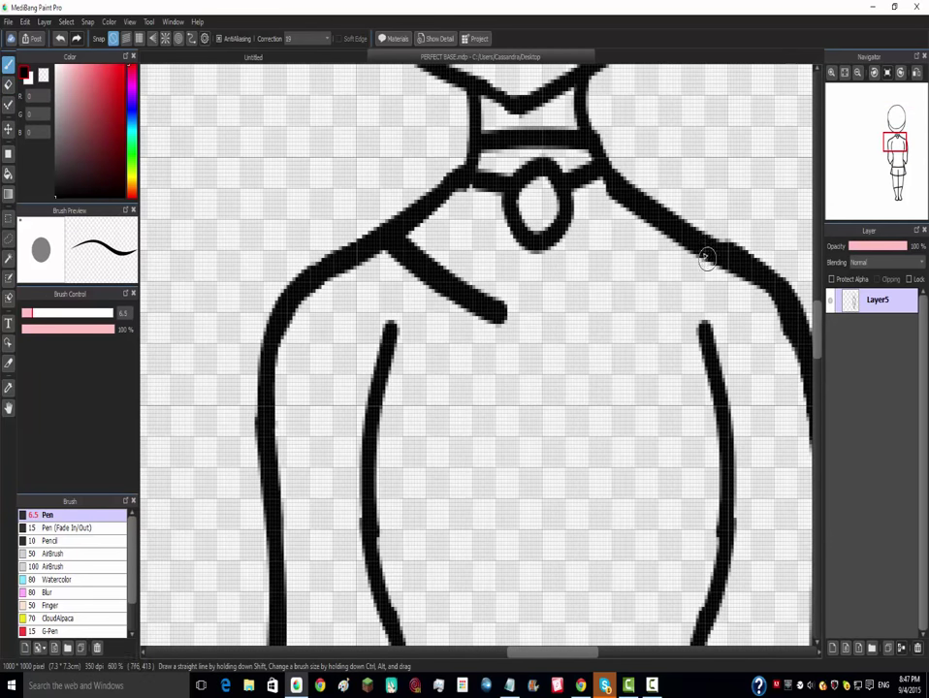
pyautogui.moveTo(675, 242); pyautogui.dragTo(618, 281)
pyautogui.hotkey('ctrl', 'z')
pyautogui.moveTo(671, 231)
pyautogui.mouseDown()
pyautogui.moveTo(643, 265)
pyautogui.moveTo(561, 310)
pyautogui.mouseUp()
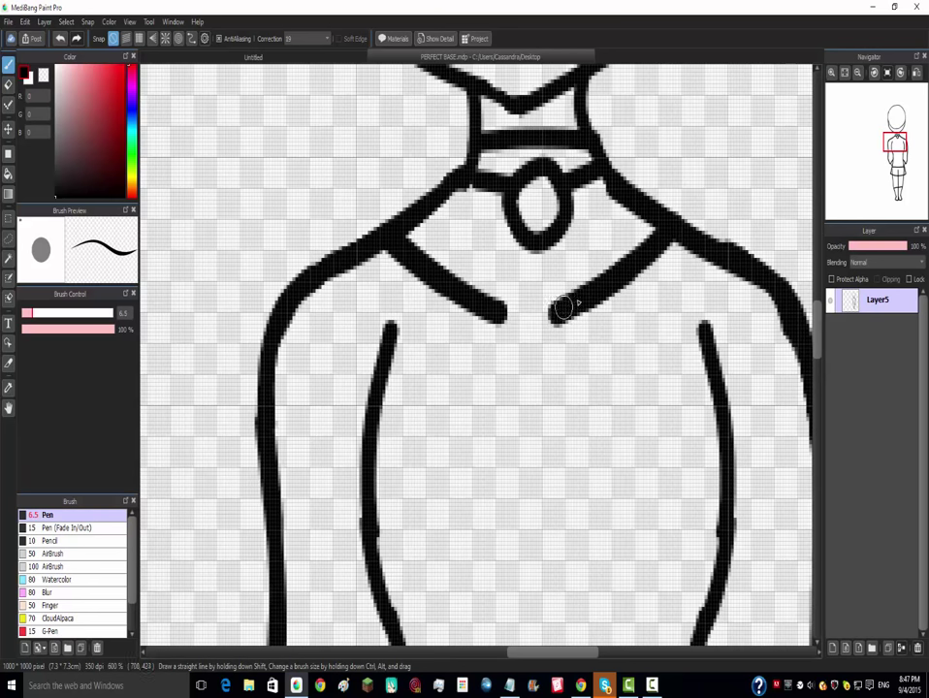
pyautogui.moveTo(503, 310); pyautogui.dragTo(549, 316)
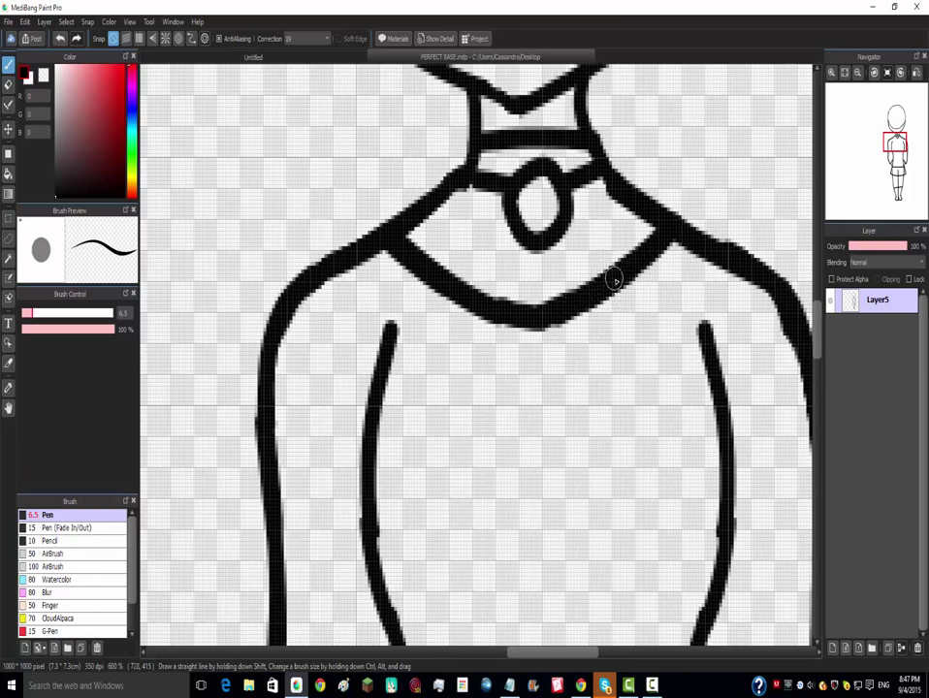
# - Erase the left outer leg line and the centre leg line where they run inside the skirt
pyautogui.scroll(-5, 615, 282)
pyautogui.scroll(3, 632, 232)
pyautogui.scroll(-1, 608, 360)
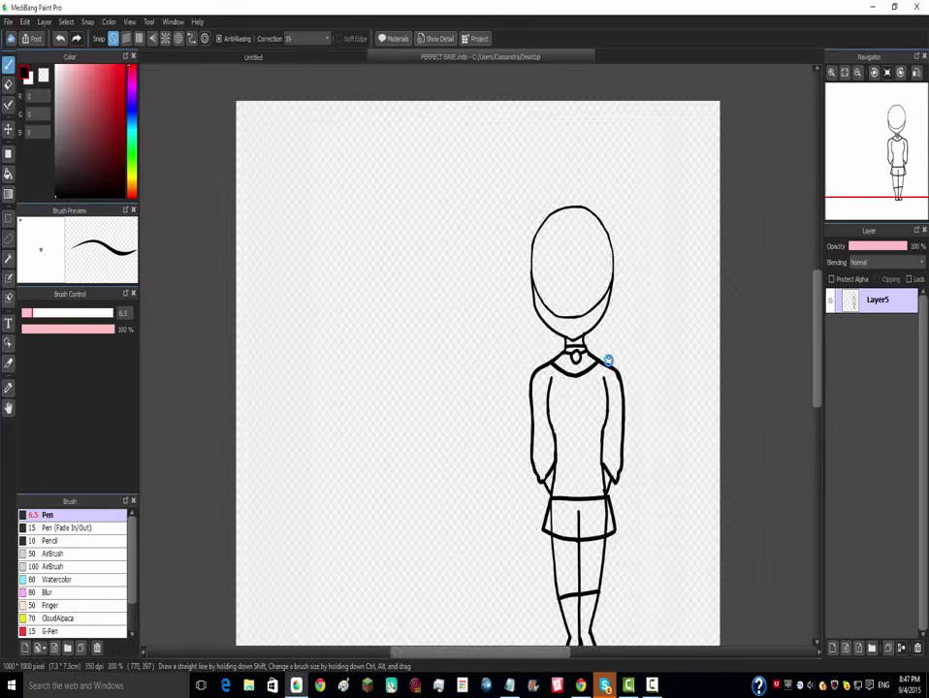
pyautogui.scroll(-1, 608, 360)
pyautogui.scroll(2, 602, 407)
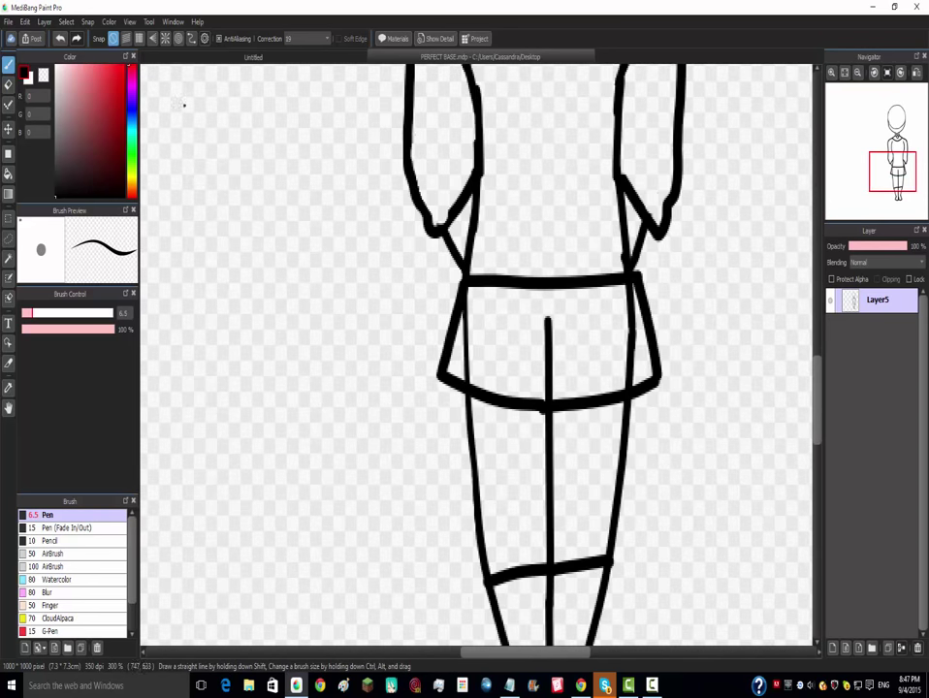
pyautogui.scroll(1, 516, 321)
pyautogui.scroll(-1, 533, 352)
pyautogui.scroll(1, 530, 418)
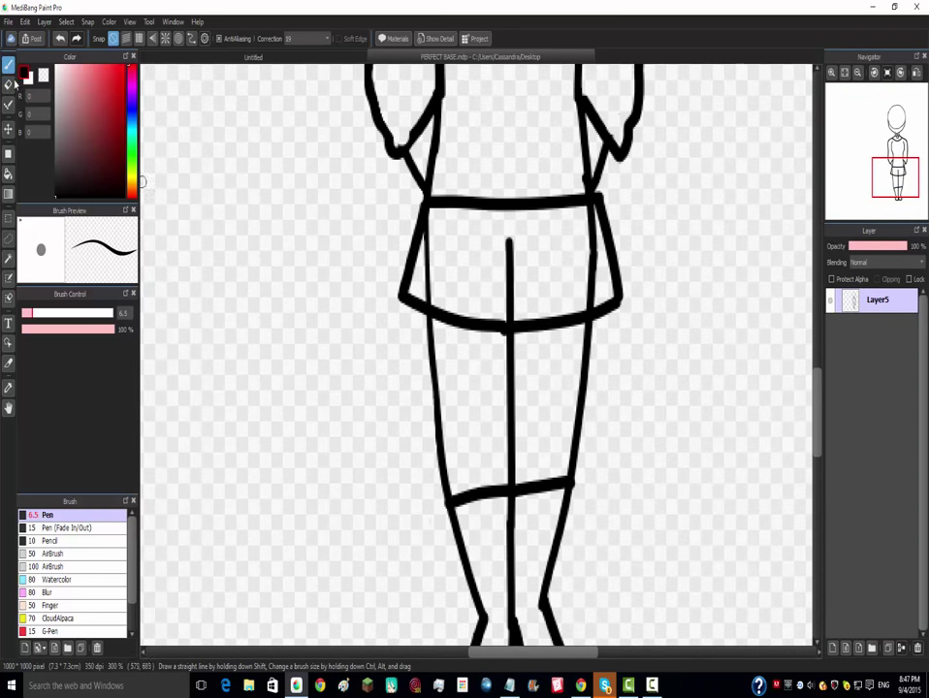
pyautogui.scroll(5, 387, 221)
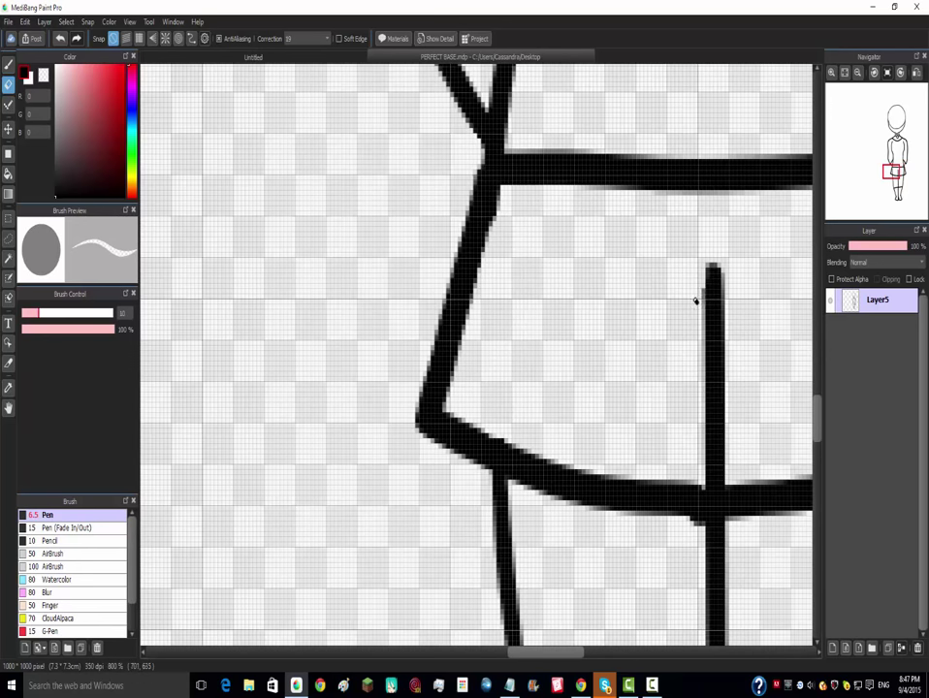
pyautogui.moveTo(712, 291)
pyautogui.mouseDown()
pyautogui.moveTo(722, 328)
pyautogui.moveTo(722, 249)
pyautogui.moveTo(717, 470)
pyautogui.mouseUp()
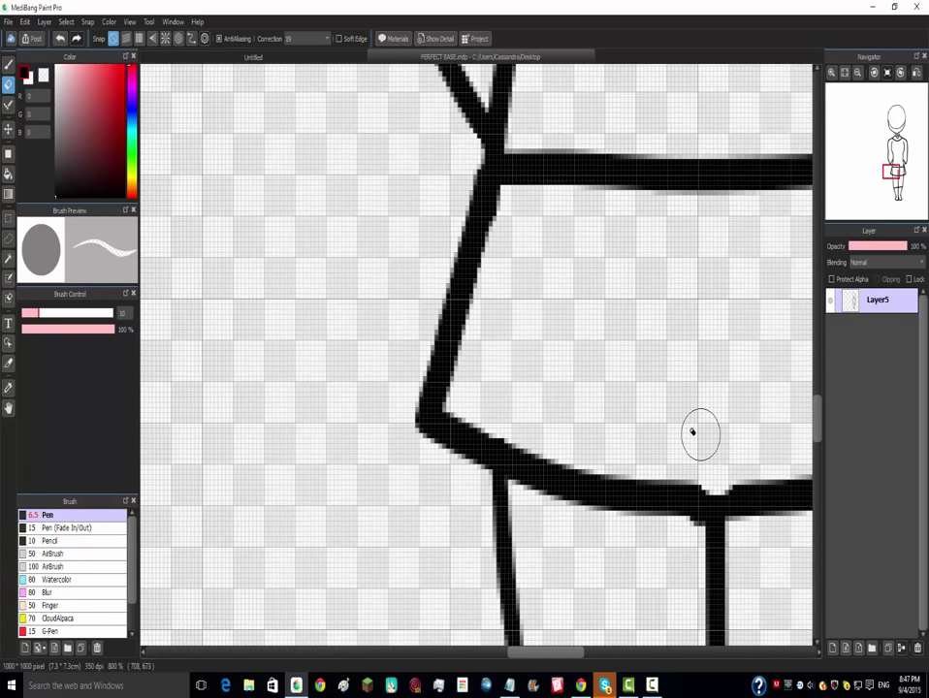
# - Erase the right outer leg line inside the skirt, between the waistline and the hem
pyautogui.scroll(-3, 689, 428)
pyautogui.scroll(2, 717, 411)
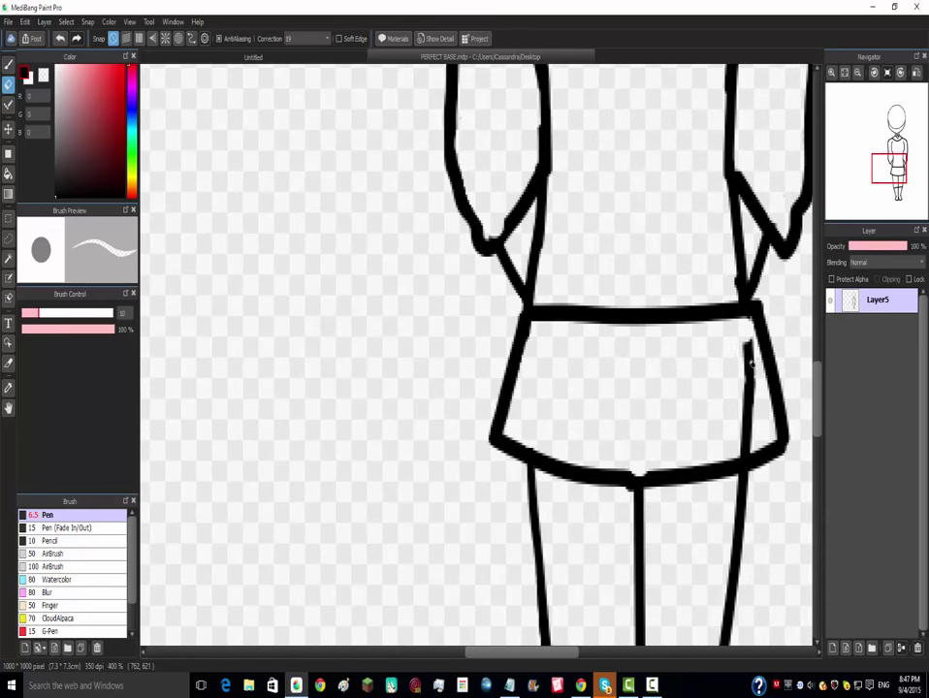
pyautogui.moveTo(752, 363); pyautogui.dragTo(750, 434)
pyautogui.scroll(-3, 662, 428)
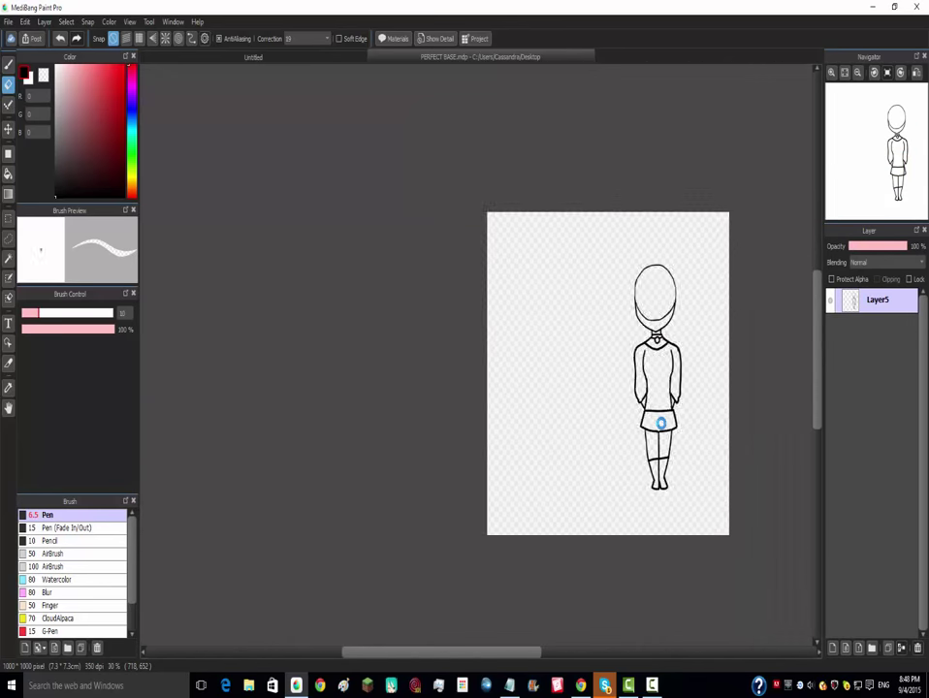
pyautogui.scroll(3, 663, 410)
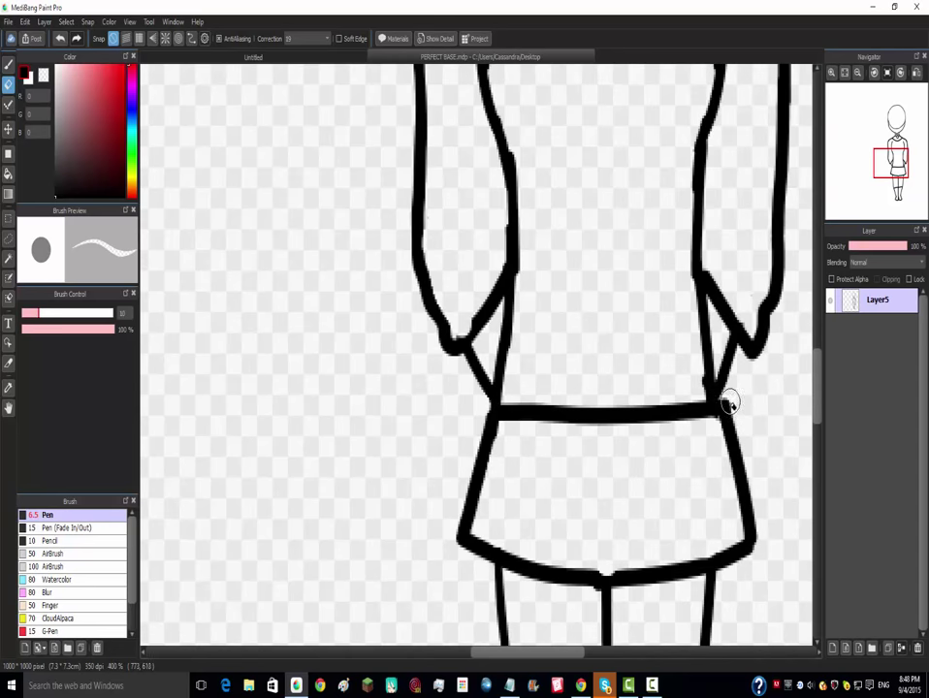
# - Trim the thick line on the skirt's right side with the Eraser and redraw it with the Pen from waistline to hem
pyautogui.moveTo(746, 449); pyautogui.dragTo(756, 531)
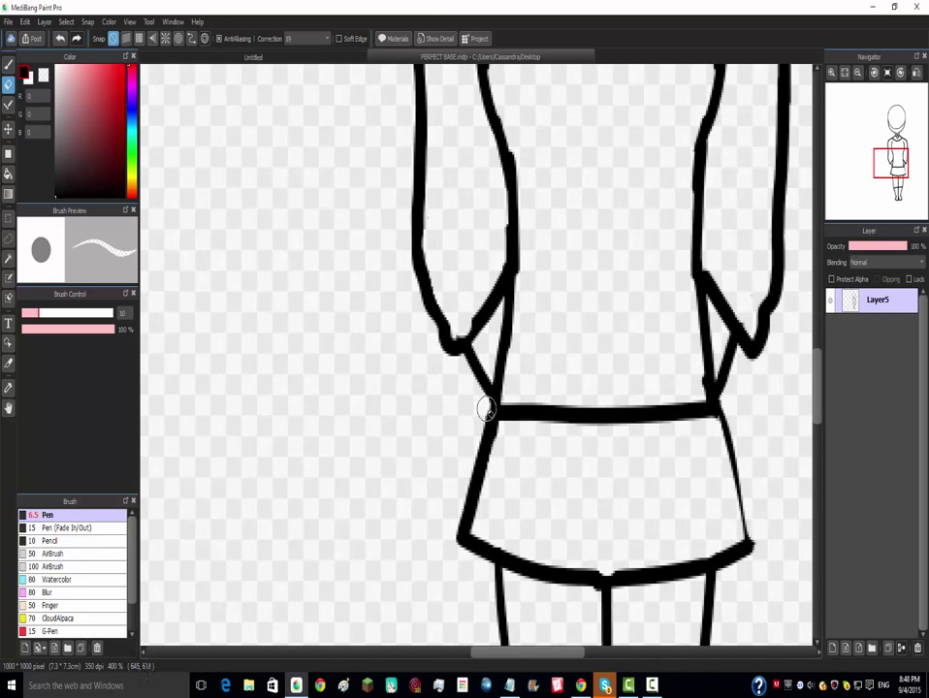
pyautogui.click(9, 62)
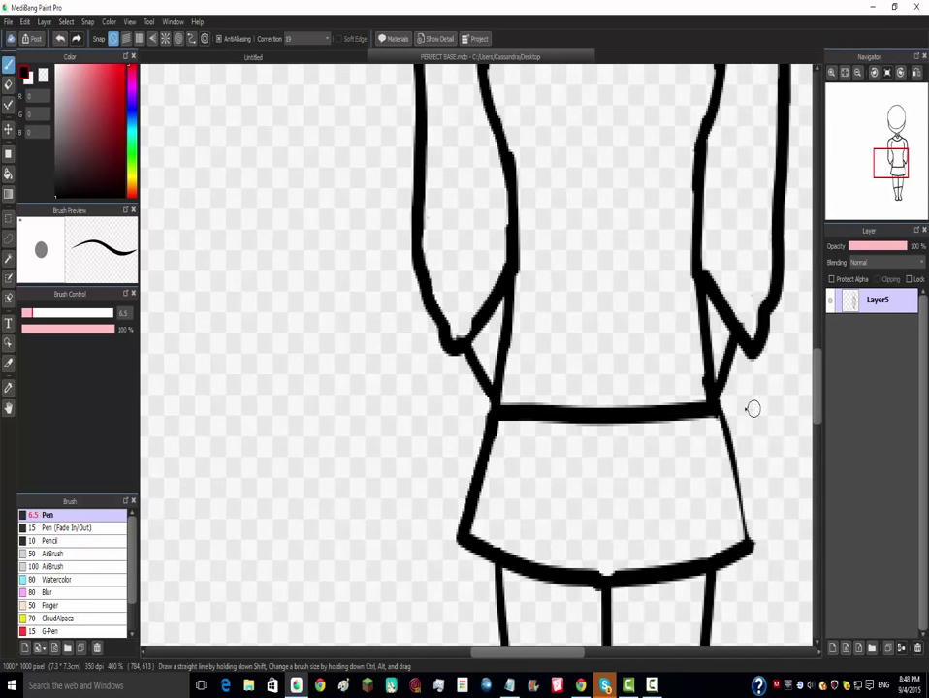
pyautogui.moveTo(723, 425)
pyautogui.mouseDown()
pyautogui.moveTo(734, 517)
pyautogui.moveTo(749, 548)
pyautogui.mouseUp()
pyautogui.scroll(-5, 731, 453)
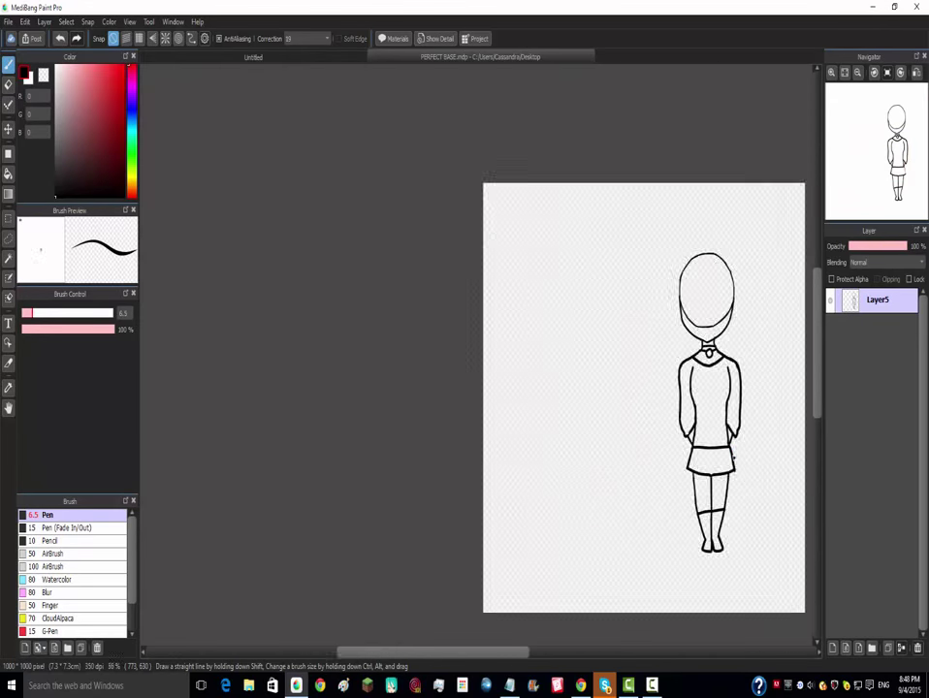
pyautogui.scroll(4, 765, 371)
pyautogui.scroll(-3, 662, 360)
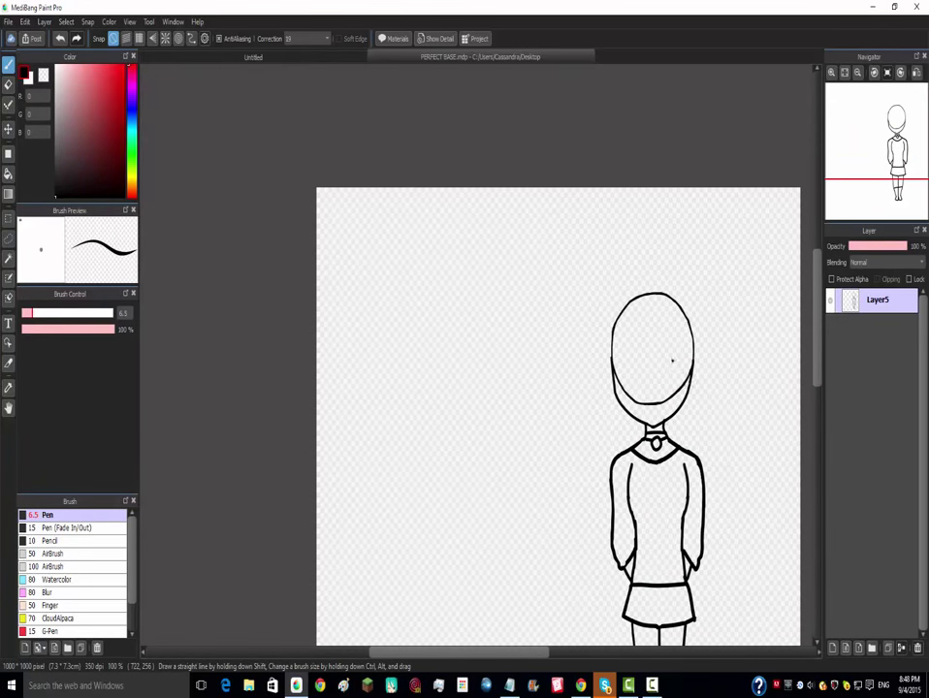
# - Draw a diagonal fringe line across the face and a pointed hair strand from its upper end down past the right jaw
pyautogui.scroll(5, 670, 359)
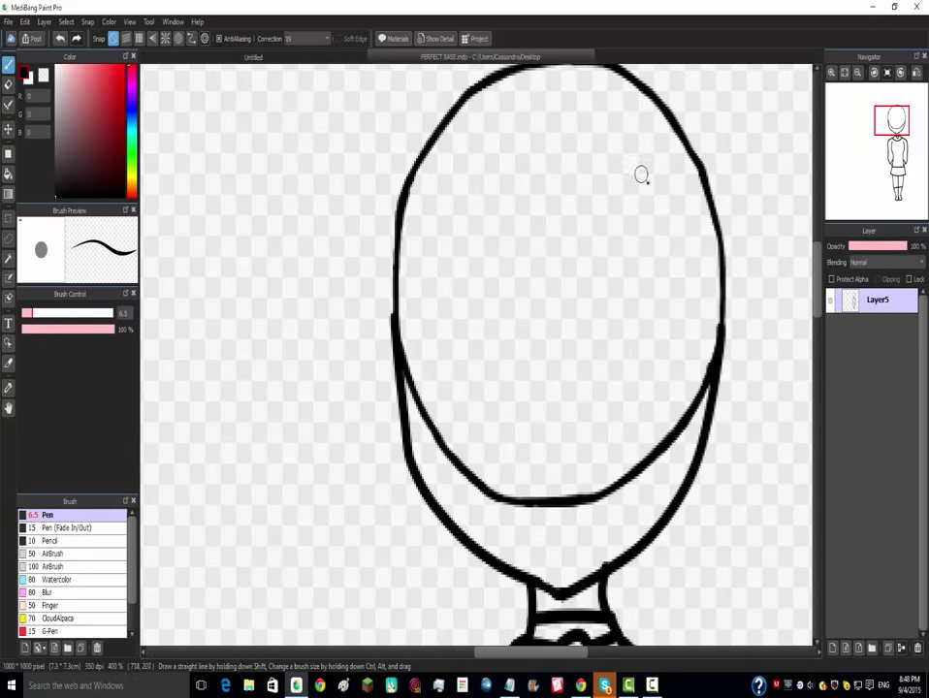
pyautogui.moveTo(681, 204); pyautogui.dragTo(499, 345)
pyautogui.hotkey('ctrl', 'z')
pyautogui.moveTo(691, 204)
pyautogui.mouseDown()
pyautogui.moveTo(472, 376)
pyautogui.moveTo(455, 356)
pyautogui.moveTo(680, 438)
pyautogui.moveTo(661, 381)
pyautogui.moveTo(682, 459)
pyautogui.moveTo(650, 582)
pyautogui.moveTo(651, 622)
pyautogui.moveTo(688, 550)
pyautogui.moveTo(708, 470)
pyautogui.moveTo(665, 617)
pyautogui.mouseUp()
pyautogui.hotkey('ctrl', 'z')
pyautogui.scroll(-3, 678, 373)
pyautogui.scroll(3, 582, 223)
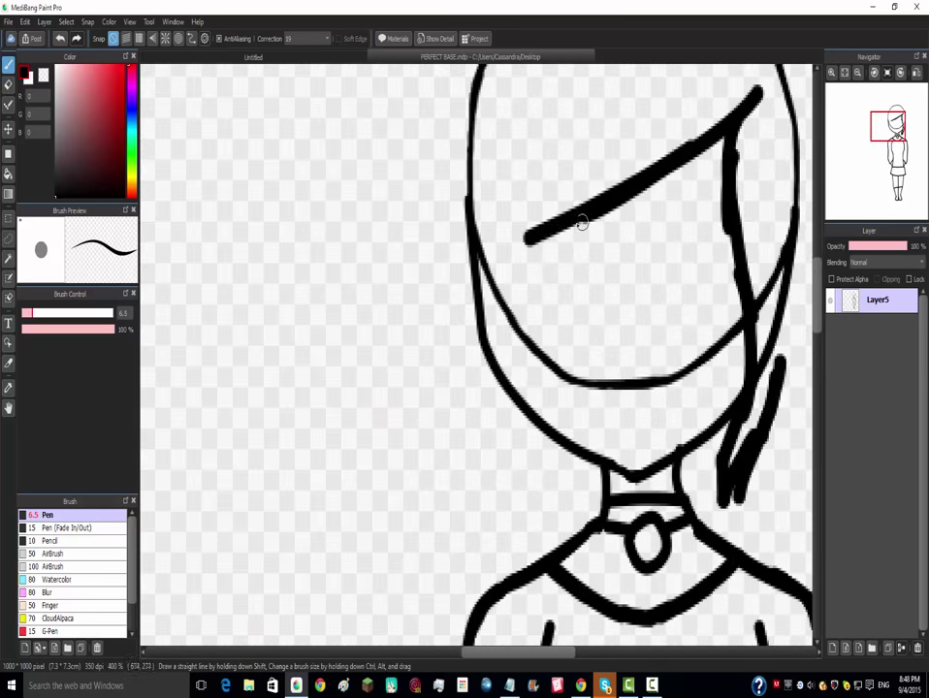
# - Try several short hair strokes going down from the fringe's lower left end, undoing each one
pyautogui.moveTo(536, 235); pyautogui.dragTo(533, 327)
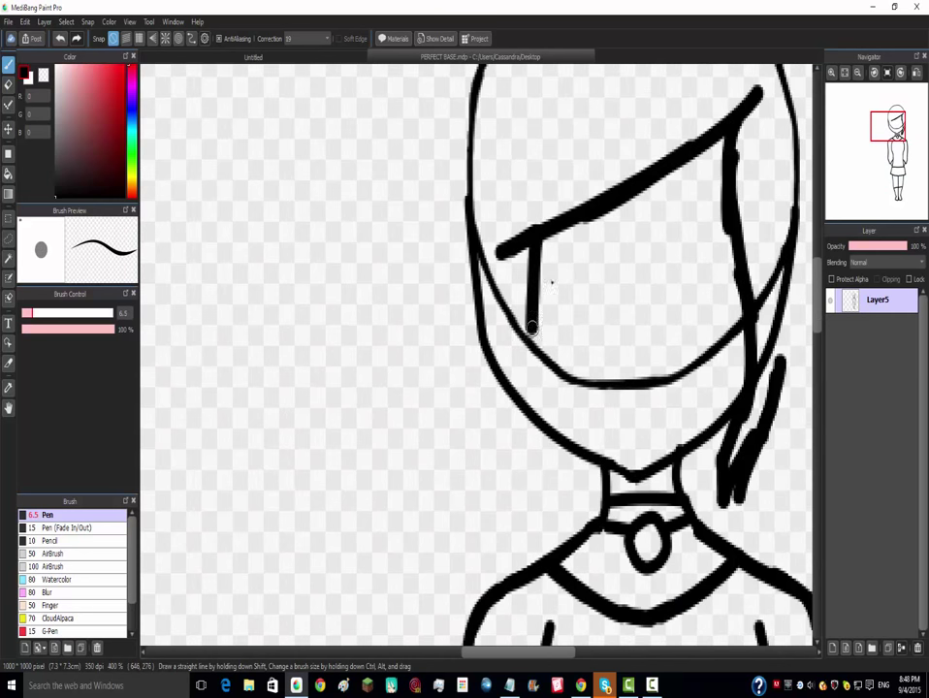
pyautogui.hotkey('ctrl', 'z')
pyautogui.moveTo(529, 248)
pyautogui.mouseDown()
pyautogui.moveTo(501, 346)
pyautogui.moveTo(500, 325)
pyautogui.moveTo(519, 412)
pyautogui.mouseUp()
pyautogui.hotkey('ctrl', 'z')
pyautogui.moveTo(509, 351)
pyautogui.mouseDown()
pyautogui.moveTo(528, 421)
pyautogui.moveTo(553, 454)
pyautogui.mouseUp()
pyautogui.hotkey('ctrl', 'z')
pyautogui.hotkey('ctrl', 'z')
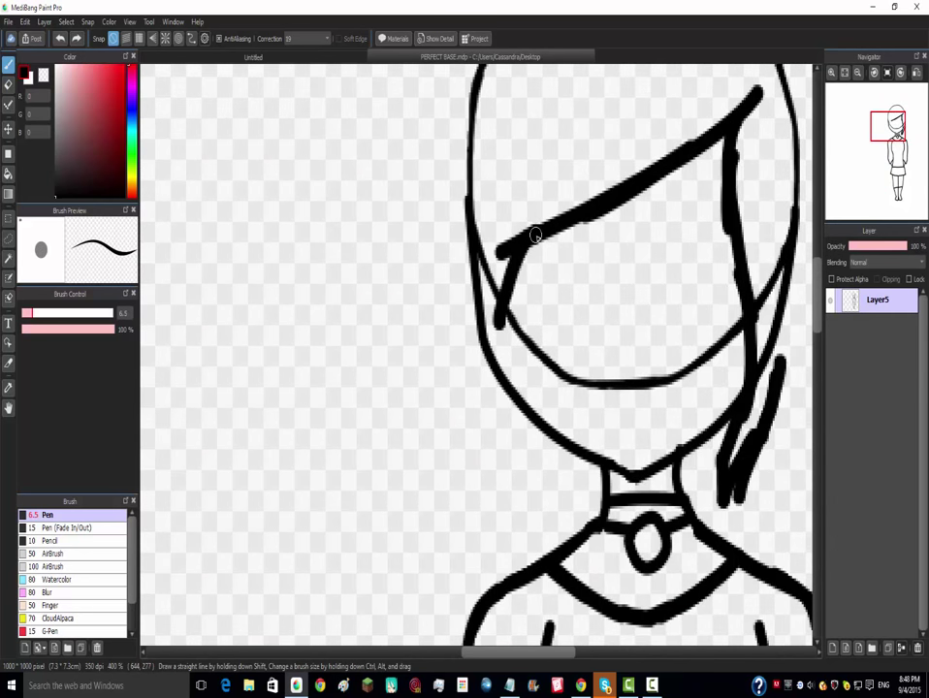
pyautogui.hotkey('ctrl', 'z')
pyautogui.moveTo(535, 236); pyautogui.dragTo(529, 319)
pyautogui.moveTo(532, 269); pyautogui.dragTo(515, 392)
pyautogui.hotkey('ctrl', 'z')
pyautogui.hotkey('ctrl', 'z')
pyautogui.moveTo(512, 248); pyautogui.dragTo(511, 312)
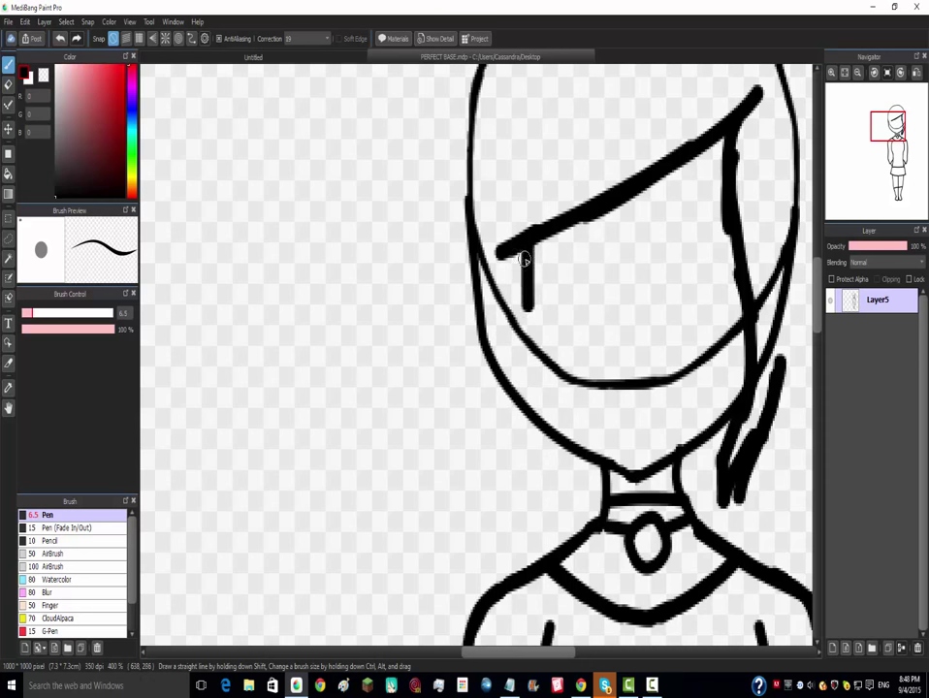
pyautogui.hotkey('ctrl', 'z')
# - Draw the left inner hair strand from the fringe's lower end past the jaw to the shoulder, with pointed tips
pyautogui.moveTo(502, 252); pyautogui.dragTo(511, 327)
pyautogui.moveTo(515, 277); pyautogui.dragTo(512, 392)
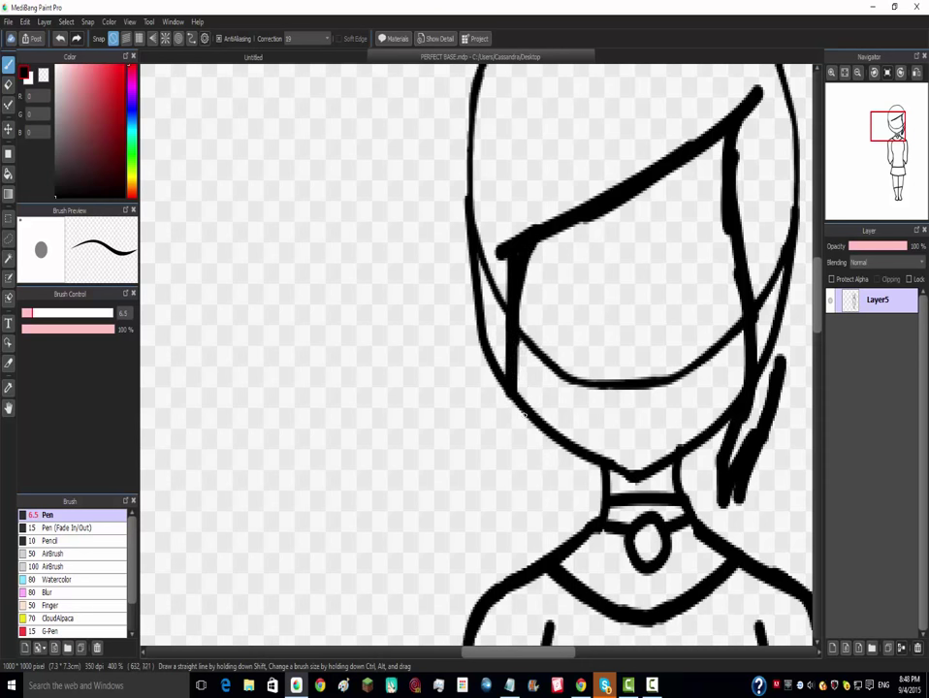
pyautogui.moveTo(518, 339); pyautogui.dragTo(520, 416)
pyautogui.moveTo(505, 346)
pyautogui.mouseDown()
pyautogui.moveTo(539, 463)
pyautogui.moveTo(528, 470)
pyautogui.mouseUp()
pyautogui.moveTo(515, 442); pyautogui.dragTo(541, 481)
pyautogui.scroll(-2, 524, 465)
pyautogui.scroll(2, 581, 530)
pyautogui.moveTo(447, 366)
pyautogui.mouseDown()
pyautogui.moveTo(462, 436)
pyautogui.moveTo(446, 397)
pyautogui.moveTo(451, 473)
pyautogui.mouseUp()
pyautogui.scroll(-2, 651, 413)
pyautogui.scroll(1, 676, 417)
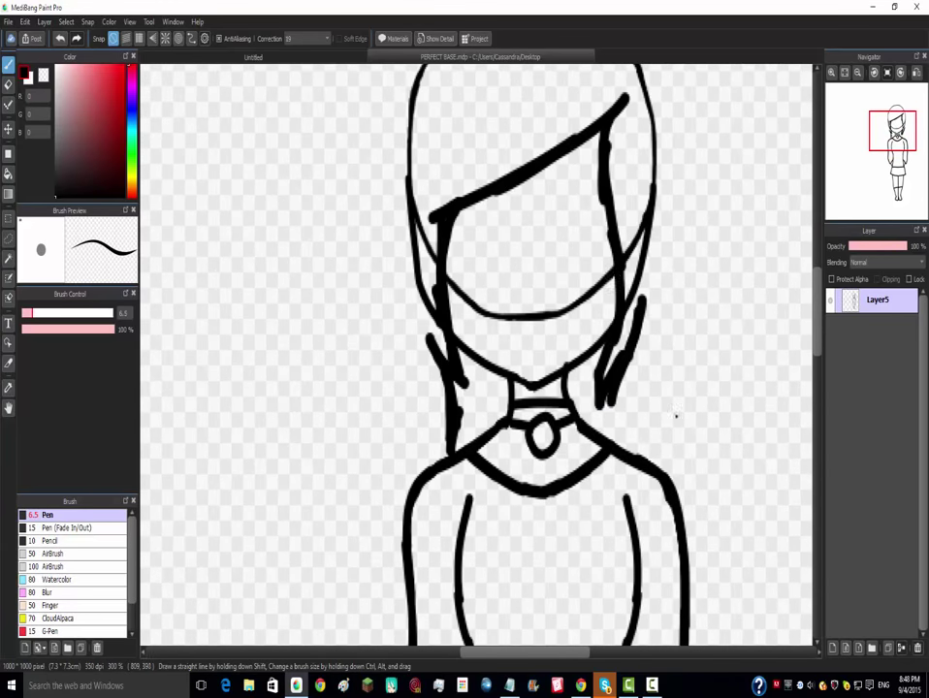
# - Try a jagged outer hair strand to the right of the head, running down to the right shoulder
pyautogui.moveTo(694, 197); pyautogui.dragTo(694, 294)
pyautogui.hotkey('ctrl', 'z')
pyautogui.moveTo(673, 148); pyautogui.dragTo(698, 331)
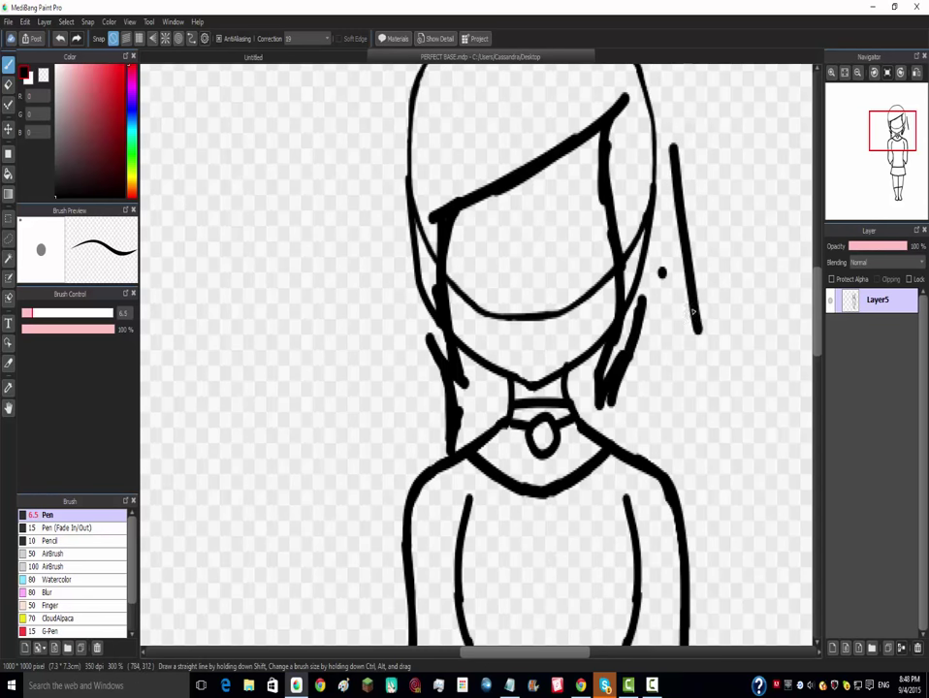
pyautogui.moveTo(658, 273); pyautogui.dragTo(690, 337)
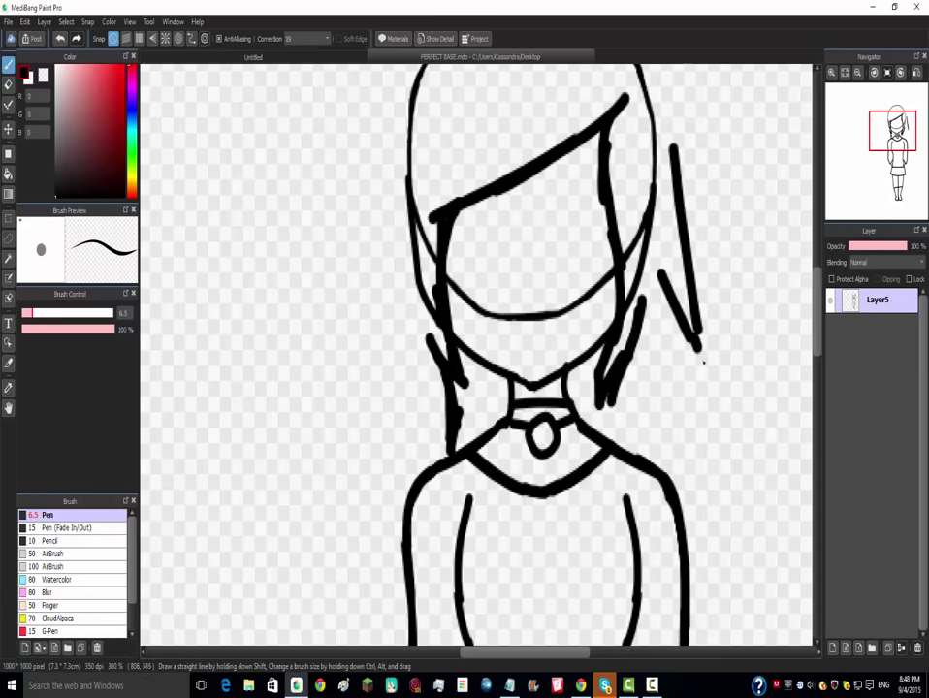
pyautogui.scroll(3, 694, 335)
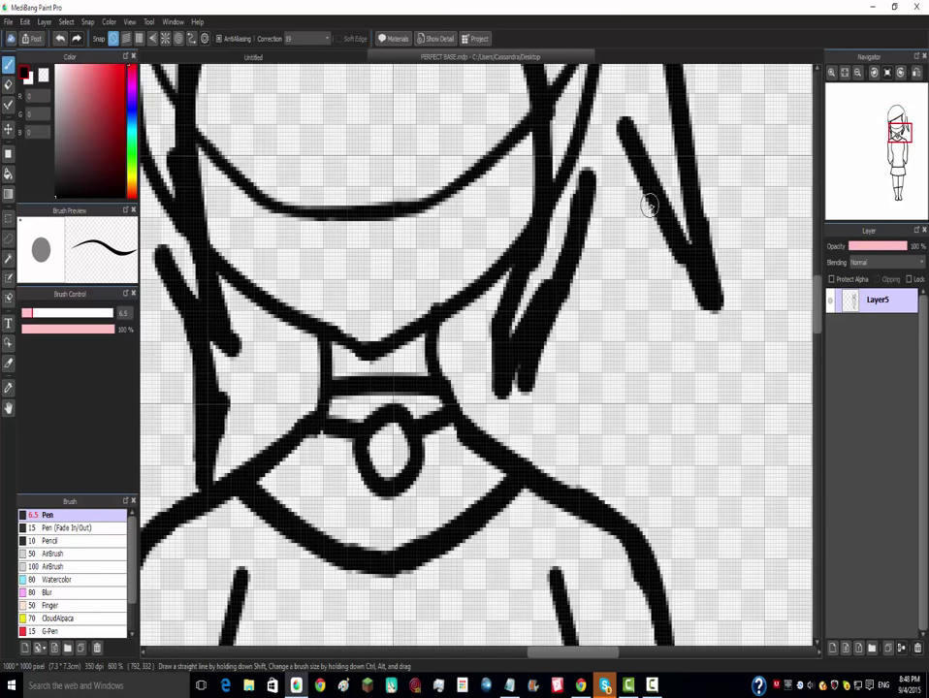
pyautogui.moveTo(648, 201); pyautogui.dragTo(637, 459)
pyautogui.moveTo(597, 331); pyautogui.dragTo(638, 490)
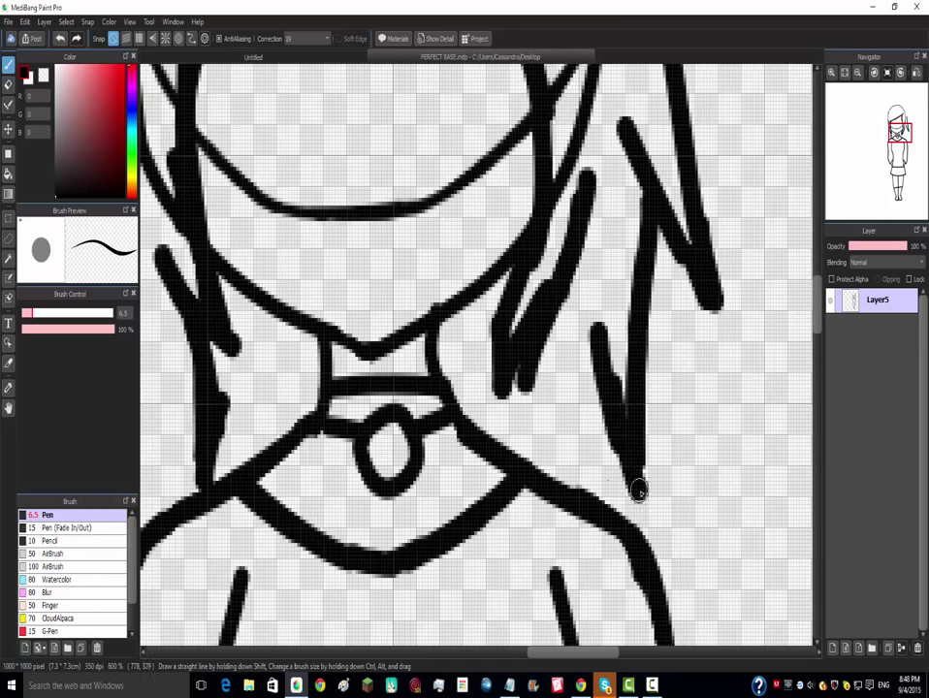
pyautogui.moveTo(619, 419); pyautogui.dragTo(607, 512)
pyautogui.scroll(-2, 626, 447)
pyautogui.scroll(-2, 625, 447)
pyautogui.scroll(1, 659, 437)
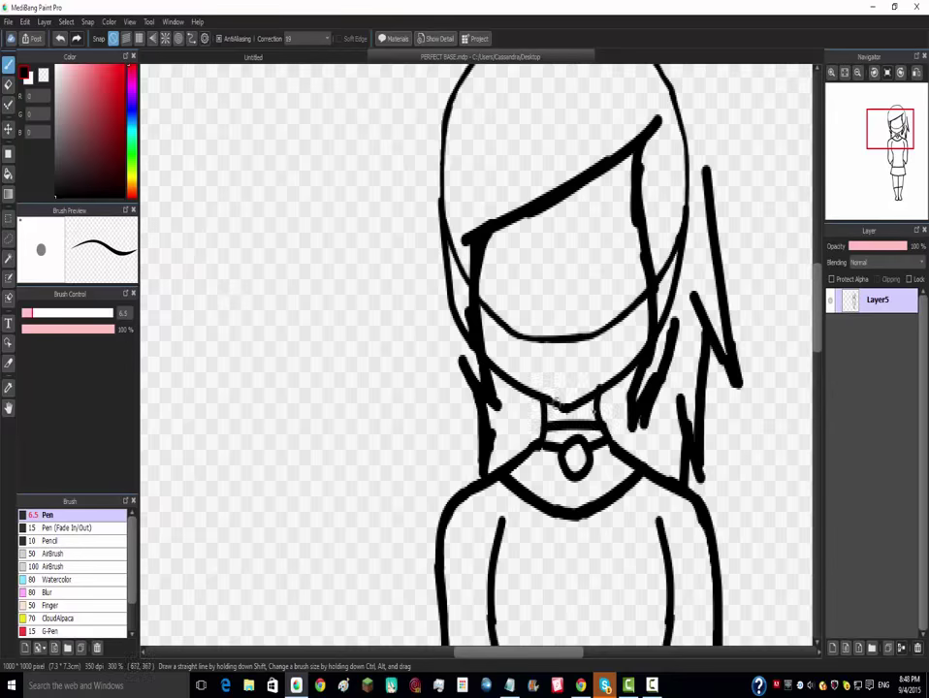
# - Try to extend the right outer strand's inner line to the shoulder, and undo the whole outer strand
pyautogui.scroll(-1, 679, 427)
pyautogui.scroll(2, 714, 416)
pyautogui.scroll(2, 715, 416)
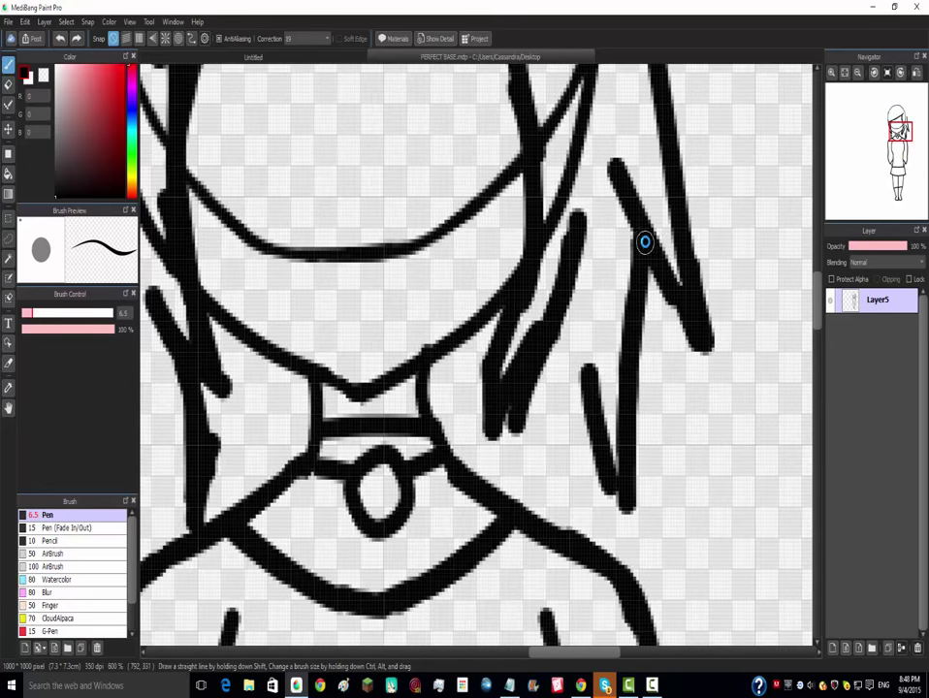
pyautogui.moveTo(632, 385); pyautogui.dragTo(636, 585)
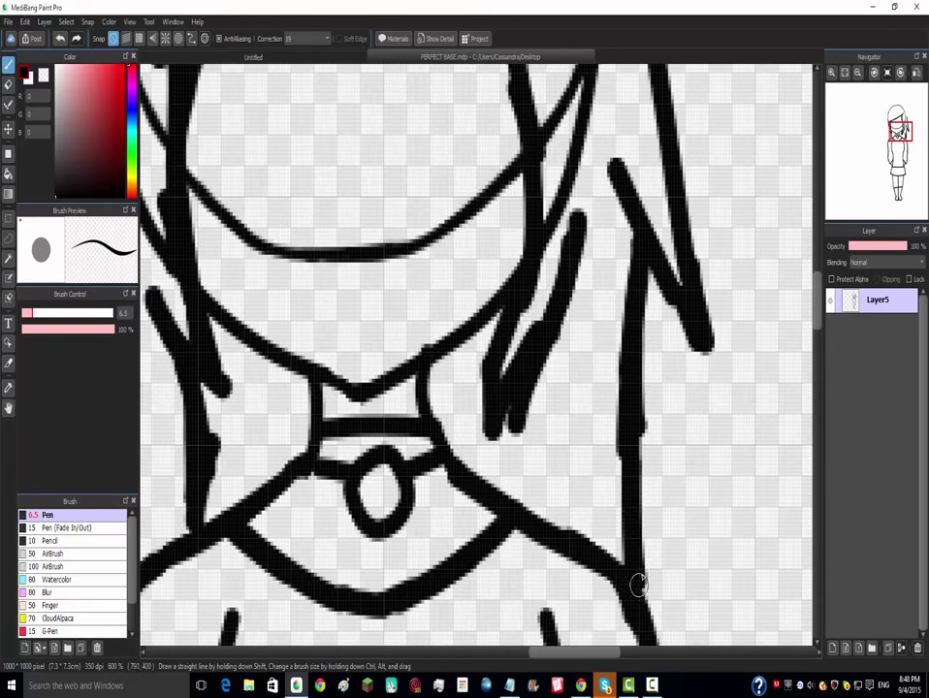
pyautogui.scroll(-4, 636, 585)
pyautogui.scroll(3, 689, 431)
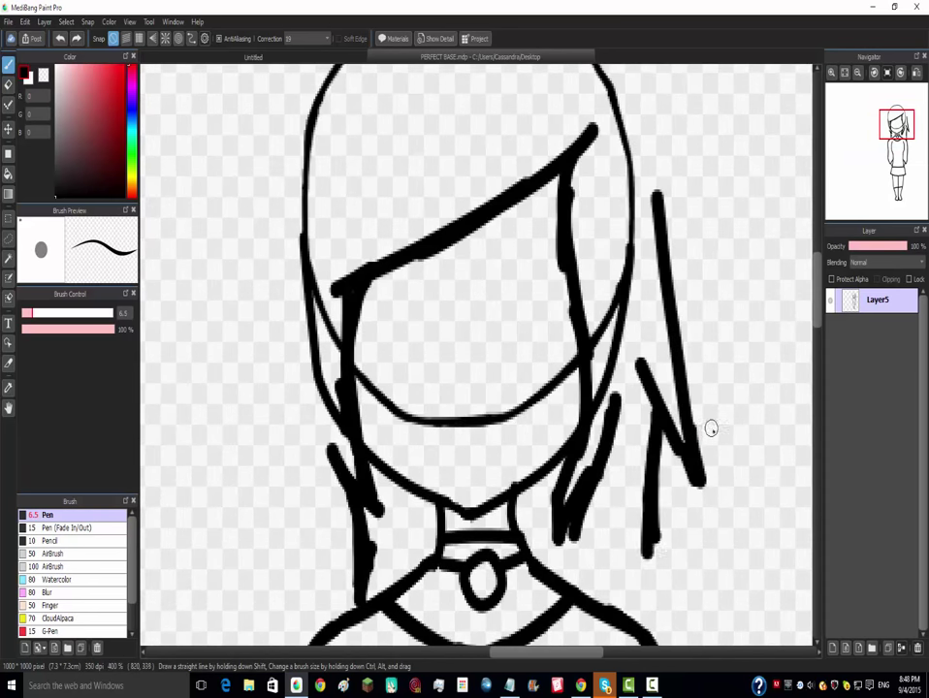
pyautogui.hotkey('ctrl', 'z')
pyautogui.hotkey('ctrl', 'z')
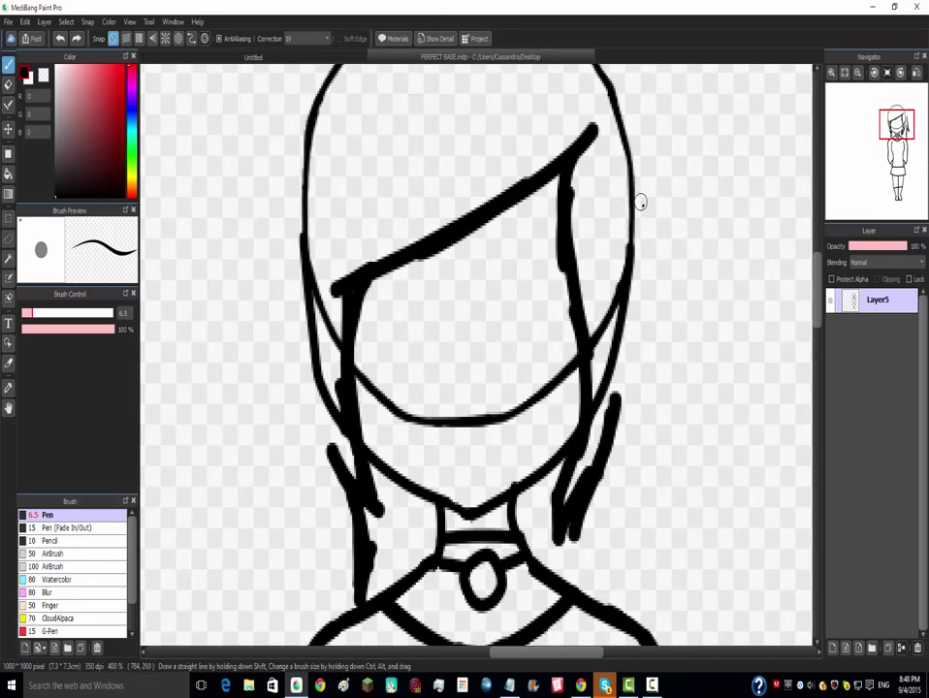
# - Draw the right outer hair strand closer to the head, with a pointed tip and an inner line down to the shoulder
pyautogui.moveTo(640, 204); pyautogui.dragTo(663, 485)
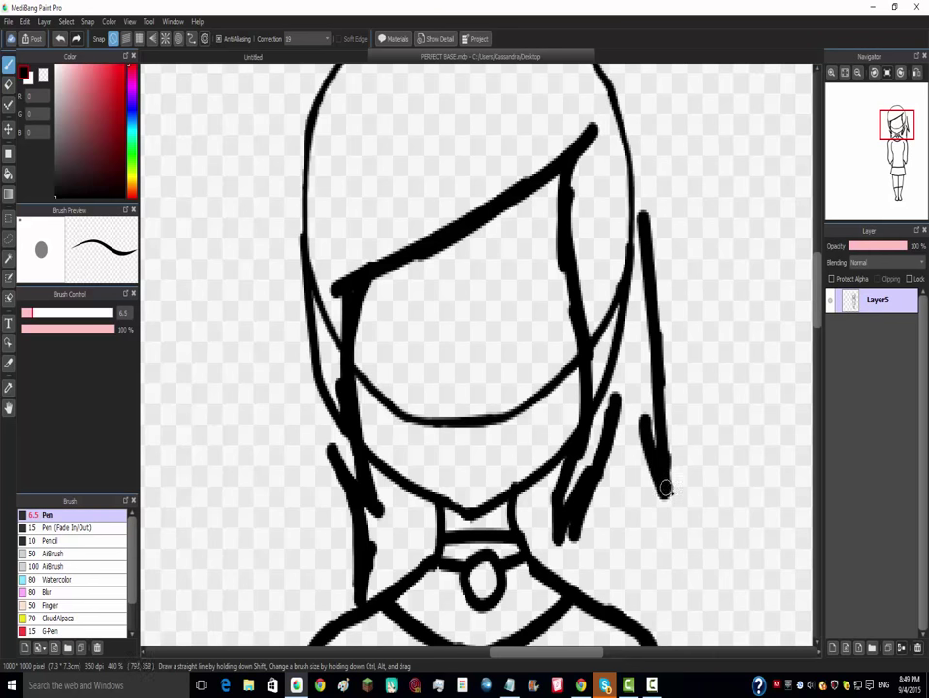
pyautogui.scroll(-3, 665, 490)
pyautogui.scroll(4, 673, 546)
pyautogui.moveTo(621, 281)
pyautogui.mouseDown()
pyautogui.moveTo(631, 427)
pyautogui.moveTo(625, 407)
pyautogui.moveTo(621, 545)
pyautogui.mouseUp()
pyautogui.scroll(-3, 621, 545)
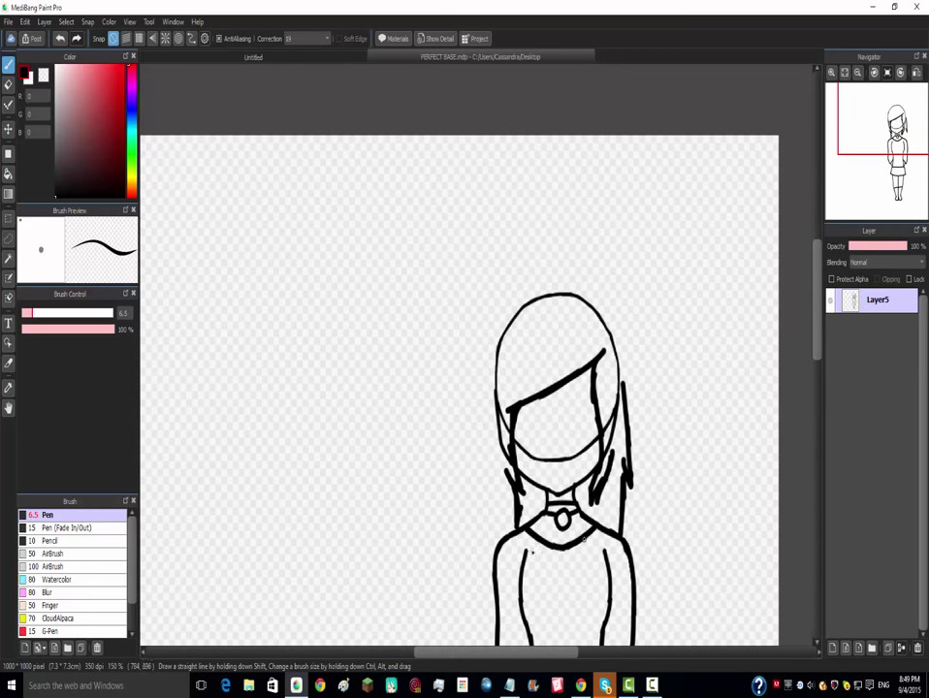
# - Draw the lower part of the left outer hair, tapering from jaw height to a pointed tip at the left shoulder
pyautogui.scroll(3, 482, 472)
pyautogui.moveTo(407, 289)
pyautogui.mouseDown()
pyautogui.moveTo(425, 434)
pyautogui.moveTo(418, 349)
pyautogui.moveTo(443, 480)
pyautogui.mouseUp()
pyautogui.moveTo(434, 420)
pyautogui.mouseDown()
pyautogui.moveTo(440, 550)
pyautogui.moveTo(464, 483)
pyautogui.mouseUp()
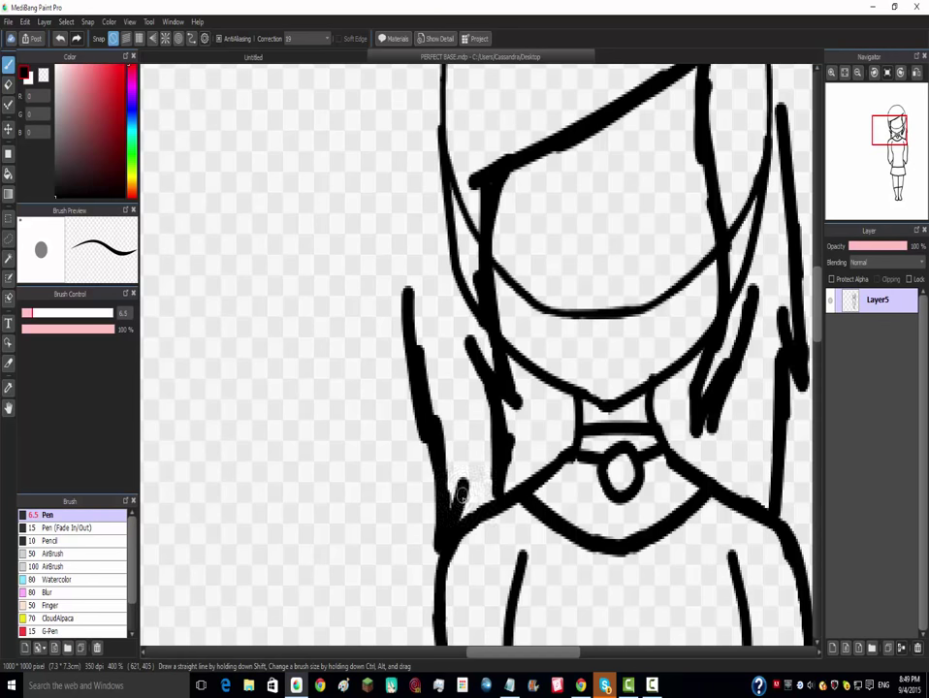
pyautogui.scroll(-3, 461, 494)
pyautogui.scroll(3, 456, 419)
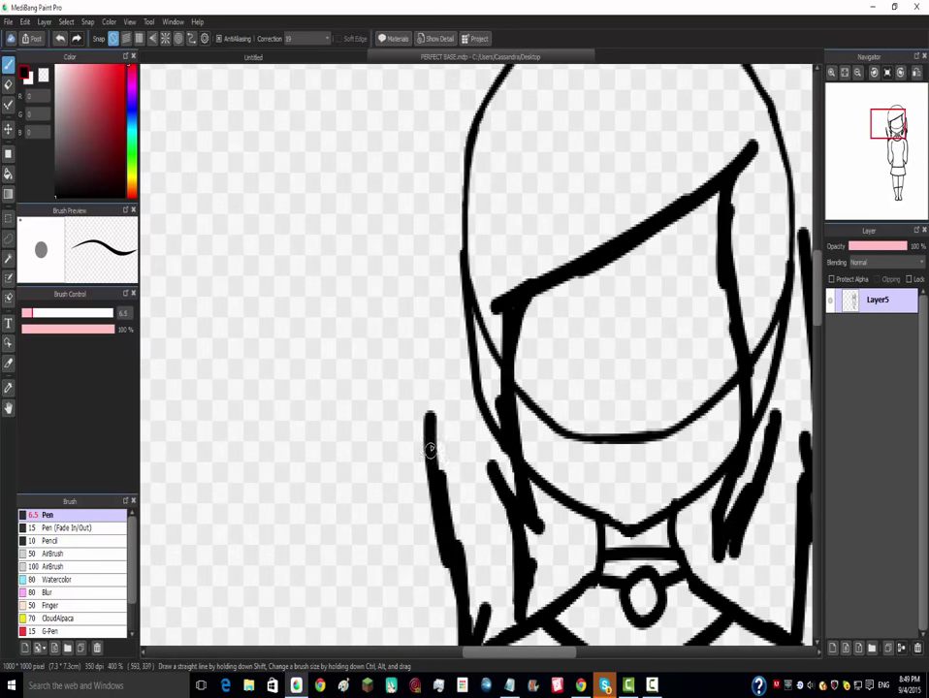
# - Continue the left outer hair line up beside the head and curve it over the crown, just outside the head outline
pyautogui.moveTo(432, 388)
pyautogui.mouseDown()
pyautogui.moveTo(432, 162)
pyautogui.moveTo(445, 116)
pyautogui.moveTo(478, 66)
pyautogui.mouseUp()
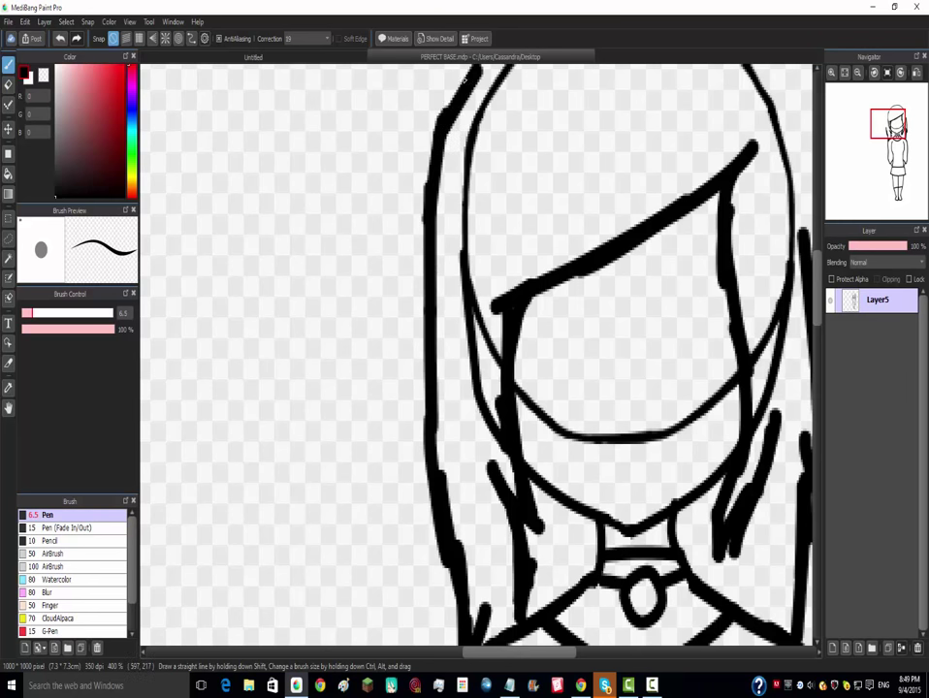
pyautogui.scroll(-5, 468, 176)
pyautogui.scroll(7, 485, 129)
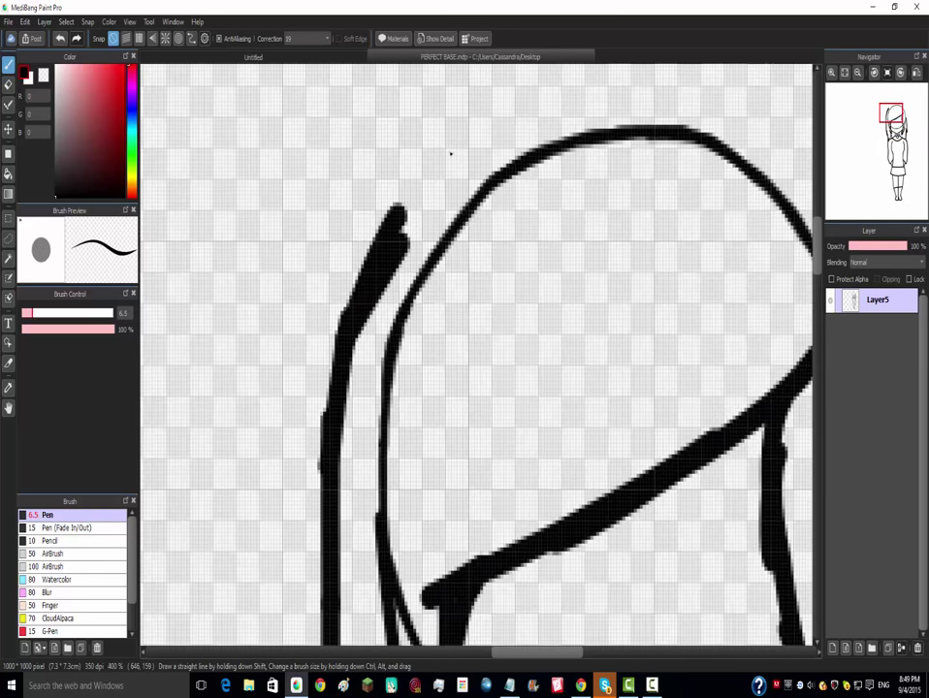
pyautogui.moveTo(396, 223)
pyautogui.mouseDown()
pyautogui.moveTo(507, 123)
pyautogui.moveTo(620, 80)
pyautogui.moveTo(741, 97)
pyautogui.moveTo(789, 138)
pyautogui.mouseUp()
pyautogui.scroll(-5, 788, 172)
pyautogui.scroll(4, 748, 272)
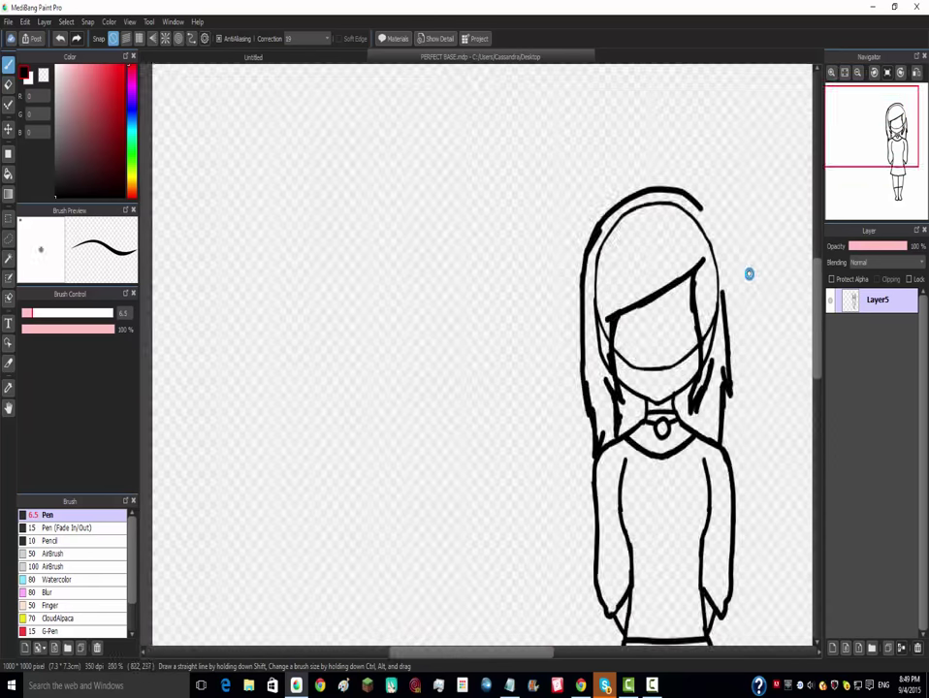
# - Connect the crown's hair outline to the top of the right outer strand with a curved line along the head's right side
pyautogui.scroll(-3, 629, 104)
pyautogui.scroll(4, 630, 90)
pyautogui.moveTo(606, 83)
pyautogui.mouseDown()
pyautogui.moveTo(696, 257)
pyautogui.moveTo(721, 394)
pyautogui.moveTo(720, 579)
pyautogui.mouseUp()
pyautogui.hotkey('ctrl', 'z')
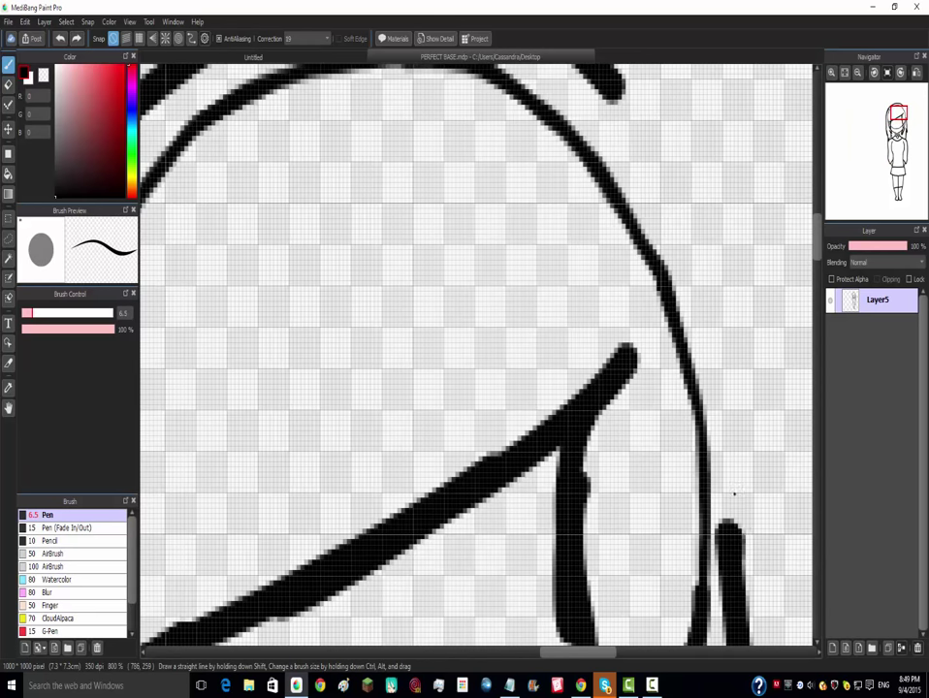
pyautogui.moveTo(731, 530)
pyautogui.mouseDown()
pyautogui.moveTo(734, 494)
pyautogui.moveTo(694, 293)
pyautogui.moveTo(636, 138)
pyautogui.moveTo(579, 70)
pyautogui.mouseUp()
pyautogui.scroll(-6, 612, 379)
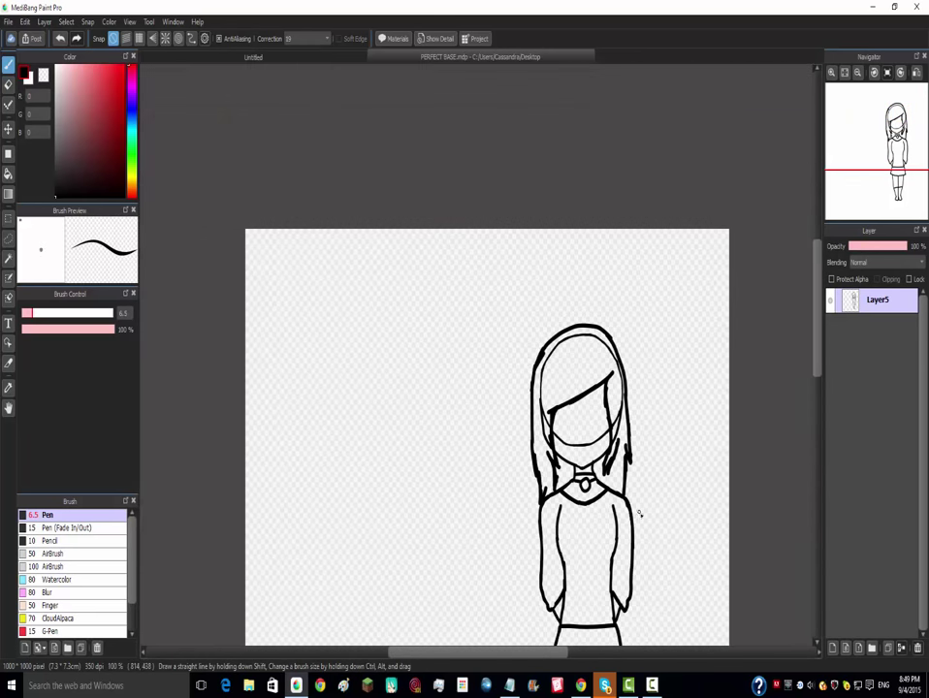
pyautogui.scroll(6, 639, 514)
pyautogui.scroll(-6, 622, 384)
pyautogui.scroll(5, 571, 239)
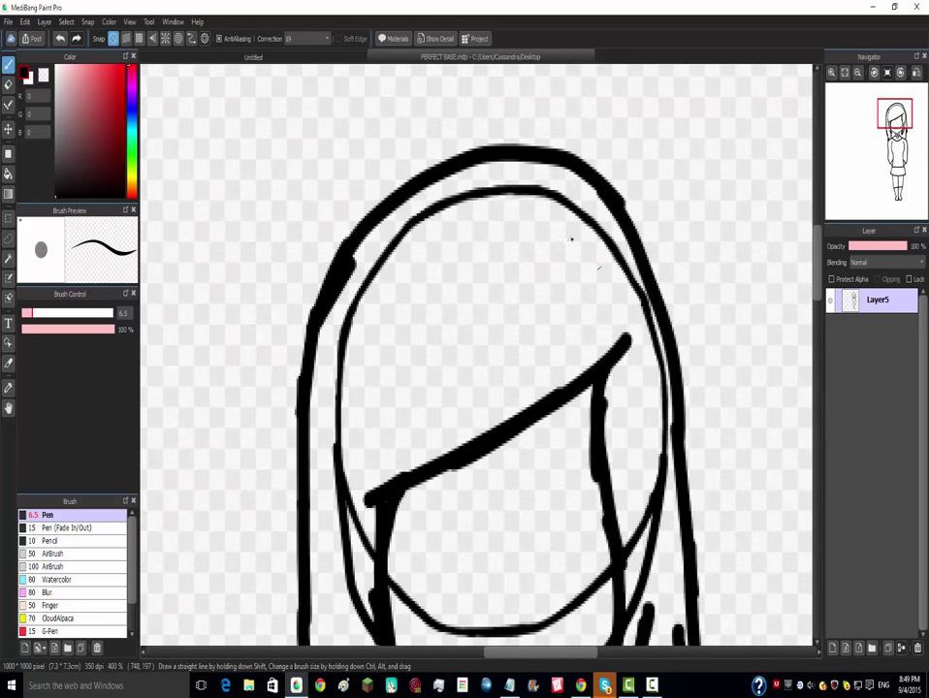
# - Erase the old head outline inside the hair across the crown and down the left side
pyautogui.click(8, 84)
pyautogui.moveTo(569, 201)
pyautogui.mouseDown()
pyautogui.moveTo(525, 198)
pyautogui.moveTo(432, 220)
pyautogui.moveTo(508, 206)
pyautogui.moveTo(462, 197)
pyautogui.moveTo(401, 233)
pyautogui.moveTo(368, 278)
pyautogui.moveTo(325, 507)
pyautogui.mouseUp()
pyautogui.moveTo(344, 452); pyautogui.dragTo(346, 415)
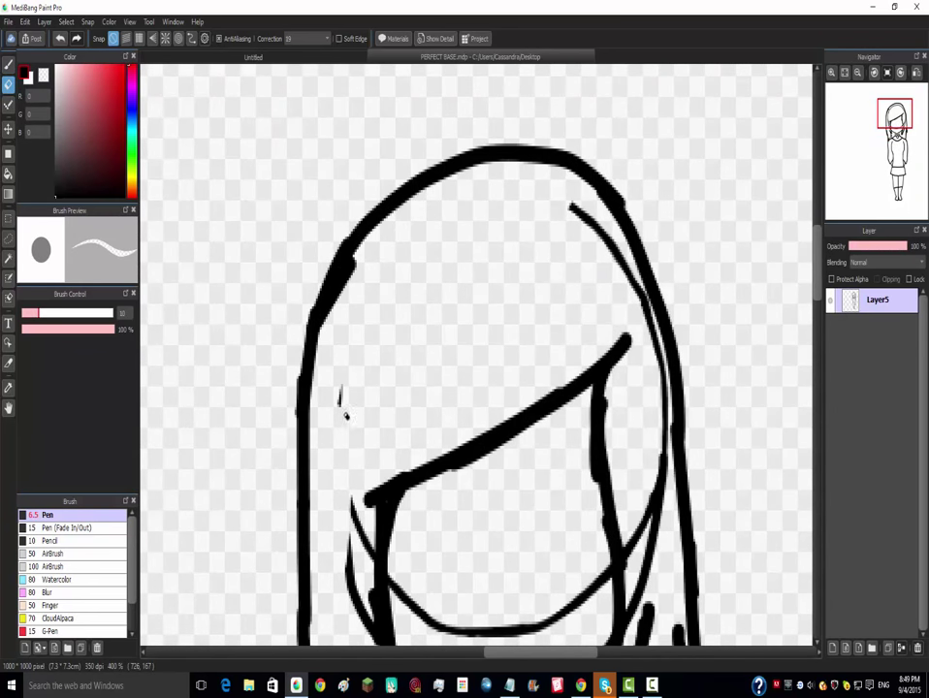
# - Erase the old head outline on the right side and the leftover face and jaw lines beyond both inner hair strands
pyautogui.scroll(-4, 383, 538)
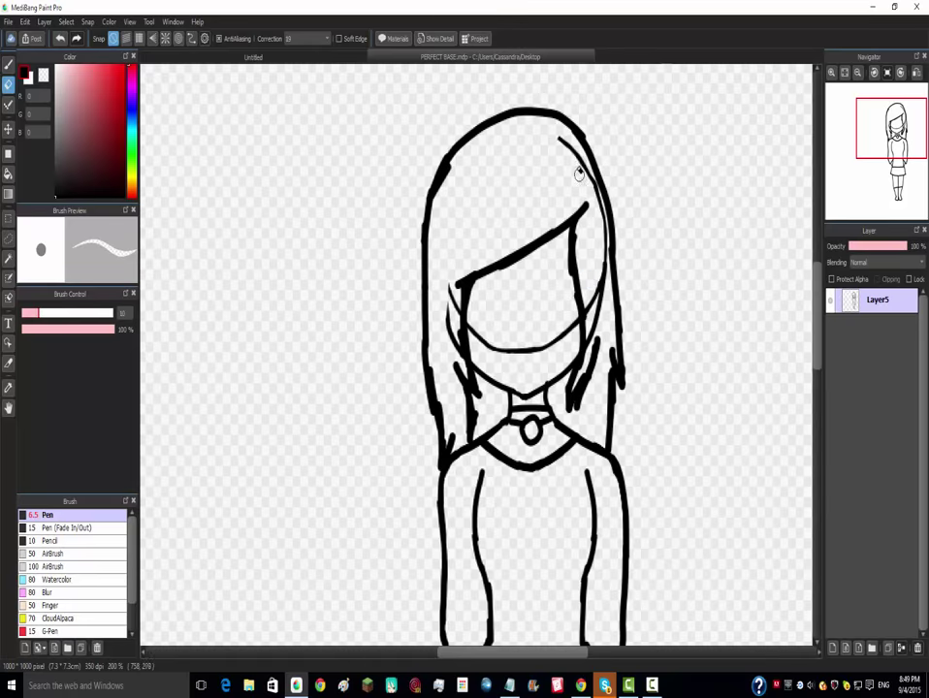
pyautogui.moveTo(588, 177)
pyautogui.mouseDown()
pyautogui.moveTo(599, 202)
pyautogui.moveTo(604, 305)
pyautogui.mouseUp()
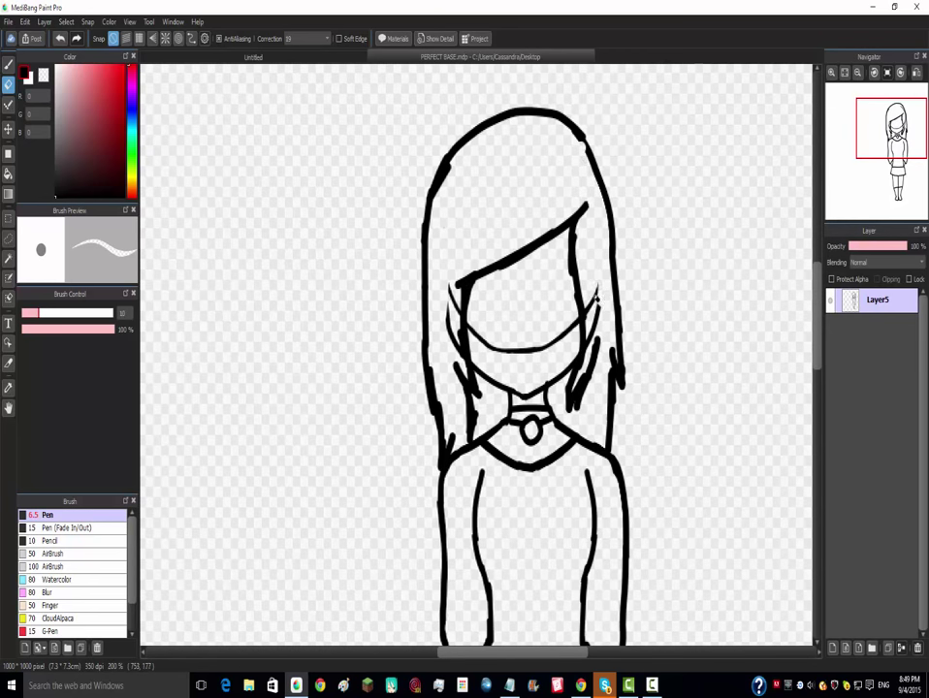
pyautogui.scroll(2, 596, 300)
pyautogui.moveTo(601, 304); pyautogui.dragTo(591, 360)
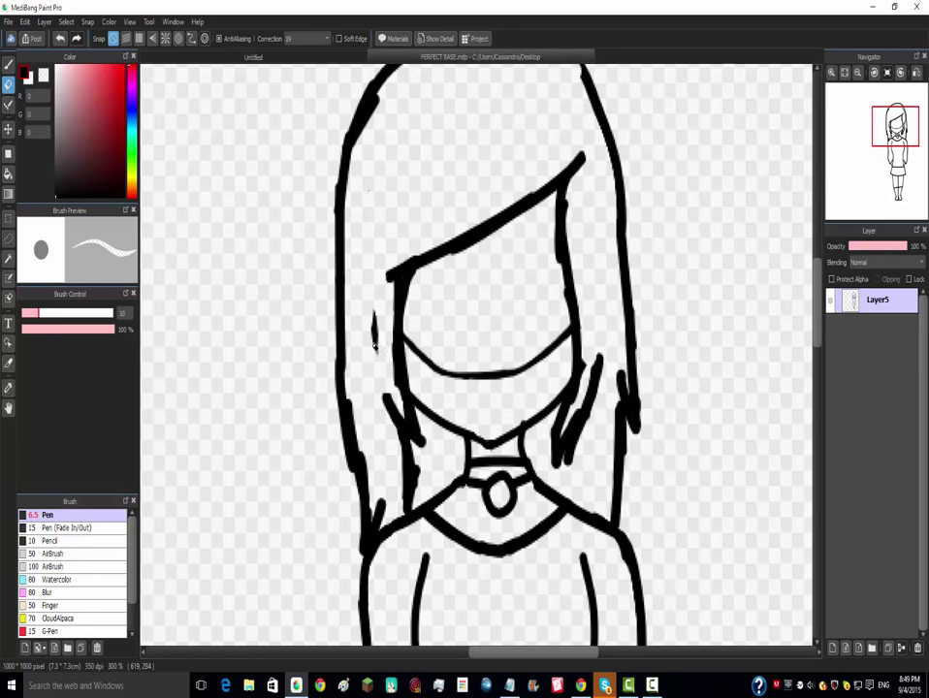
pyautogui.scroll(-1, 381, 330)
pyautogui.scroll(3, 487, 353)
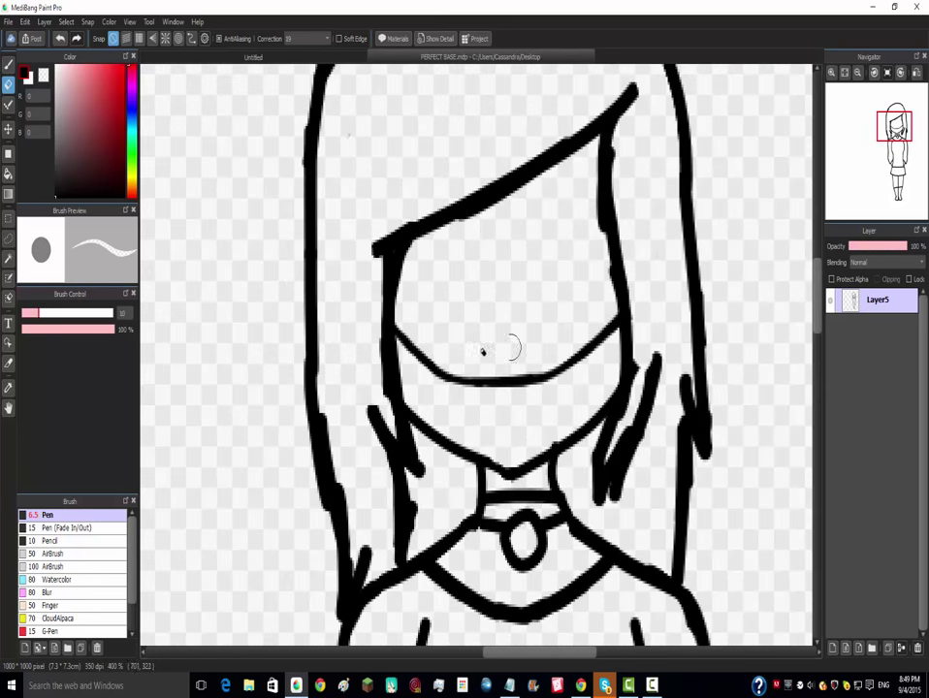
# - Erase the old curved line across the lower face and patch the notch in the left inner hair strand
pyautogui.moveTo(396, 326)
pyautogui.mouseDown()
pyautogui.moveTo(483, 411)
pyautogui.moveTo(591, 424)
pyautogui.moveTo(692, 411)
pyautogui.mouseUp()
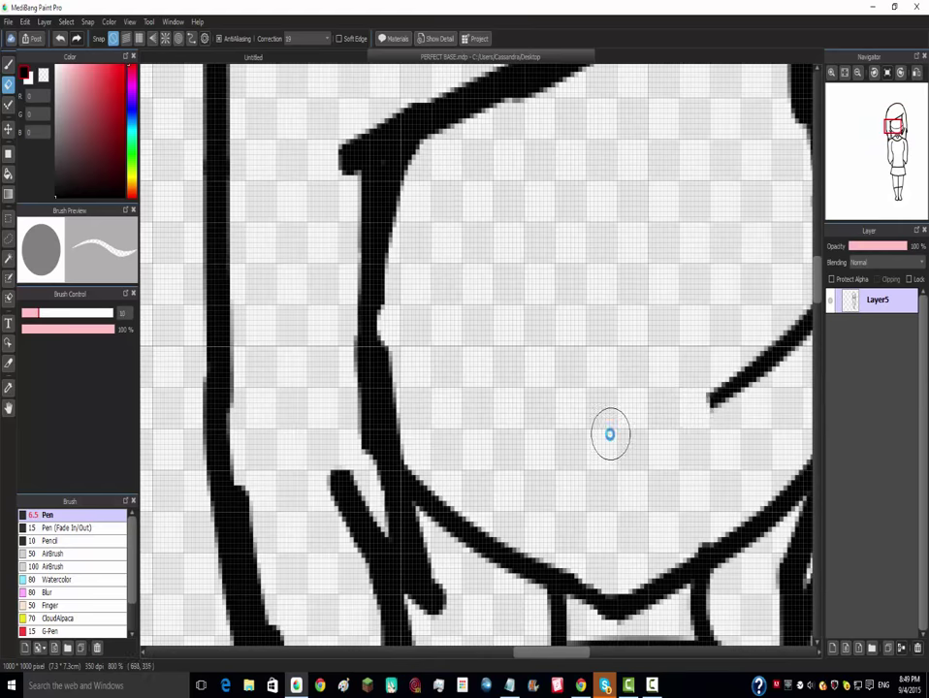
pyautogui.scroll(-2, 610, 433)
pyautogui.scroll(2, 703, 405)
pyautogui.moveTo(644, 446)
pyautogui.mouseDown()
pyautogui.moveTo(660, 397)
pyautogui.moveTo(725, 335)
pyautogui.mouseUp()
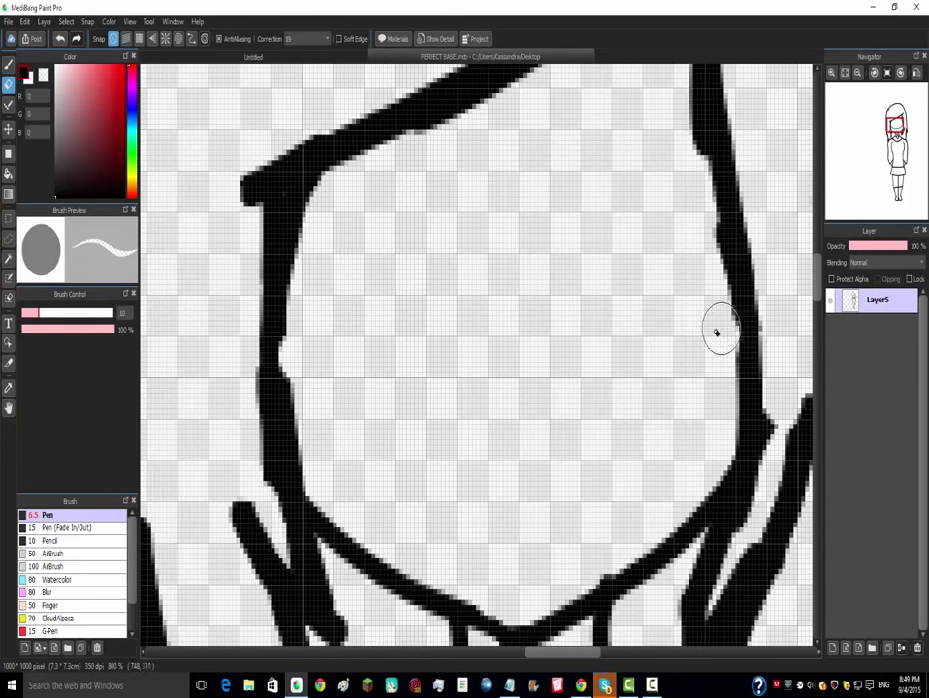
pyautogui.press('b')
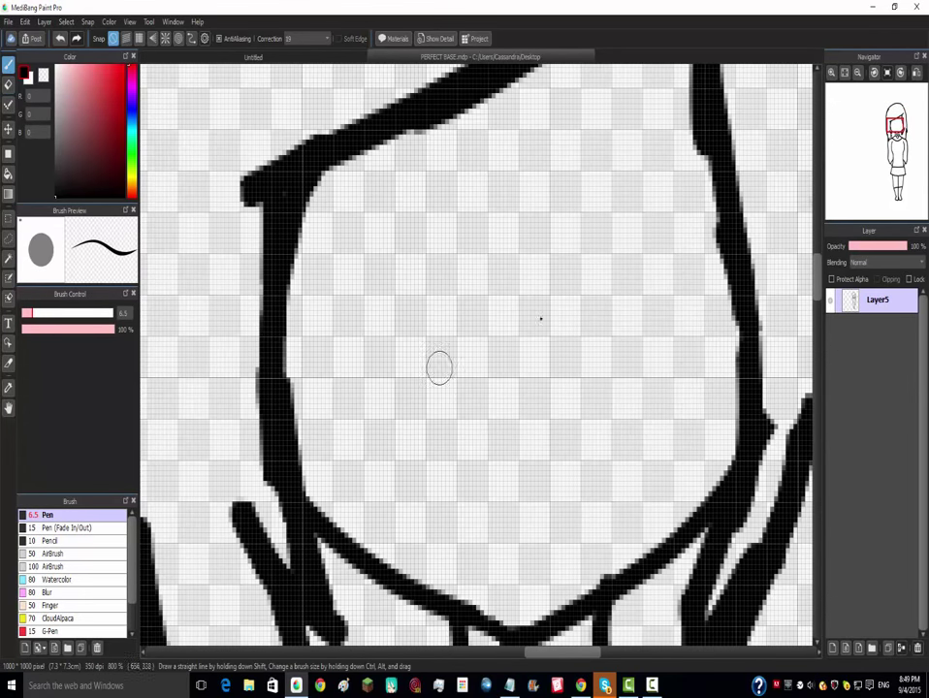
pyautogui.scroll(-3, 690, 377)
pyautogui.scroll(-2, 691, 377)
pyautogui.scroll(1, 742, 404)
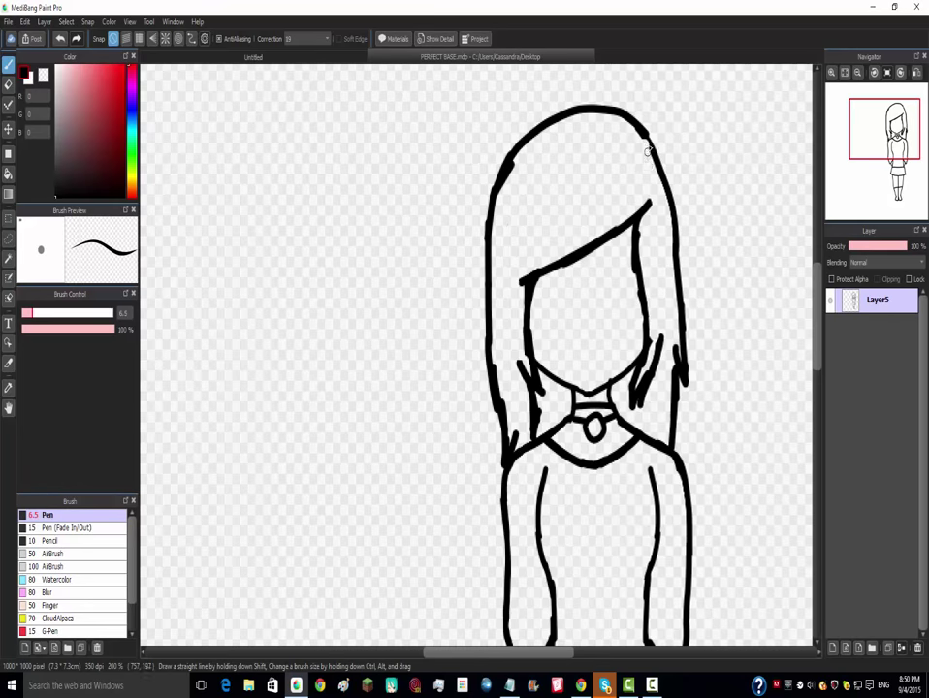
# - Try to redraw the hair outline from the right outer strand up toward the crown, and undo the stroke
pyautogui.scroll(3, 648, 150)
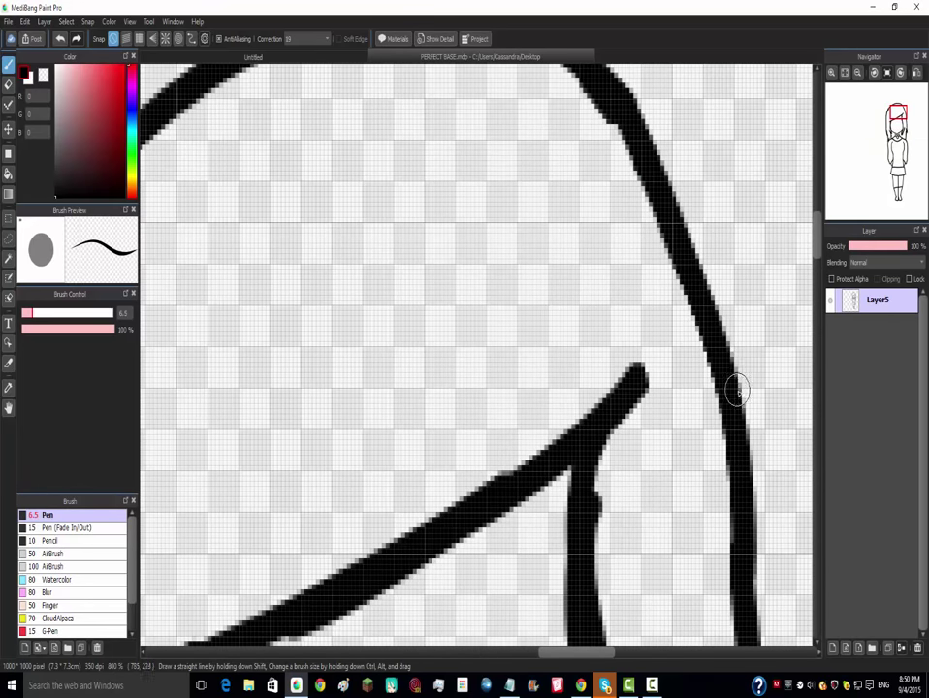
pyautogui.moveTo(740, 386)
pyautogui.mouseDown()
pyautogui.moveTo(719, 251)
pyautogui.moveTo(675, 165)
pyautogui.moveTo(587, 124)
pyautogui.moveTo(433, 90)
pyautogui.mouseUp()
pyautogui.scroll(-4, 502, 105)
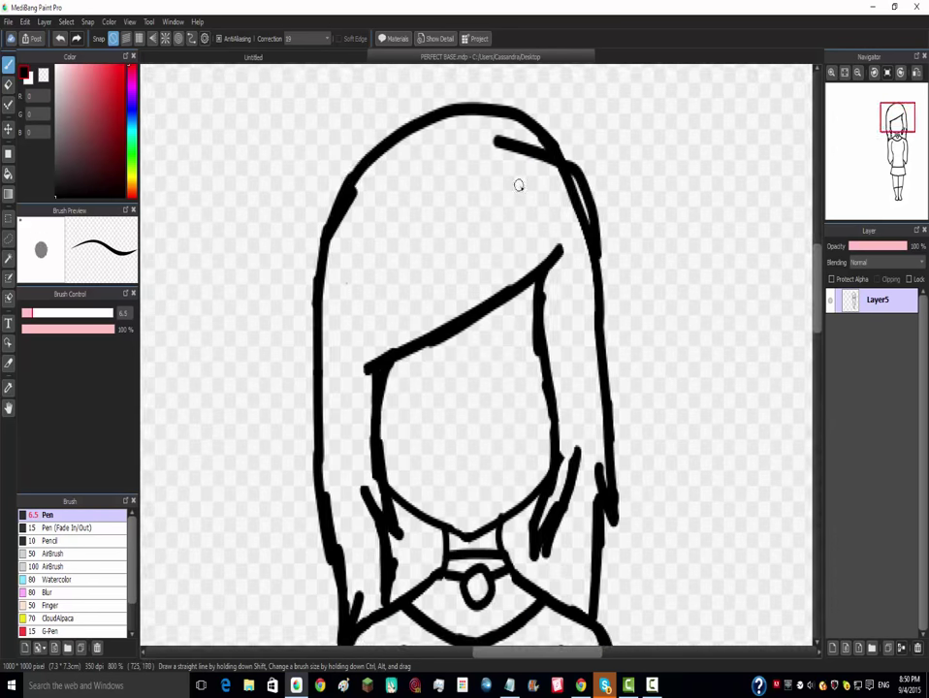
pyautogui.scroll(1, 521, 127)
pyautogui.scroll(1, 521, 127)
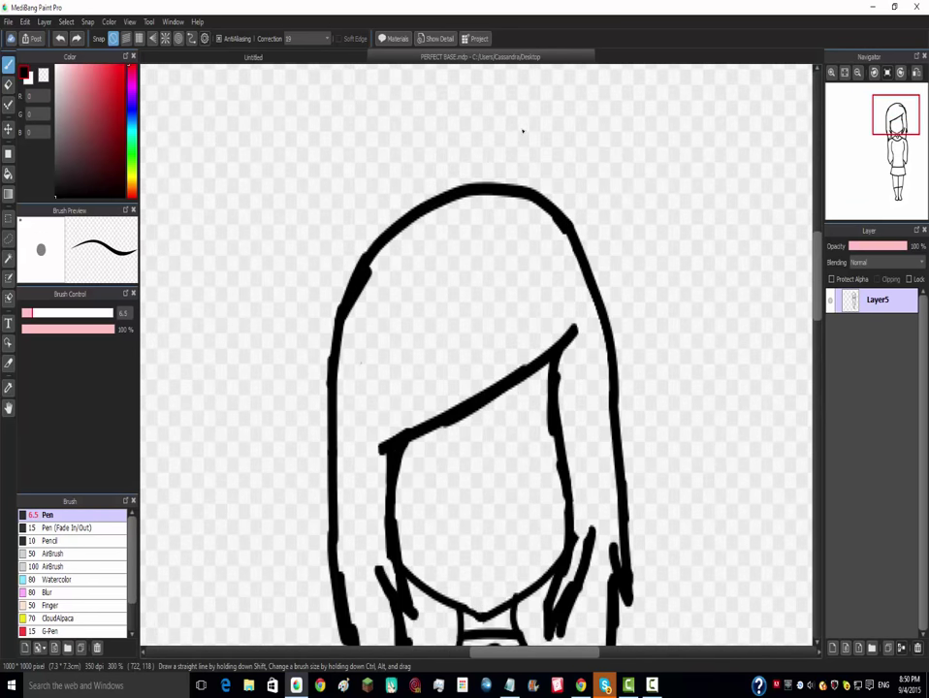
# - Erase the hair outline over the crown, leaving a gap between the tops of the left and right outer strands
pyautogui.press('e')
pyautogui.moveTo(352, 267)
pyautogui.mouseDown()
pyautogui.moveTo(544, 197)
pyautogui.moveTo(619, 218)
pyautogui.moveTo(482, 244)
pyautogui.mouseUp()
pyautogui.moveTo(409, 197)
pyautogui.mouseDown()
pyautogui.moveTo(475, 199)
pyautogui.moveTo(529, 172)
pyautogui.mouseUp()
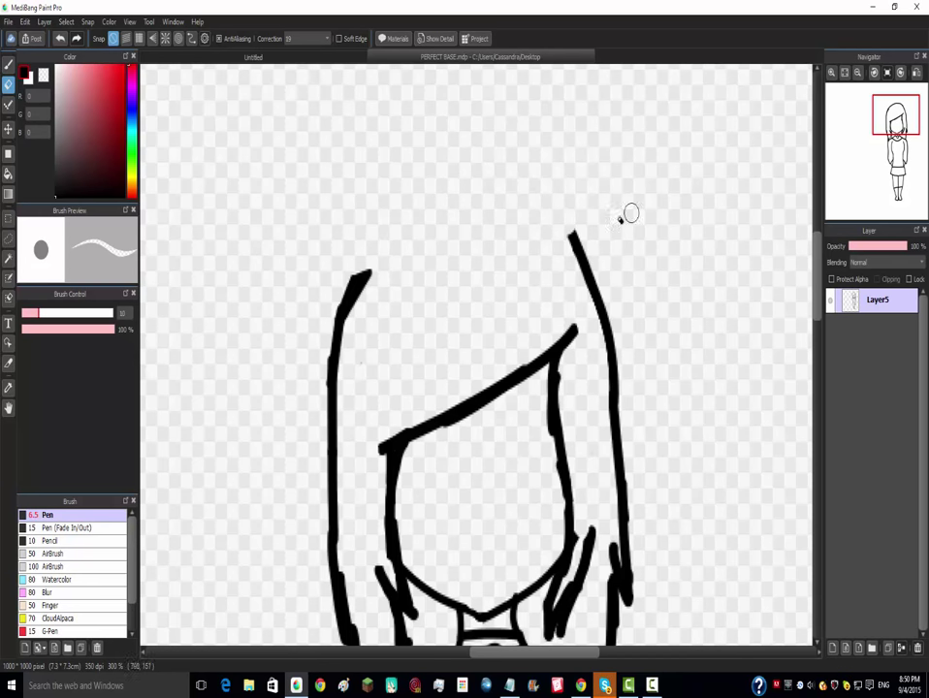
pyautogui.moveTo(631, 212)
pyautogui.mouseDown()
pyautogui.moveTo(599, 262)
pyautogui.moveTo(569, 230)
pyautogui.moveTo(588, 268)
pyautogui.mouseUp()
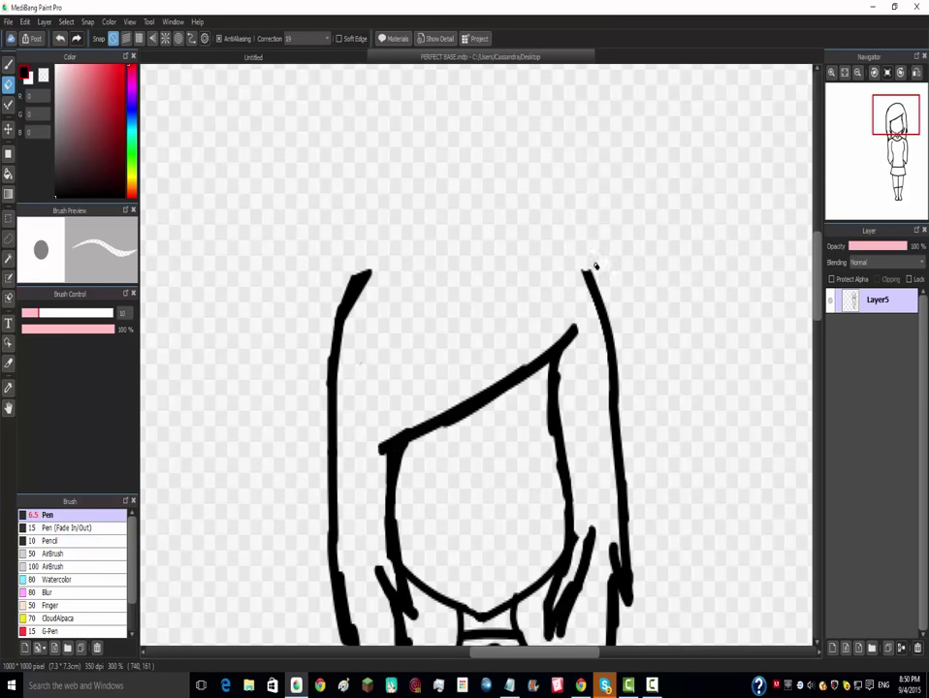
# - Switch to Skype and send the group chat the messages "XD", "IM BUSY" and "SENPAI"
pyautogui.click(605, 686)
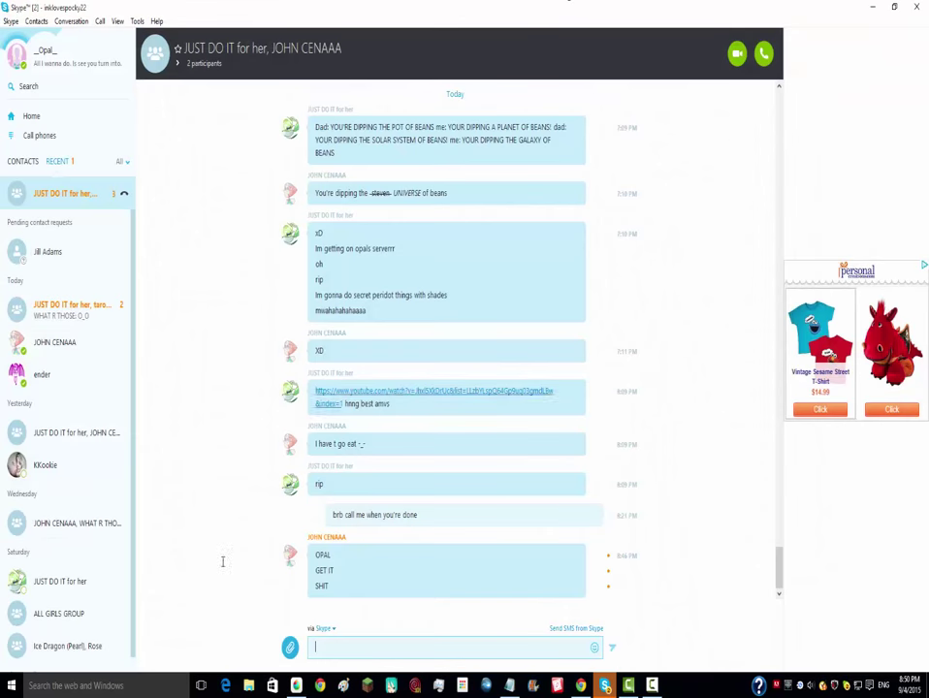
pyautogui.write('XD')
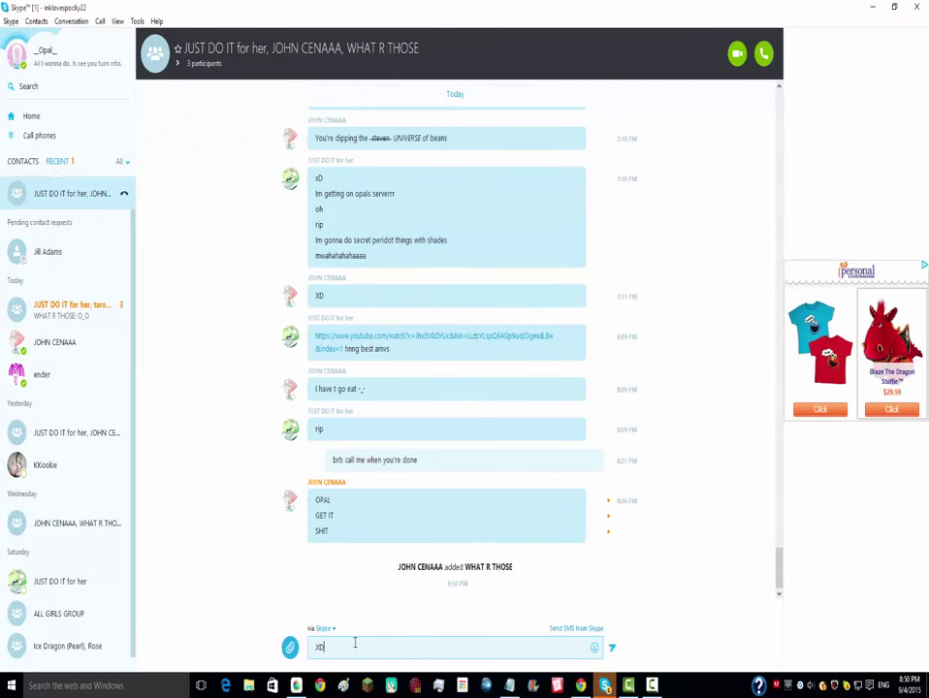
pyautogui.press('Return')
pyautogui.write('IM B')
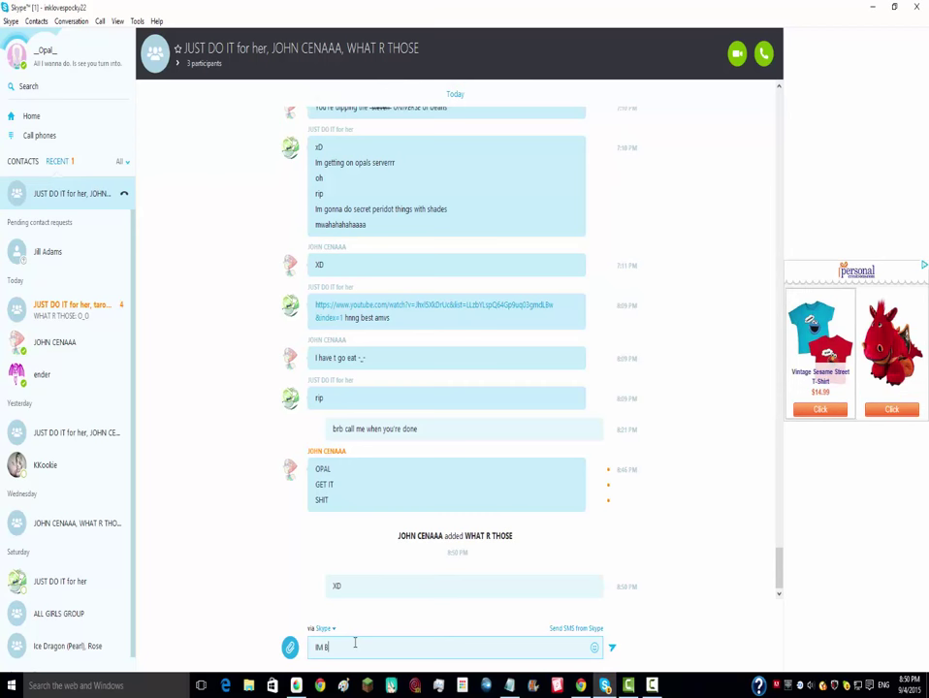
pyautogui.write('USY')
pyautogui.press('Return')
pyautogui.write('SENPAI')
pyautogui.press('Return')
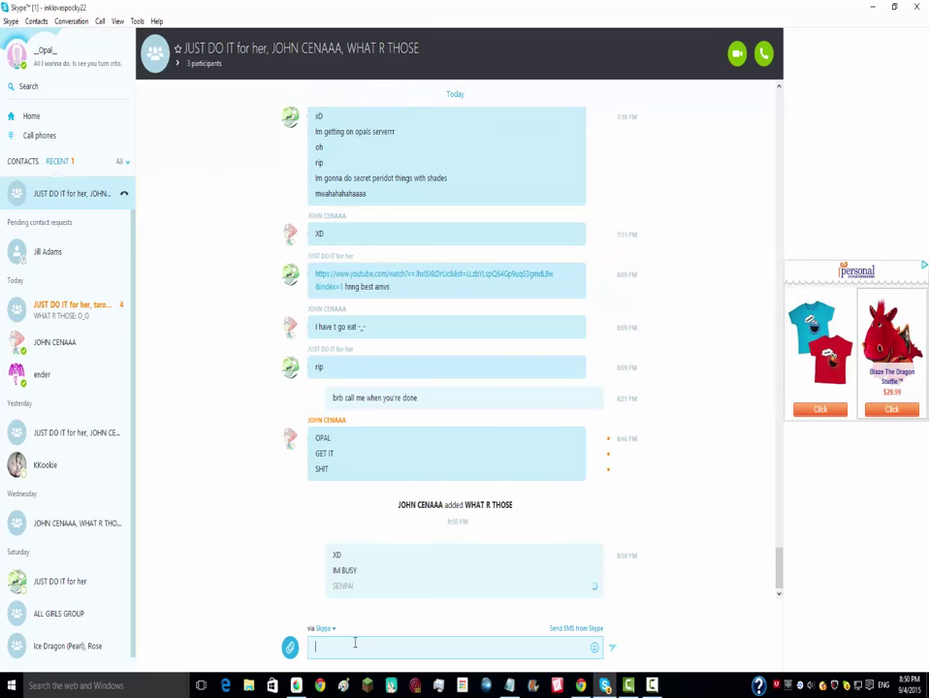
# - Send the group chat "MAKING A DRAWING VIDEO", a two-line message "UR IN IT NOW" / "SAY HI!", and "o3o"
pyautogui.write('MAKING A DRAWING VIDEOP')
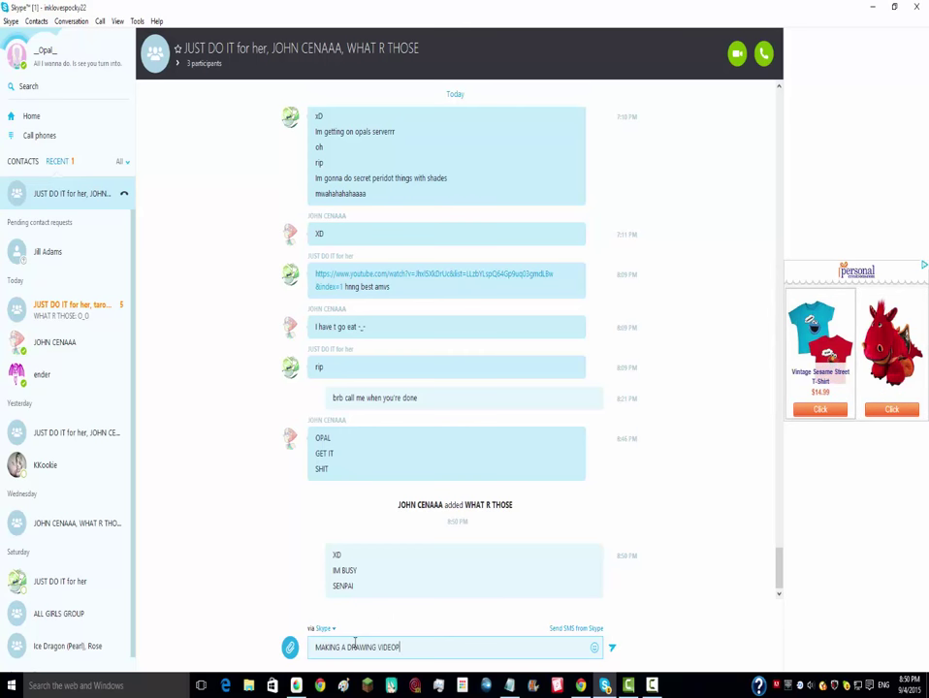
pyautogui.press('Return')
pyautogui.write('UR IN IT')
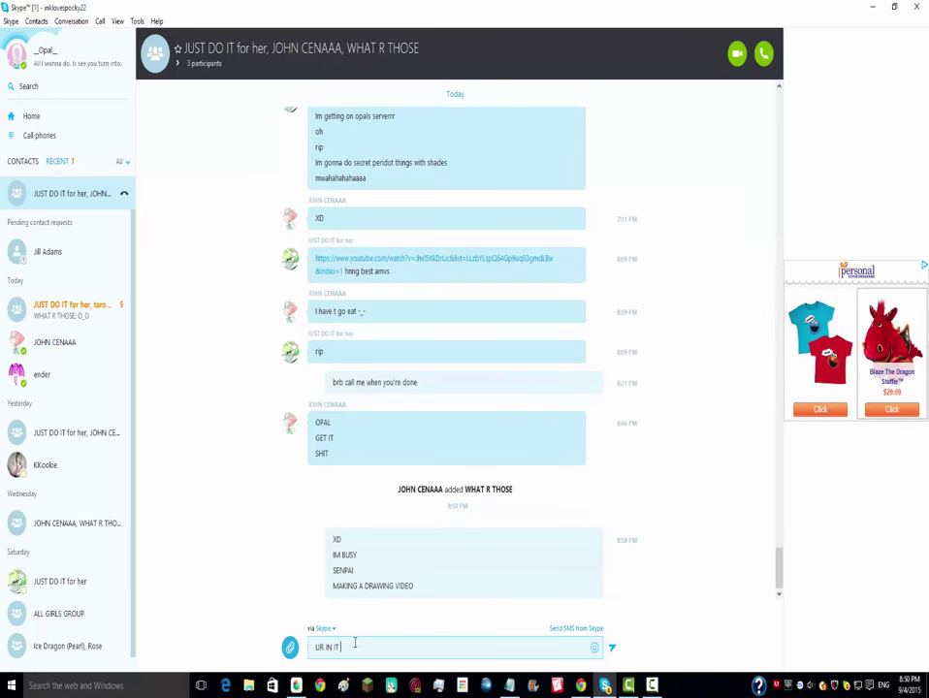
pyautogui.write(' NOW')
pyautogui.hotkey('shift', 'Return')
pyautogui.write('SAY HI!')
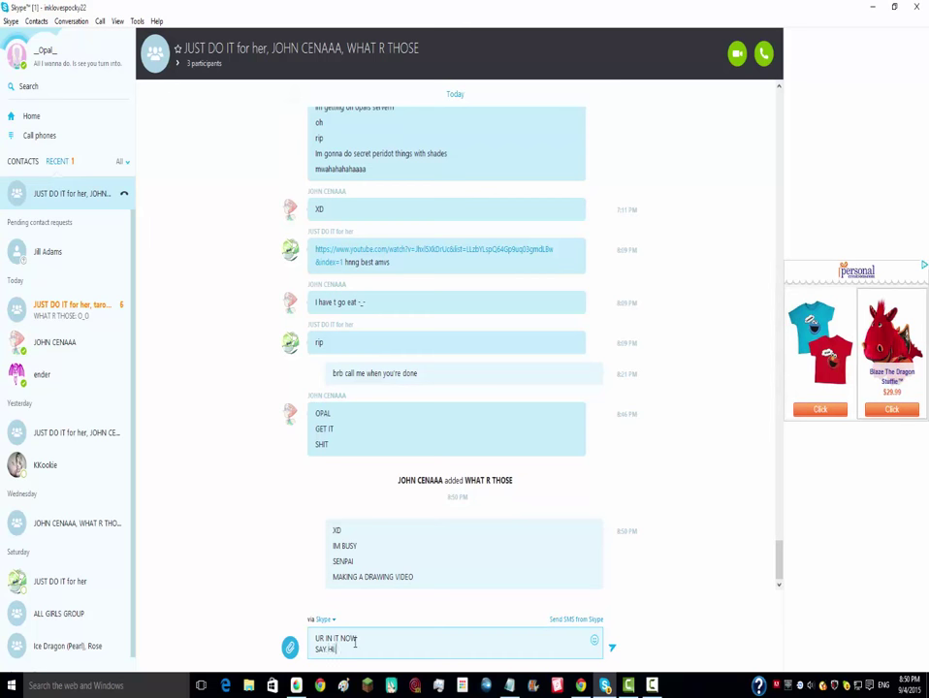
pyautogui.press('Return')
pyautogui.write('o3o')
pyautogui.press('Return')
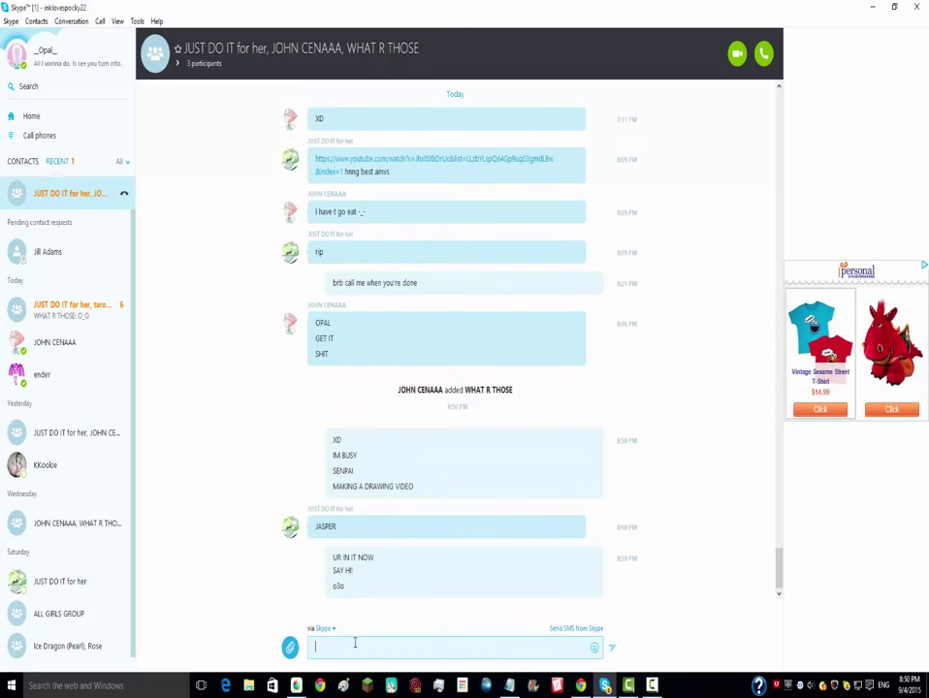
# - Set the Skype status to Do Not Disturb and acknowledge the warning
pyautogui.click(29, 55)
pyautogui.click(44, 106)
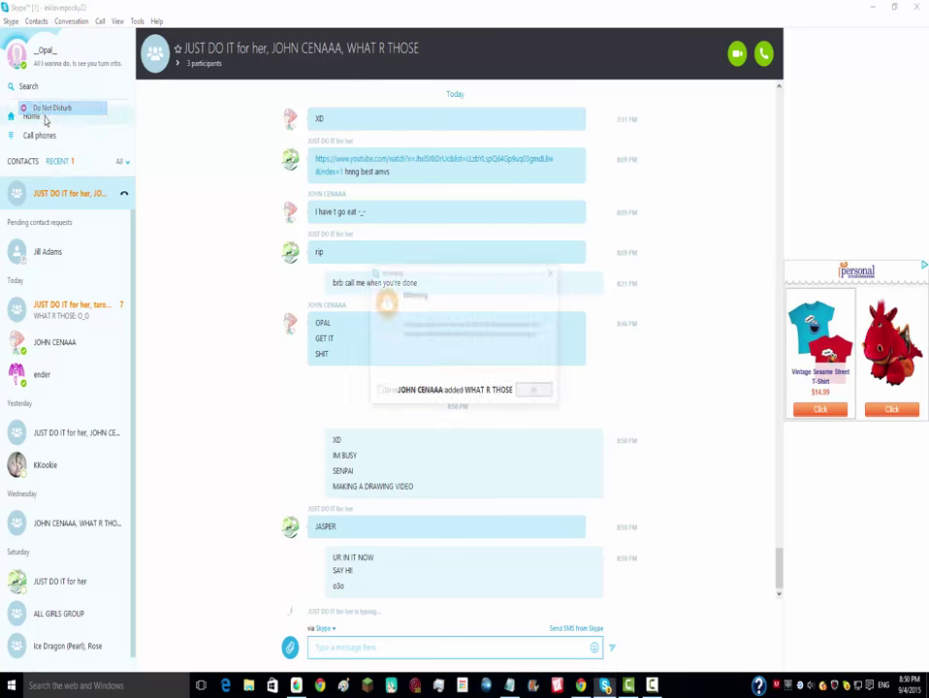
pyautogui.click(536, 393)
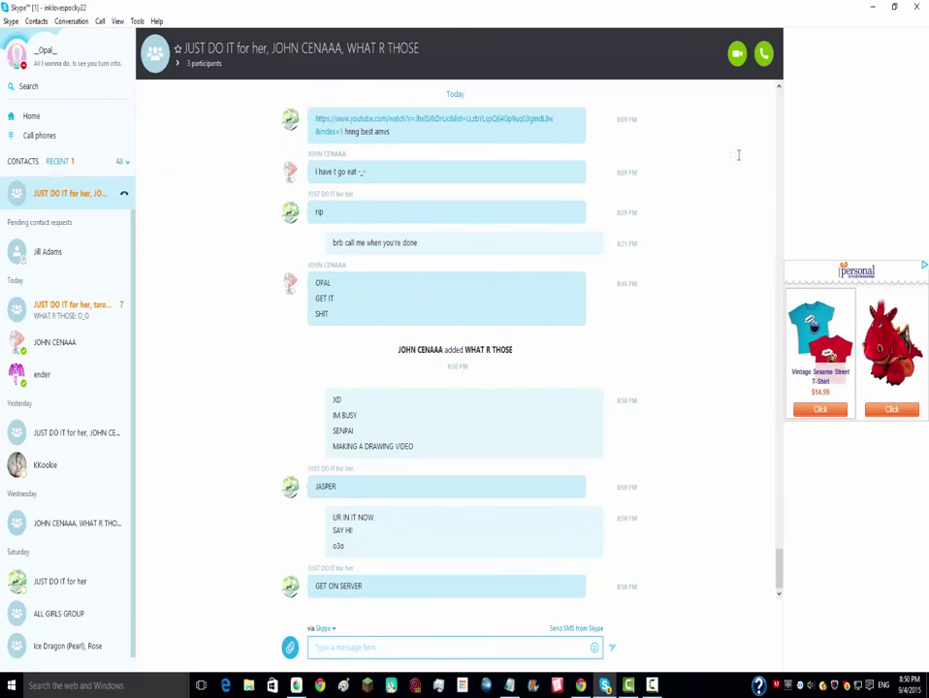
# - Read the unread messages in the other group chat, reopen the first chat, and return to MediBang Paint Pro
pyautogui.click(57, 308)
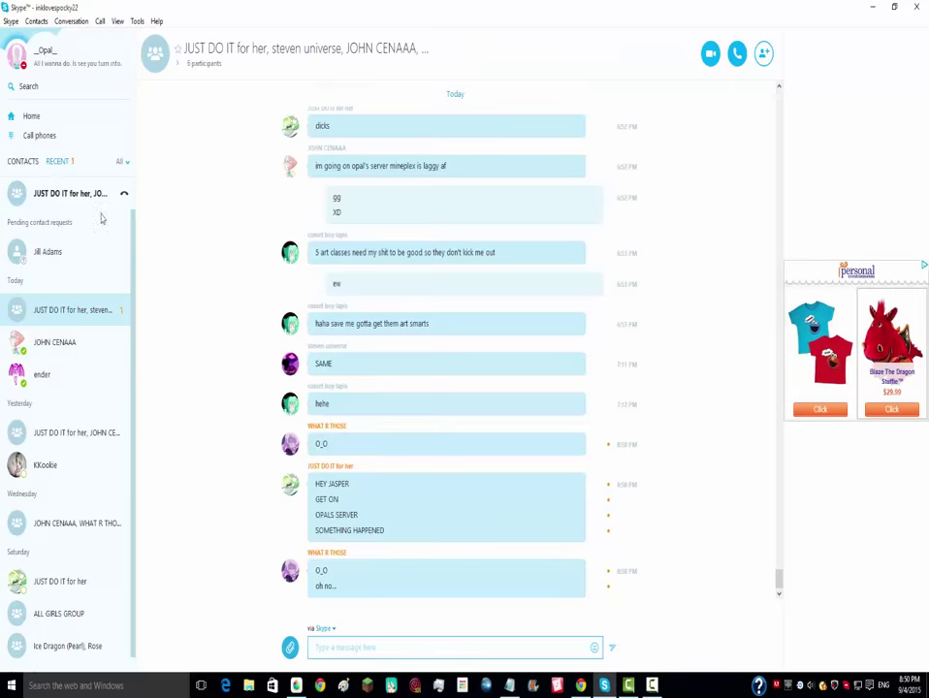
pyautogui.click(86, 195)
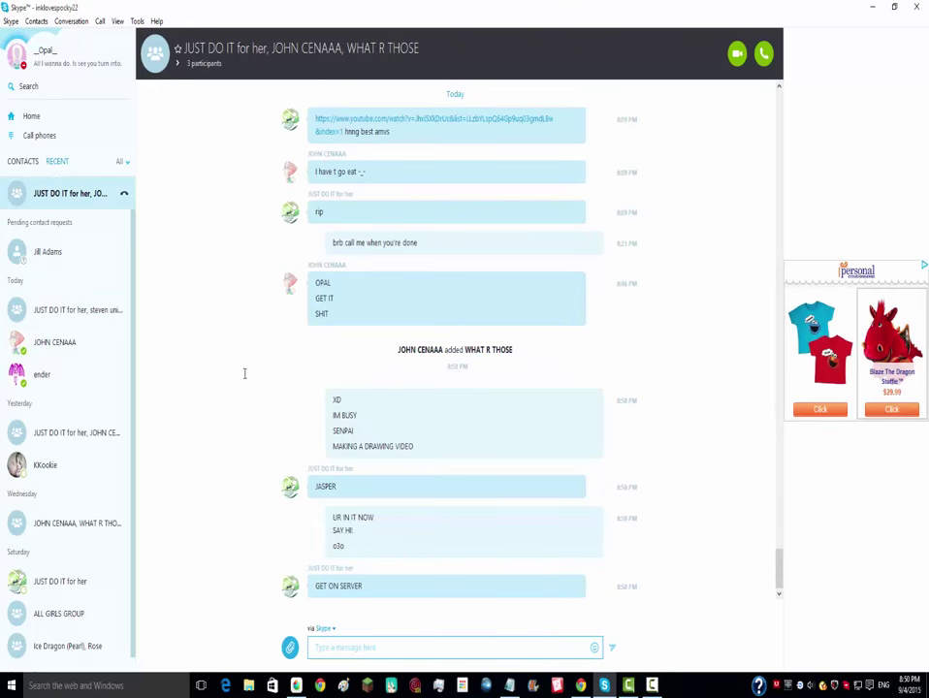
pyautogui.click(871, 5)
# - Draw a new crown line curving from the left outer strand over the head, undoing the extra strokes at its right end
pyautogui.scroll(-5, 615, 387)
pyautogui.scroll(6, 604, 376)
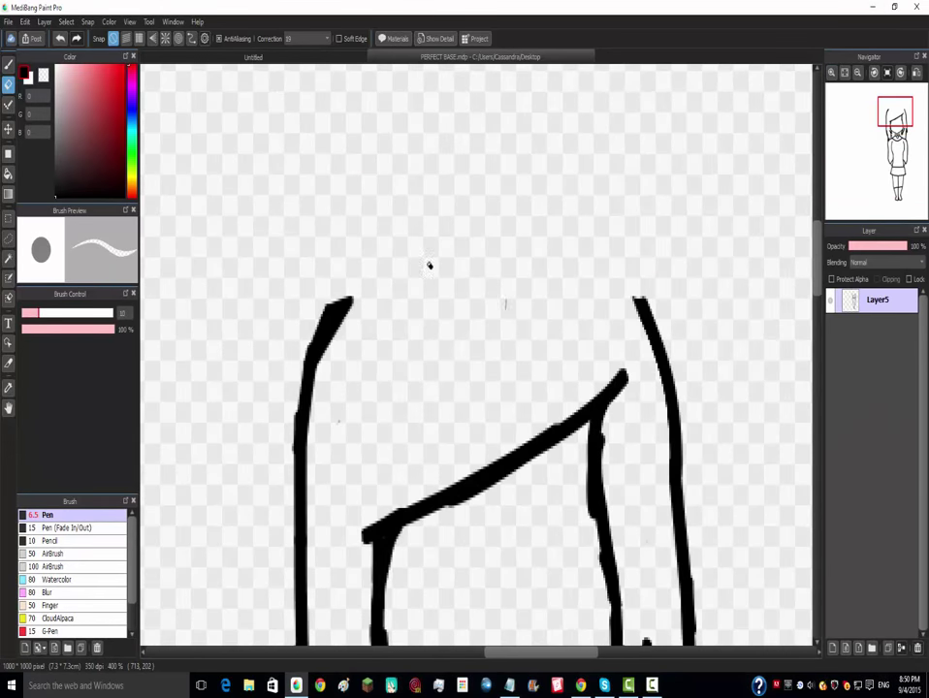
pyautogui.press('b')
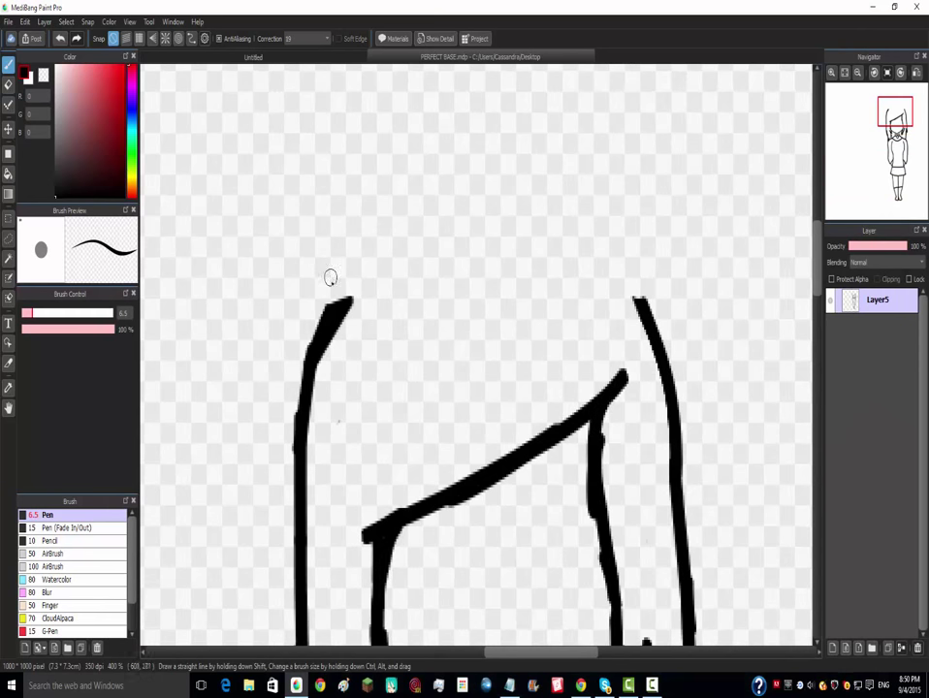
pyautogui.moveTo(324, 324)
pyautogui.mouseDown()
pyautogui.moveTo(446, 245)
pyautogui.moveTo(556, 251)
pyautogui.moveTo(624, 265)
pyautogui.moveTo(653, 315)
pyautogui.moveTo(666, 365)
pyautogui.mouseUp()
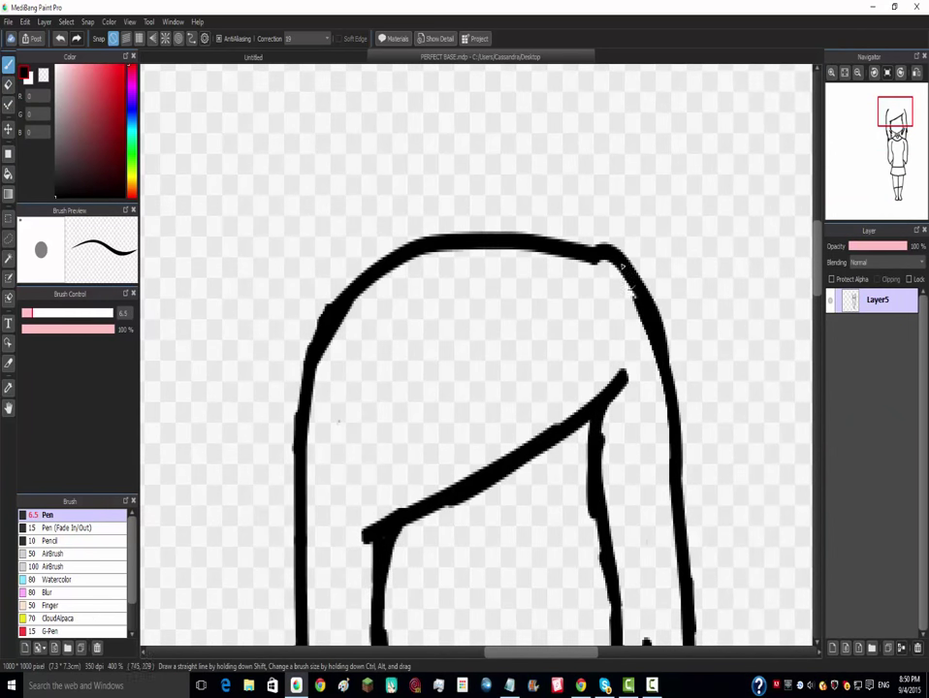
pyautogui.hotkey('ctrl', 'z')
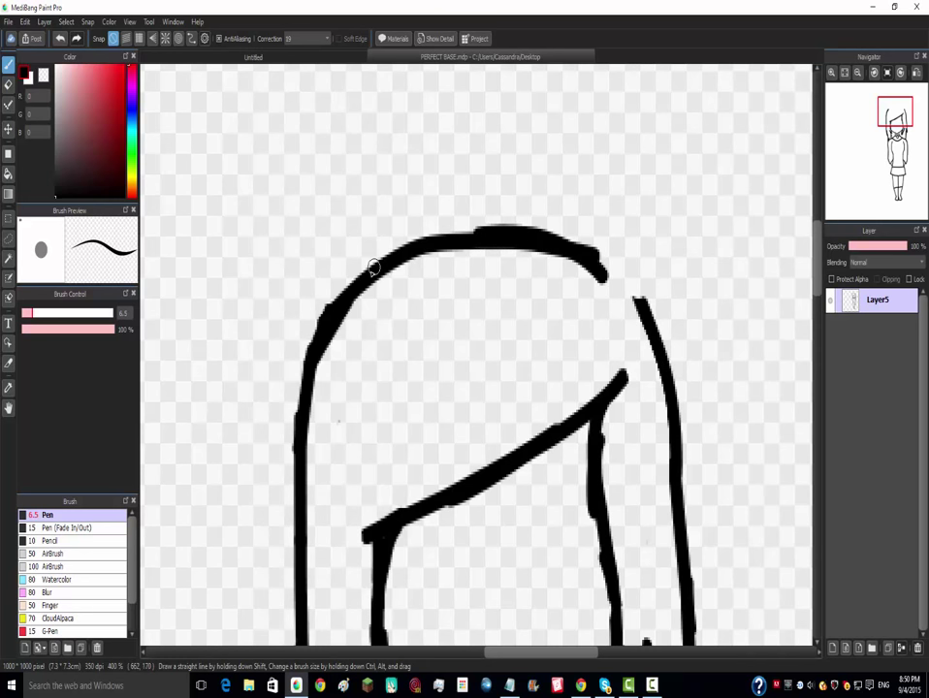
pyautogui.hotkey('ctrl', 'z')
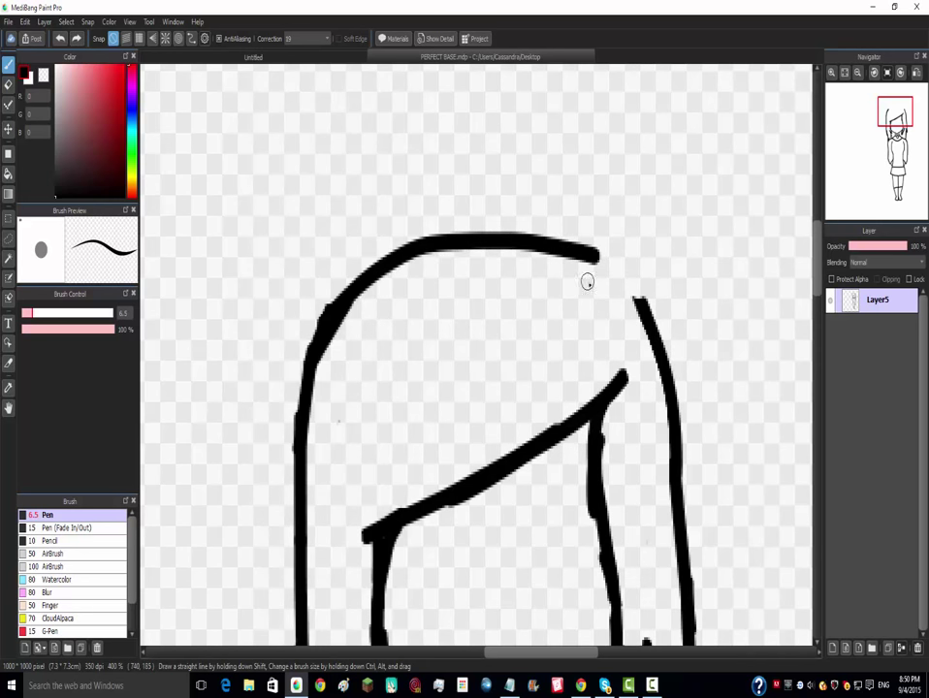
# - Add a higher arch over the crown and connect its right end to the top of the right outer strand
pyautogui.moveTo(586, 250)
pyautogui.mouseDown()
pyautogui.moveTo(458, 220)
pyautogui.moveTo(396, 244)
pyautogui.mouseUp()
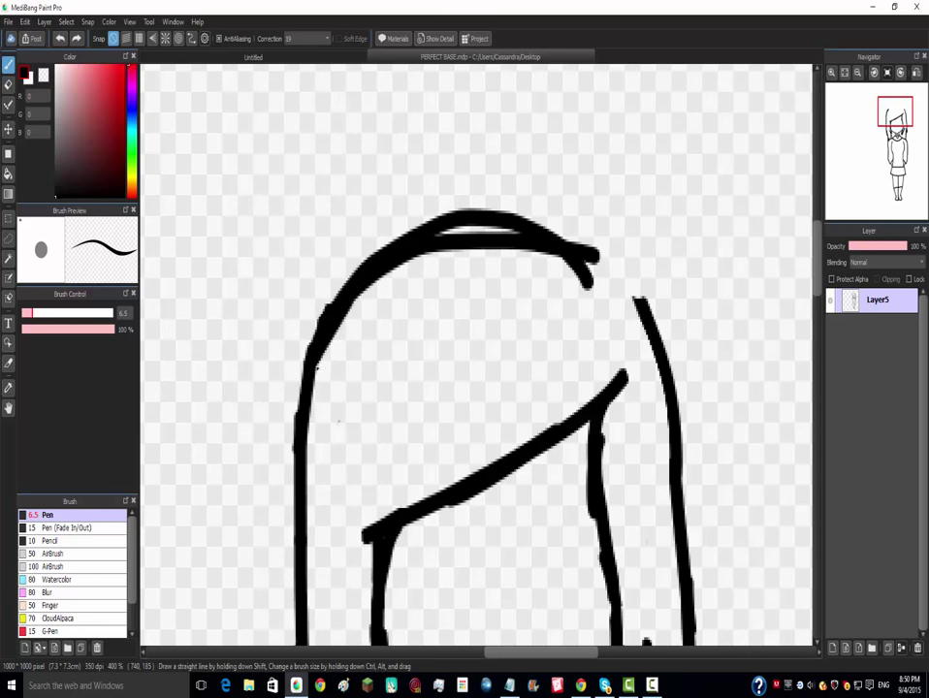
pyautogui.scroll(2, 552, 202)
pyautogui.moveTo(614, 359)
pyautogui.mouseDown()
pyautogui.moveTo(645, 359)
pyautogui.moveTo(717, 415)
pyautogui.moveTo(695, 377)
pyautogui.moveTo(665, 363)
pyautogui.moveTo(631, 370)
pyautogui.moveTo(675, 366)
pyautogui.moveTo(718, 399)
pyautogui.mouseUp()
pyautogui.hotkey('ctrl', 'z')
pyautogui.hotkey('ctrl', 'z')
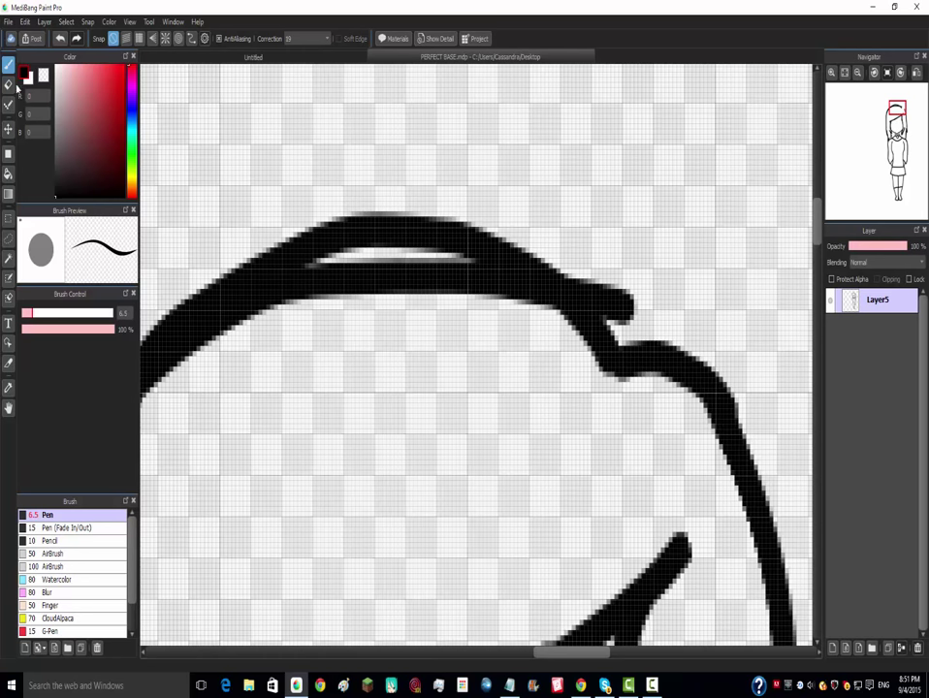
# - Erase the doubled lower crown line and the stub at its right end, and thin the left side of the arch
pyautogui.click(8, 84)
pyautogui.moveTo(475, 291)
pyautogui.mouseDown()
pyautogui.moveTo(493, 305)
pyautogui.moveTo(415, 286)
pyautogui.moveTo(329, 298)
pyautogui.moveTo(268, 341)
pyautogui.moveTo(405, 288)
pyautogui.mouseUp()
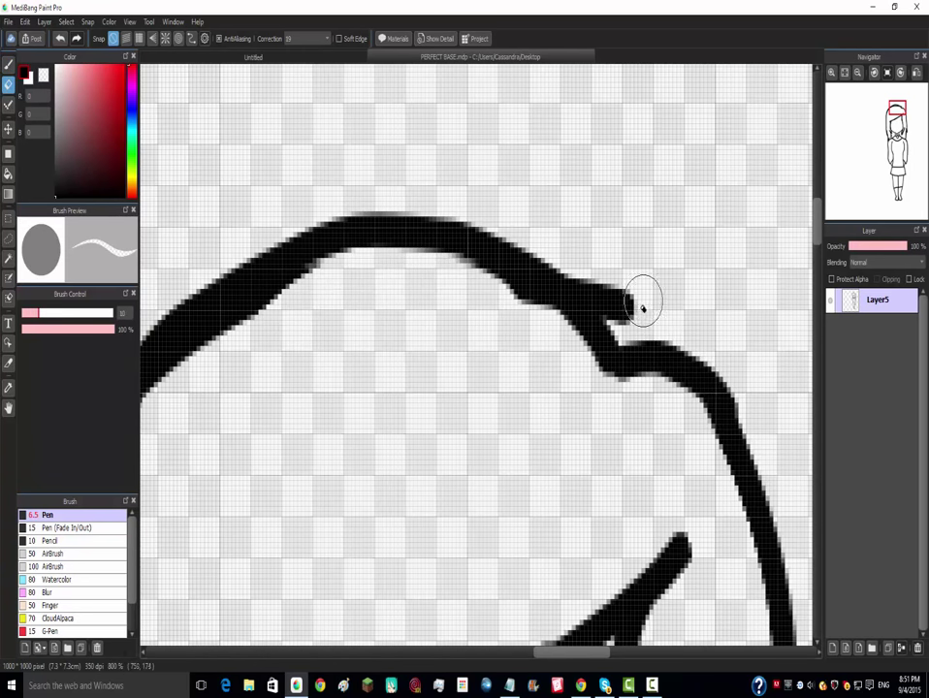
pyautogui.moveTo(613, 300); pyautogui.dragTo(603, 278)
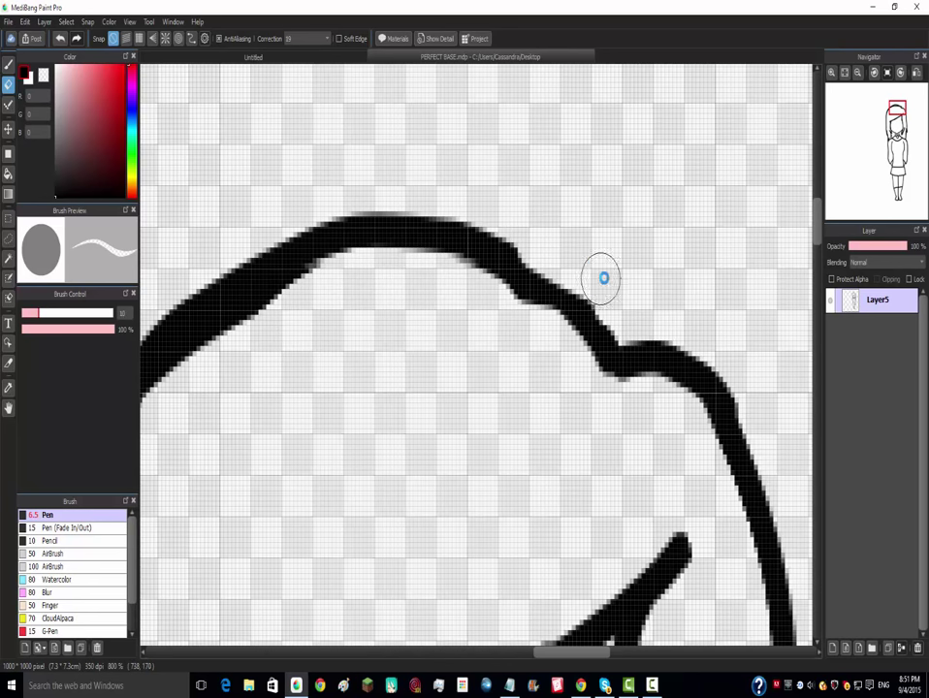
pyautogui.scroll(-3, 603, 278)
pyautogui.scroll(2, 599, 277)
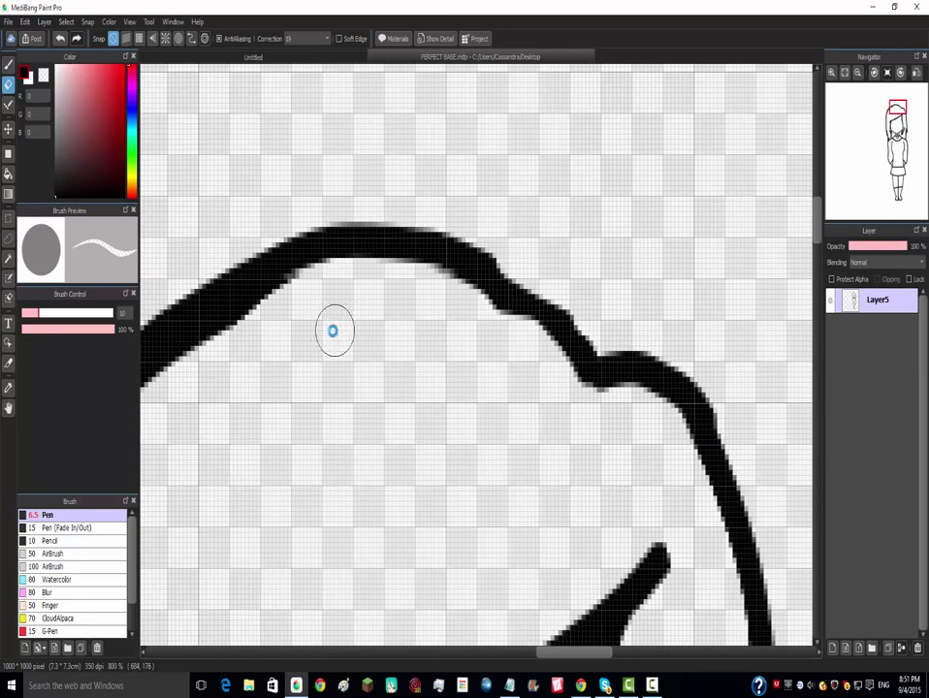
pyautogui.moveTo(334, 330)
pyautogui.mouseDown()
pyautogui.moveTo(420, 300)
pyautogui.moveTo(283, 337)
pyautogui.moveTo(195, 474)
pyautogui.moveTo(336, 297)
pyautogui.moveTo(433, 256)
pyautogui.mouseUp()
# - Retrace the crown line with the pen from its peak down the right slope to even out its thickness
pyautogui.click(8, 63)
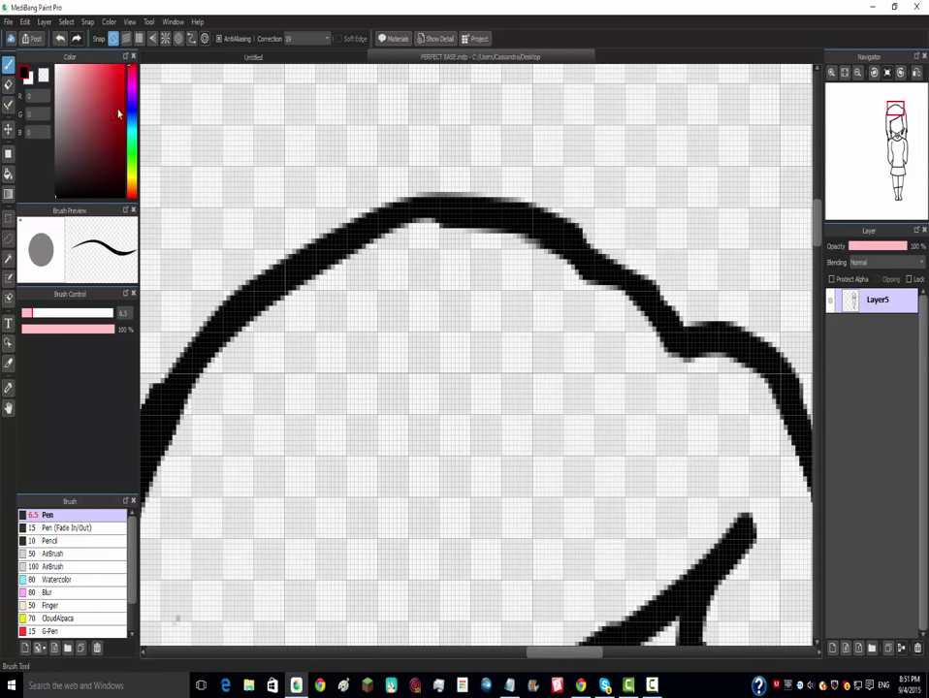
pyautogui.moveTo(393, 215)
pyautogui.mouseDown()
pyautogui.moveTo(441, 218)
pyautogui.moveTo(537, 241)
pyautogui.moveTo(629, 288)
pyautogui.mouseUp()
pyautogui.scroll(-6, 649, 310)
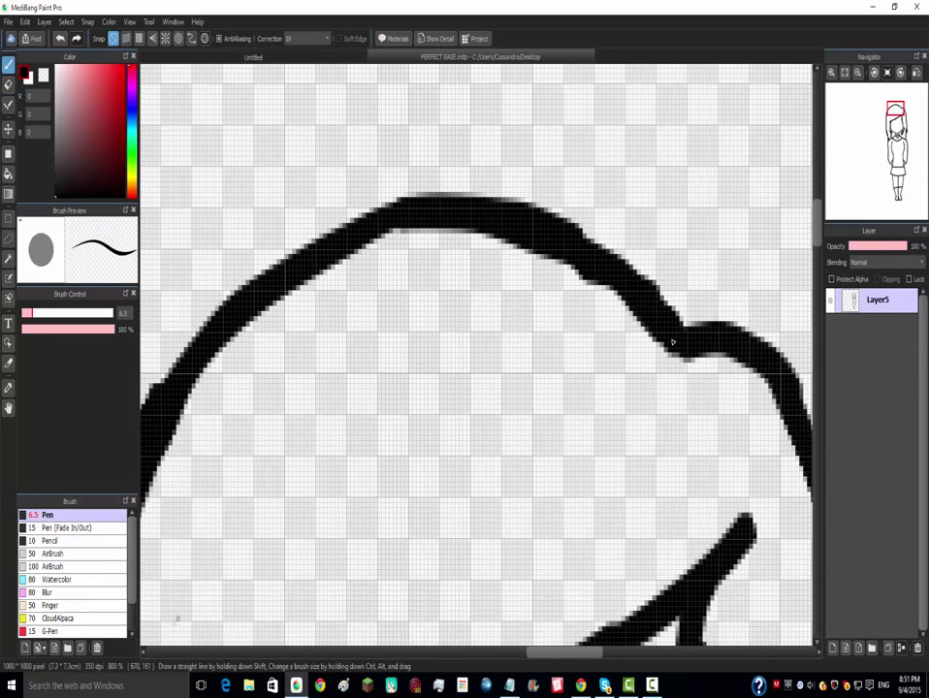
# - Draw a pointed shape rising from the right side of the crown and coming down to the right outer hair line
pyautogui.scroll(3, 710, 353)
pyautogui.scroll(4, 605, 213)
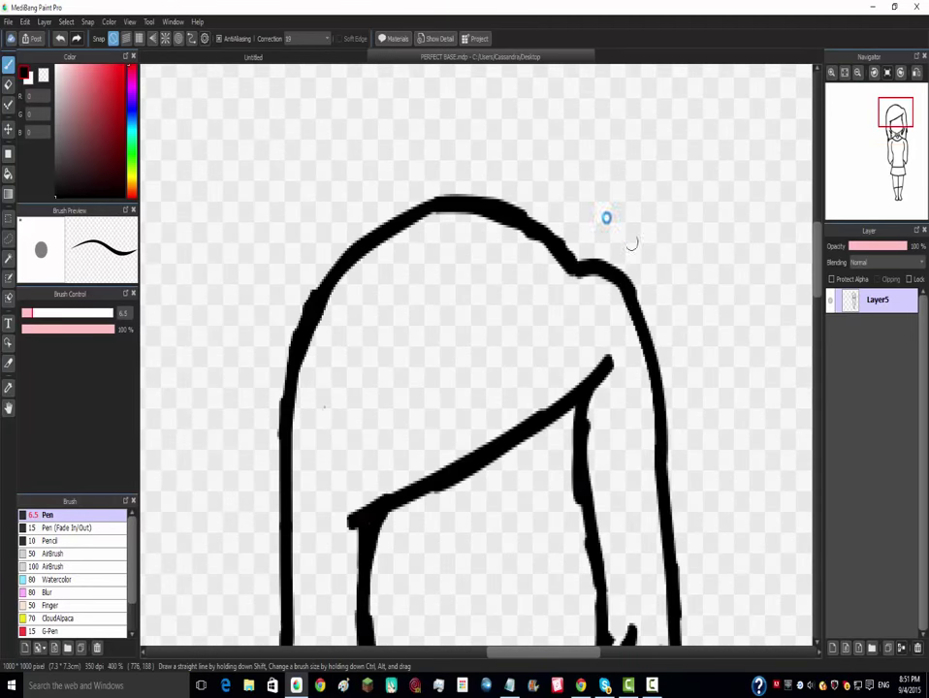
pyautogui.moveTo(432, 199)
pyautogui.mouseDown()
pyautogui.moveTo(721, 45)
pyautogui.moveTo(702, 456)
pyautogui.moveTo(694, 421)
pyautogui.mouseUp()
pyautogui.scroll(-7, 688, 417)
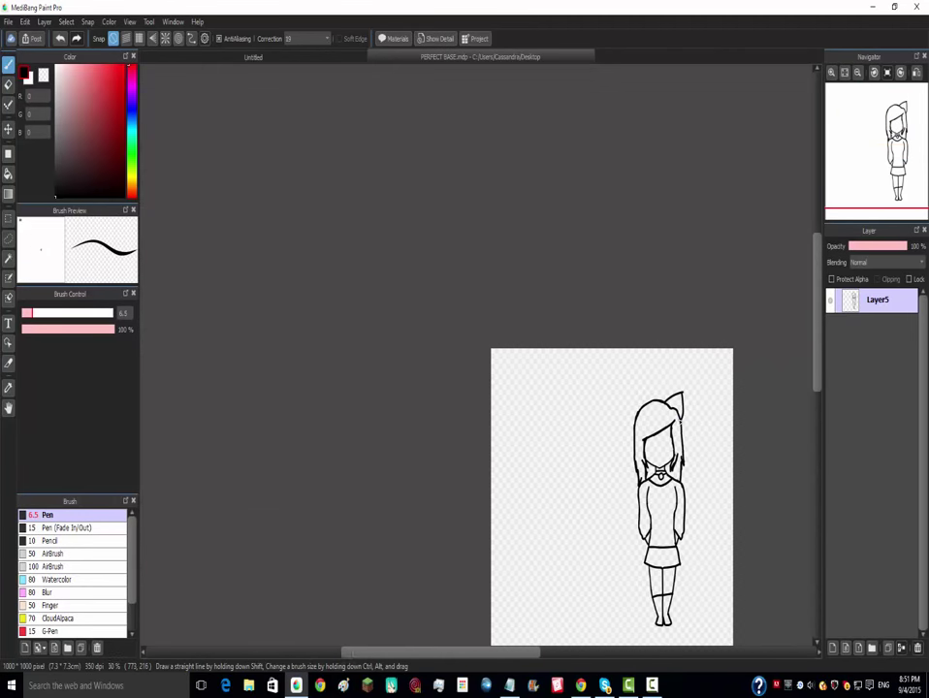
# - Draw a pointed cat ear on the right slope of the crown, rising to a tip and curving down to the outer hair line
pyautogui.scroll(7, 684, 417)
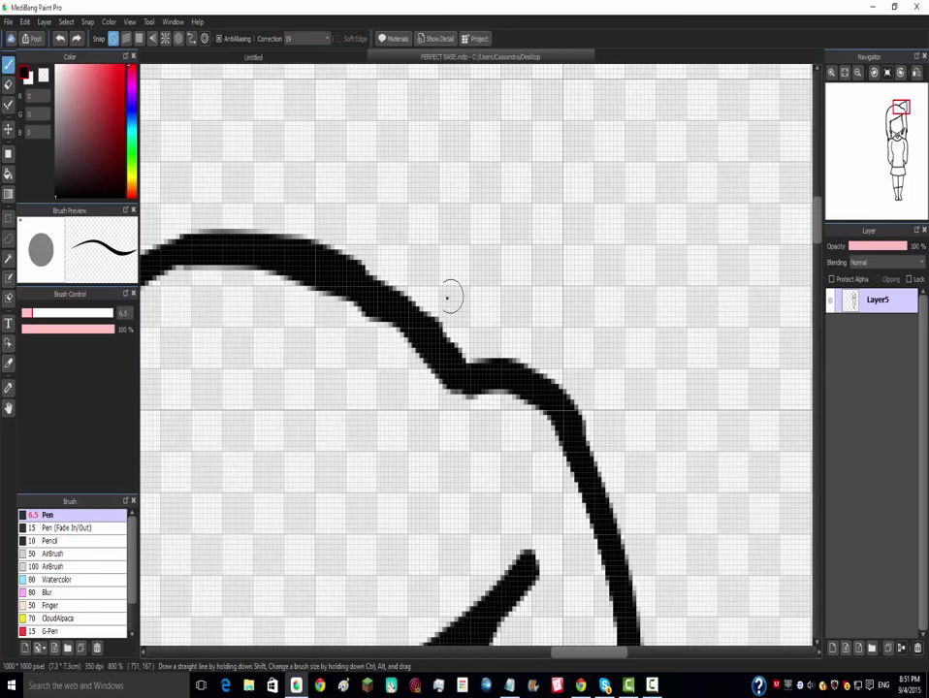
pyautogui.moveTo(387, 277)
pyautogui.mouseDown()
pyautogui.moveTo(394, 257)
pyautogui.moveTo(550, 135)
pyautogui.moveTo(603, 458)
pyautogui.moveTo(596, 414)
pyautogui.mouseUp()
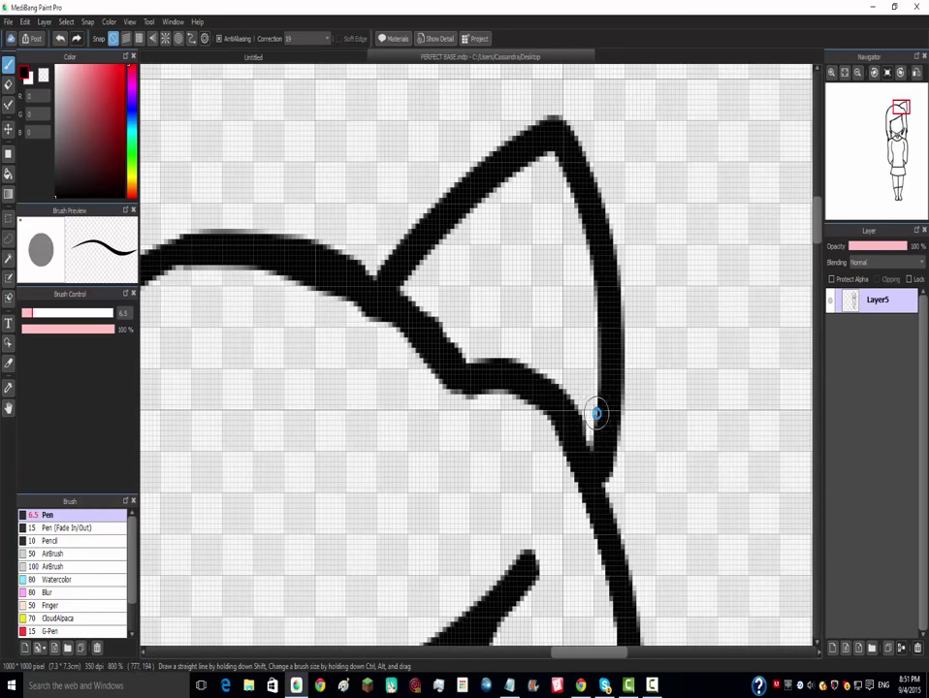
pyautogui.scroll(-6, 596, 414)
pyautogui.scroll(4, 480, 375)
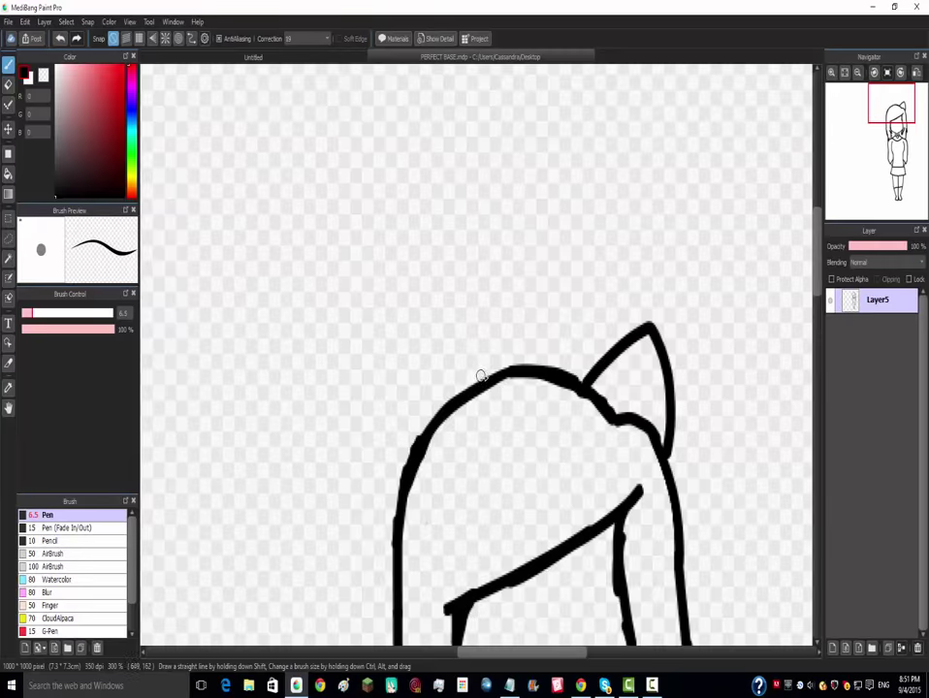
pyautogui.moveTo(480, 386)
pyautogui.mouseDown()
pyautogui.moveTo(419, 326)
pyautogui.moveTo(433, 423)
pyautogui.mouseUp()
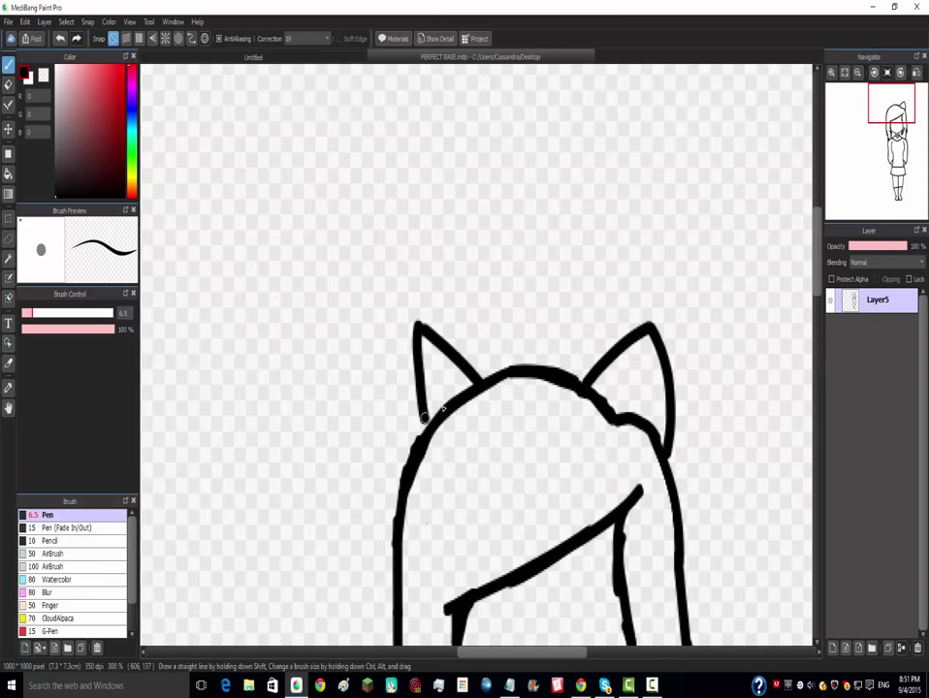
pyautogui.hotkey('ctrl', 'z')
pyautogui.scroll(3, 674, 373)
pyautogui.moveTo(617, 300)
pyautogui.mouseDown()
pyautogui.moveTo(483, 436)
pyautogui.moveTo(560, 337)
pyautogui.moveTo(594, 354)
pyautogui.mouseUp()
pyautogui.scroll(-3, 487, 436)
pyautogui.scroll(2, 488, 436)
pyautogui.hotkey('ctrl', 'z')
pyautogui.scroll(-6, 595, 352)
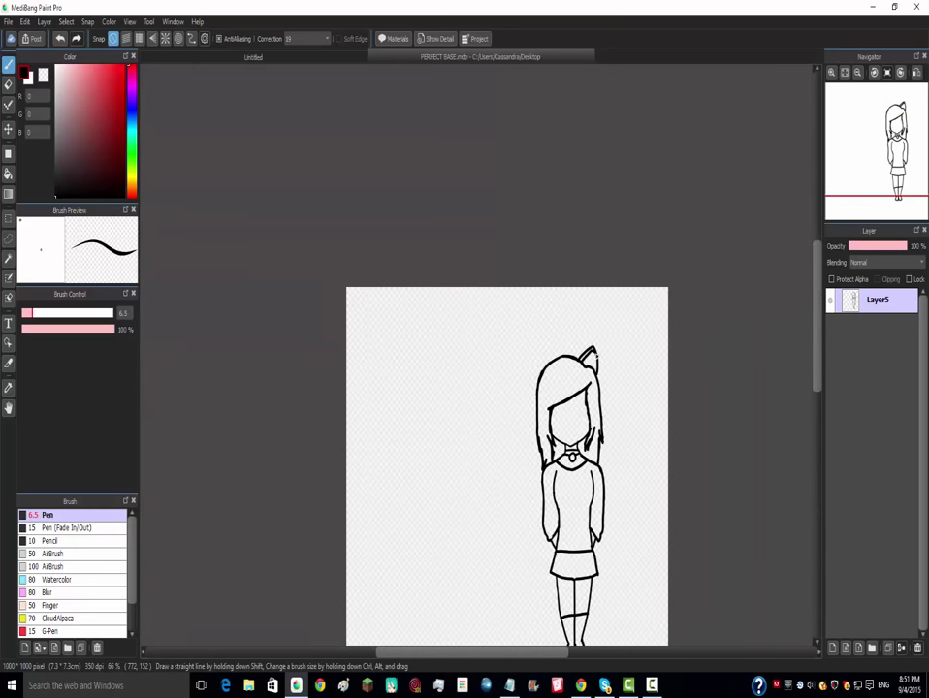
pyautogui.scroll(5, 556, 385)
pyautogui.hotkey('ctrl', 'z')
# - Draw an inner line inside the right ear, running parallel to its left edge from the crown up near the tip
pyautogui.moveTo(519, 427); pyautogui.dragTo(574, 325)
pyautogui.scroll(-1, 587, 330)
pyautogui.scroll(-2, 590, 341)
pyautogui.scroll(6, 593, 342)
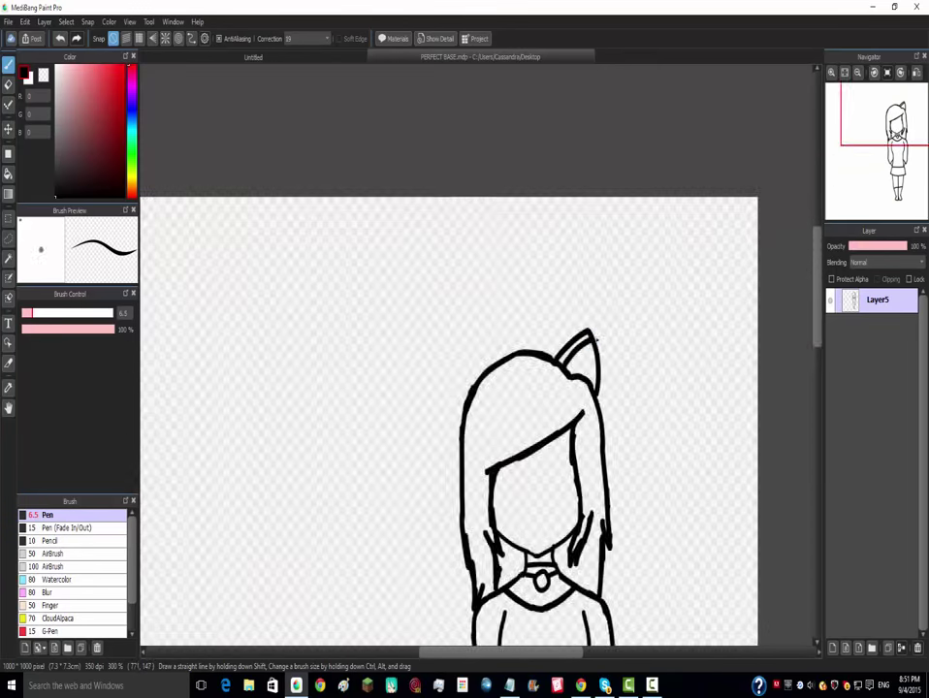
pyautogui.scroll(-3, 594, 468)
pyautogui.scroll(5, 598, 483)
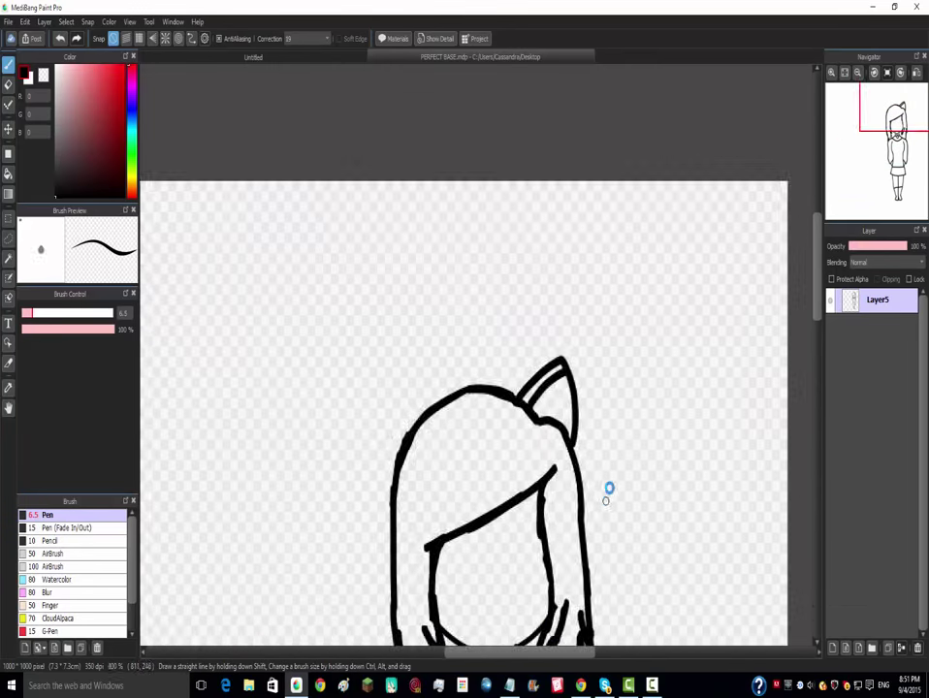
pyautogui.scroll(1, 523, 230)
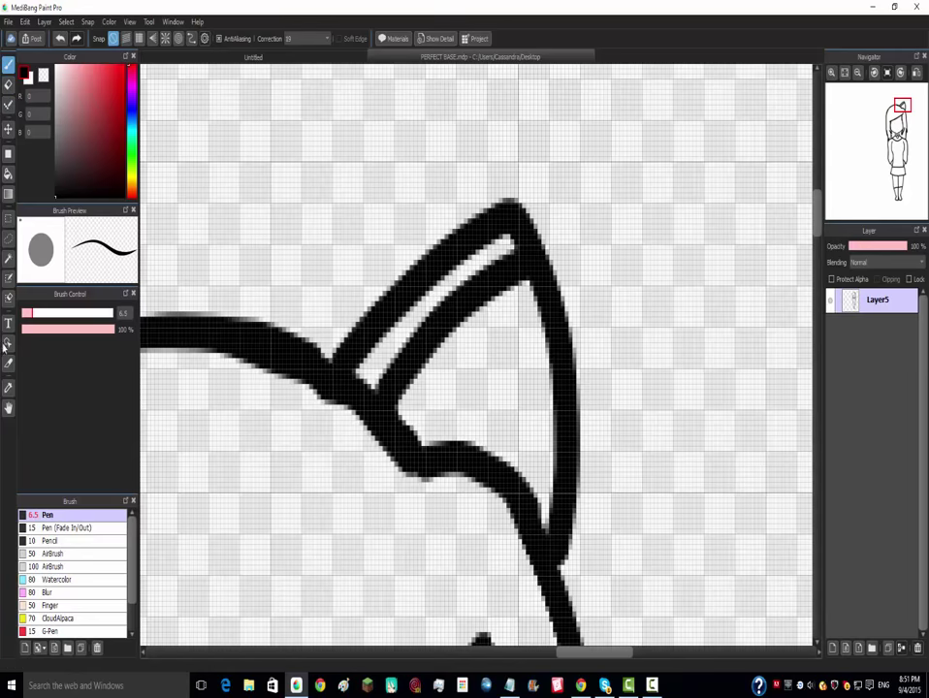
pyautogui.click(8, 239)
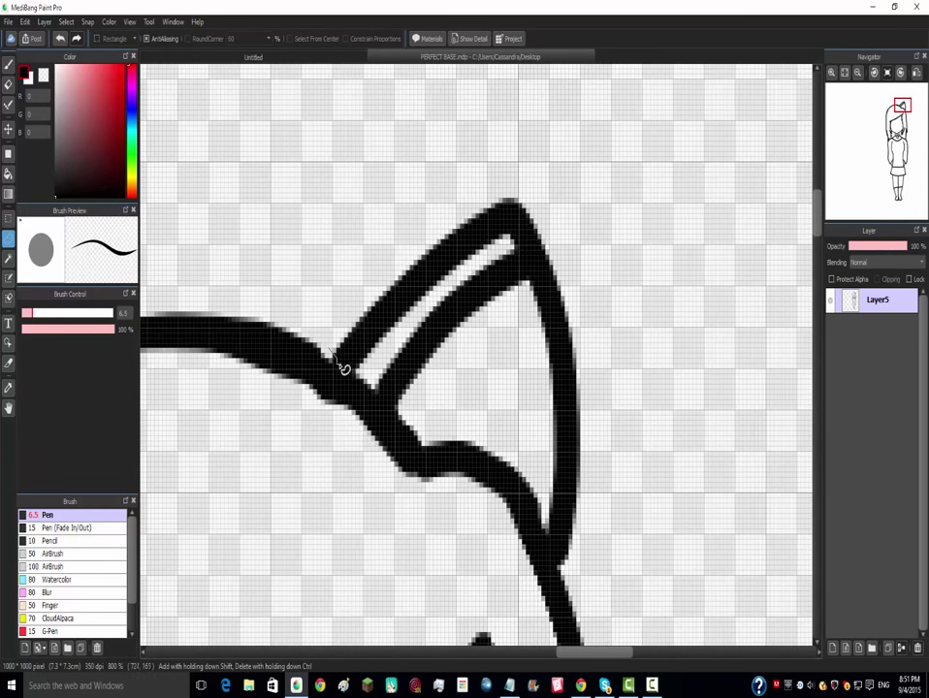
pyautogui.moveTo(348, 372); pyautogui.dragTo(341, 343)
pyautogui.press('super+x')
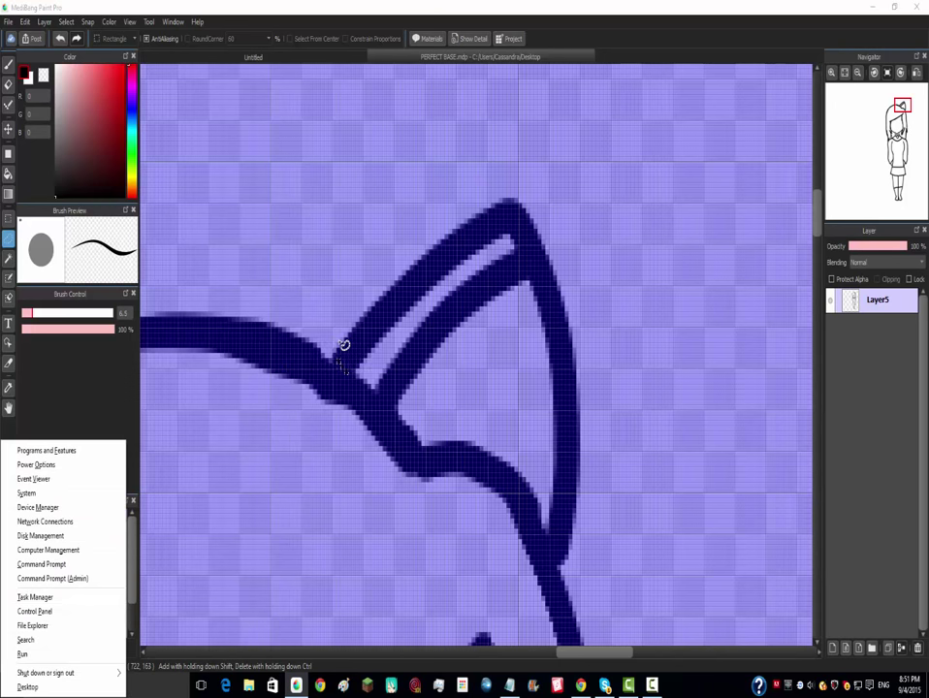
pyautogui.click(363, 289)
pyautogui.click(364, 289)
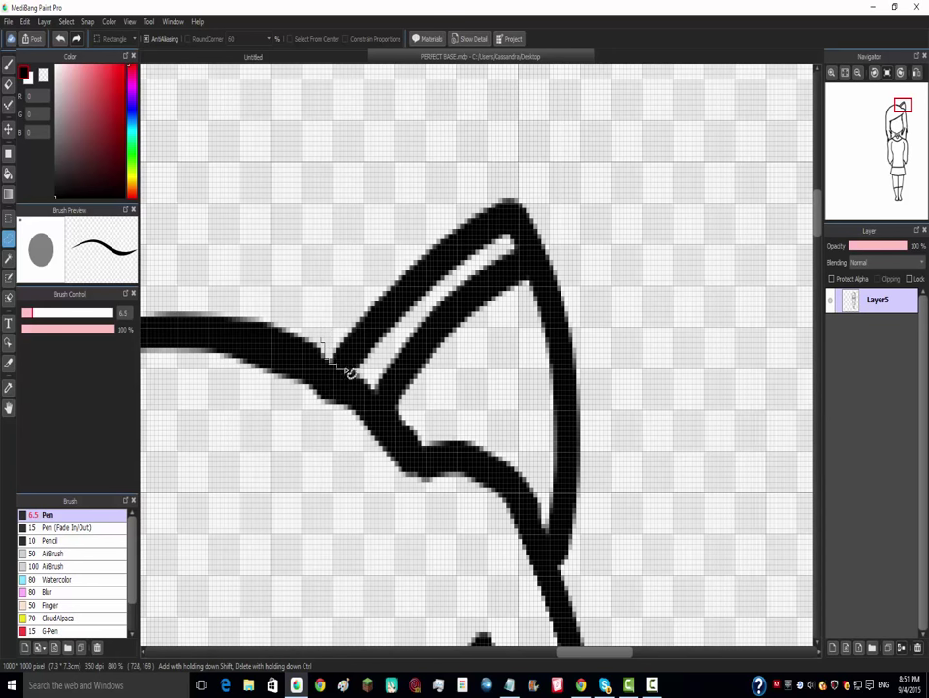
# - Lasso-select the right ear along the crown line and around its outside, and paste a copy of it onto a new layer
pyautogui.moveTo(376, 388); pyautogui.dragTo(408, 419)
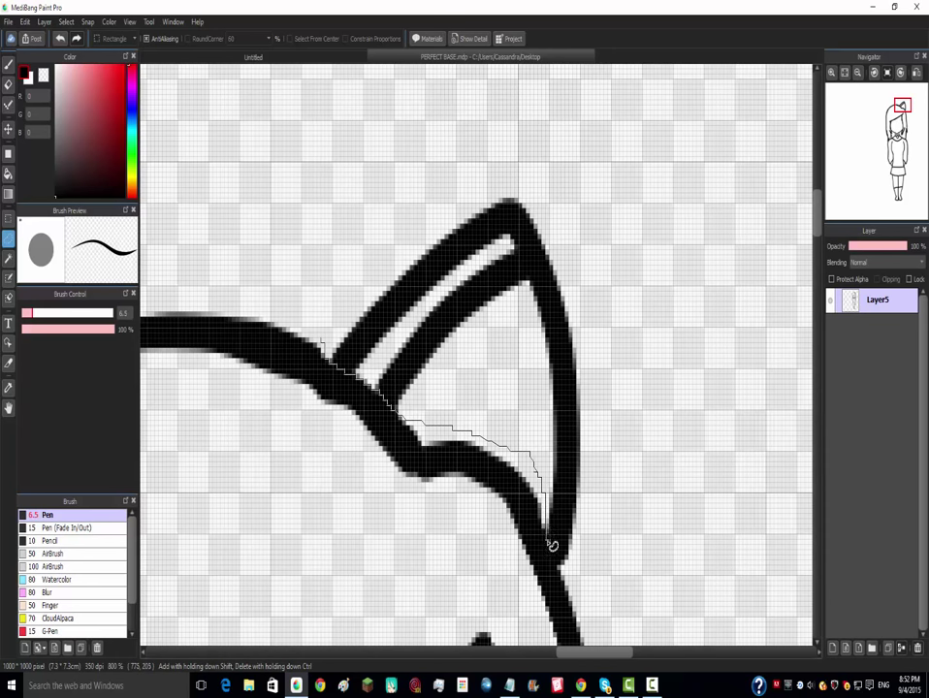
pyautogui.moveTo(600, 498)
pyautogui.mouseDown()
pyautogui.moveTo(615, 347)
pyautogui.moveTo(602, 253)
pyautogui.mouseUp()
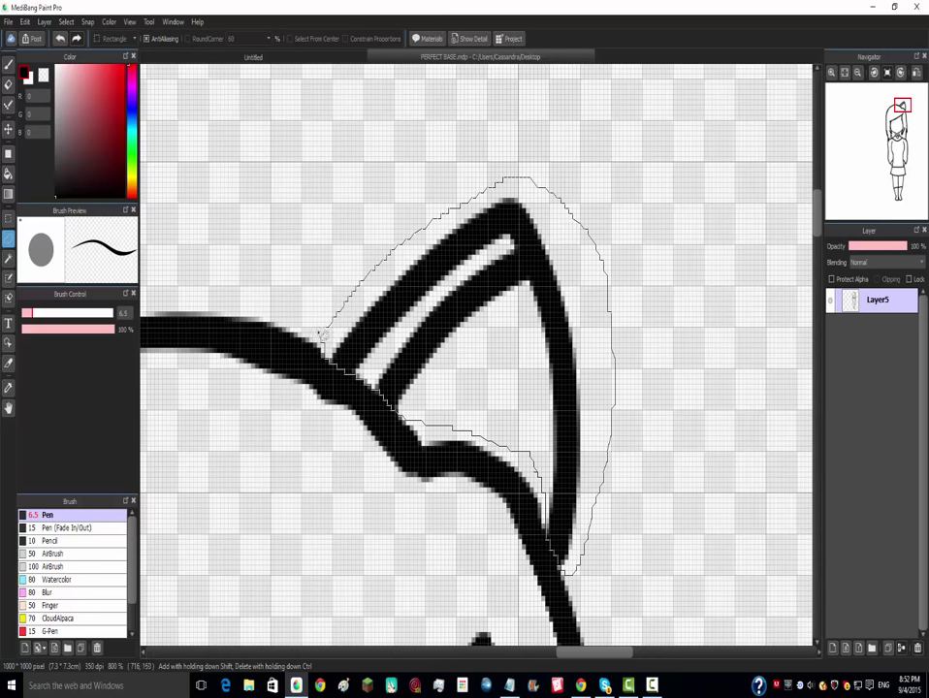
pyautogui.scroll(-4, 321, 334)
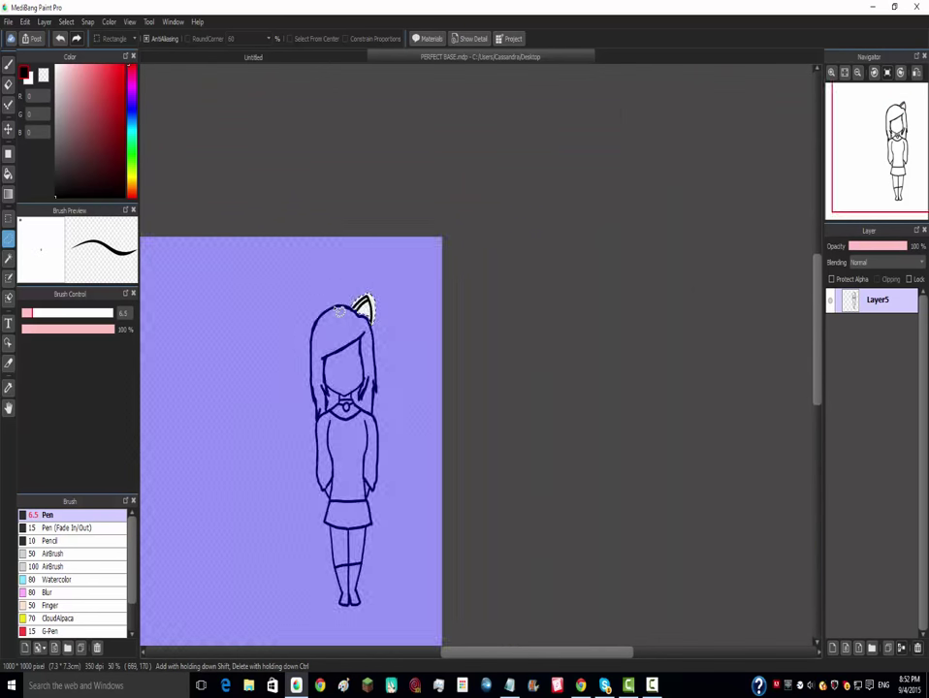
pyautogui.scroll(3, 339, 309)
pyautogui.hotkey('ctrl', 't')
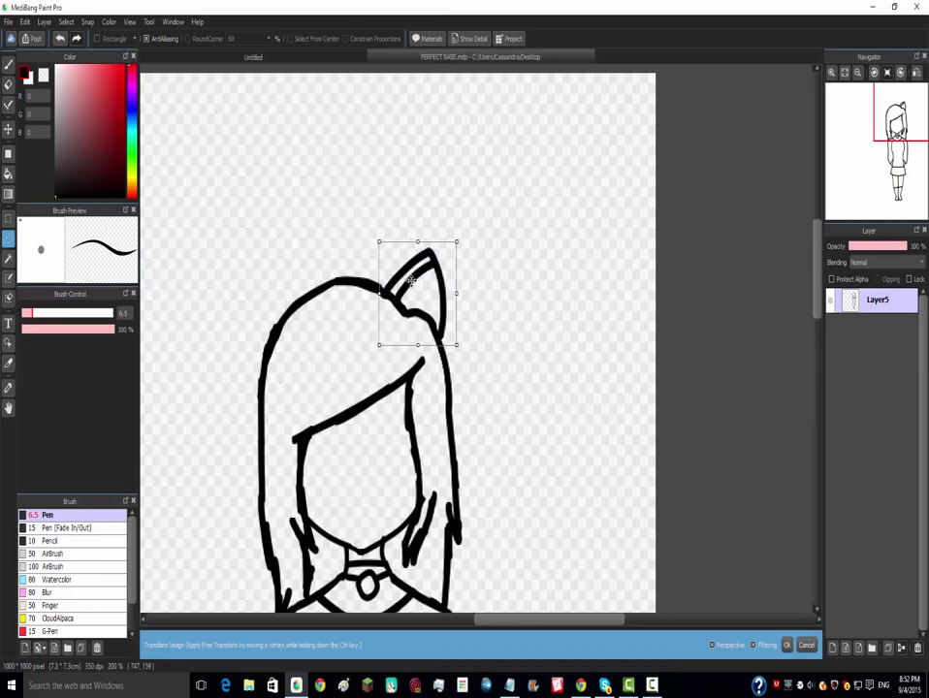
pyautogui.press('Escape')
pyautogui.hotkey('ctrl', 'c')
pyautogui.hotkey('ctrl', 'v')
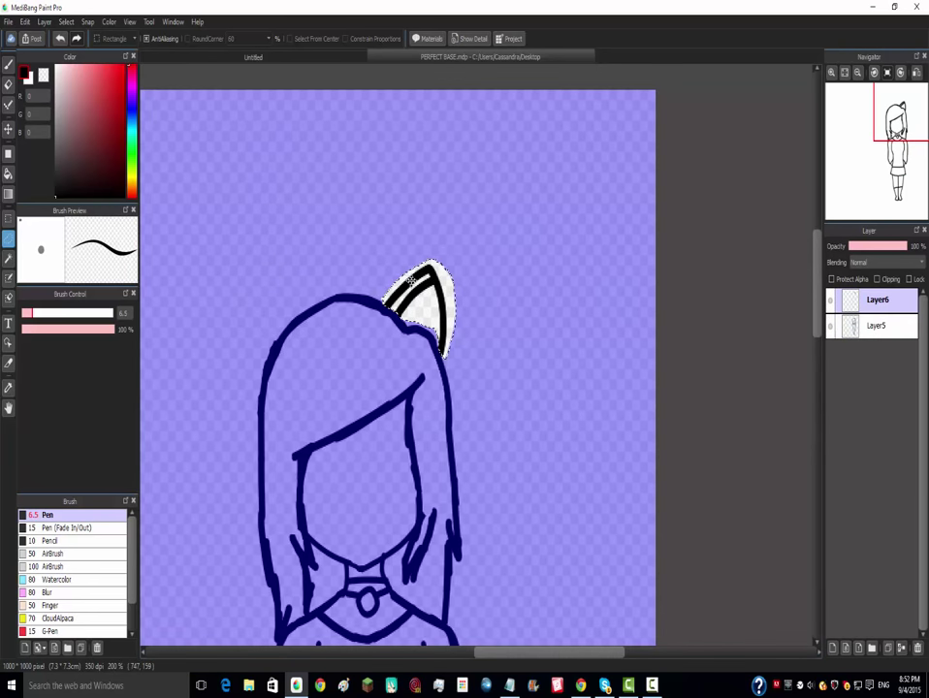
# - Flip the copied ear horizontally
pyautogui.click(65, 21)
pyautogui.click(44, 25)
pyautogui.click(43, 23)
pyautogui.moveTo(76, 330)
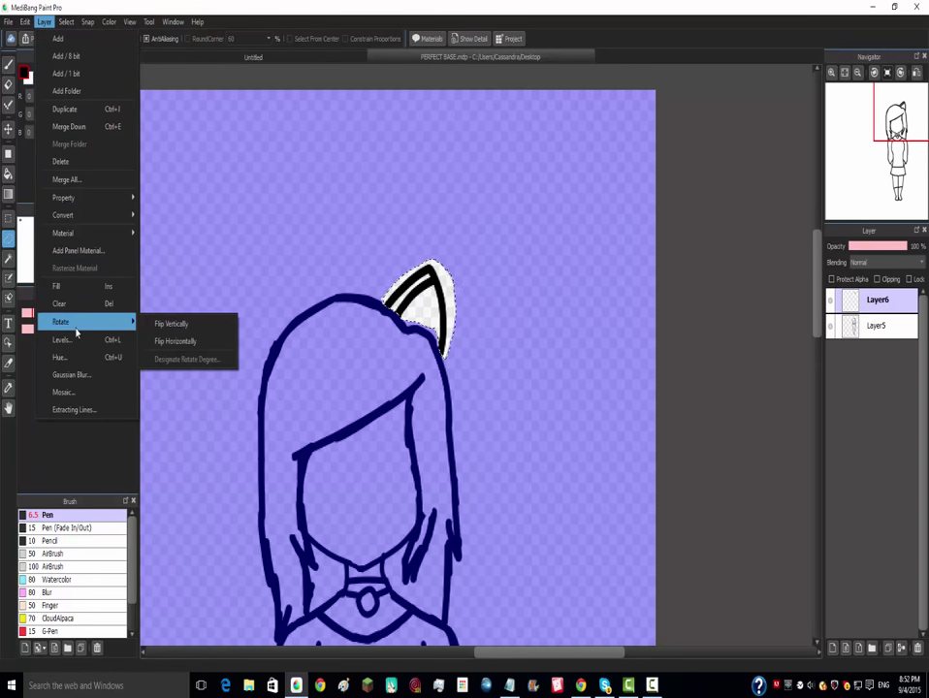
pyautogui.click(167, 341)
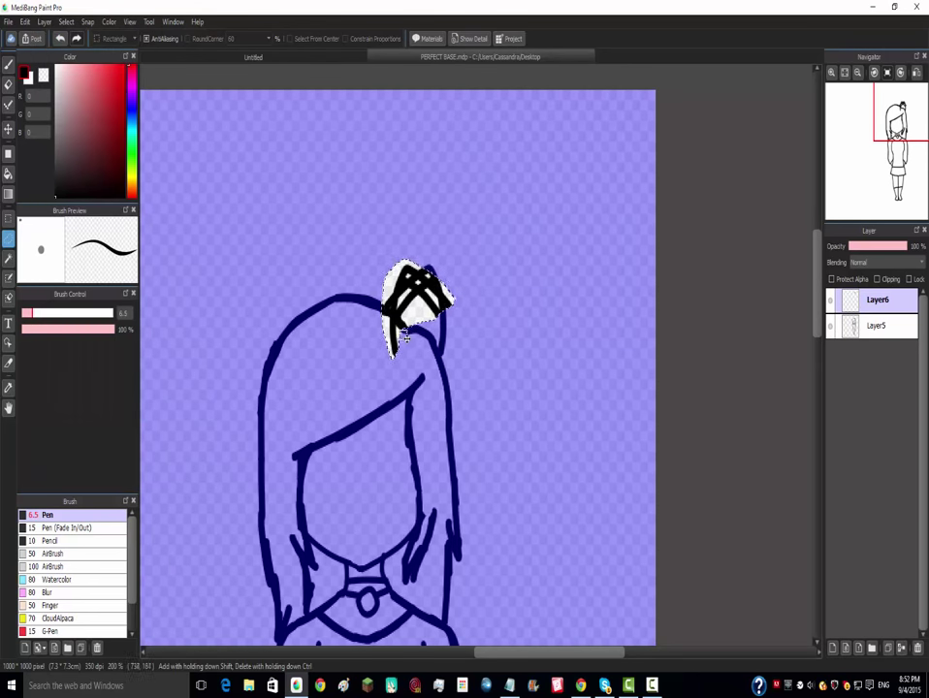
# - Move the flipped ear to the left side of the crown, rotate it slightly to fit the hair outline, and apply the transform
pyautogui.hotkey('ctrl', 't')
pyautogui.moveTo(408, 306); pyautogui.dragTo(294, 298)
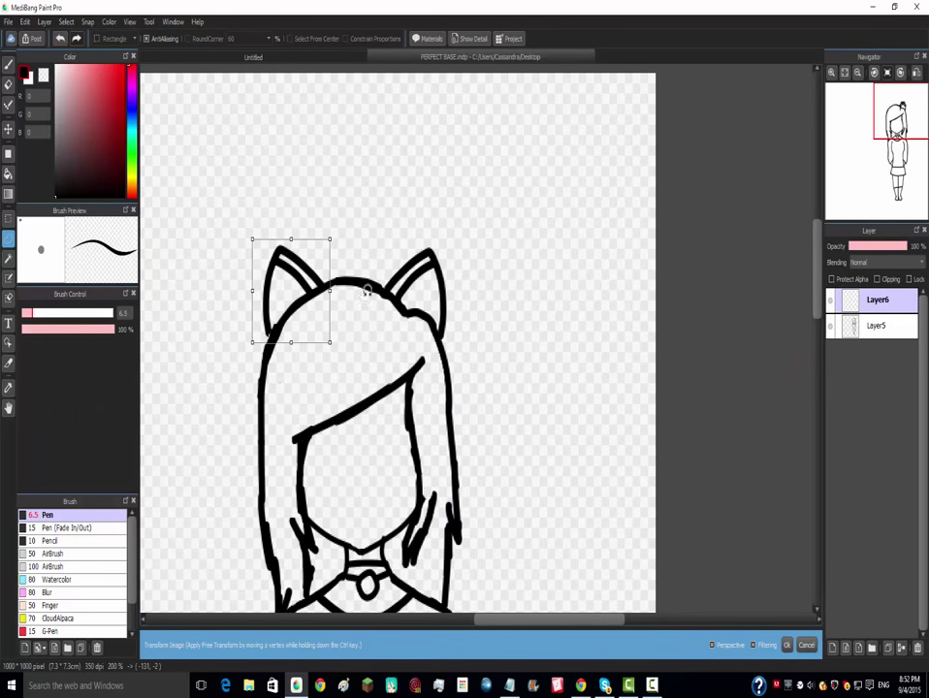
pyautogui.scroll(-5, 419, 309)
pyautogui.scroll(5, 419, 308)
pyautogui.moveTo(421, 176); pyautogui.dragTo(421, 176)
pyautogui.moveTo(398, 244)
pyautogui.mouseDown()
pyautogui.moveTo(400, 233)
pyautogui.moveTo(398, 243)
pyautogui.mouseUp()
pyautogui.scroll(-5, 507, 299)
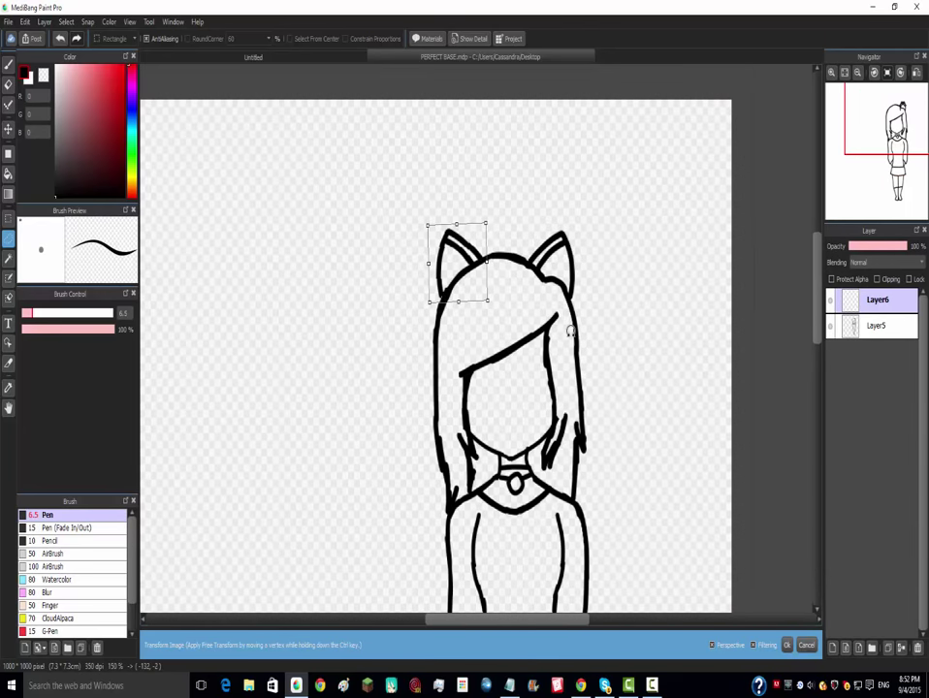
pyautogui.scroll(3, 621, 474)
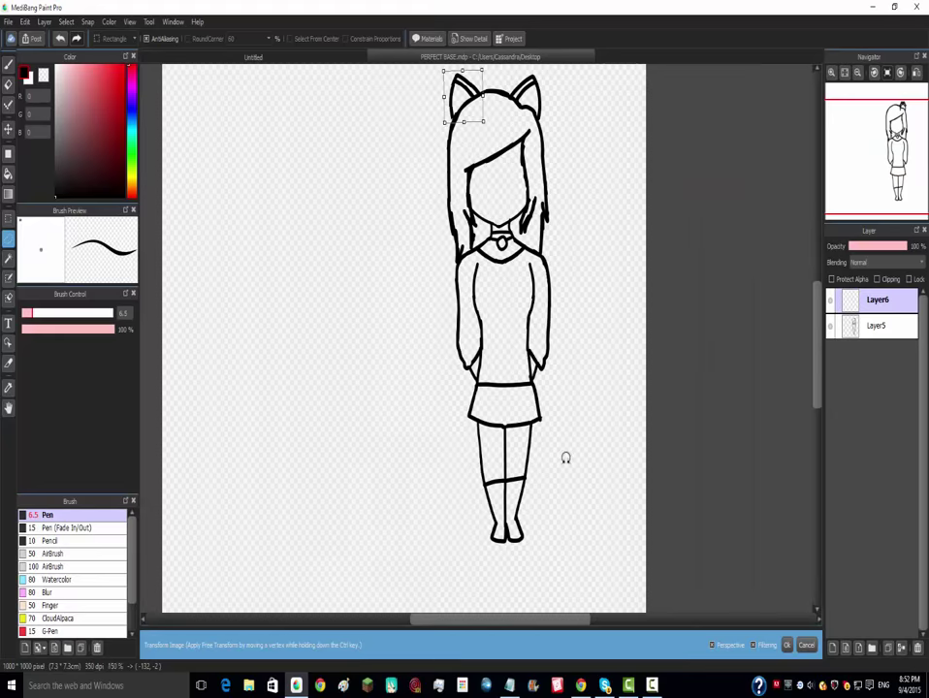
pyautogui.scroll(-1, 536, 415)
pyautogui.scroll(5, 558, 264)
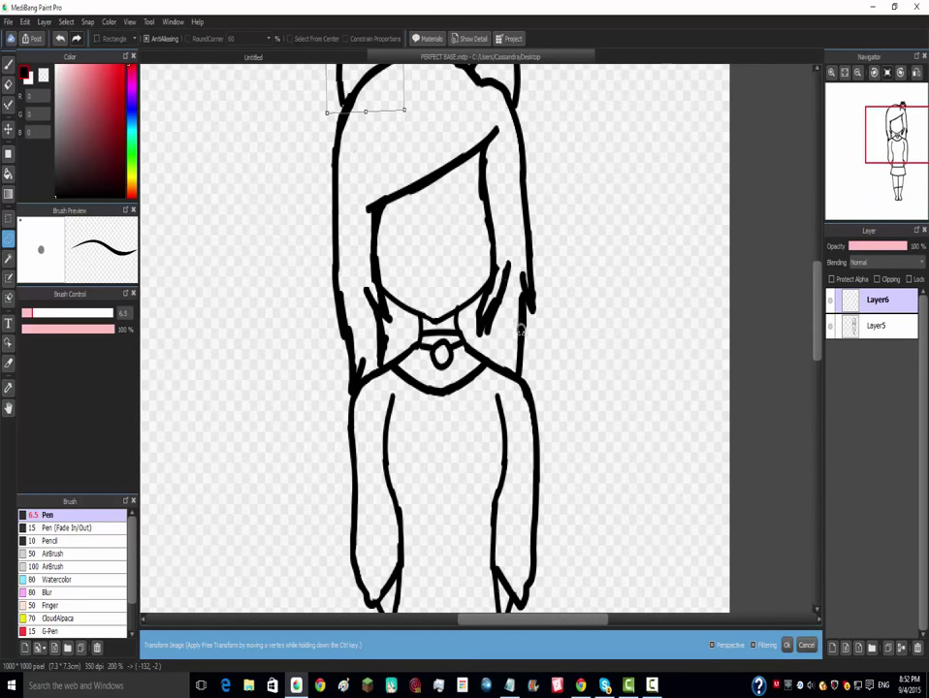
pyautogui.scroll(-4, 505, 442)
pyautogui.scroll(4, 564, 440)
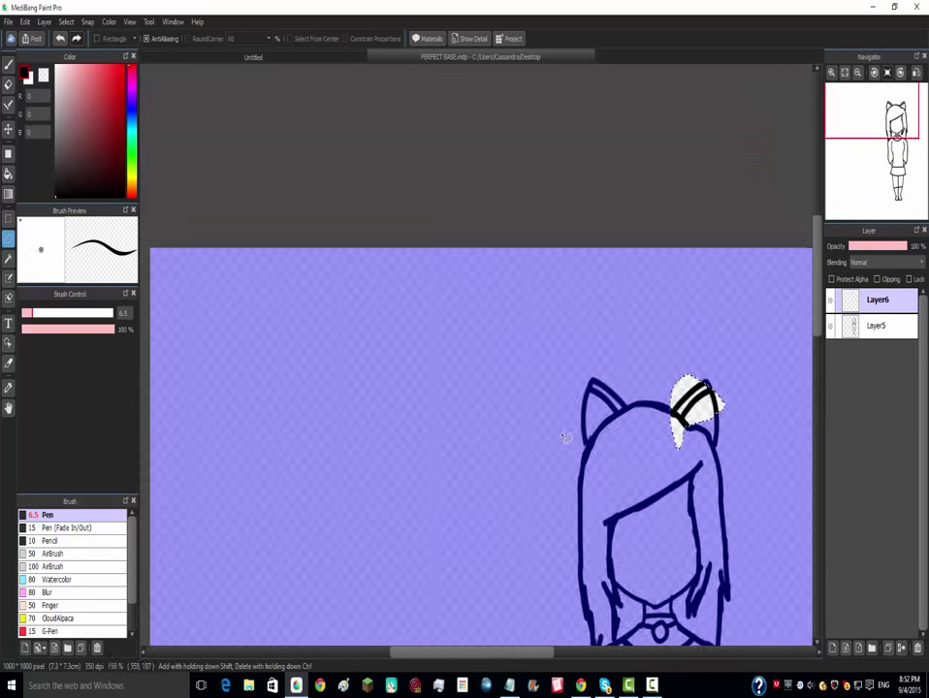
pyautogui.press('Return')
pyautogui.scroll(-4, 572, 441)
pyautogui.scroll(3, 525, 390)
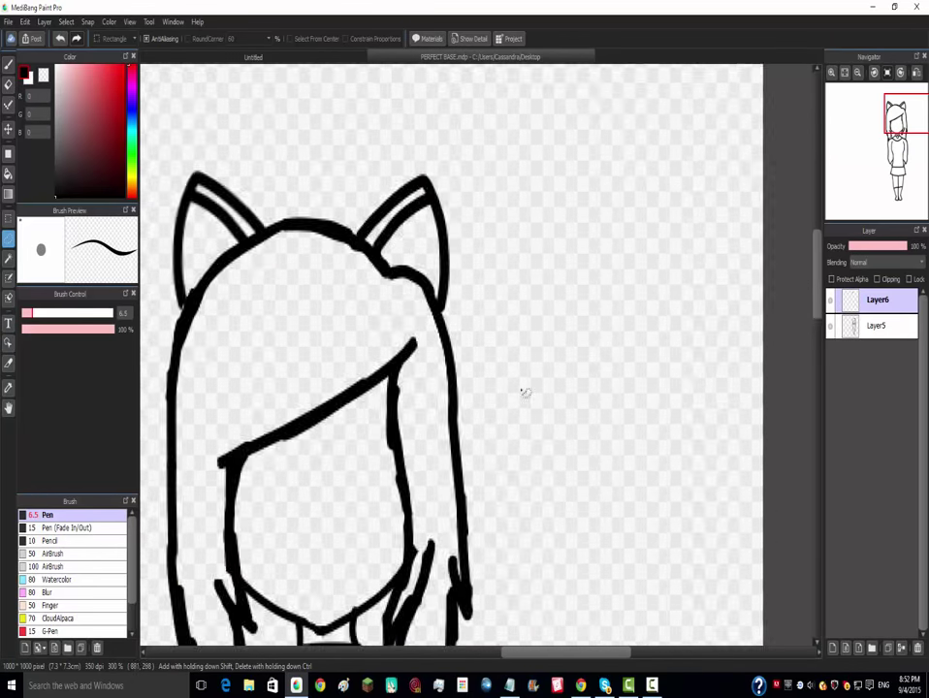
pyautogui.scroll(-1, 233, 302)
pyautogui.scroll(4, 185, 236)
pyautogui.click(9, 83)
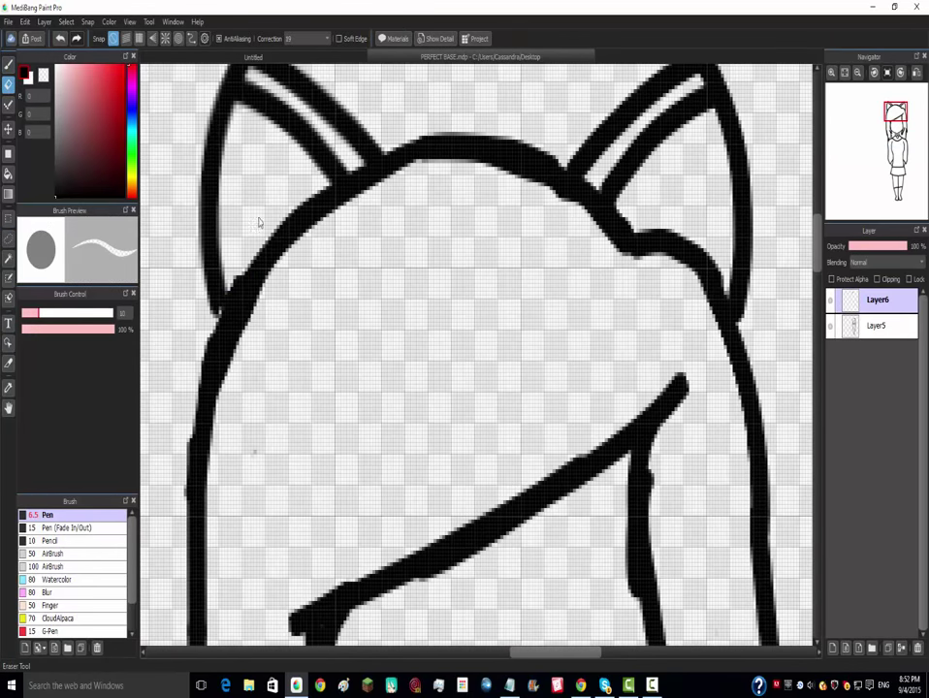
pyautogui.moveTo(229, 264); pyautogui.dragTo(231, 259)
pyautogui.hotkey('ctrl', 'z')
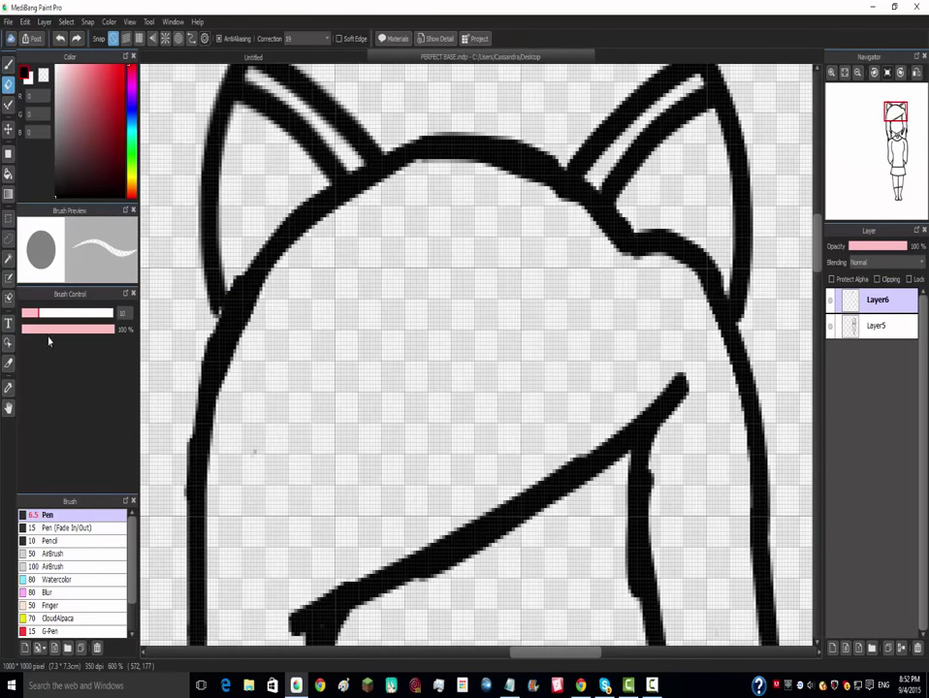
# - Set the eraser size to 4.3 and merge all layers into a single layer
pyautogui.moveTo(32, 314); pyautogui.dragTo(27, 315)
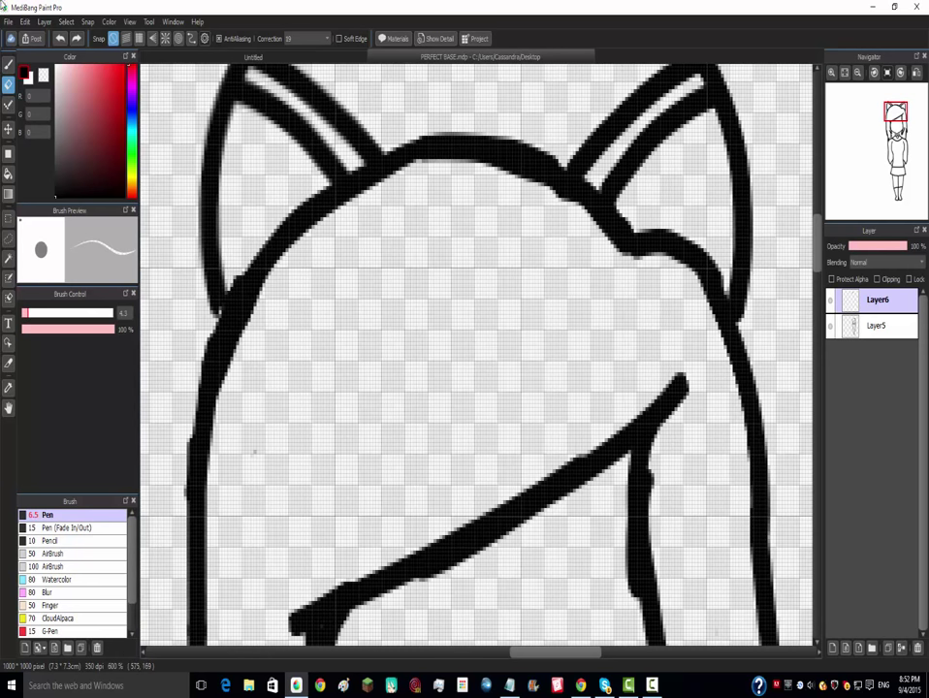
pyautogui.click(45, 21)
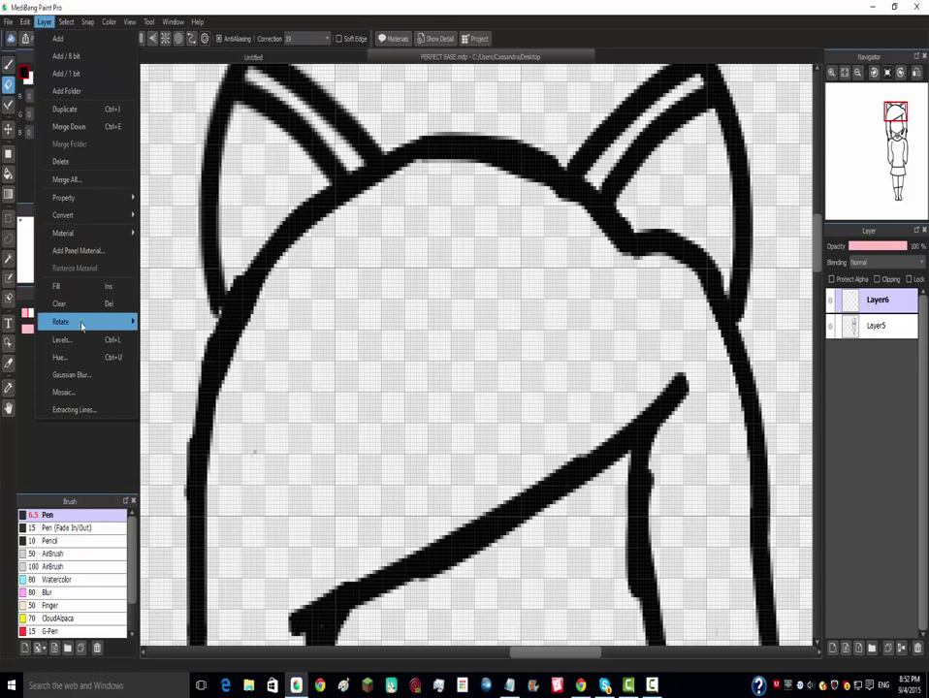
pyautogui.click(96, 181)
pyautogui.click(529, 413)
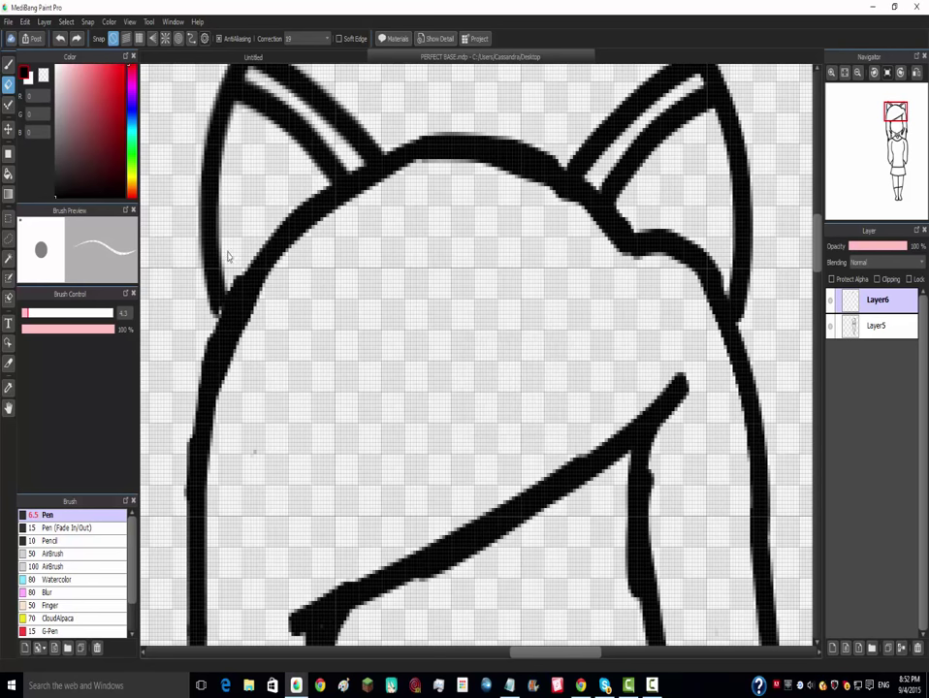
pyautogui.scroll(2, 233, 199)
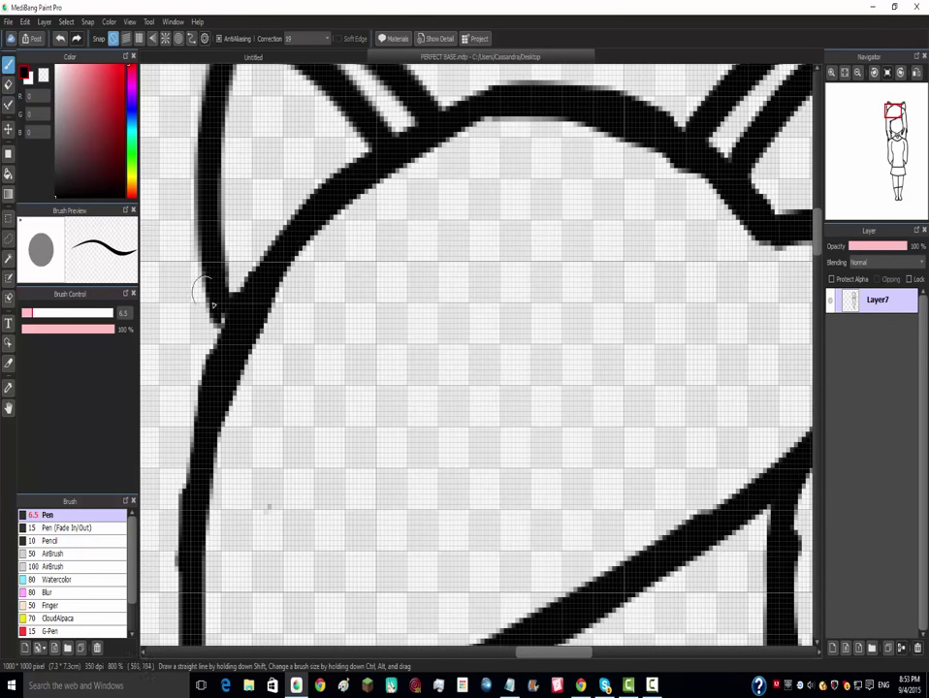
pyautogui.scroll(-5, 349, 262)
pyautogui.scroll(5, 451, 262)
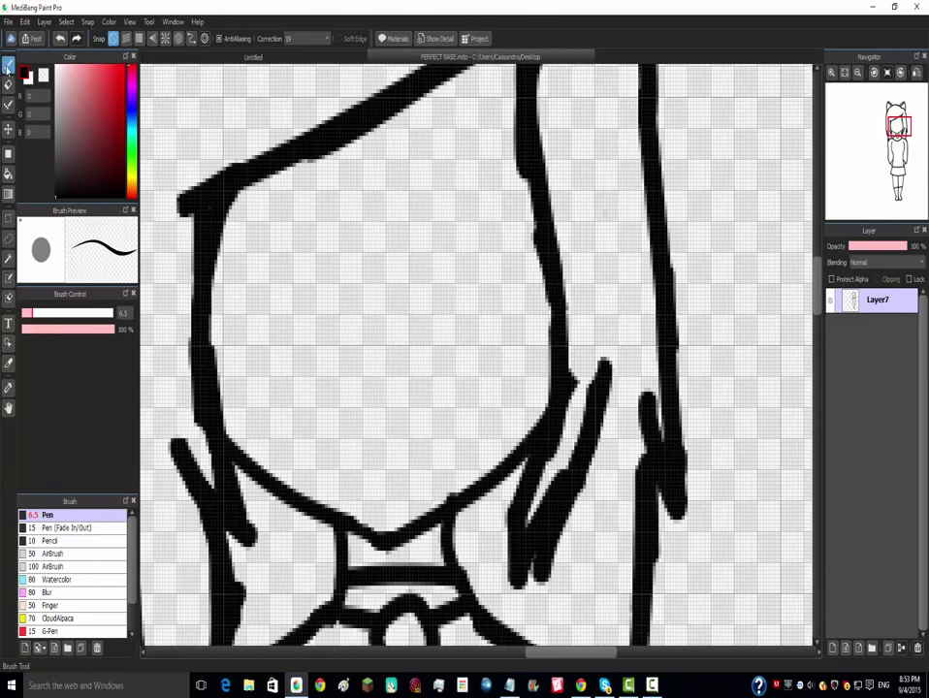
pyautogui.click(30, 314)
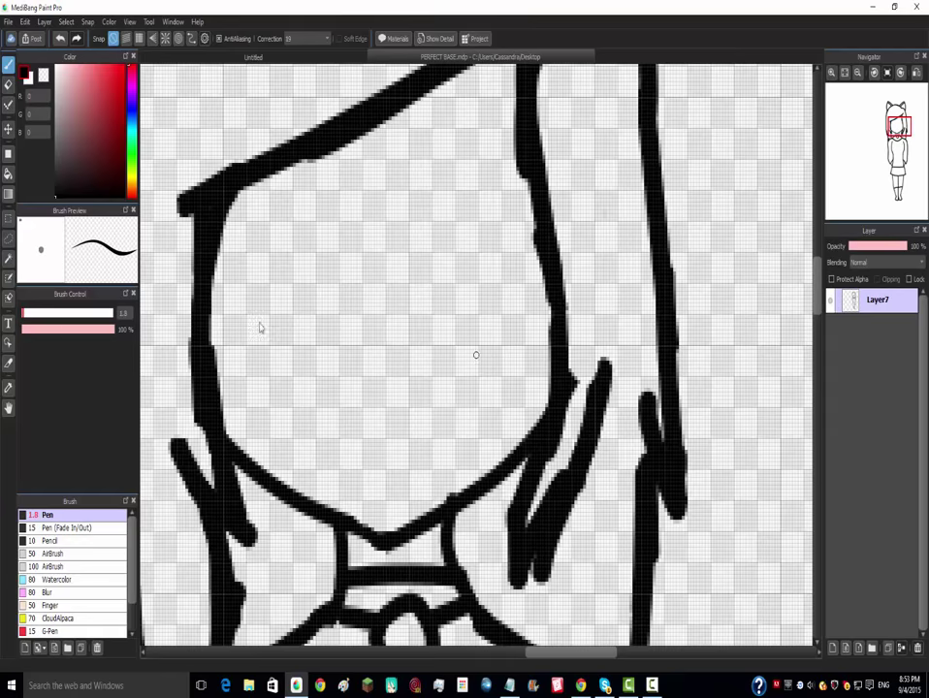
pyautogui.moveTo(508, 243); pyautogui.dragTo(516, 250)
pyautogui.scroll(-1, 464, 213)
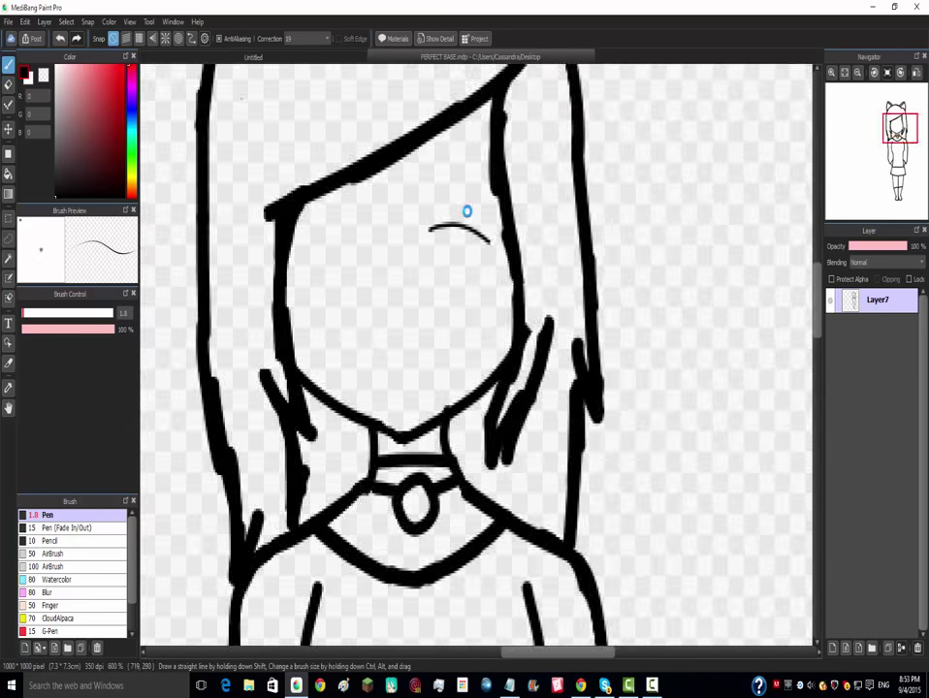
pyautogui.scroll(2, 468, 211)
pyautogui.hotkey('ctrl', 'z')
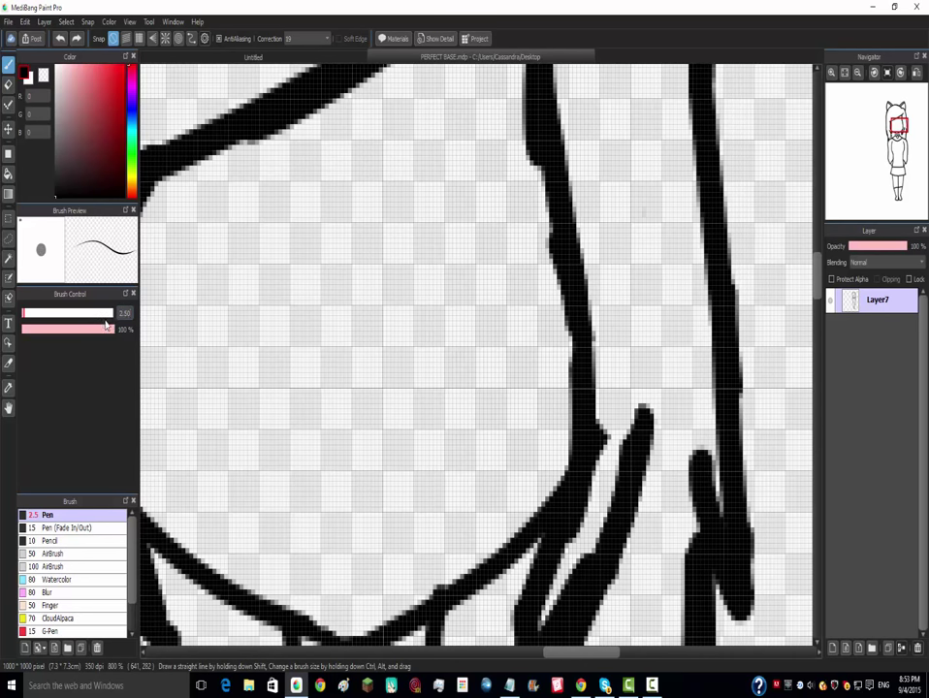
# - Draw a closed eye as an arched line with two upward lashes on the right side of the face, using a 2.5 pen
pyautogui.moveTo(401, 264)
pyautogui.mouseDown()
pyautogui.moveTo(526, 260)
pyautogui.moveTo(460, 280)
pyautogui.moveTo(425, 257)
pyautogui.moveTo(528, 283)
pyautogui.mouseUp()
pyautogui.hotkey('ctrl', 'z')
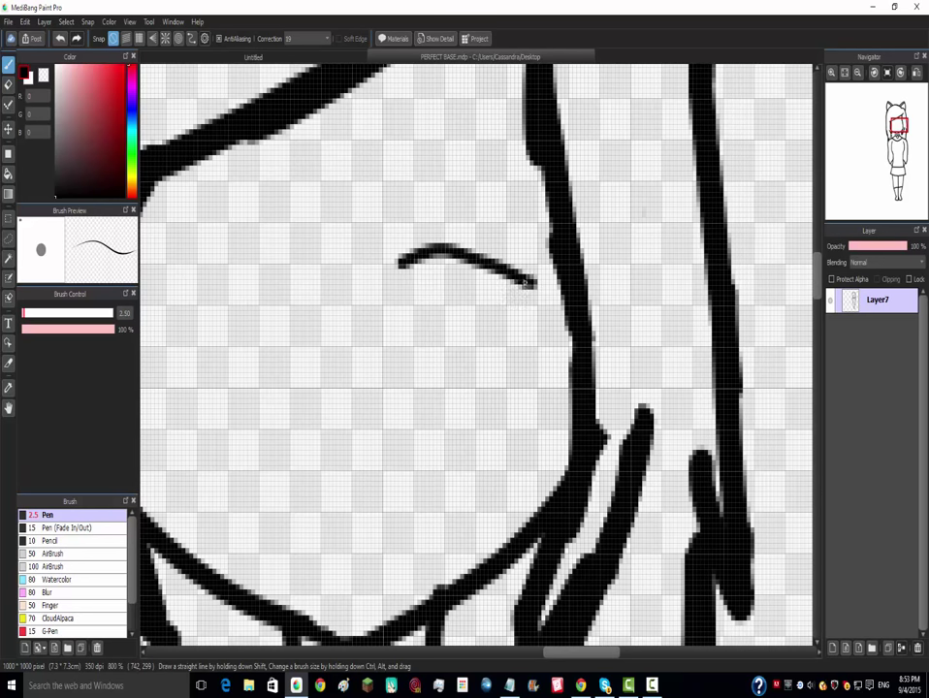
pyautogui.moveTo(407, 260)
pyautogui.mouseDown()
pyautogui.moveTo(498, 263)
pyautogui.moveTo(529, 280)
pyautogui.mouseUp()
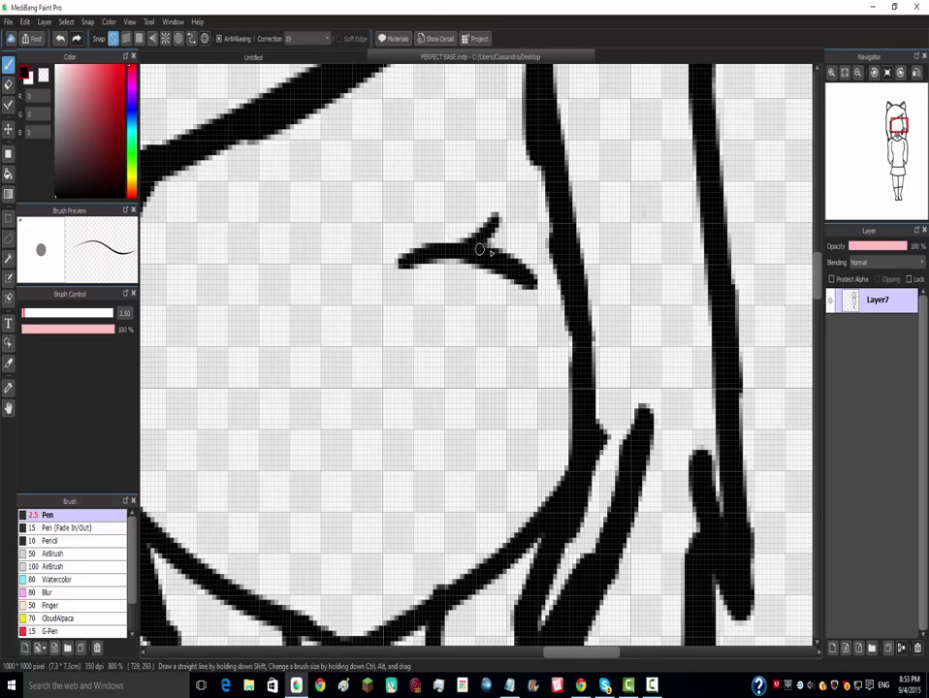
pyautogui.moveTo(537, 231); pyautogui.dragTo(510, 261)
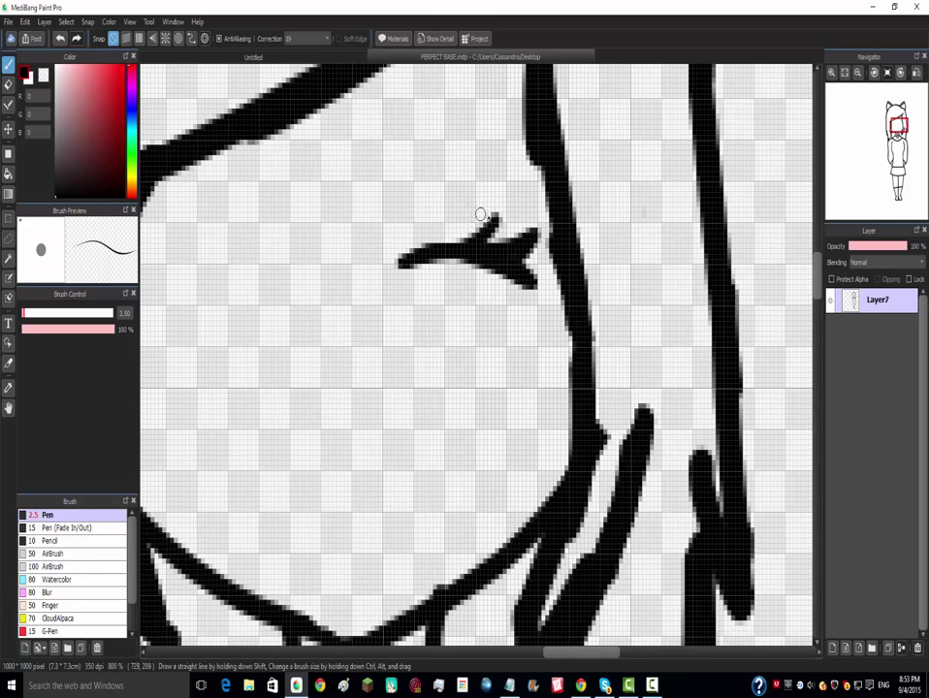
pyautogui.scroll(-3, 448, 254)
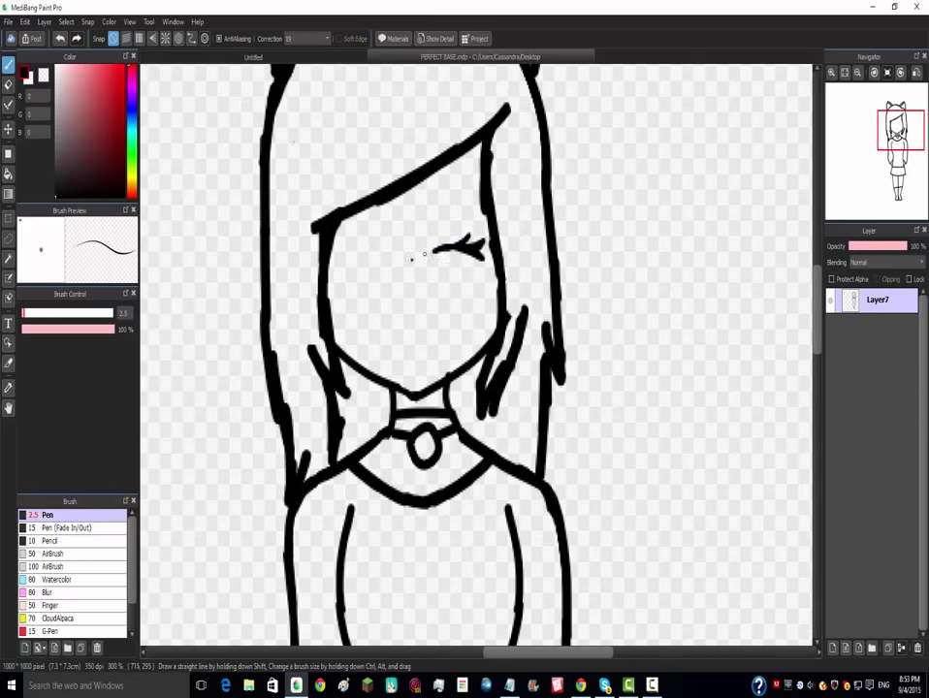
# - Draw a small nose dot in the middle of the face and a short mouth stroke just above the chin
pyautogui.scroll(2, 414, 259)
pyautogui.scroll(-3, 348, 242)
pyautogui.scroll(5, 455, 249)
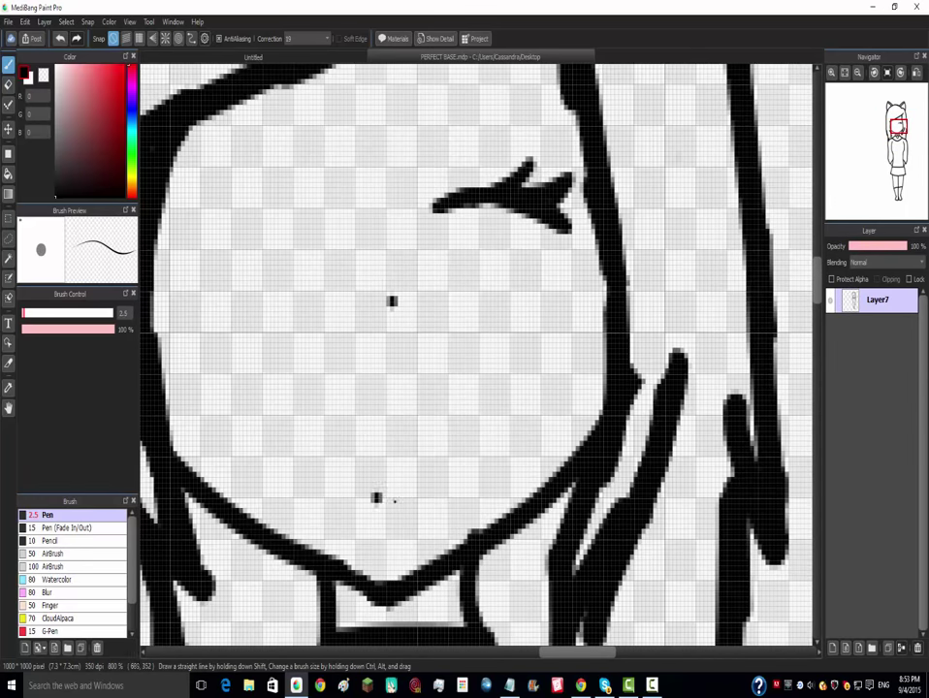
pyautogui.moveTo(394, 502)
pyautogui.mouseDown()
pyautogui.moveTo(415, 504)
pyautogui.moveTo(394, 543)
pyautogui.moveTo(417, 520)
pyautogui.mouseUp()
pyautogui.hotkey('ctrl', 'z')
pyautogui.scroll(1, 361, 512)
pyautogui.scroll(-4, 417, 520)
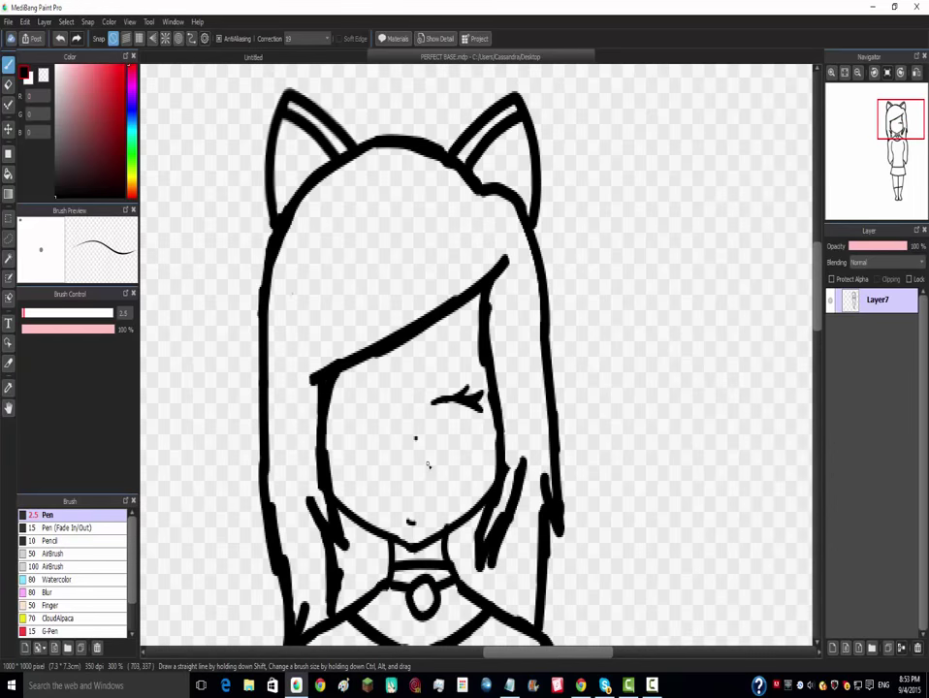
pyautogui.scroll(3, 428, 466)
pyautogui.hotkey('ctrl', 'z')
pyautogui.moveTo(378, 590); pyautogui.dragTo(398, 597)
pyautogui.scroll(-5, 435, 529)
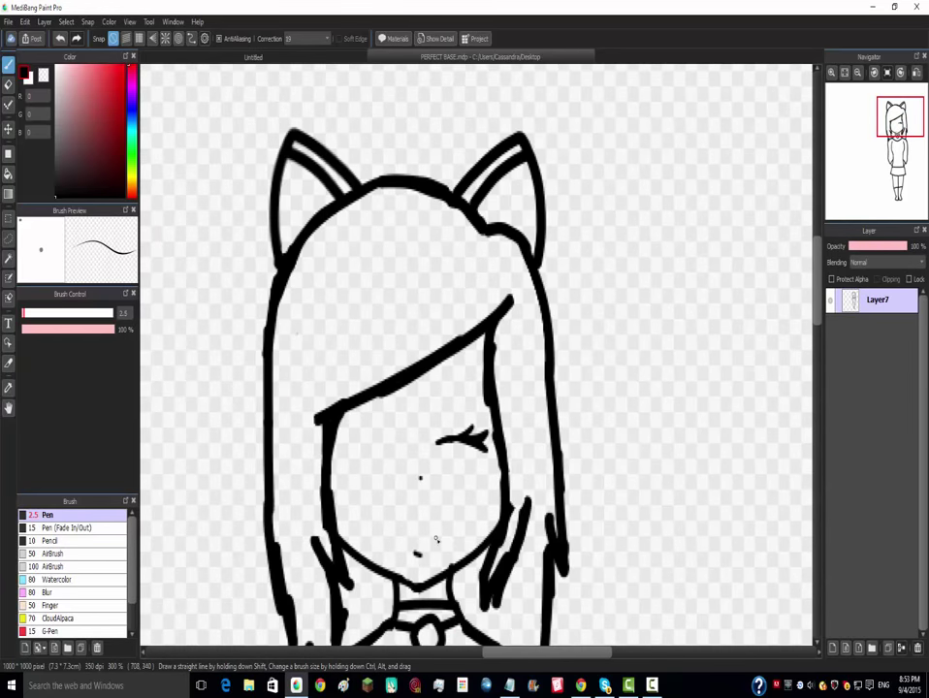
pyautogui.scroll(6, 441, 475)
pyautogui.scroll(-3, 438, 330)
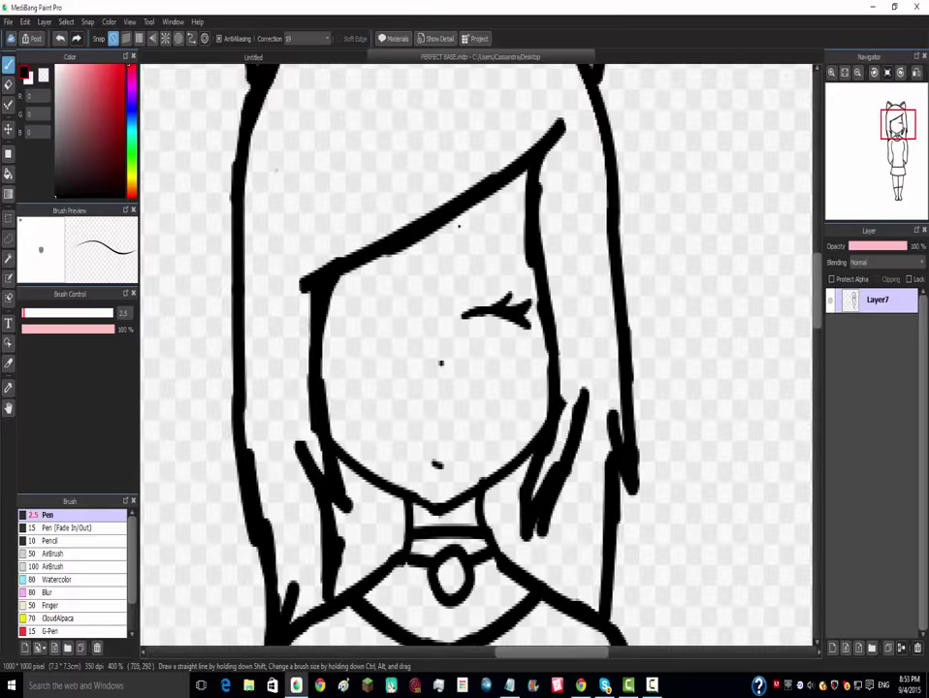
pyautogui.scroll(5, 526, 340)
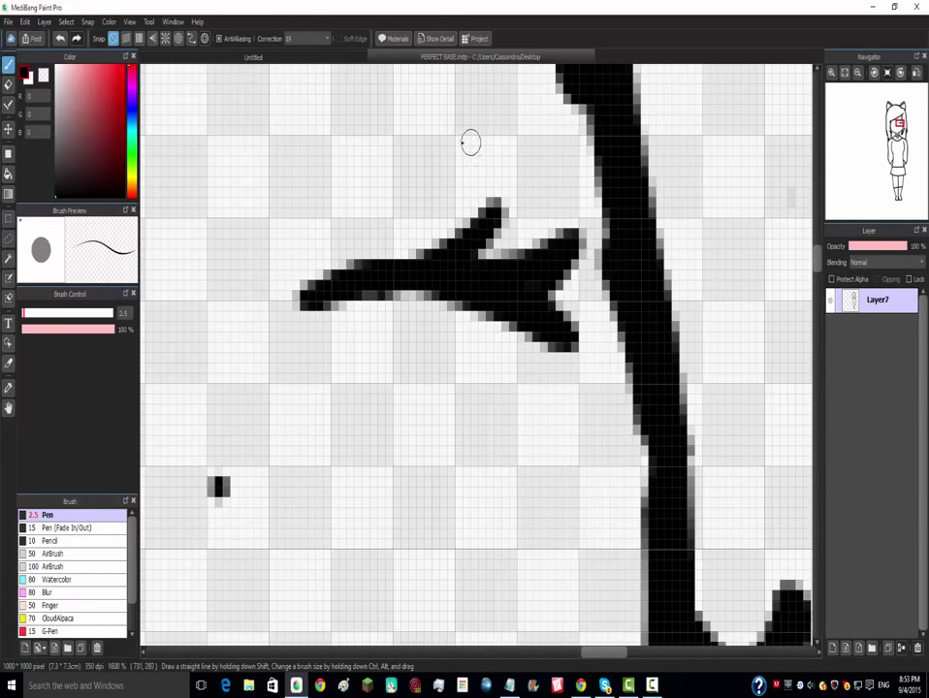
pyautogui.click(7, 241)
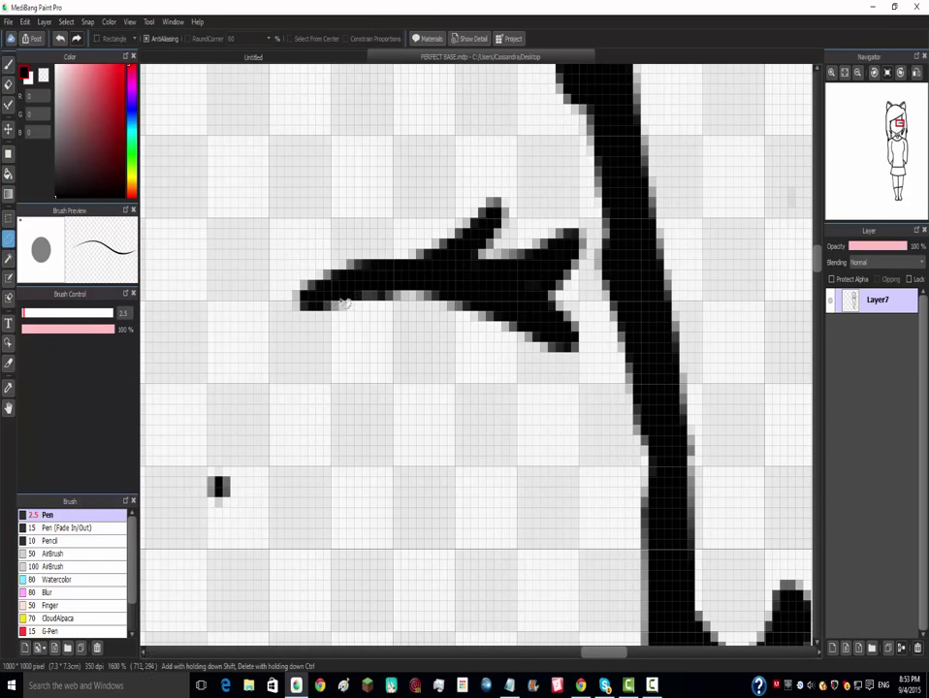
pyautogui.click(9, 218)
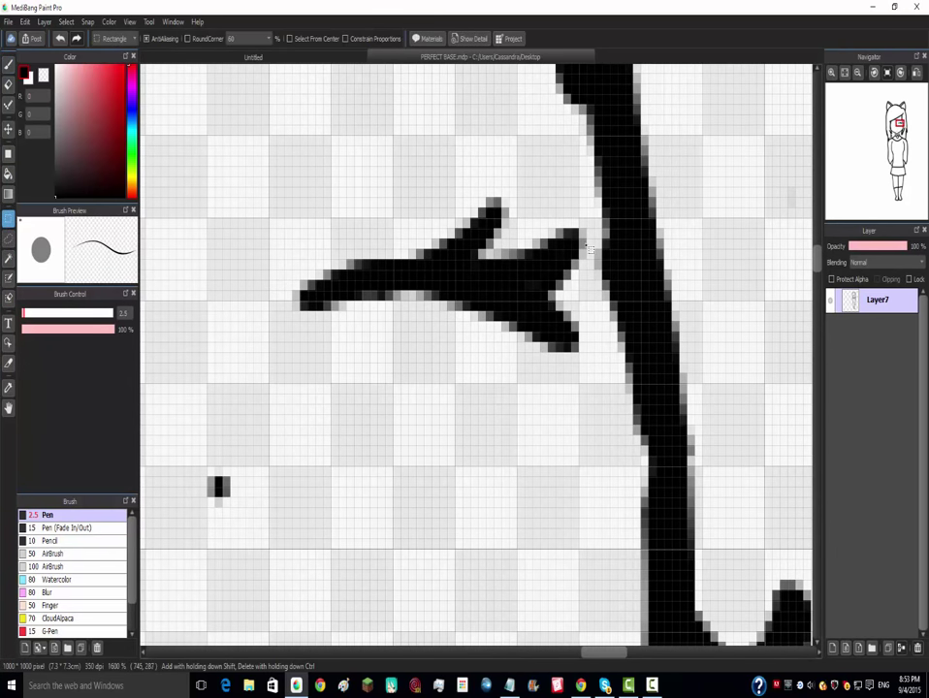
pyautogui.moveTo(594, 199); pyautogui.dragTo(301, 403)
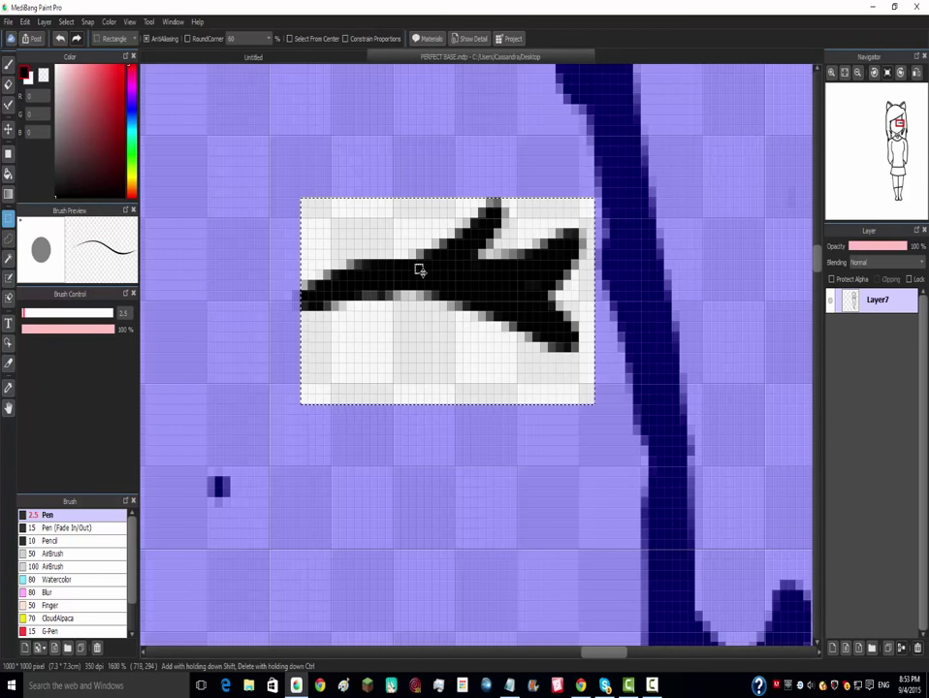
pyautogui.click(353, 202)
pyautogui.moveTo(278, 156); pyautogui.dragTo(586, 393)
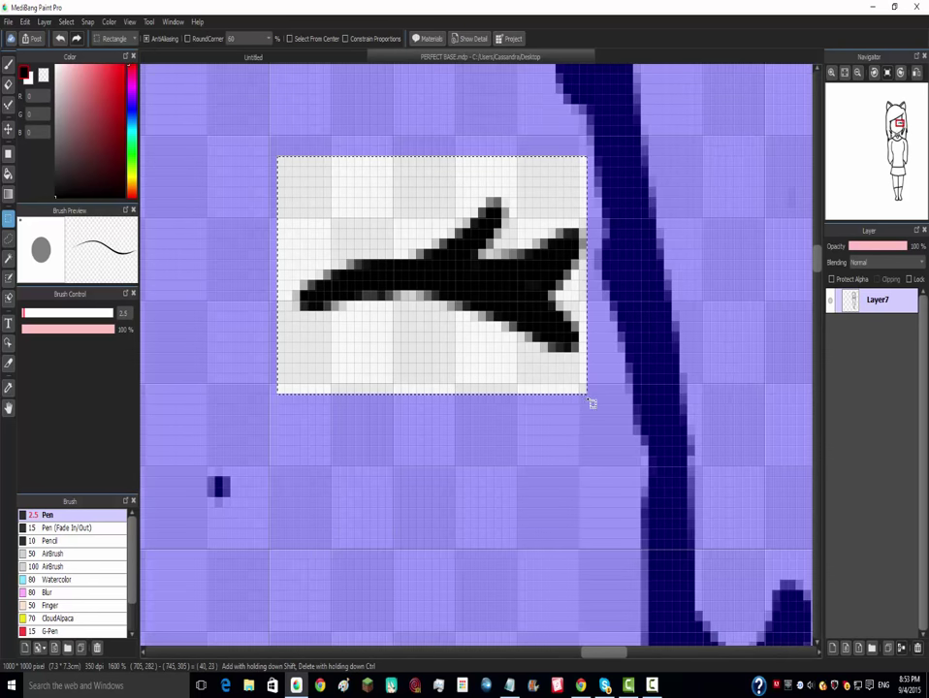
pyautogui.scroll(-5, 583, 389)
pyautogui.scroll(3, 572, 373)
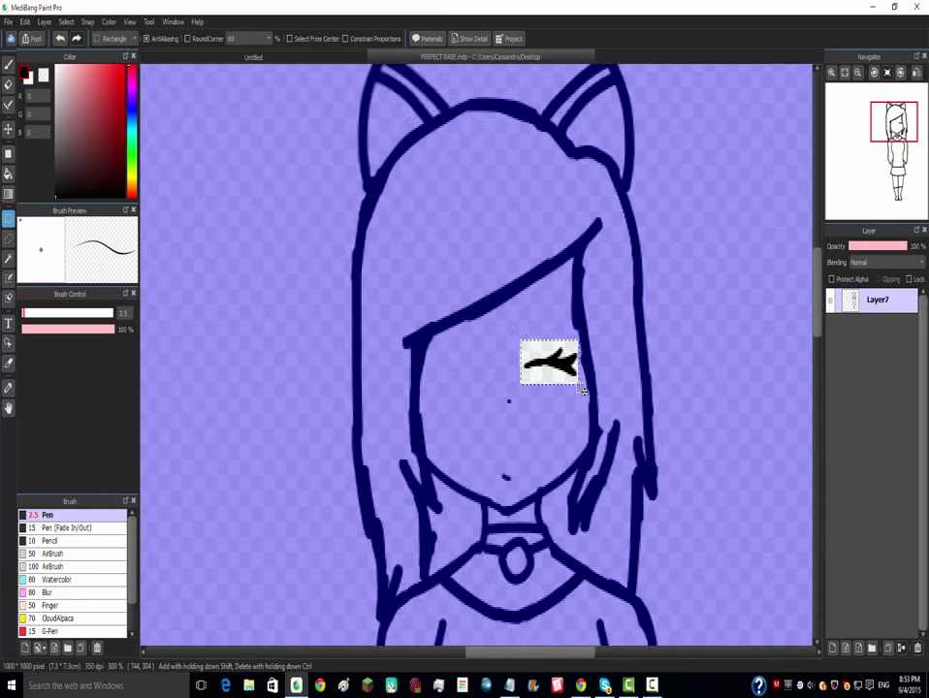
pyautogui.scroll(2, 570, 369)
pyautogui.hotkey('ctrl', 'd')
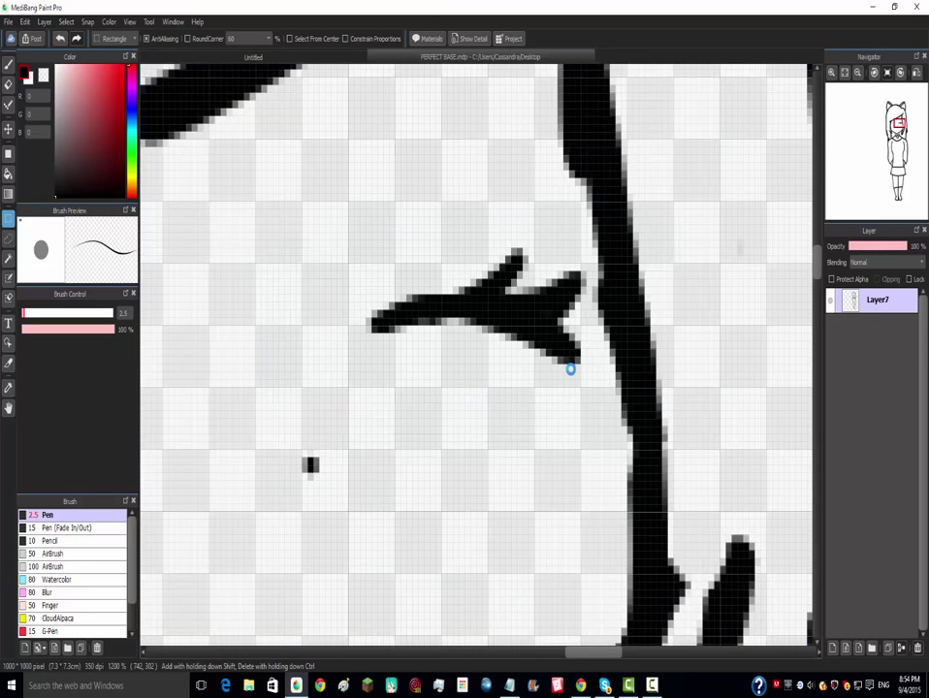
# - Lasso-select the closed eye with its lashes and paste a copy of it onto a new layer
pyautogui.click(7, 237)
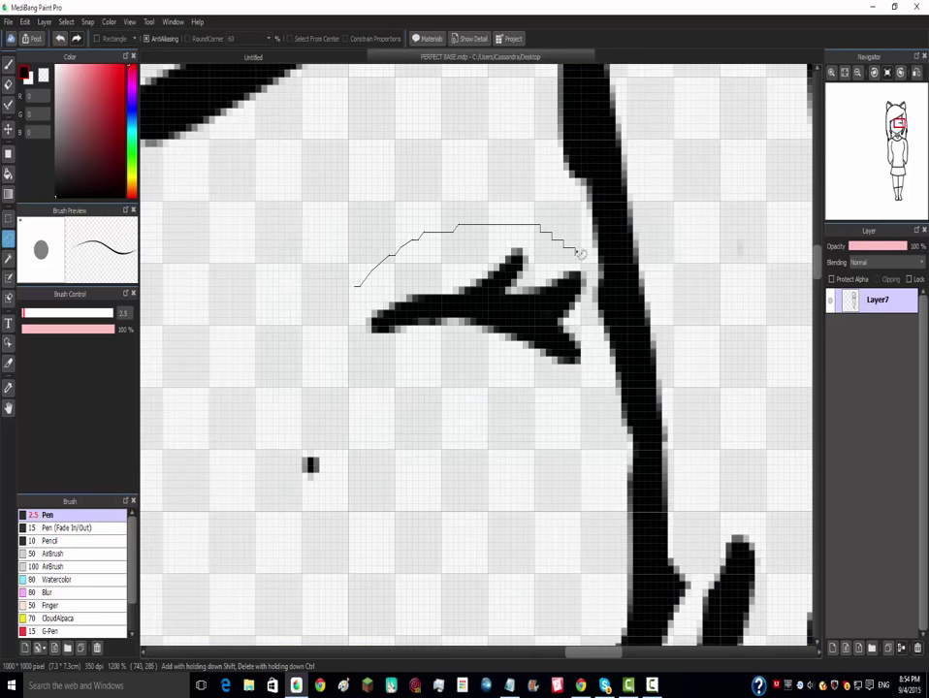
pyautogui.moveTo(579, 254)
pyautogui.mouseDown()
pyautogui.moveTo(596, 287)
pyautogui.moveTo(604, 398)
pyautogui.moveTo(396, 393)
pyautogui.mouseUp()
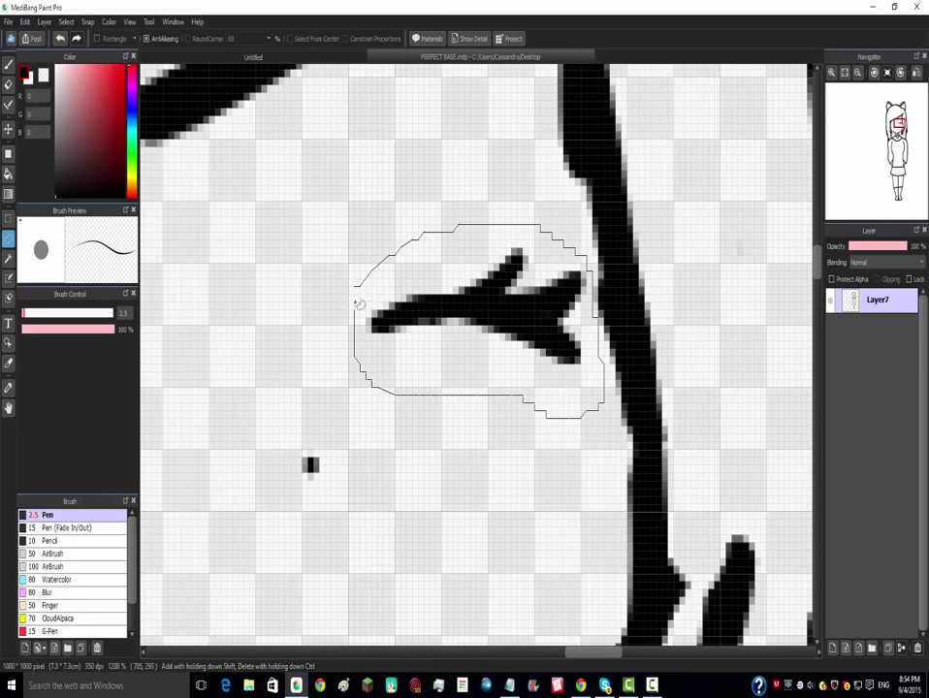
pyautogui.moveTo(359, 303); pyautogui.dragTo(358, 291)
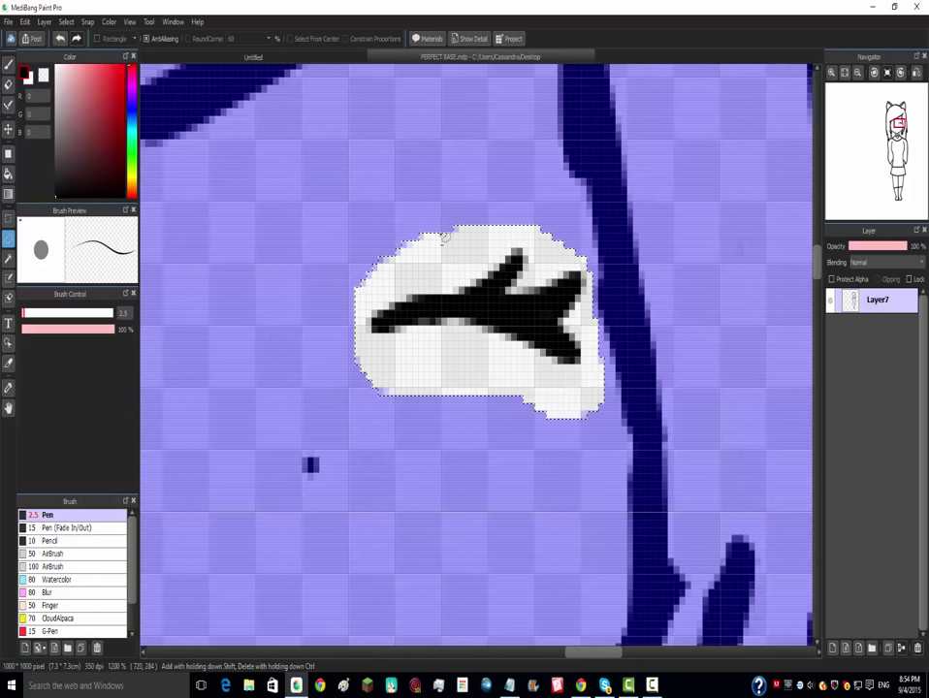
pyautogui.hotkey('ctrl', 'c')
pyautogui.hotkey('ctrl', 'v')
# - Flip the copied eye horizontally
pyautogui.scroll(-4, 441, 239)
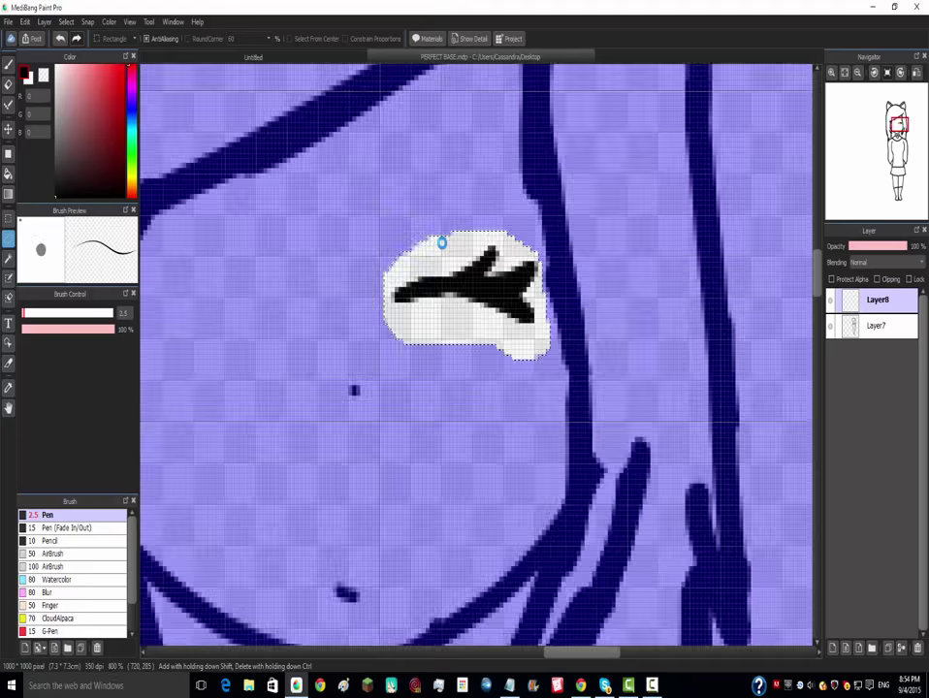
pyautogui.click(44, 22)
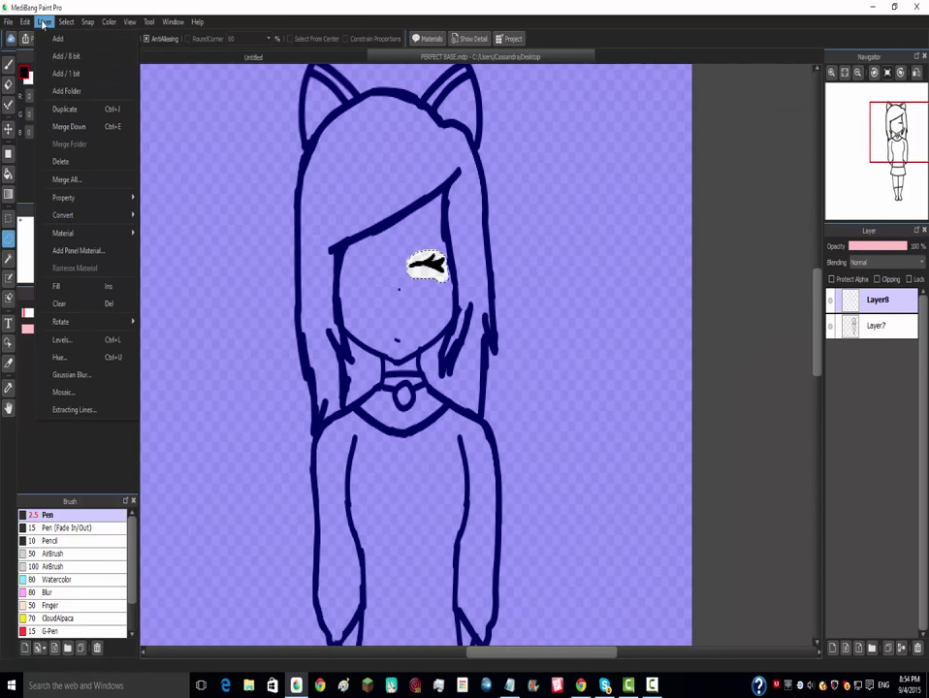
pyautogui.click(44, 24)
pyautogui.click(44, 21)
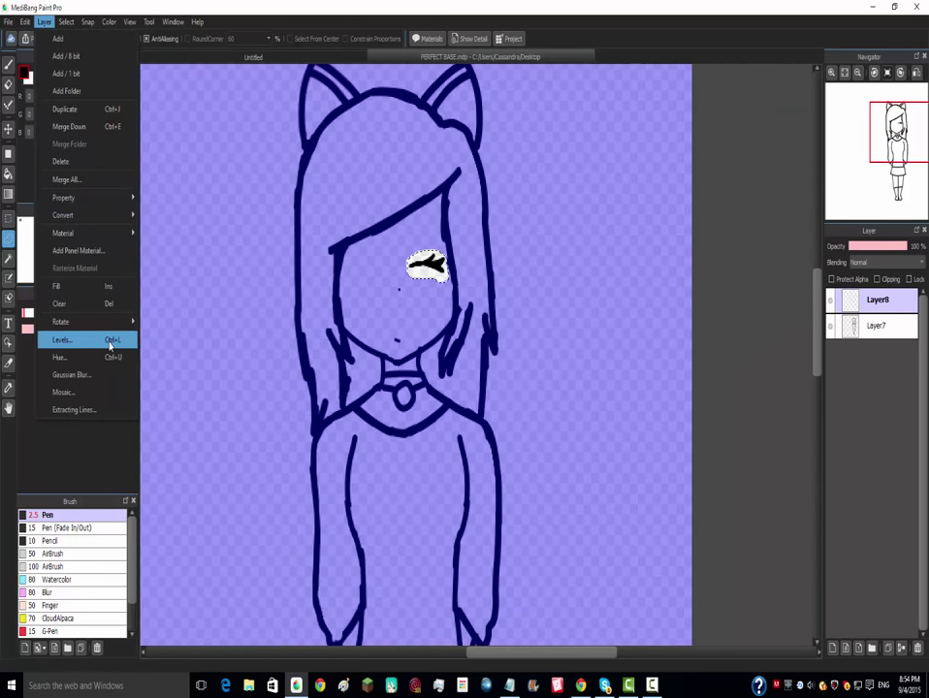
pyautogui.moveTo(124, 322)
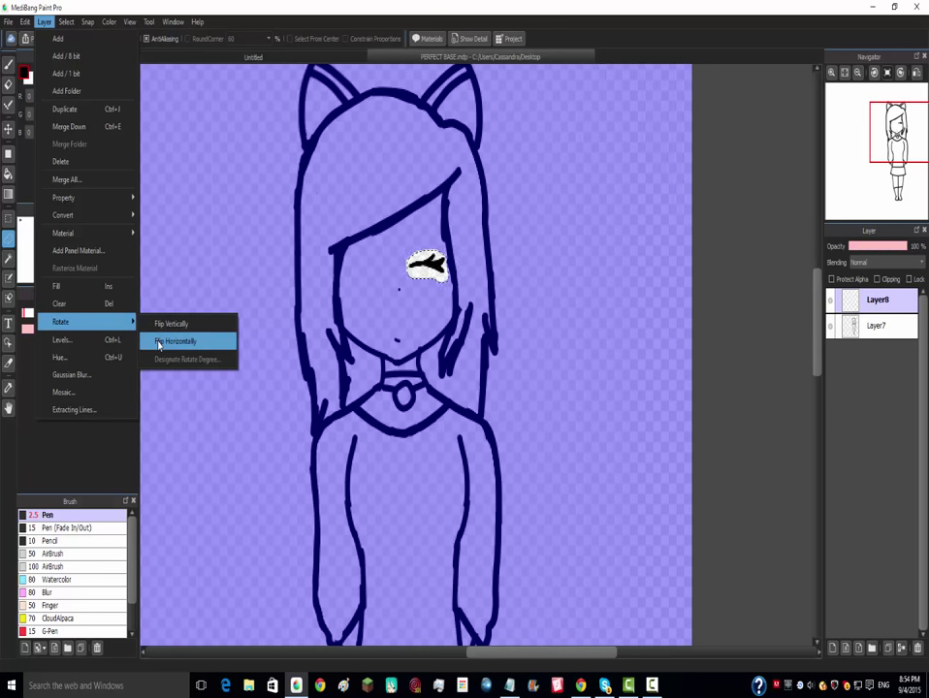
pyautogui.click(170, 338)
# - Move the flipped eye about 64 px across to the left side of the face, level with the original eye, and clear the selection
pyautogui.scroll(2, 412, 288)
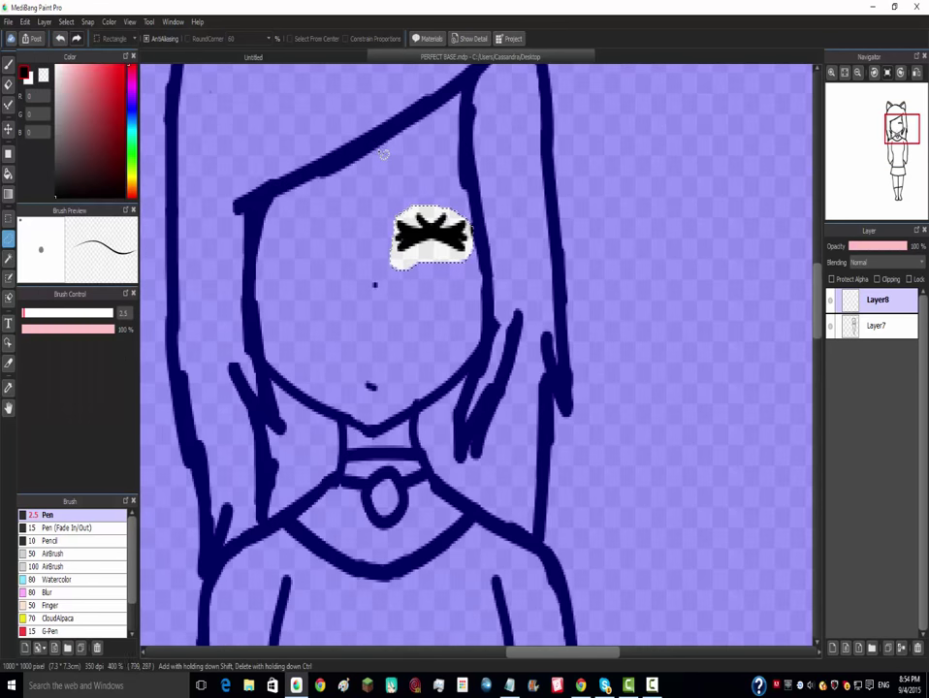
pyautogui.hotkey('ctrl', 't')
pyautogui.moveTo(392, 233); pyautogui.dragTo(303, 236)
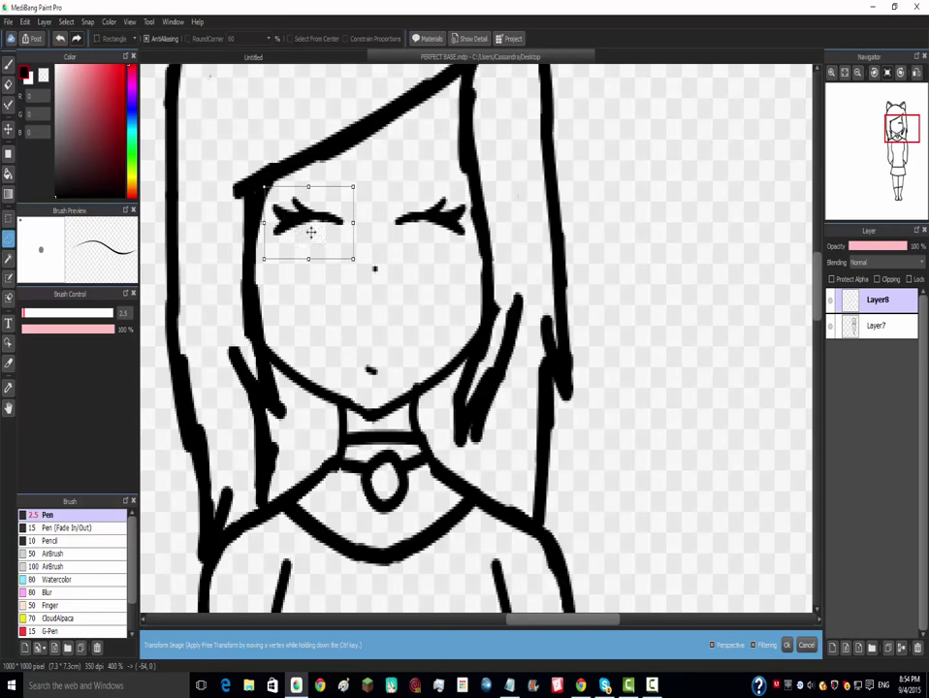
pyautogui.scroll(-3, 310, 231)
pyautogui.scroll(5, 356, 312)
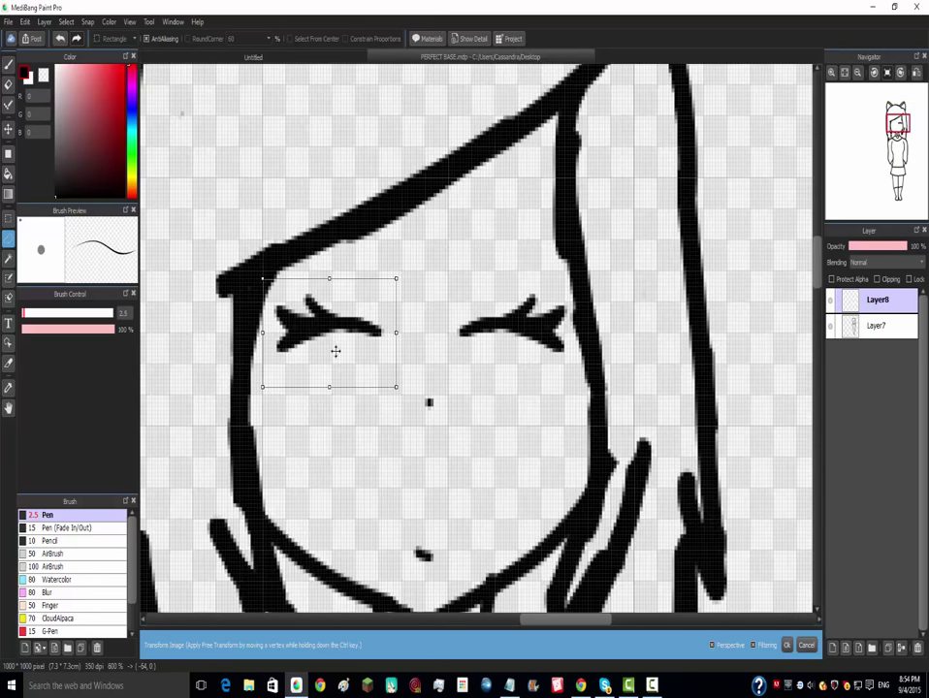
pyautogui.scroll(2, 335, 351)
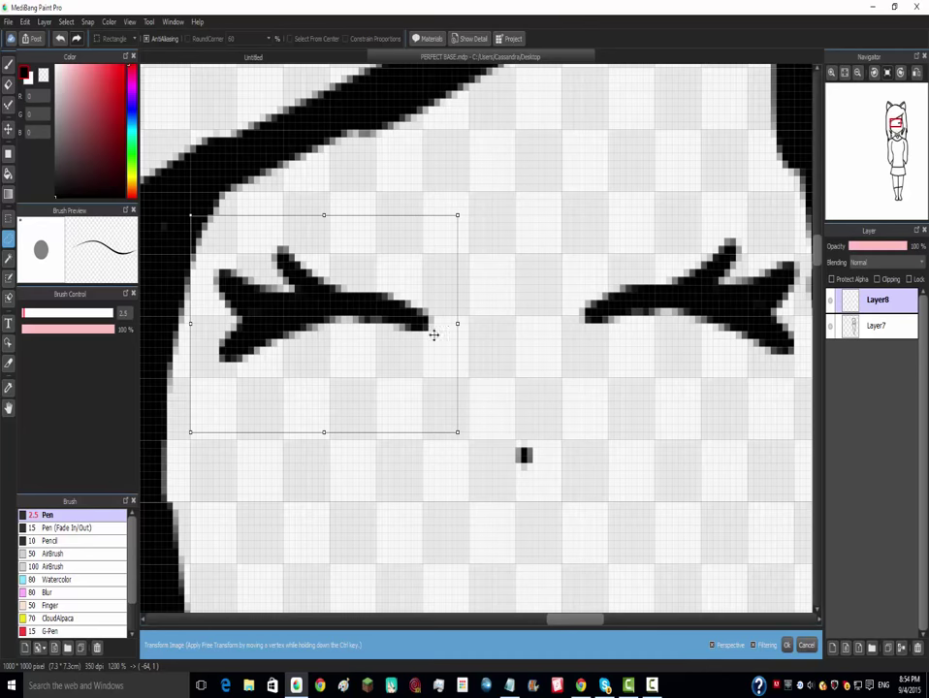
pyautogui.scroll(-8, 434, 335)
pyautogui.scroll(2, 554, 364)
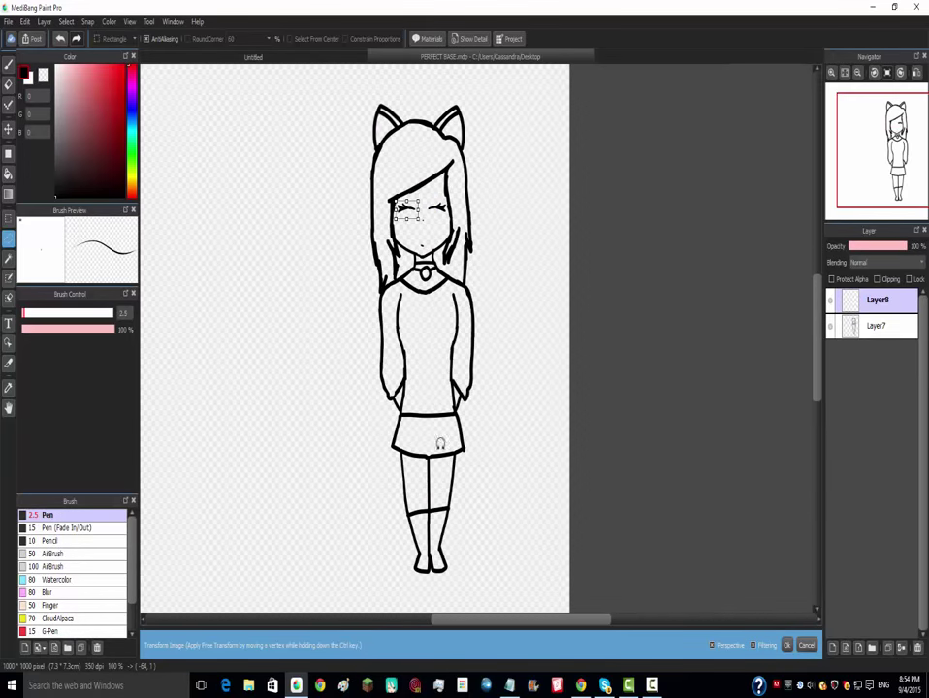
pyautogui.scroll(5, 440, 444)
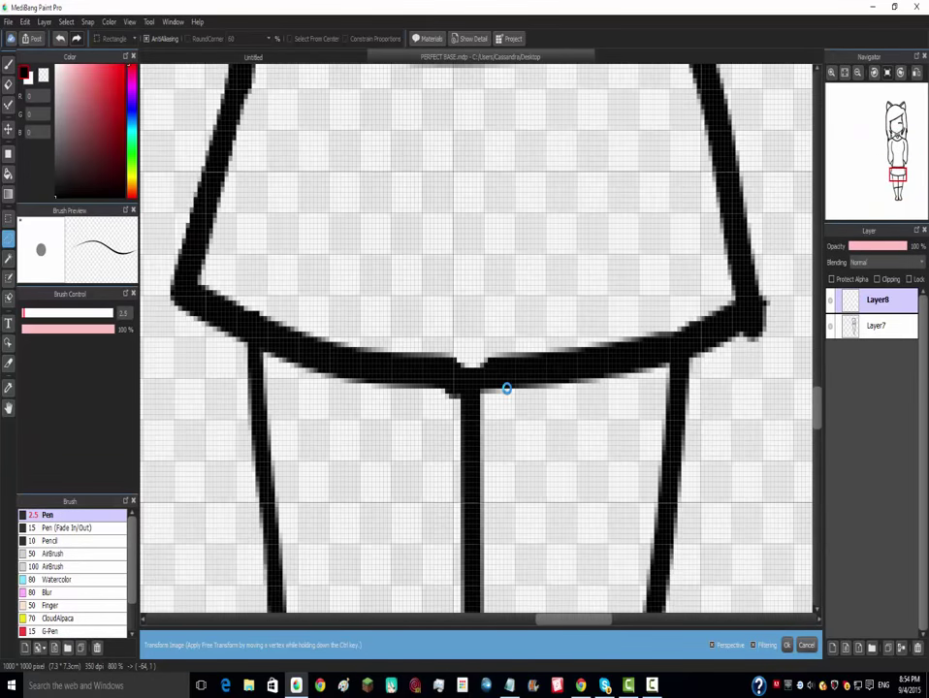
pyautogui.scroll(-6, 506, 387)
pyautogui.scroll(3, 498, 355)
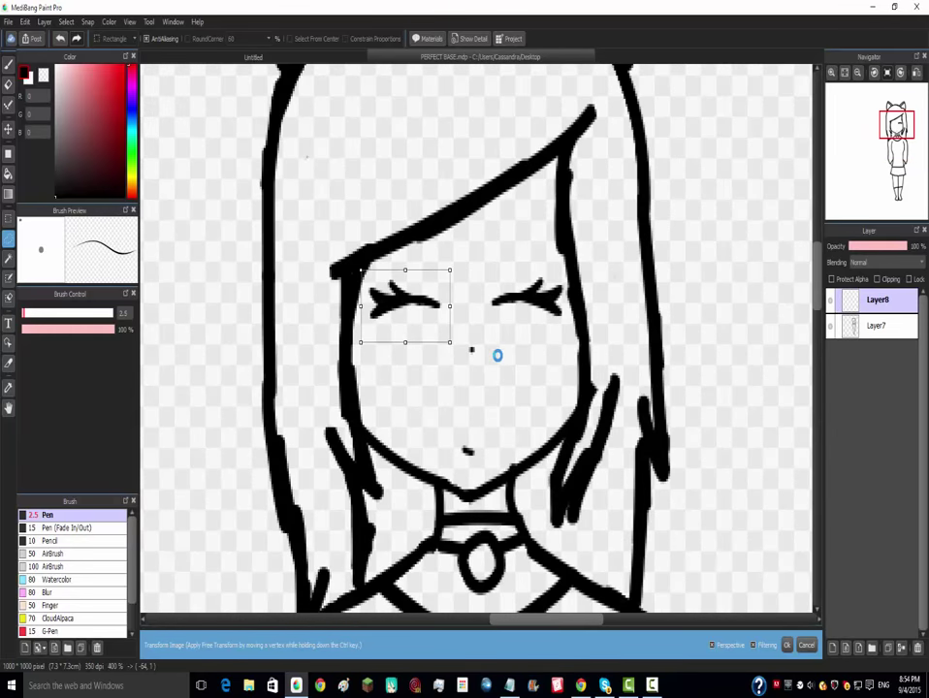
pyautogui.scroll(-4, 496, 354)
pyautogui.scroll(1, 575, 419)
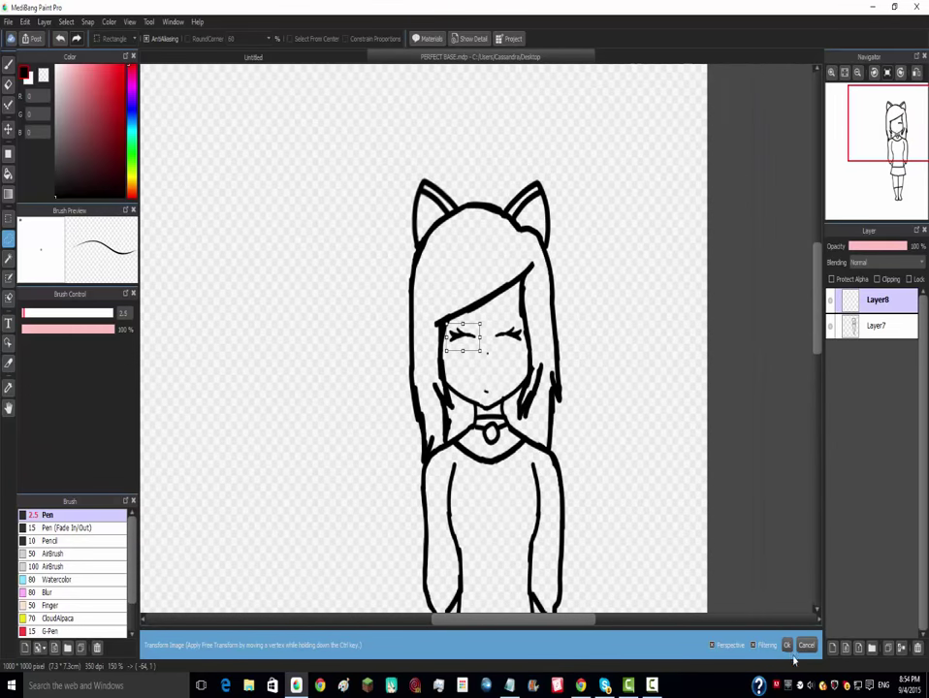
pyautogui.press('Return')
pyautogui.scroll(3, 489, 359)
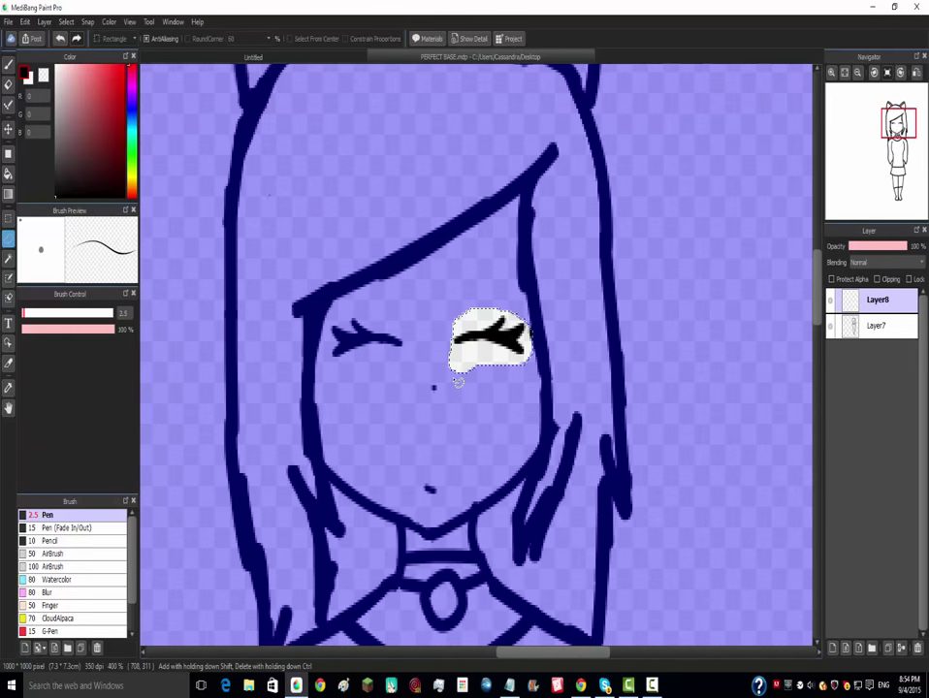
pyautogui.scroll(1, 458, 381)
pyautogui.hotkey('ctrl', 'd')
# - Switch back to the pen at size 6 and merge all layers into a single layer
pyautogui.scroll(-7, 495, 333)
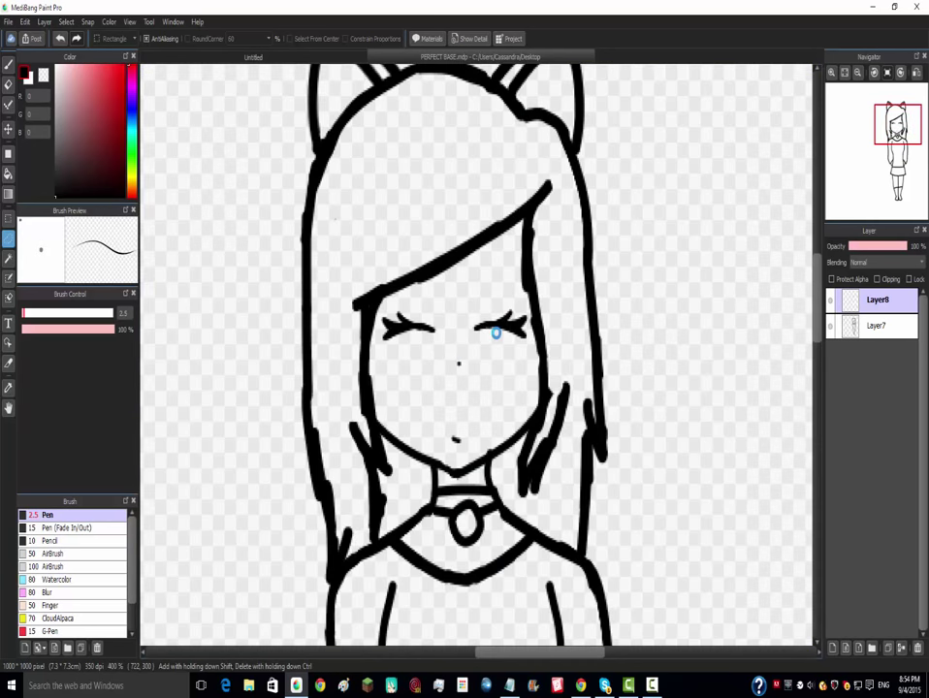
pyautogui.scroll(4, 512, 486)
pyautogui.scroll(-2, 427, 332)
pyautogui.scroll(3, 432, 299)
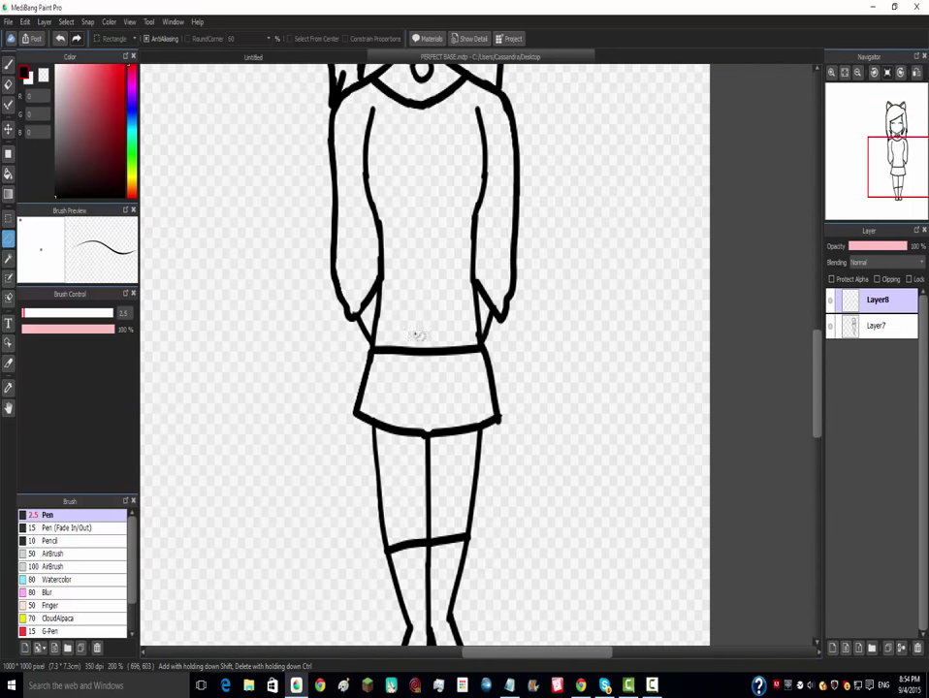
pyautogui.click(9, 64)
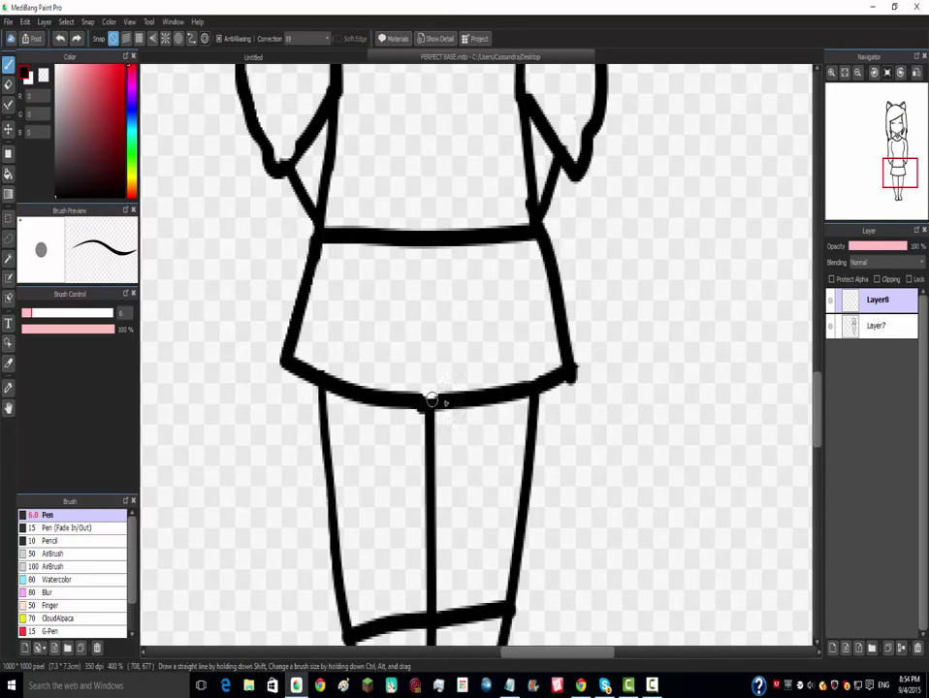
pyautogui.moveTo(49, 21); pyautogui.dragTo(2, 17)
pyautogui.moveTo(115, 7); pyautogui.dragTo(166, 2)
pyautogui.click(44, 21)
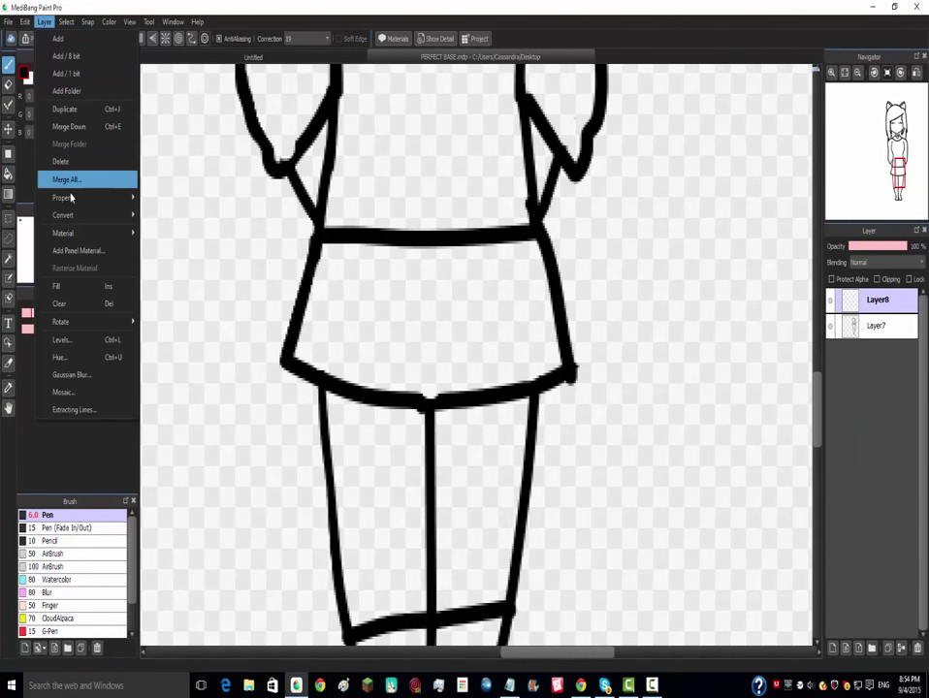
pyautogui.click(80, 182)
pyautogui.click(527, 411)
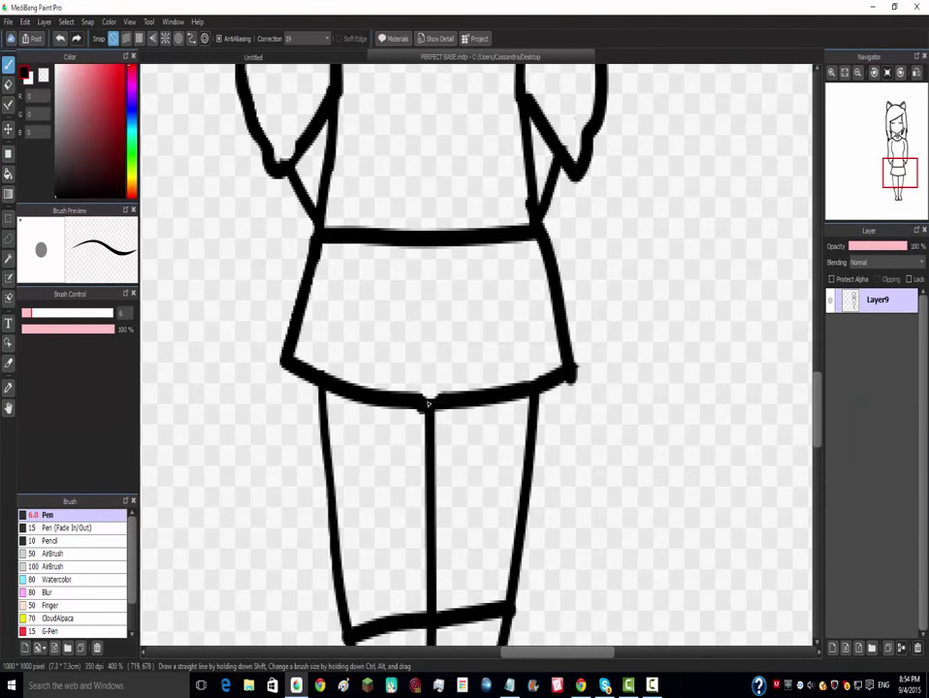
pyautogui.scroll(-6, 401, 394)
pyautogui.scroll(4, 379, 374)
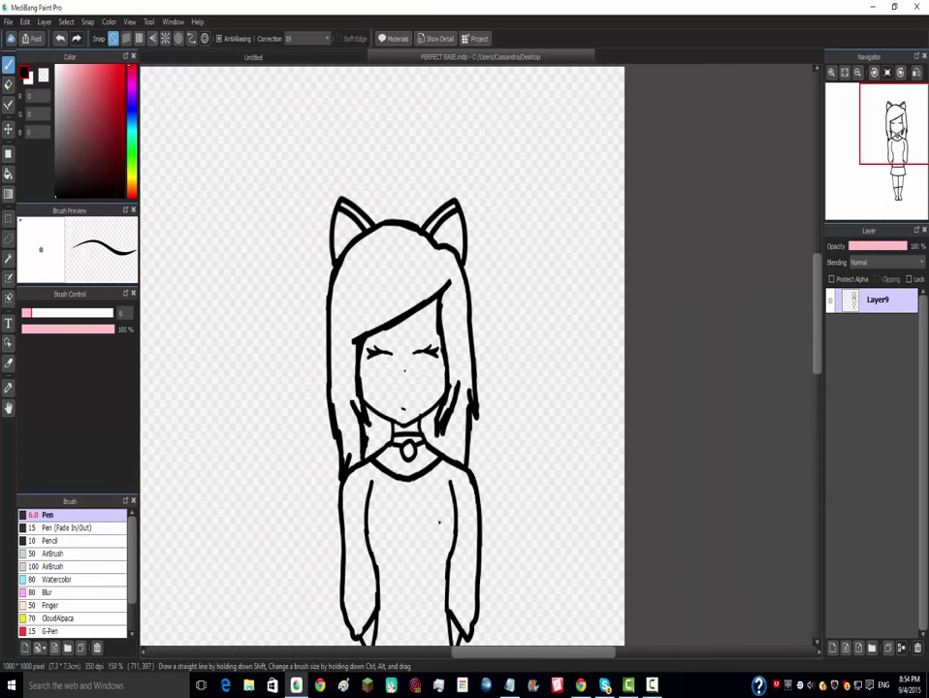
pyautogui.scroll(-4, 443, 499)
pyautogui.scroll(1, 439, 579)
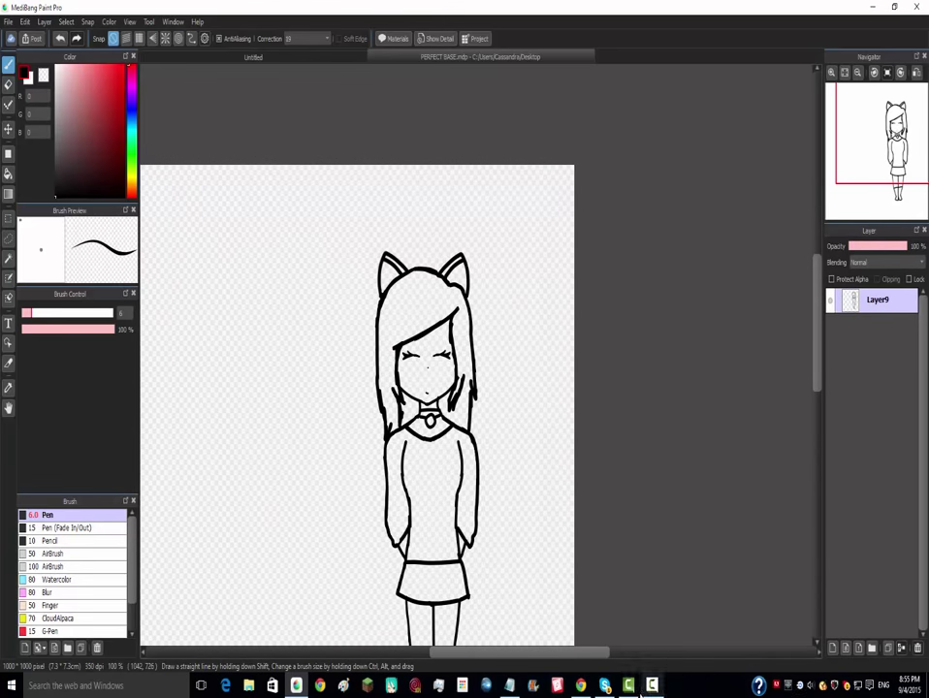
pyautogui.click(650, 685)
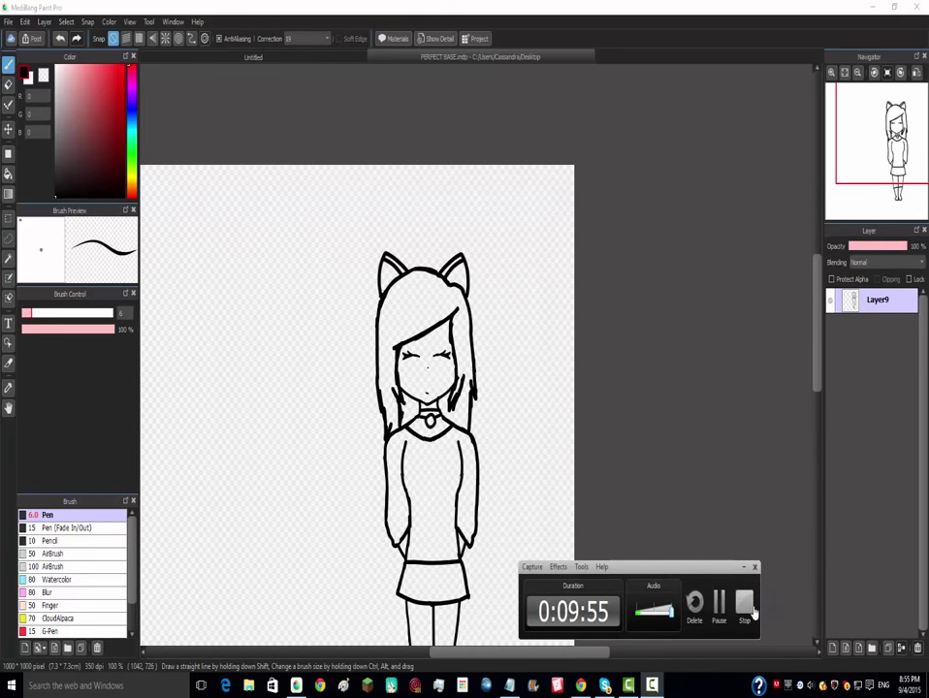